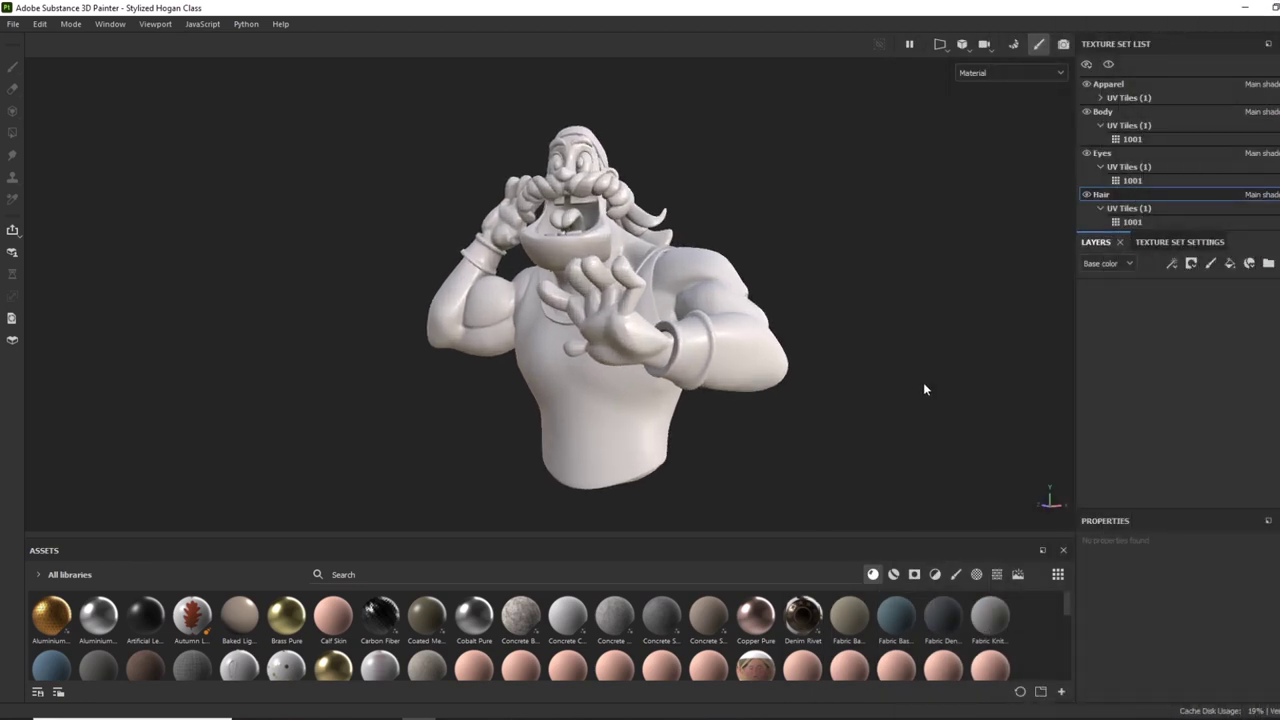
Replace the default paint layer of the Body texture set with a new fill layer
mouse_move(923, 386)
alt+mouse_down()
mouse_move(910, 338)
mouse_move(940, 357)
mouse_move(943, 377)
mouse_move(898, 366)
alt+mouse_up()
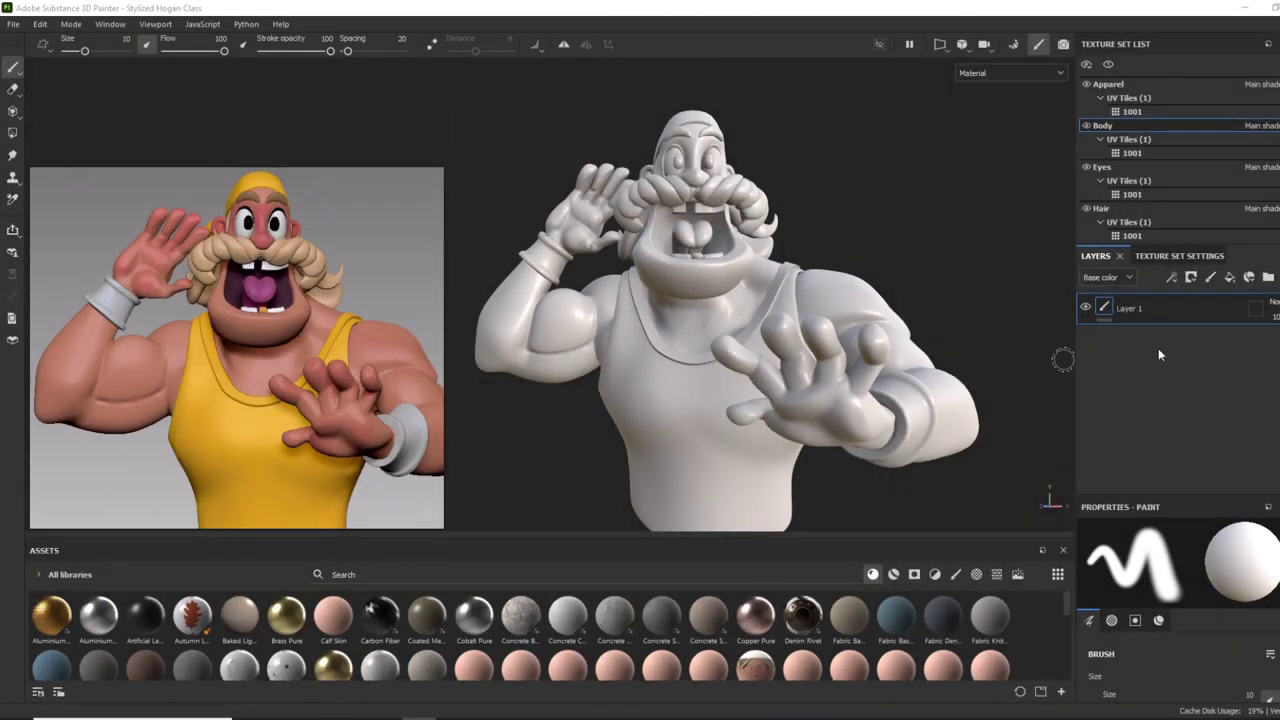
mouse_move(932, 237)
alt+right_down()
mouse_move(880, 227)
mouse_move(903, 232)
alt+right_up()
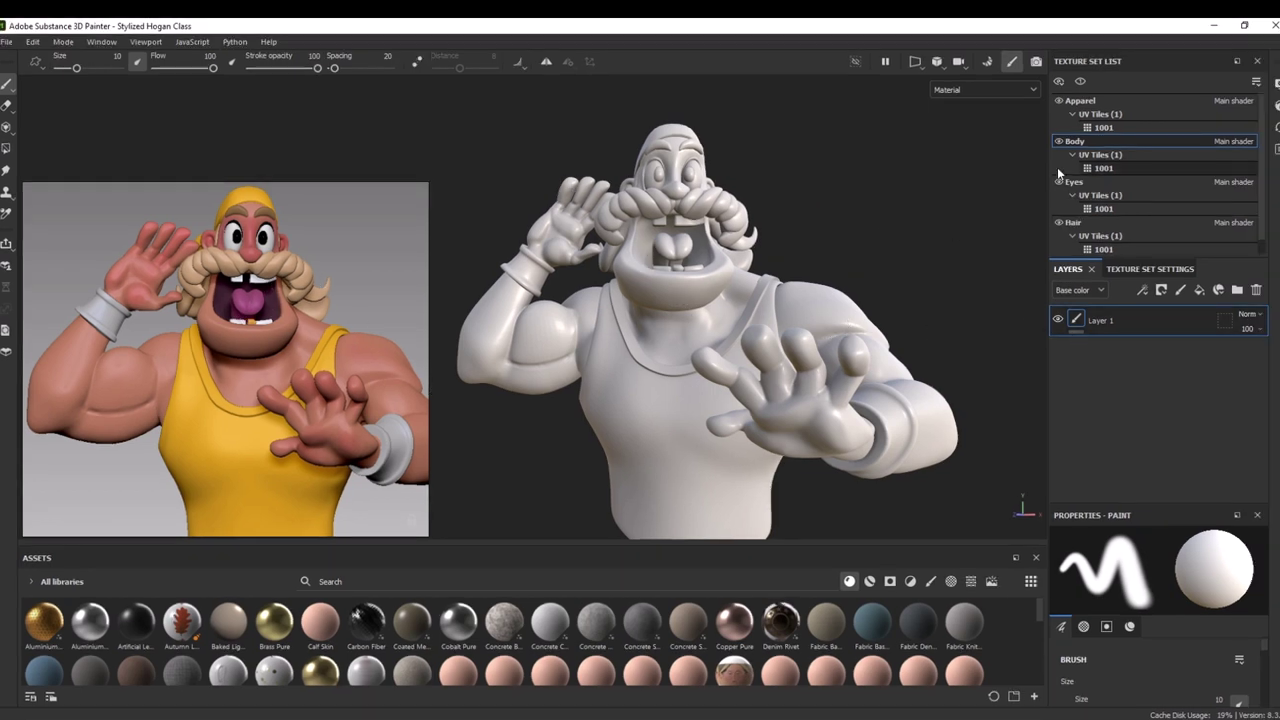
click(1258, 290)
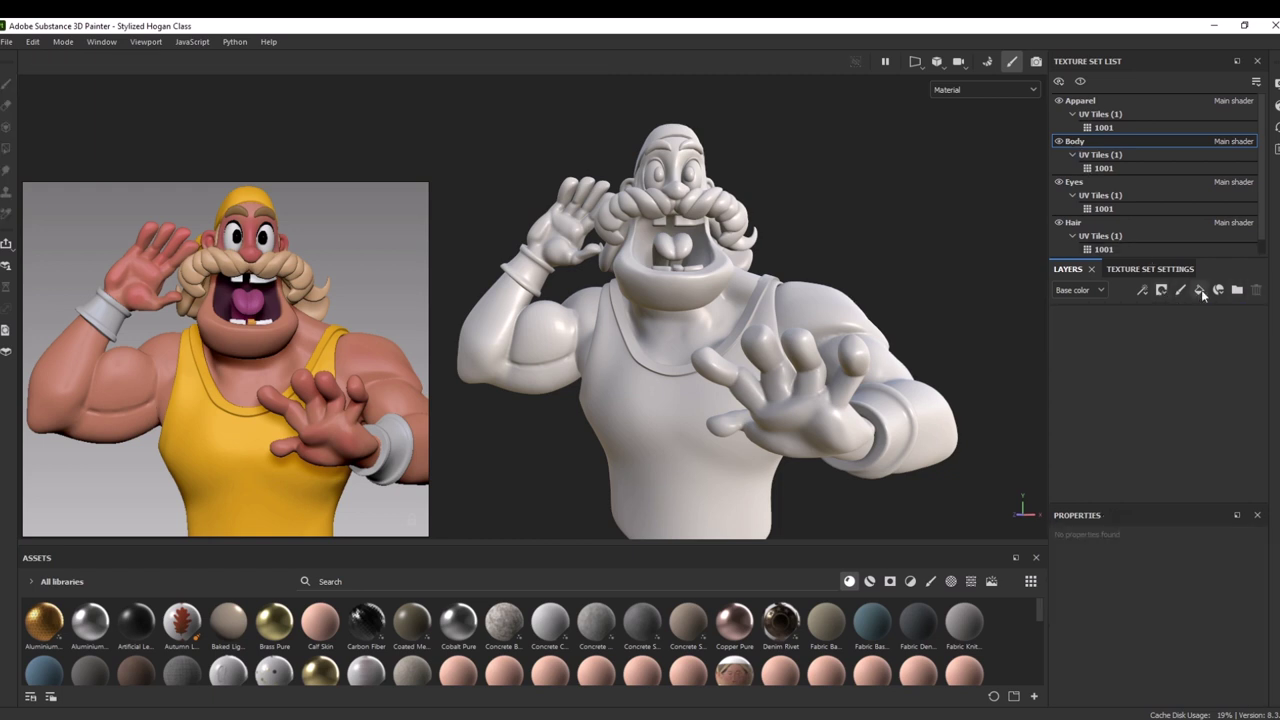
click(1200, 291)
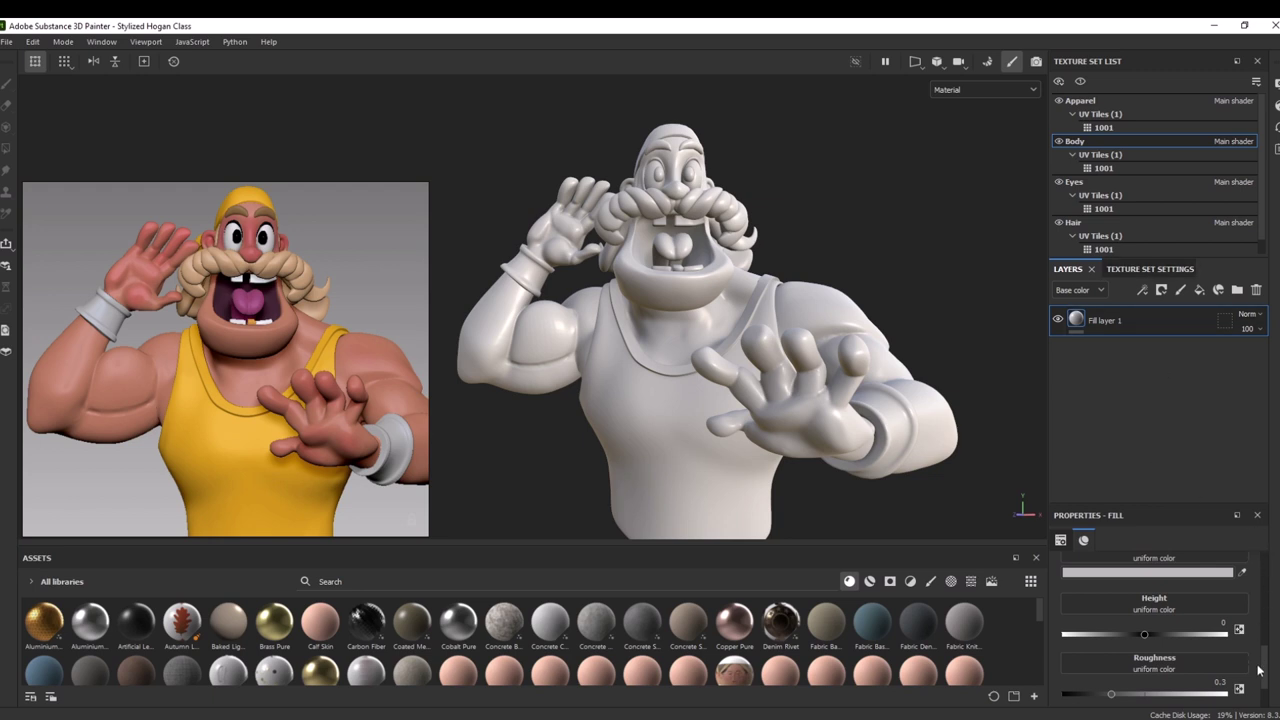
Limit the Body fill layer to the color, rough and nrm channels and set its roughness to 0.7959
drag(1263, 671, 1271, 632)
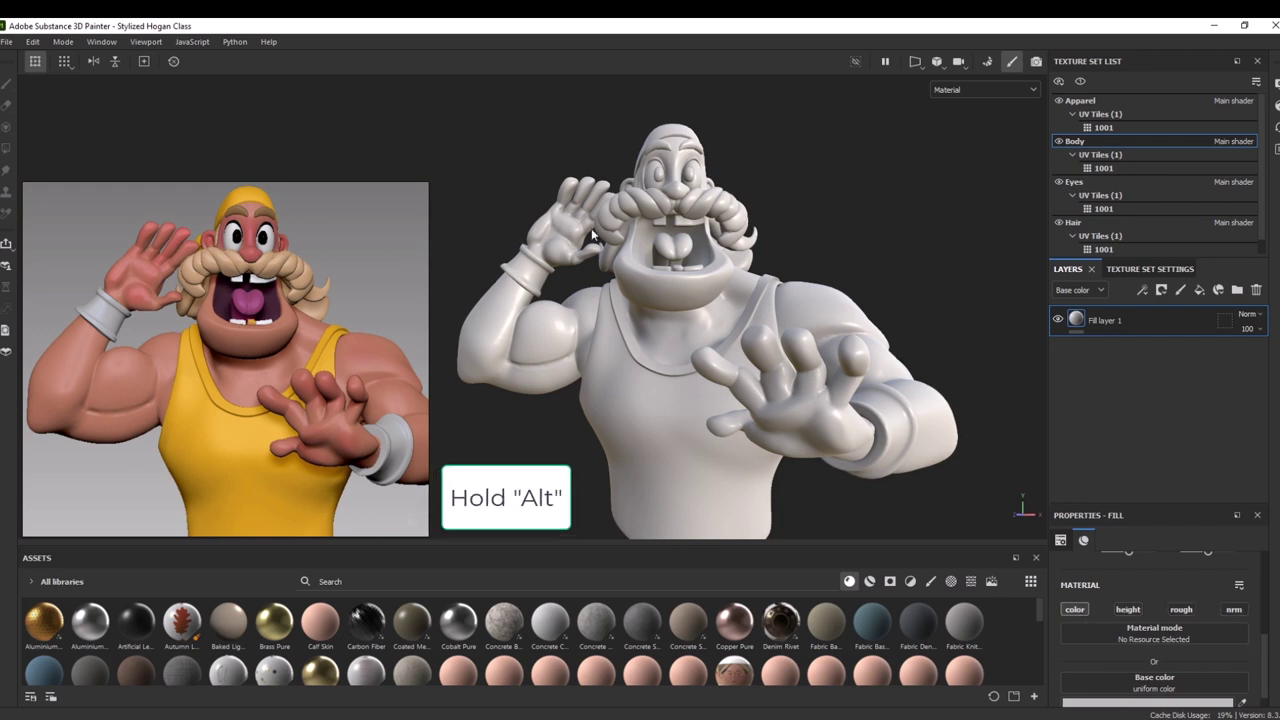
click(1179, 610)
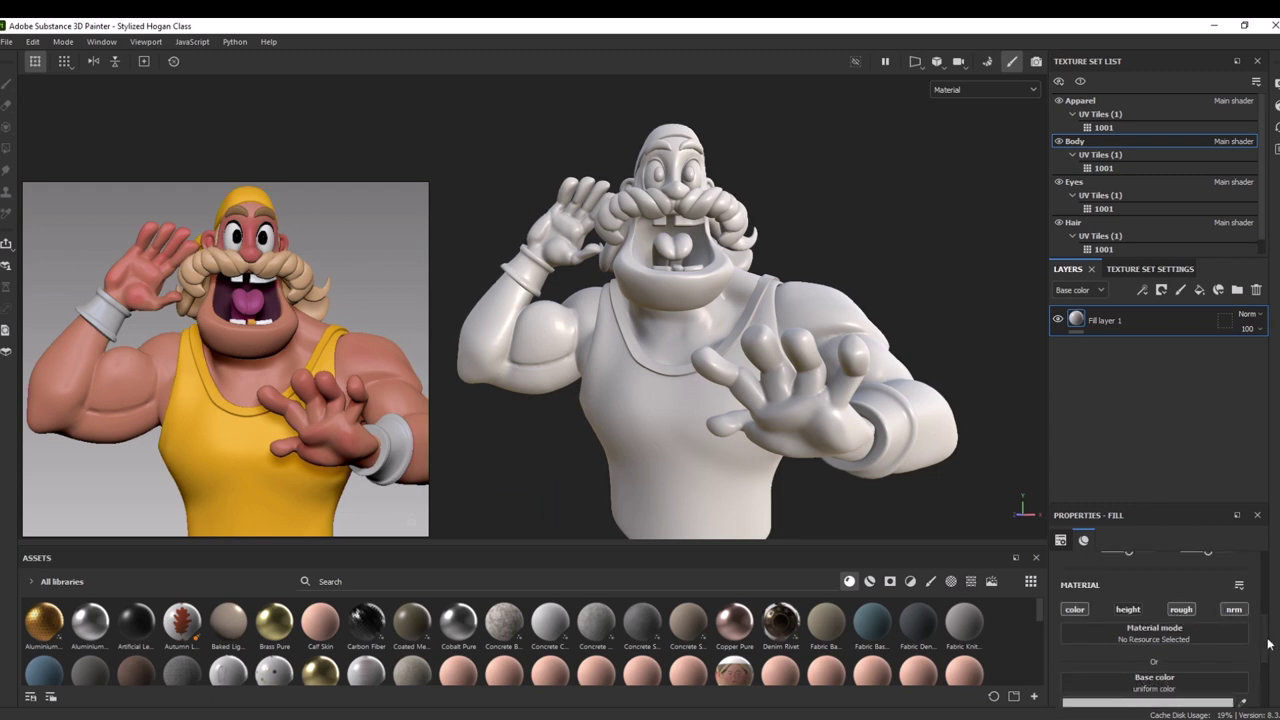
drag(1268, 652, 1268, 669)
drag(1112, 692, 1195, 700)
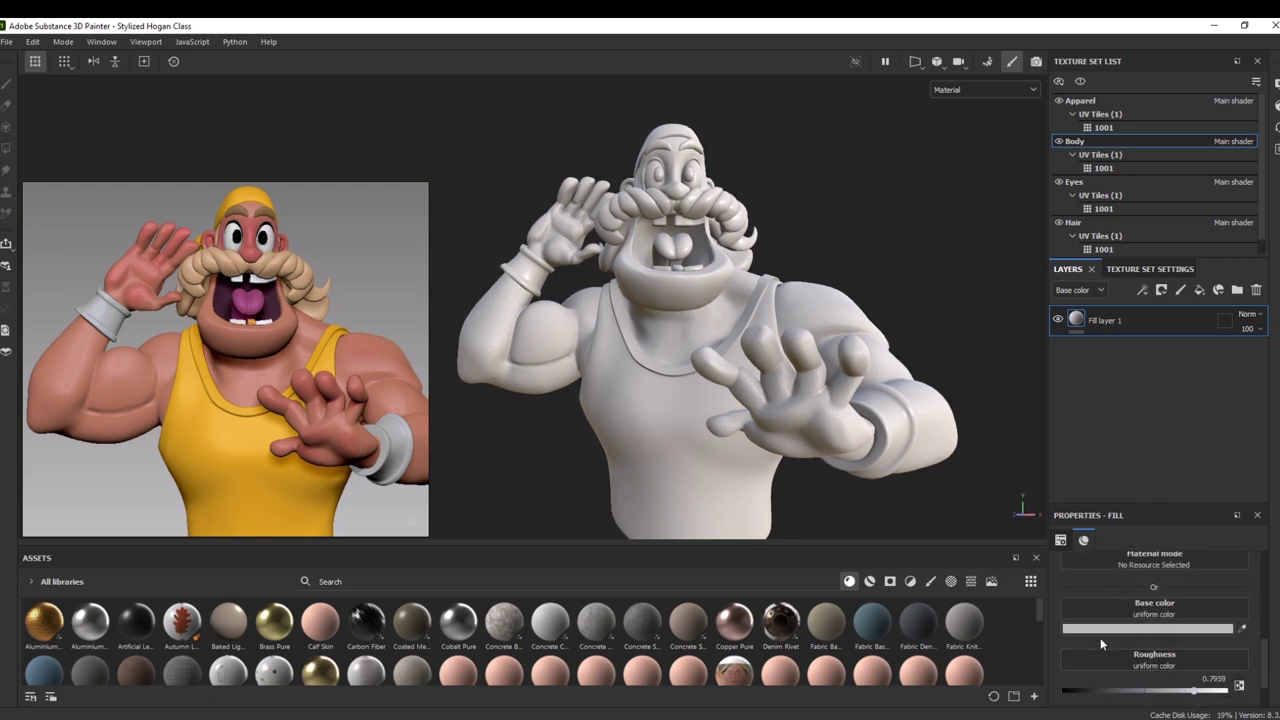
Set the Body fill layer's base color to C68772 by sampling the skin in the reference image
click(1200, 630)
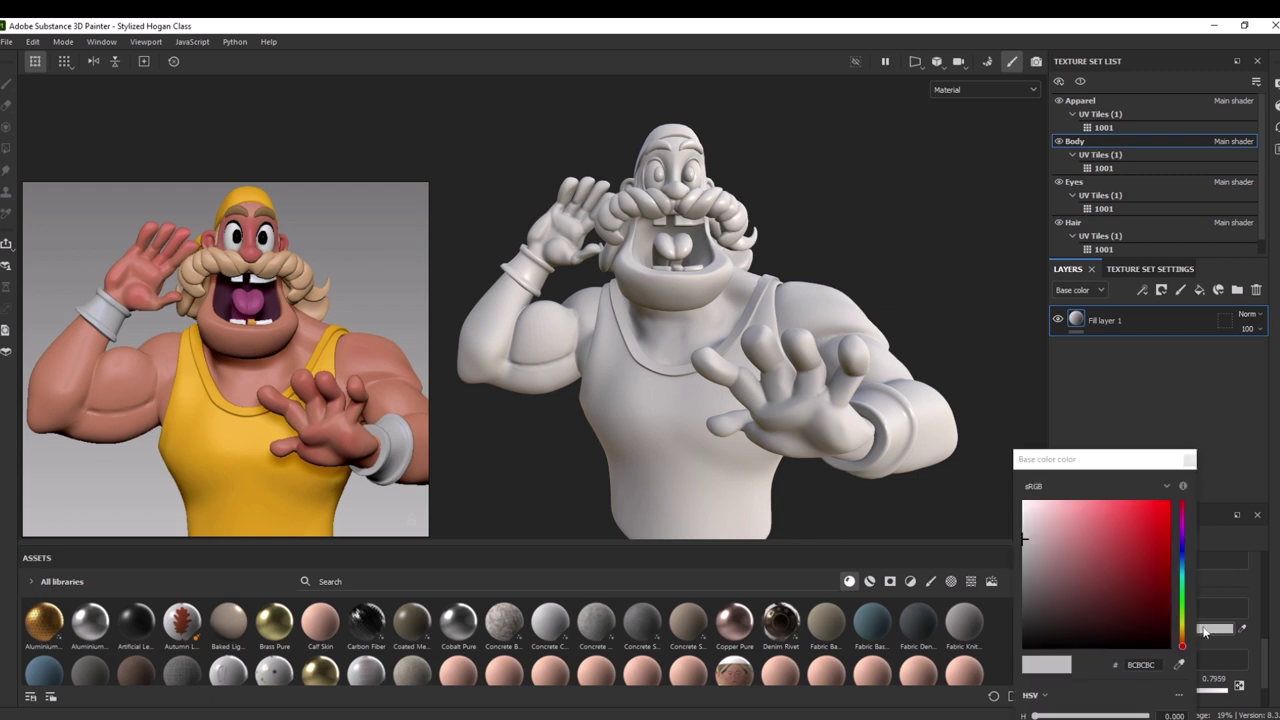
drag(1116, 469, 1068, 333)
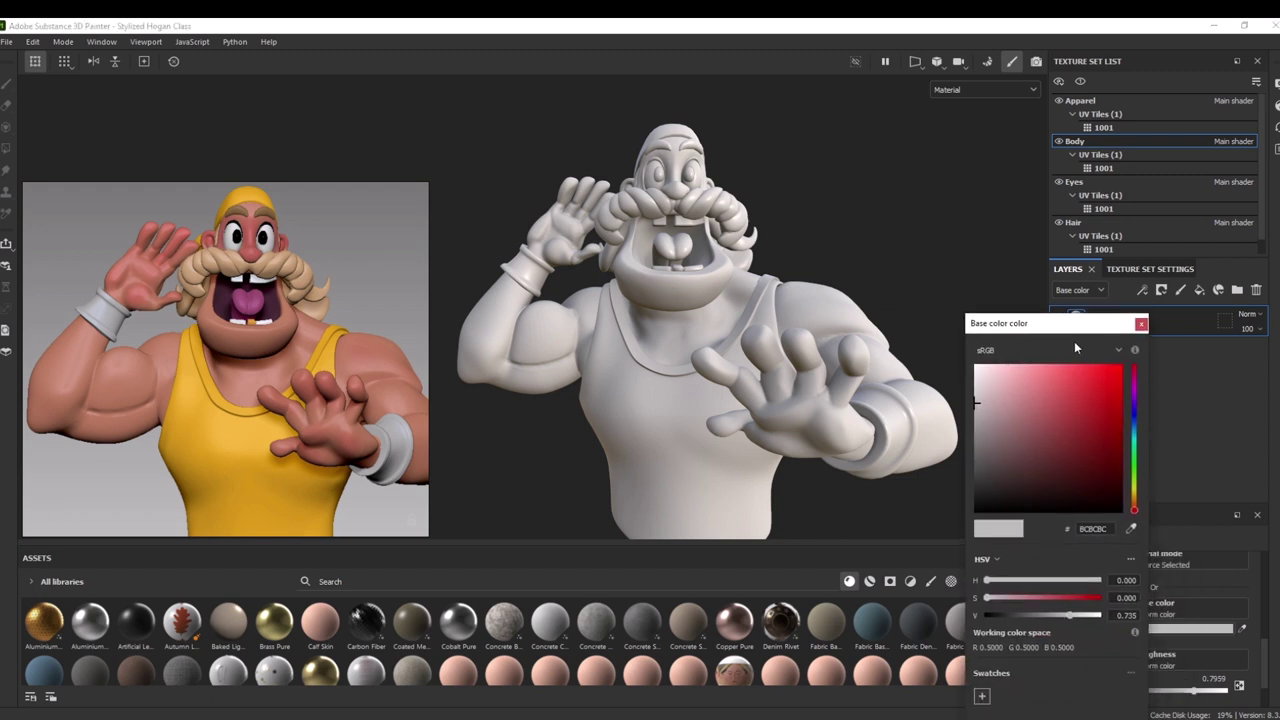
click(1131, 528)
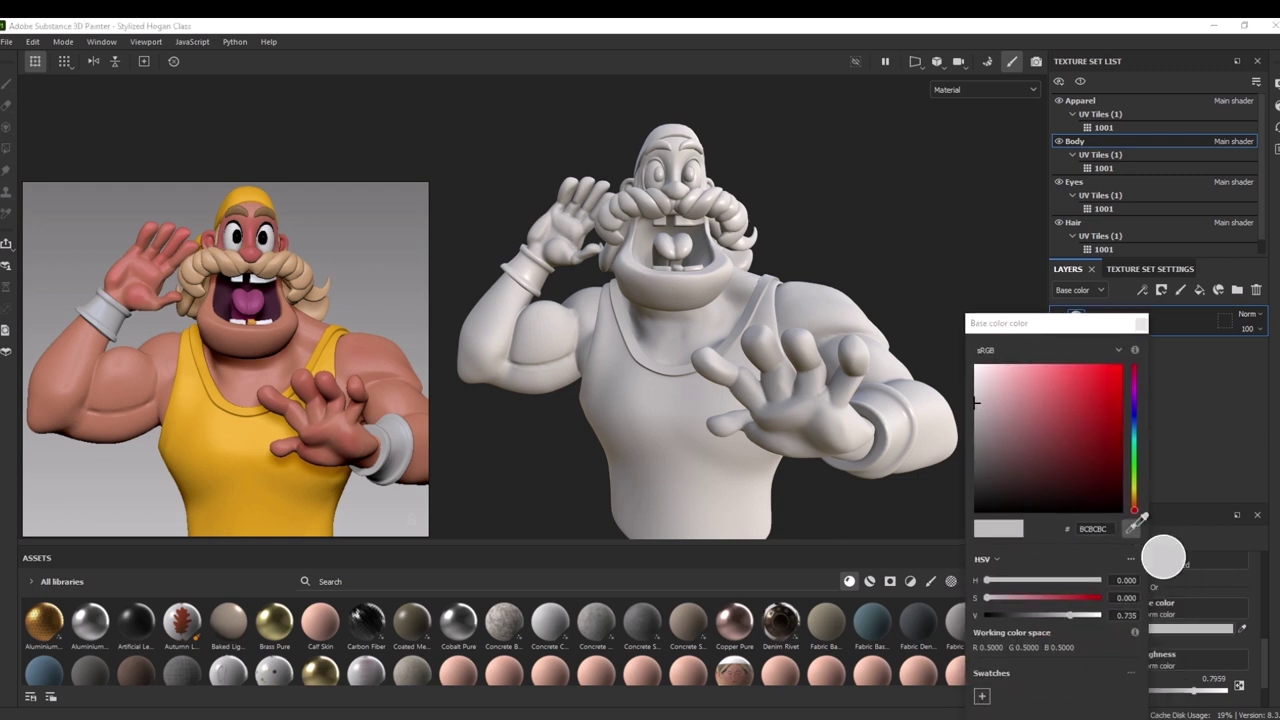
click(375, 392)
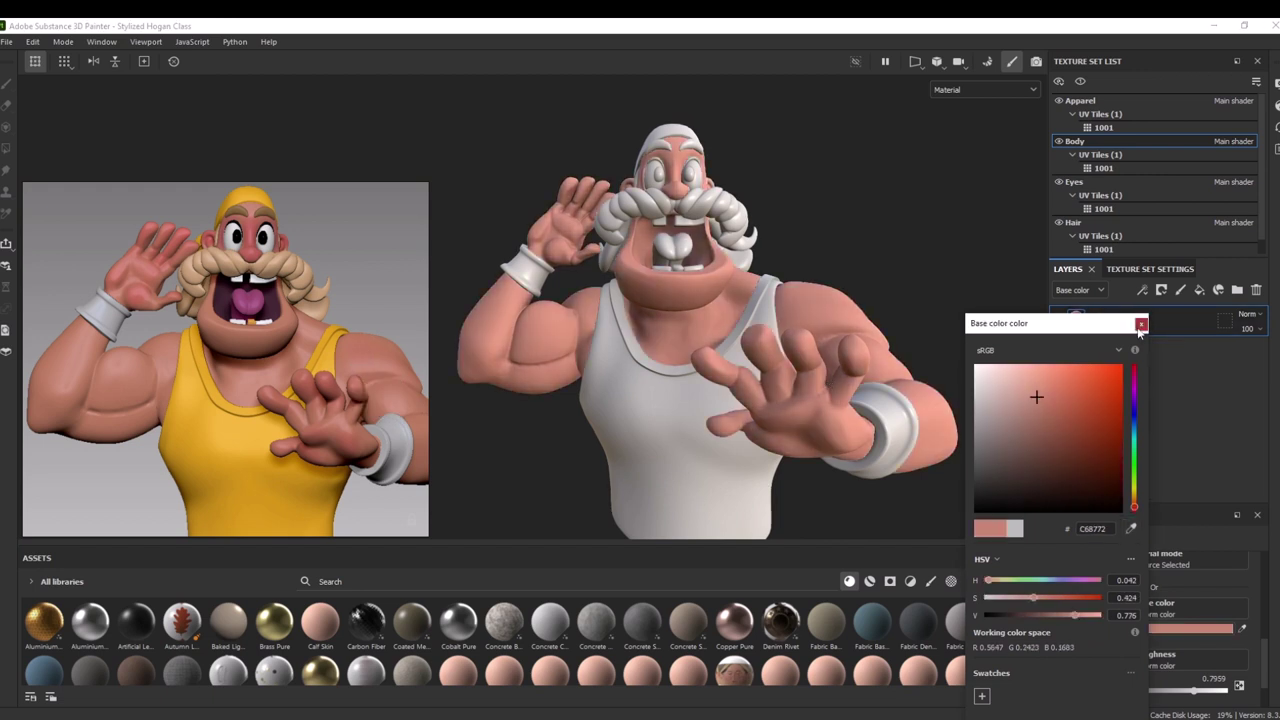
click(1141, 323)
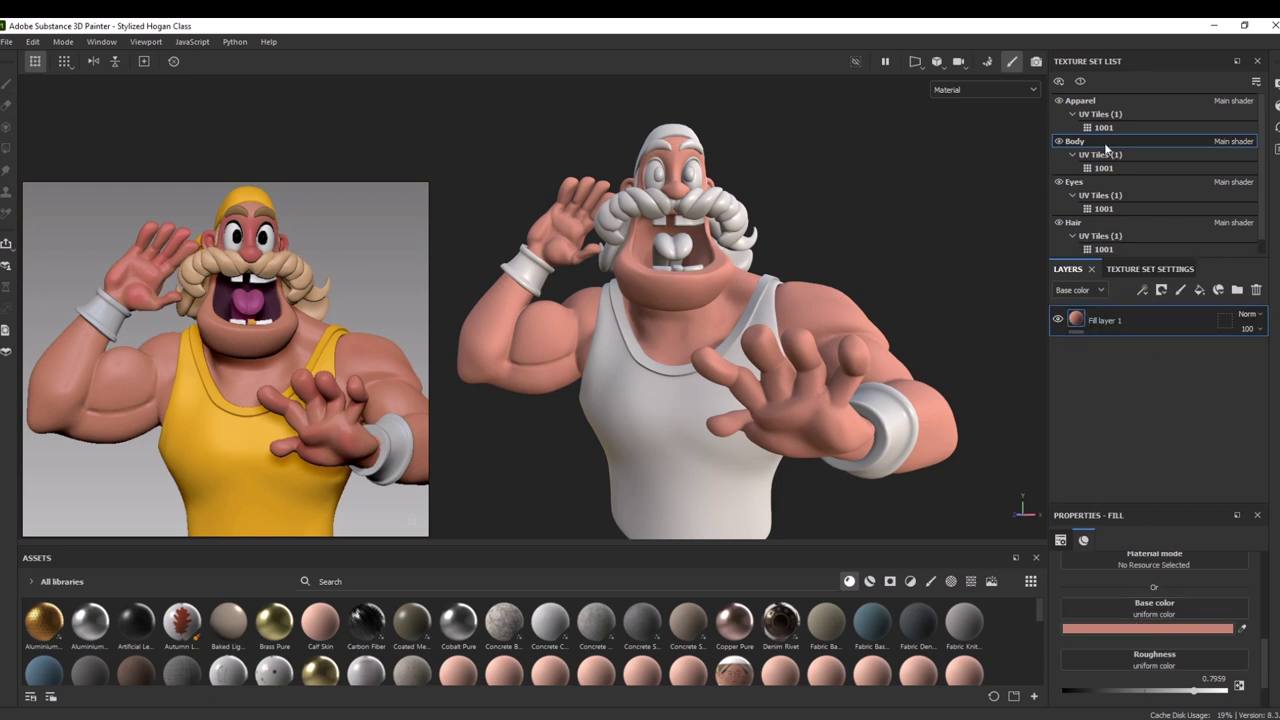
Replace the Apparel texture set's default layer with a copy of the Body fill layer, colored with yellow sampled from the reference tank top
click(1080, 101)
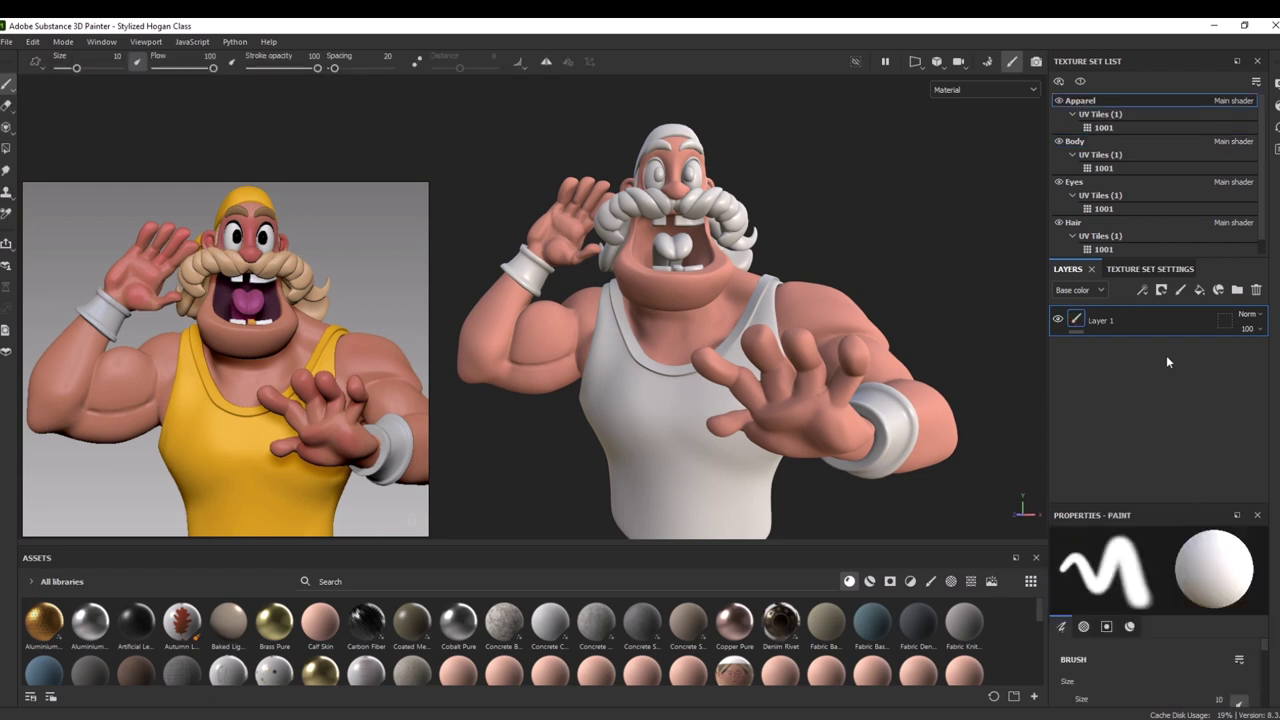
click(1086, 145)
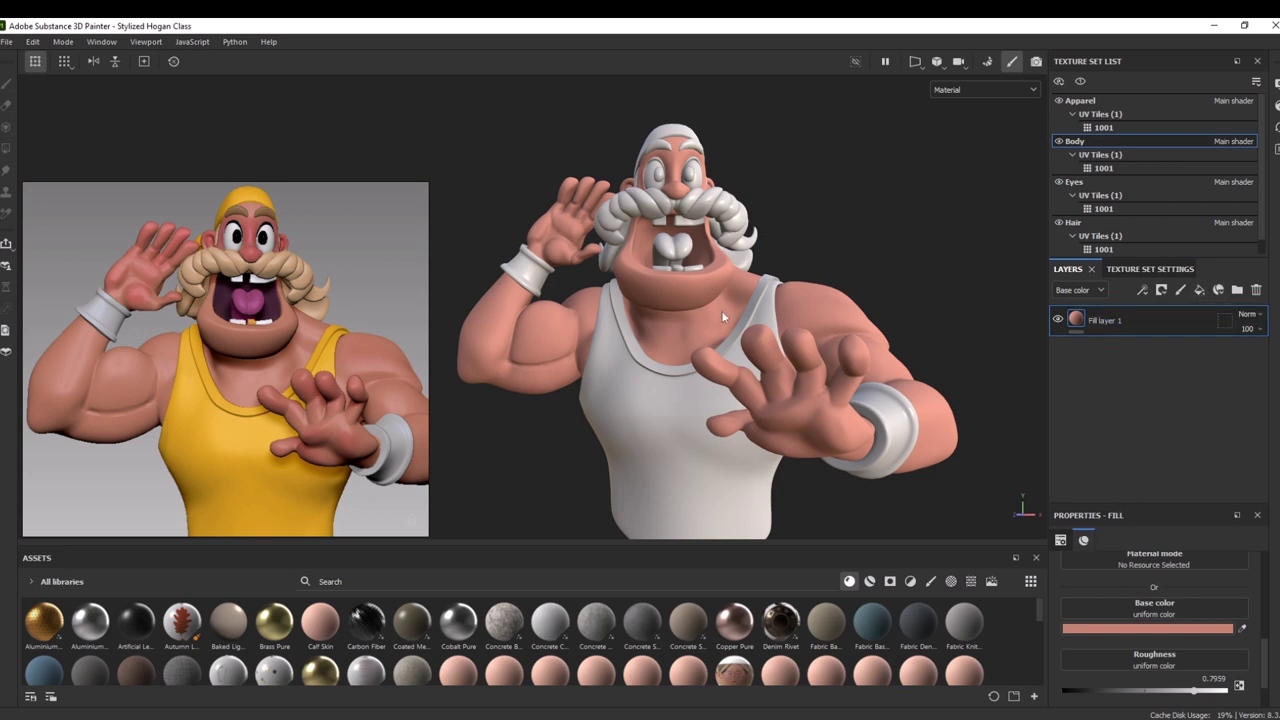
key(ctrl+c)
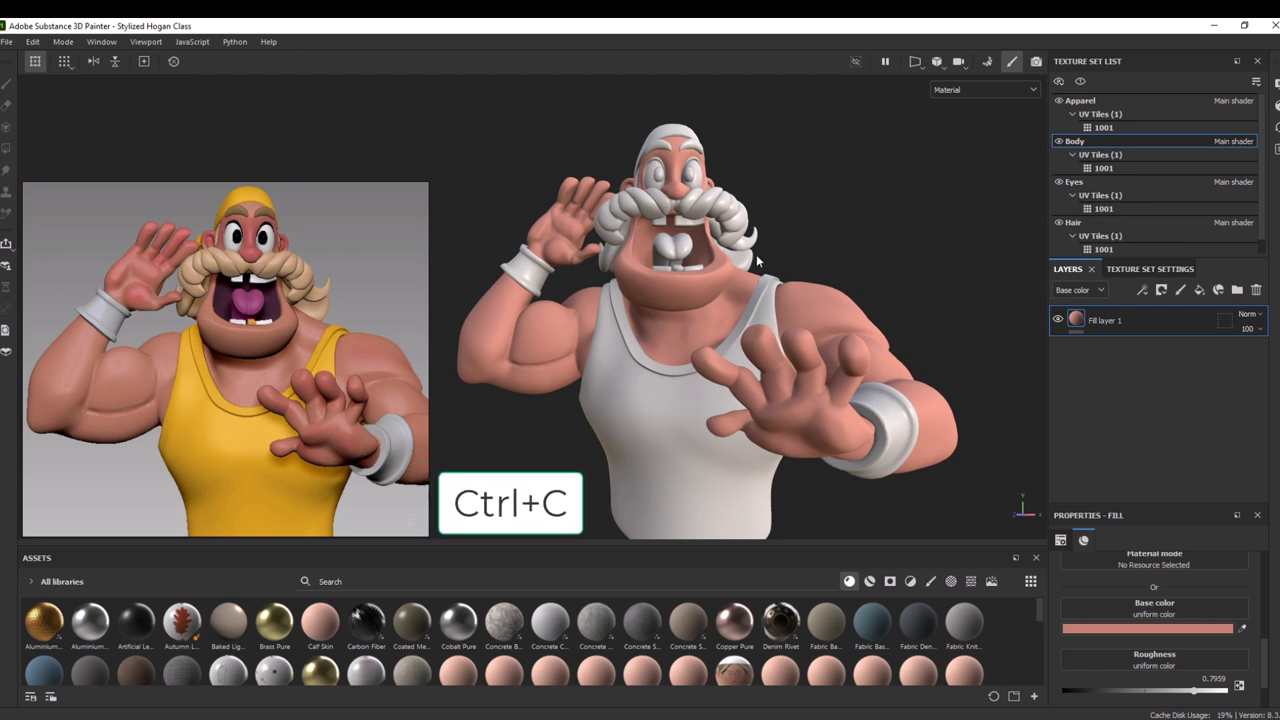
ctrl+alt+right_click(657, 475)
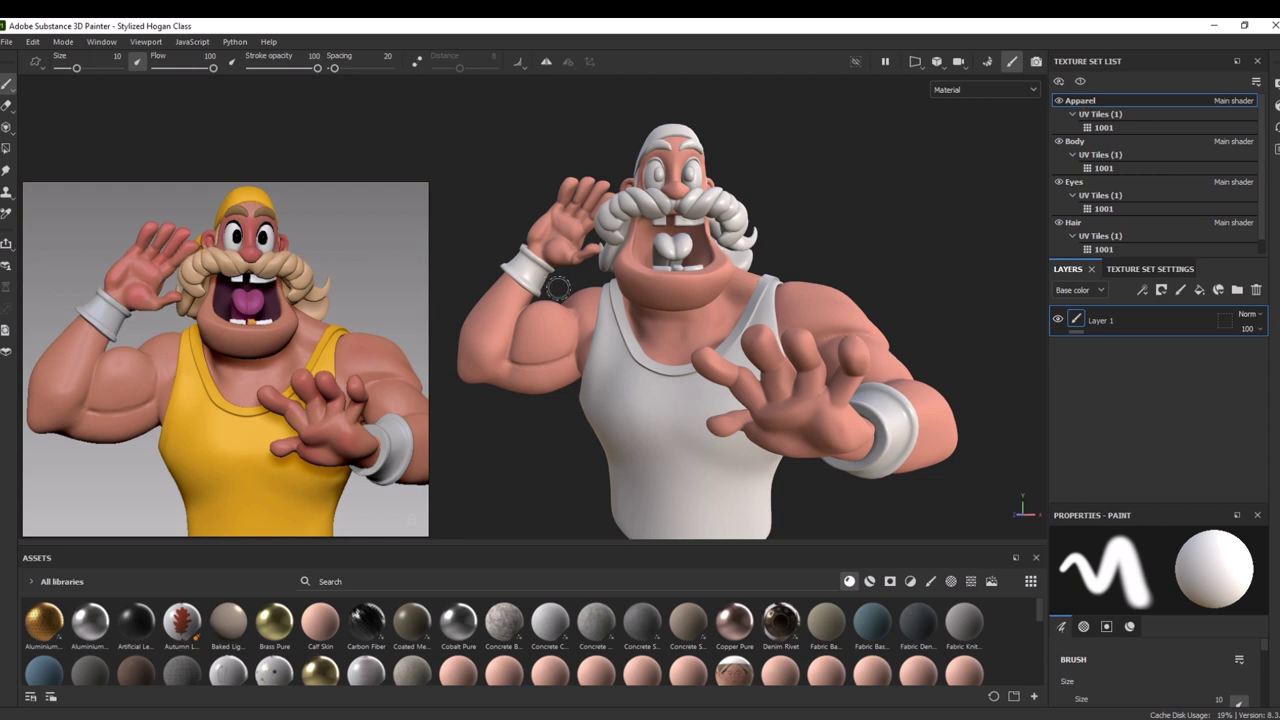
click(1256, 290)
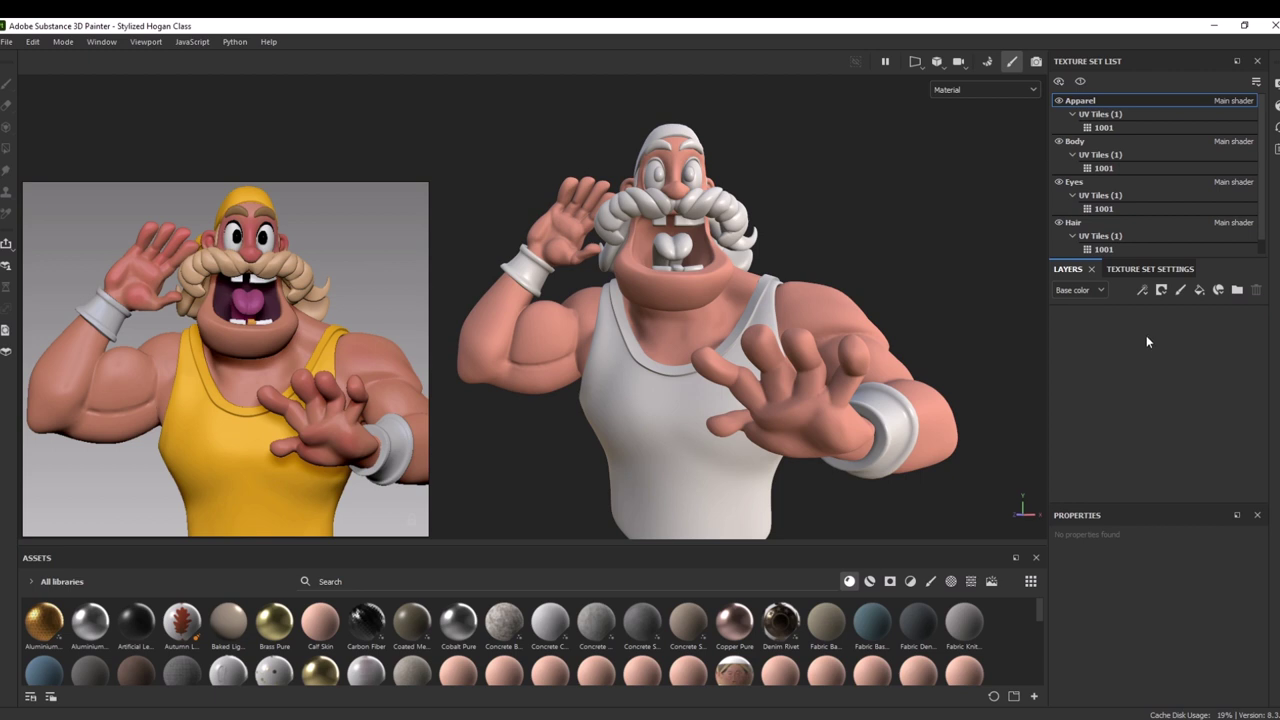
key(ctrl+z)
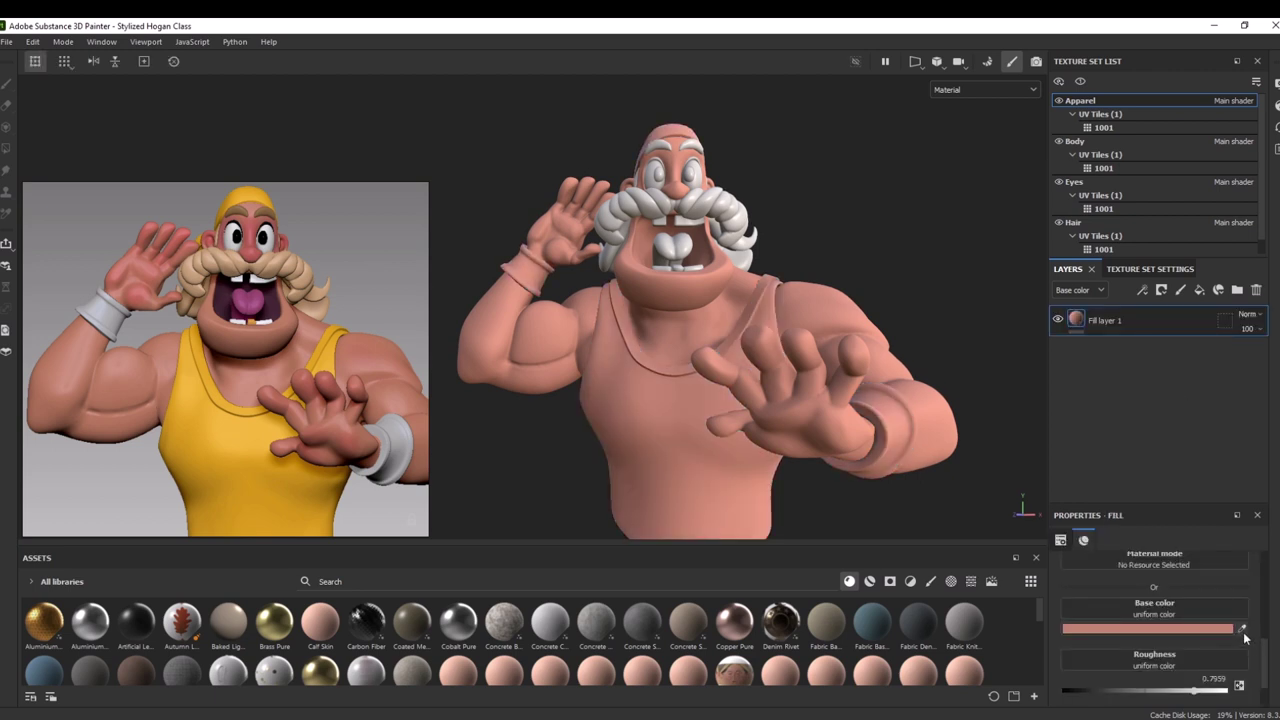
click(1242, 628)
click(291, 483)
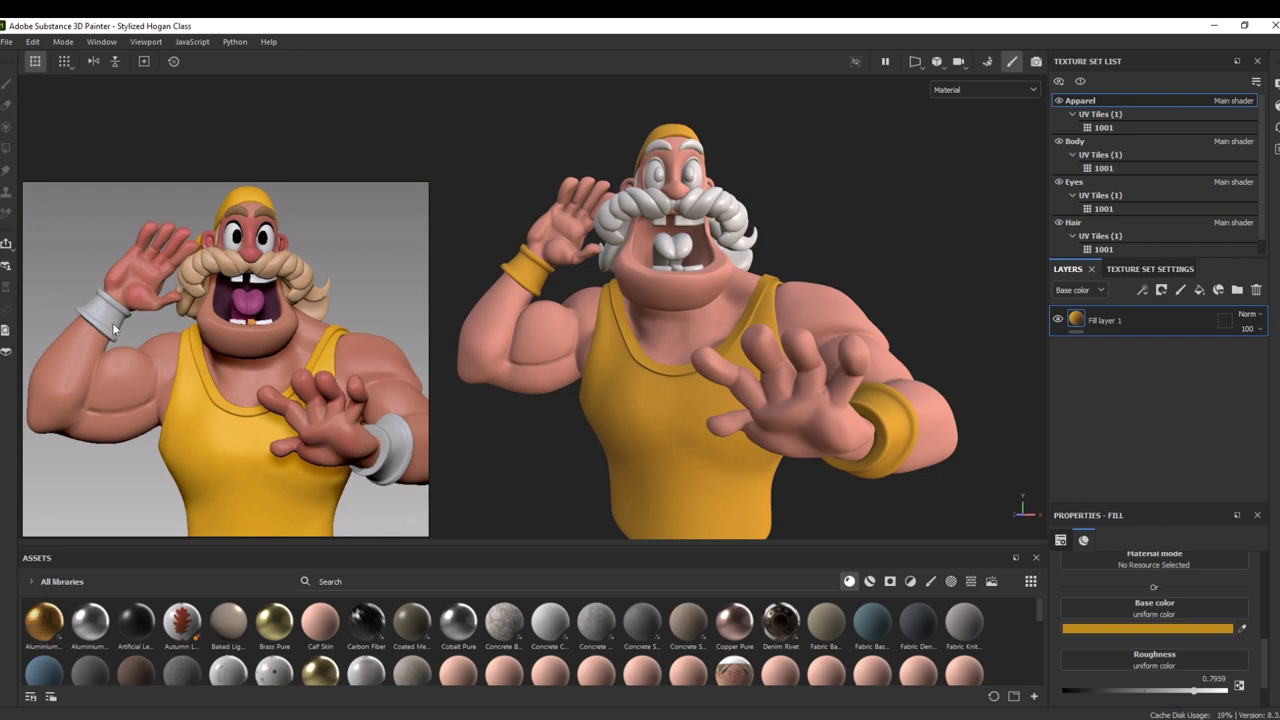
Paste another copy of the skin fill layer above Apparel's yellow one and set its base color to the cream E4D0BF
key(ctrl+v)
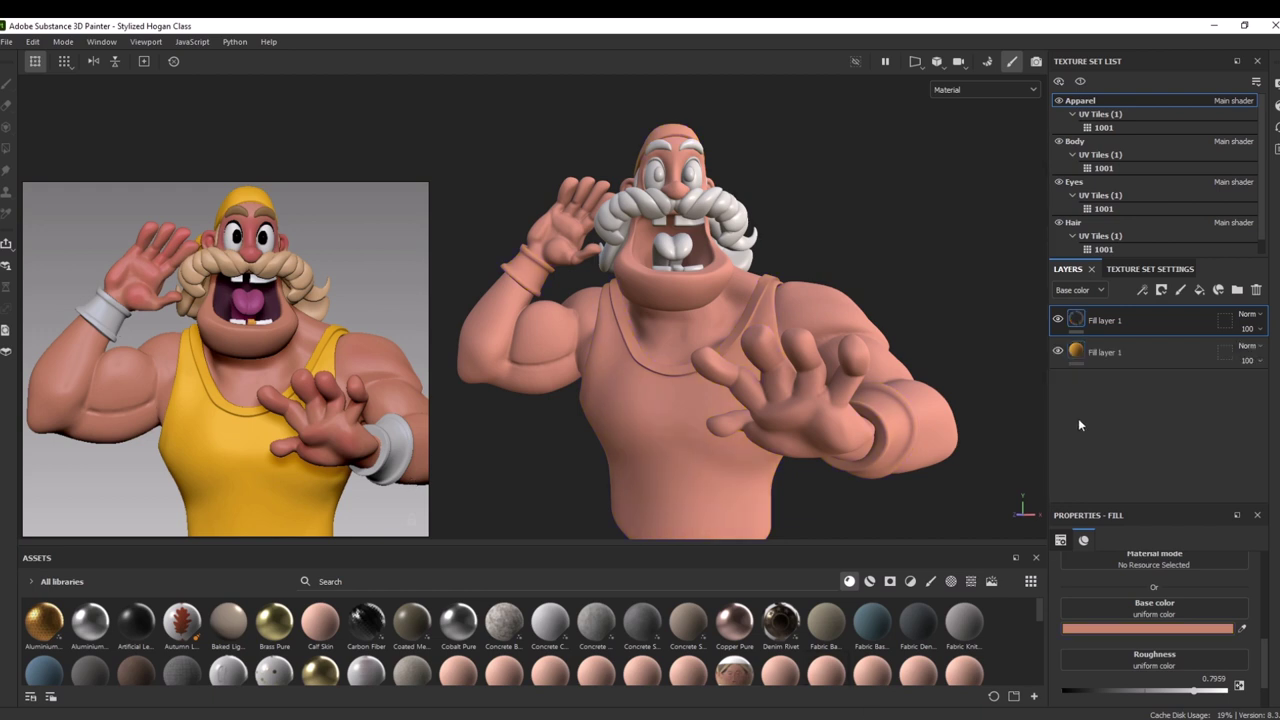
click(1241, 628)
click(331, 509)
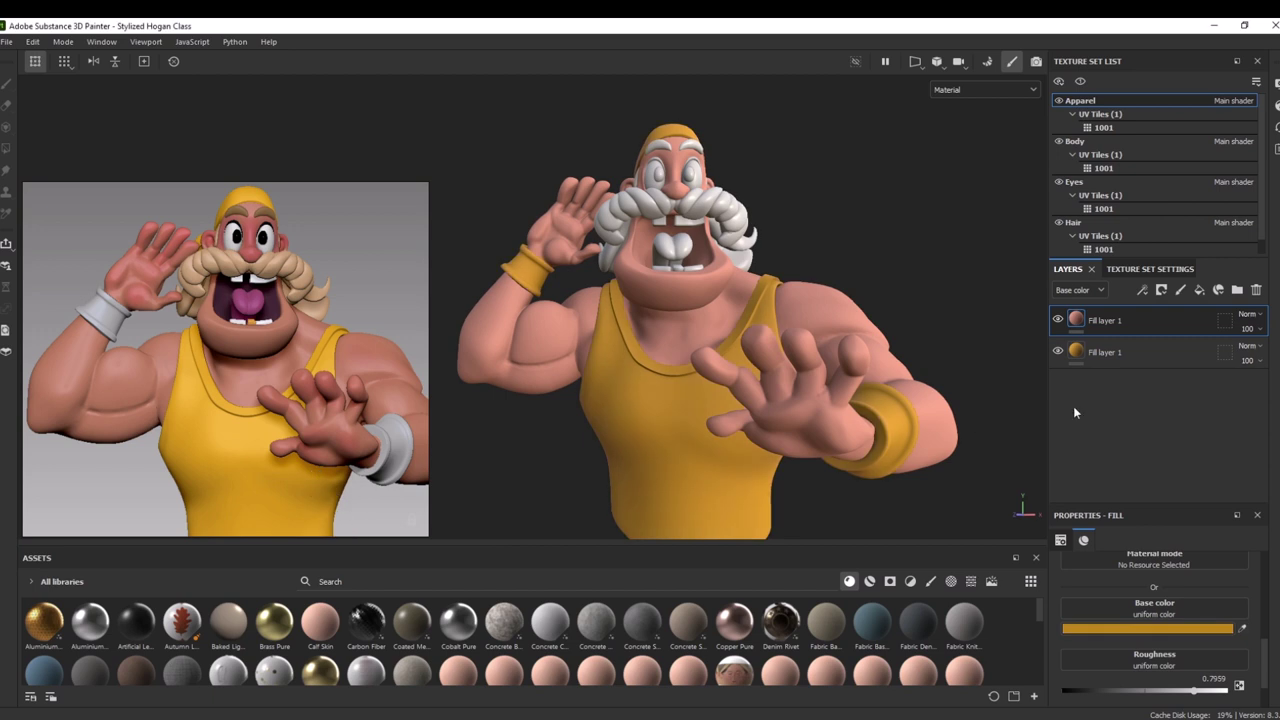
click(1203, 630)
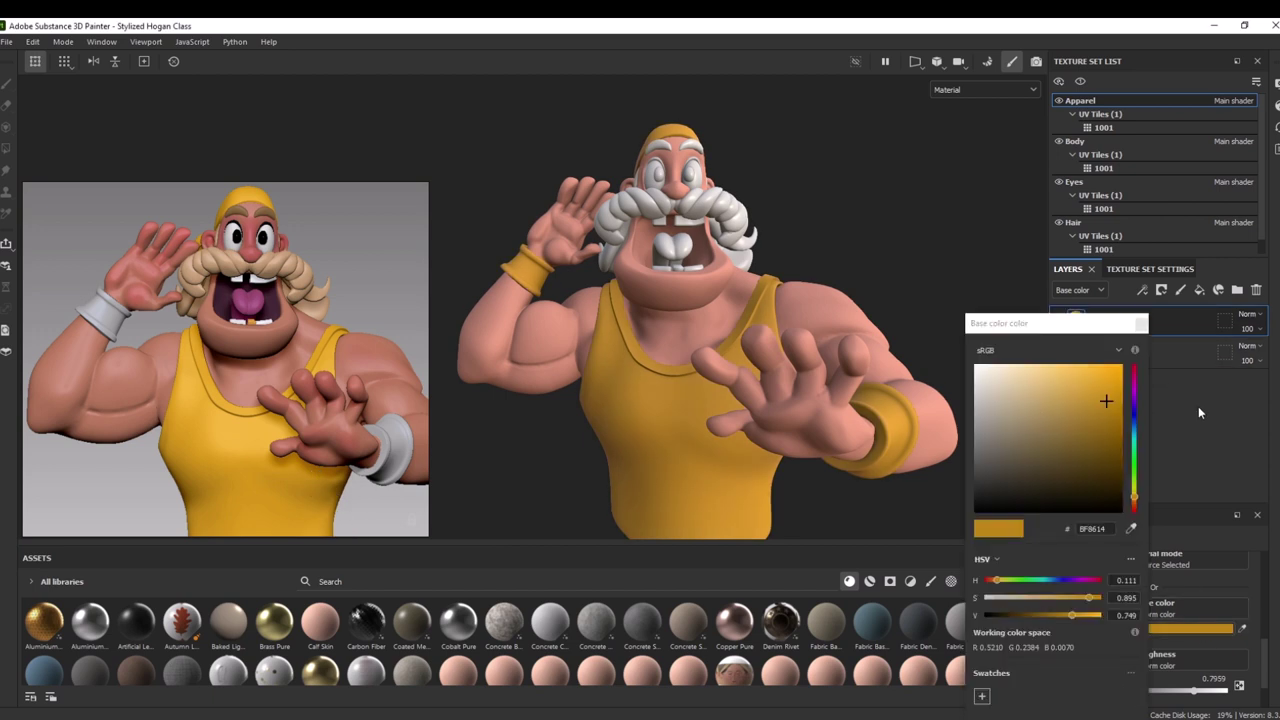
drag(1134, 494, 1137, 508)
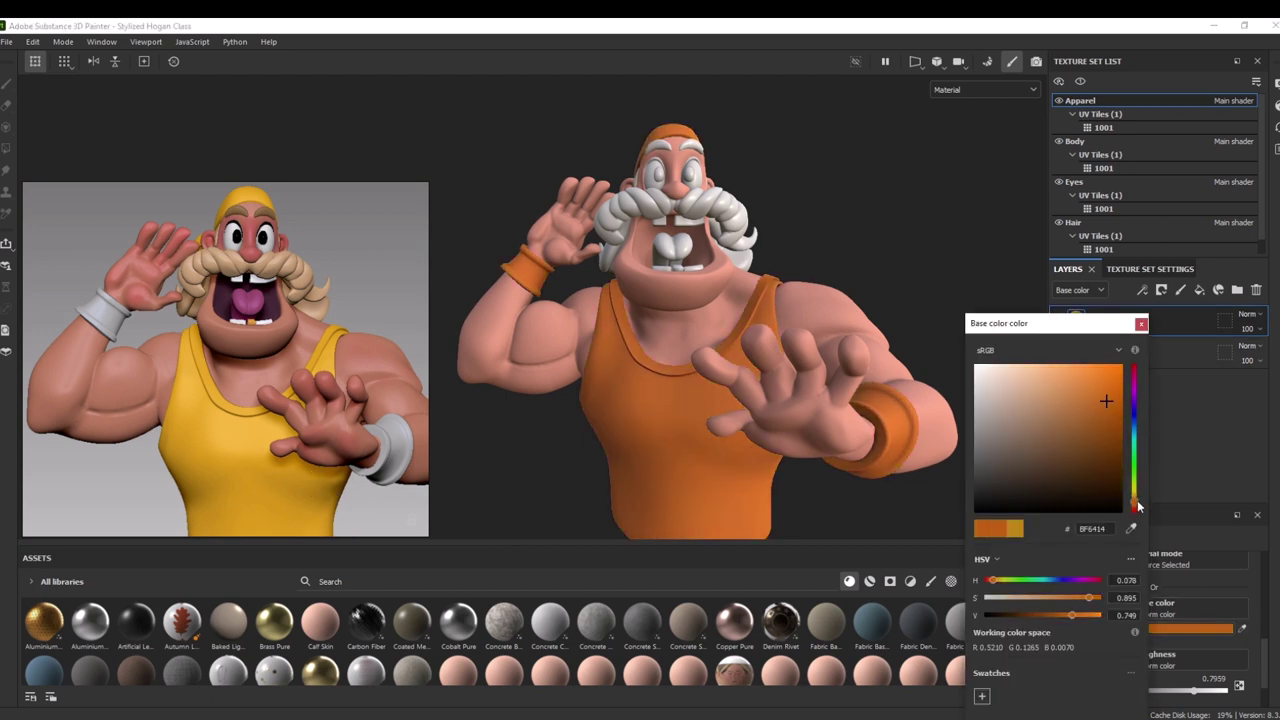
drag(1086, 405, 998, 381)
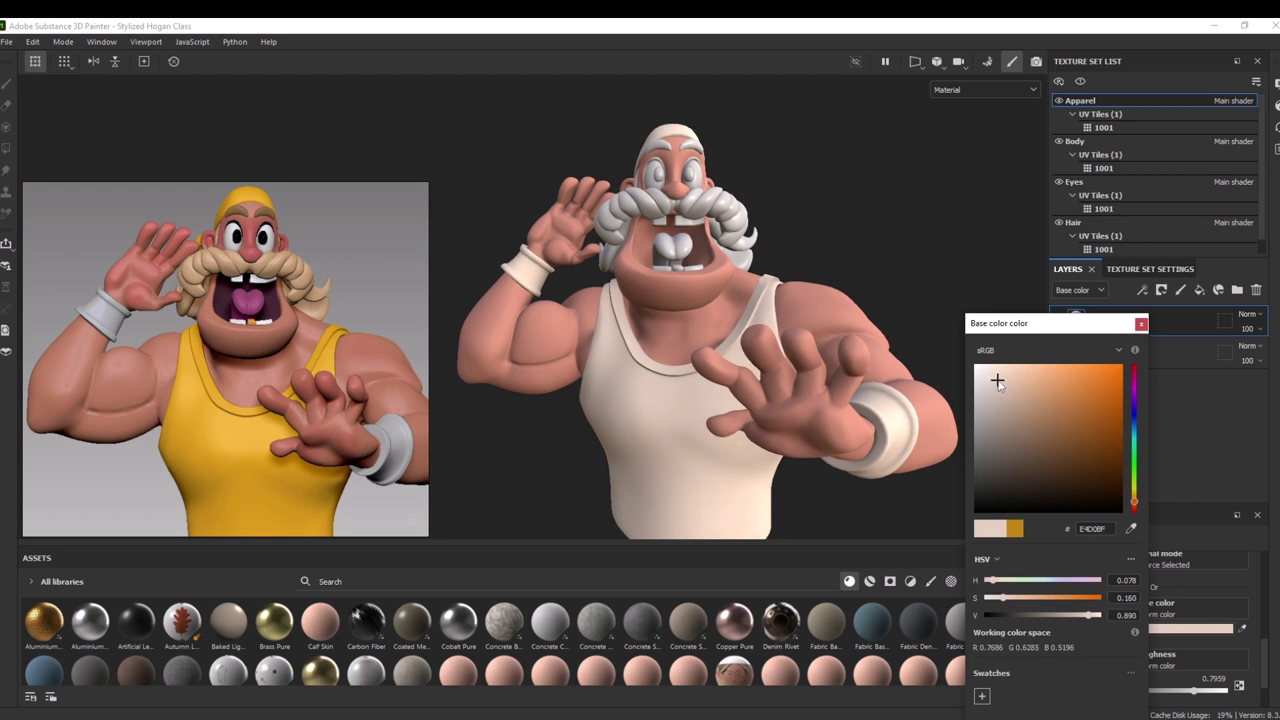
click(1141, 324)
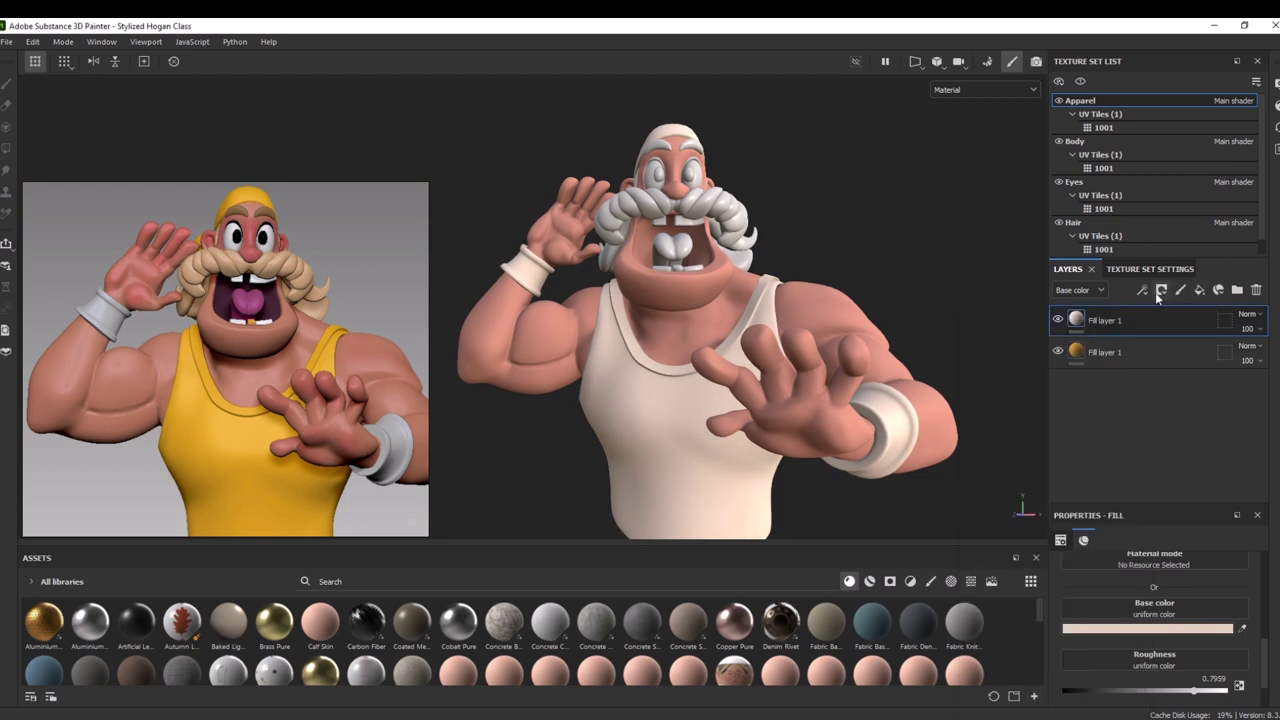
Add a black mask to the cream fill layer and reveal both wristbands with Polygon Fill in mesh fill mode
click(1157, 297)
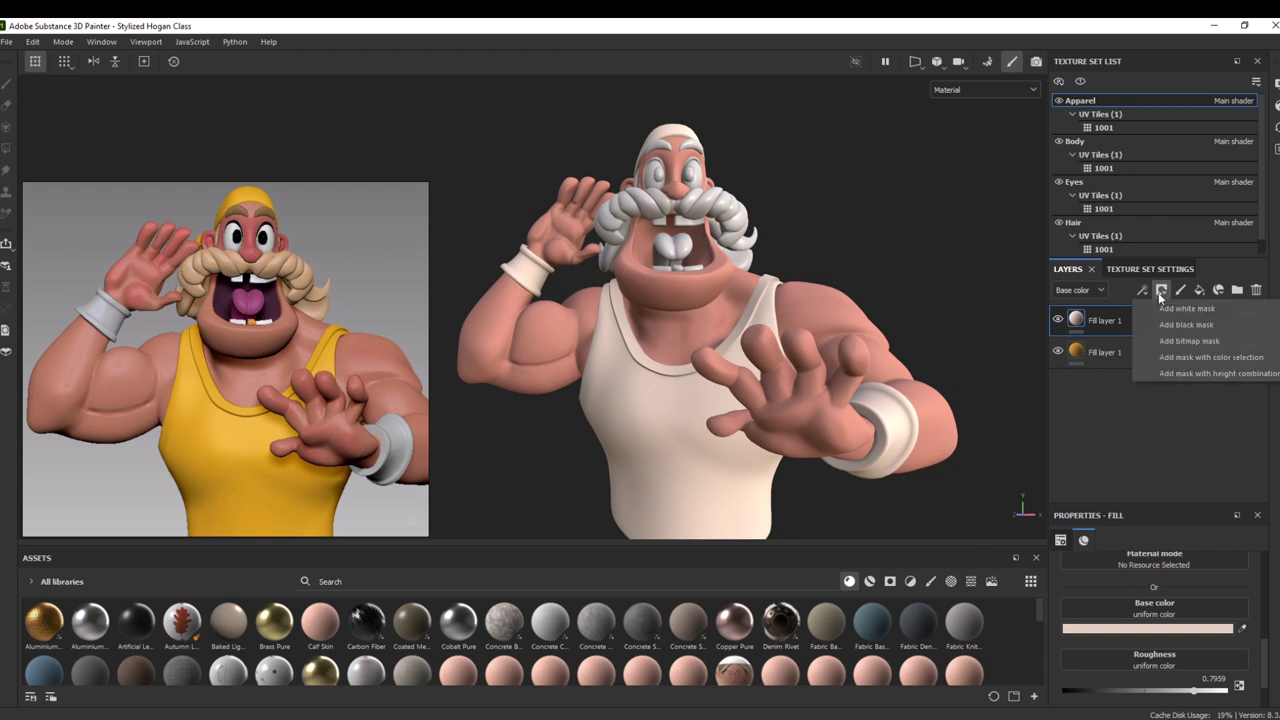
click(1167, 321)
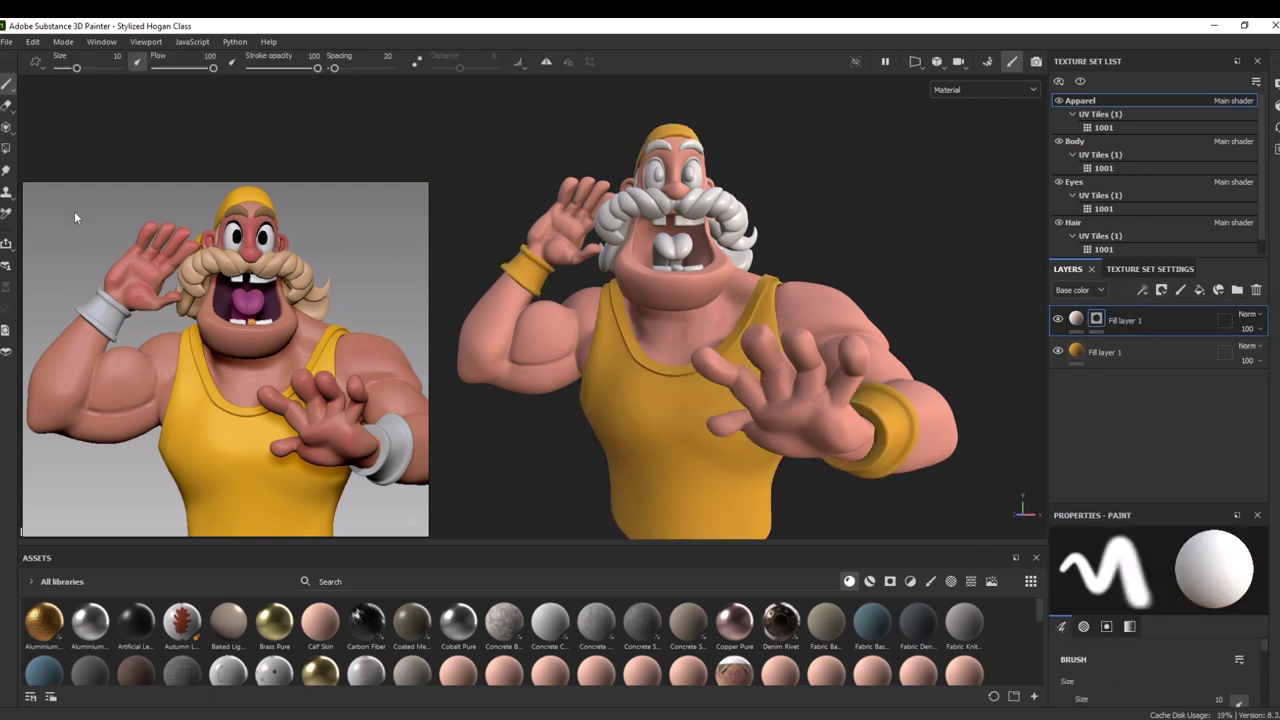
key(4)
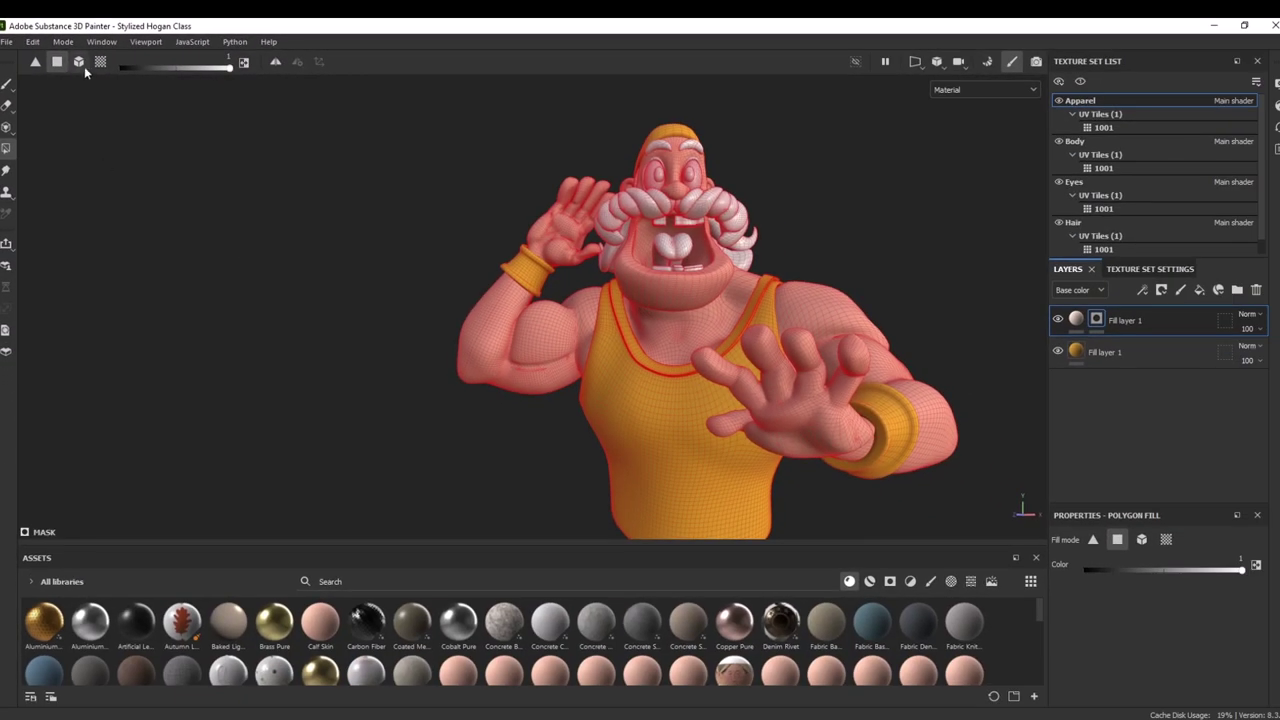
click(84, 66)
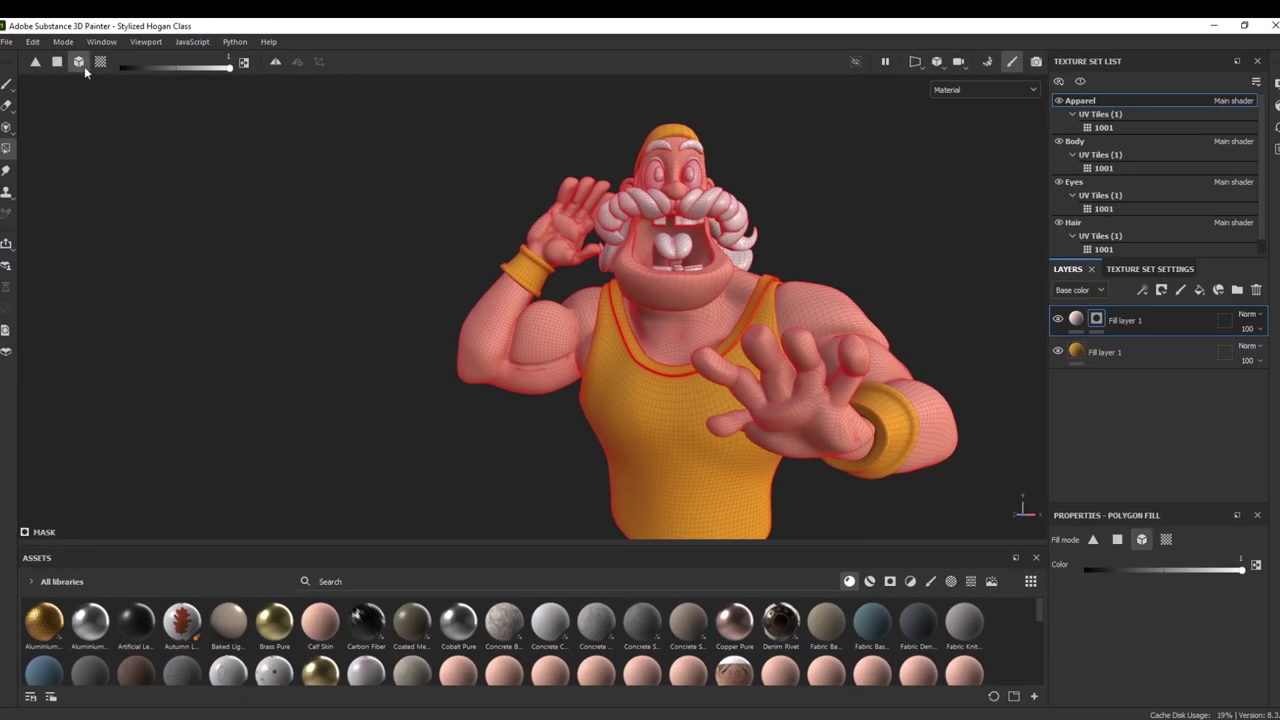
click(542, 260)
click(916, 422)
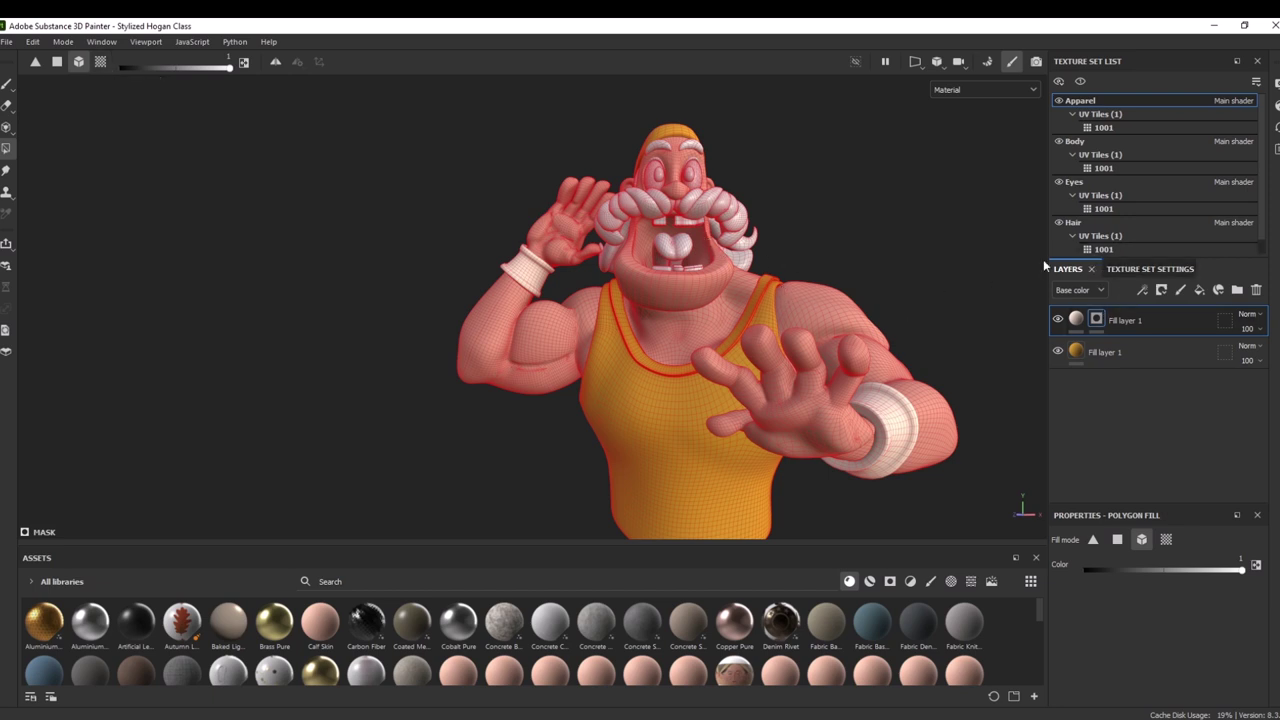
Replace the Hair texture set's default layer with the copied fill layer, colored with blond sampled from the reference mustache
click(1078, 227)
click(1256, 290)
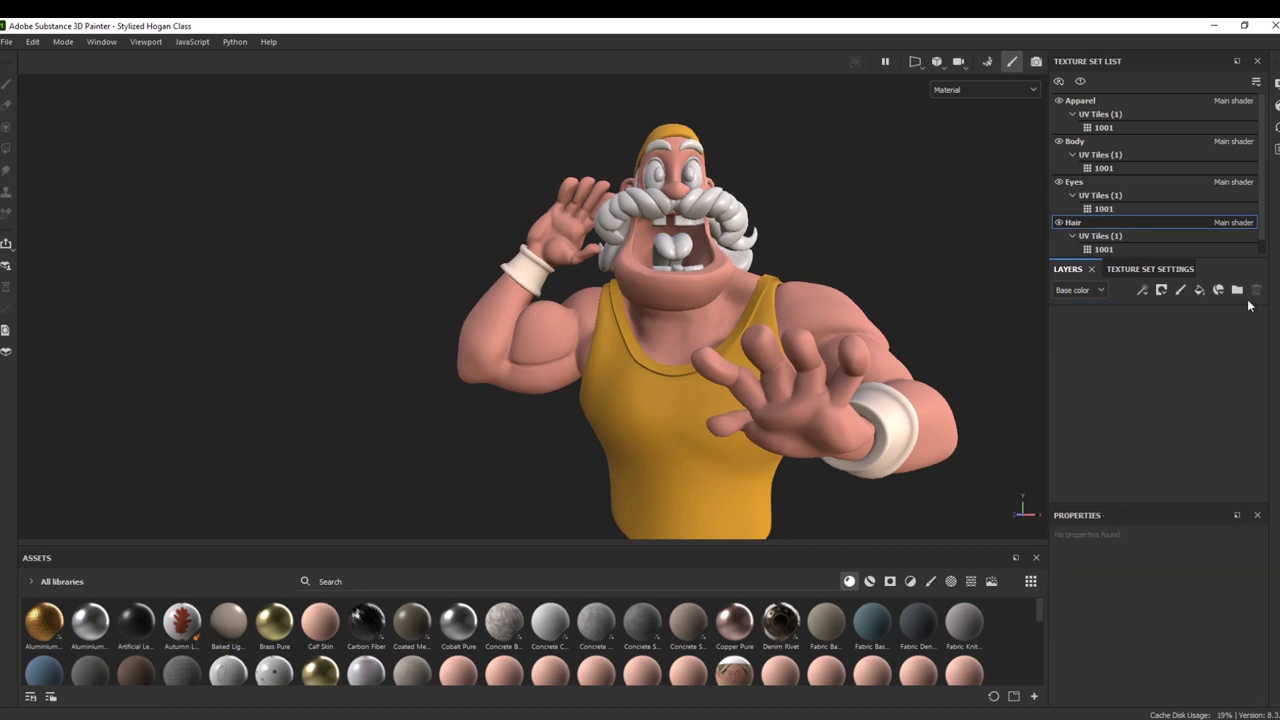
key(ctrl+v)
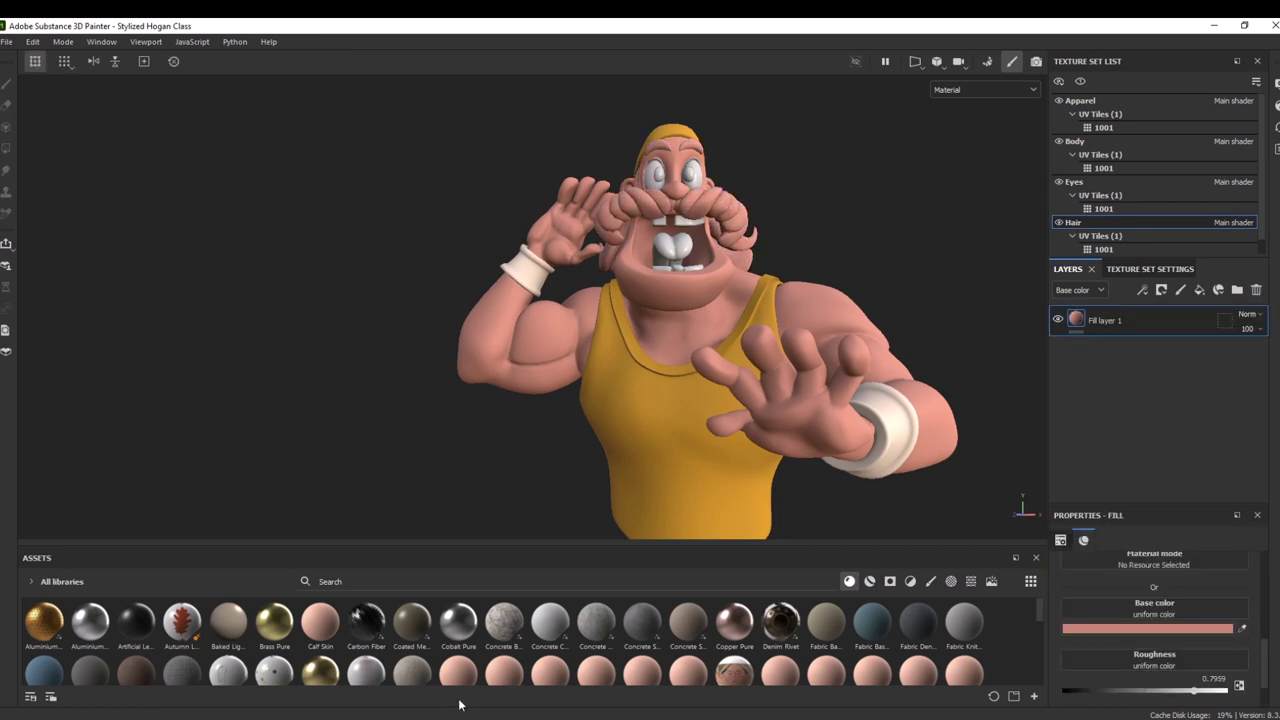
click(1243, 631)
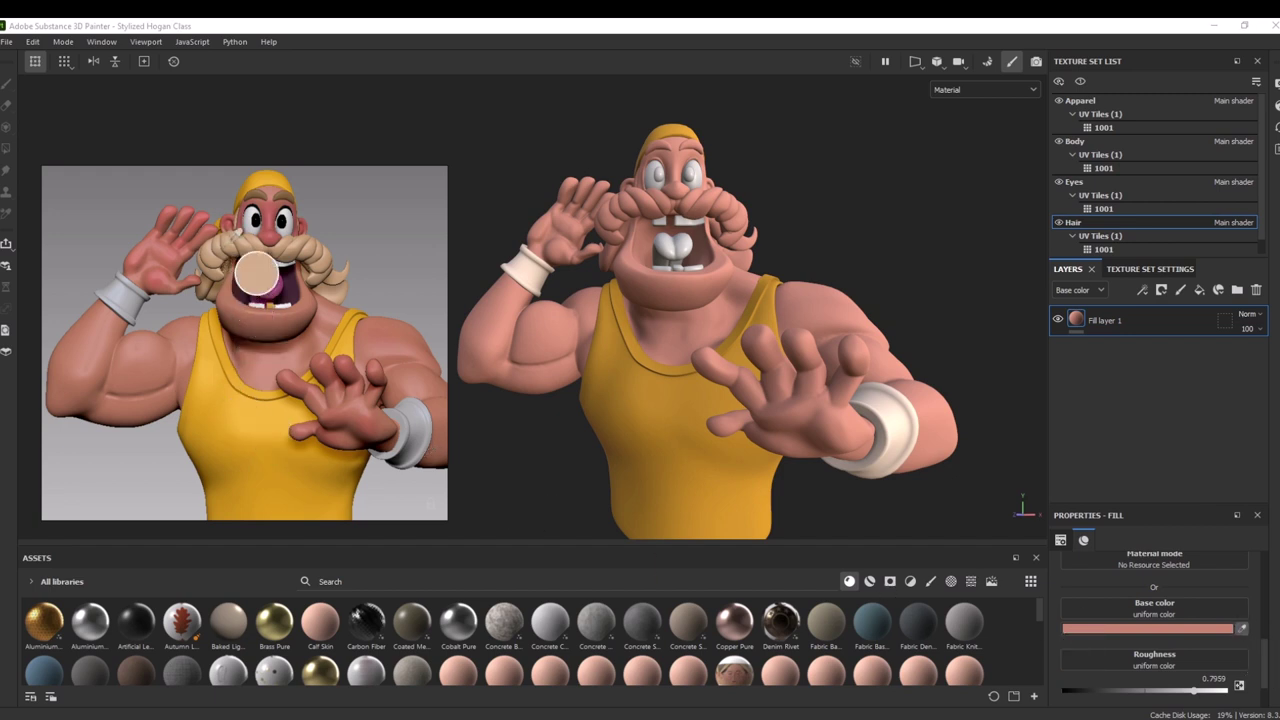
click(228, 250)
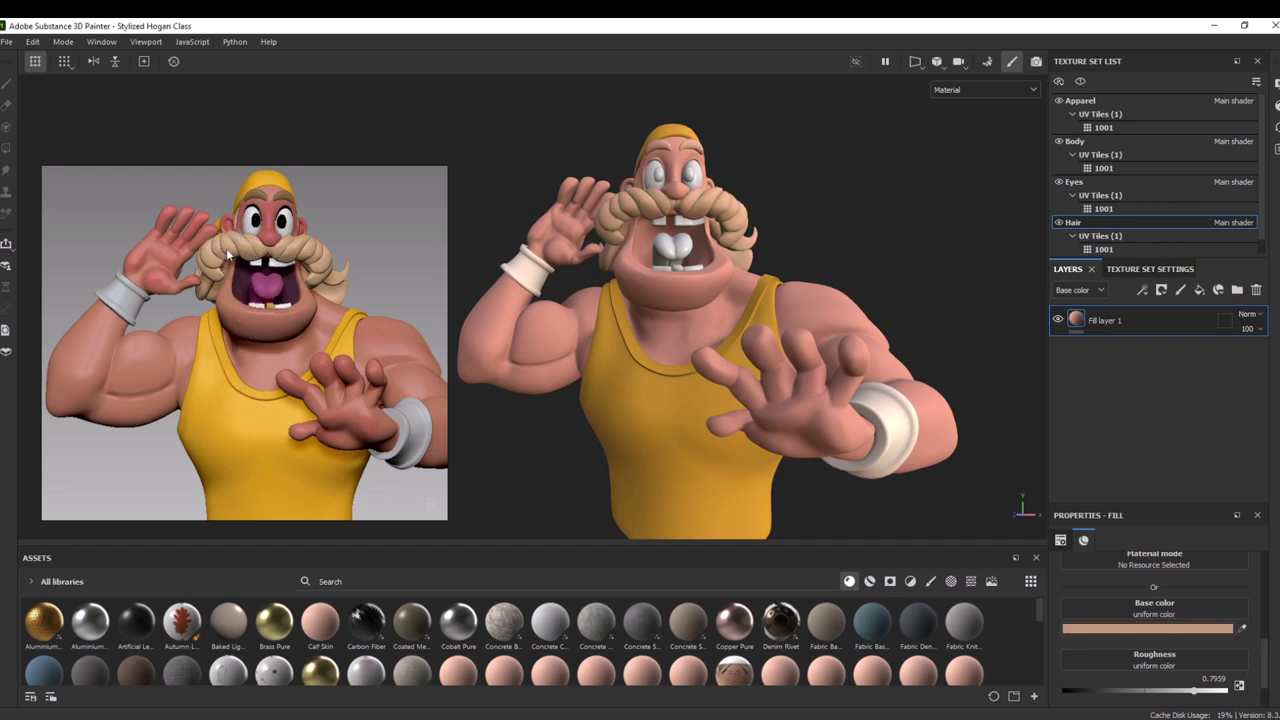
alt+drag(870, 248, 848, 212)
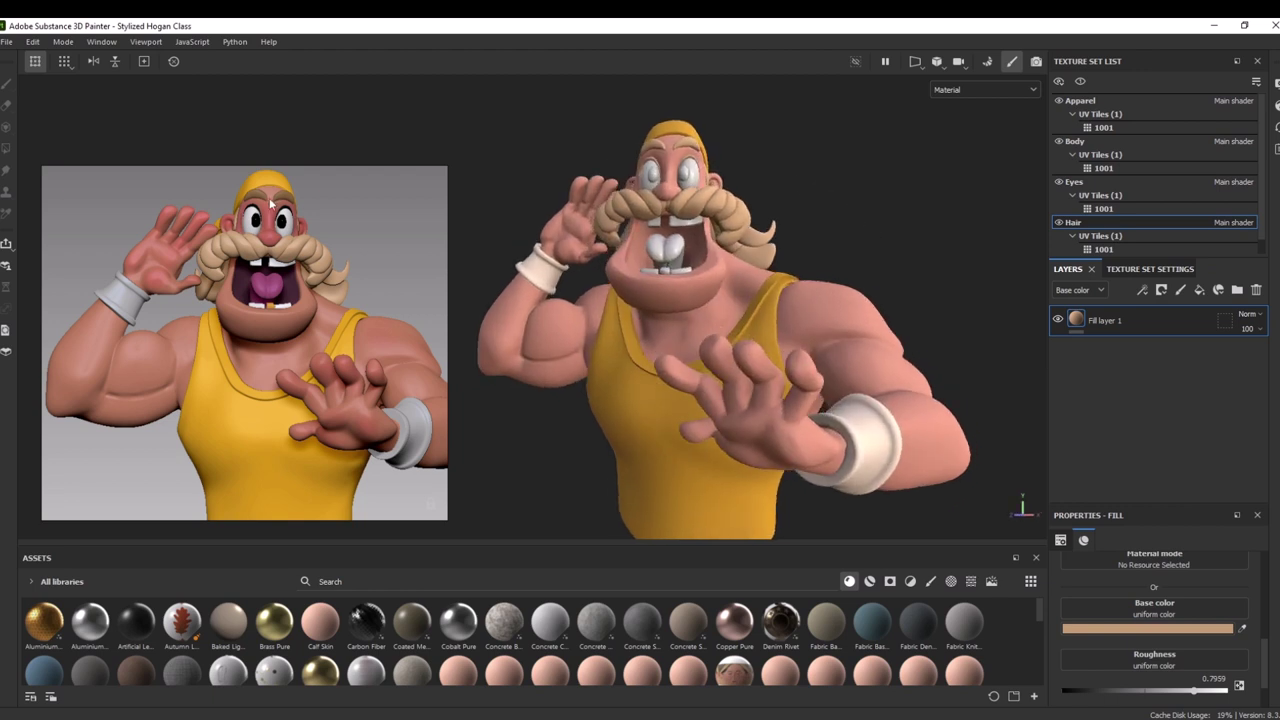
Add another copied fill layer in Hair, colored with brown sampled from the reference eyebrow and limited to the eyebrows by a black mask
click(1243, 627)
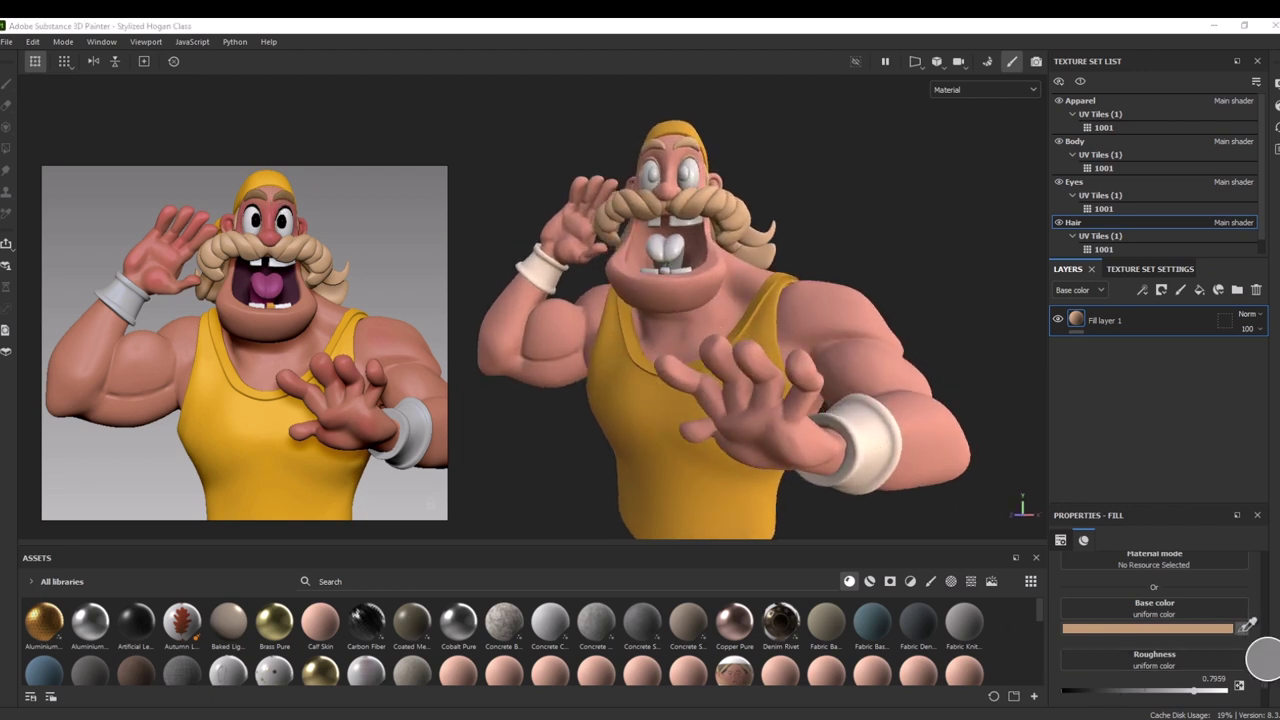
key(Escape)
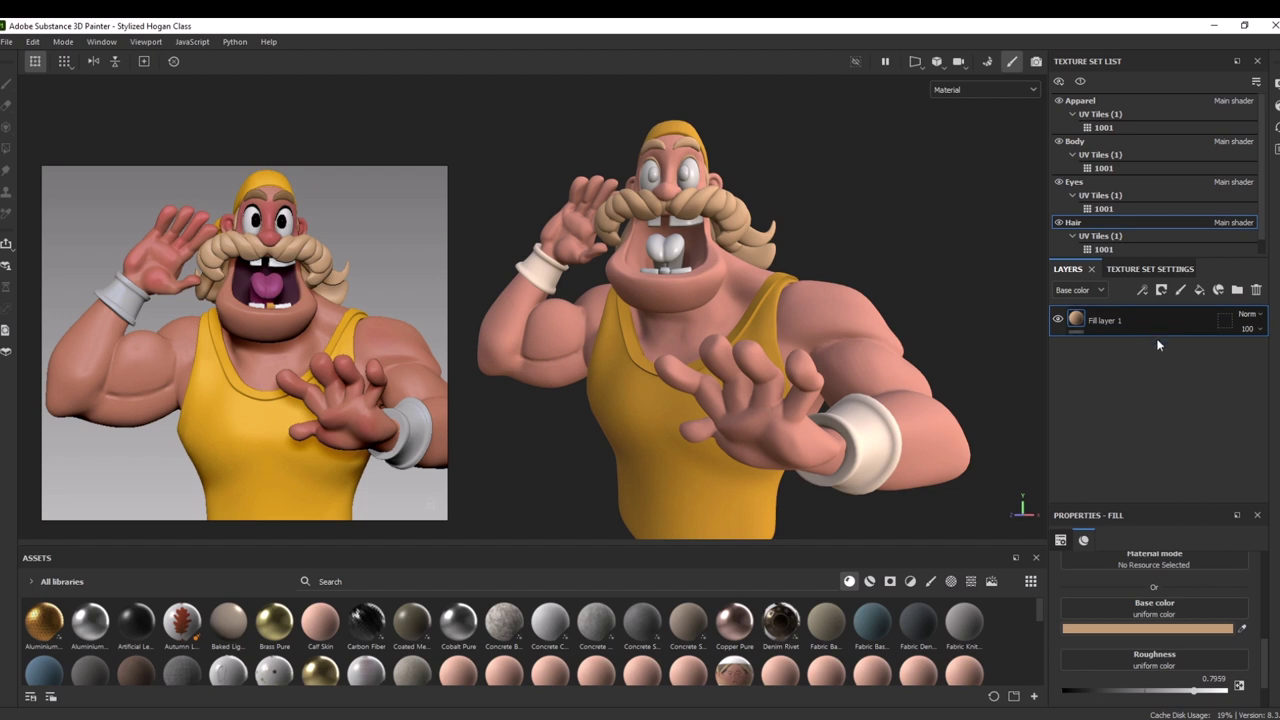
key(ctrl+d)
click(1243, 627)
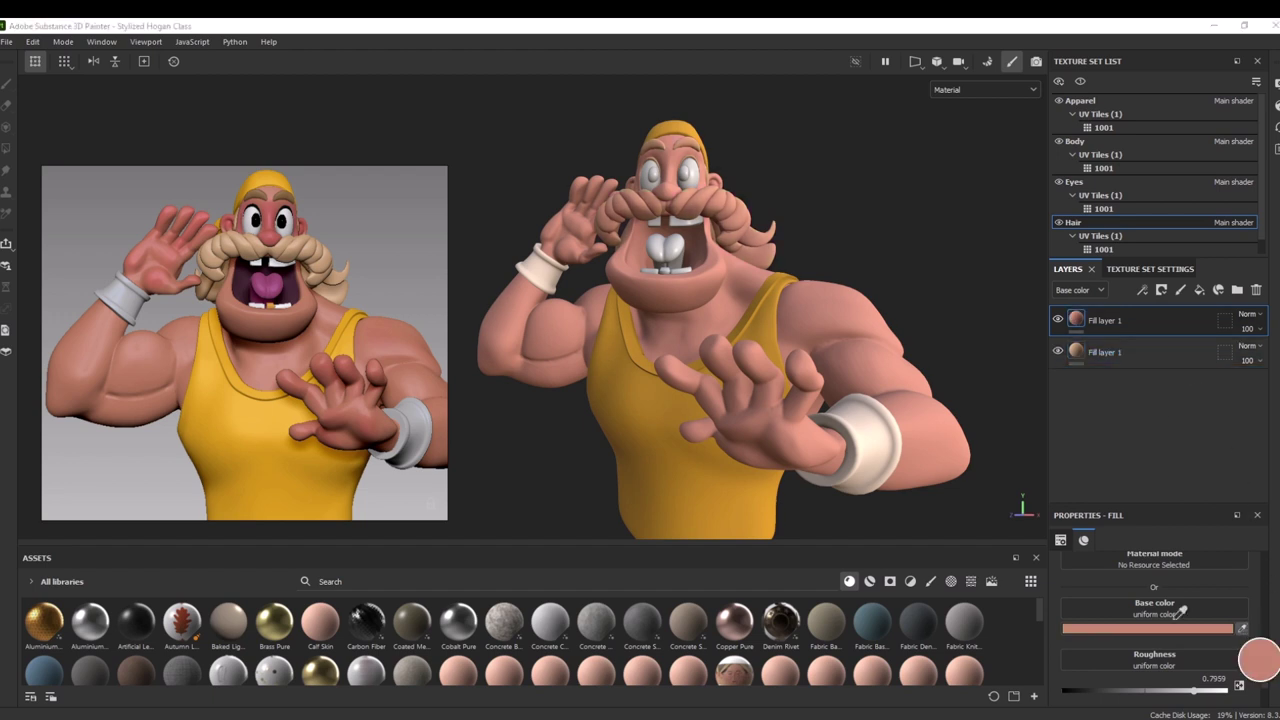
click(287, 196)
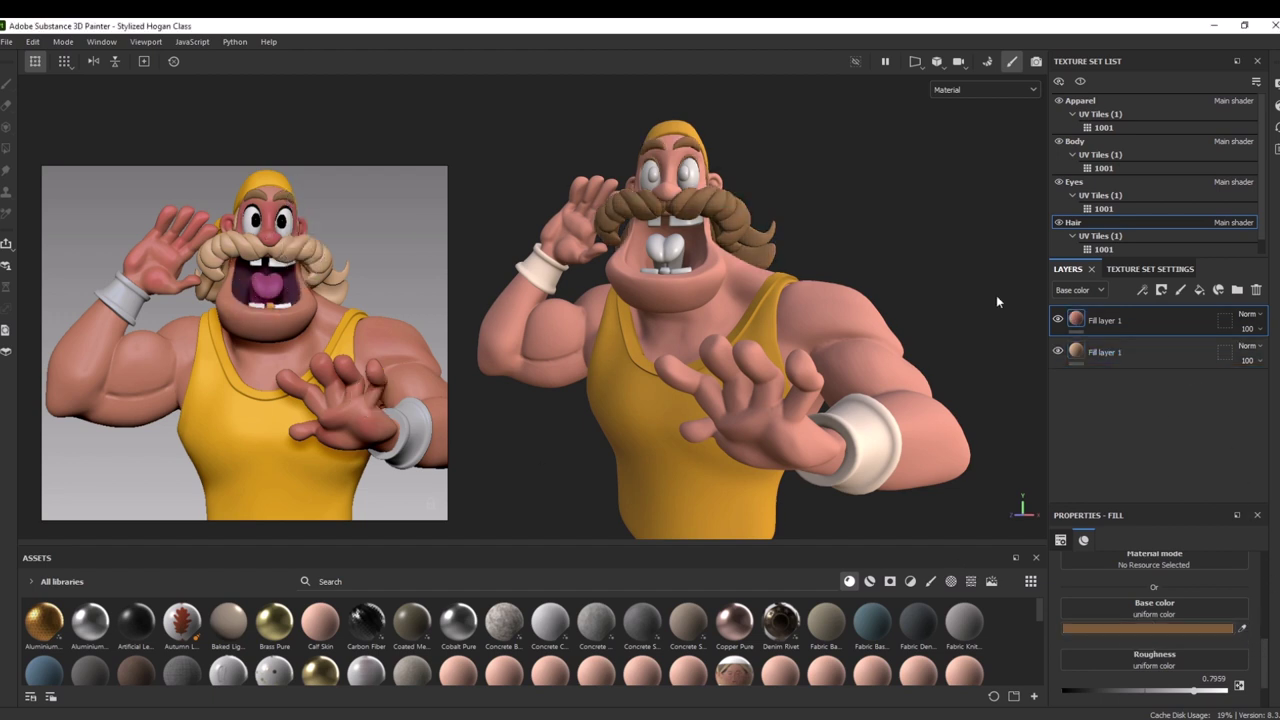
click(1161, 289)
click(1180, 327)
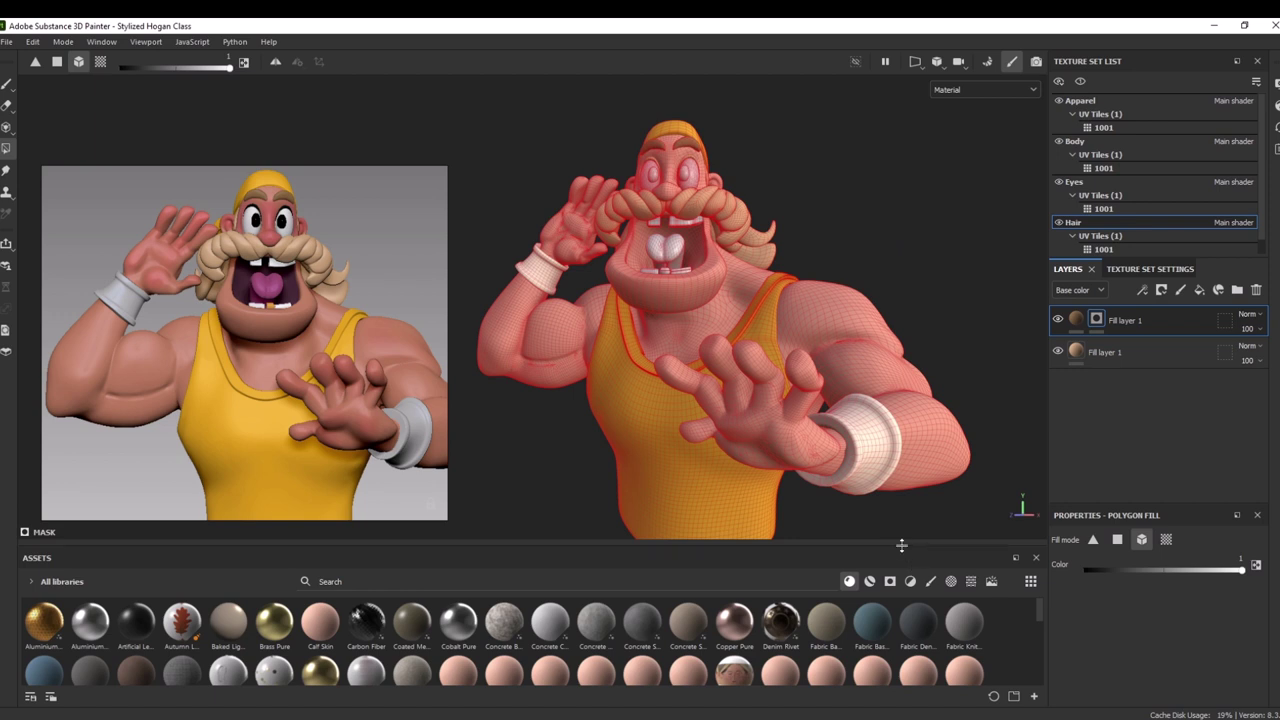
Replace the Eyes texture set's default layer with the copied fill layer, colored with off-white sampled from the reference eye
click(1067, 187)
click(1257, 290)
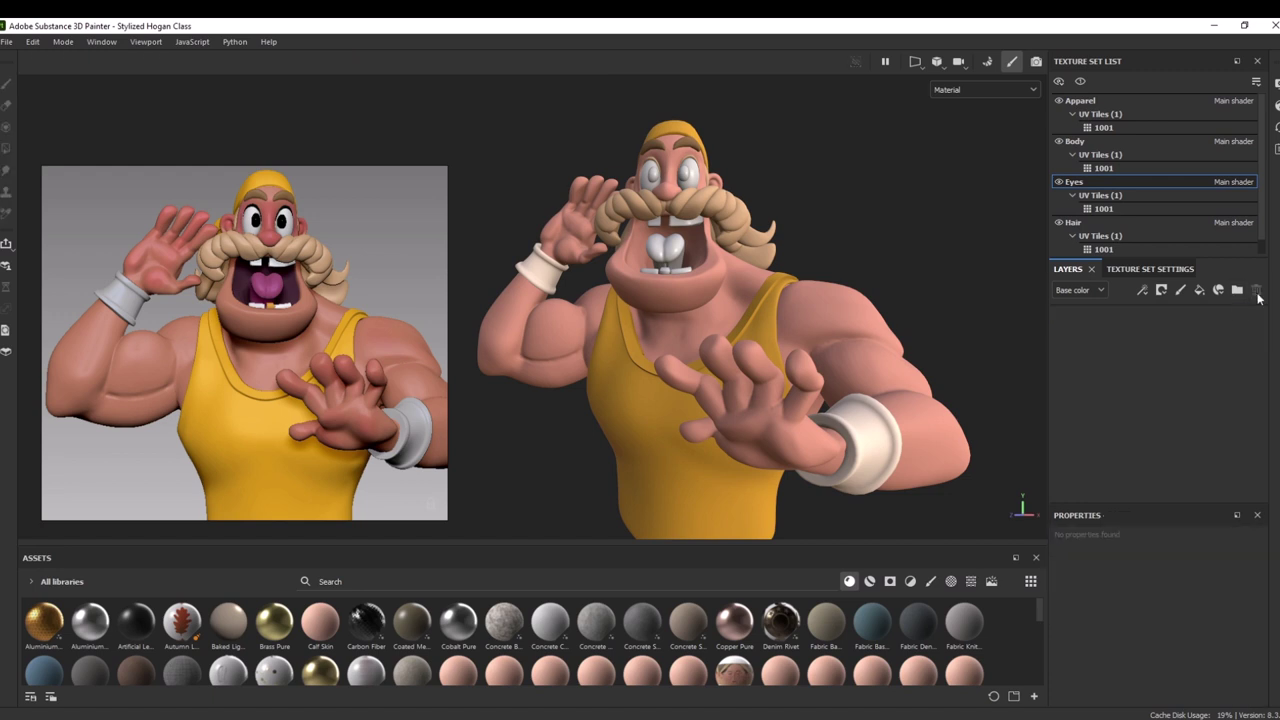
click(1199, 290)
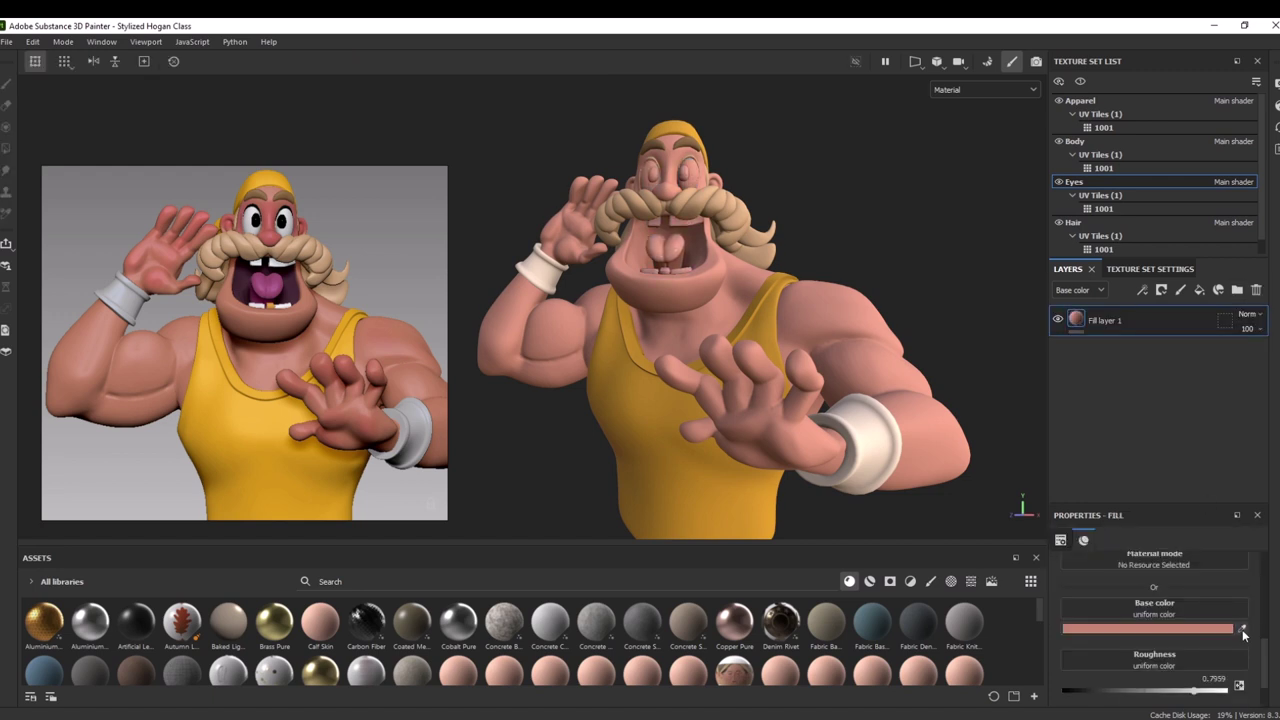
click(1243, 630)
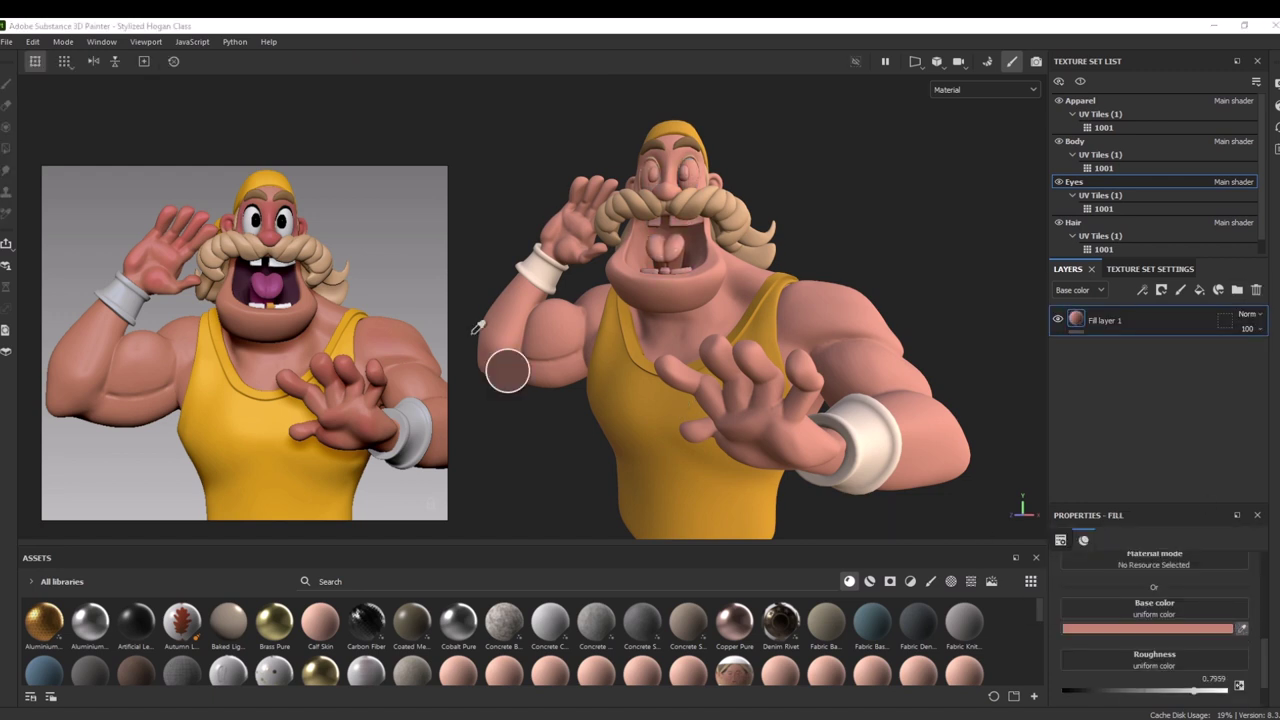
click(312, 262)
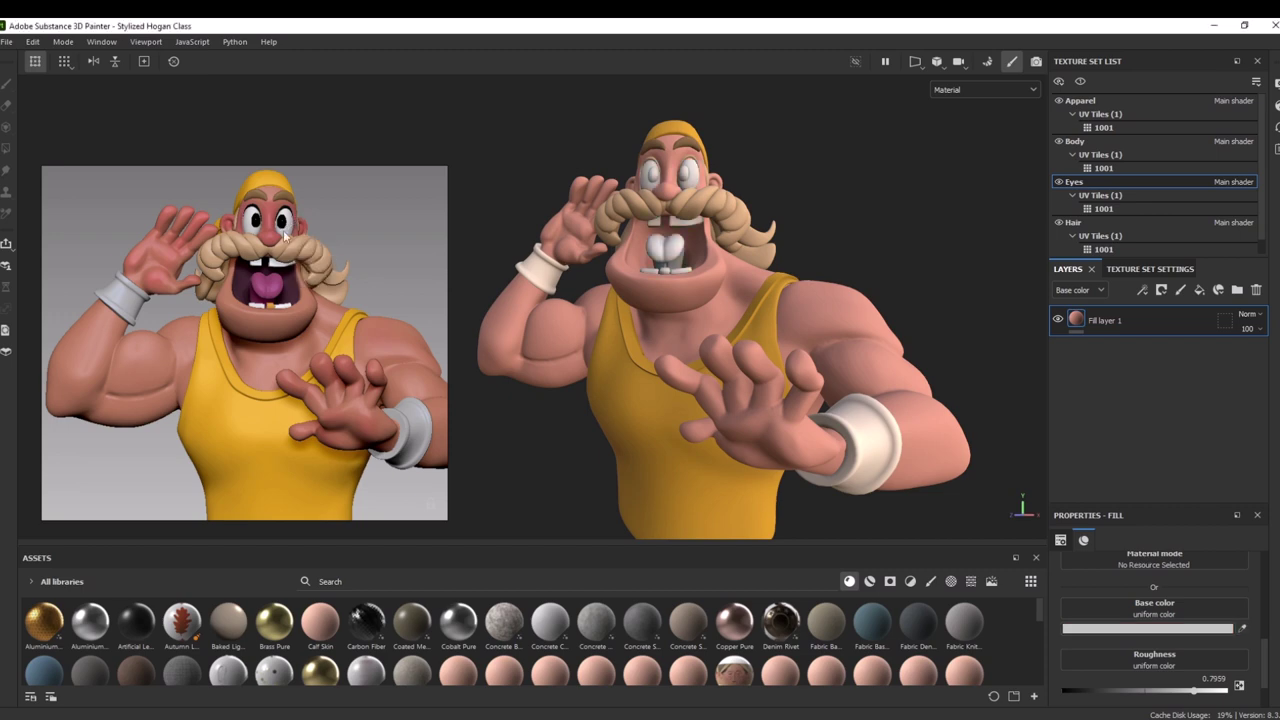
Paste another copy of the skin fill layer above Eyes' off-white one and color it with black sampled from the reference pupil
scroll(726, 271, up, 3)
alt+middle_drag(726, 271, 773, 421)
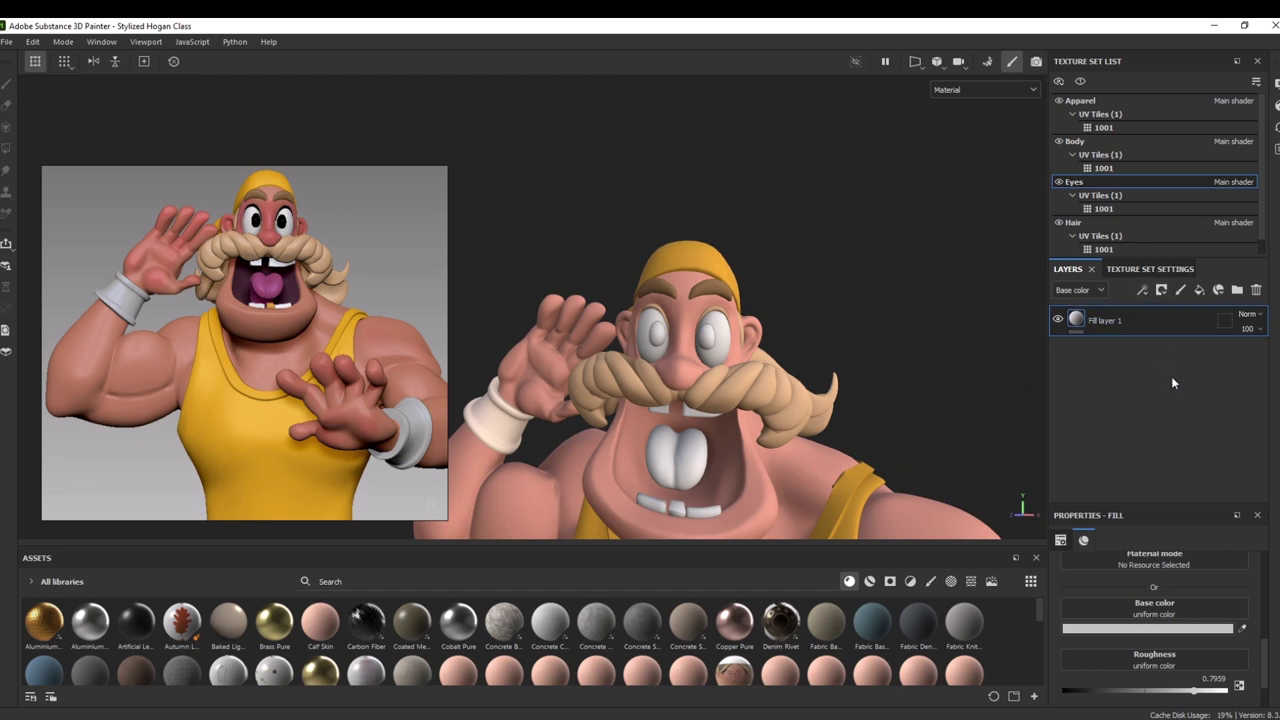
key(ctrl+v)
click(1242, 628)
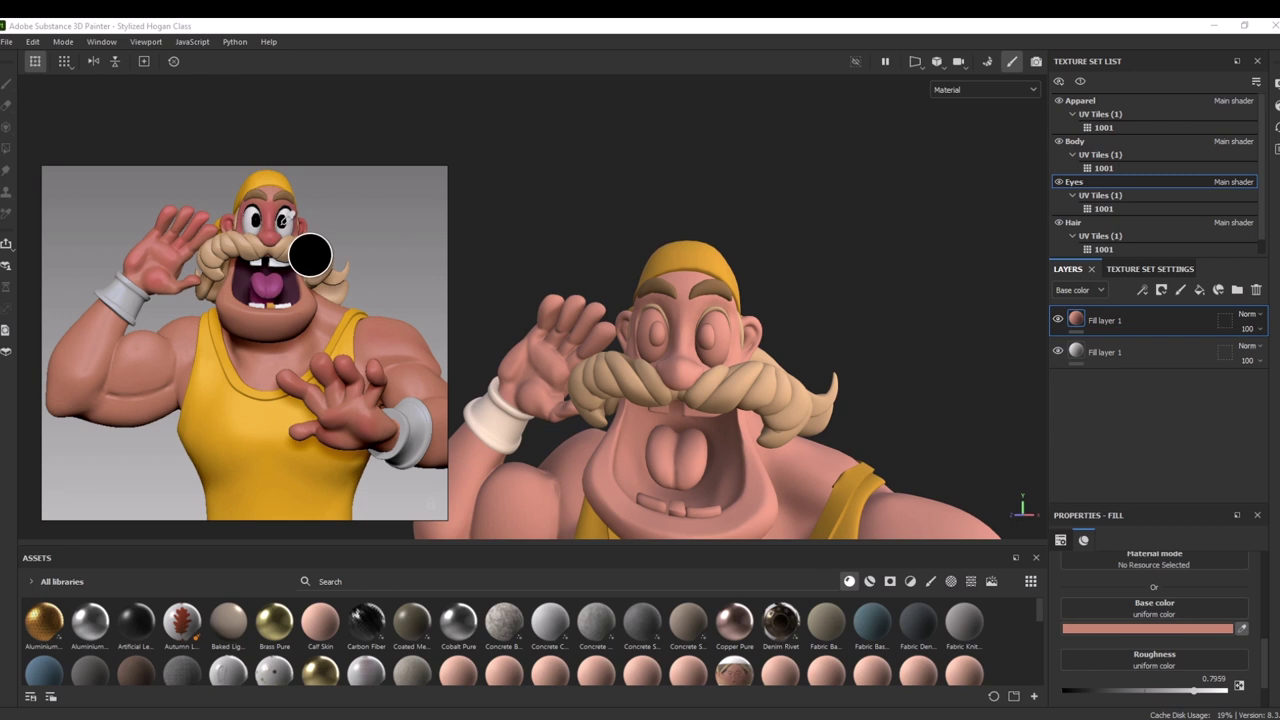
click(283, 229)
Add a black mask to the black fill layer and reveal both pupils with Polygon Fill in mesh fill mode
click(1161, 290)
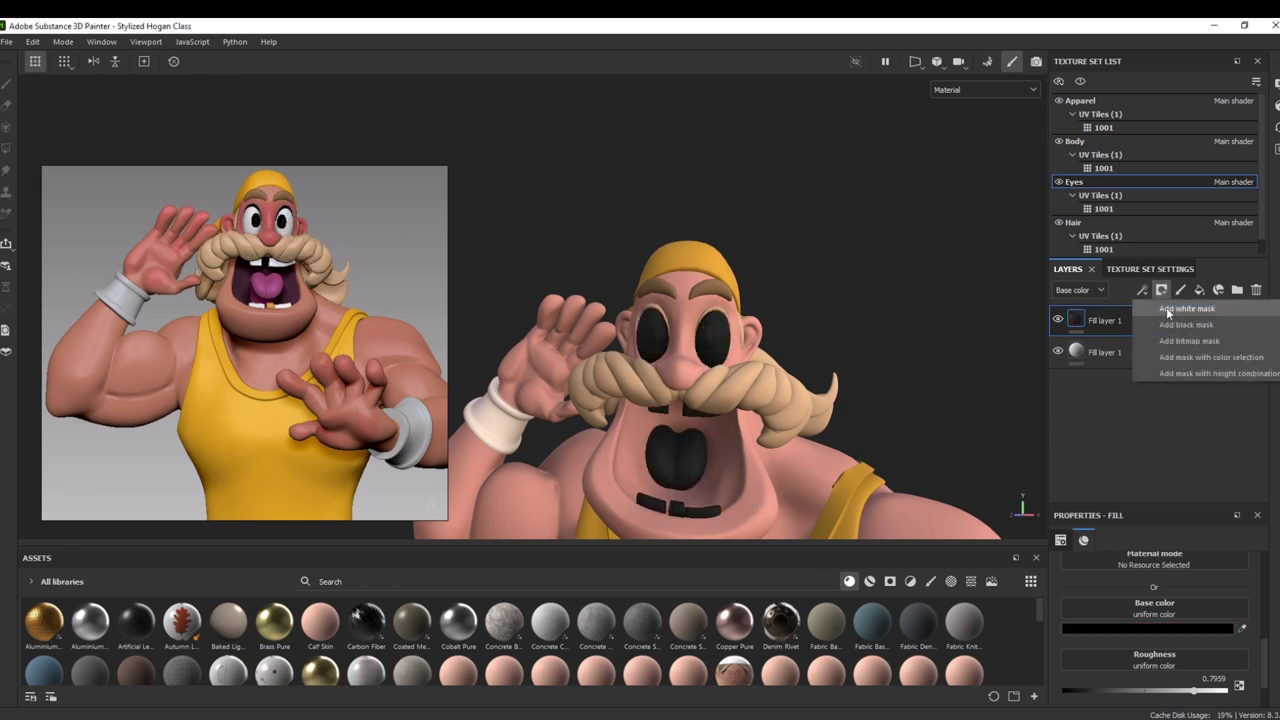
click(1186, 325)
key(4)
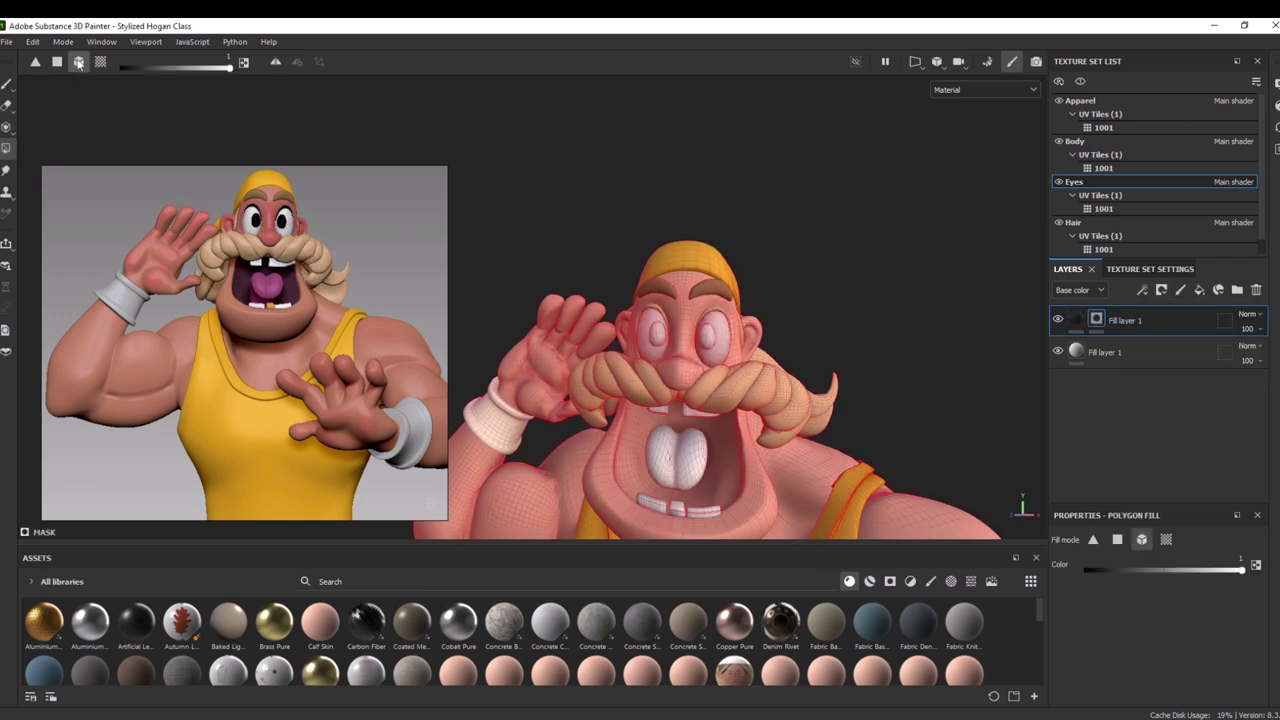
click(709, 336)
click(657, 336)
Toggle the visibility of the Eyes, Body and Hair texture sets to examine which parts of the character belong to each
scroll(926, 500, down, 2)
alt+middle_drag(840, 360, 834, 306)
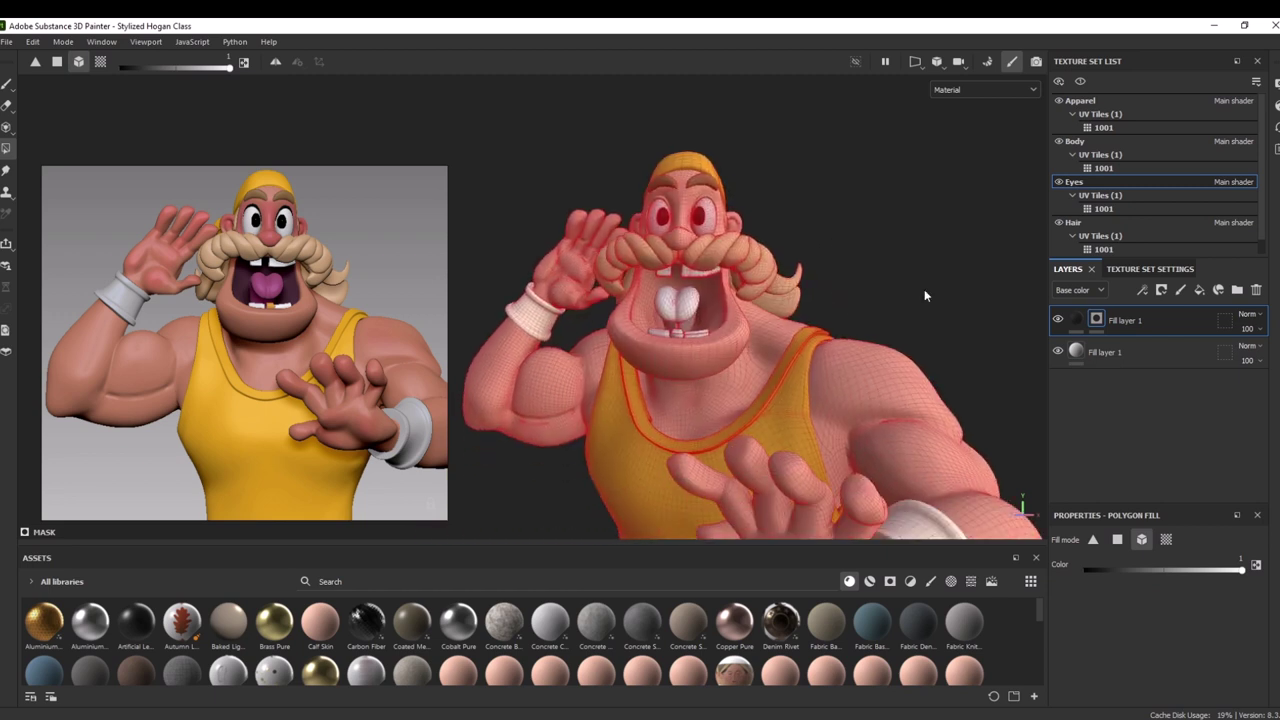
alt+drag(925, 296, 929, 283)
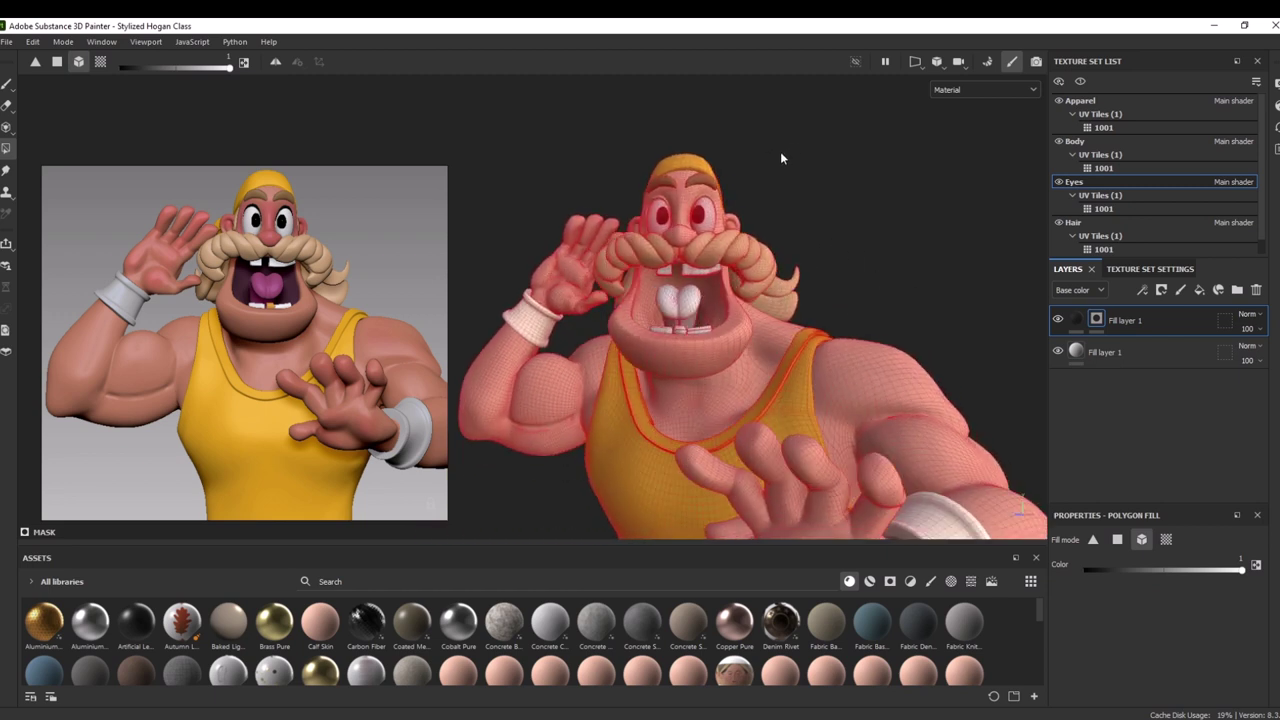
click(1059, 183)
click(1059, 183)
click(1055, 146)
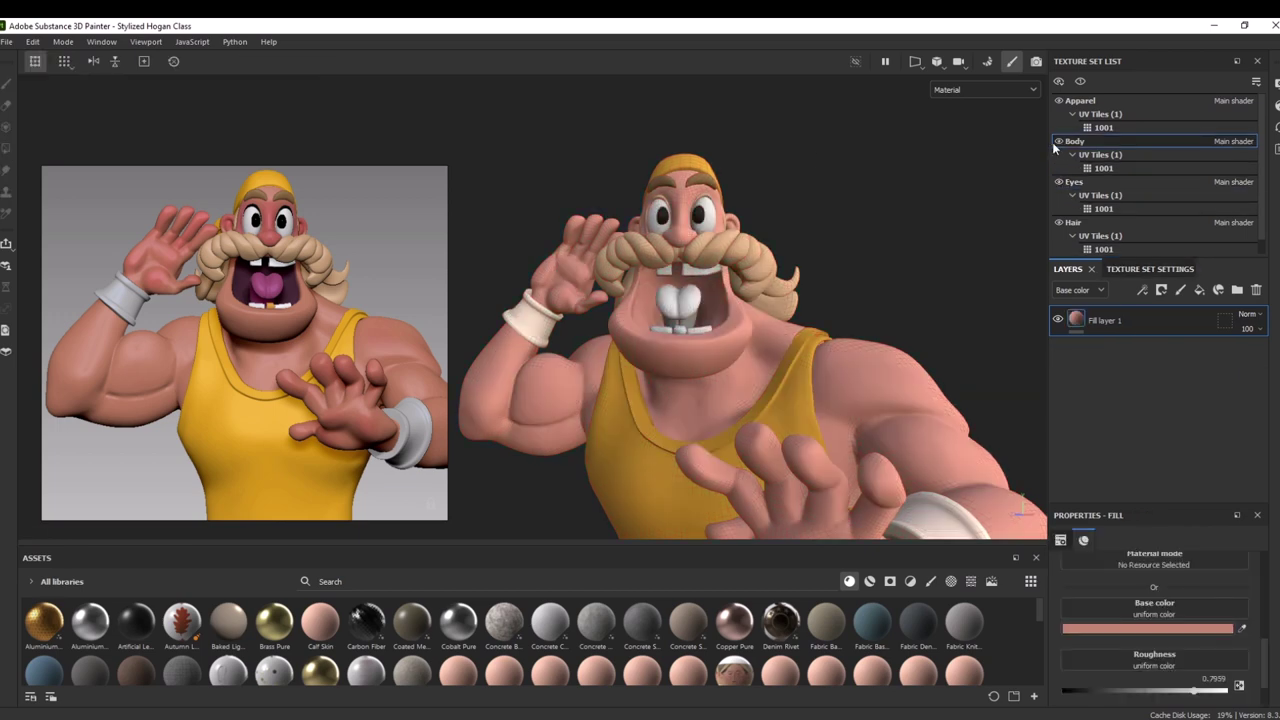
click(1059, 142)
click(1059, 142)
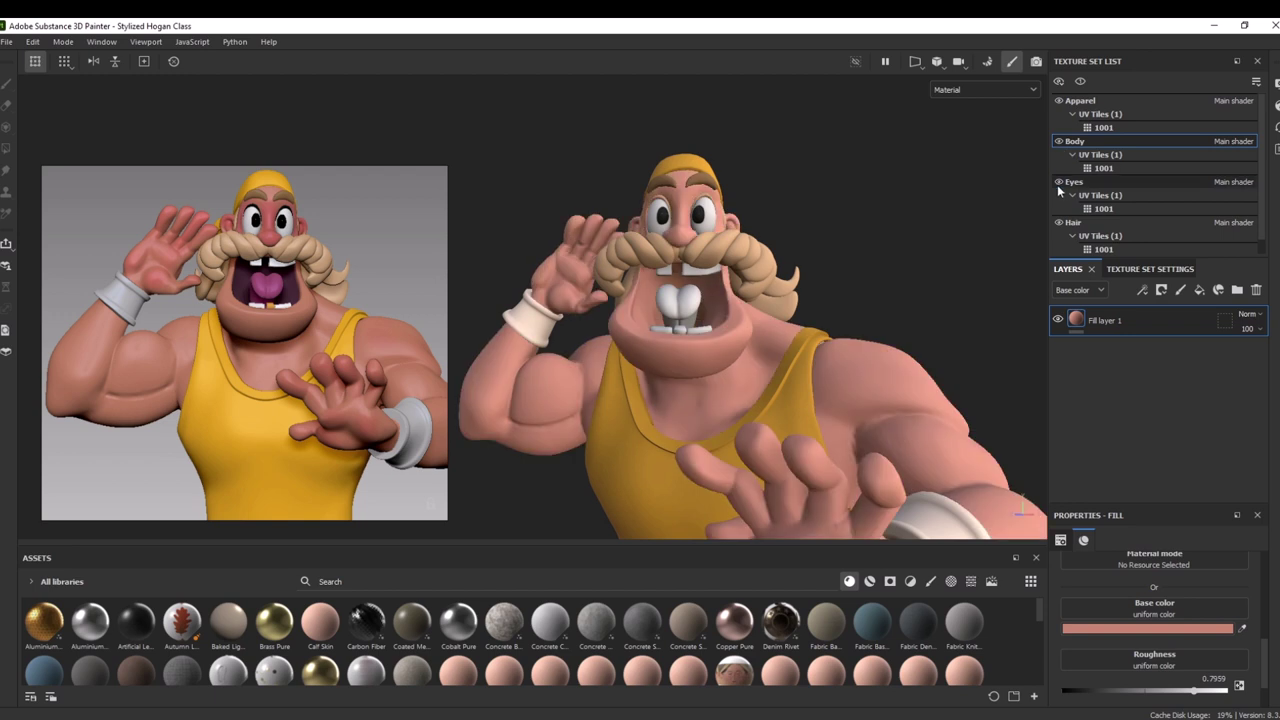
click(1059, 223)
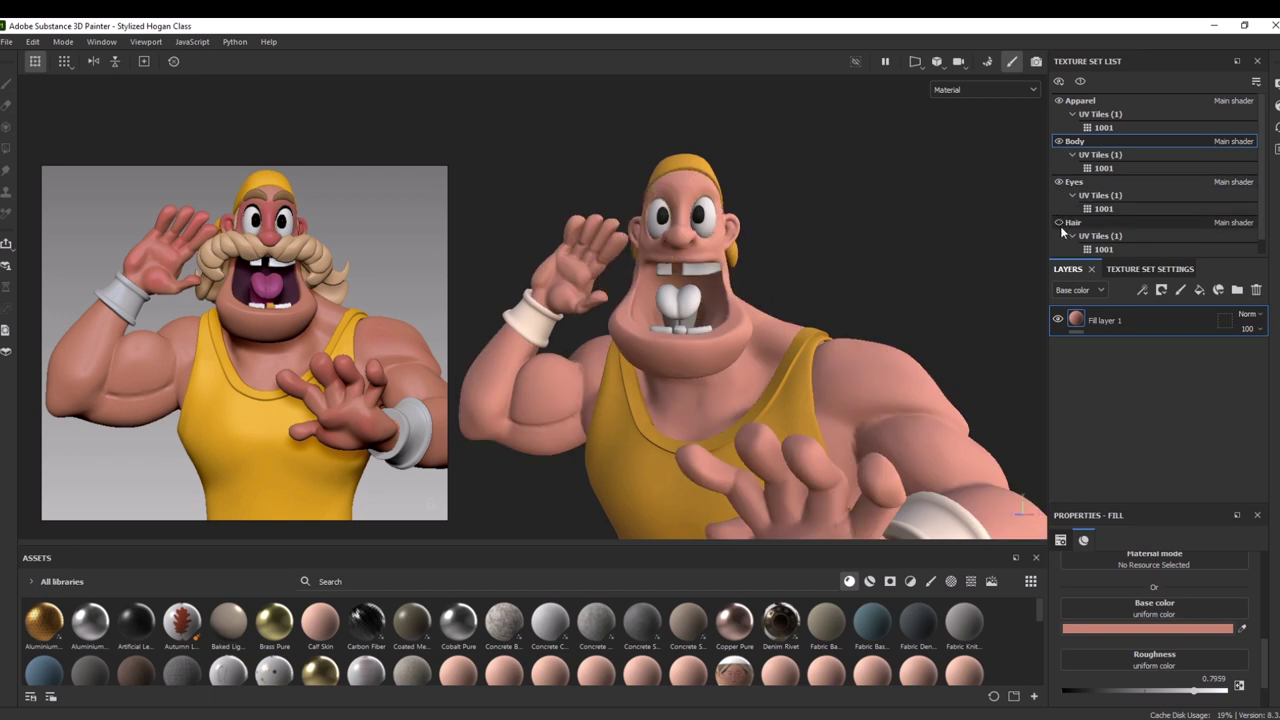
click(1059, 223)
scroll(715, 212, up, 5)
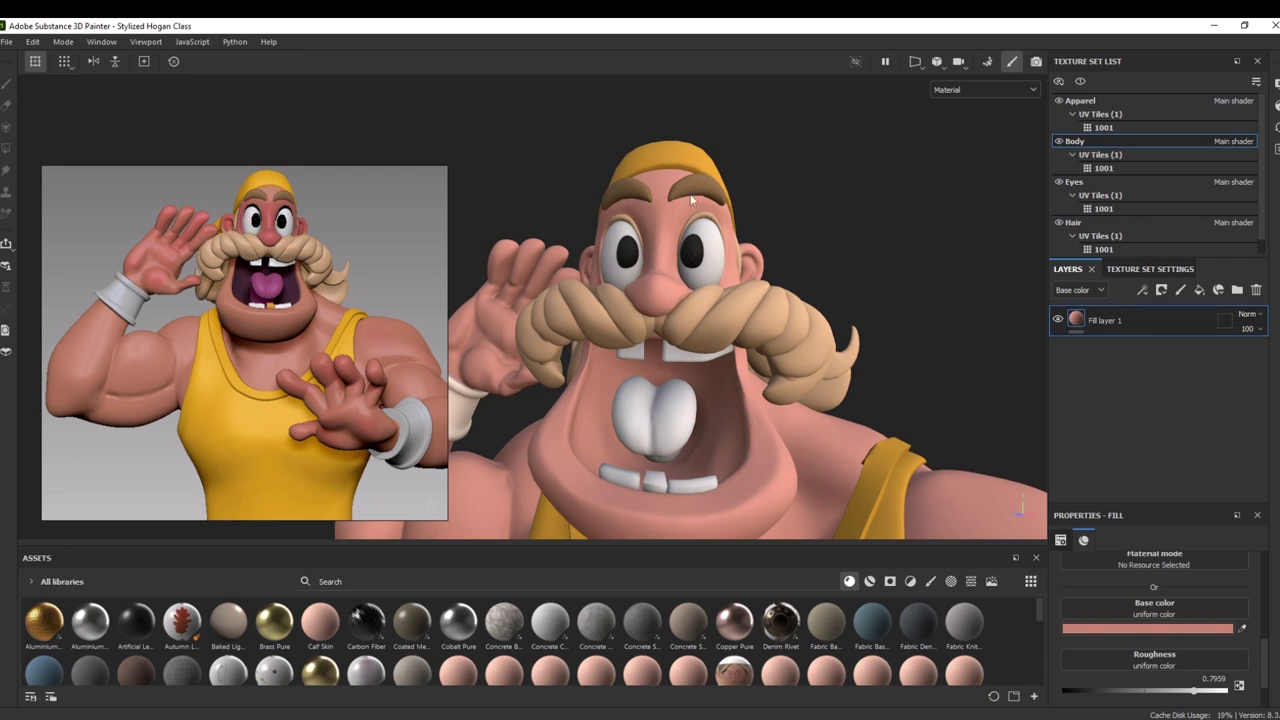
Paste another fill layer copy on top of Hair's stack, colored with black sampled from the reference image, and hide it with a black mask
click(1072, 223)
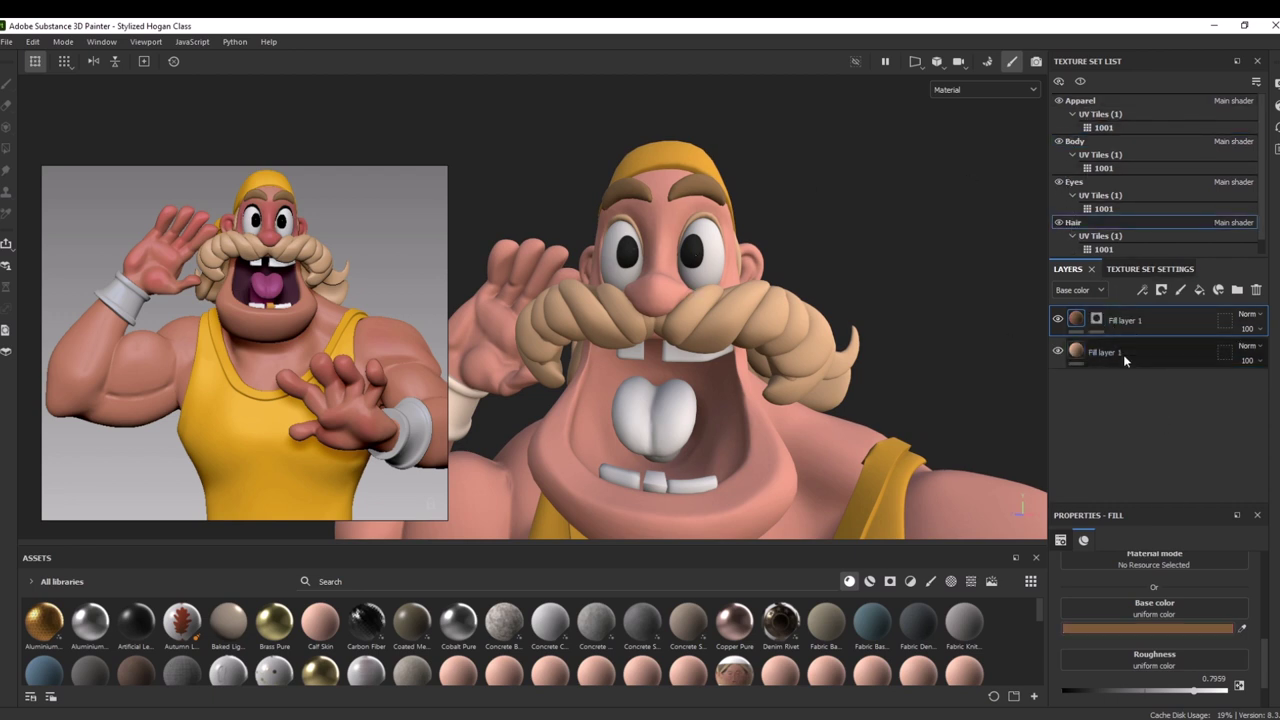
key(ctrl+v)
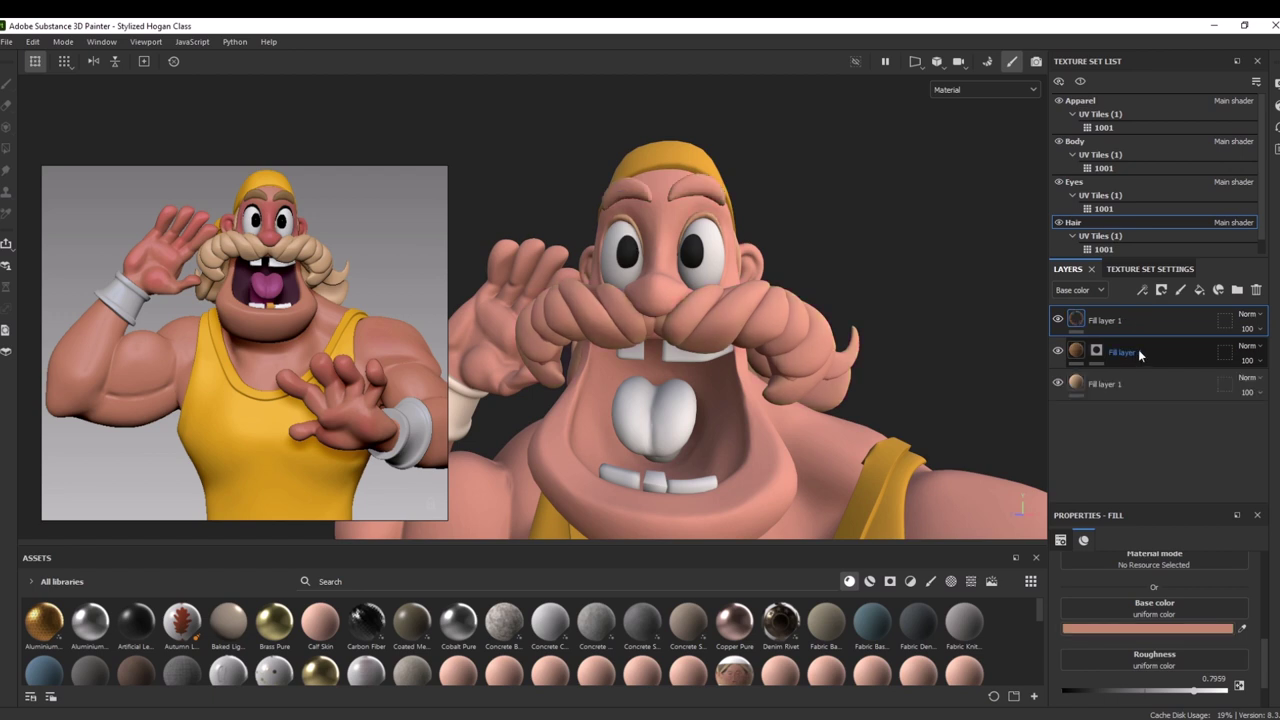
click(1242, 628)
click(315, 237)
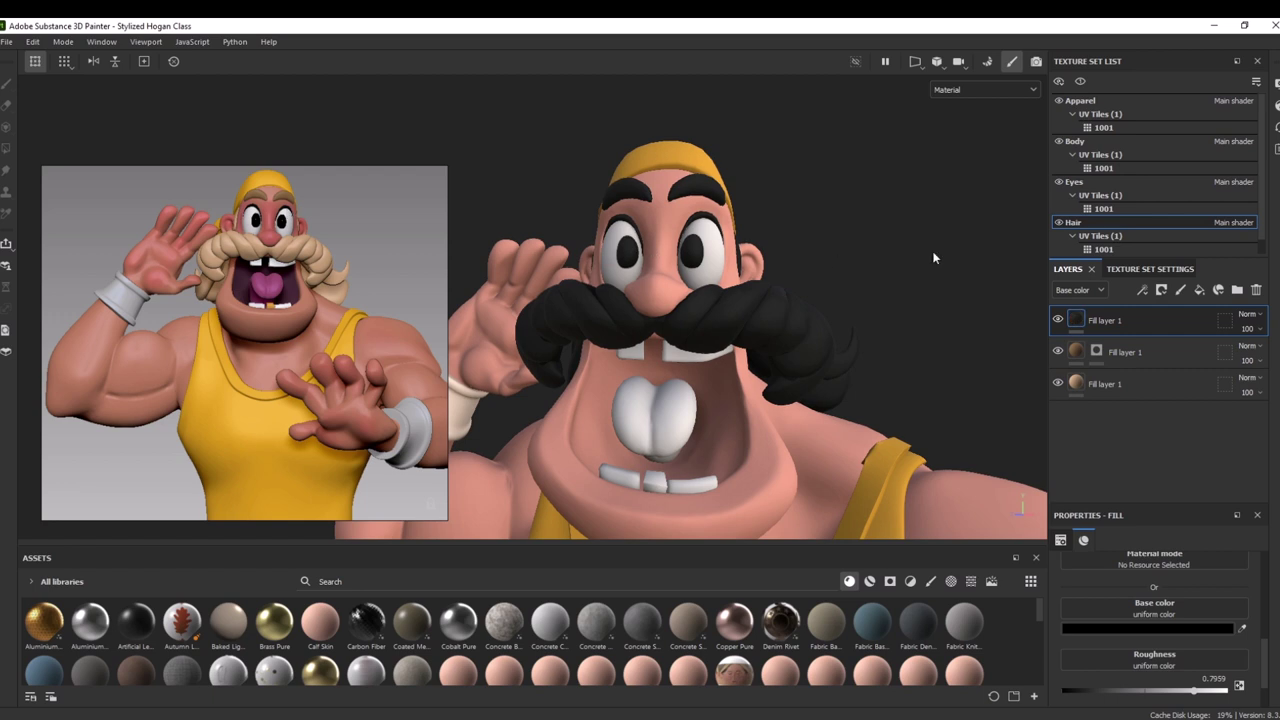
click(1161, 290)
click(1160, 334)
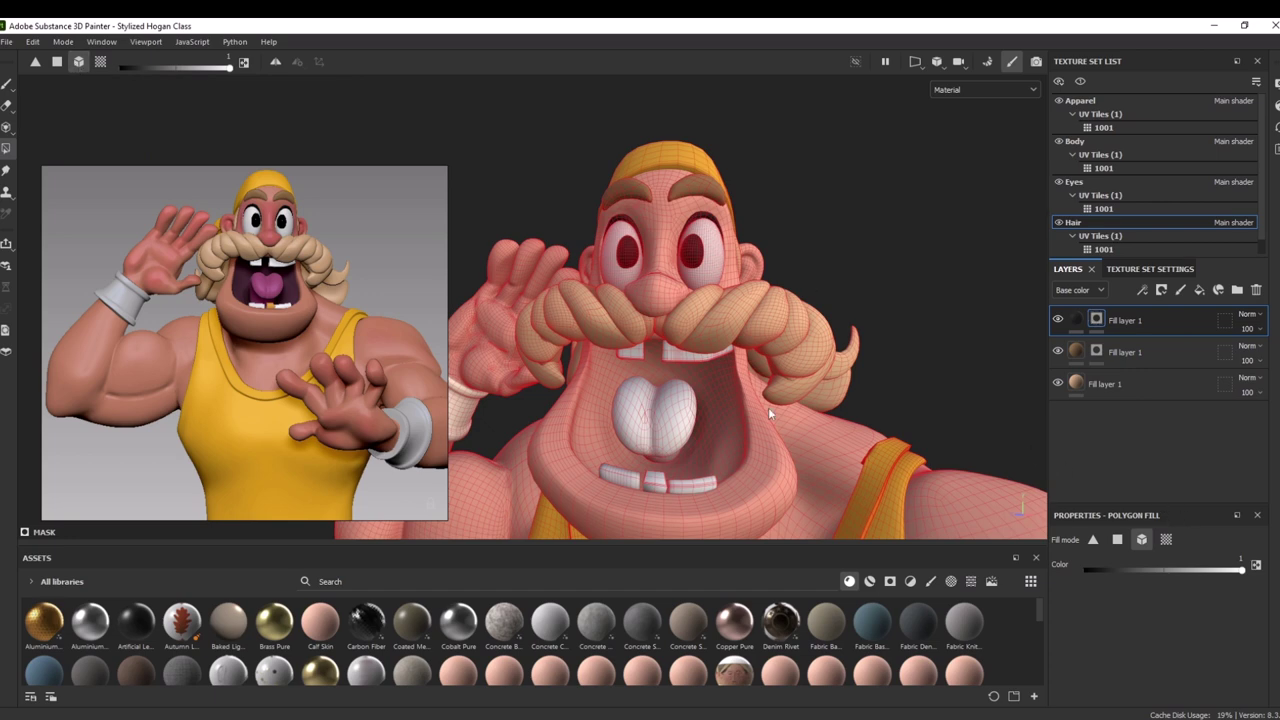
Paste another copy of the skin fill layer on top of the Eyes stack and color it with magenta sampled from the reference tongue
alt+right_drag(930, 362, 862, 274)
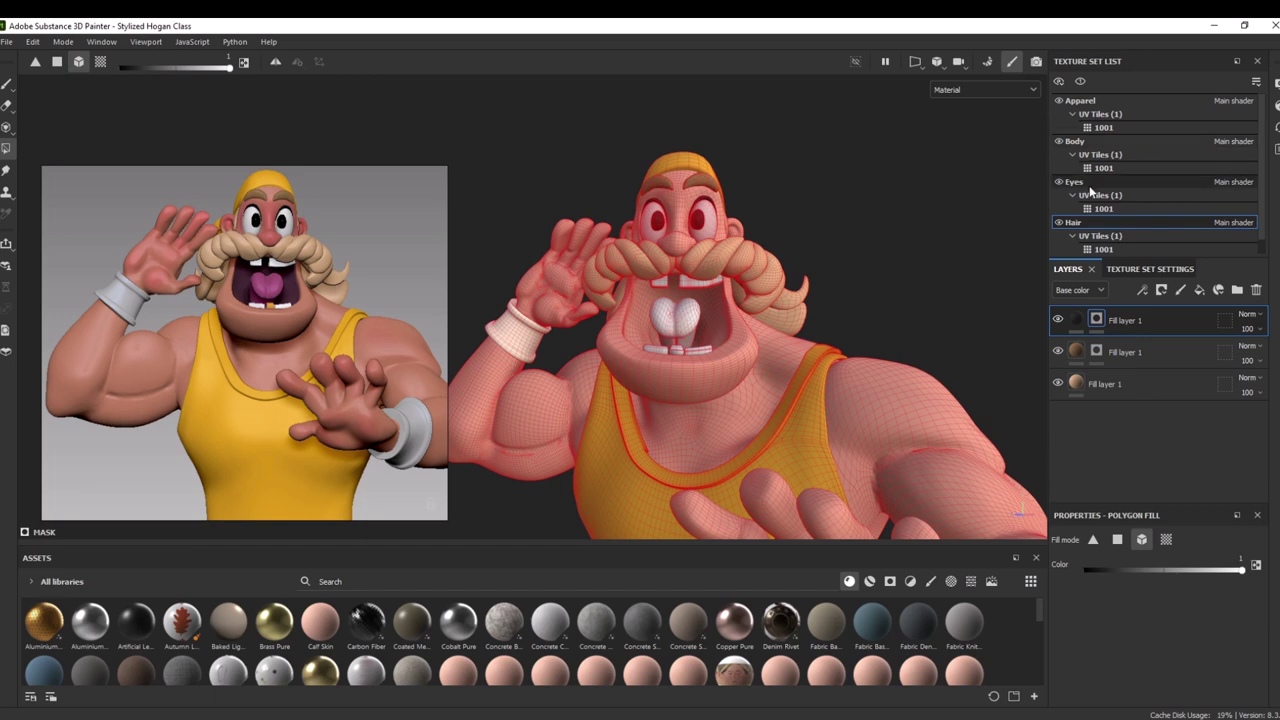
click(1058, 182)
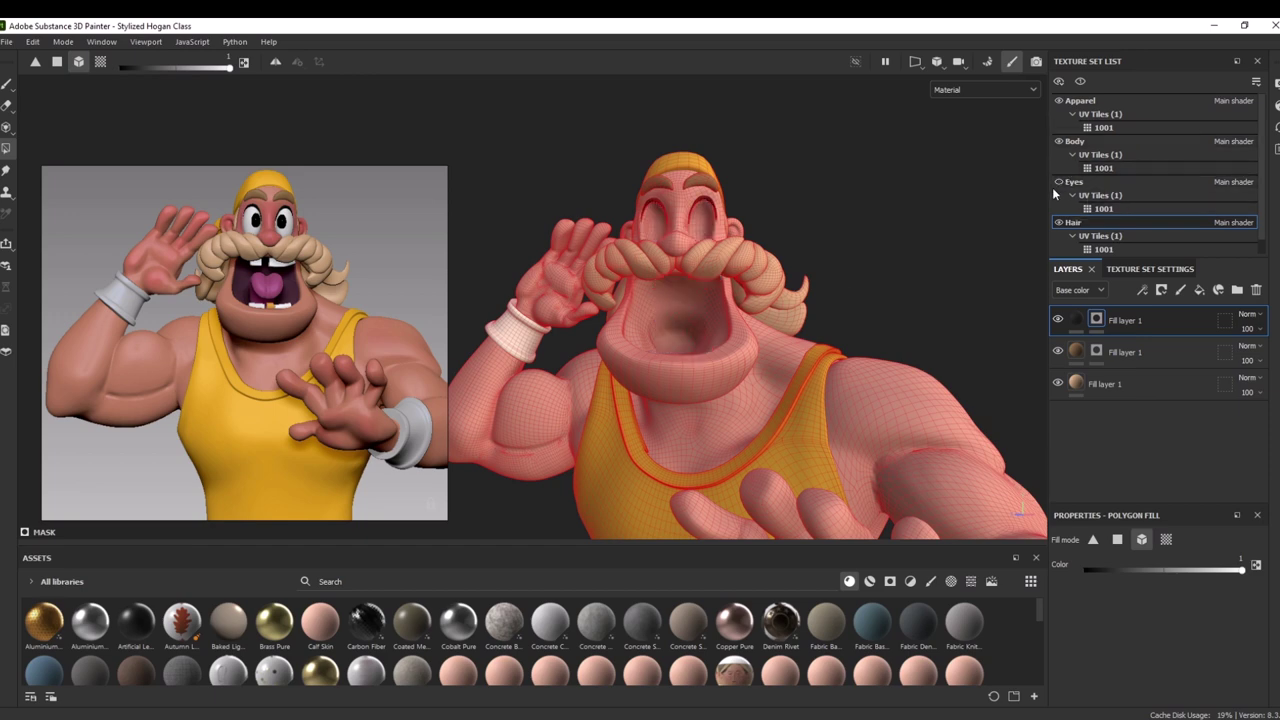
click(1082, 186)
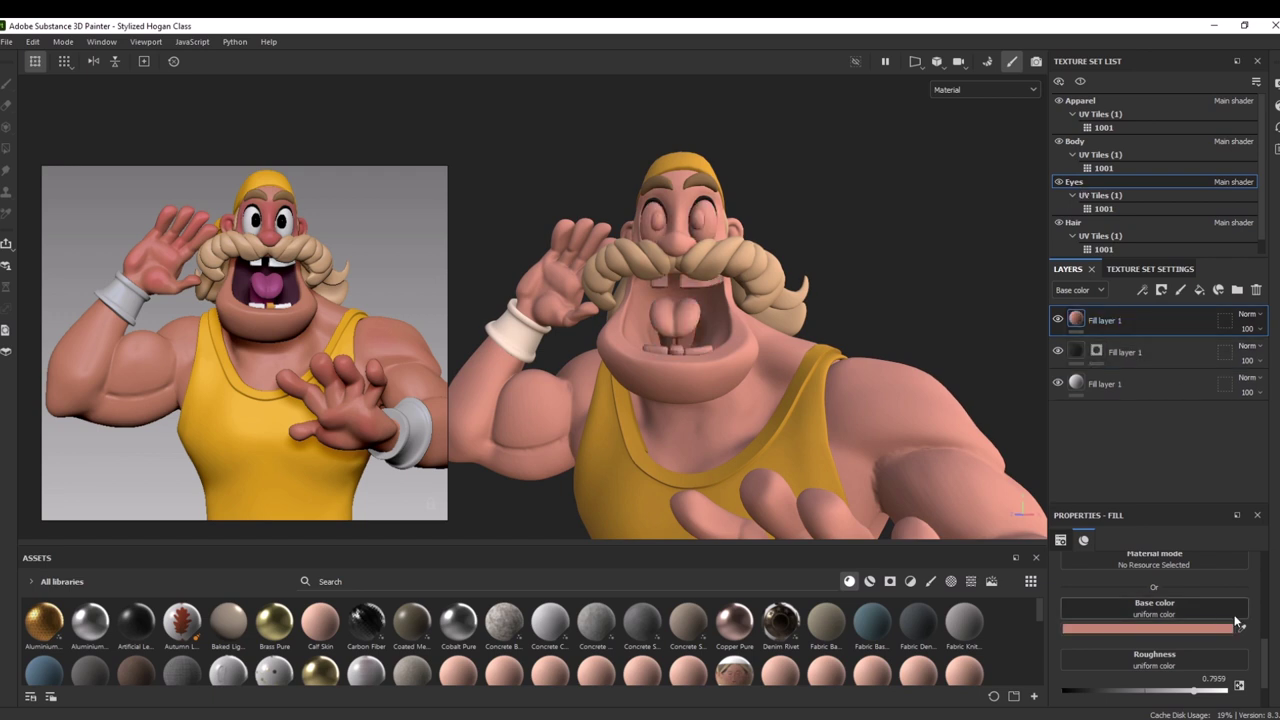
click(1242, 629)
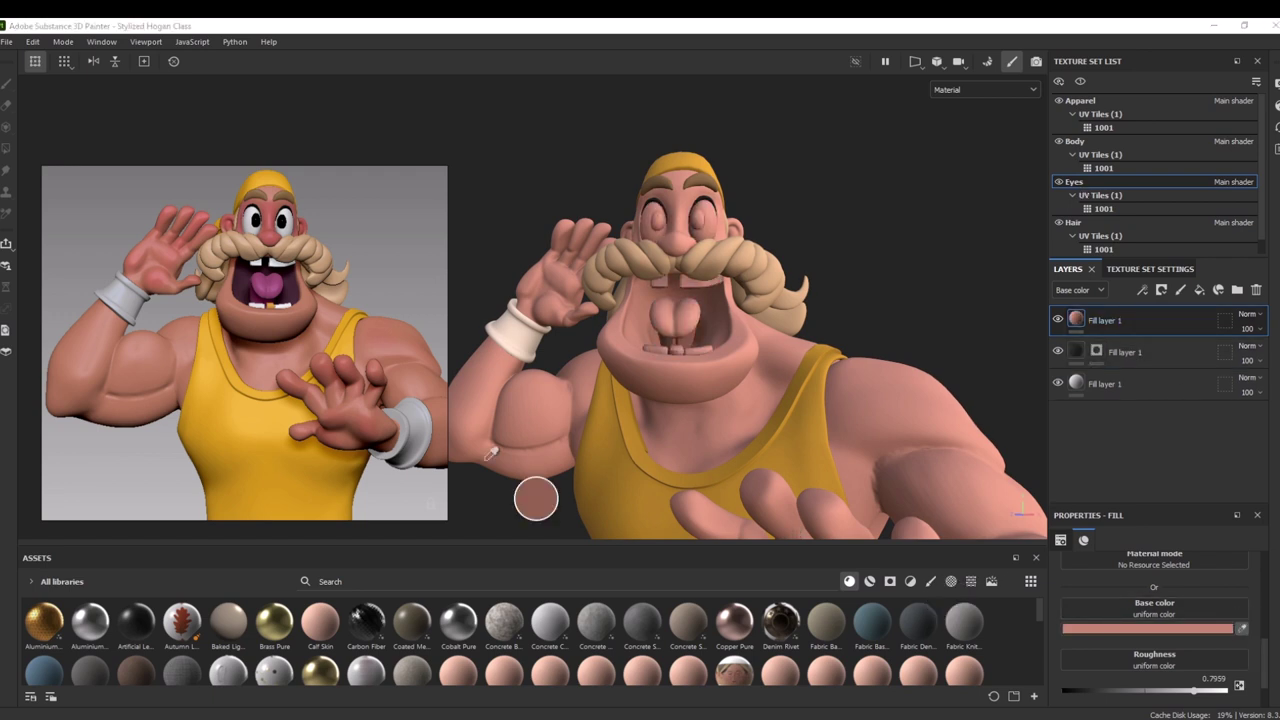
click(281, 286)
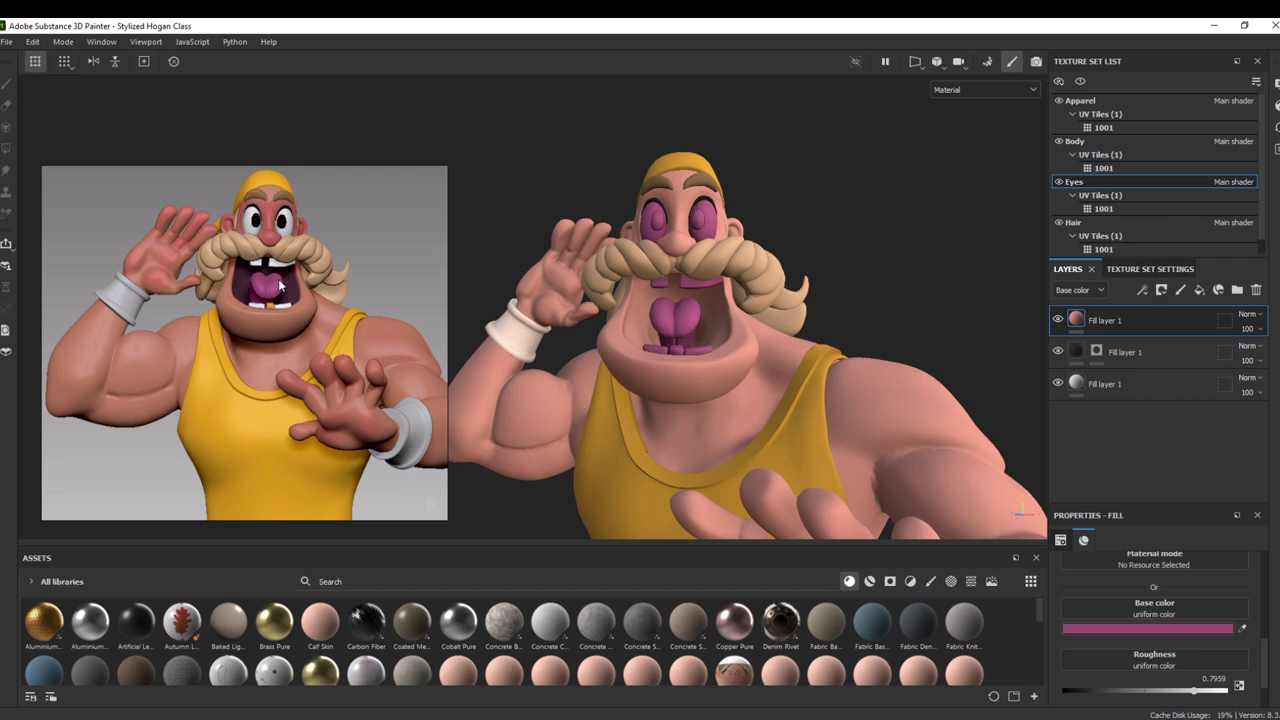
Add a black mask to the magenta fill layer and reveal the tongue with Polygon Fill in mesh fill mode
click(1161, 290)
click(1183, 326)
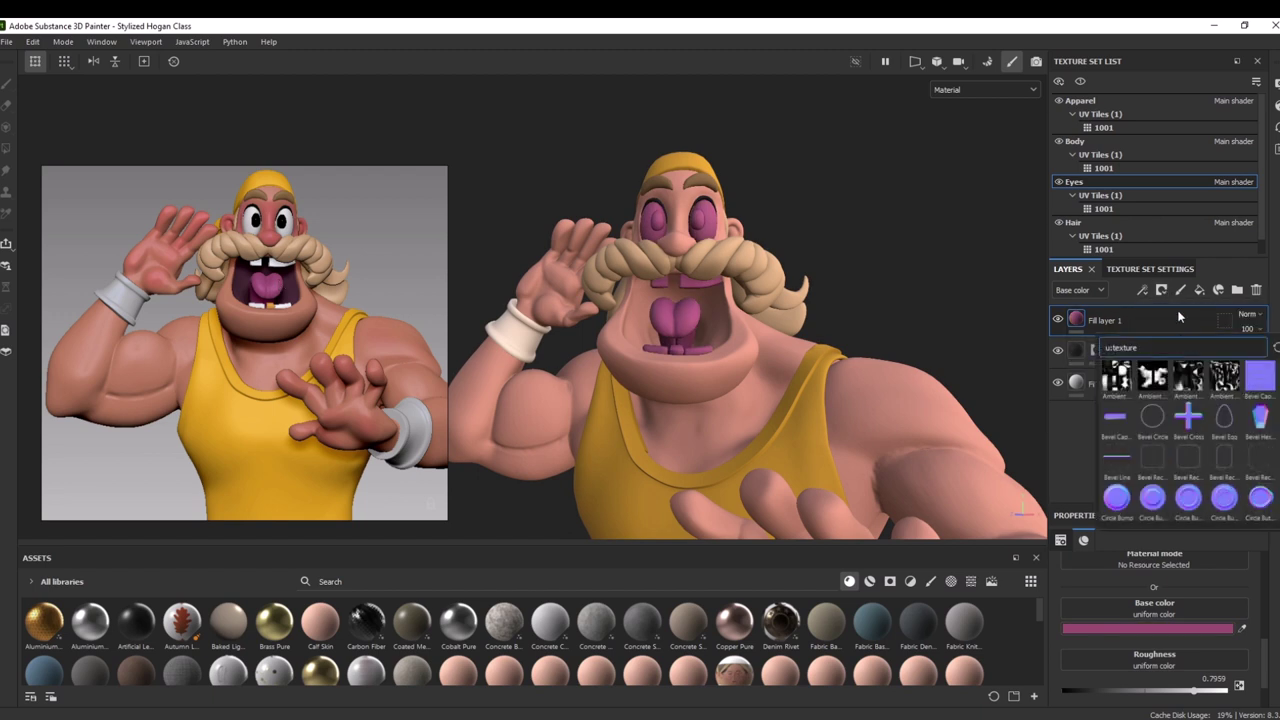
key(ctrl+z)
click(1162, 291)
click(1185, 325)
key(4)
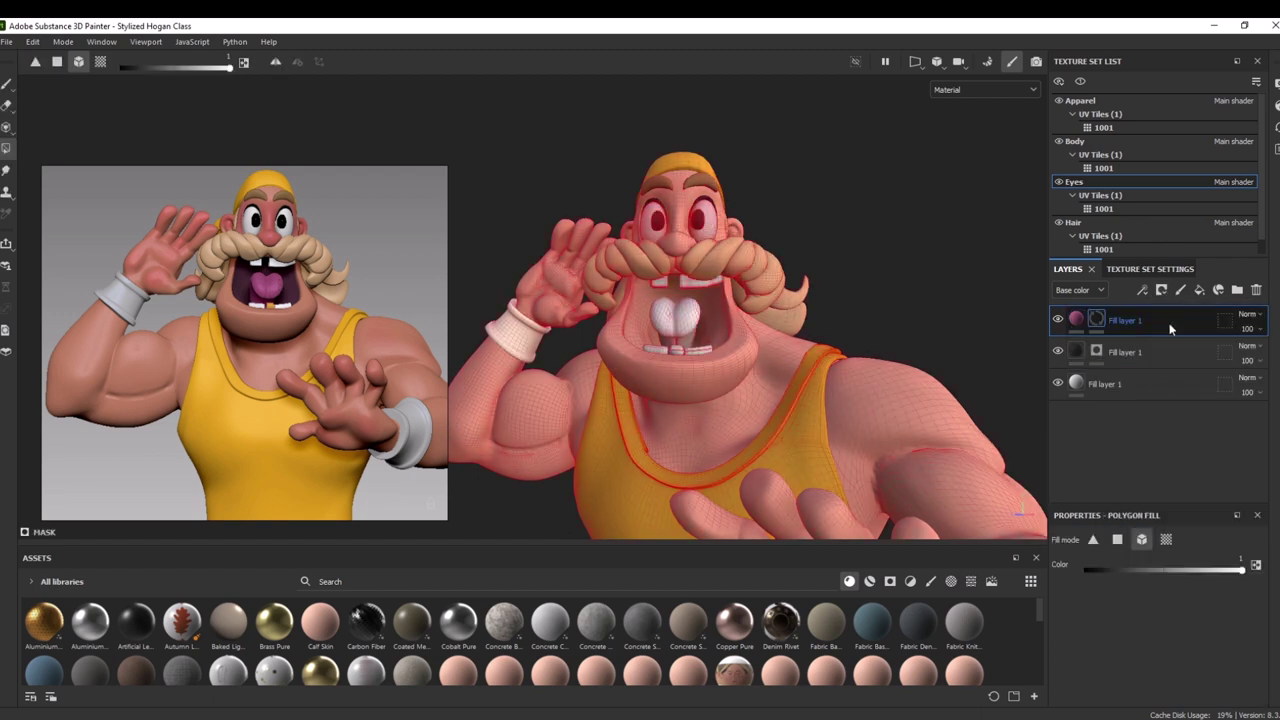
click(655, 318)
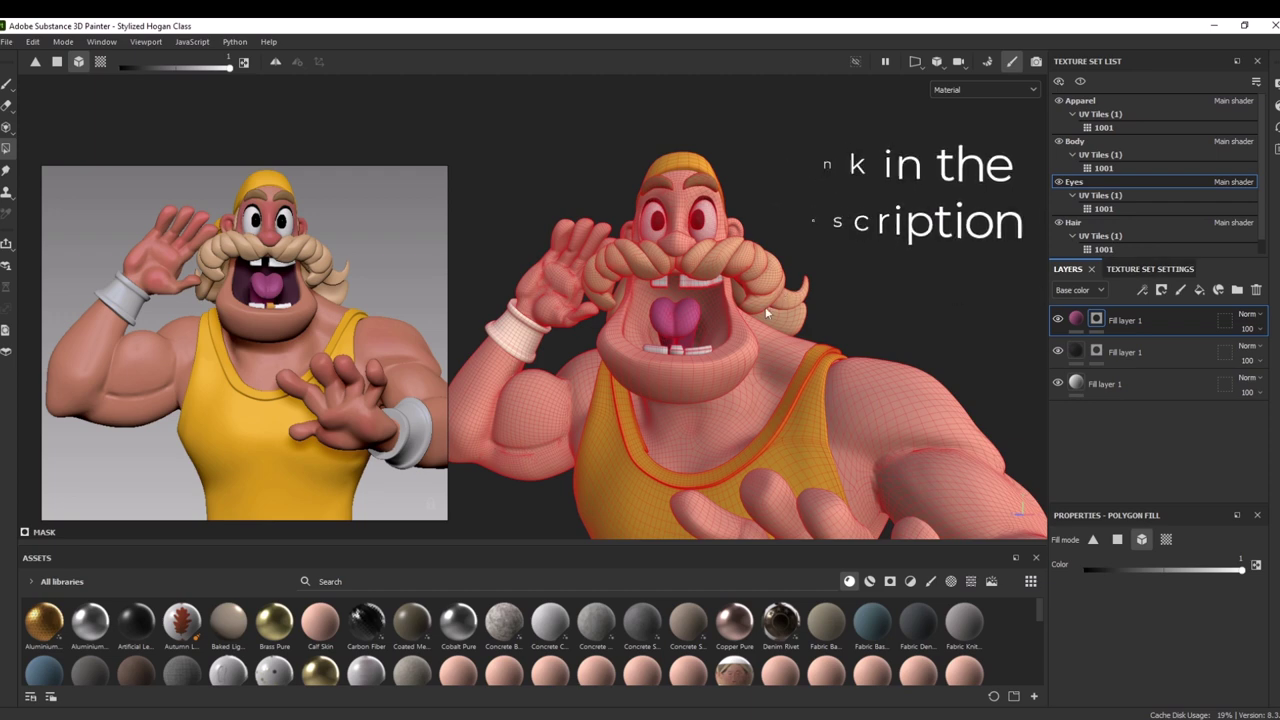
Paste another skin fill layer copy on top of the Eyes stack, color it with white sampled from the reference teeth, and add a black mask
alt+right_drag(895, 354, 834, 226)
alt+drag(834, 226, 899, 240)
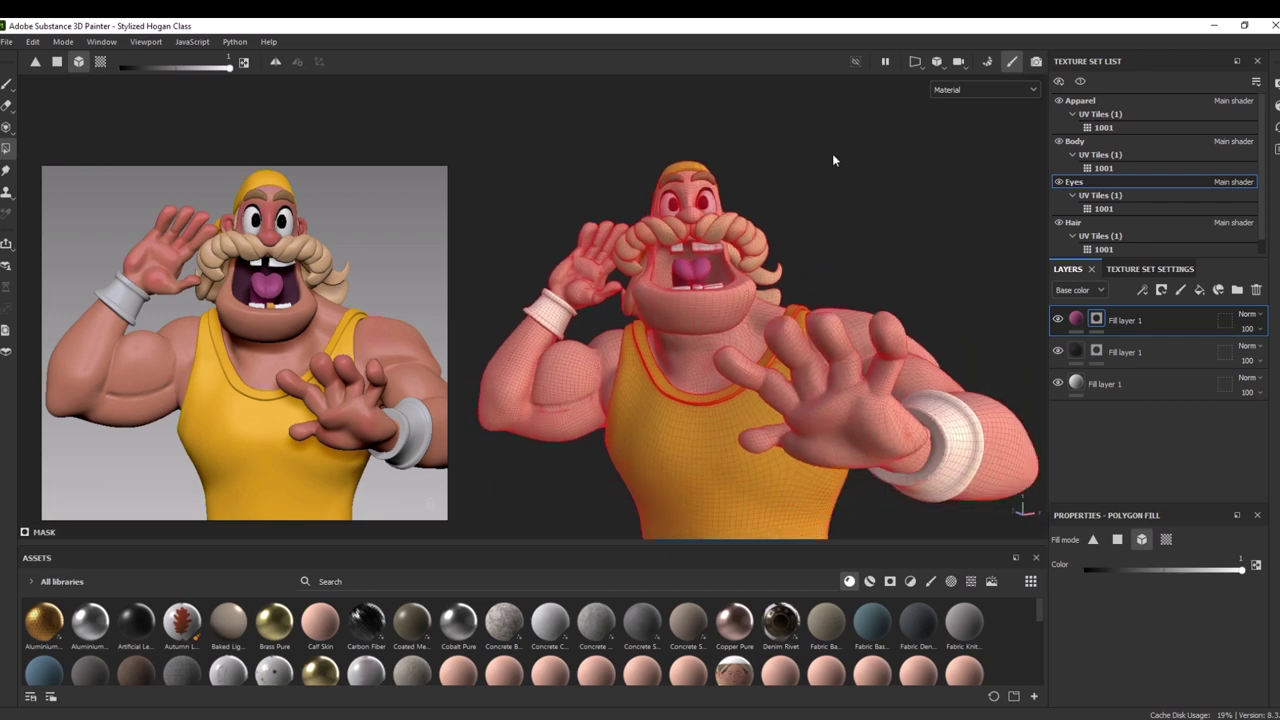
alt+drag(833, 160, 811, 180)
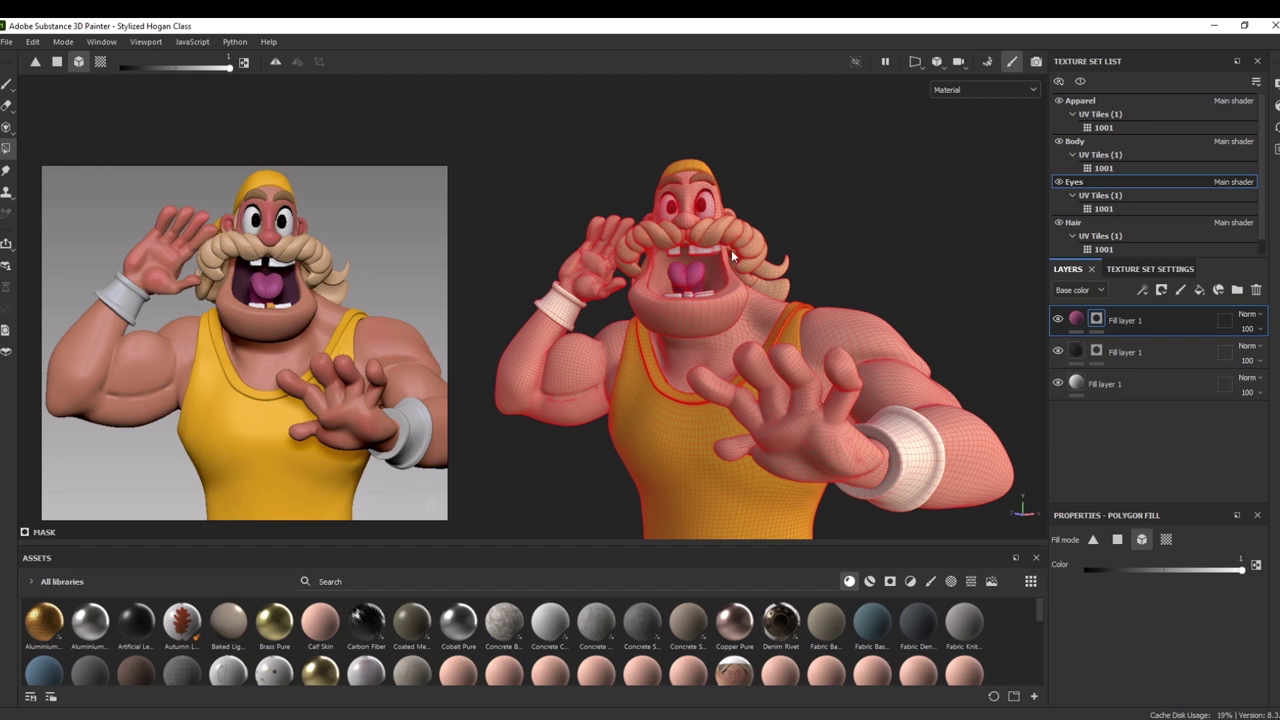
key(ctrl+v)
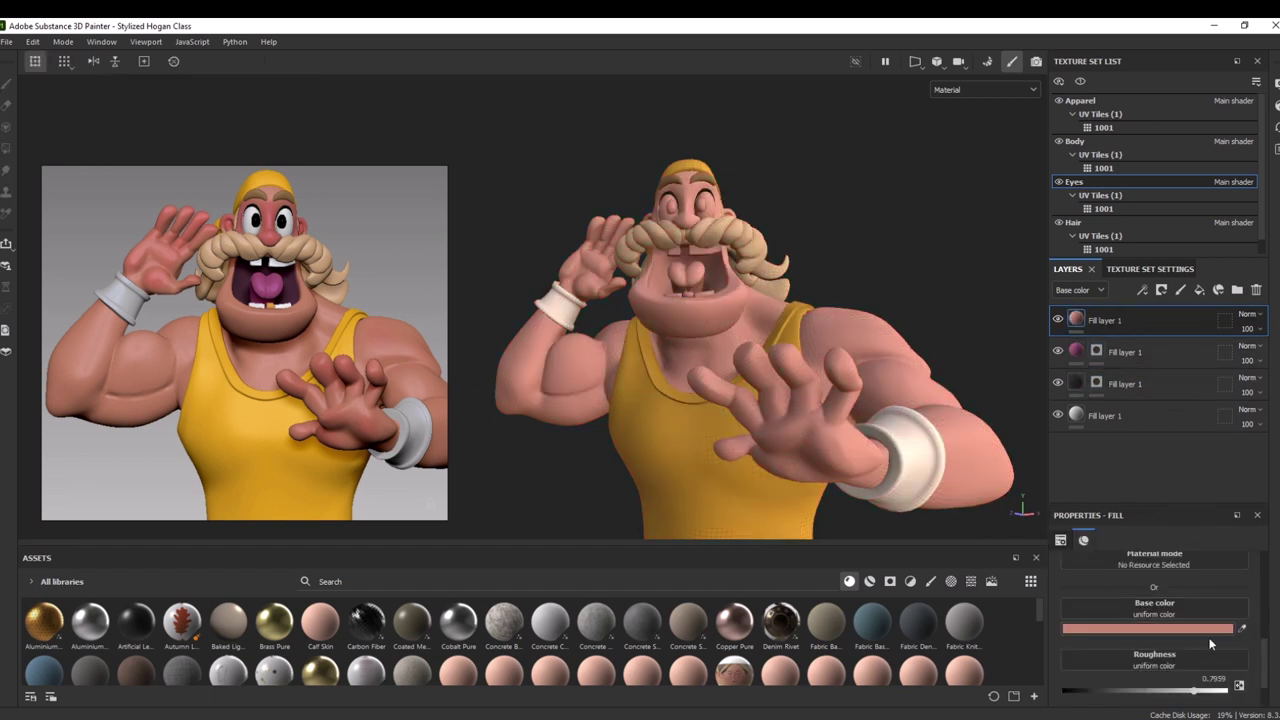
click(1241, 628)
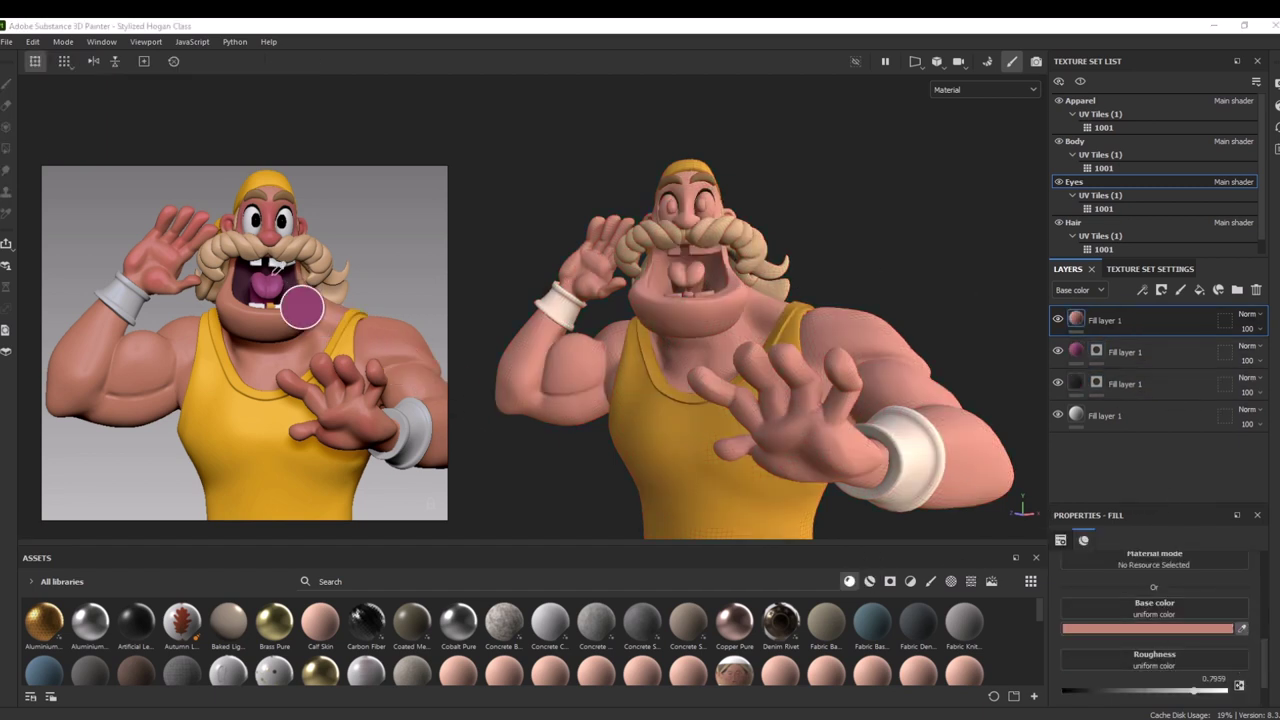
click(273, 268)
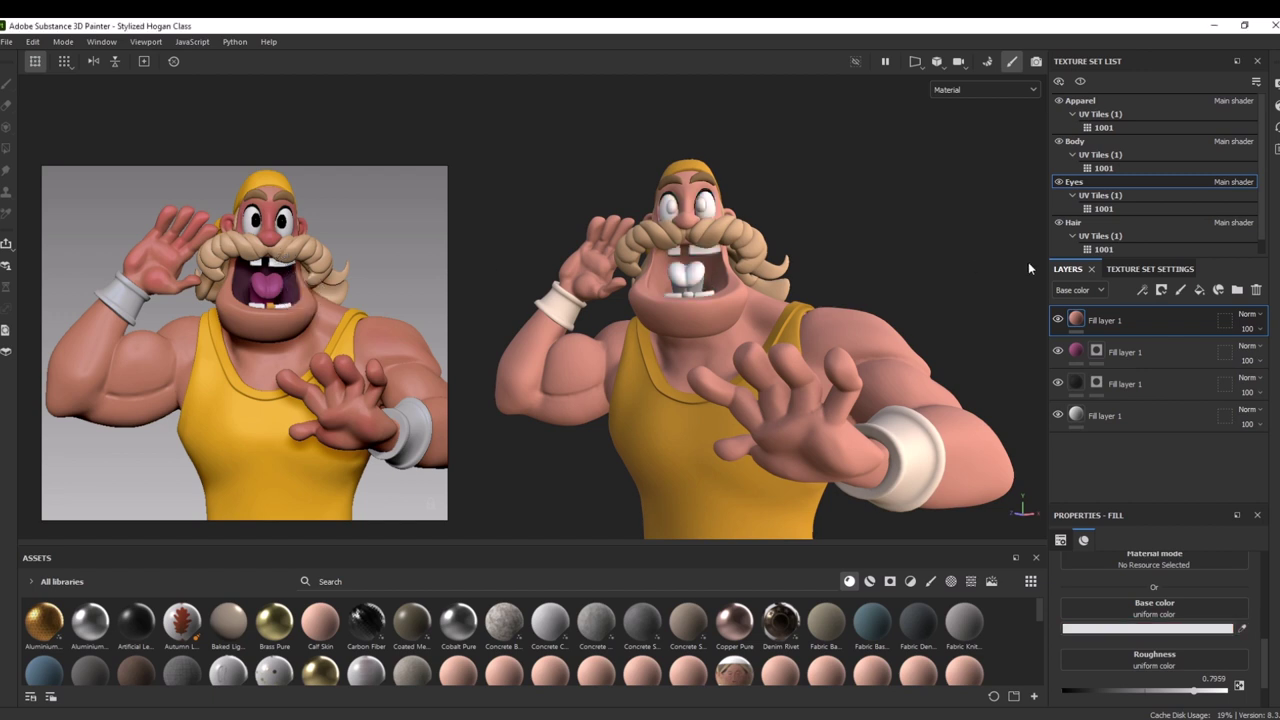
click(1173, 326)
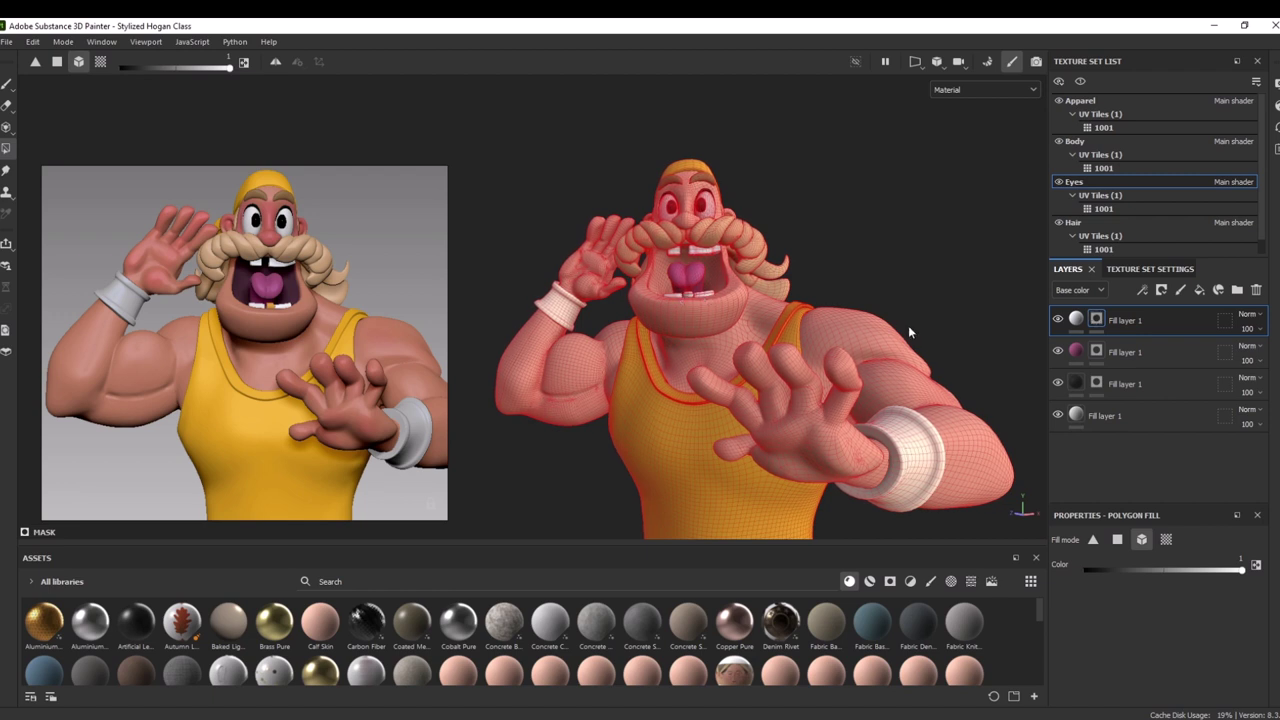
Switch to the Apparel texture set and examine the blocked-in base colors and face from several angles against the reference
click(1104, 127)
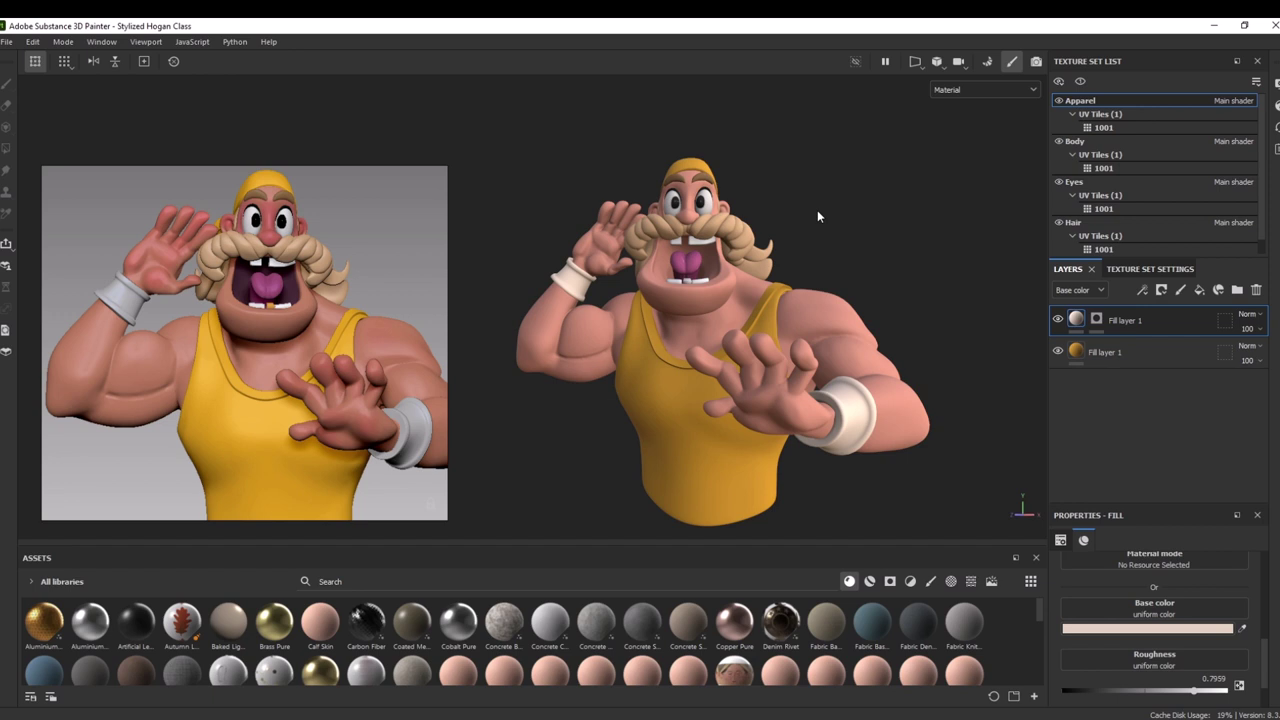
mouse_move(900, 211)
alt+mouse_down()
mouse_move(869, 206)
mouse_move(886, 209)
alt+mouse_up()
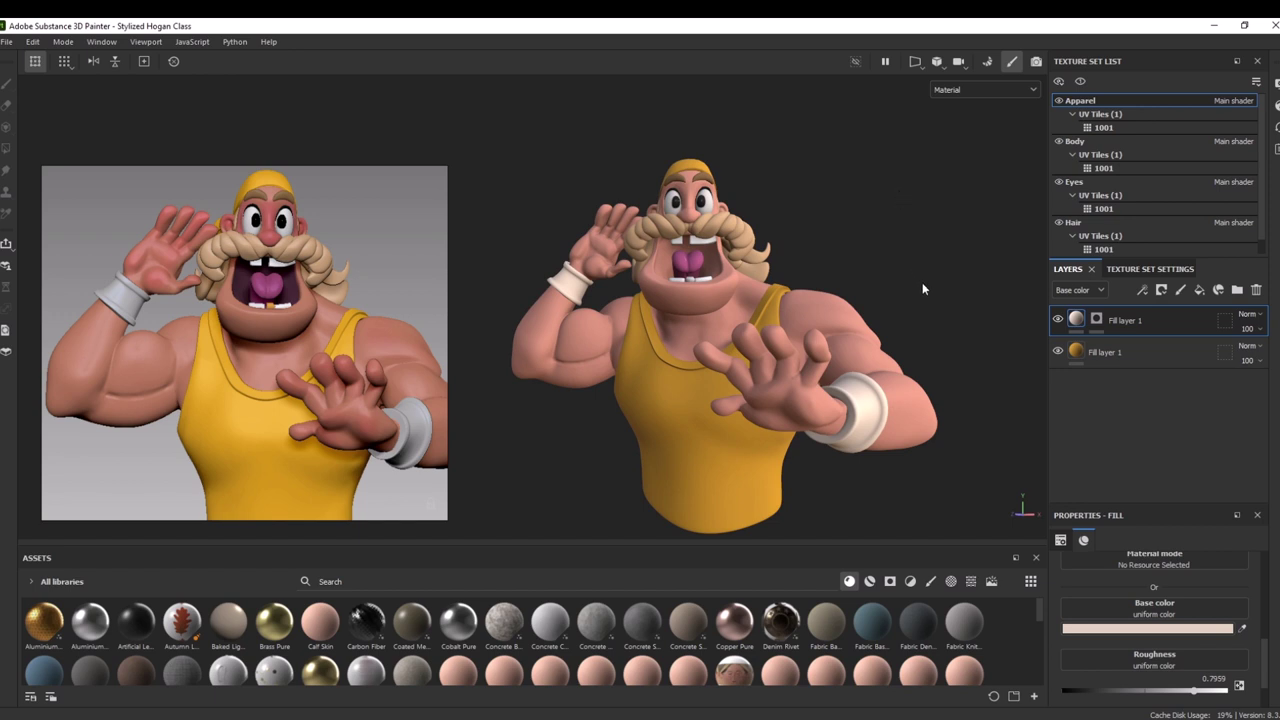
alt+right_drag(920, 249, 894, 362)
alt+right_drag(872, 126, 871, 172)
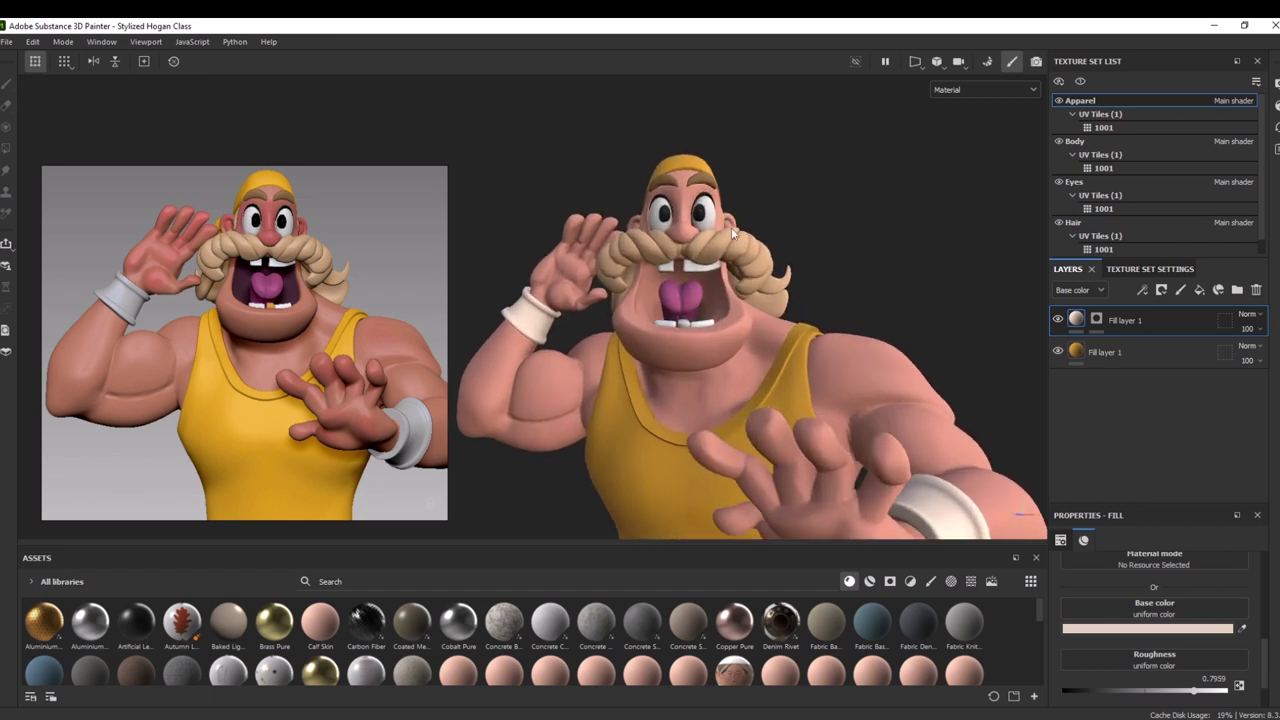
alt+drag(735, 236, 812, 250)
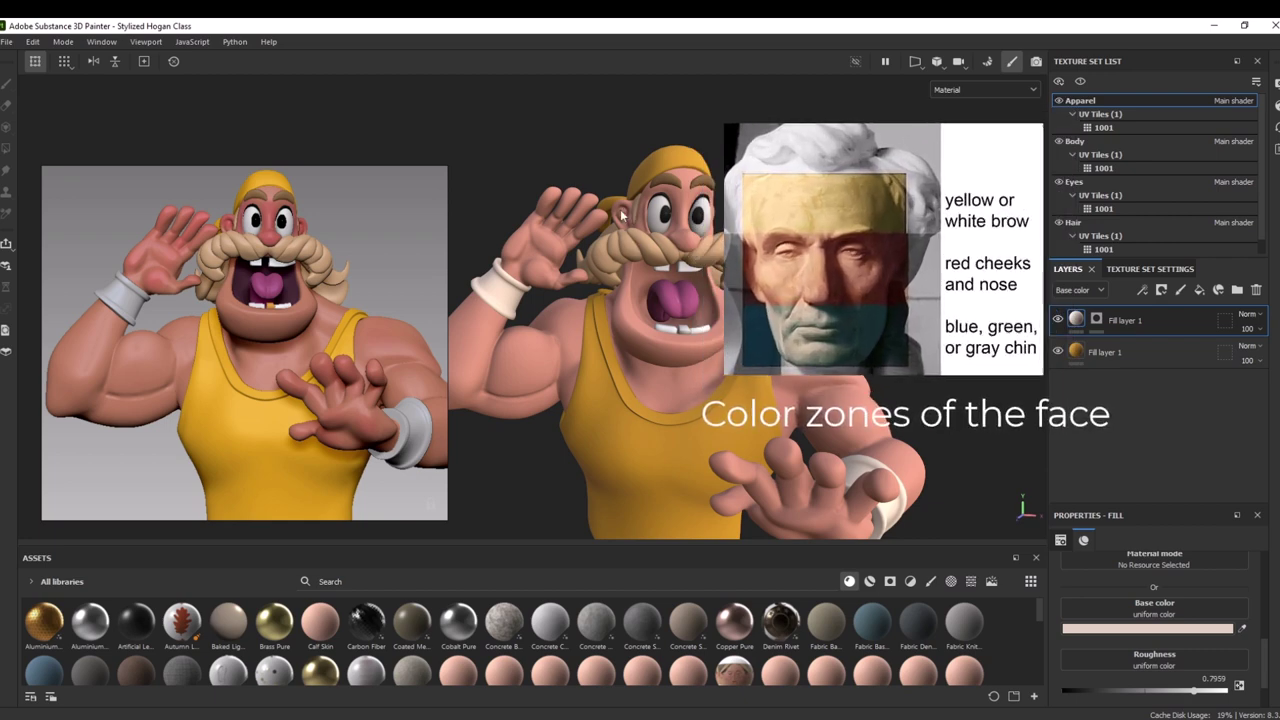
alt+drag(621, 215, 785, 440)
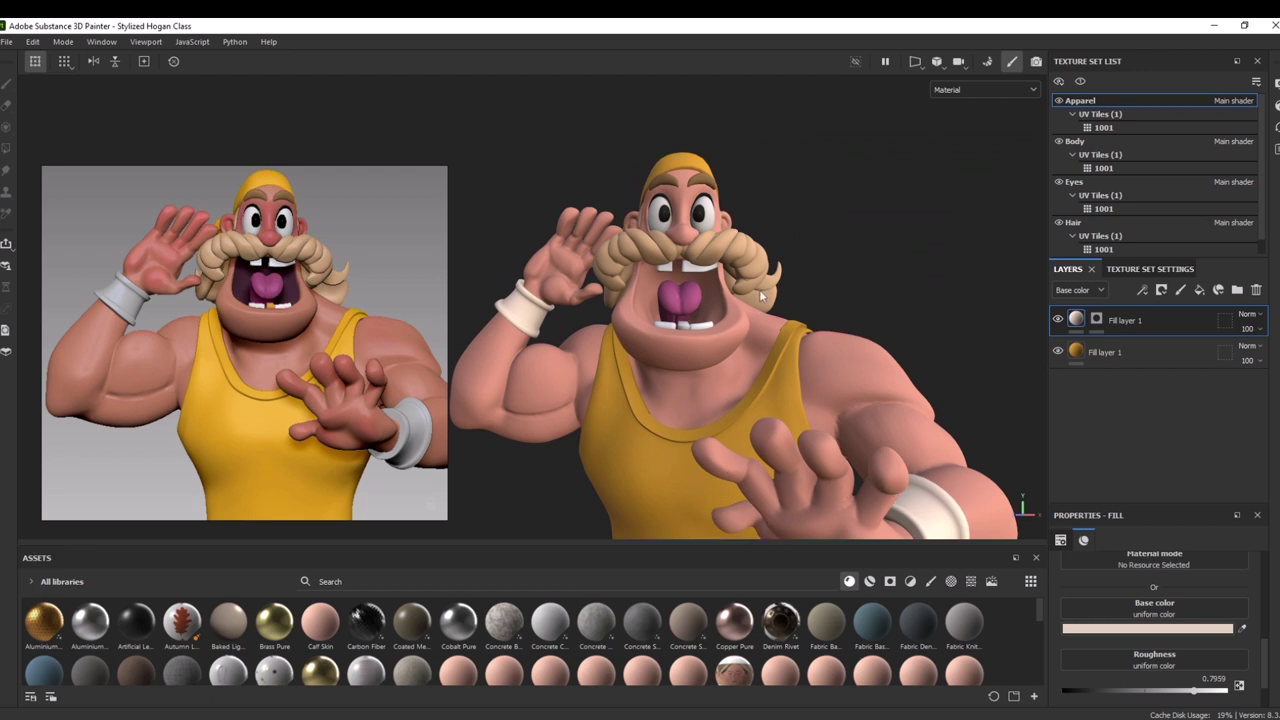
Duplicate the skin fill layer in the Body texture set, color the copy with red sampled from the reference face, and hide it with a black mask
click(1077, 146)
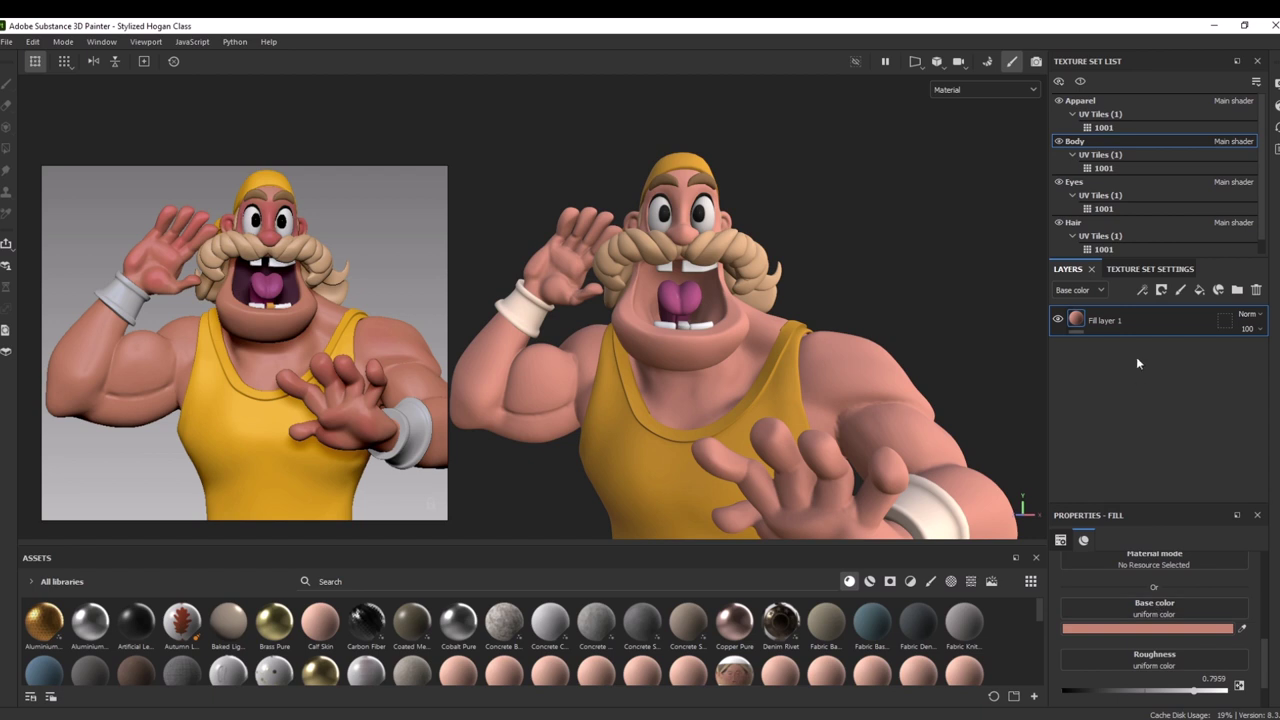
key(ctrl+d)
click(1241, 628)
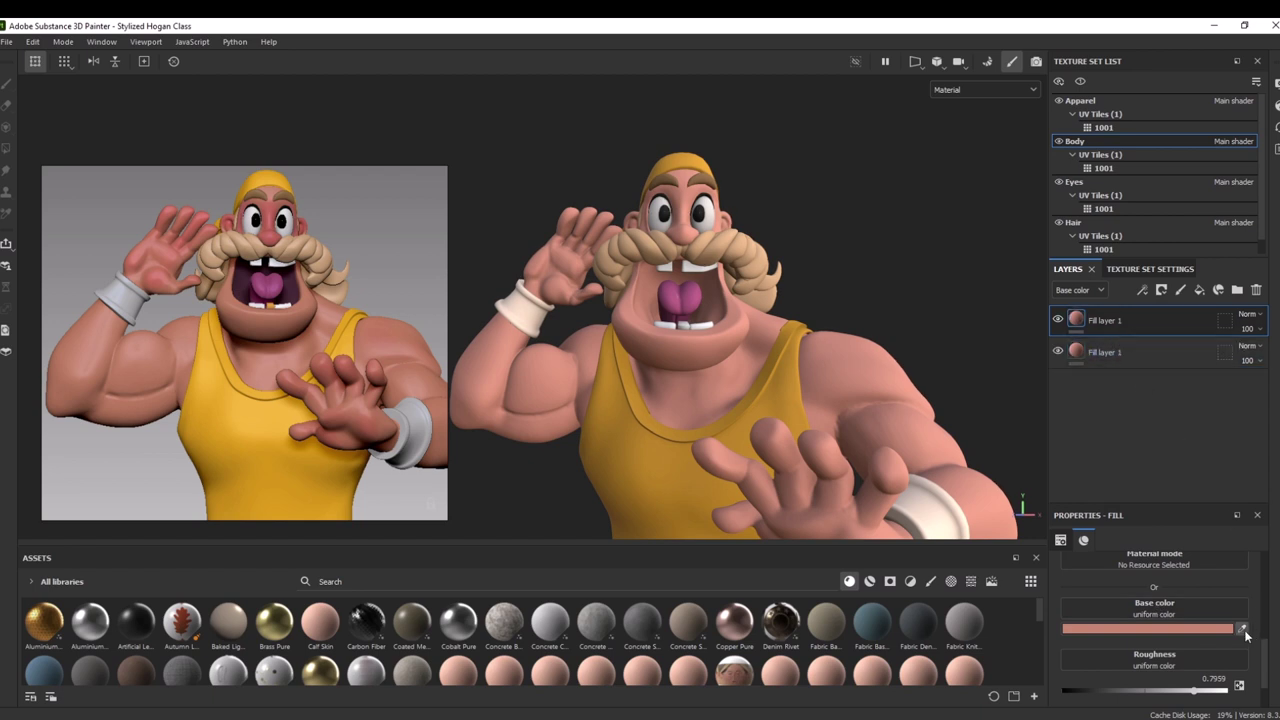
click(283, 255)
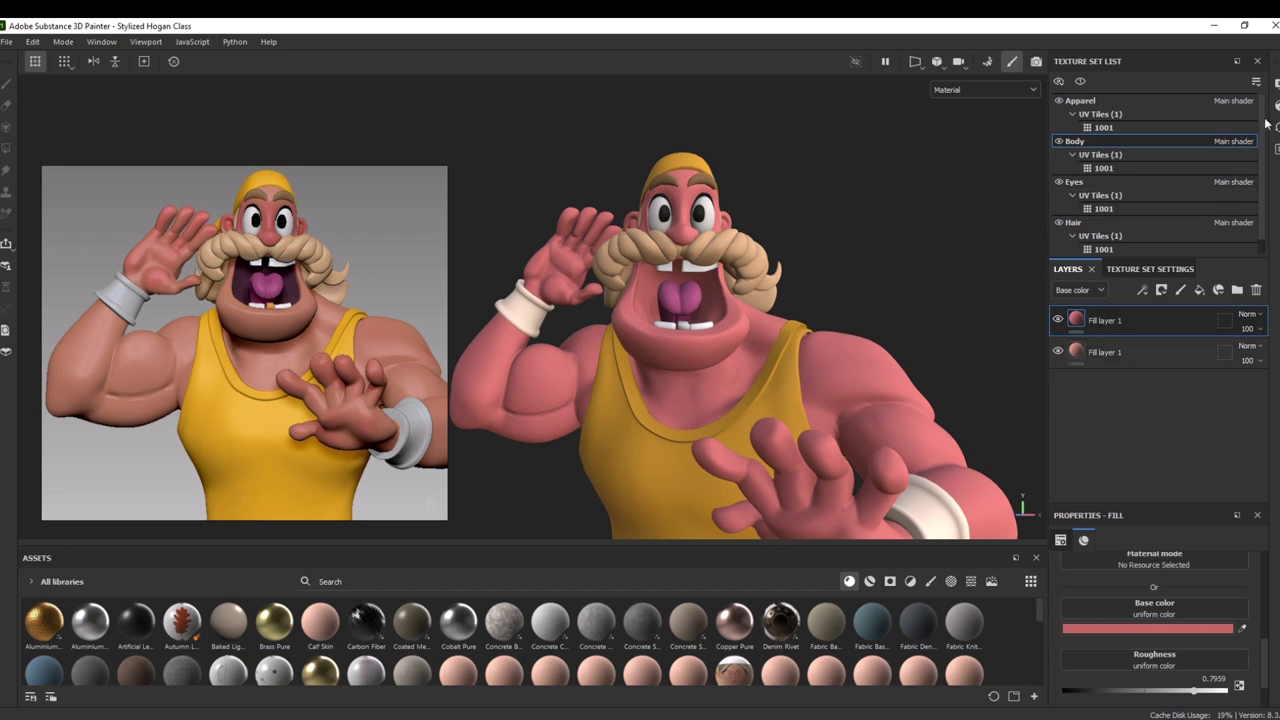
click(1160, 291)
click(1178, 320)
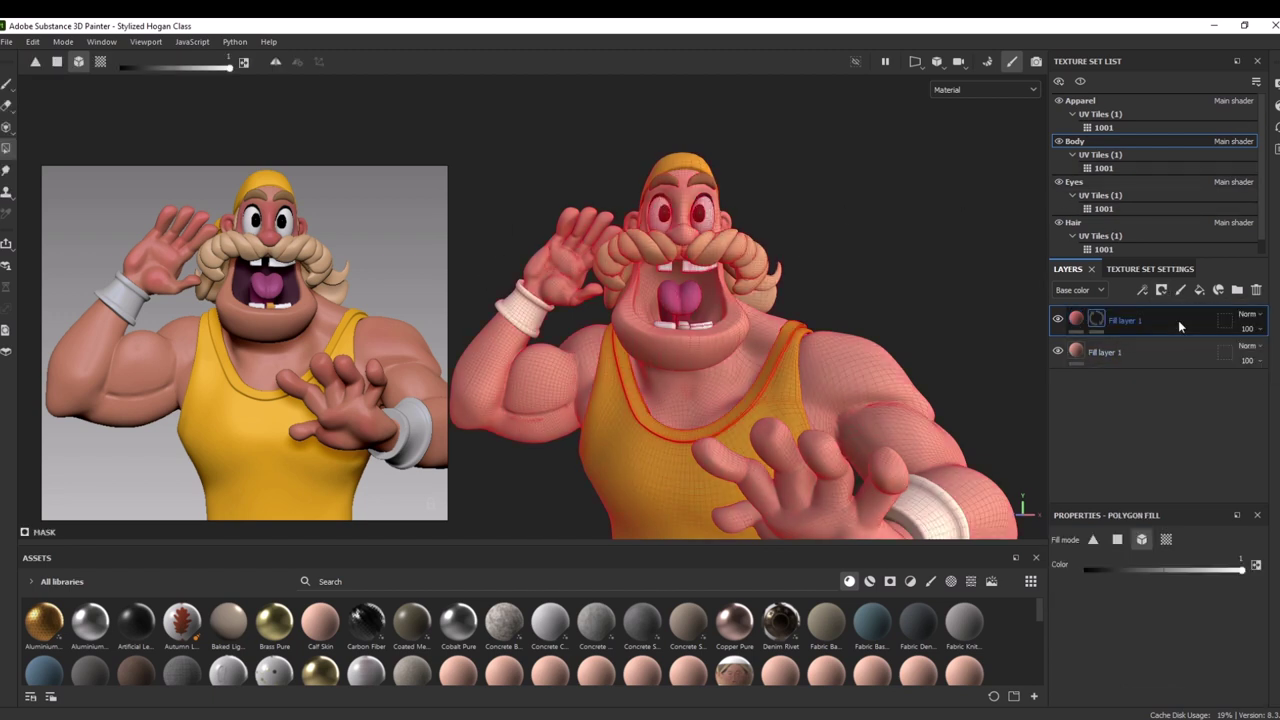
Set up the Basic Soft brush for mask painting with pen pressure on flow instead of size, flow 87 and stroke opacity 82
click(8, 86)
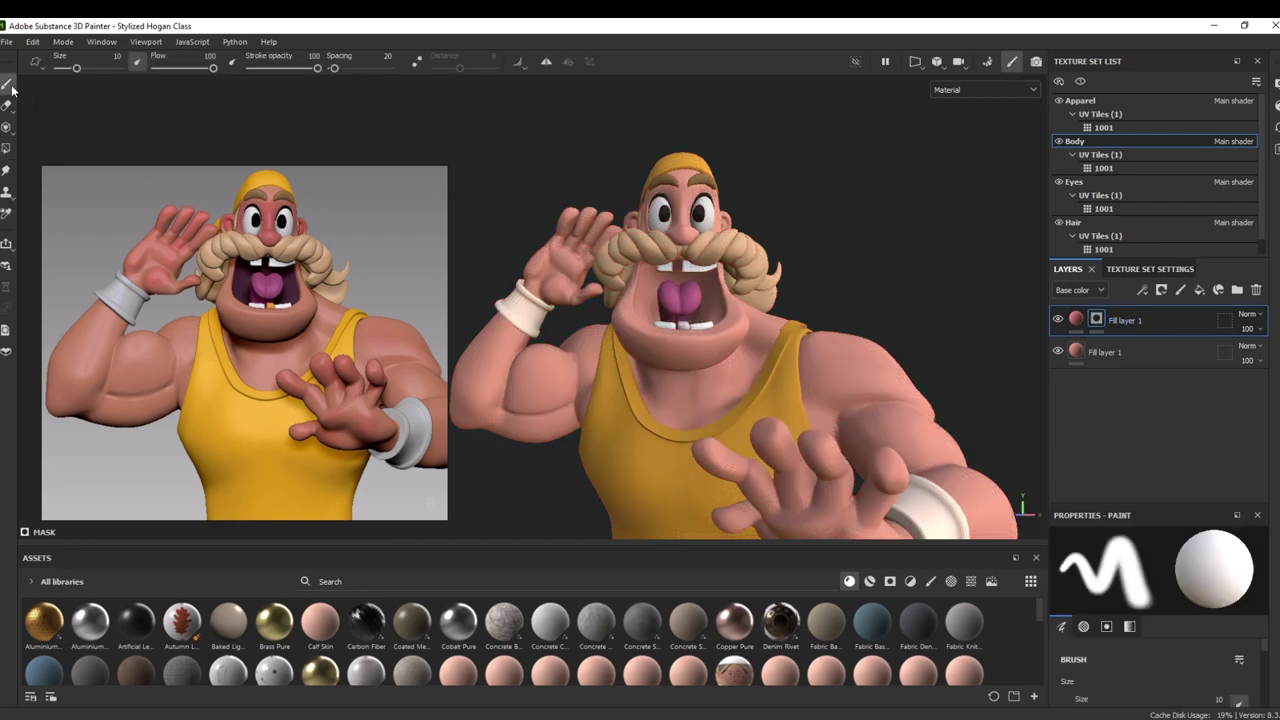
click(928, 583)
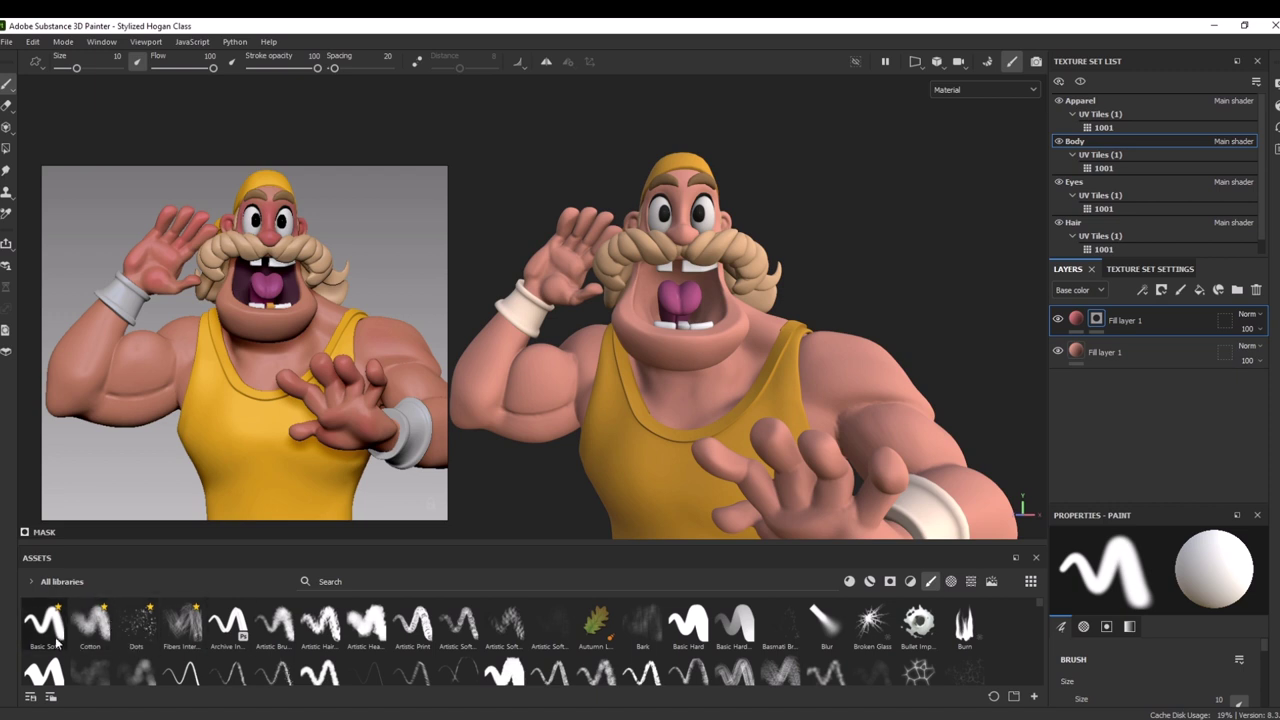
mouse_move(102, 650)
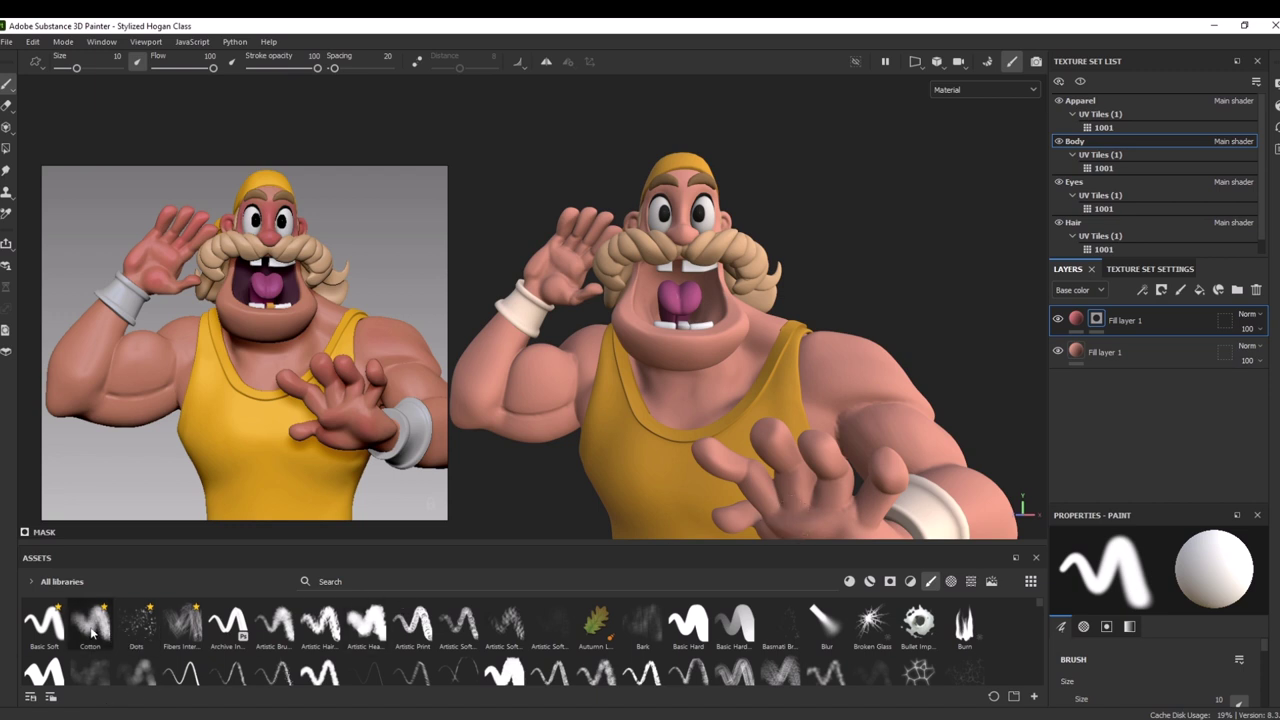
mouse_move(91, 632)
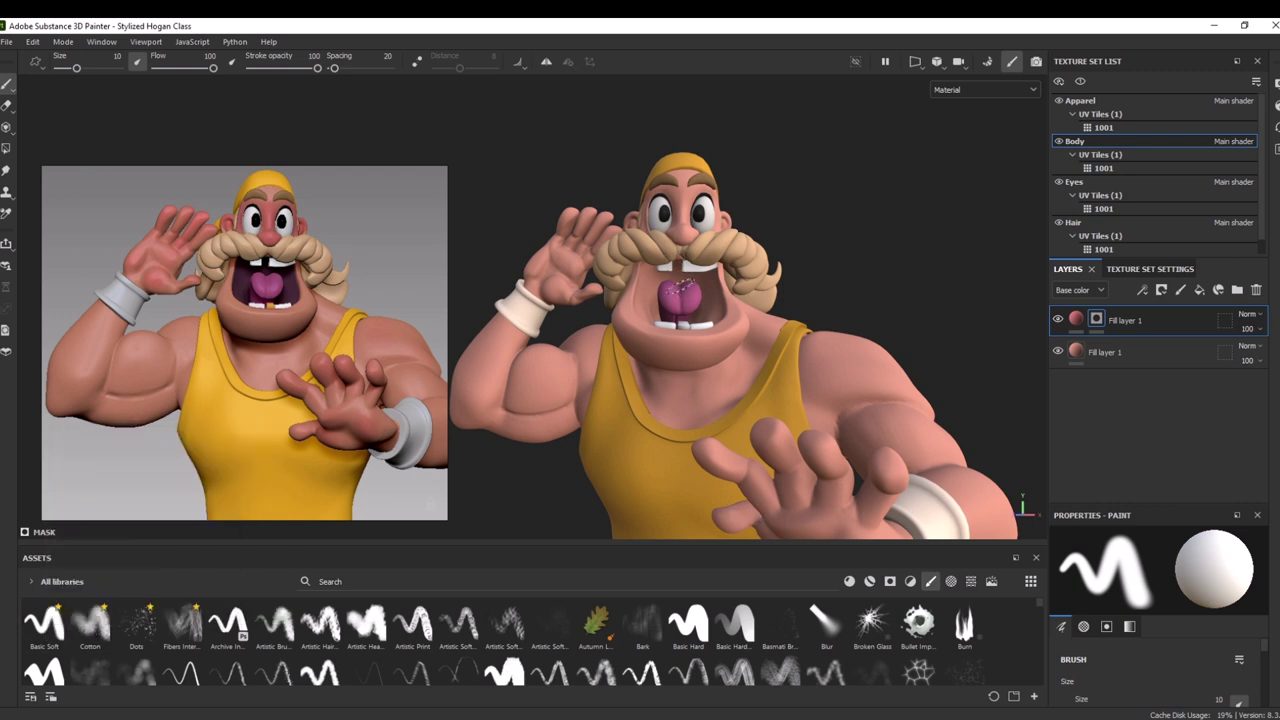
click(58, 634)
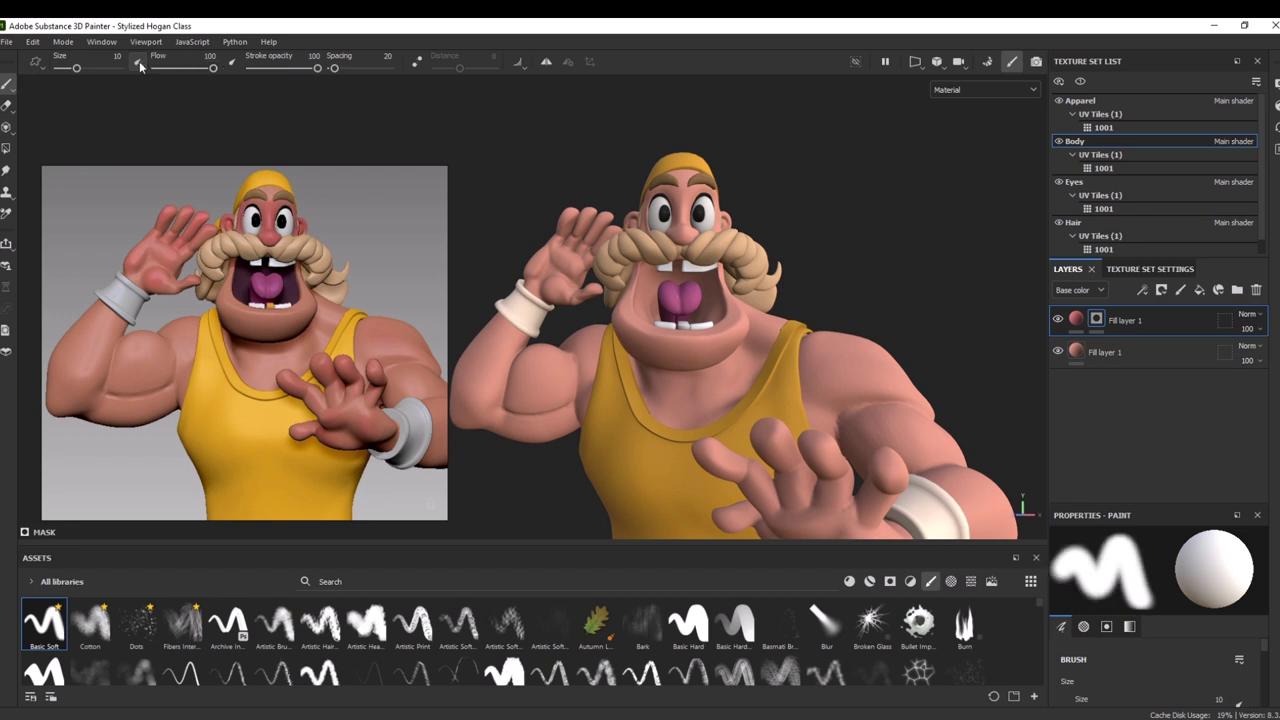
click(229, 63)
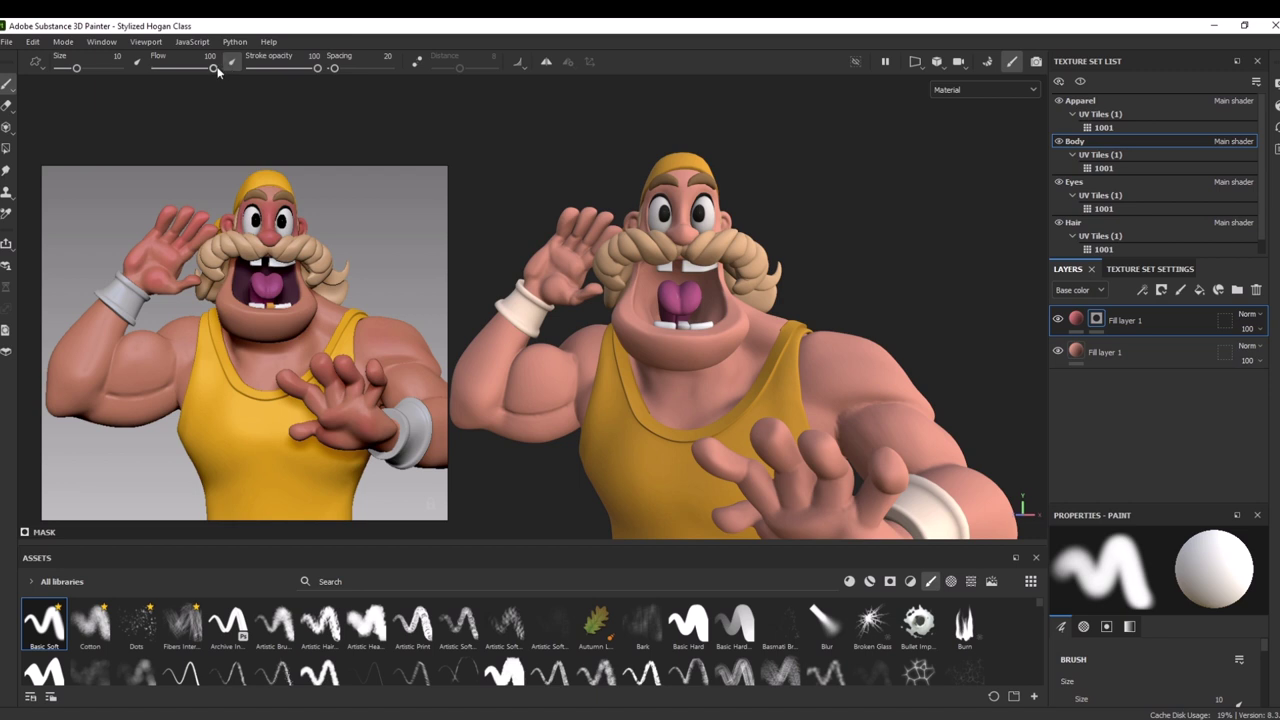
drag(213, 69, 210, 70)
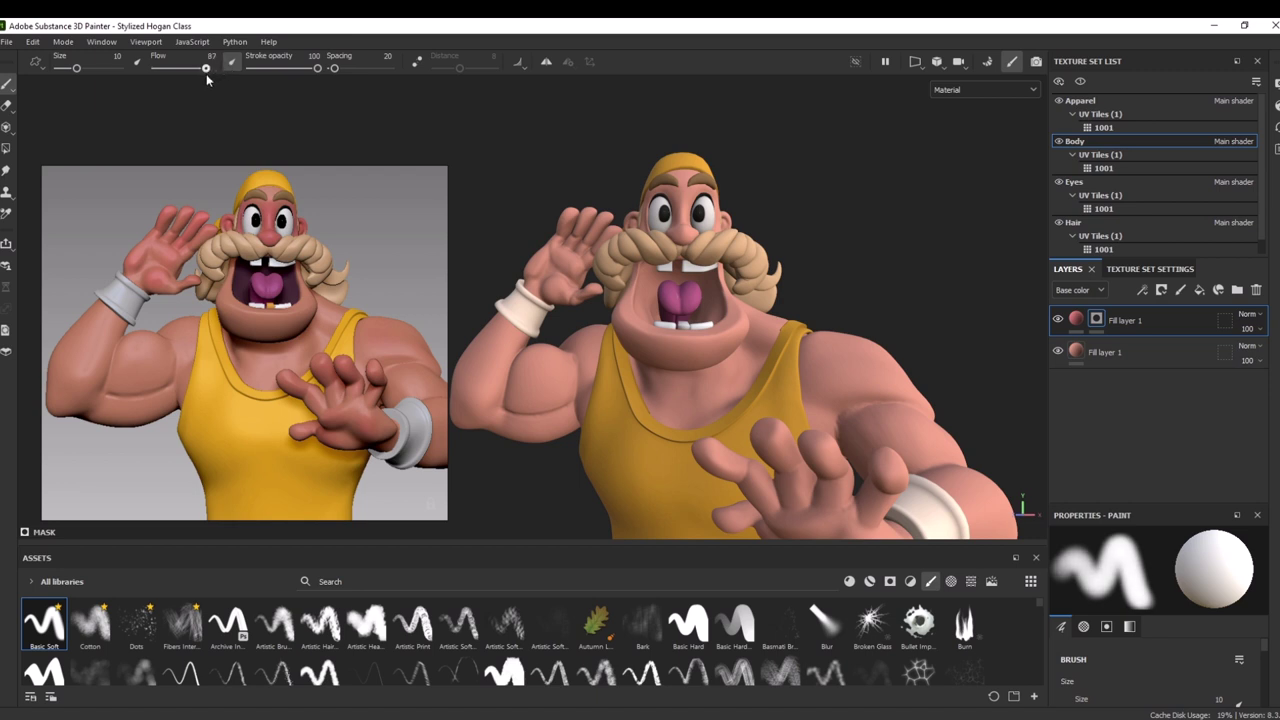
drag(317, 68, 306, 71)
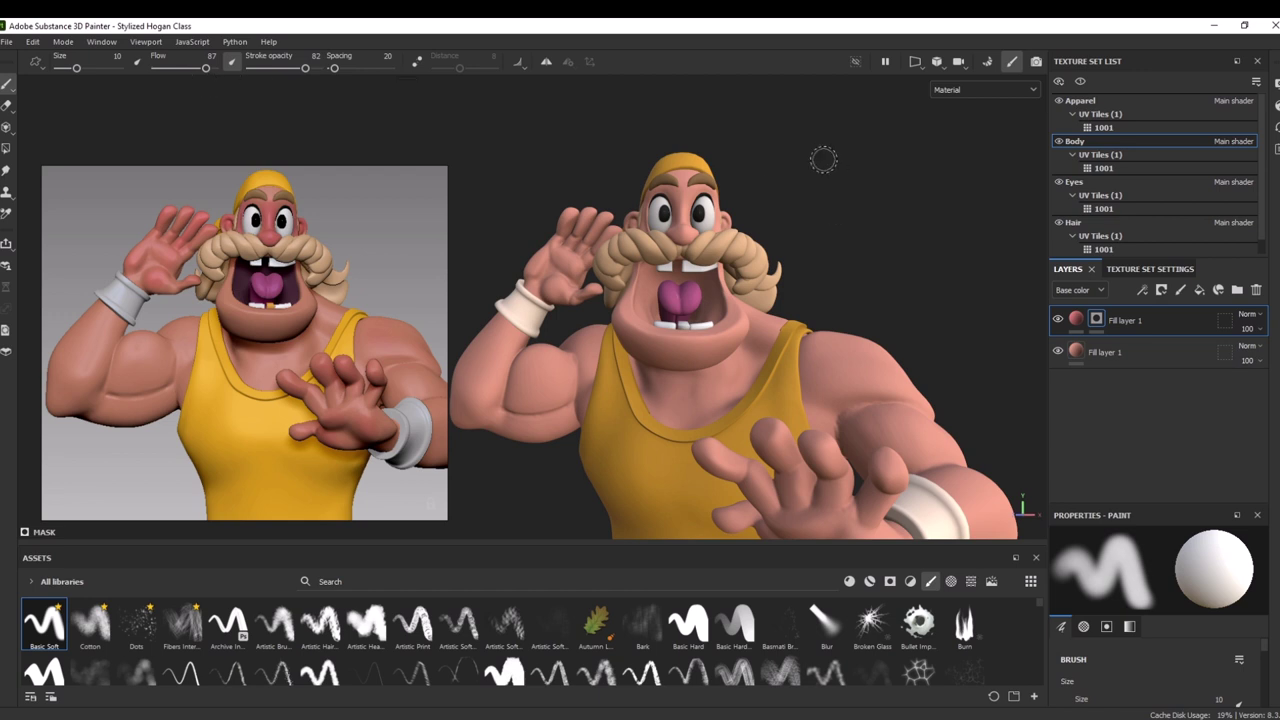
Enlarge the brush to 14.14 and paint the red fill's mask over the nose and around the eyes
scroll(822, 152, up, 4)
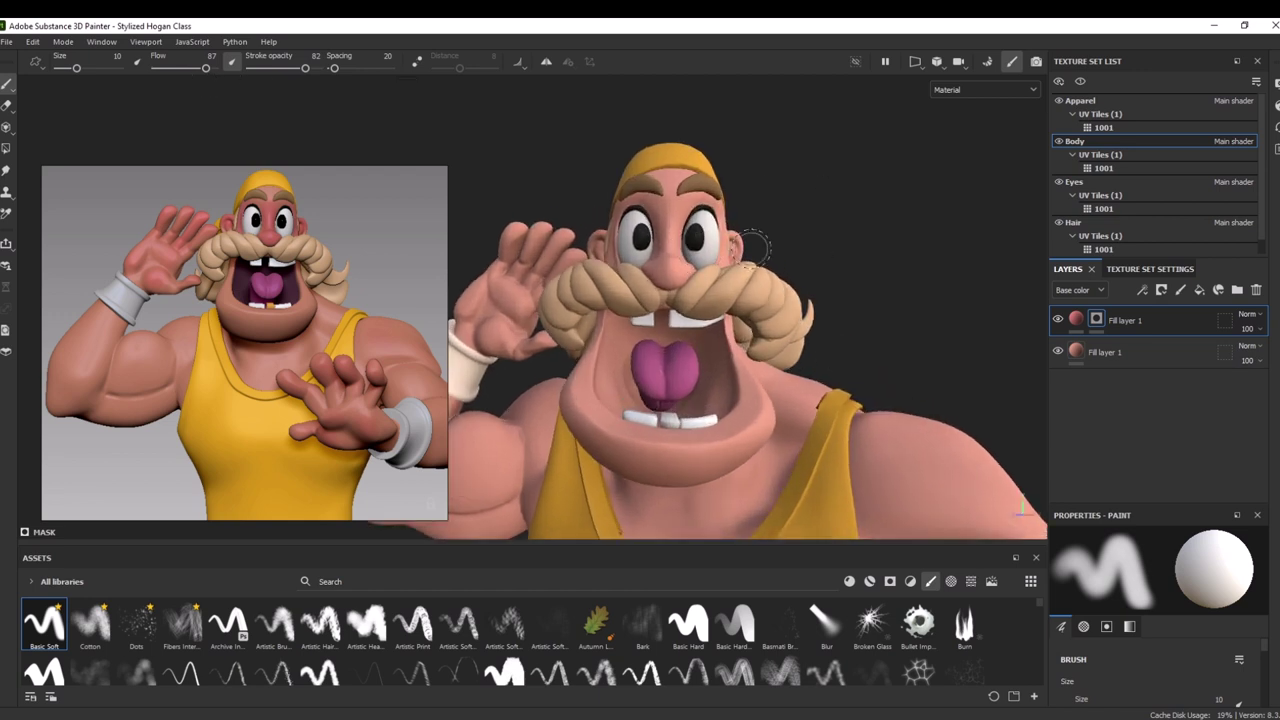
alt+right_drag(856, 323, 670, 185)
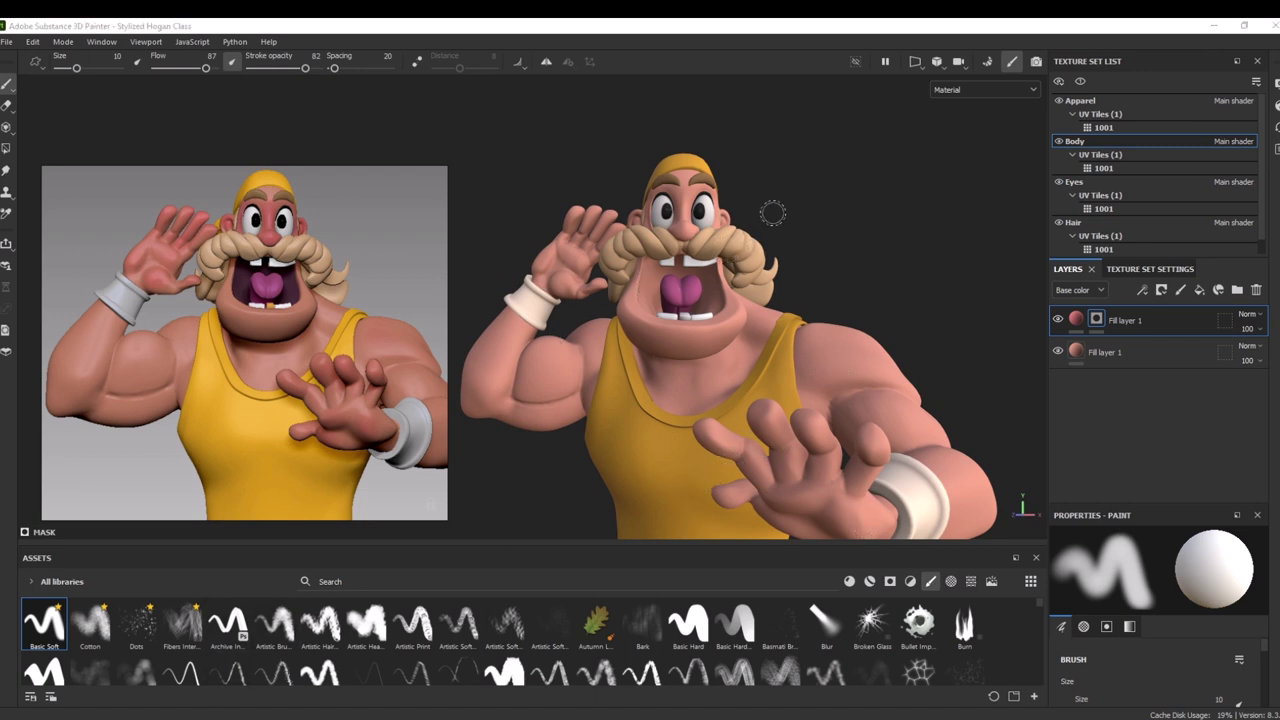
mouse_move(771, 211)
alt+mouse_down()
mouse_move(778, 193)
mouse_move(733, 205)
alt+mouse_up()
key(bracketright)
key(bracketright)
key(bracketright)
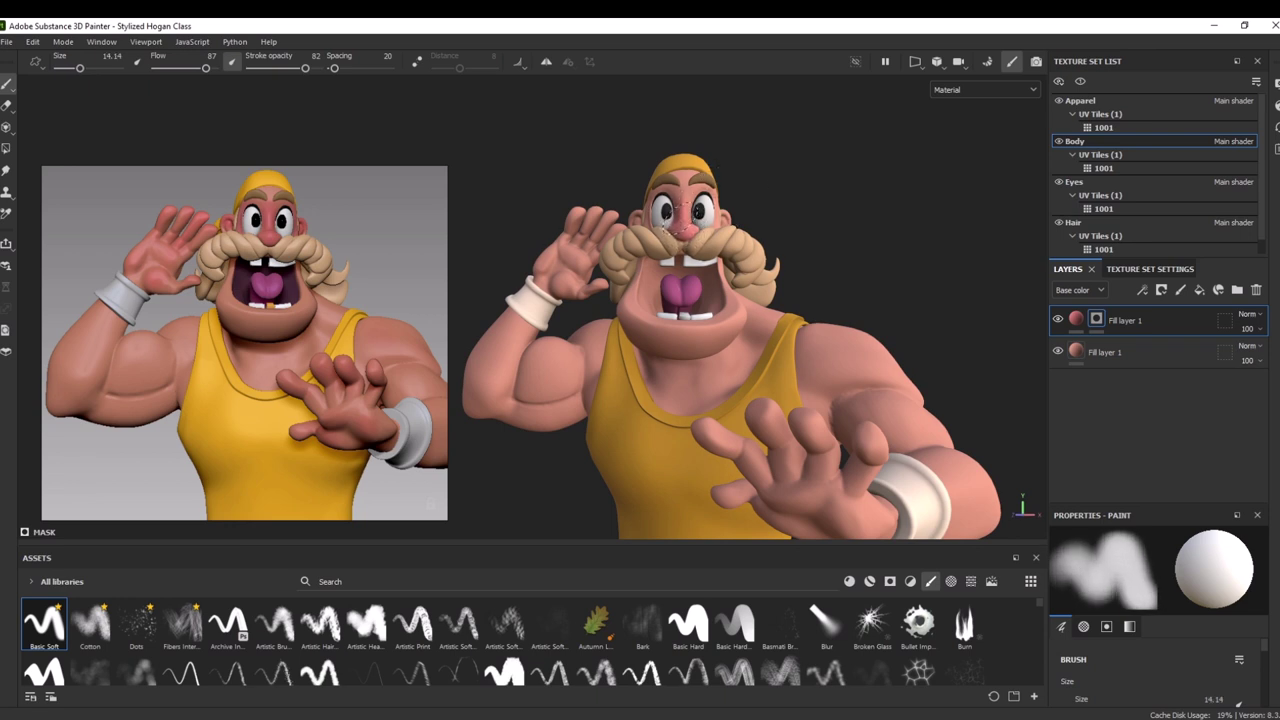
alt+drag(763, 237, 685, 205)
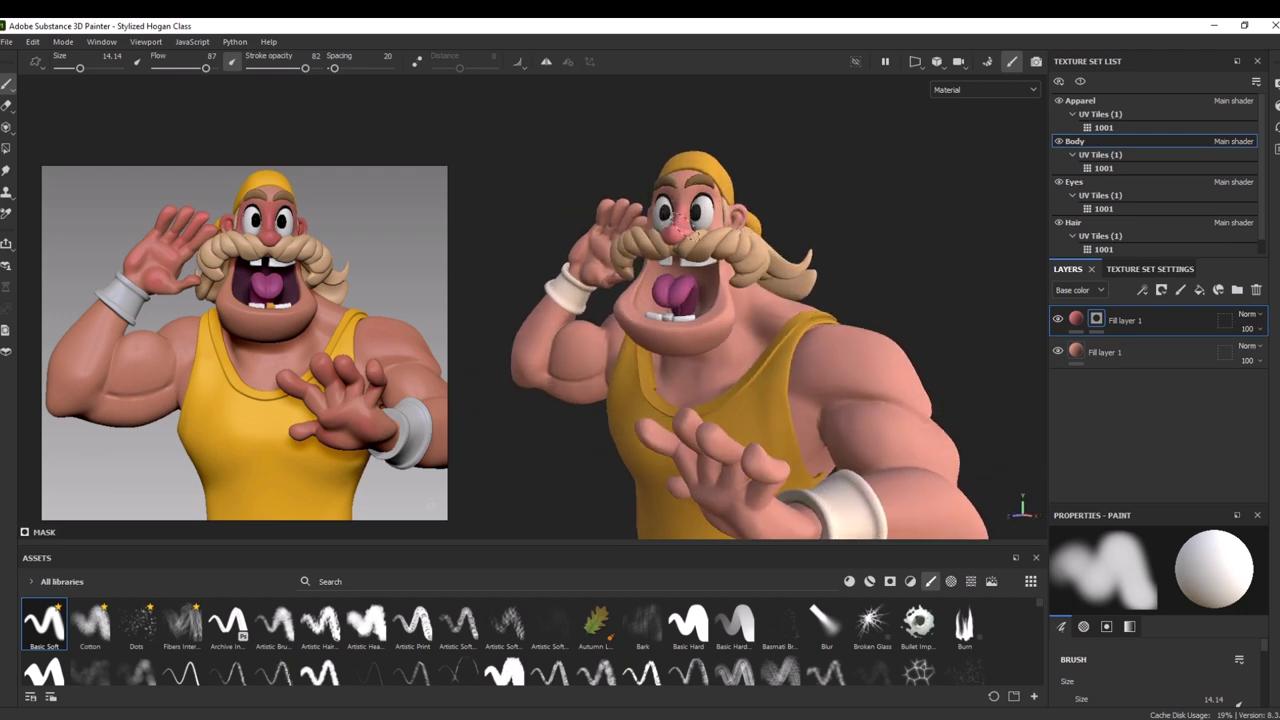
alt+drag(796, 210, 749, 200)
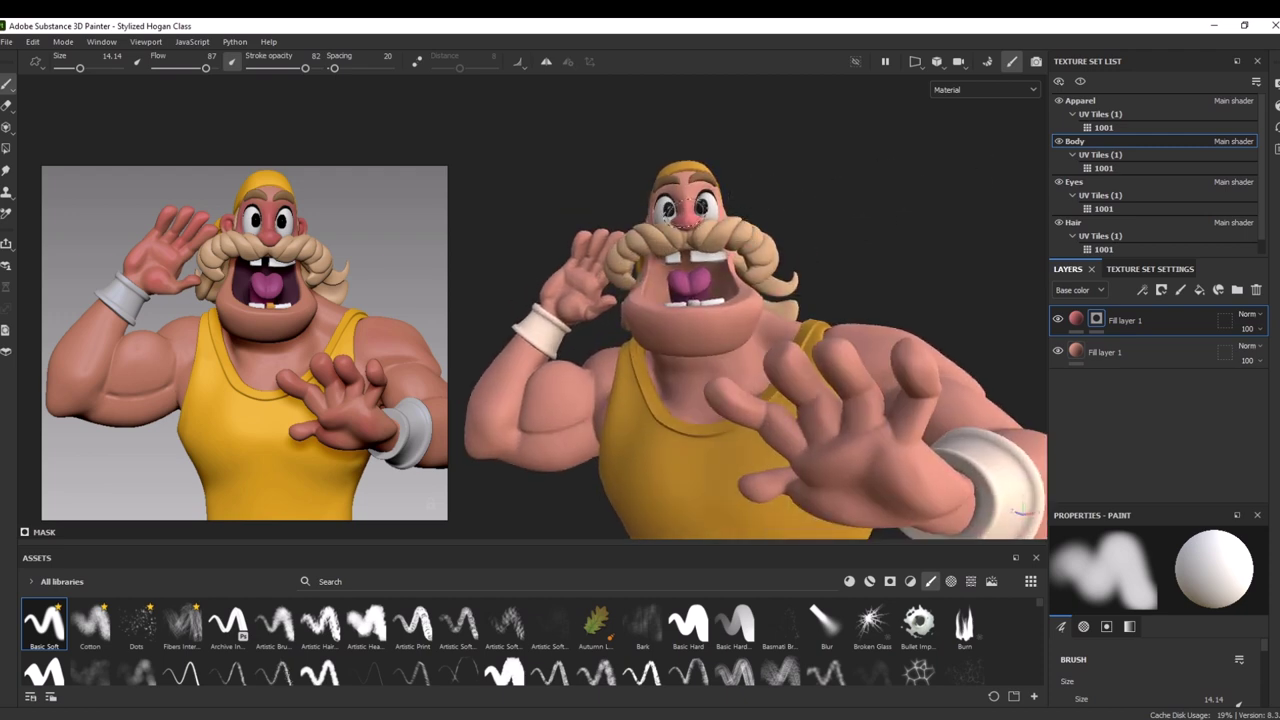
Paint the red fill's mask over both ears
alt+drag(839, 199, 742, 214)
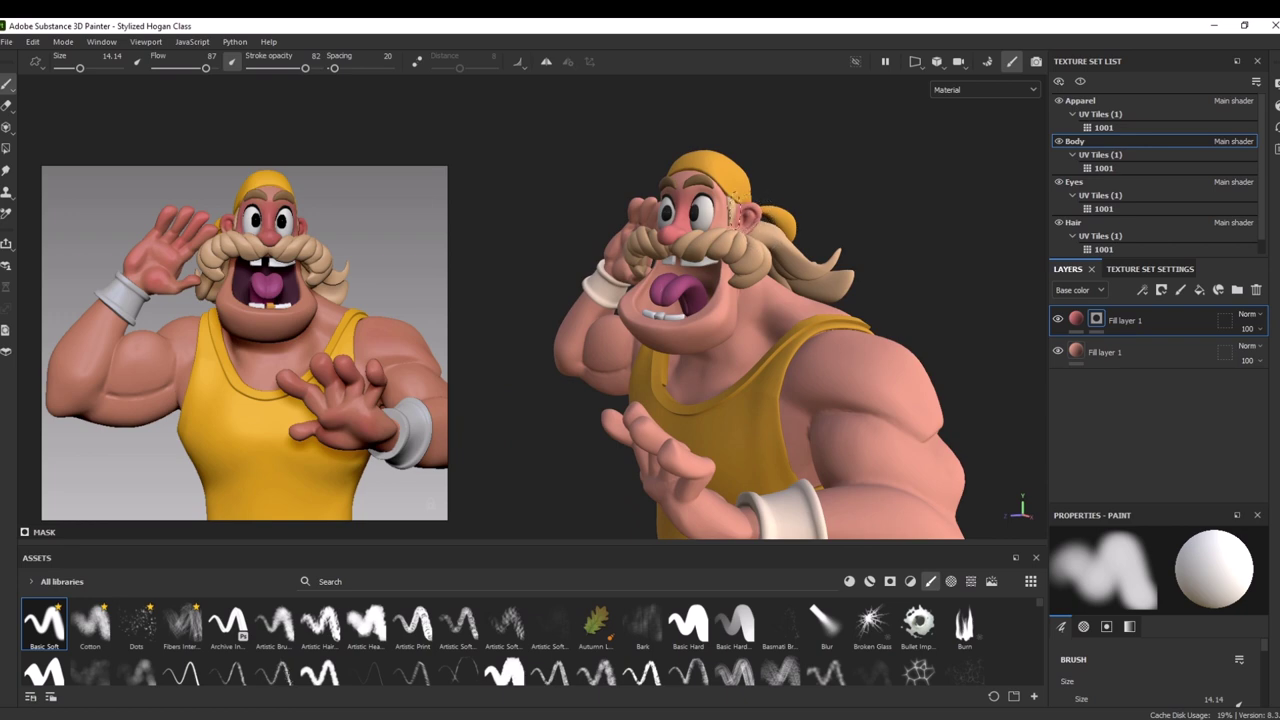
alt+drag(818, 176, 720, 200)
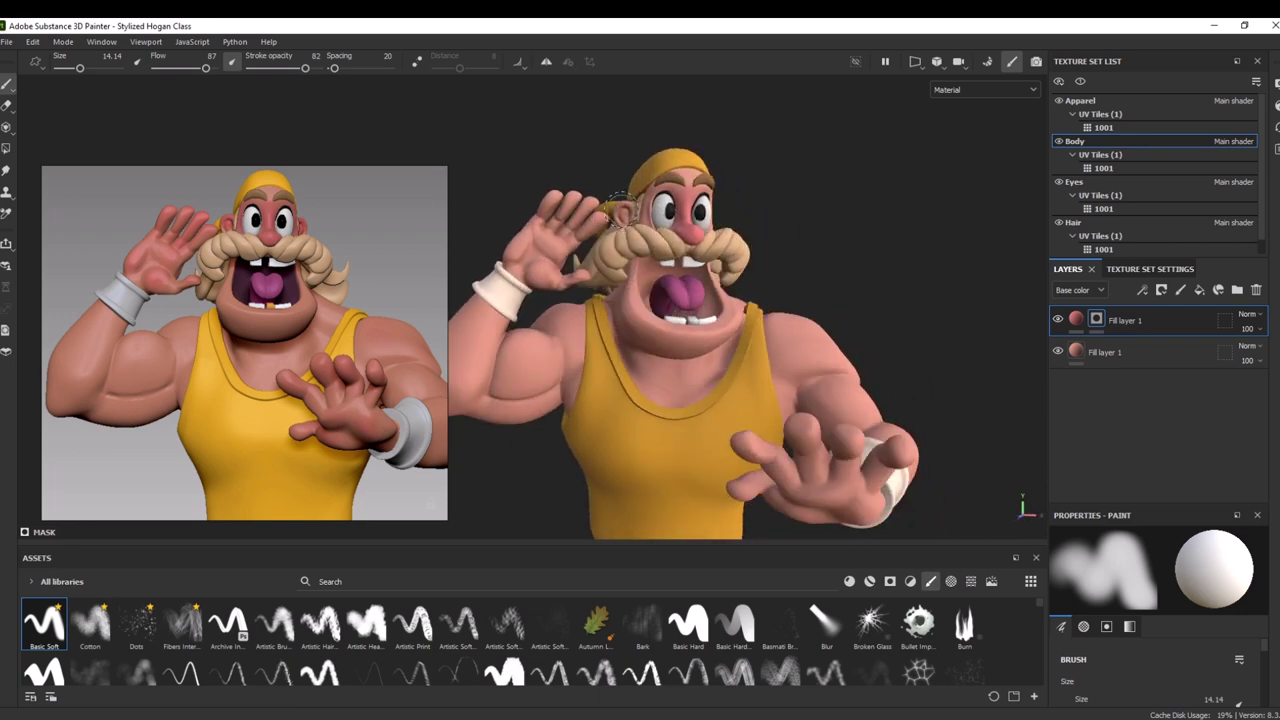
alt+drag(835, 209, 777, 234)
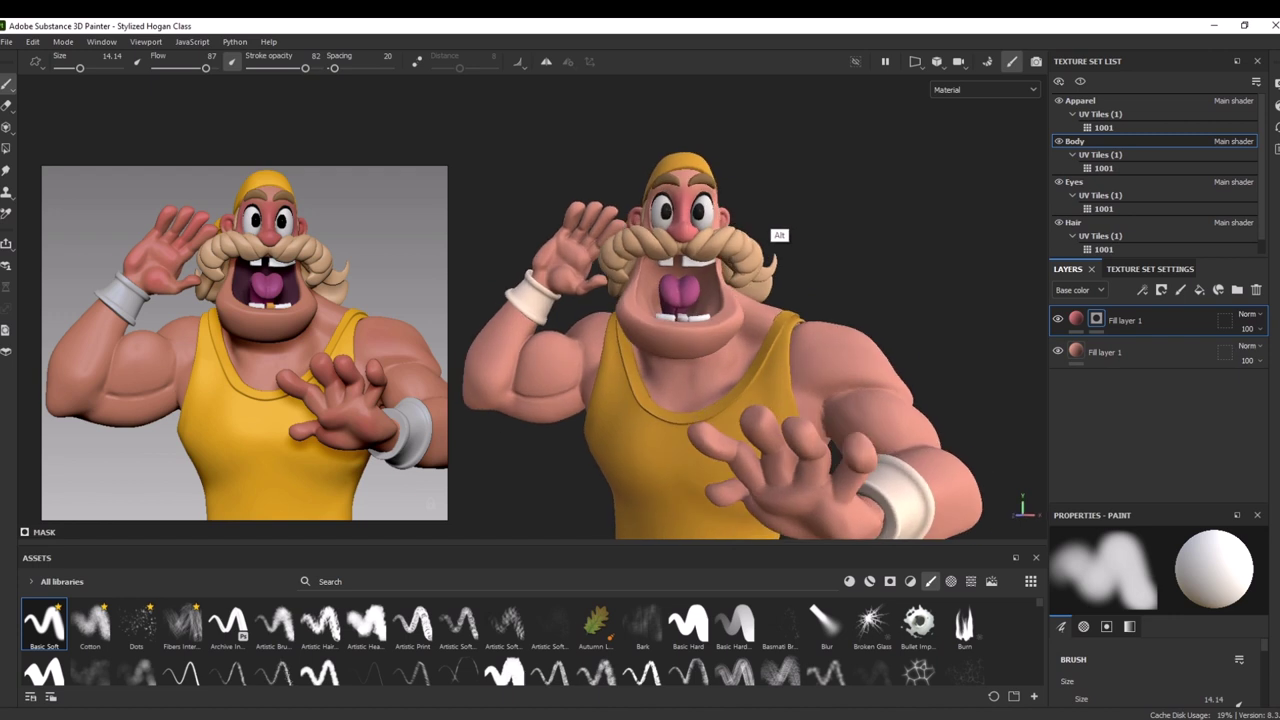
Paint the red fill's mask over the fingertips and palm of the outstretched hand
alt+drag(909, 251, 892, 212)
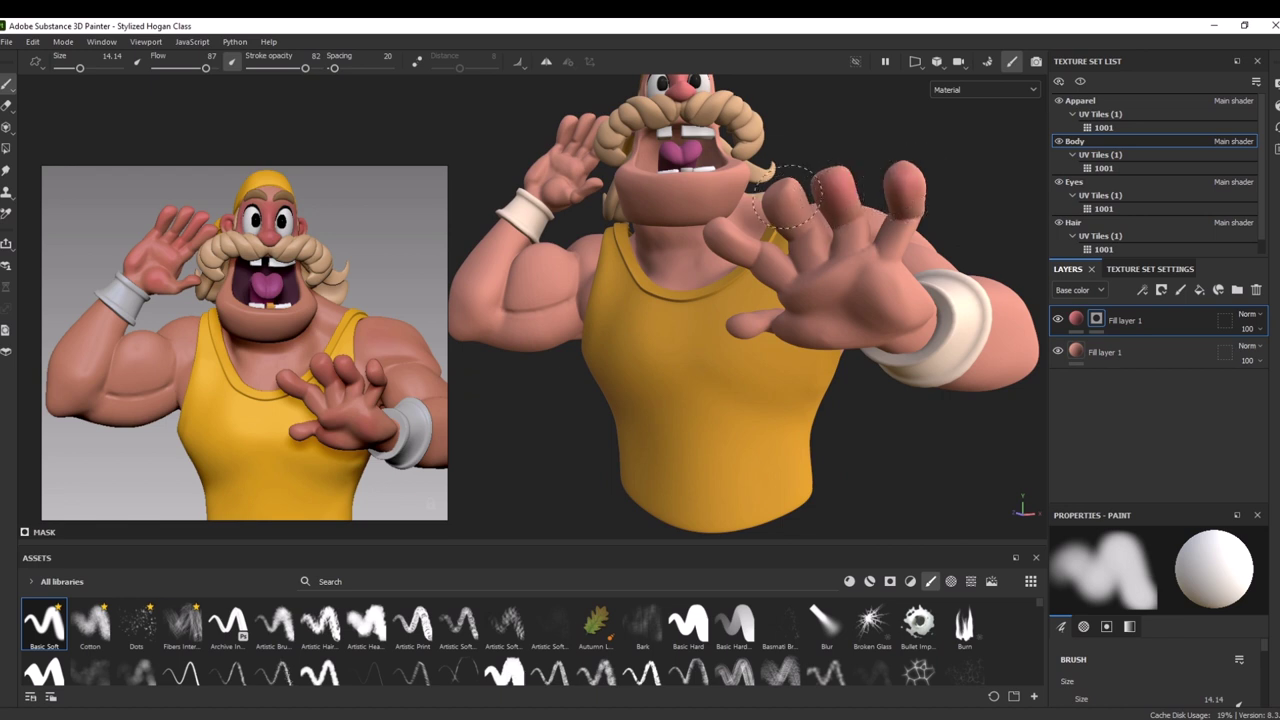
alt+drag(854, 481, 893, 434)
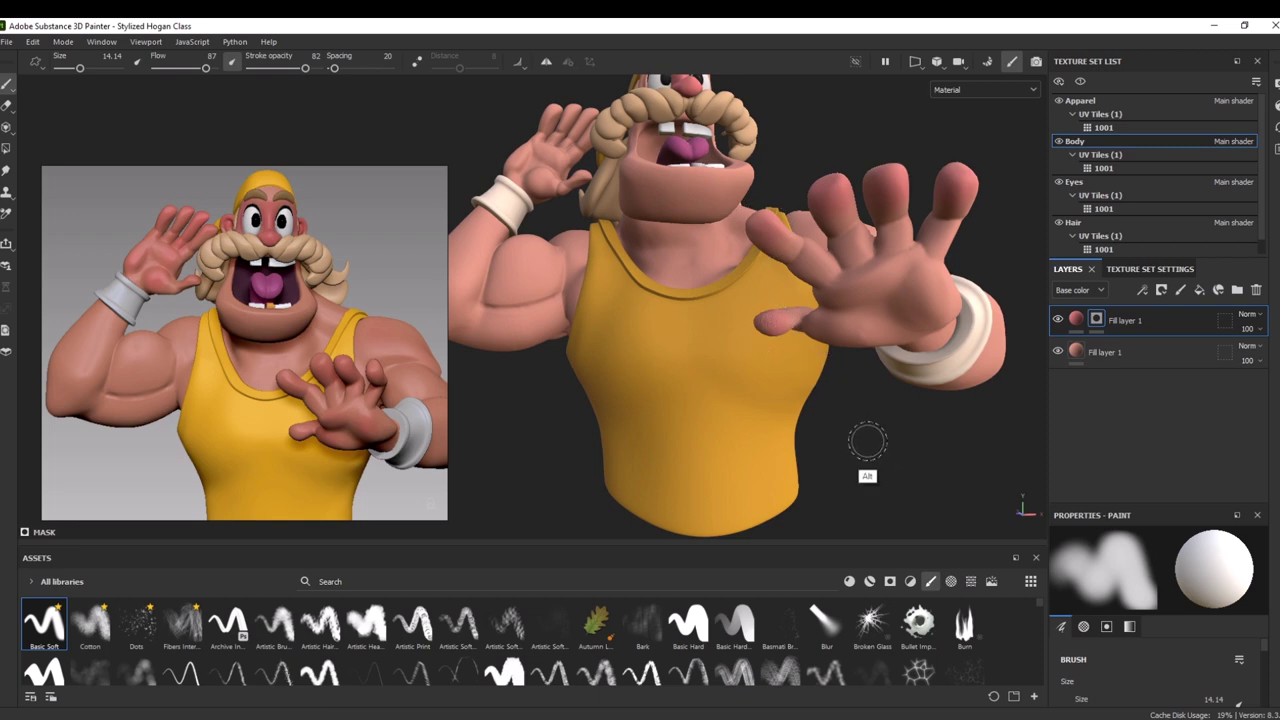
alt+drag(866, 437, 804, 411)
alt+drag(822, 485, 928, 385)
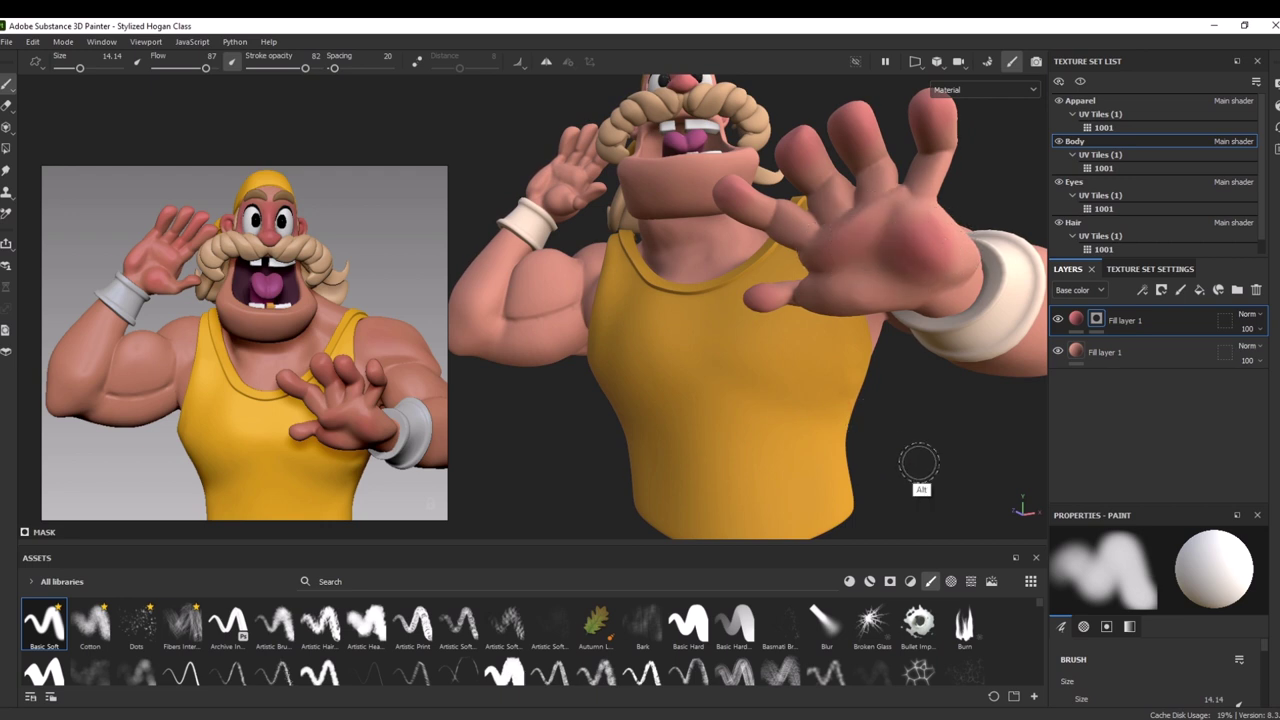
Paint the red fill's mask over the palm and fingers of the raised hand
alt+right_drag(929, 457, 718, 328)
alt+middle_drag(552, 338, 634, 508)
alt+drag(563, 200, 677, 226)
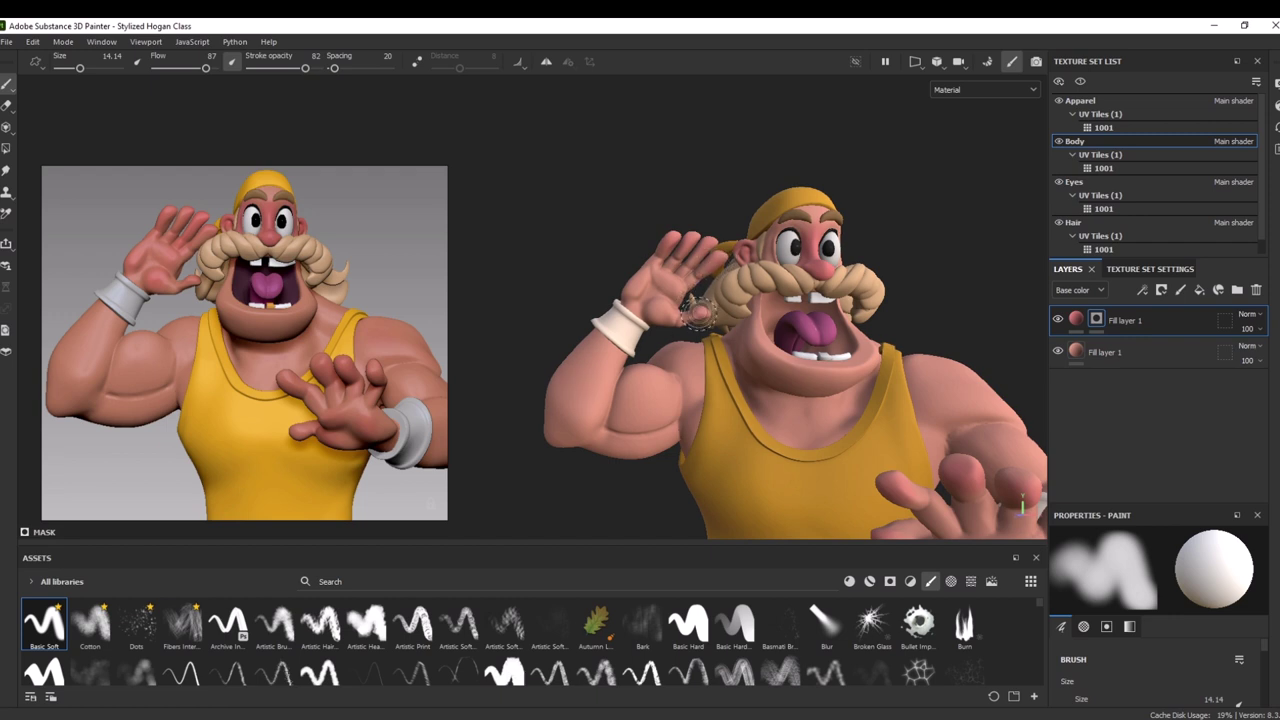
alt+drag(981, 204, 958, 254)
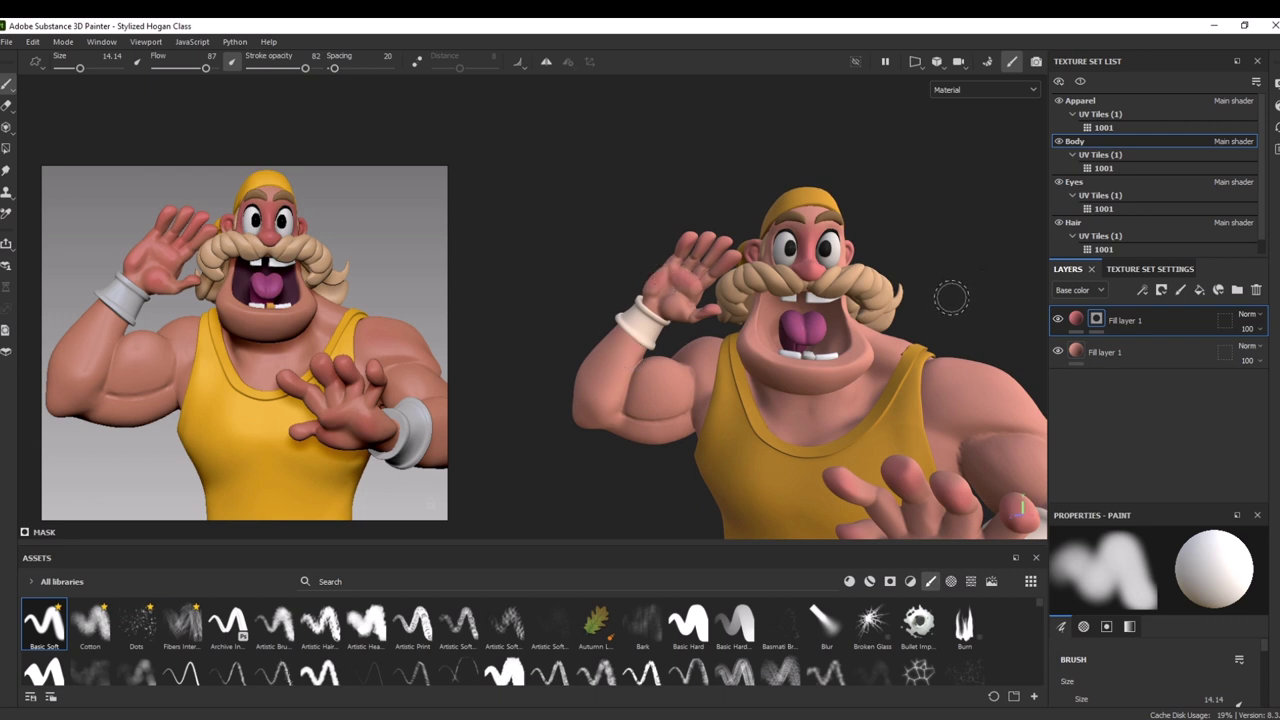
Enlarge the brush to 22.64 and paint the red fill's mask over the upper arm and shoulder of the outstretched arm
mouse_move(951, 294)
alt+mouse_down()
mouse_move(1000, 274)
mouse_move(903, 254)
mouse_move(950, 228)
mouse_move(940, 236)
alt+mouse_up()
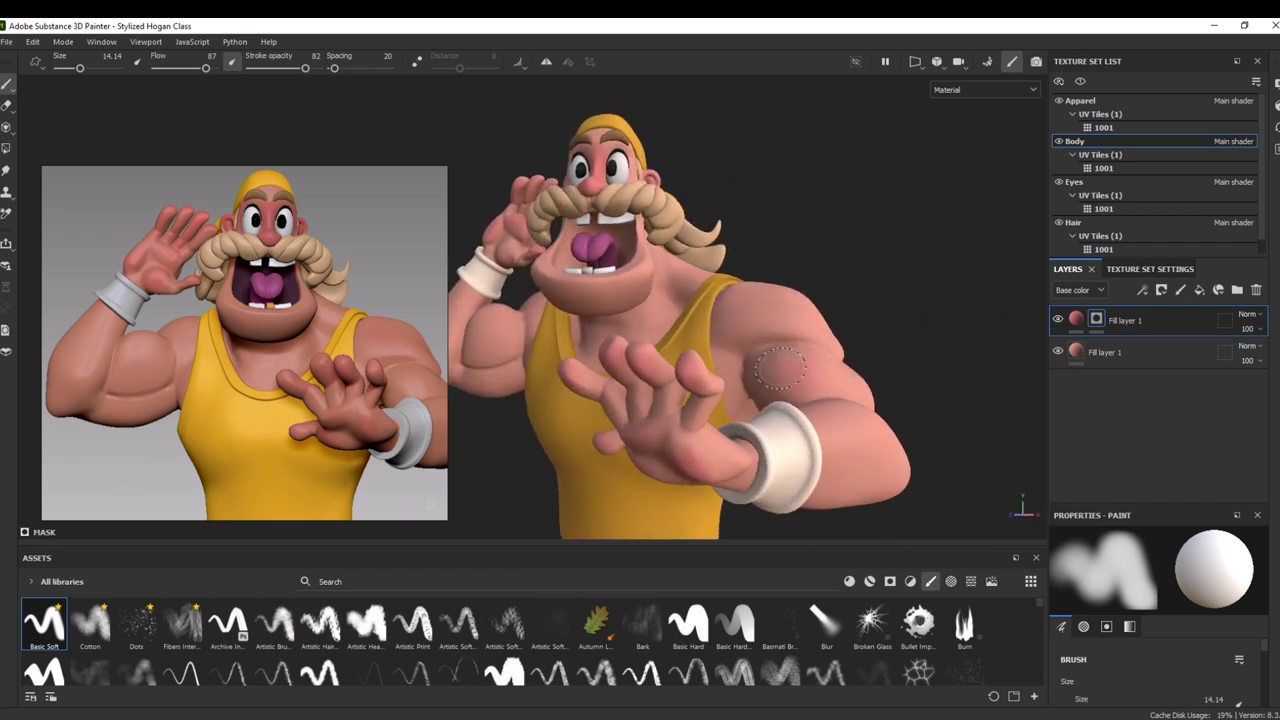
ctrl+right_drag(780, 343, 800, 343)
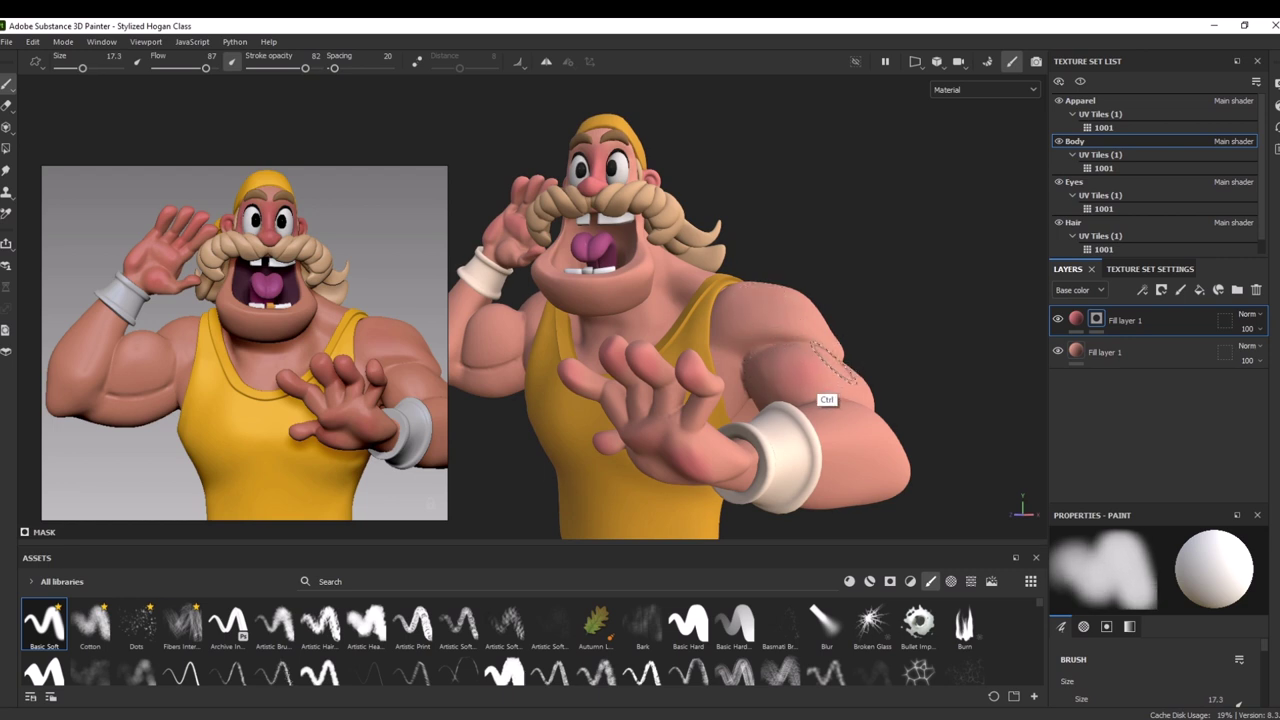
ctrl+right_drag(778, 365, 808, 365)
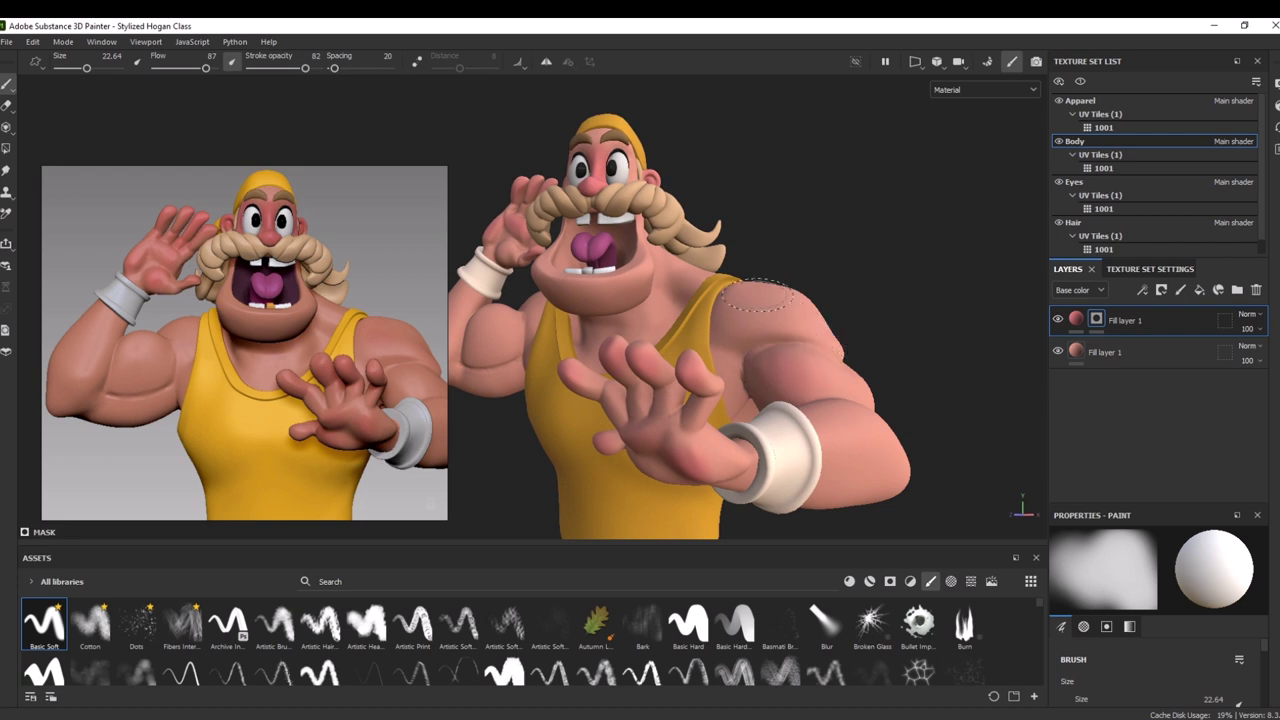
mouse_move(948, 366)
ctrl+alt+mouse_down()
mouse_move(993, 346)
mouse_move(880, 350)
ctrl+alt+mouse_up()
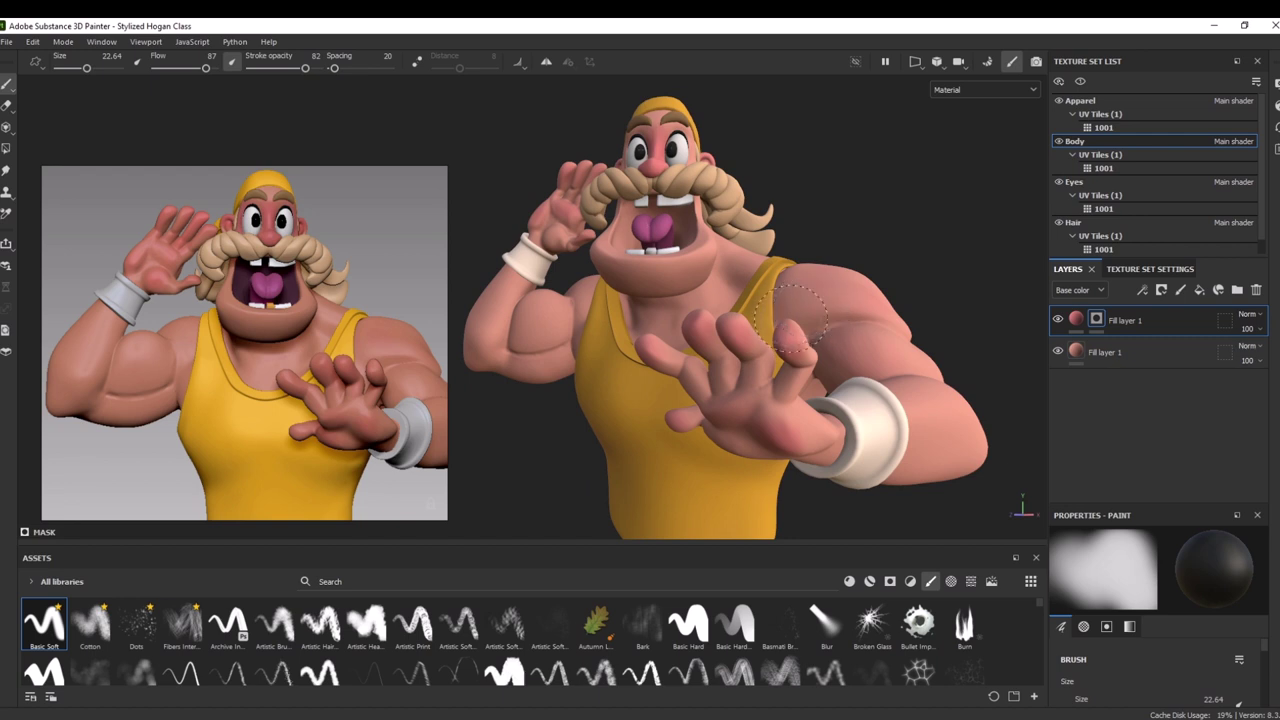
Add a fill layer to the Body, sample its base color from the reference's dark purple mouth interior, and add a black mask
click(1199, 290)
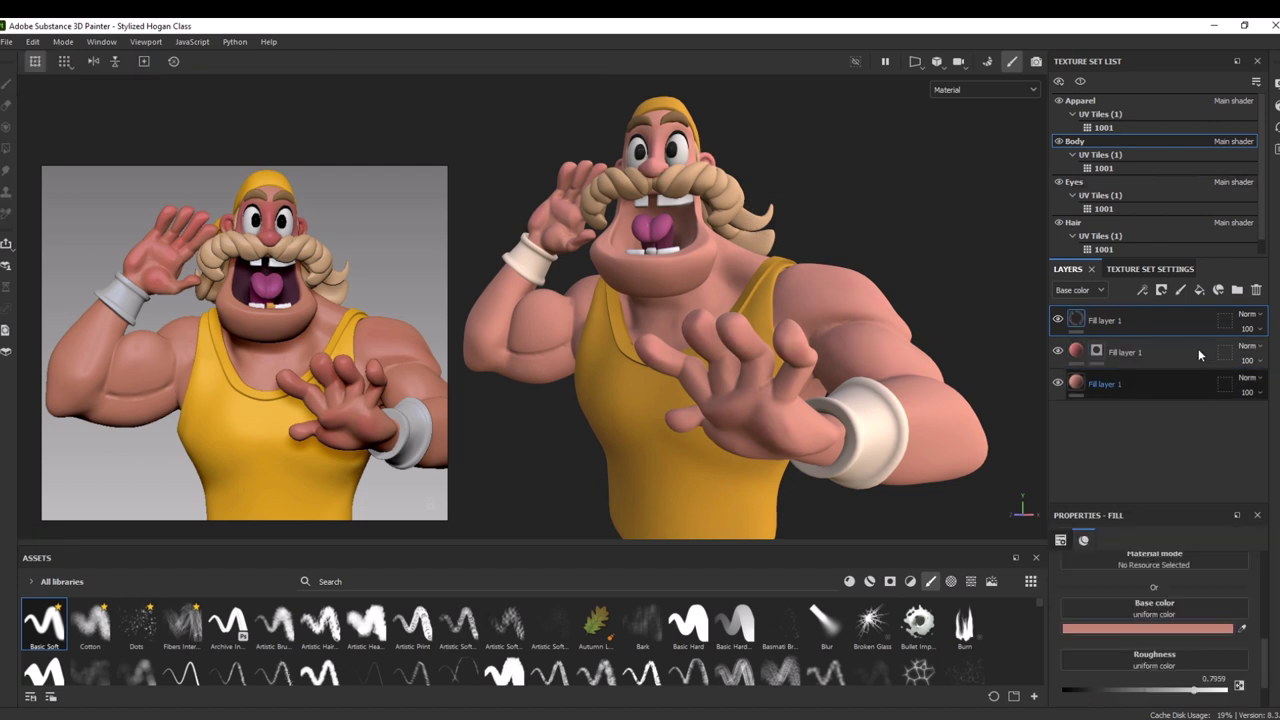
click(1242, 630)
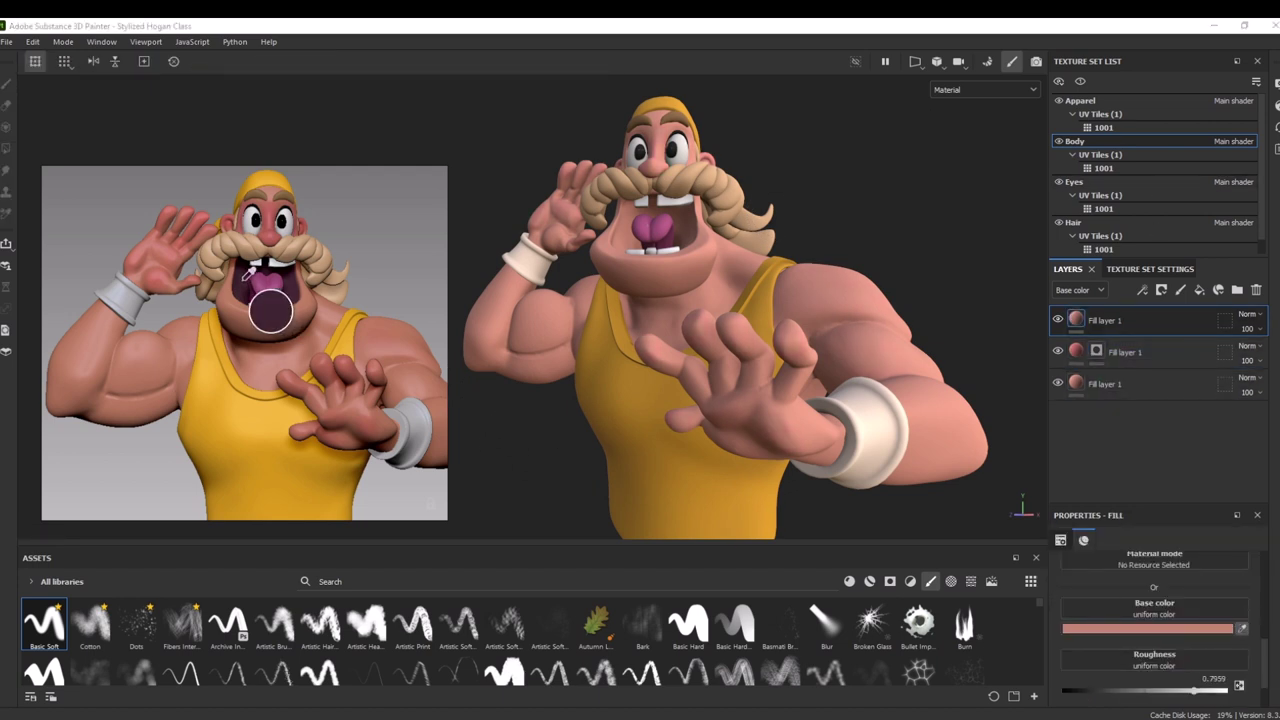
click(243, 285)
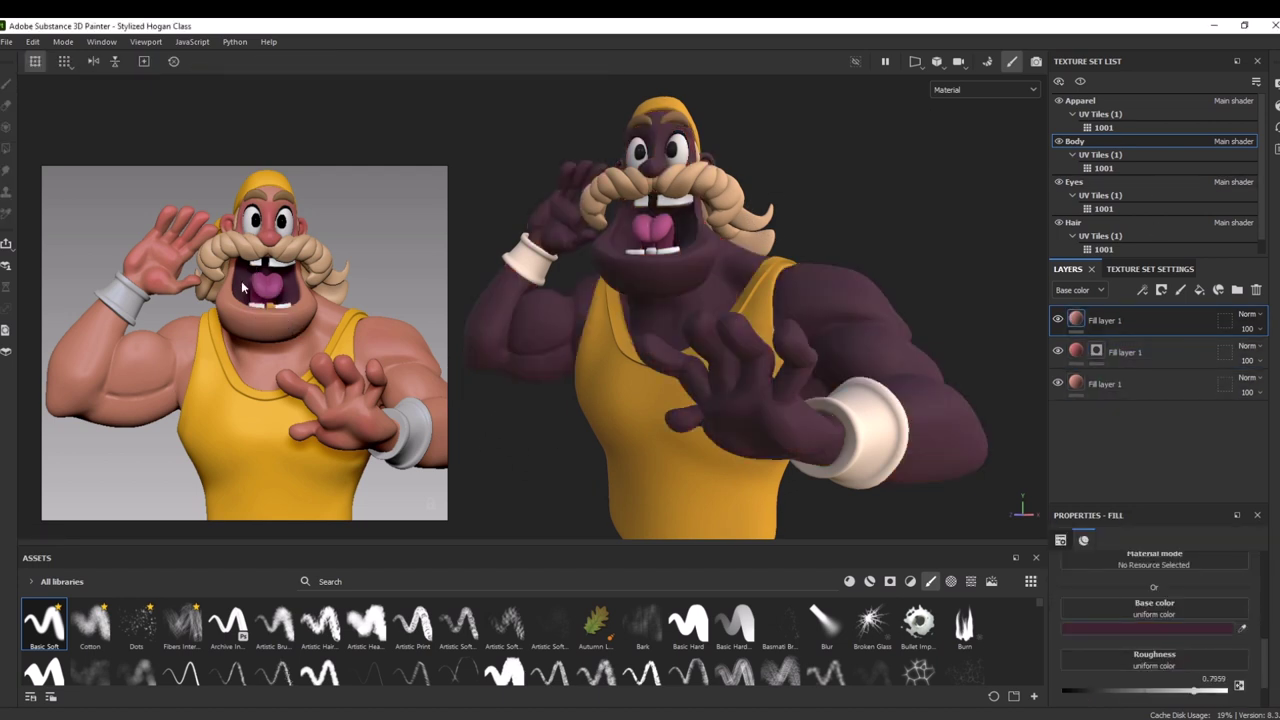
click(1161, 290)
click(1150, 314)
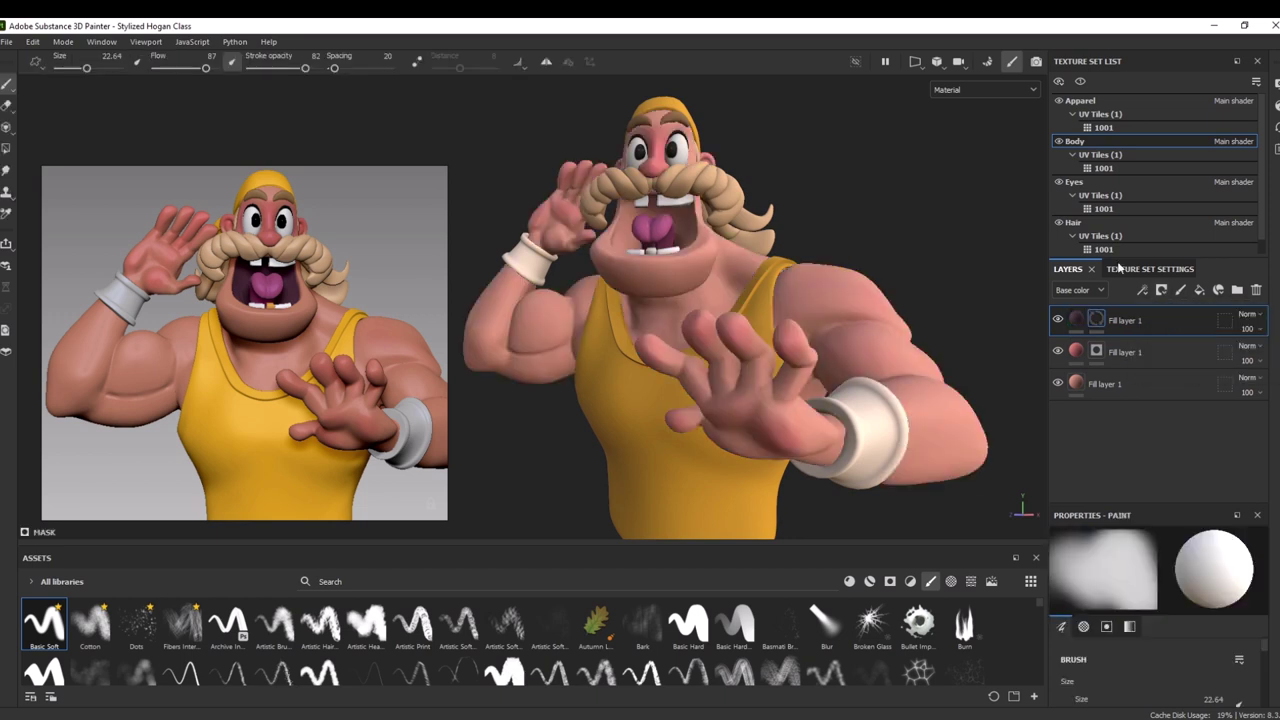
Hide the Apparel, Eyes and Hair texture sets to expose the mouth cavity, and choose the Basic Hard brush
click(1059, 101)
click(1059, 182)
click(1059, 222)
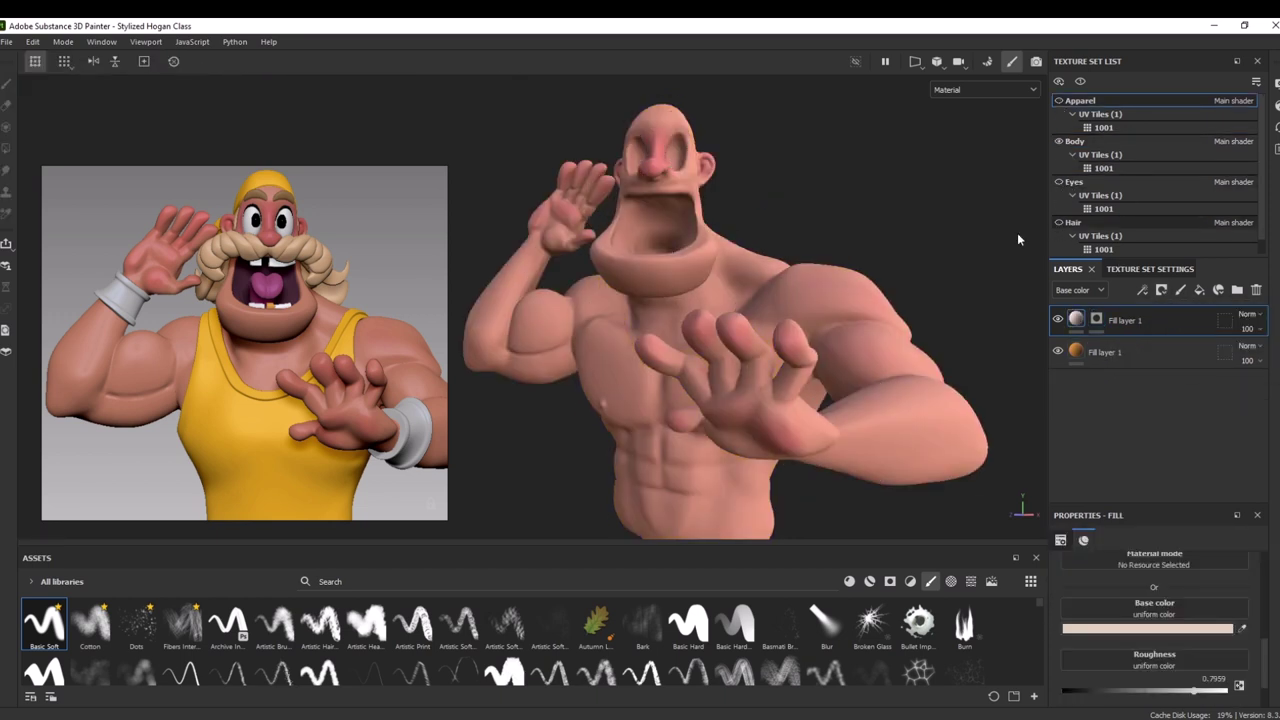
scroll(800, 330, up, 5)
alt+right_drag(761, 348, 848, 288)
alt+middle_drag(848, 288, 840, 295)
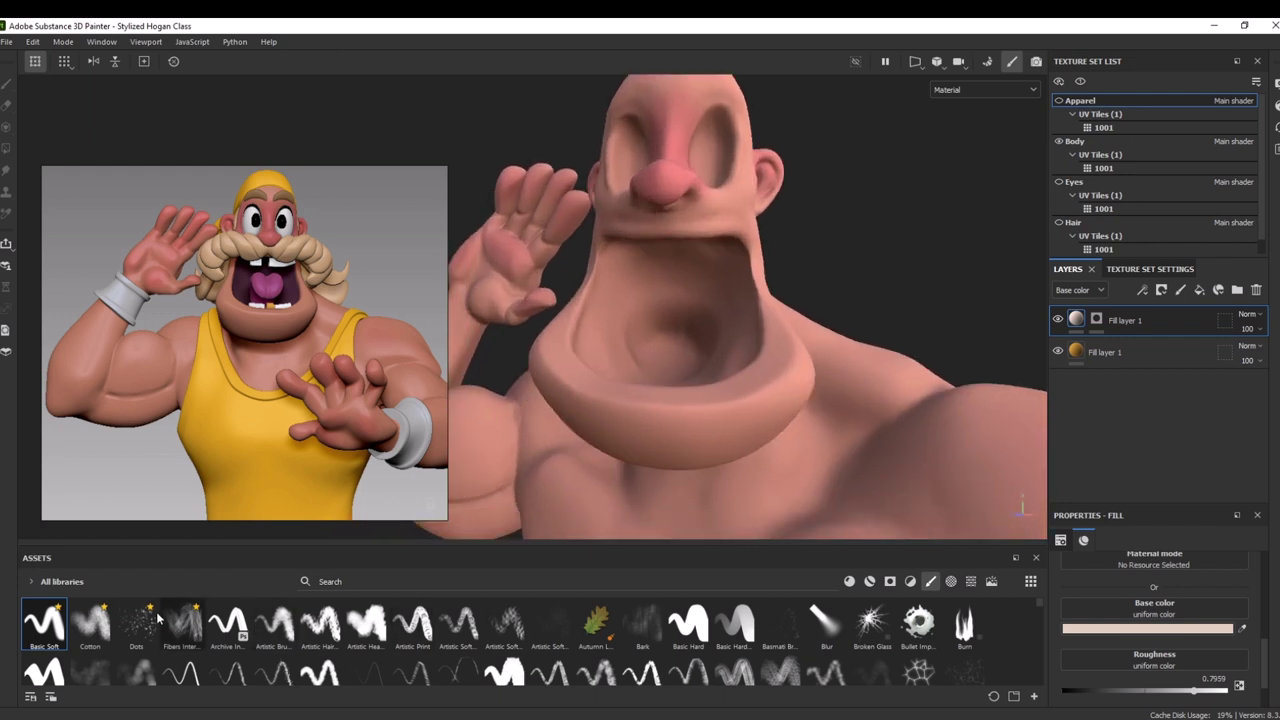
click(688, 622)
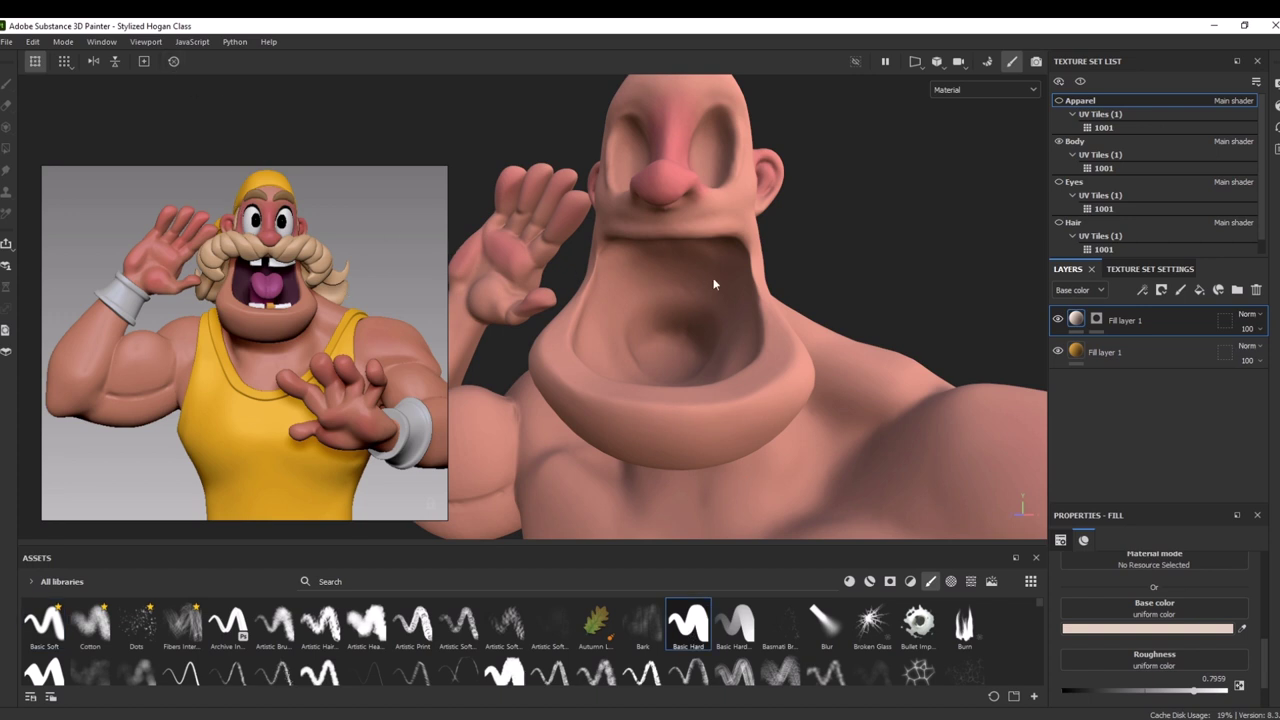
click(1096, 319)
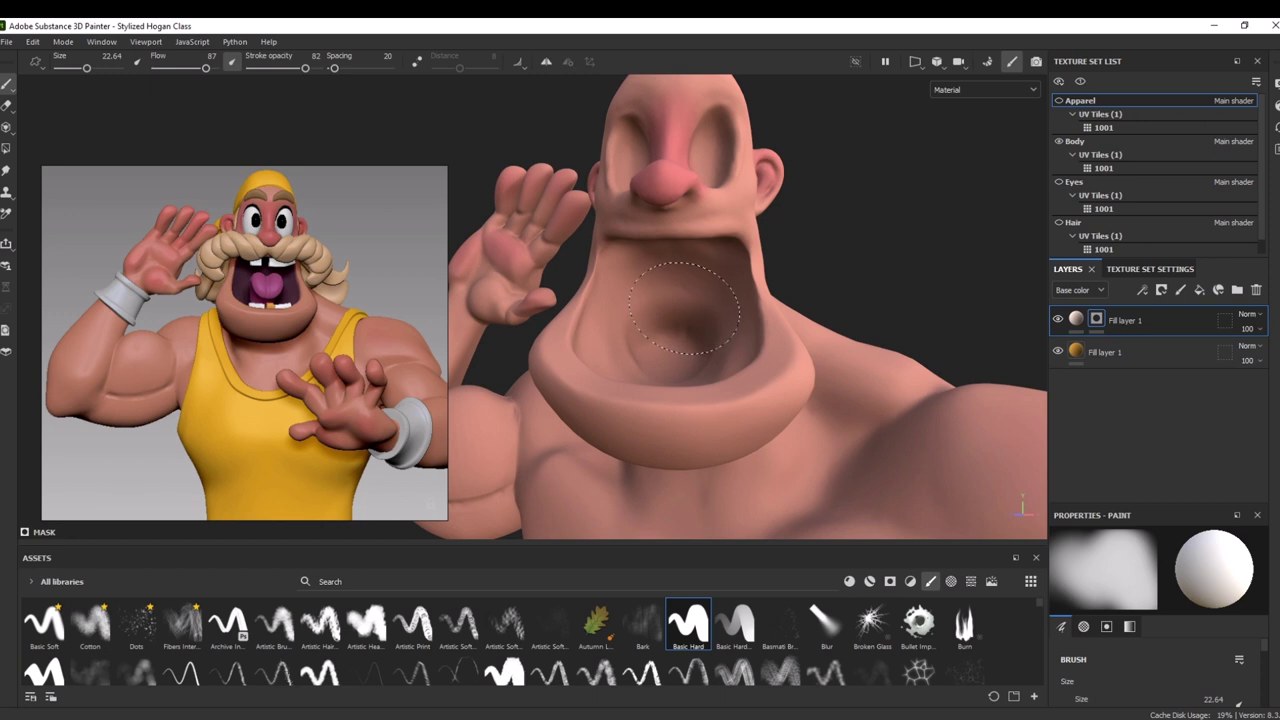
click(1077, 321)
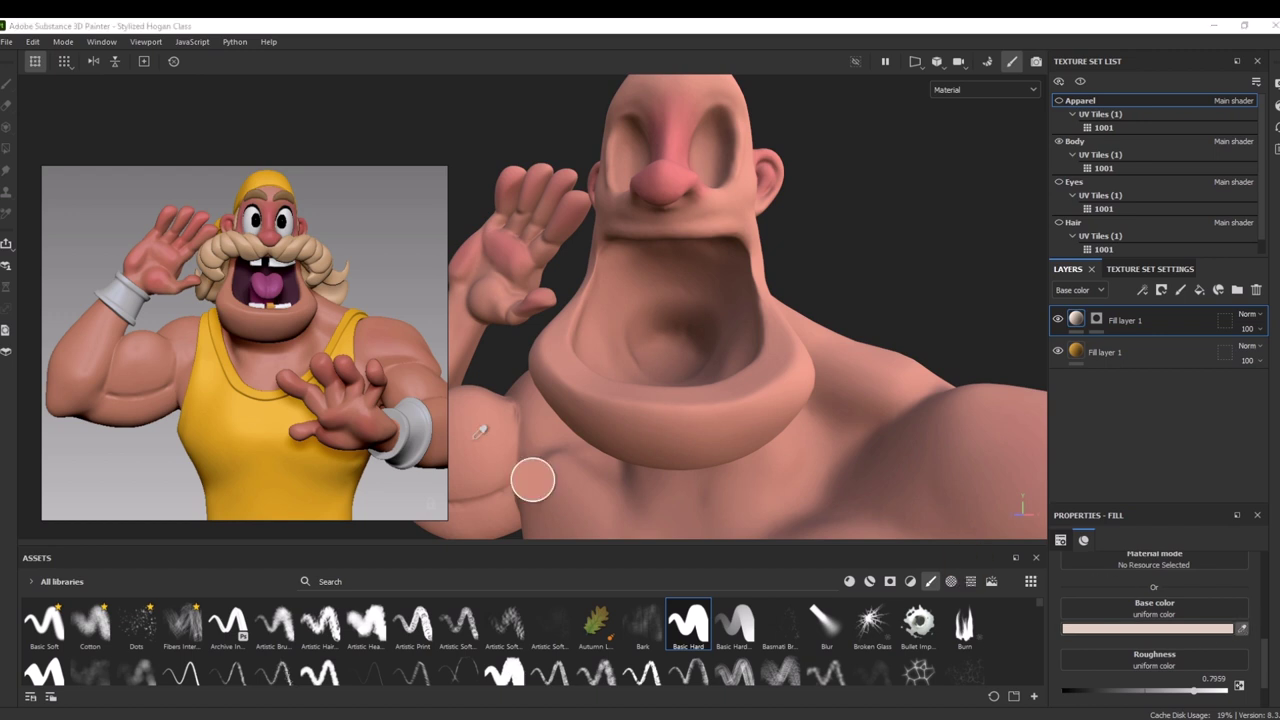
click(269, 301)
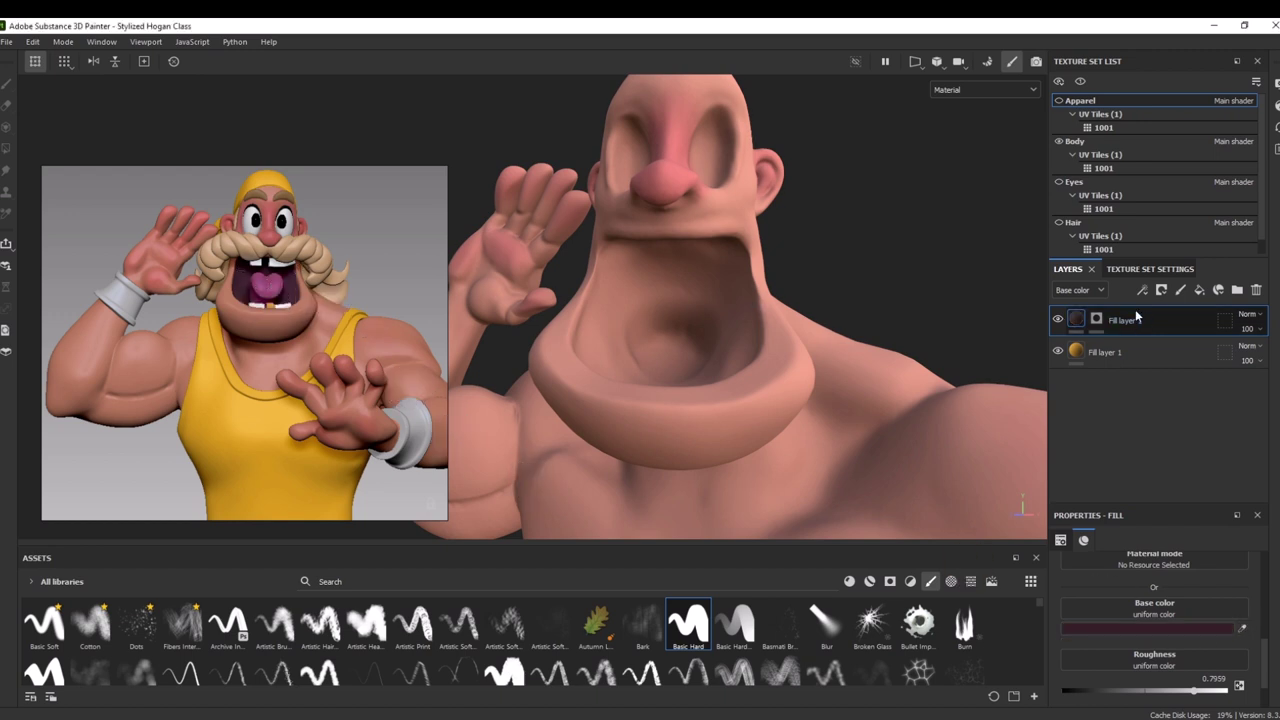
click(1096, 322)
key(1)
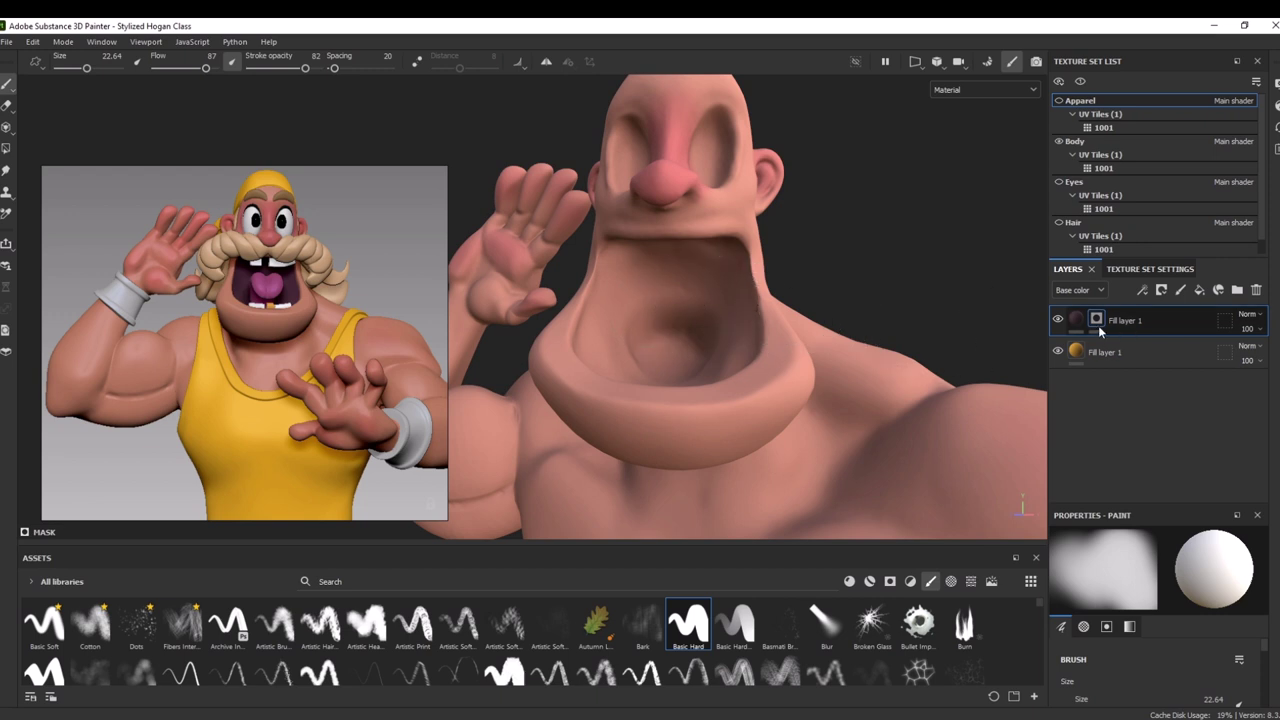
right_click(1098, 323)
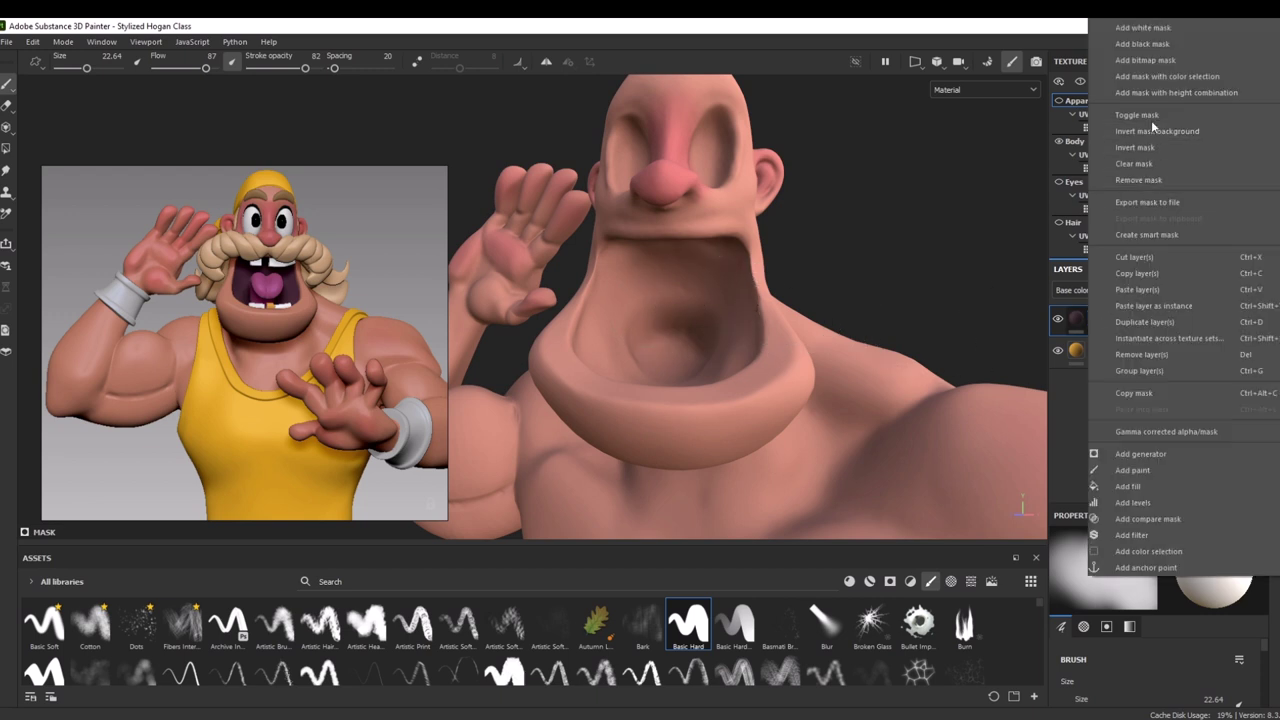
click(1152, 43)
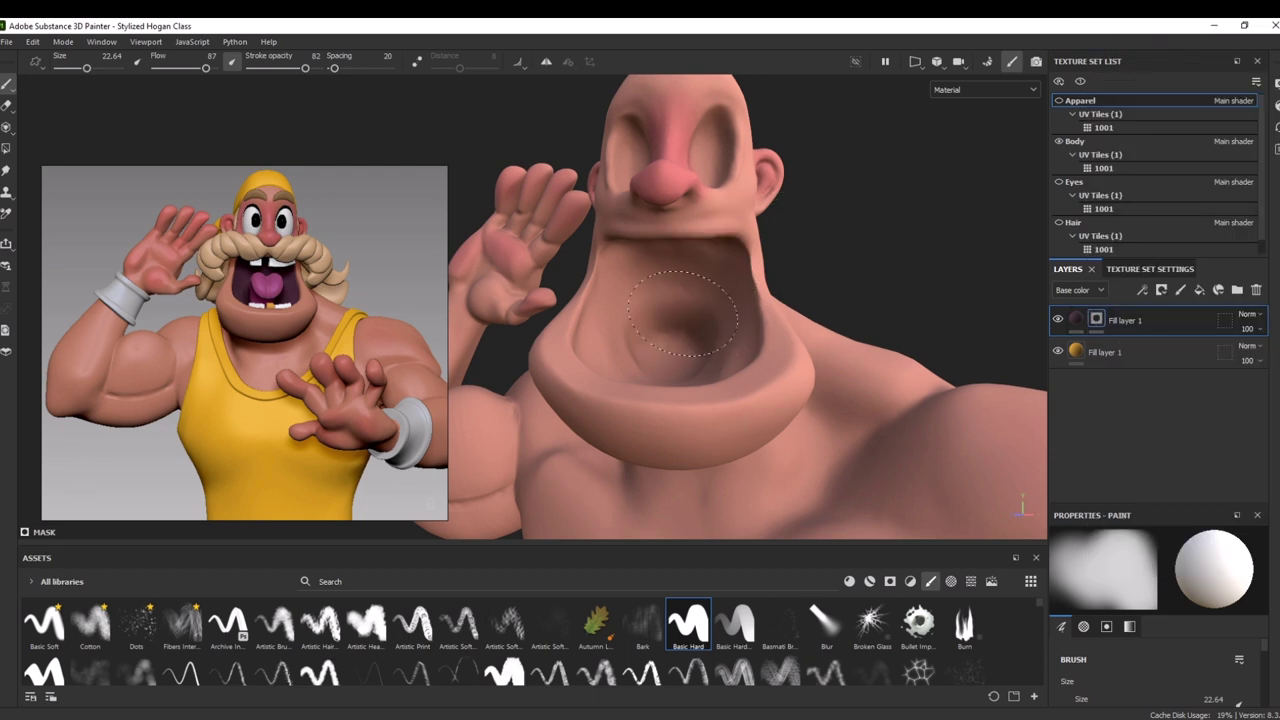
click(1076, 320)
click(1097, 320)
click(1060, 317)
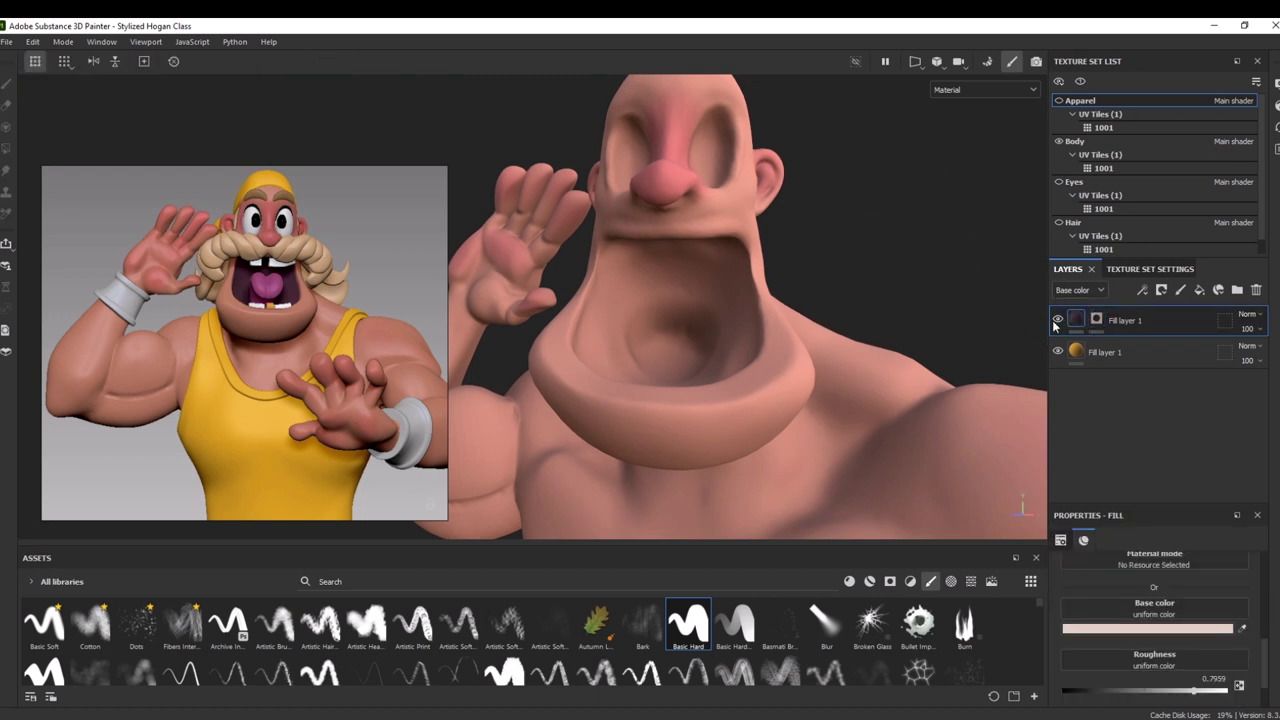
Activate the Body texture set and paint the dark purple fill's mask over the back and center of the mouth cavity
click(1075, 143)
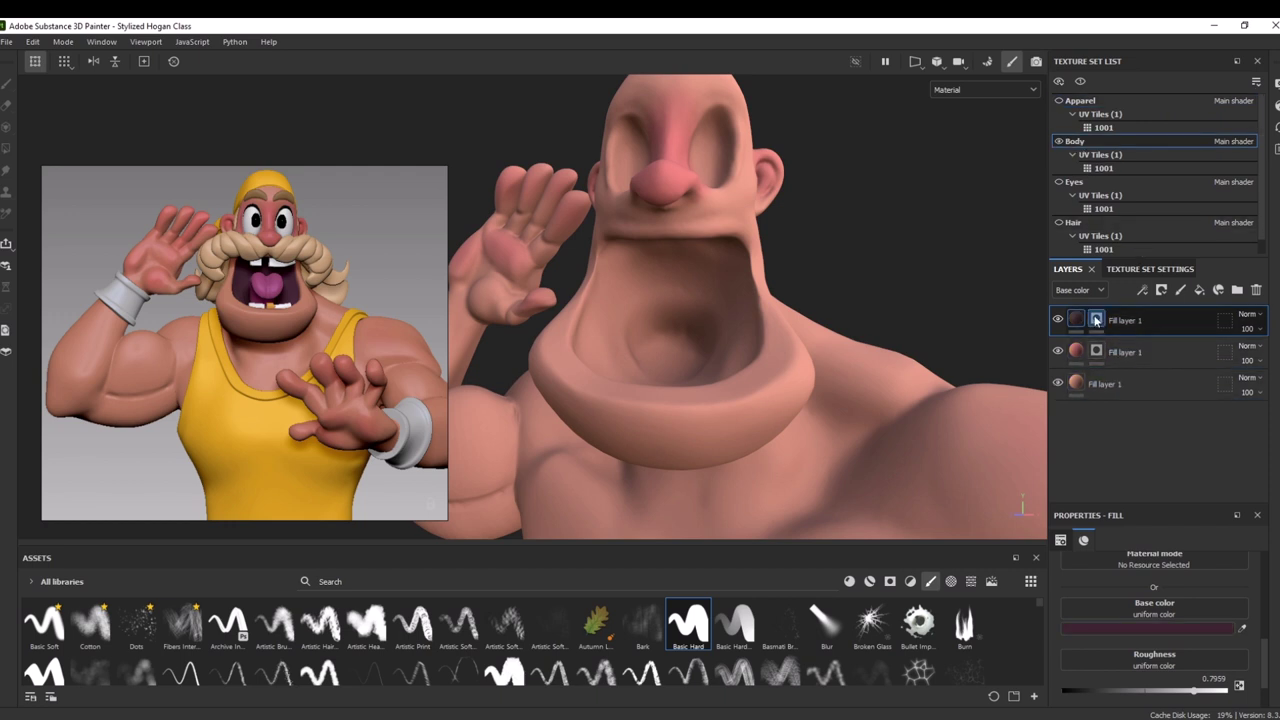
click(1096, 320)
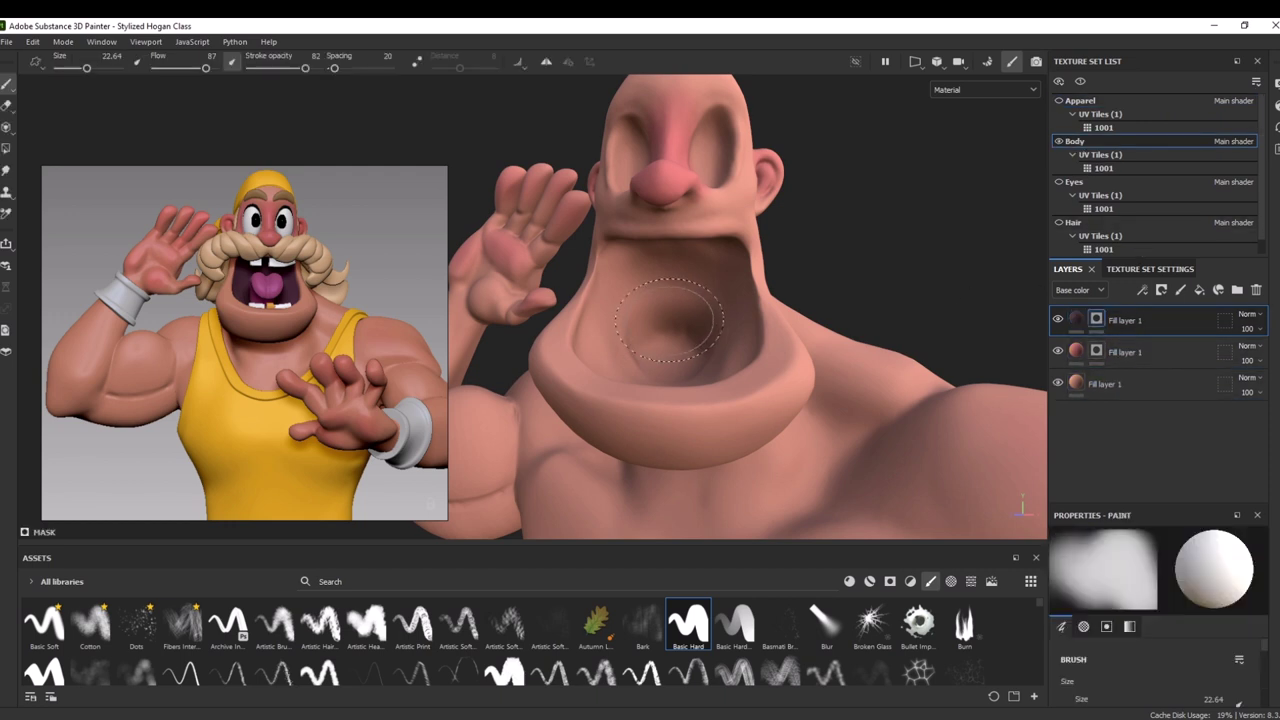
drag(690, 305, 655, 318)
alt+drag(849, 243, 829, 243)
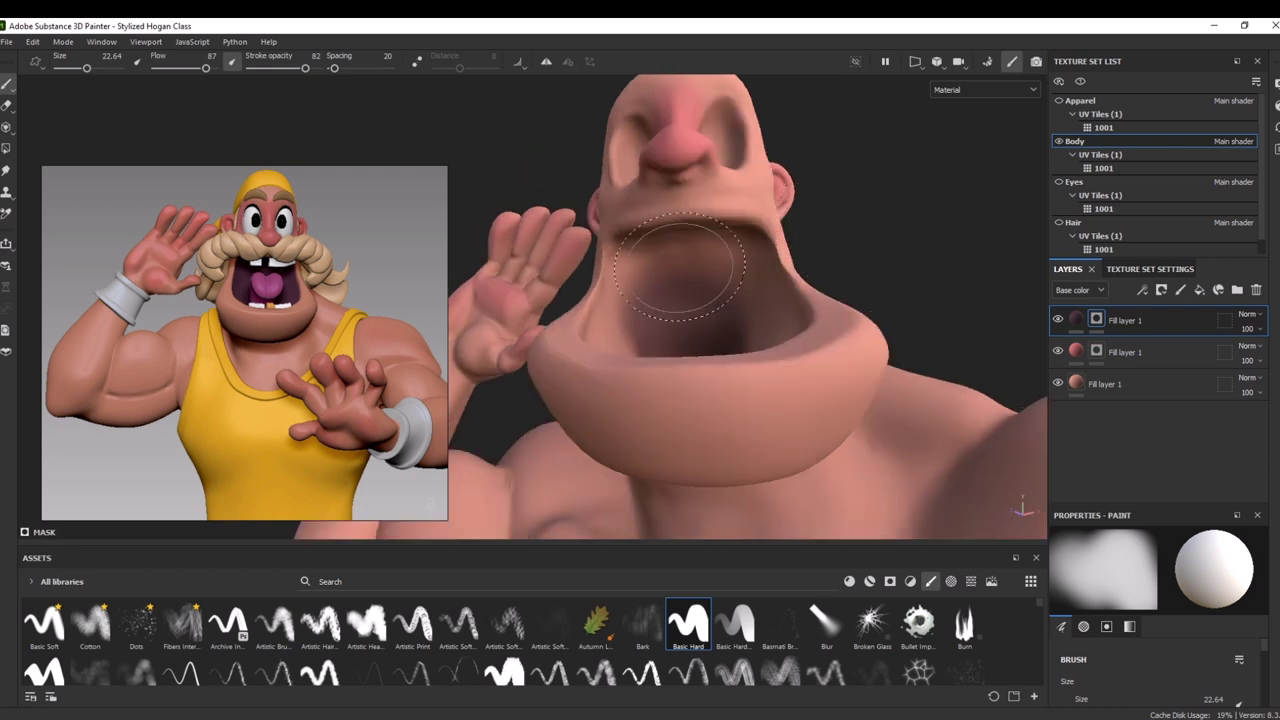
drag(696, 268, 665, 287)
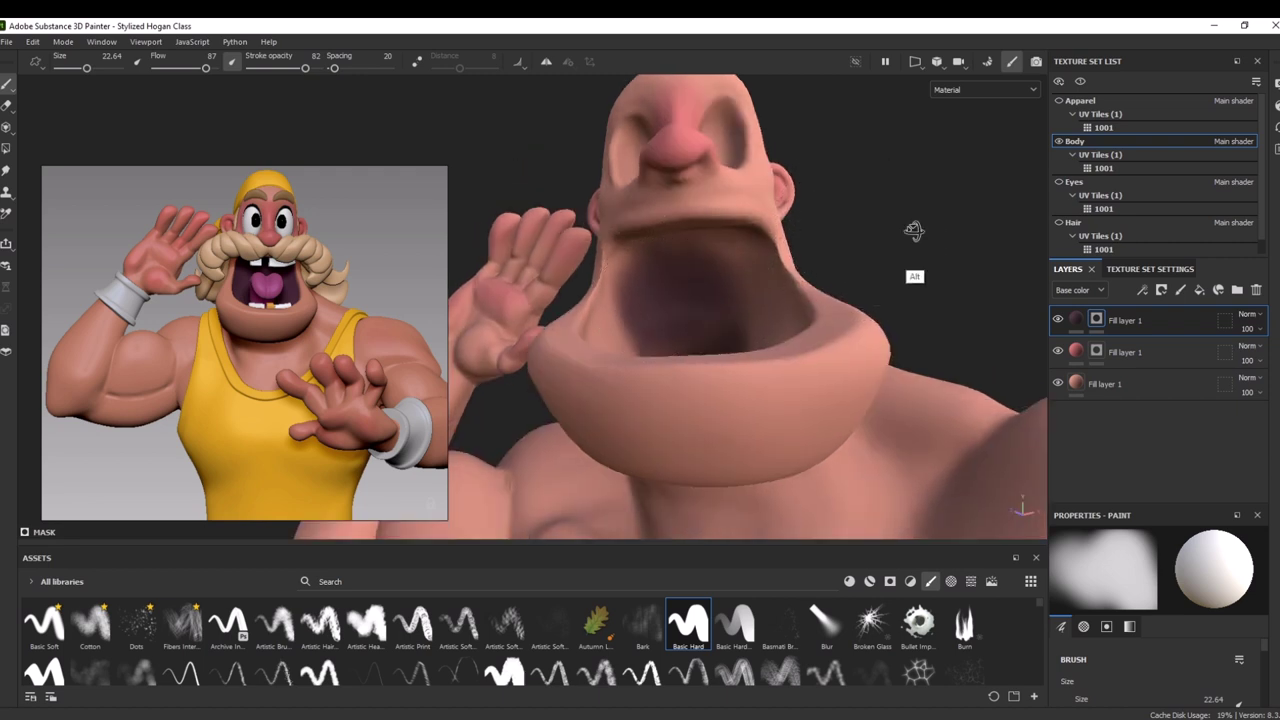
alt+drag(915, 234, 920, 276)
mouse_move(700, 295)
mouse_down()
mouse_move(688, 320)
mouse_move(707, 338)
mouse_move(682, 350)
mouse_move(700, 366)
mouse_up()
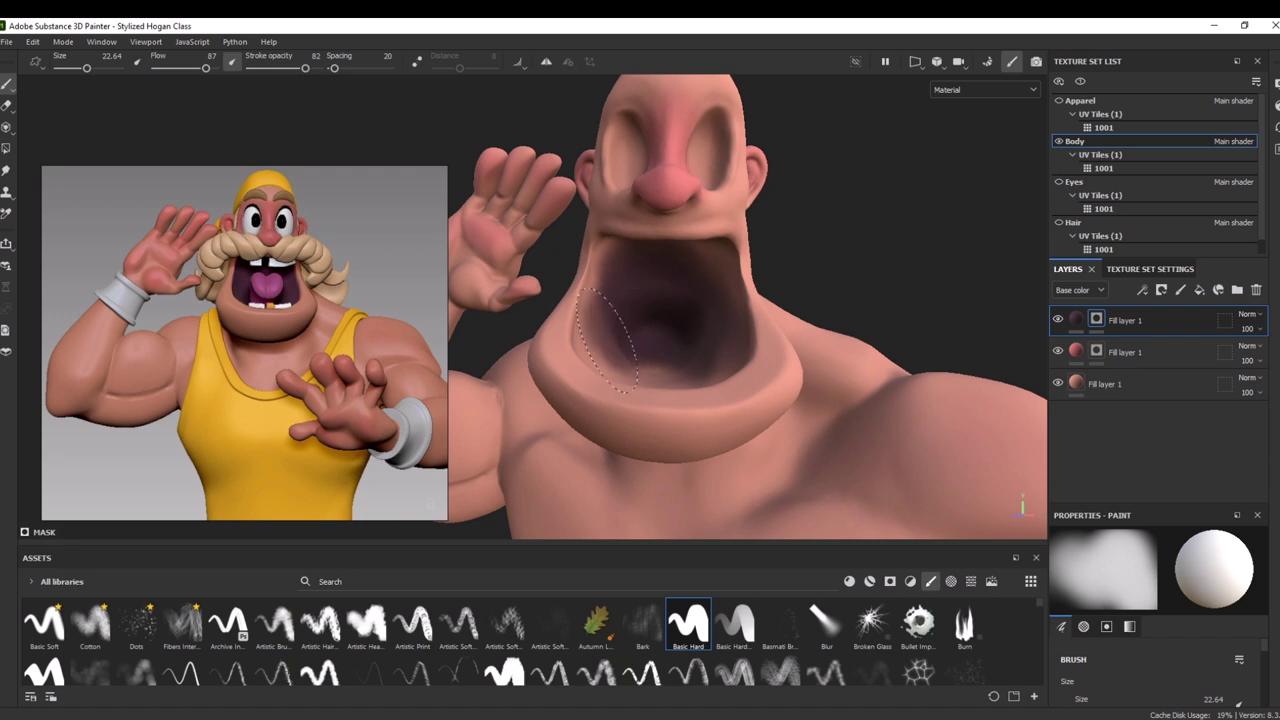
Extend the dark purple fill's mask over the roof, side walls and floor of the mouth up to the lips
mouse_move(851, 280)
alt+mouse_down()
mouse_move(889, 229)
mouse_move(851, 223)
alt+mouse_up()
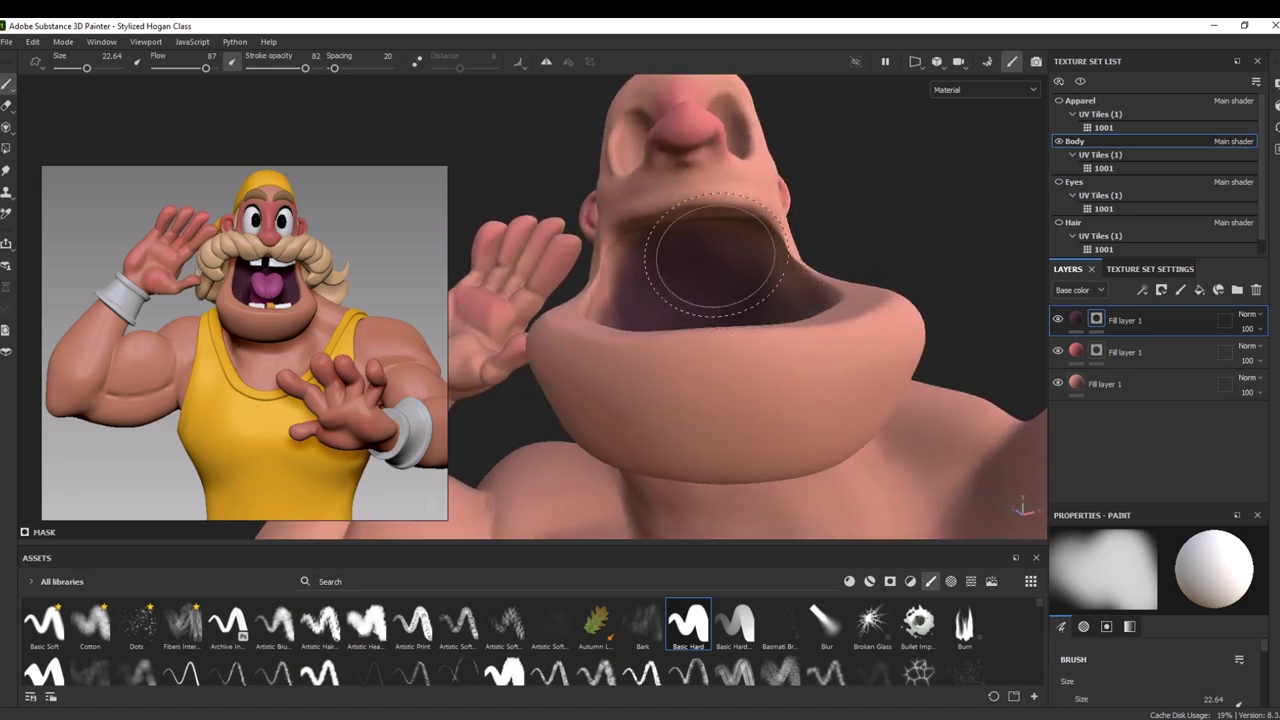
alt+drag(700, 255, 957, 268)
mouse_move(676, 311)
mouse_down()
mouse_move(634, 343)
mouse_move(604, 324)
mouse_up()
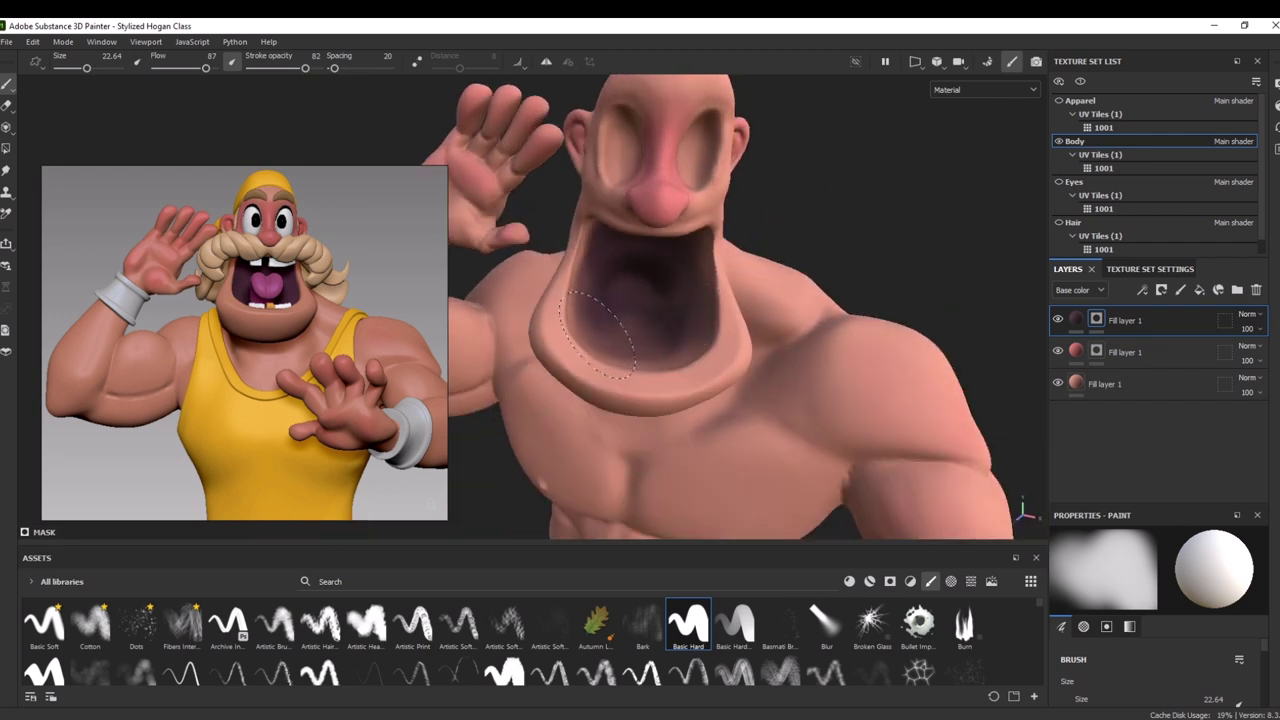
alt+drag(854, 198, 866, 158)
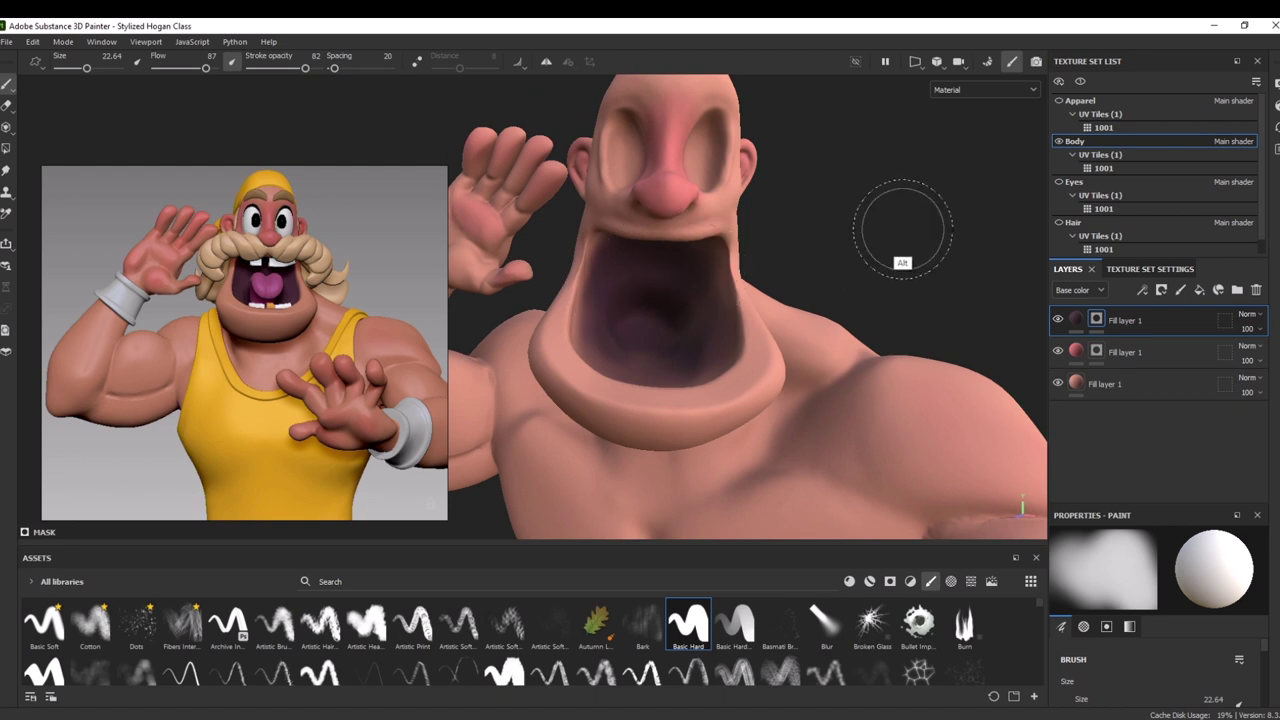
alt+drag(900, 263, 797, 194)
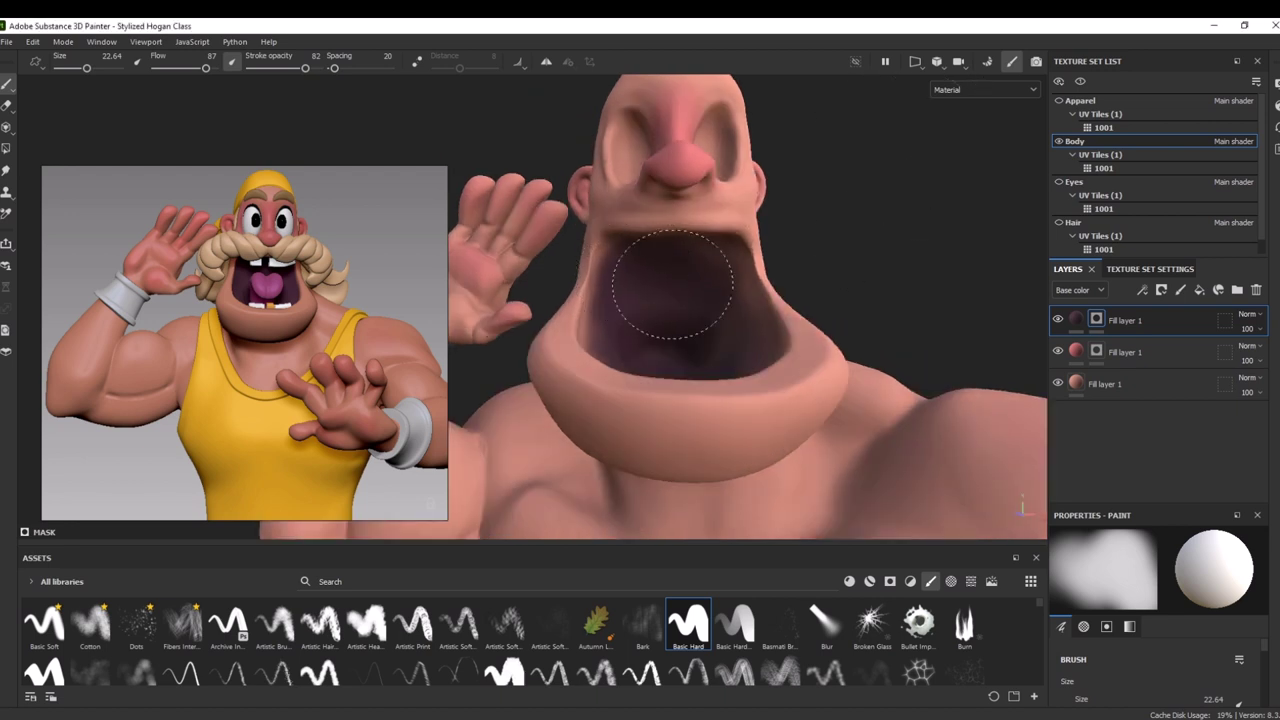
mouse_move(892, 260)
alt+mouse_down()
mouse_move(895, 318)
mouse_move(673, 320)
mouse_move(849, 214)
mouse_move(632, 300)
alt+mouse_up()
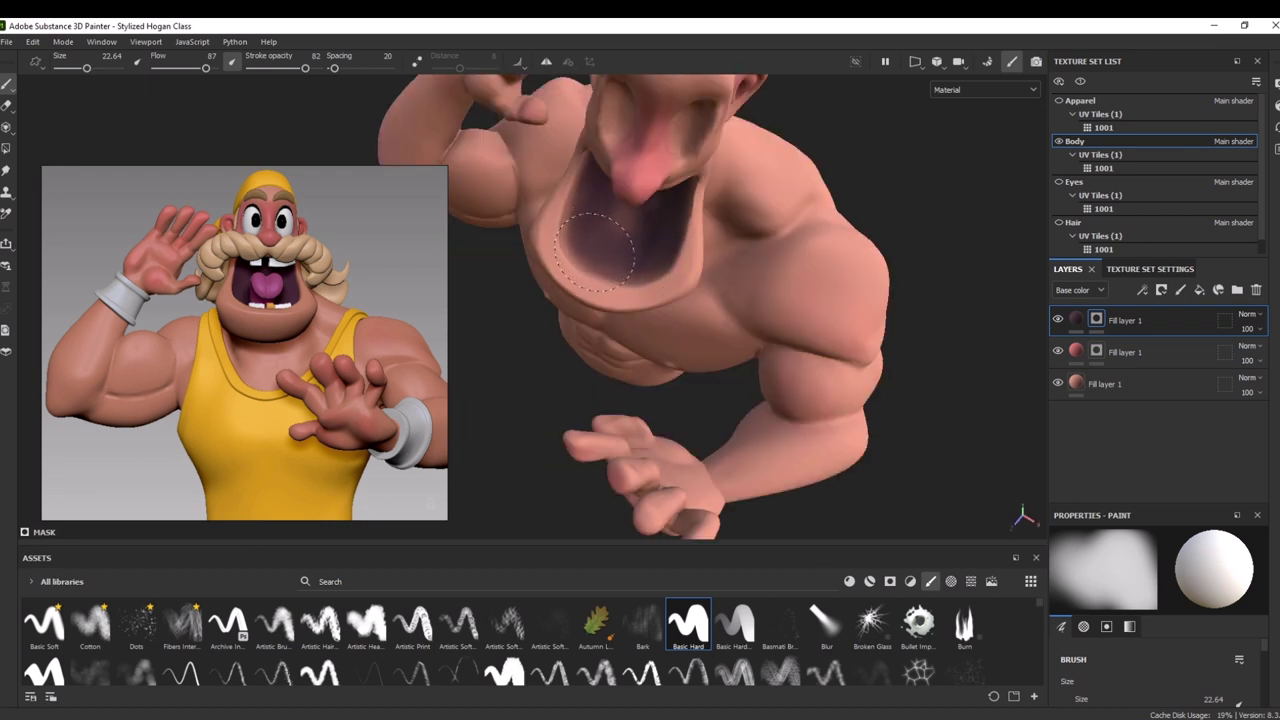
mouse_move(595, 252)
mouse_down()
mouse_move(597, 217)
mouse_move(674, 280)
mouse_up()
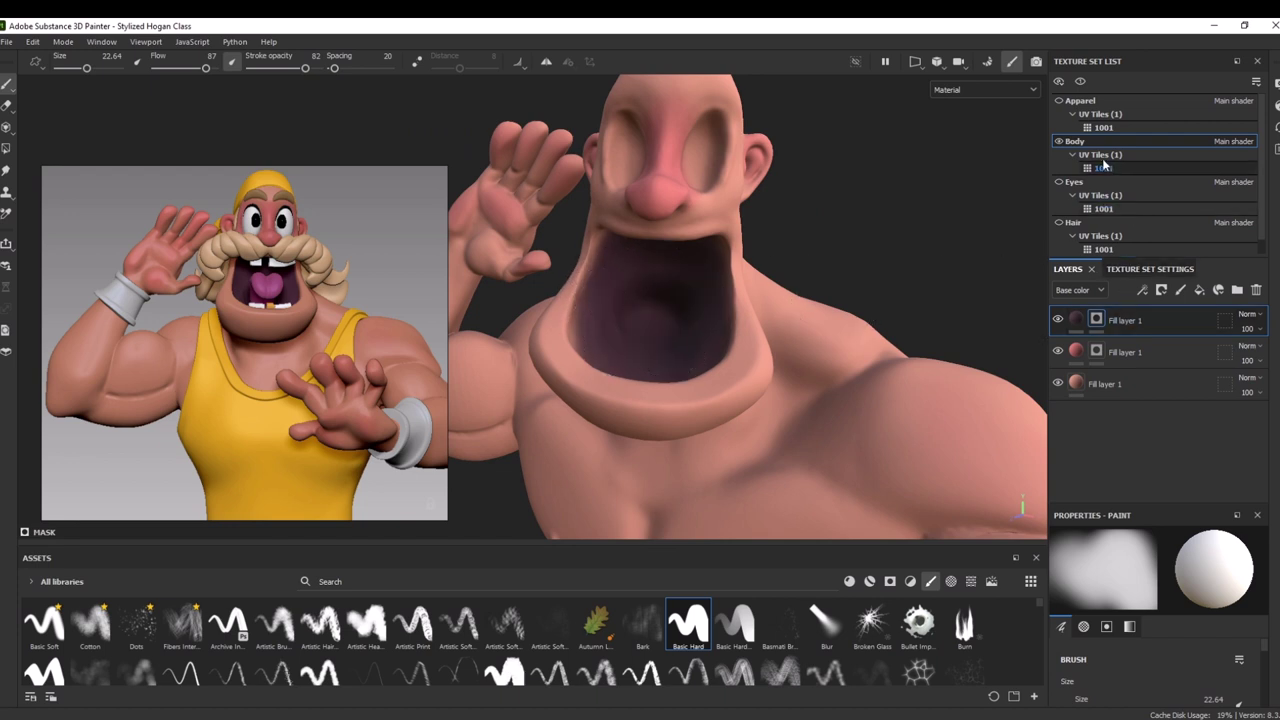
Show the Apparel, Eyes and Hair texture sets again and frame the face
click(1059, 101)
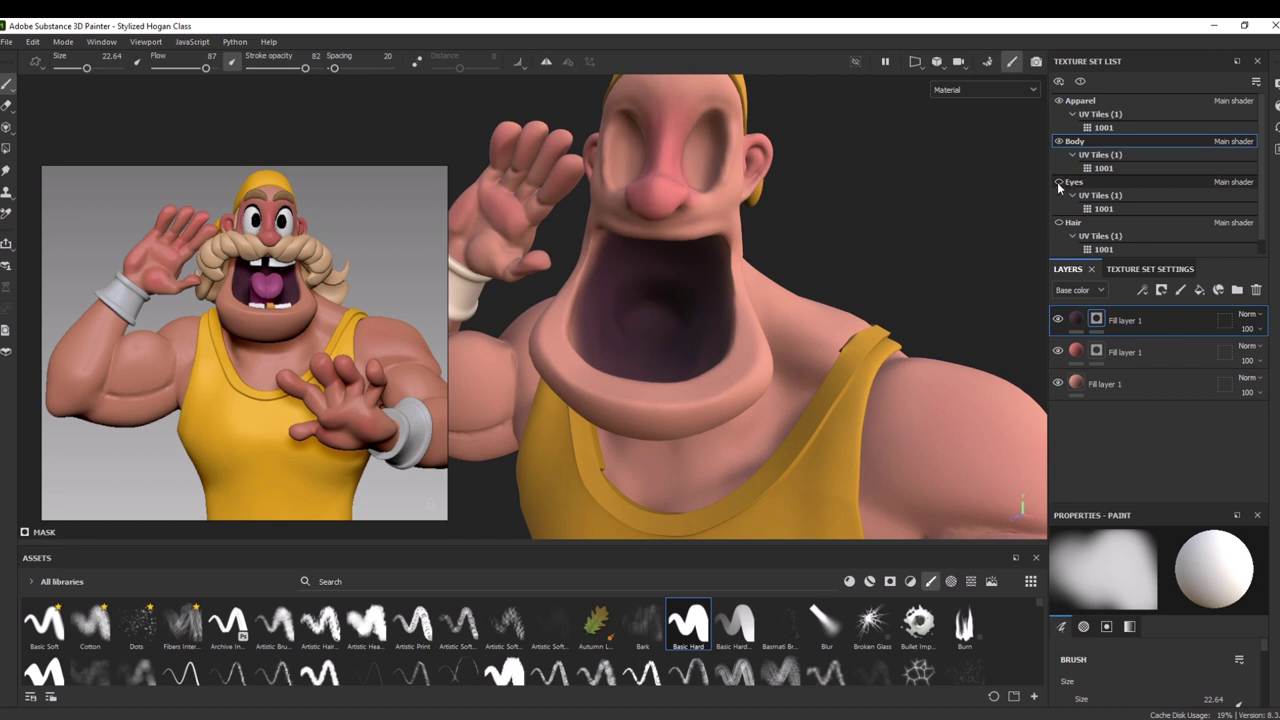
click(1059, 182)
click(1059, 222)
scroll(905, 250, up, 3)
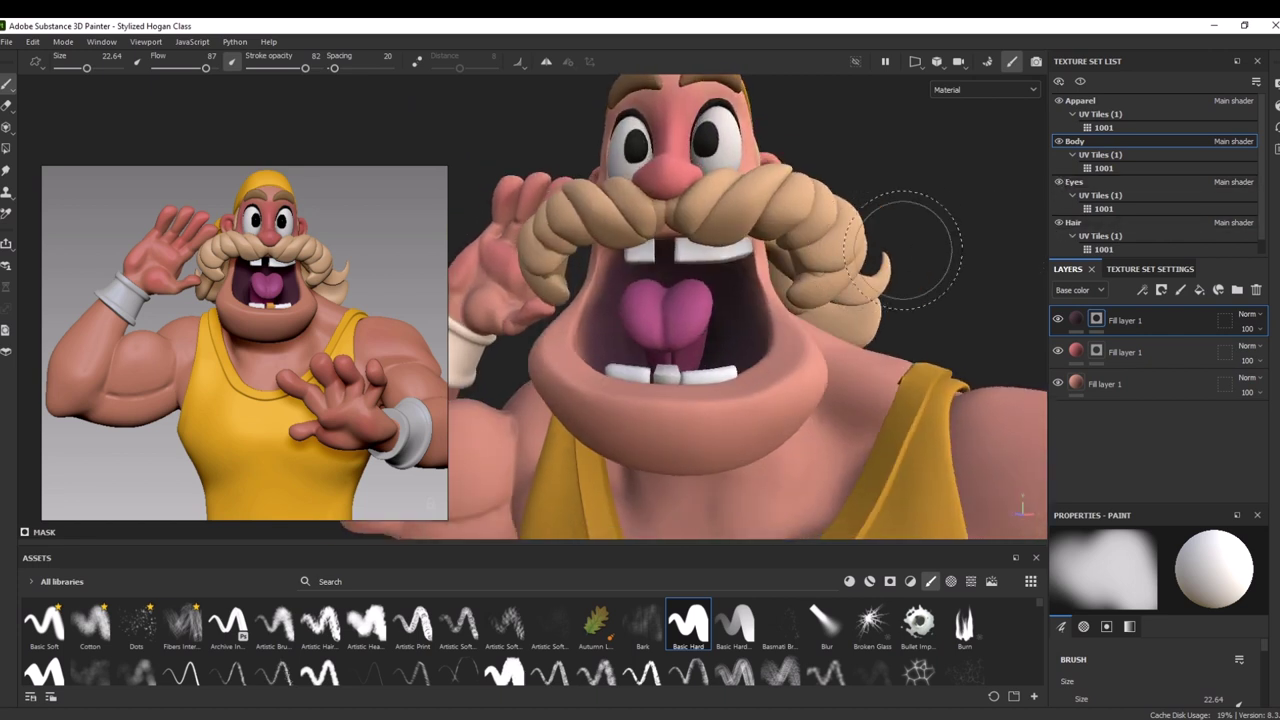
Reduce the brush size to 11.3 and paint the dark purple fill's mask along the mouth's inner edge on the raised hand's side
key(bracketleft)
key(bracketleft)
key(bracketleft)
key(bracketleft)
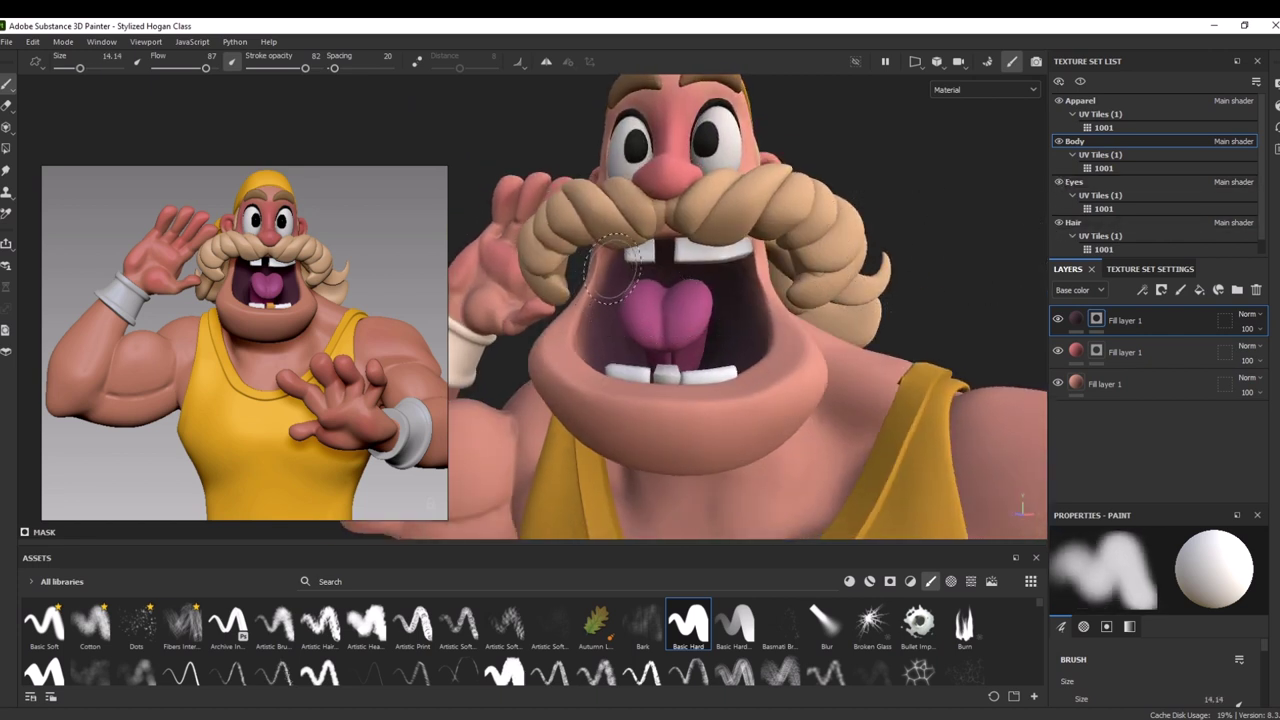
key(bracketleft)
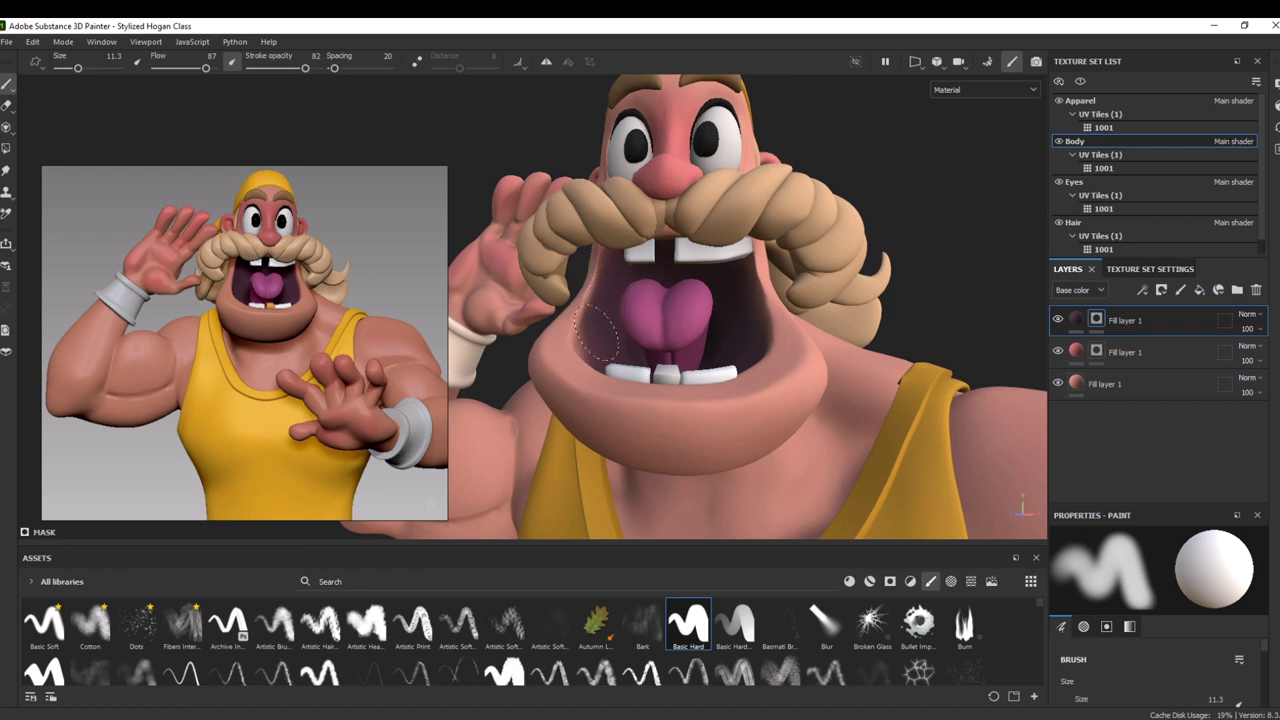
Examine the painted mouth interior from several angles and compare the whole character with the reference
alt+drag(850, 265, 800, 330)
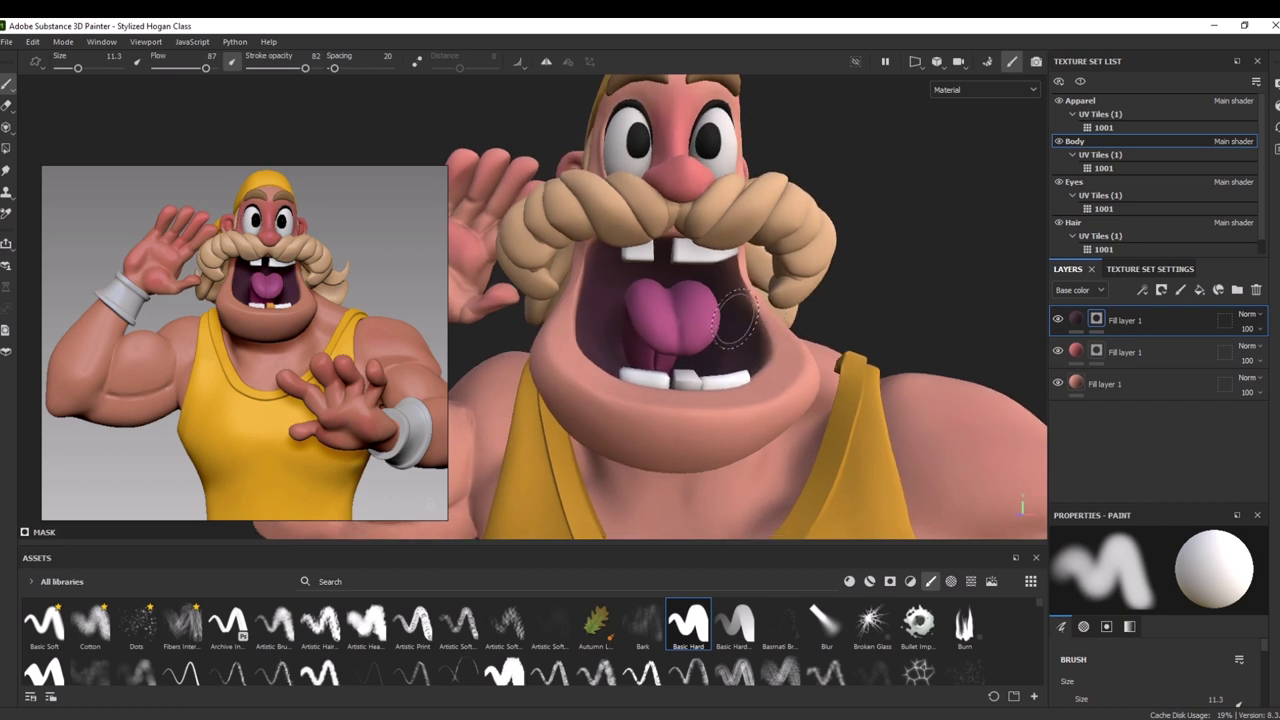
alt+right_drag(901, 357, 846, 169)
mouse_move(846, 169)
alt+mouse_down()
mouse_move(886, 337)
mouse_move(962, 261)
mouse_move(829, 258)
alt+mouse_up()
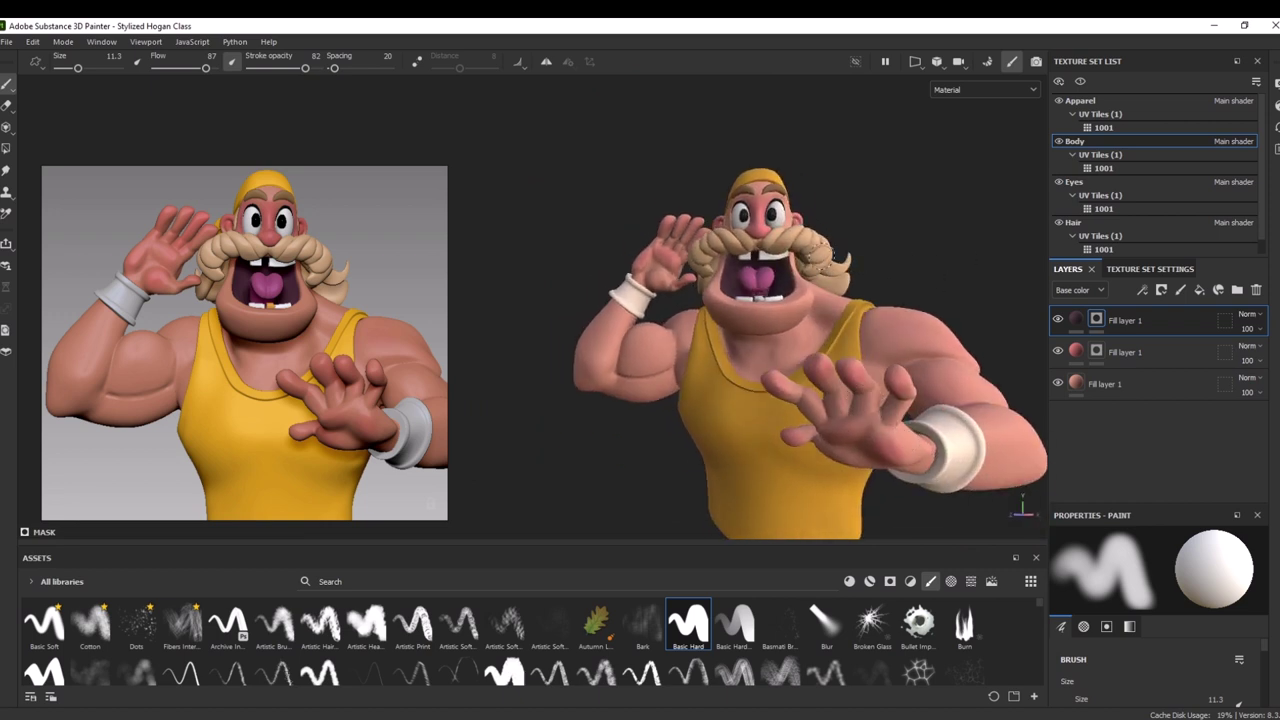
scroll(903, 191, up, 3)
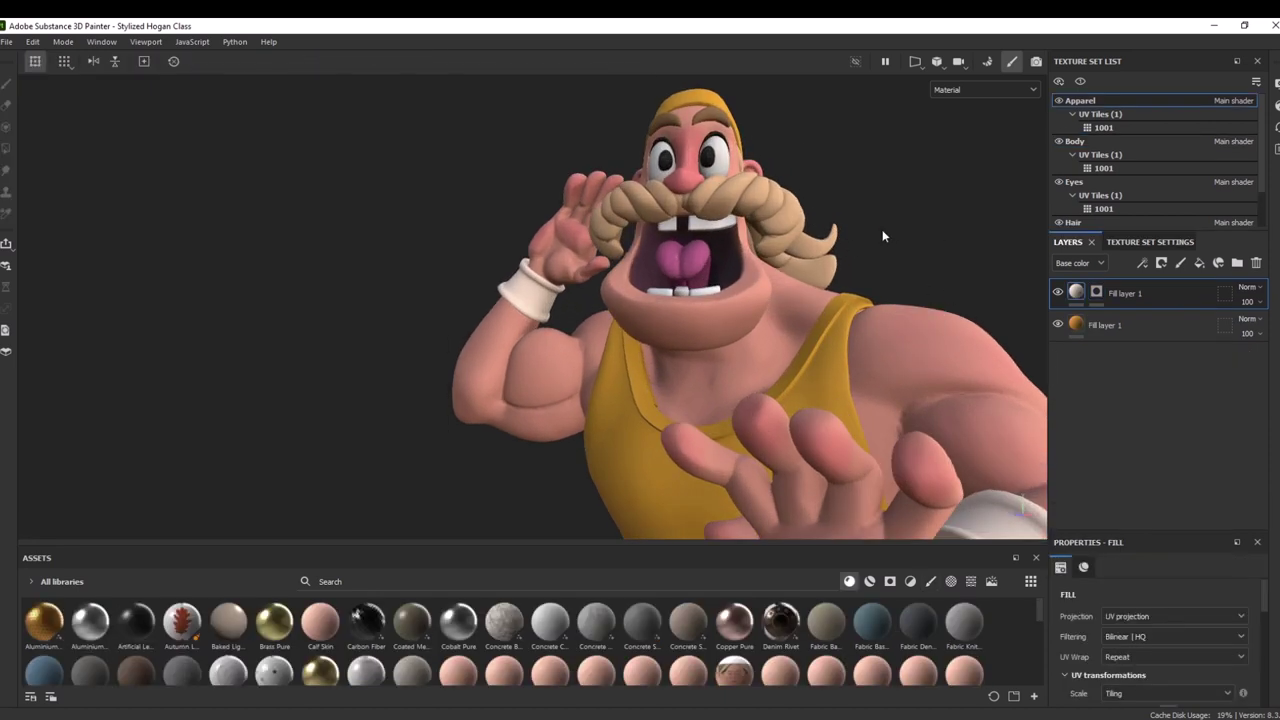
mouse_move(901, 238)
alt+right_down()
mouse_move(871, 246)
mouse_move(864, 204)
alt+right_up()
alt+drag(864, 204, 785, 205)
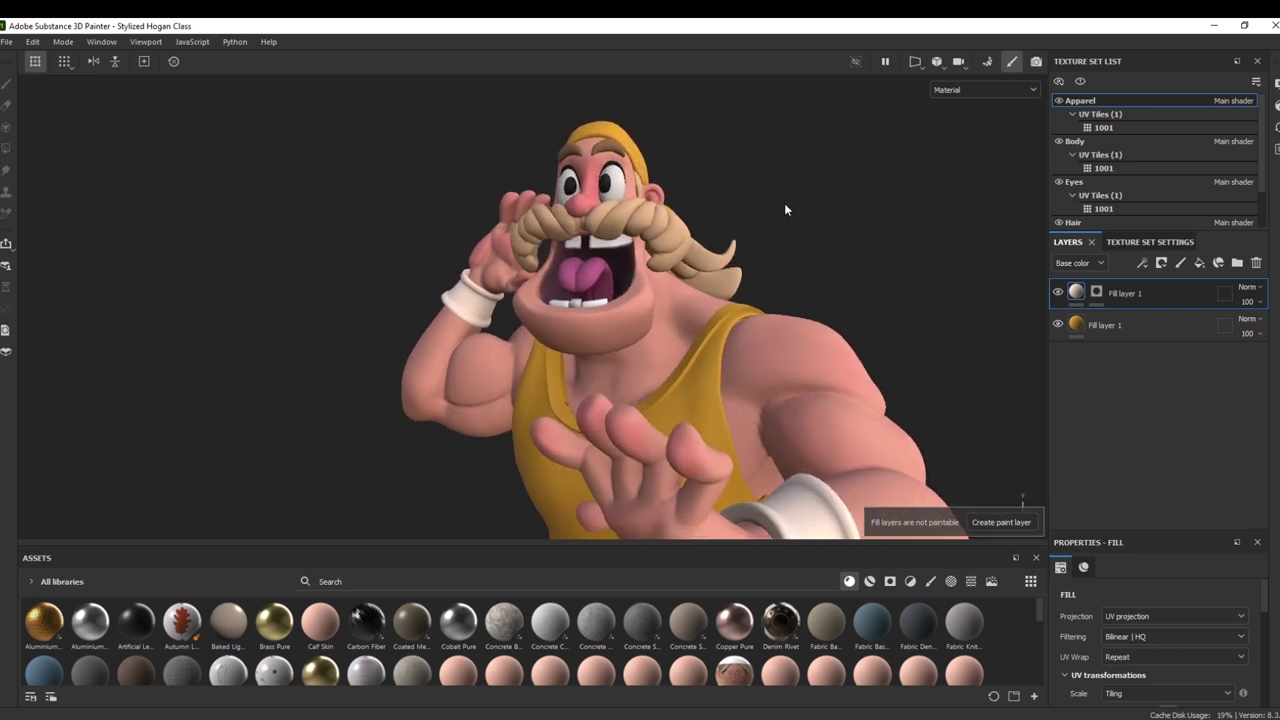
Activate the Hair texture set and paste a copy of its base blond fill at the top of the layer stack
click(1071, 223)
click(1115, 356)
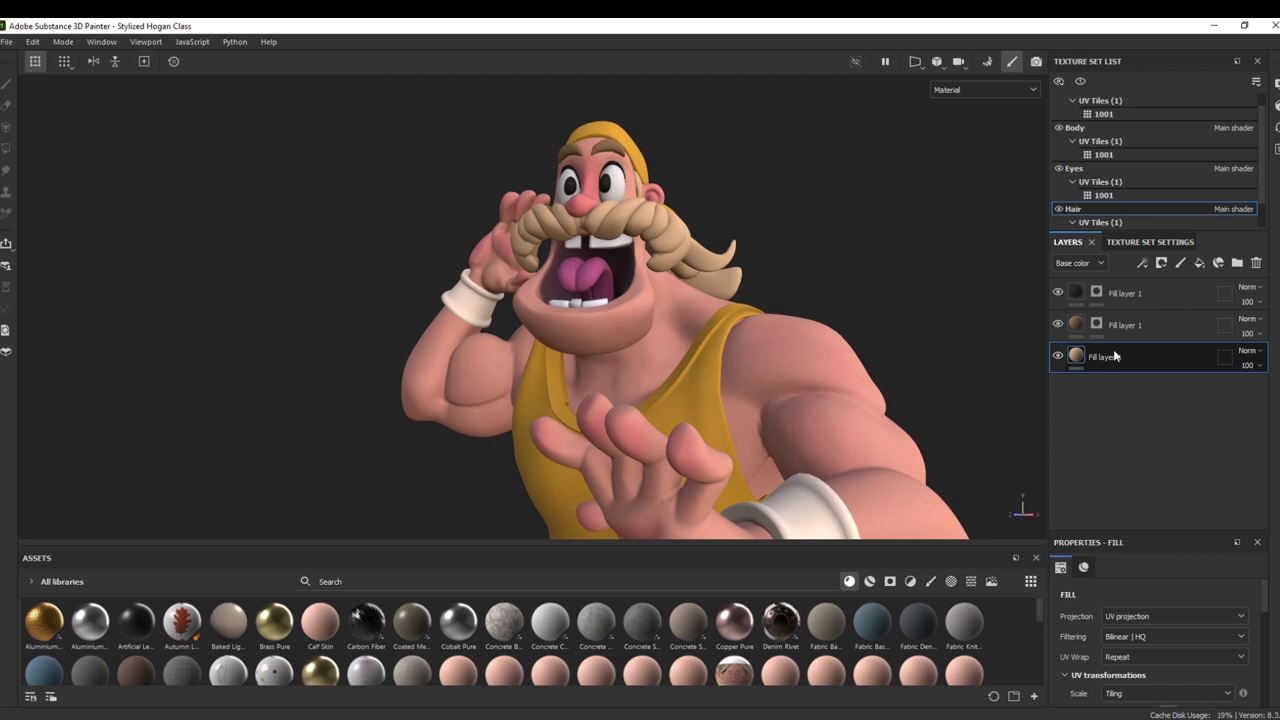
click(1116, 294)
key(ctrl+v)
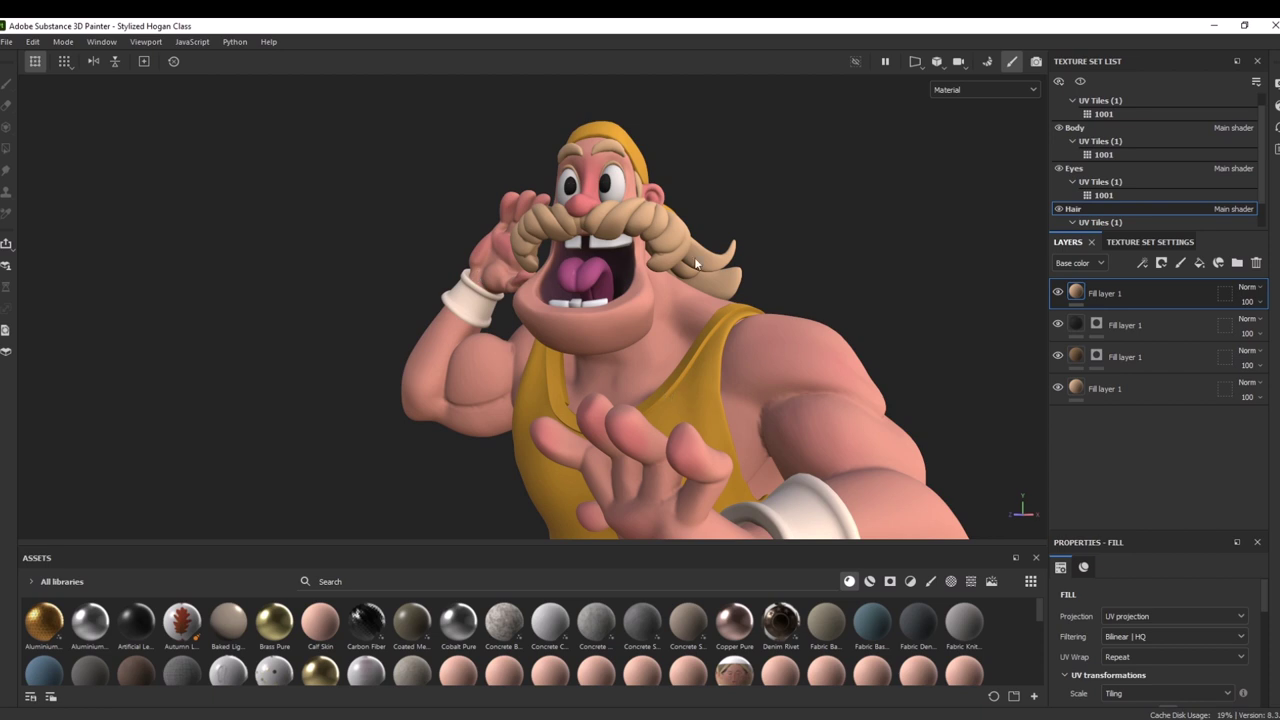
alt+drag(694, 257, 684, 199)
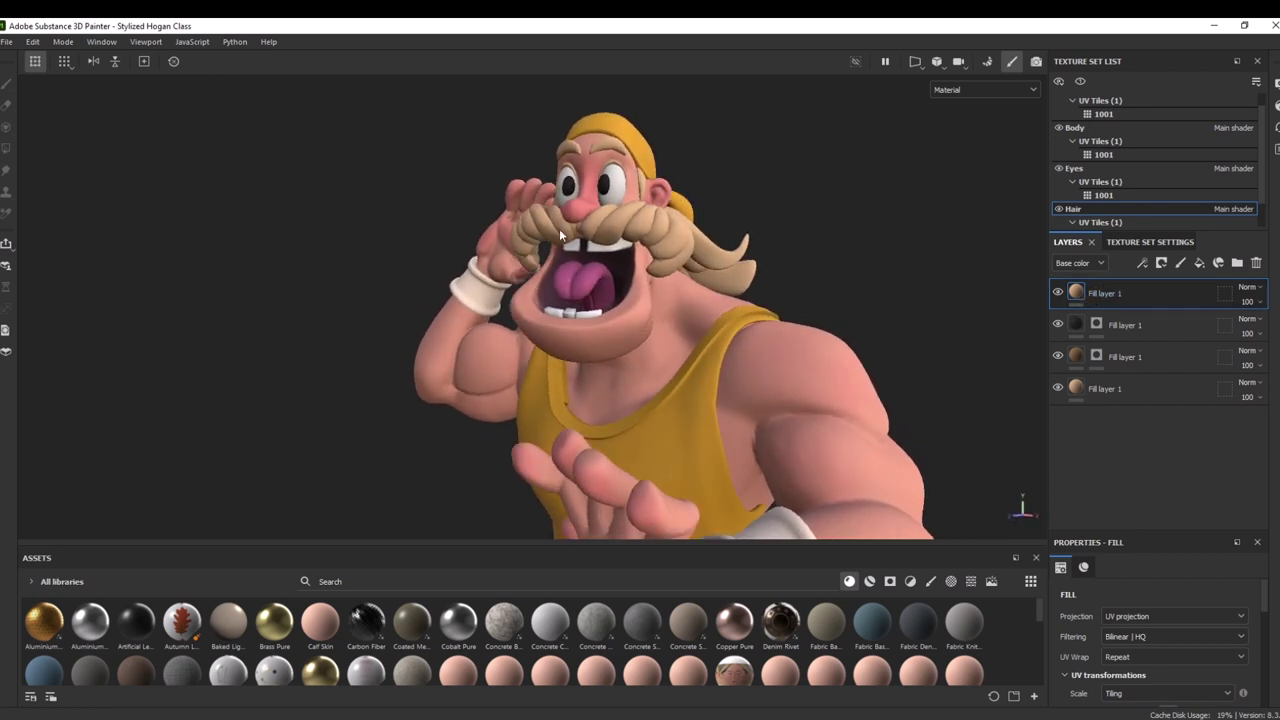
click(1161, 262)
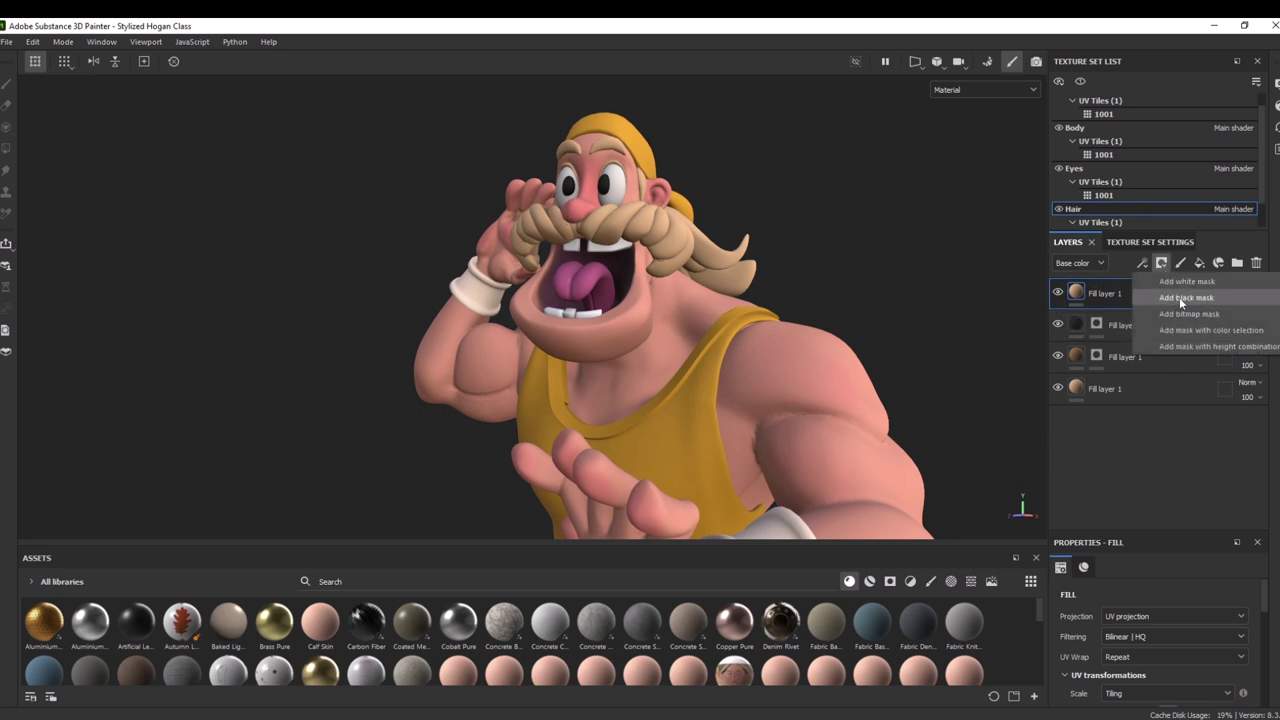
click(1182, 302)
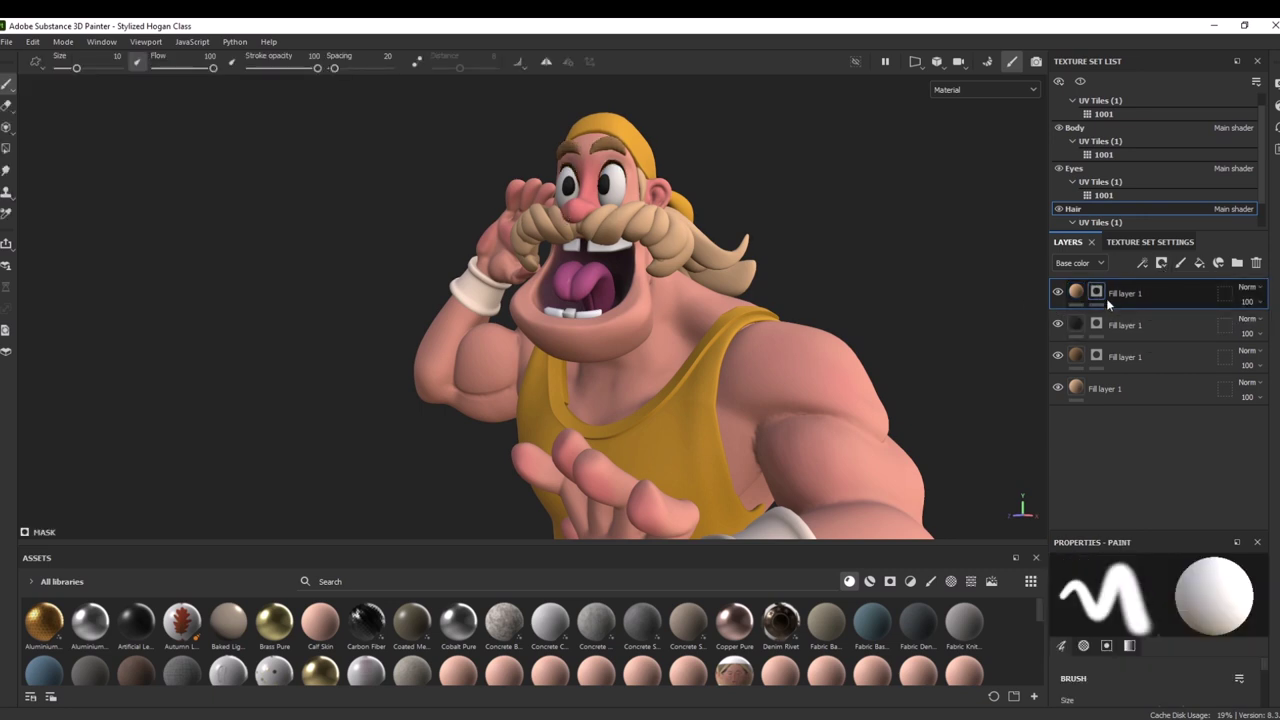
key(ctrl+z)
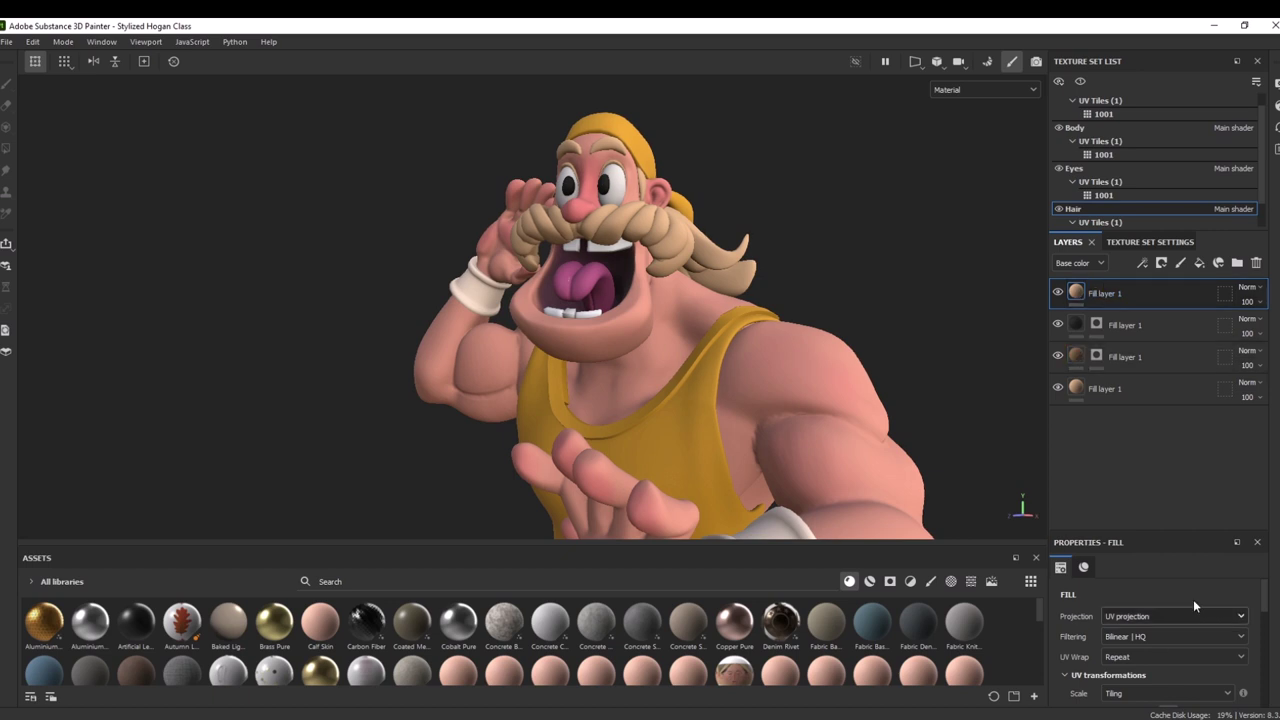
Lighten the copied blond fill's base color to E1B587 and add a black mask to the layer
scroll(1265, 600, down, 5)
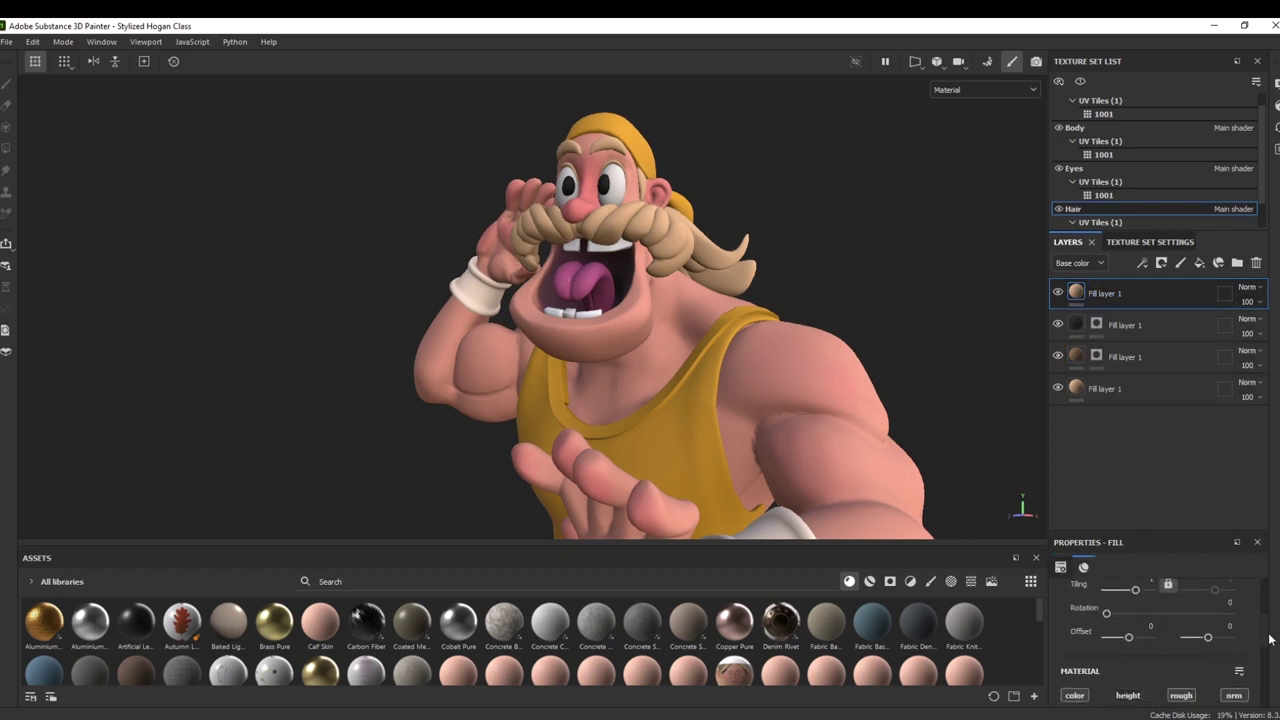
click(1180, 636)
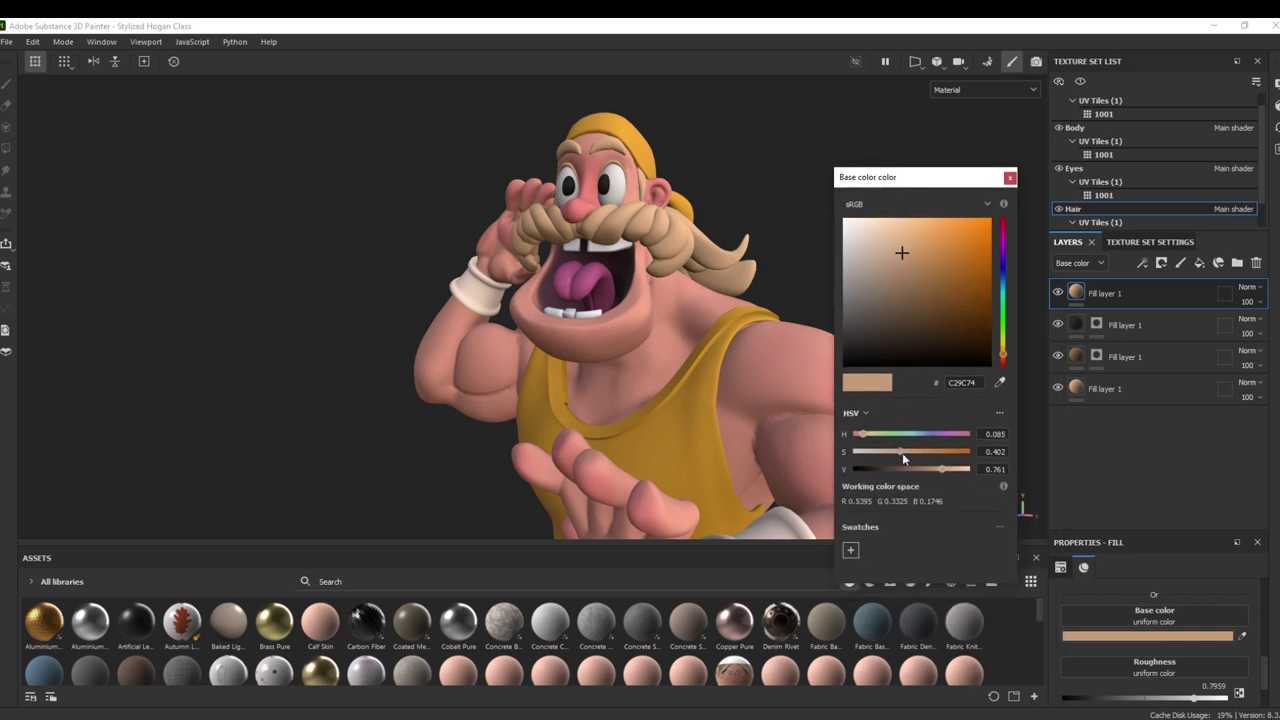
drag(941, 470, 956, 476)
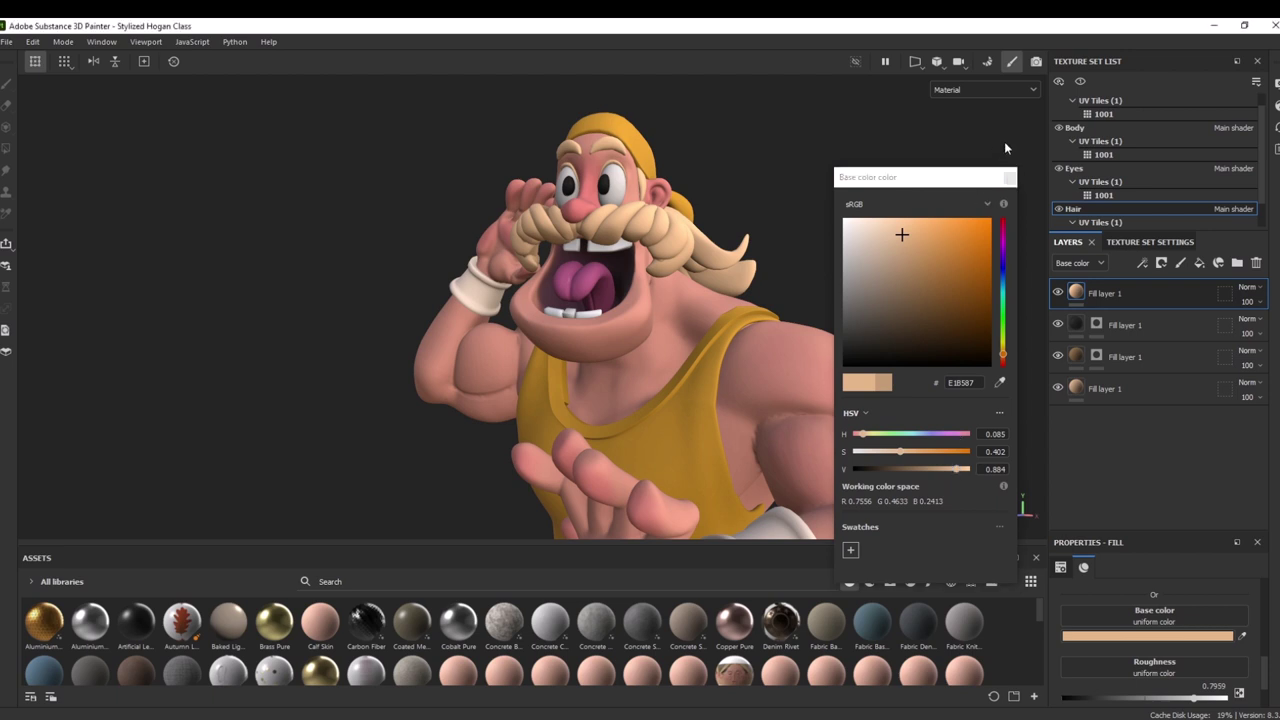
click(1010, 179)
click(1161, 263)
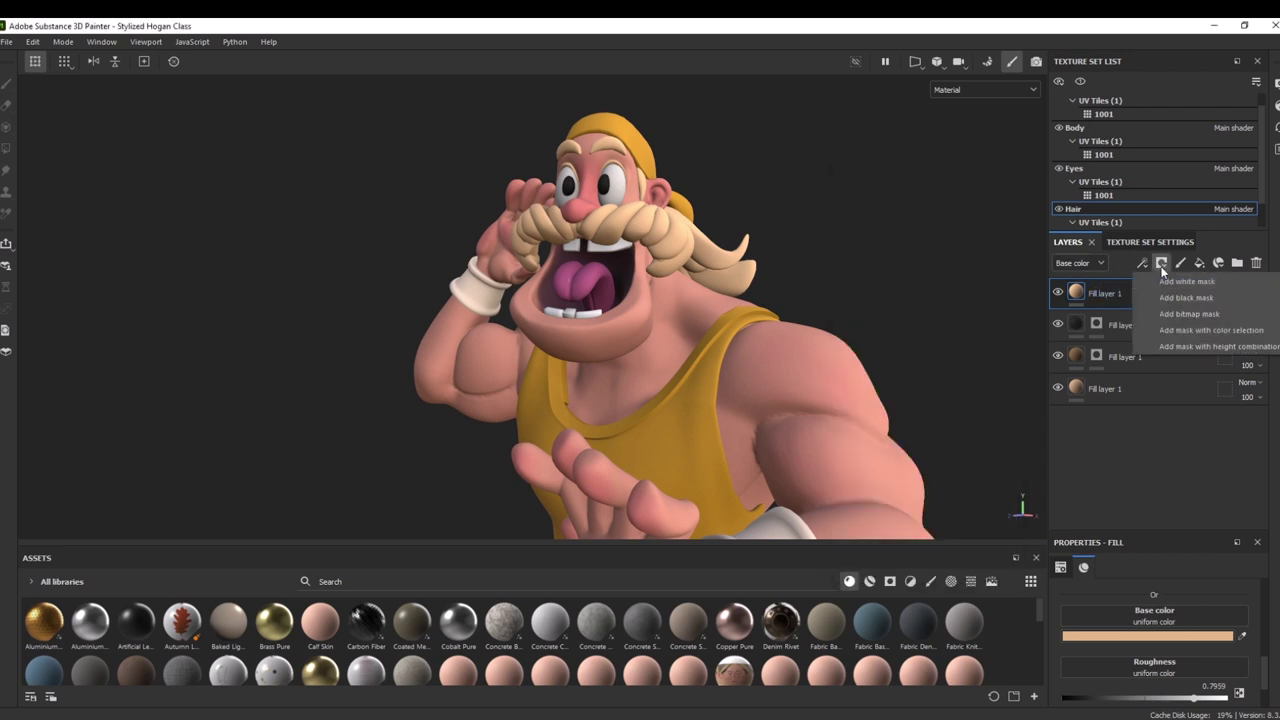
click(1185, 298)
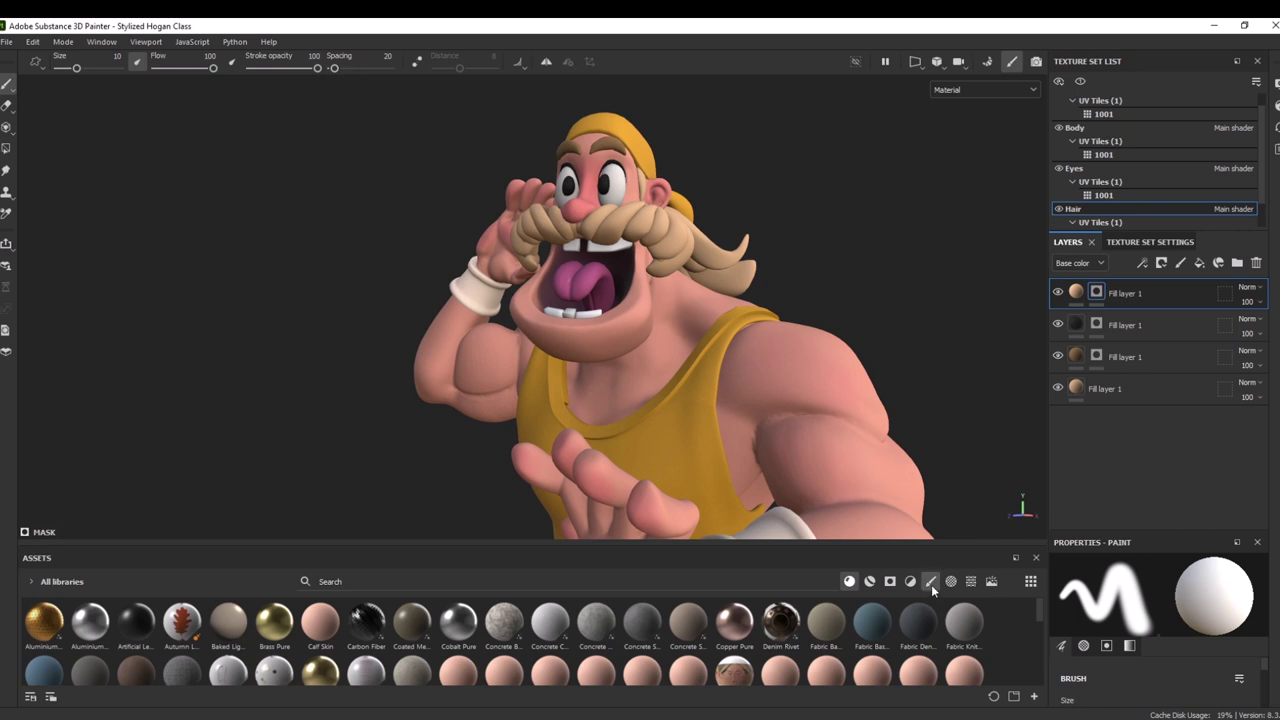
Choose the Basic Soft brush, switch pen pressure from size to flow, and set flow to 81 and stroke opacity to 76
click(931, 582)
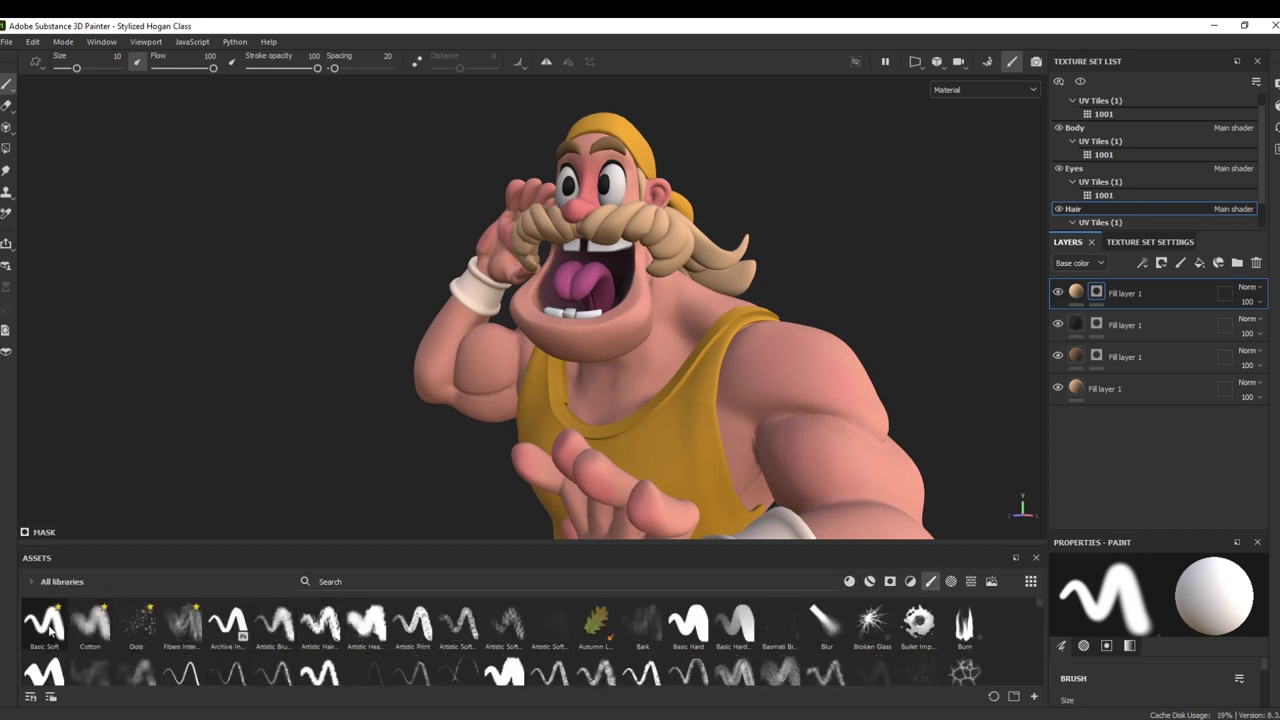
click(50, 627)
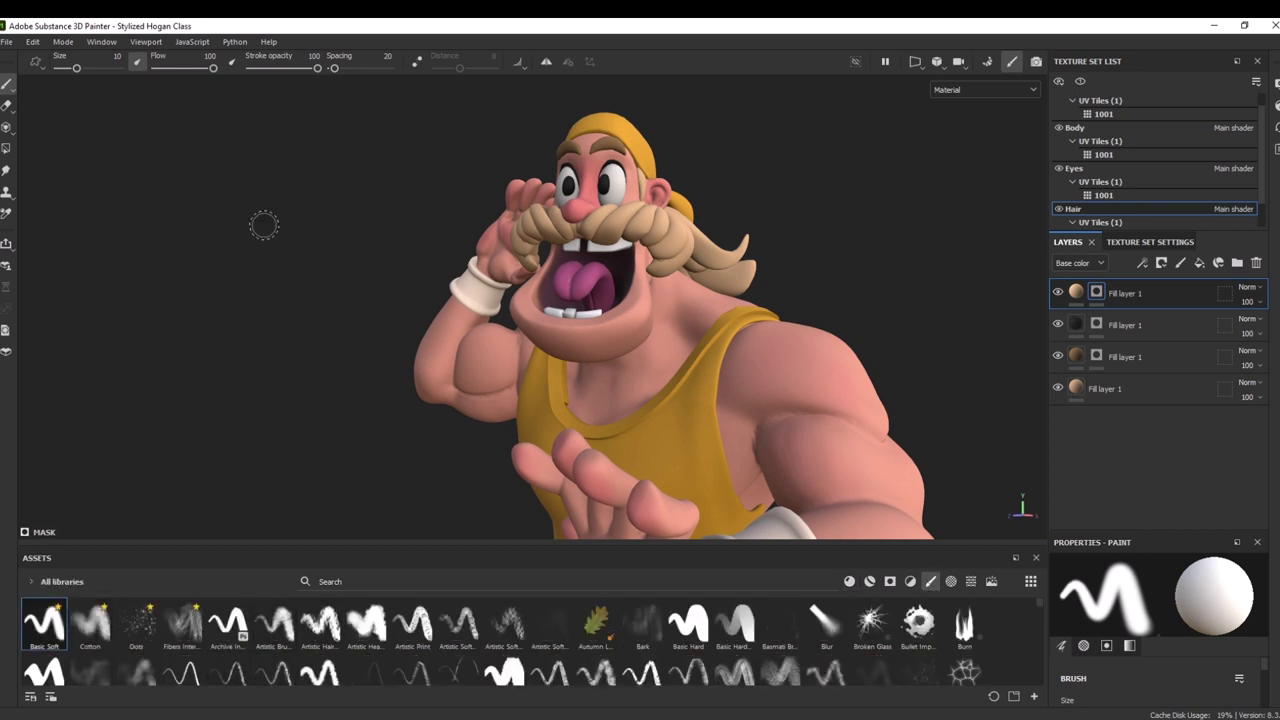
click(139, 62)
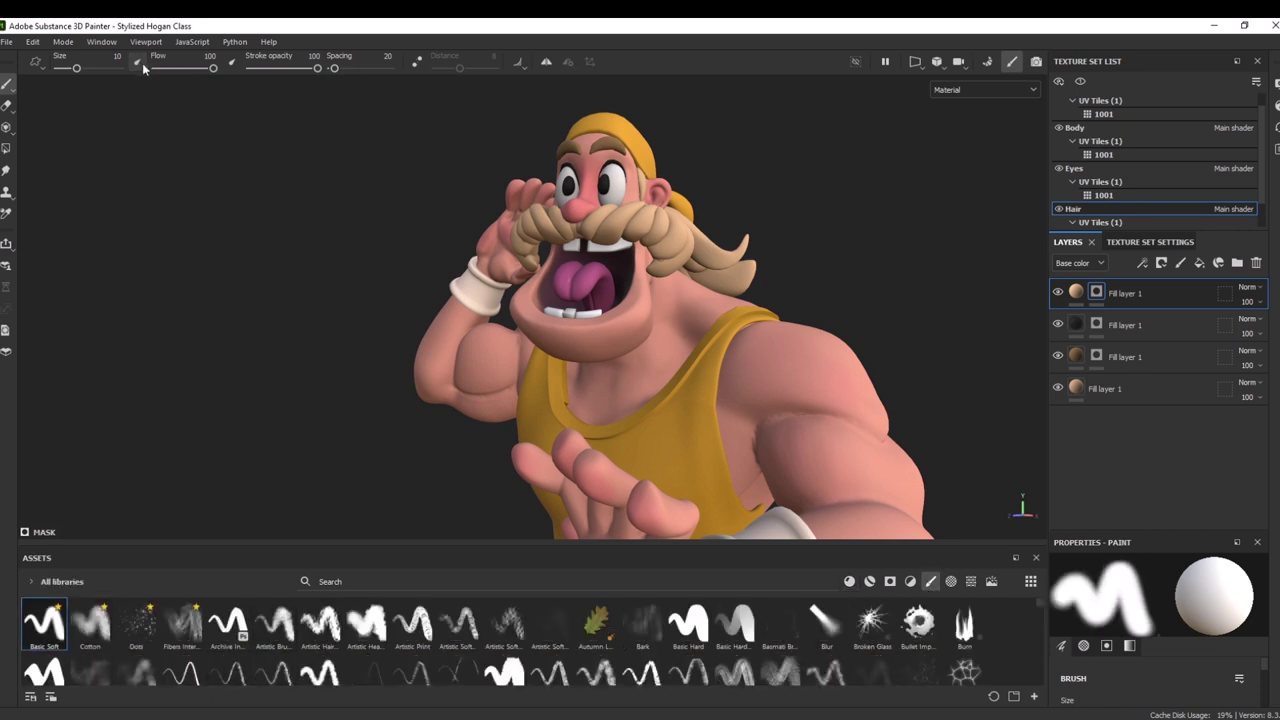
click(231, 62)
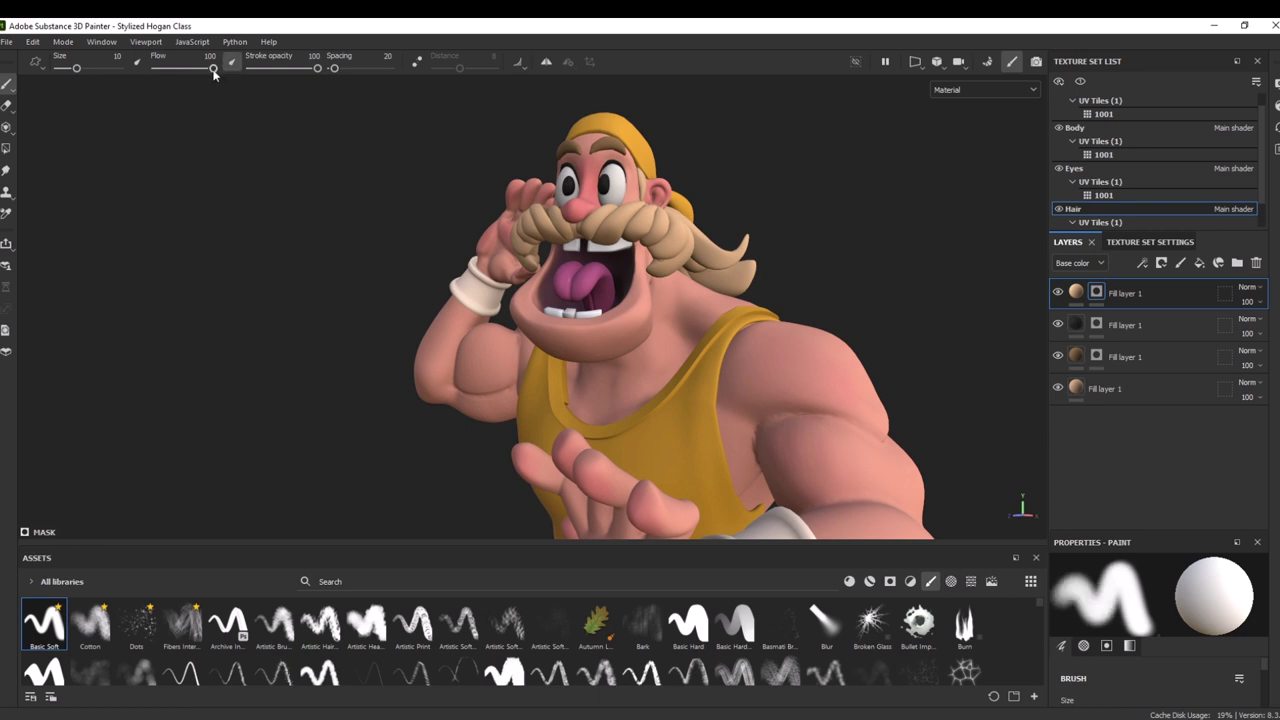
drag(211, 72, 201, 73)
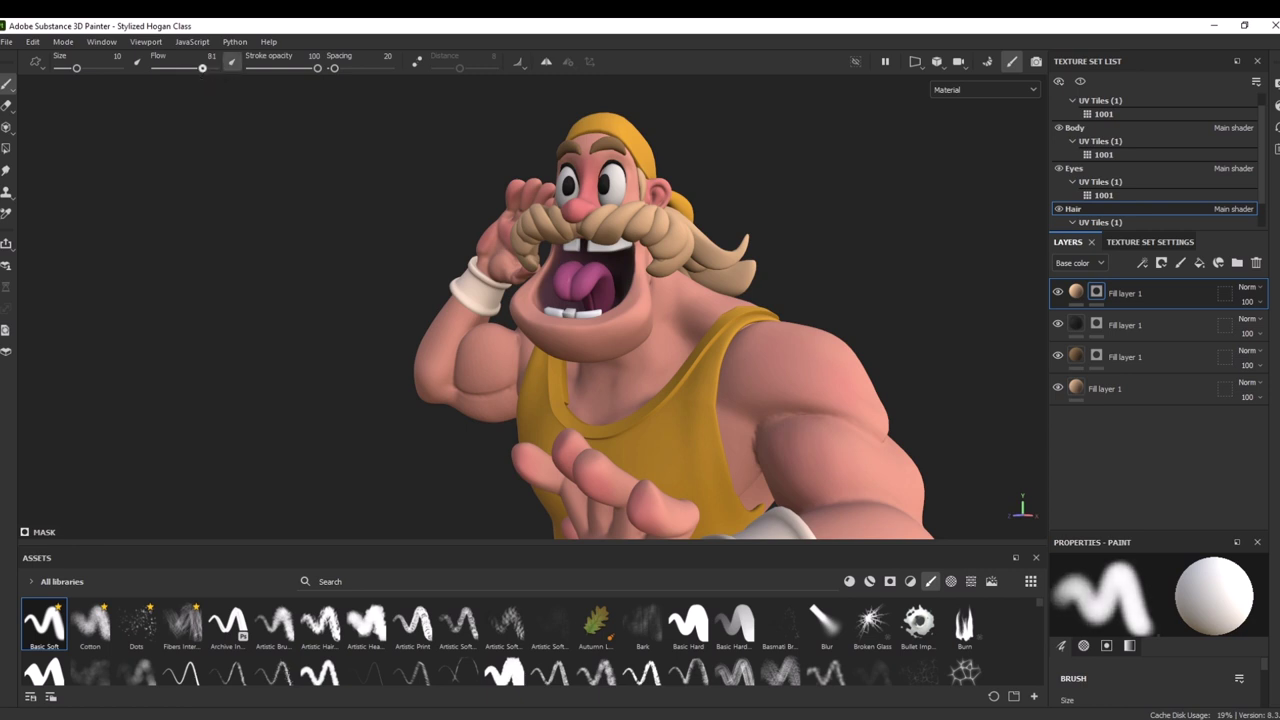
drag(314, 71, 300, 71)
Paint the light blond fill's mask softly over the raised parts of the moustache twists, from the center out to the raised hand's side
alt+right_drag(756, 170, 788, 277)
alt+middle_drag(750, 200, 706, 340)
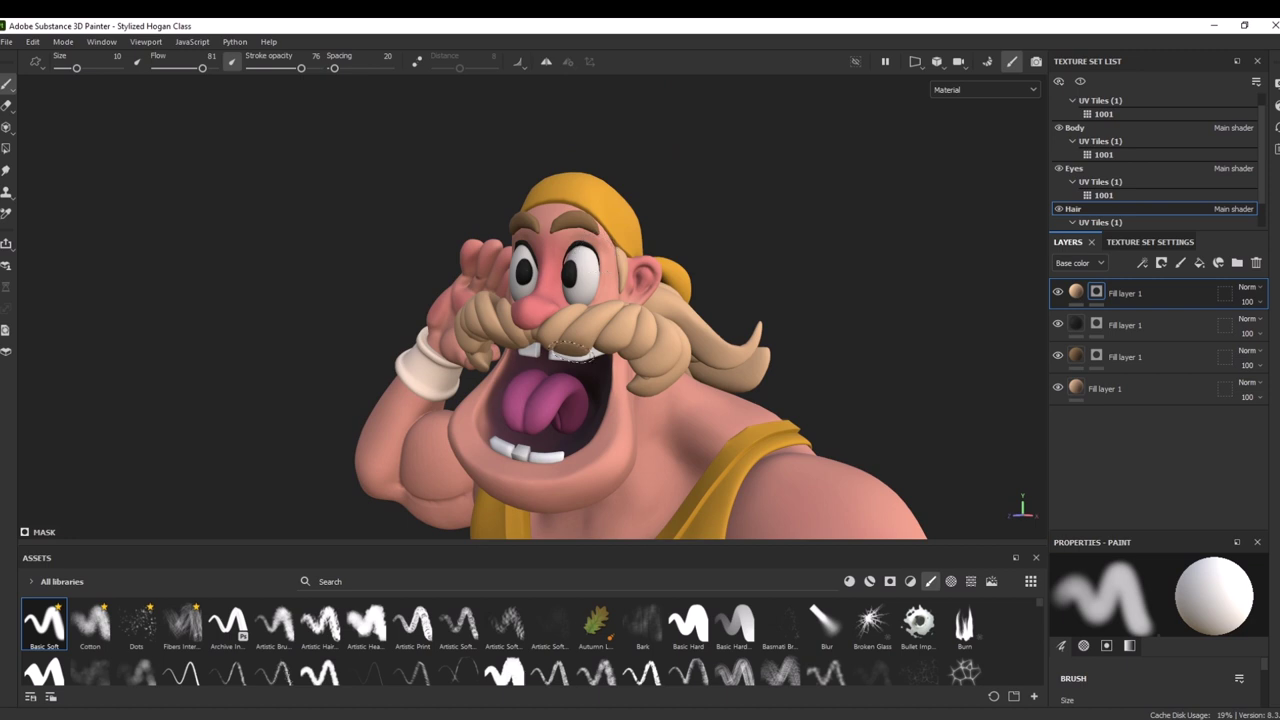
alt+drag(726, 246, 760, 214)
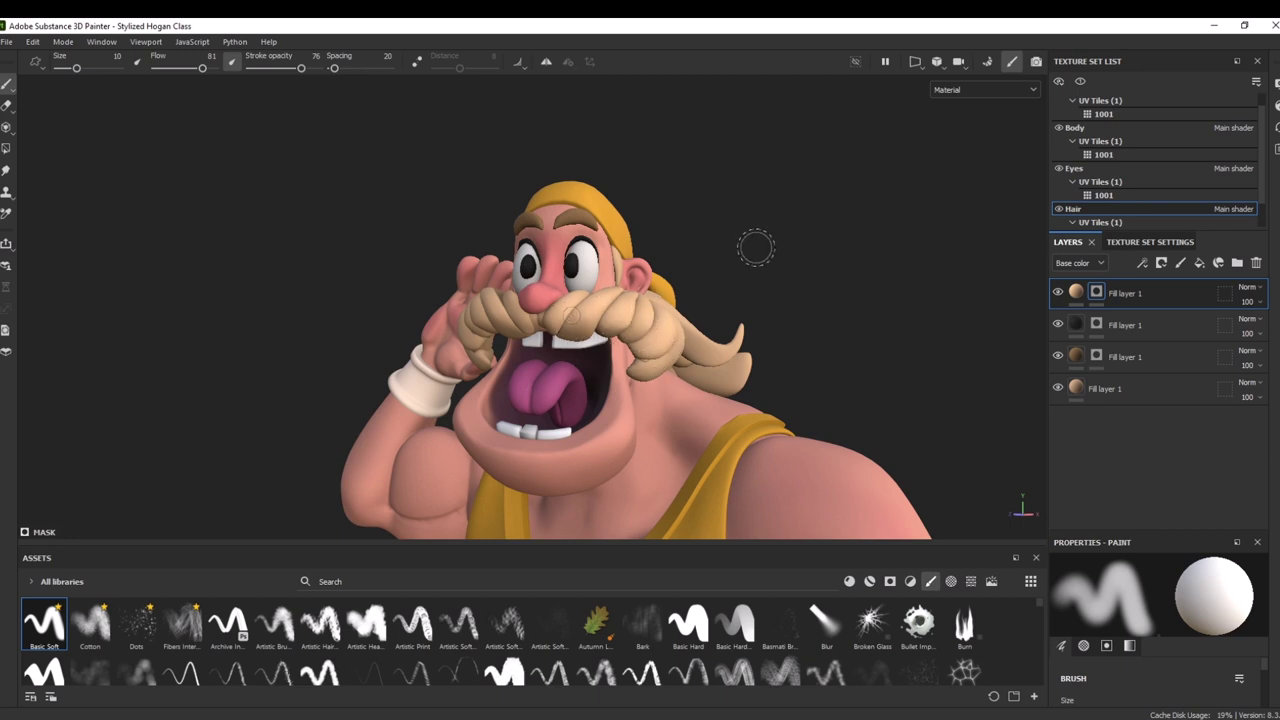
alt+drag(757, 249, 652, 284)
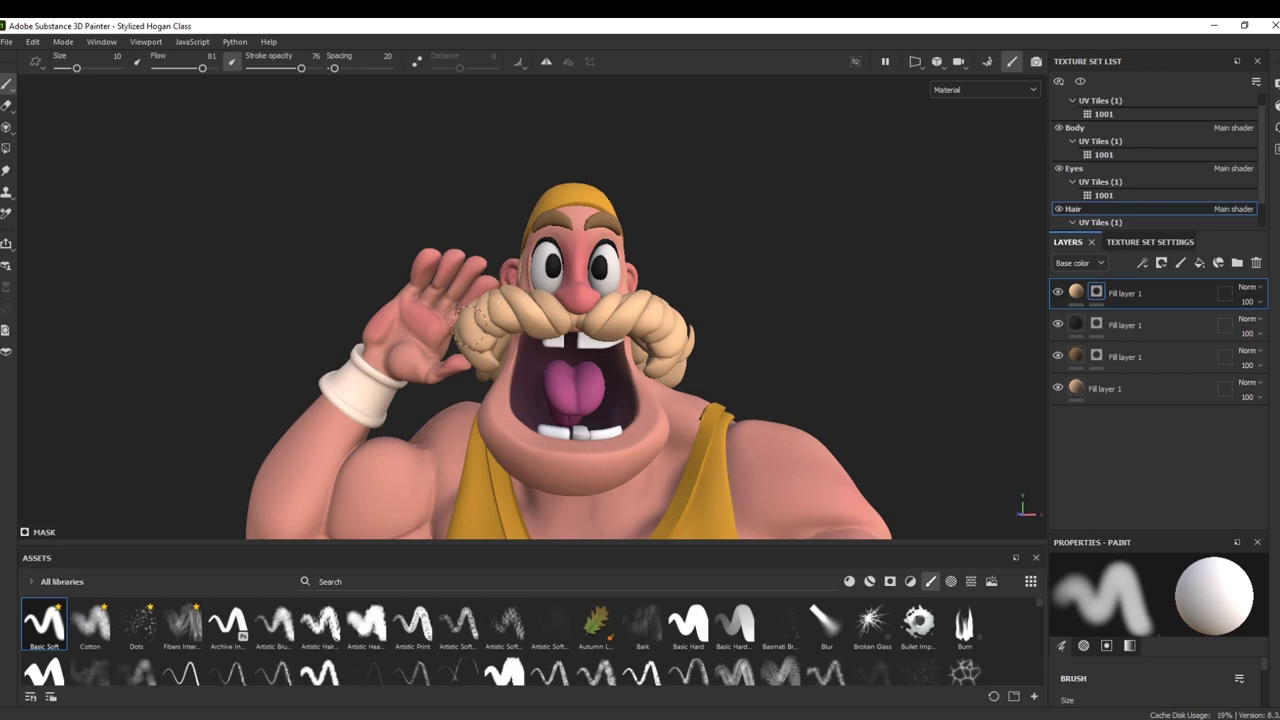
Extend the light blond highlights in the mask over the moustache's outer curls and remaining twists on both sides
alt+drag(774, 294, 661, 340)
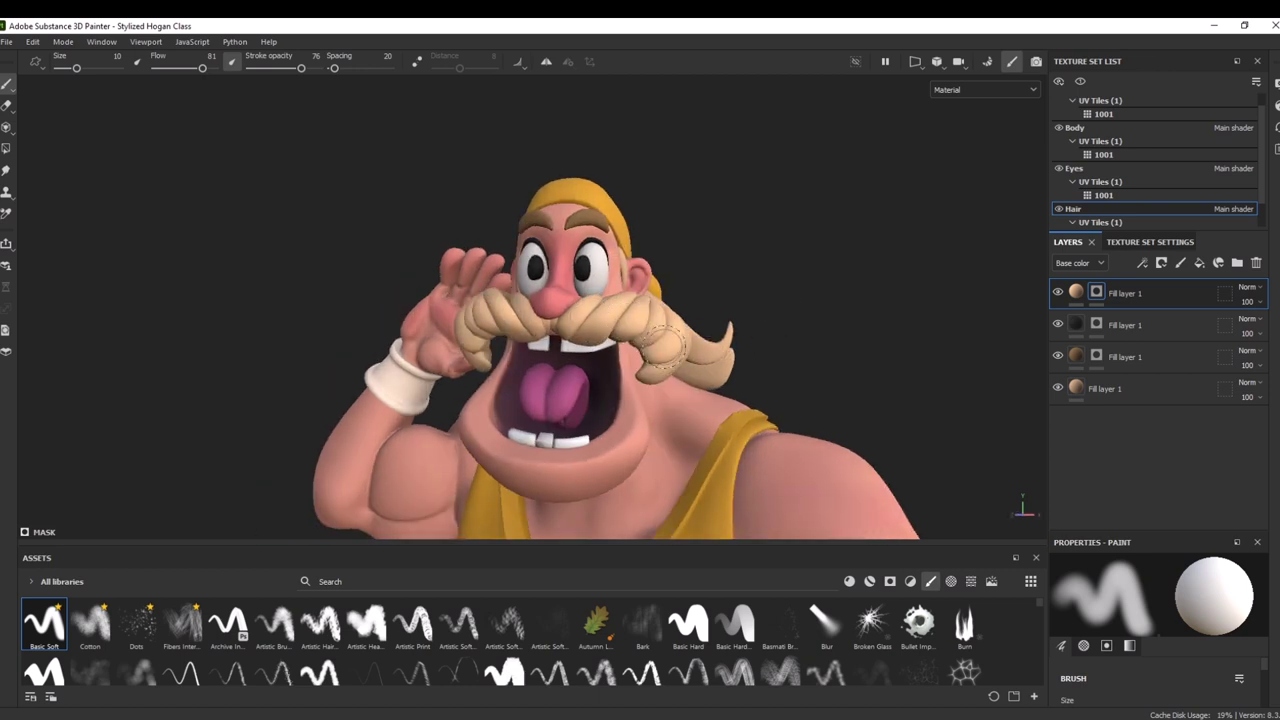
mouse_move(821, 320)
alt+mouse_down()
mouse_move(737, 290)
mouse_move(640, 340)
alt+mouse_up()
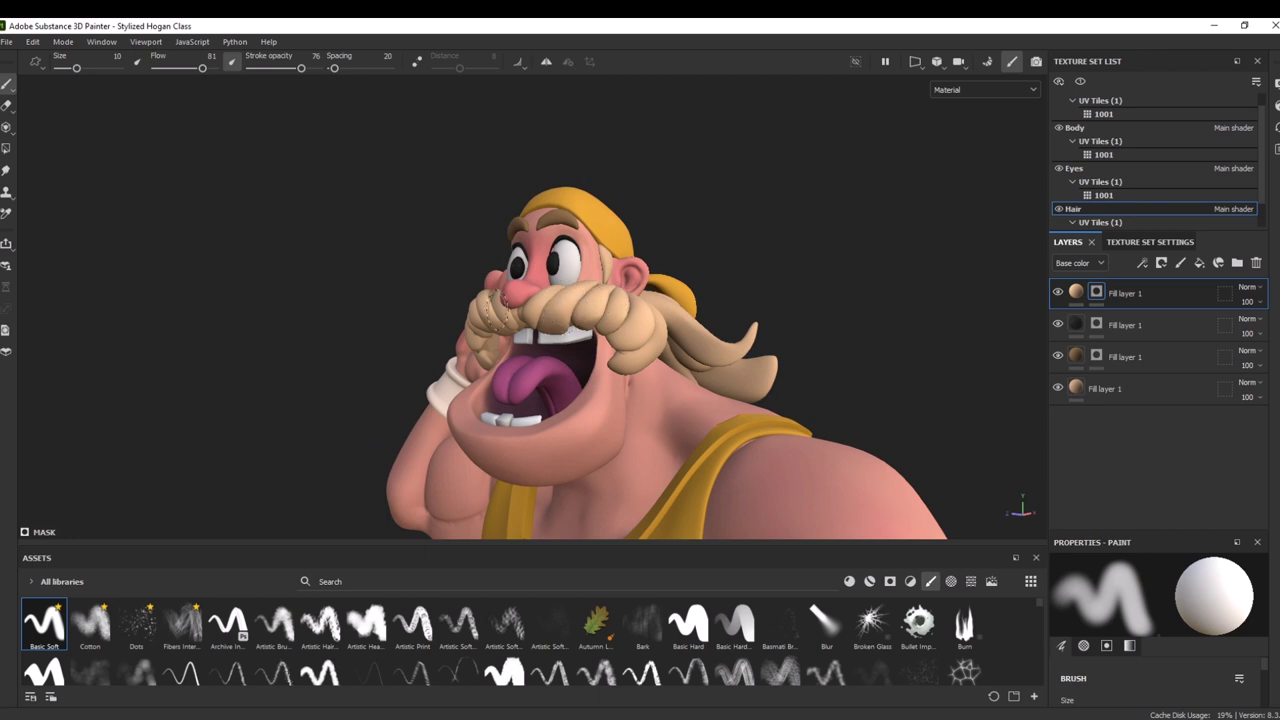
alt+drag(280, 402, 410, 400)
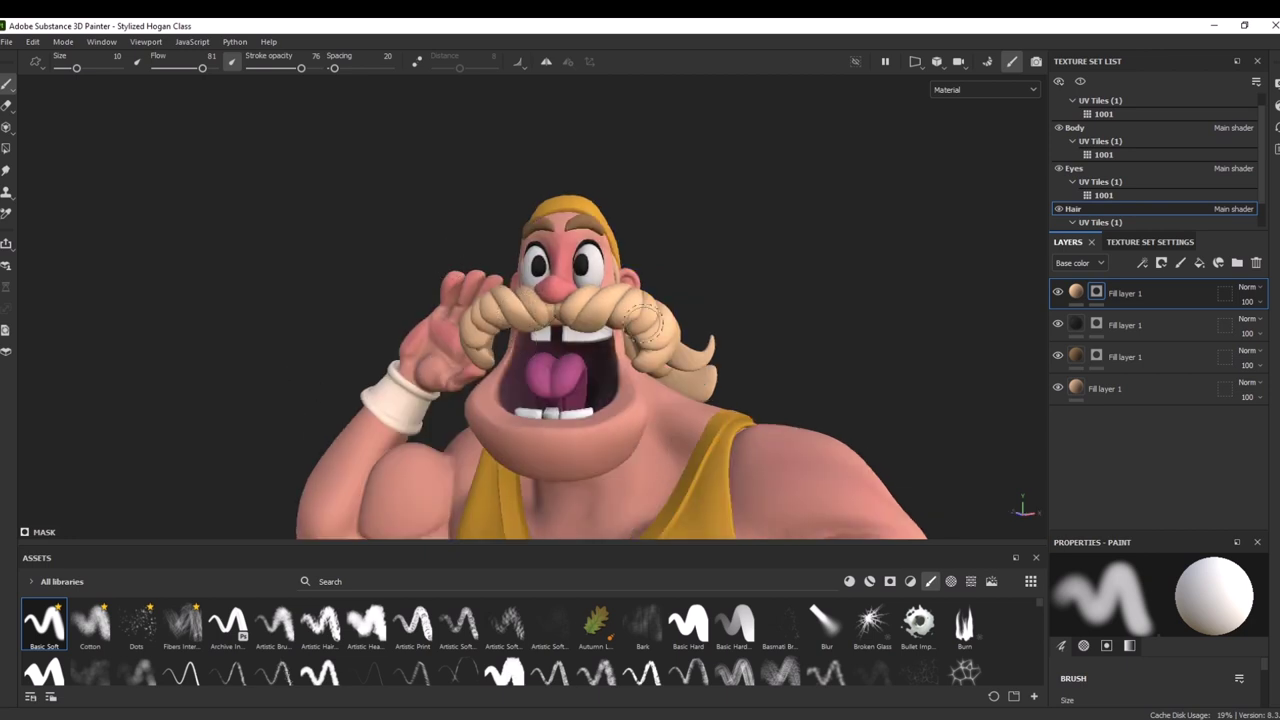
alt+drag(726, 248, 807, 234)
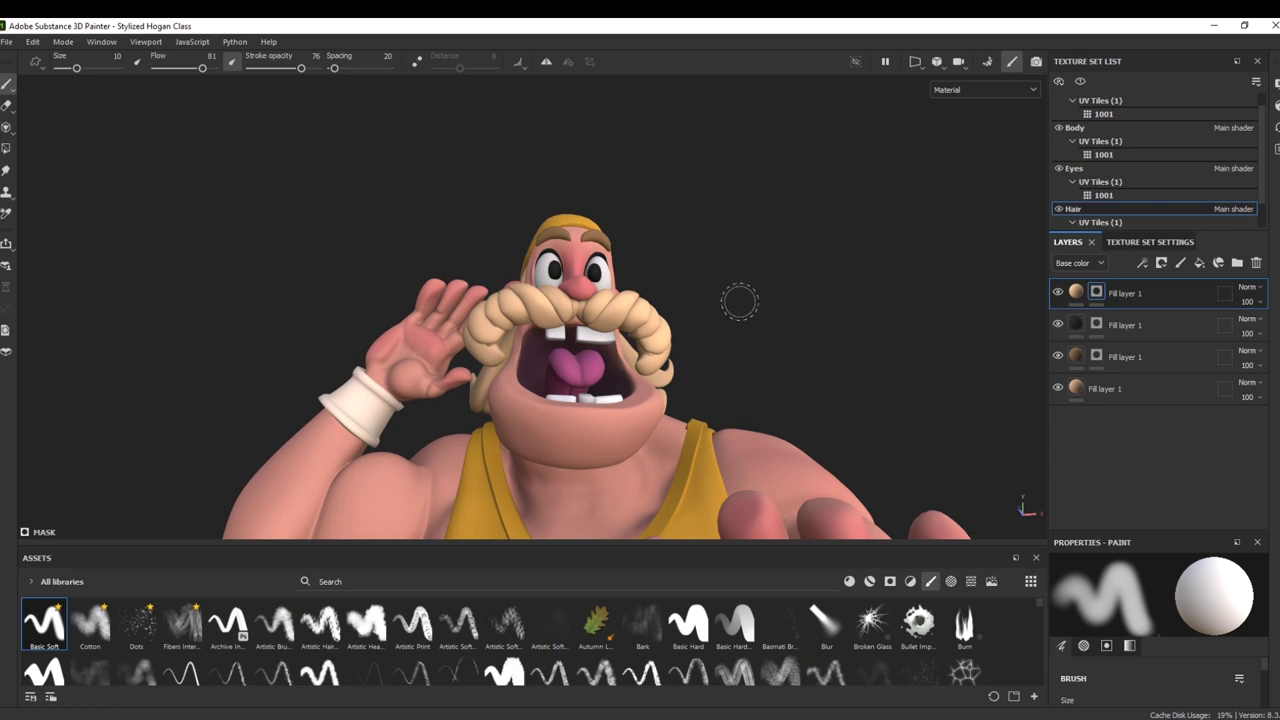
alt+drag(861, 229, 780, 322)
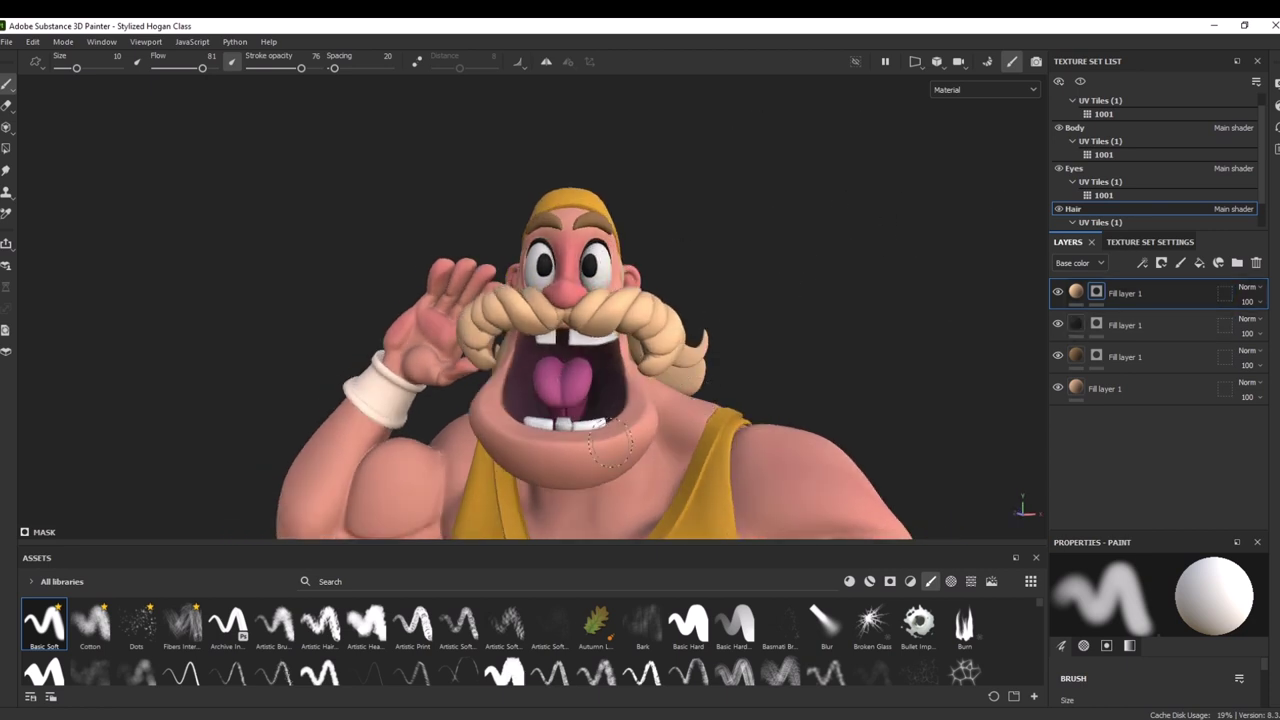
mouse_move(917, 257)
alt+mouse_down()
mouse_move(925, 284)
mouse_move(829, 263)
mouse_move(836, 282)
mouse_move(754, 249)
mouse_move(783, 226)
mouse_move(675, 218)
alt+mouse_up()
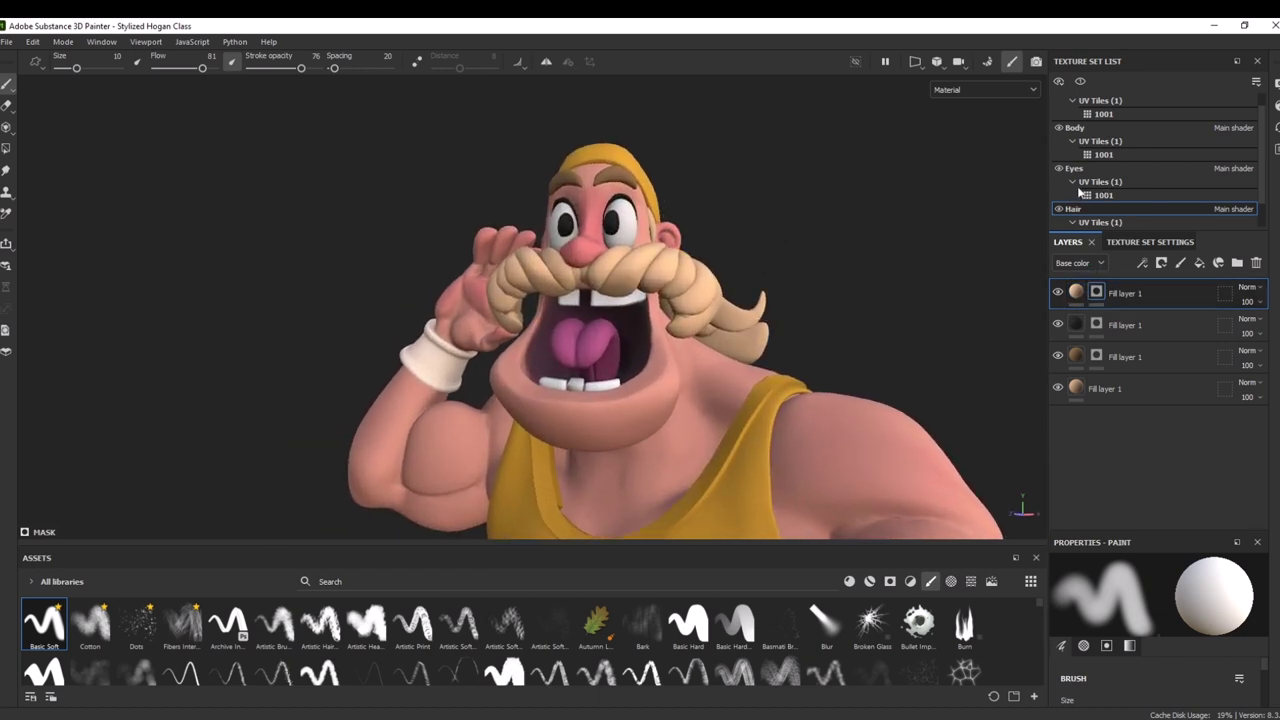
Toggle the visibility of the light blond layer and the Hair texture set to compare the moustache with and without highlights
click(1058, 292)
click(1058, 292)
click(1057, 209)
click(1057, 209)
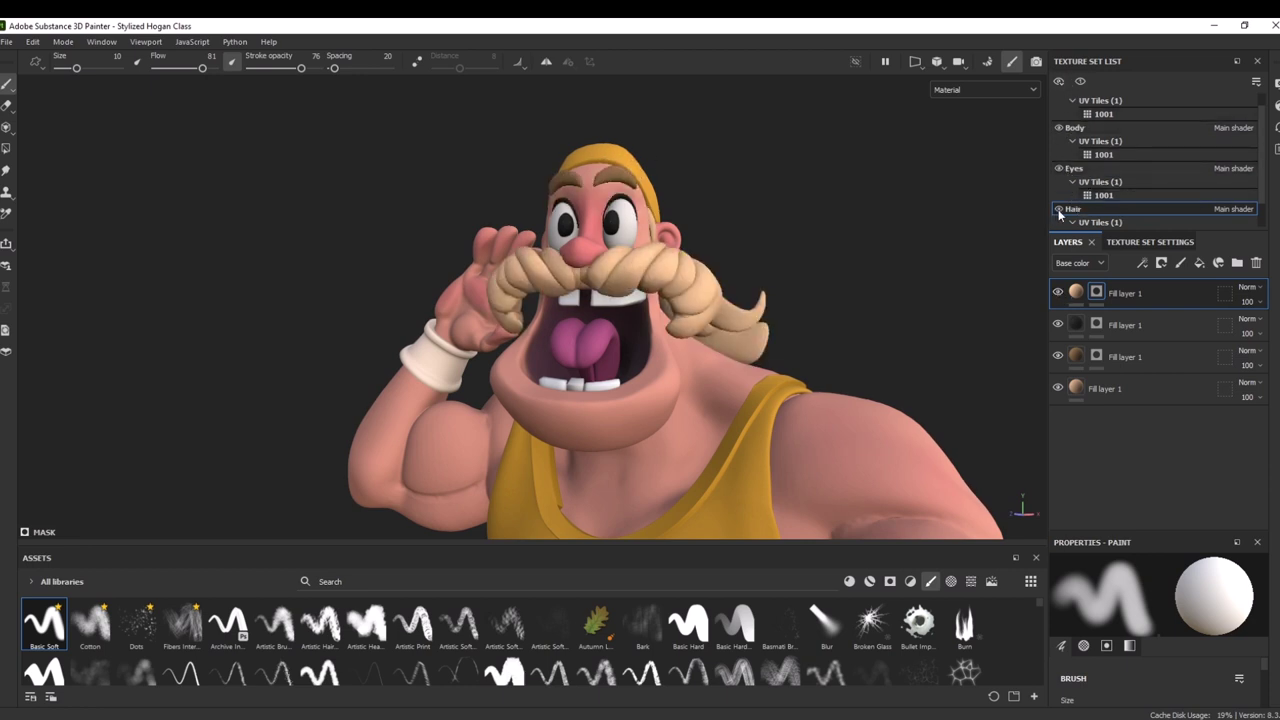
Duplicate the masked brown fill of the Hair set to the top of the layer stack and remove the copy's mask
click(1127, 358)
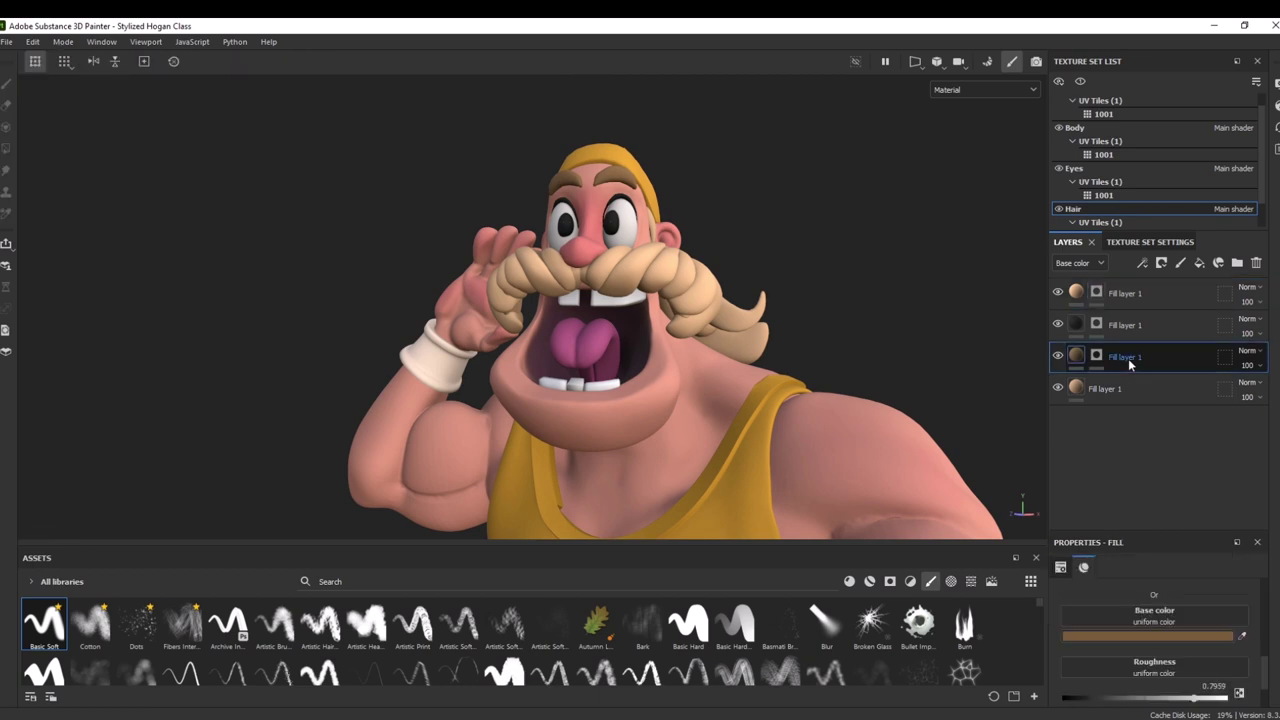
click(1128, 294)
right_click(1128, 294)
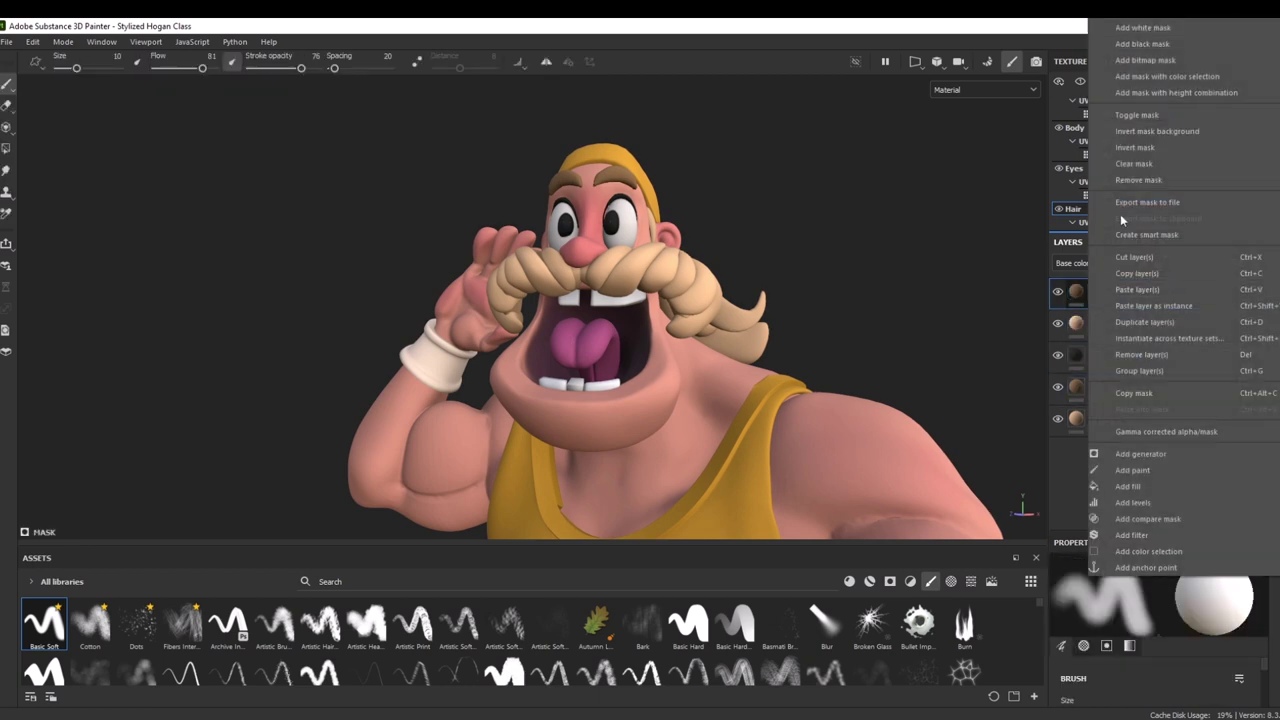
click(1131, 180)
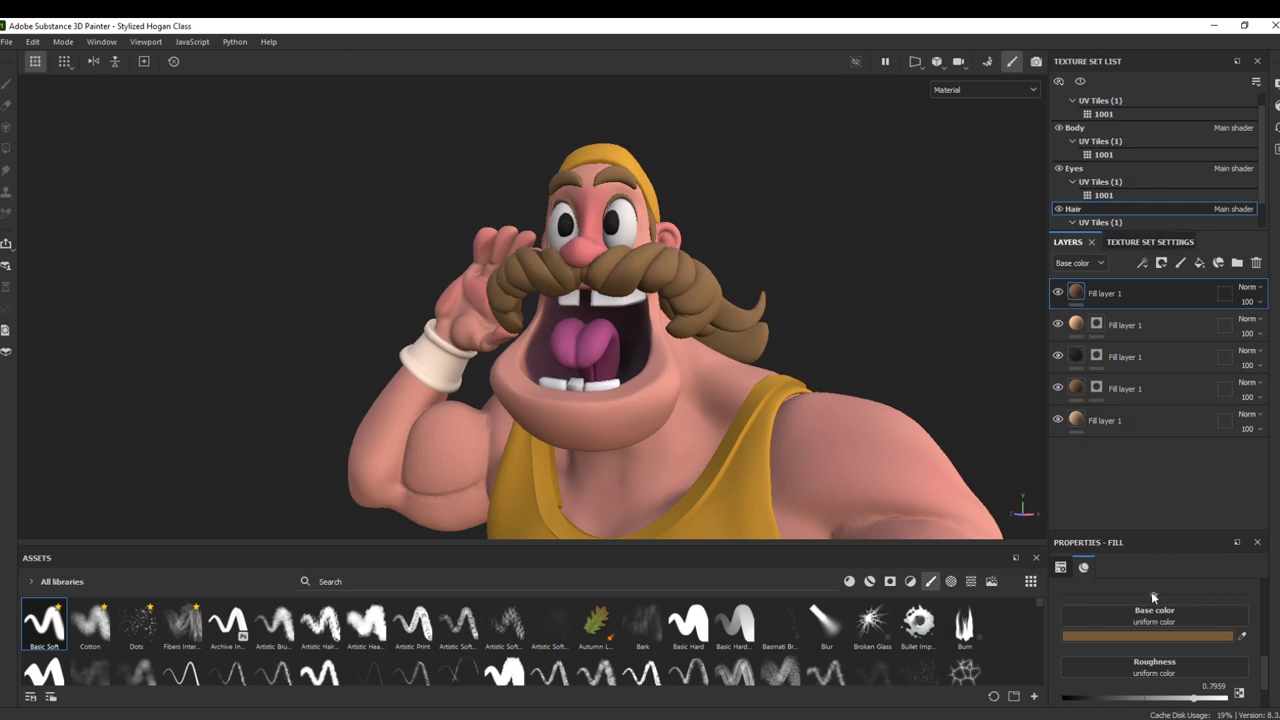
Lighten the copied brown fill's base color to AA804C and add a black mask to it
click(1146, 634)
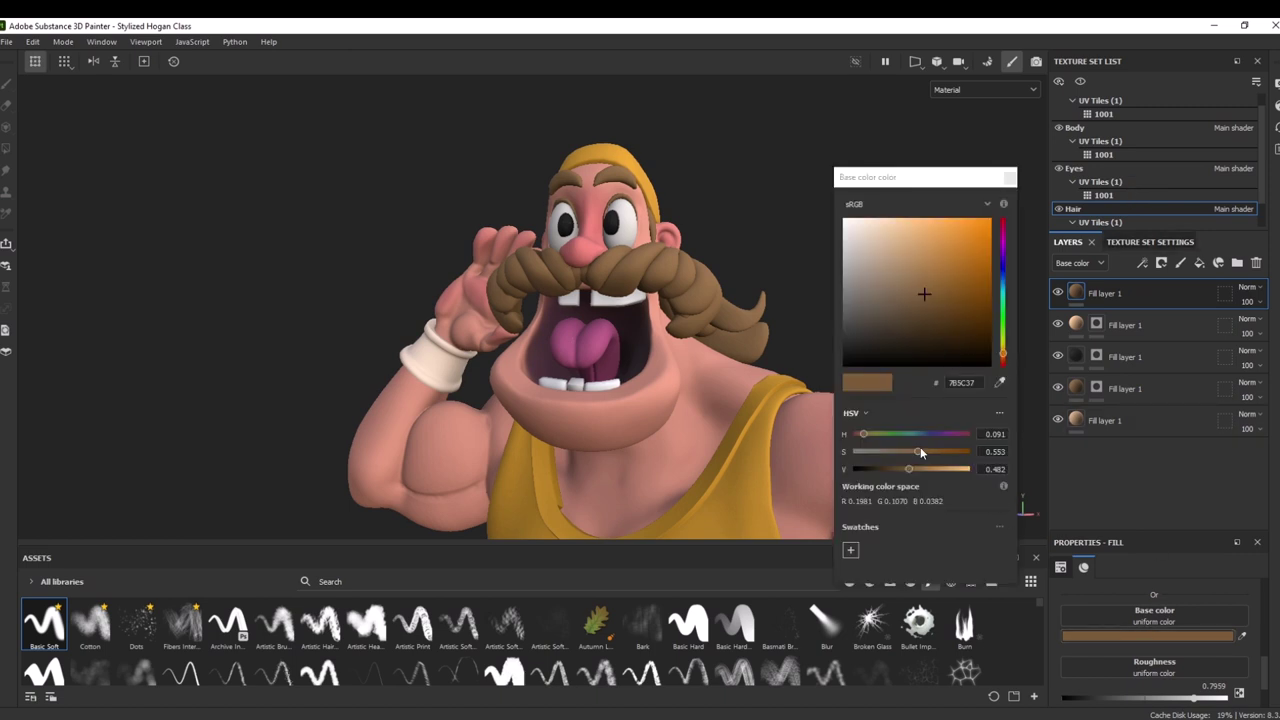
drag(913, 476, 931, 477)
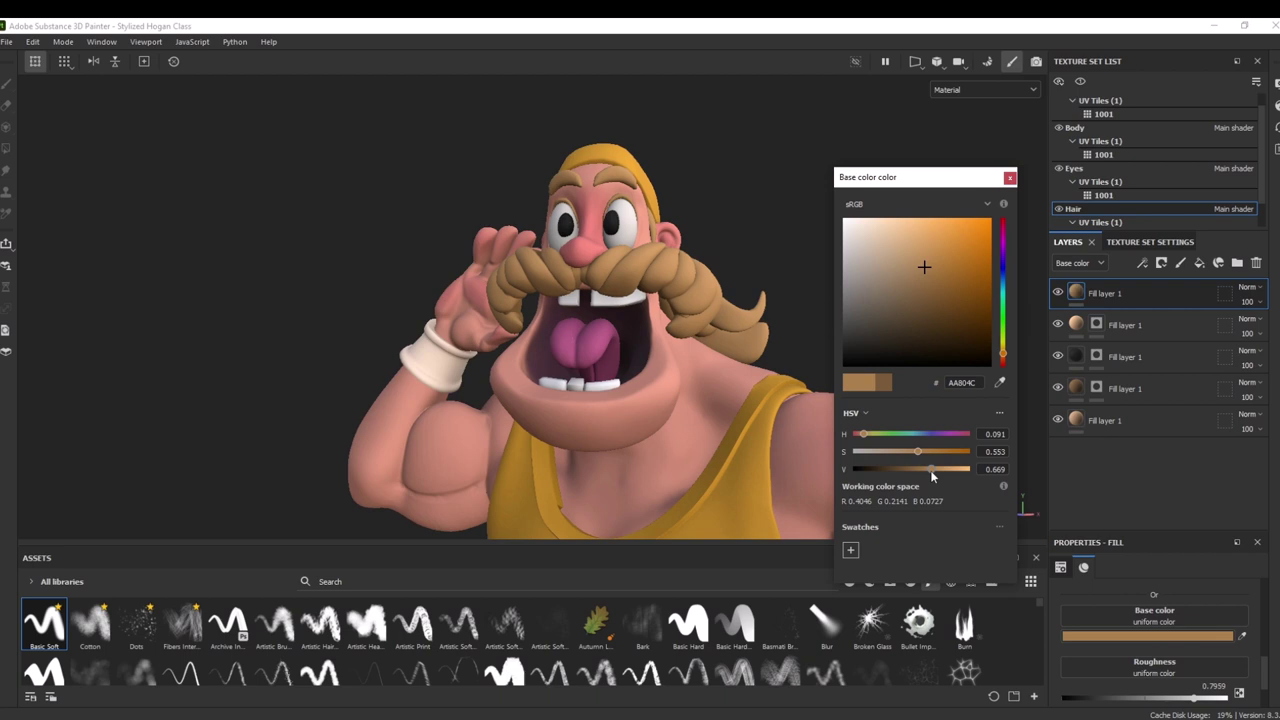
click(1004, 357)
drag(1004, 358, 1004, 361)
click(1161, 263)
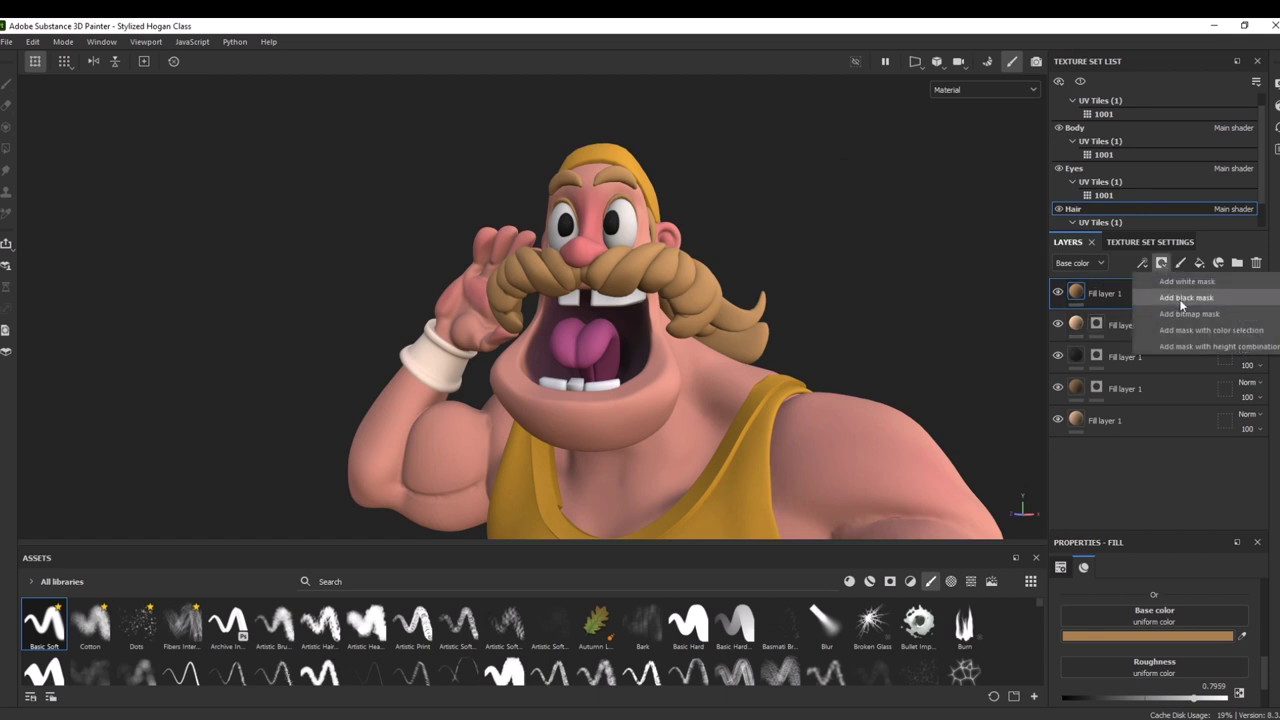
click(1182, 298)
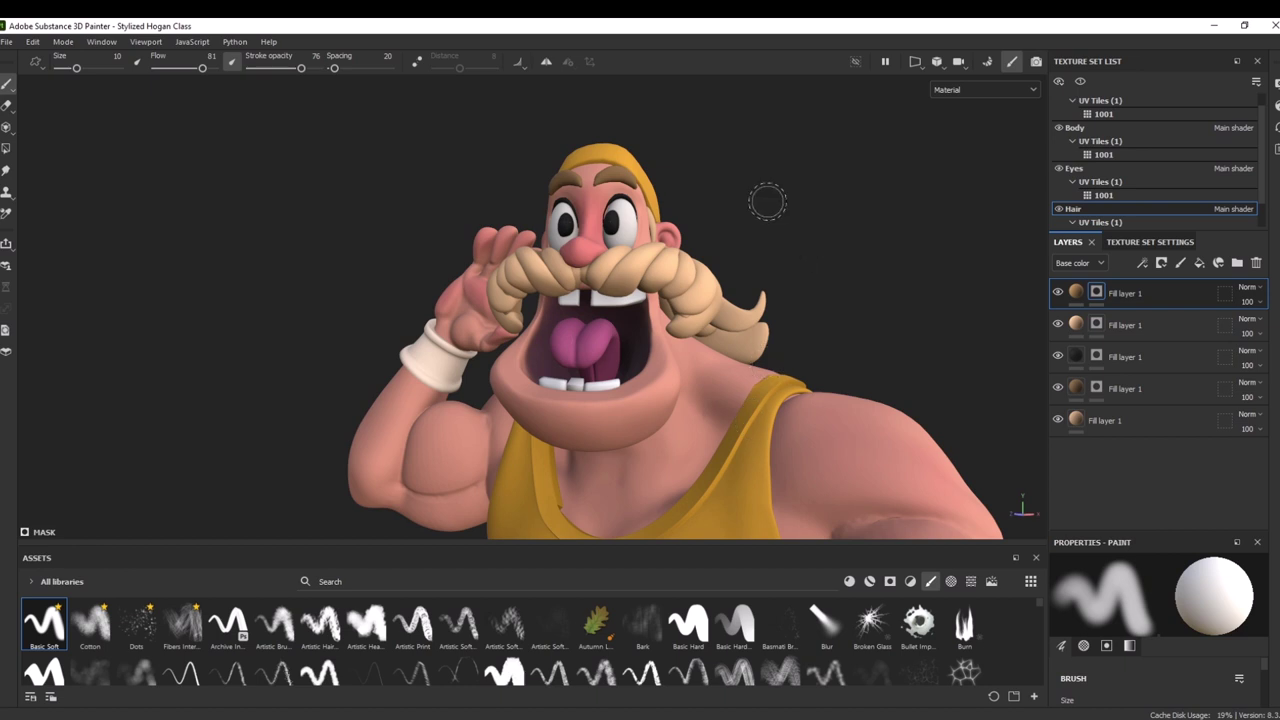
Paint the lighter brown fill's mask softly over both eyebrows, with the brush reduced to size 6.58
alt+drag(766, 200, 774, 200)
key(bracketleft)
key(bracketleft)
key(bracketleft)
key(bracketleft)
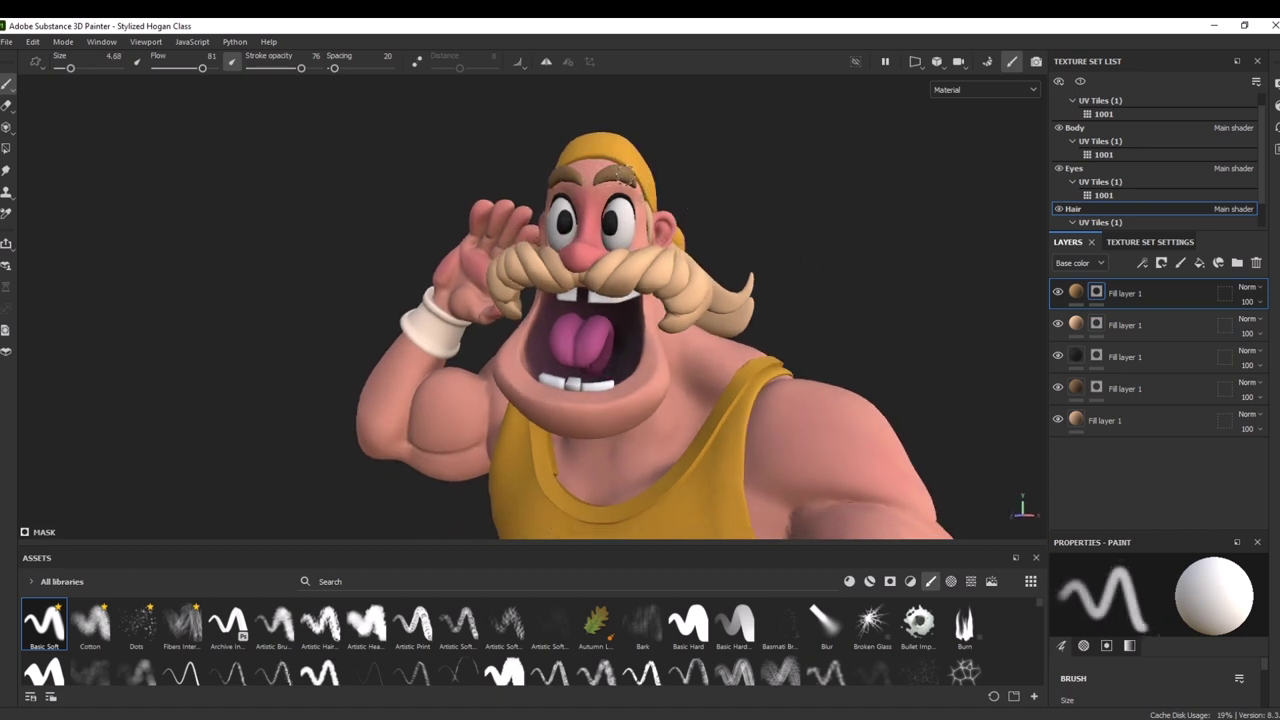
alt+drag(771, 203, 595, 209)
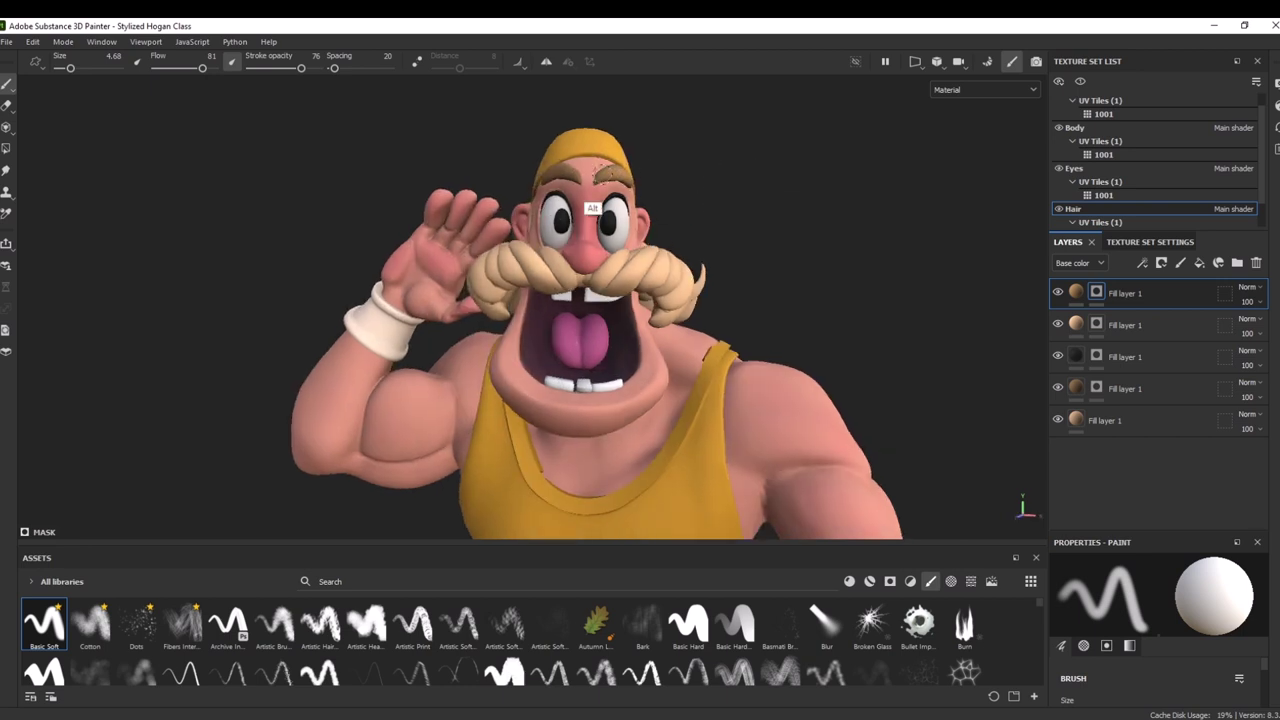
key(bracketright)
key(bracketright)
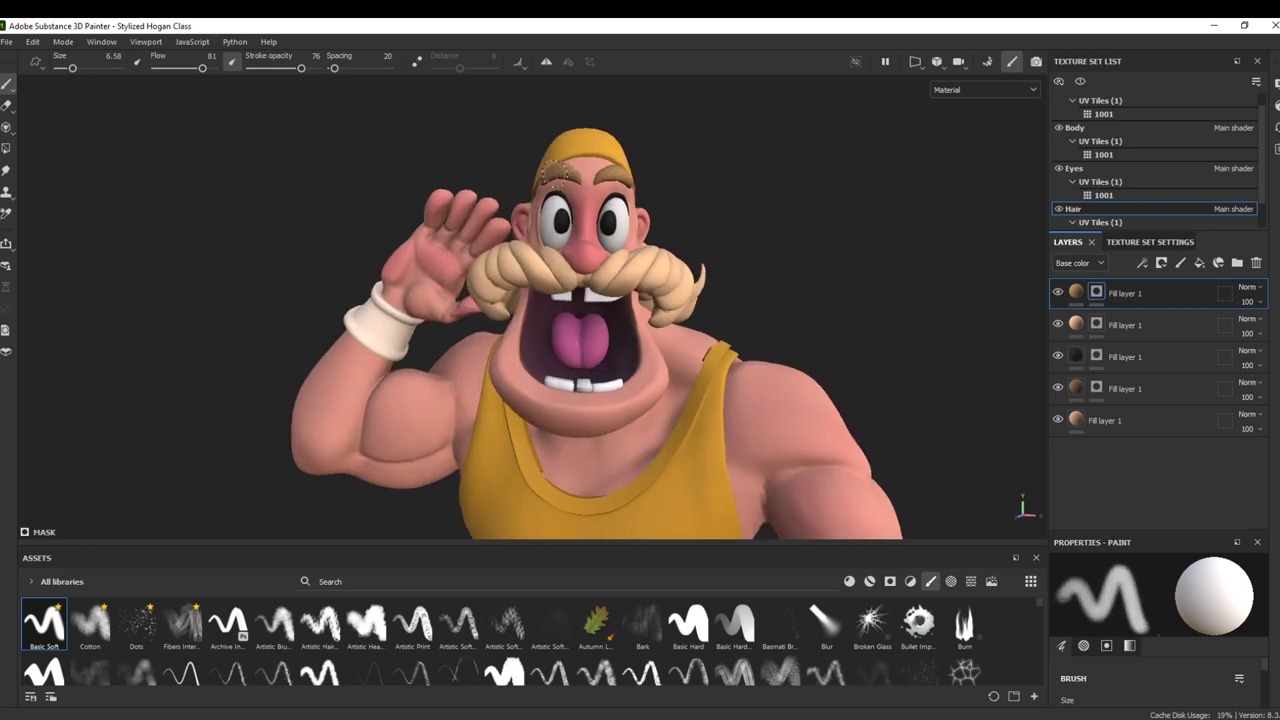
alt+drag(703, 194, 662, 213)
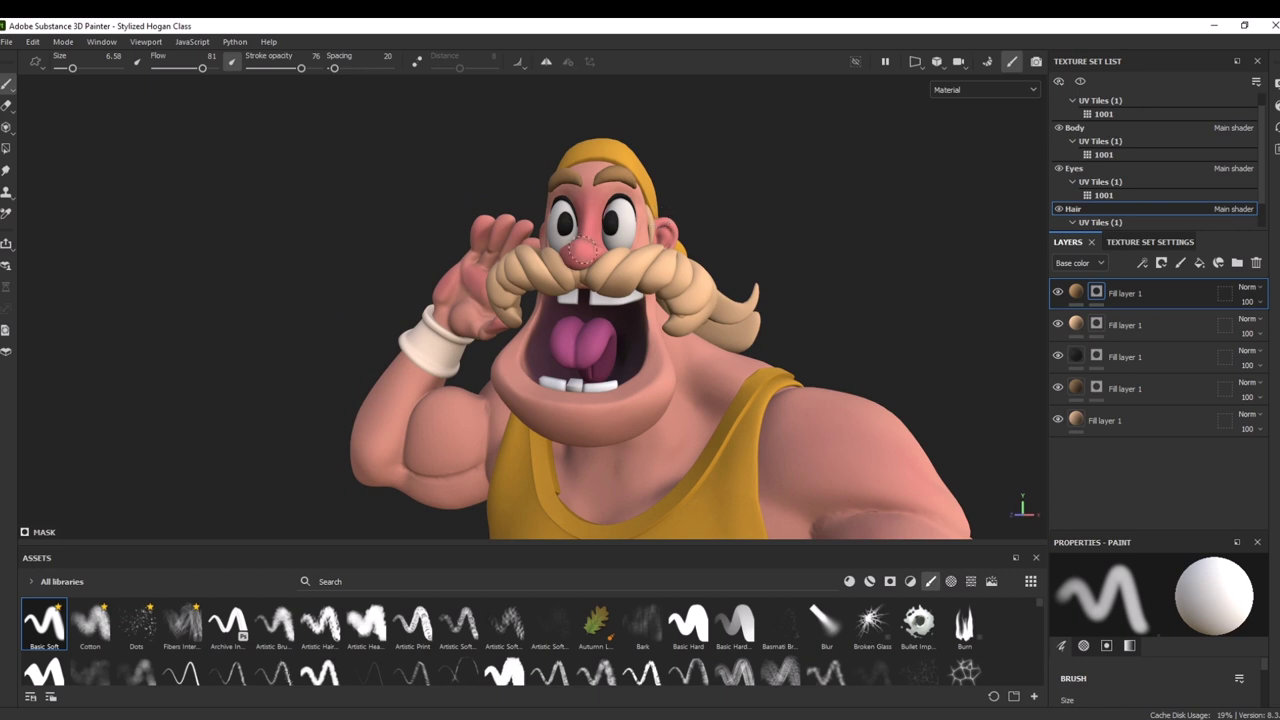
Darken the top eyebrow fill's base color to 9D7646
click(1076, 292)
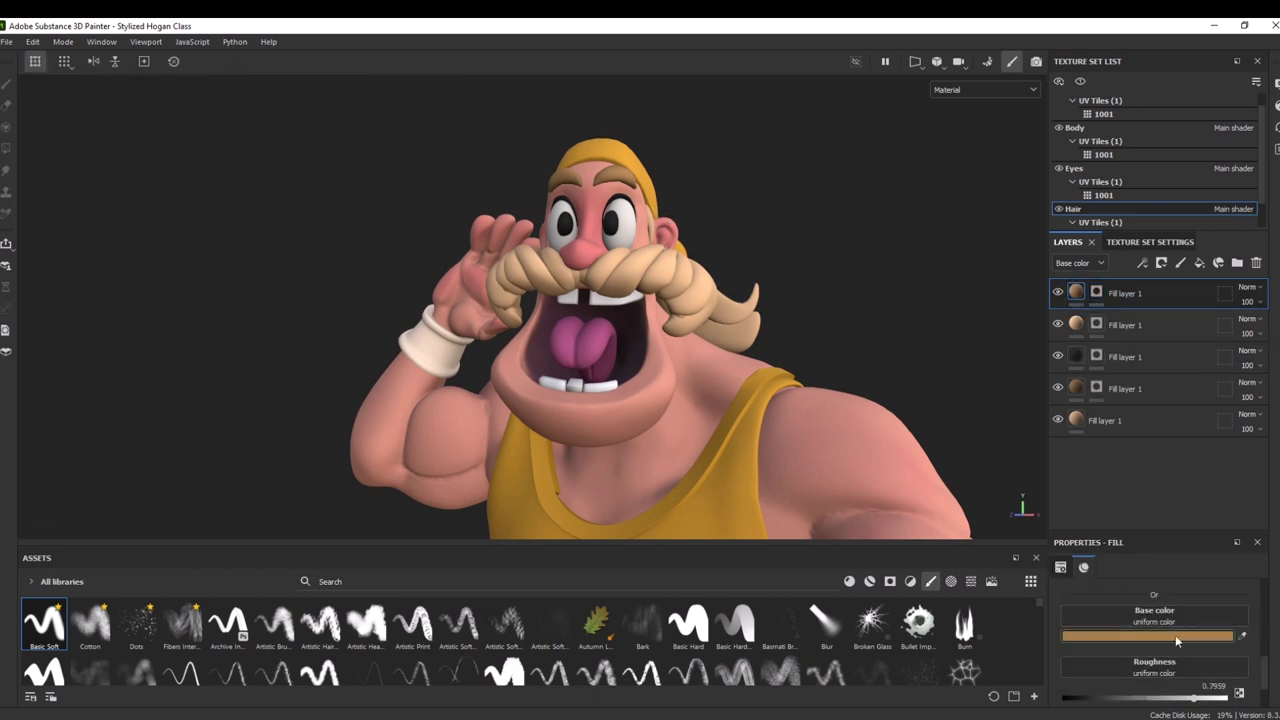
click(1176, 636)
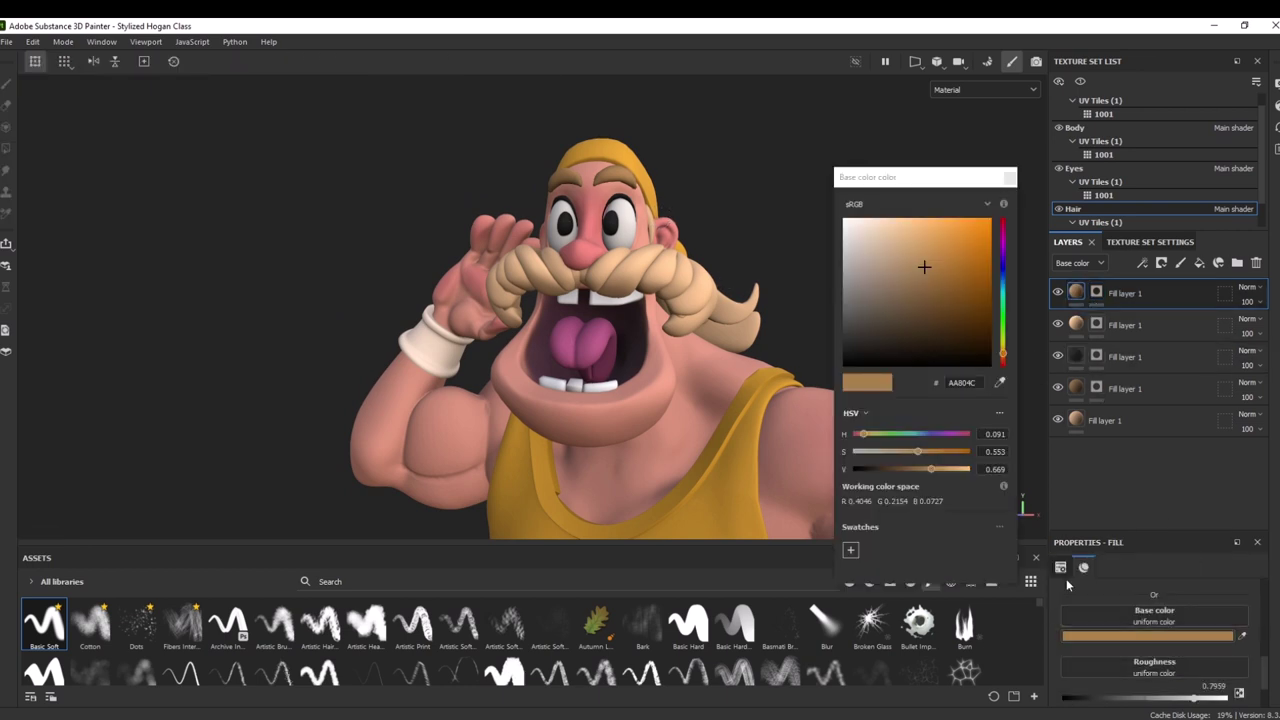
click(930, 470)
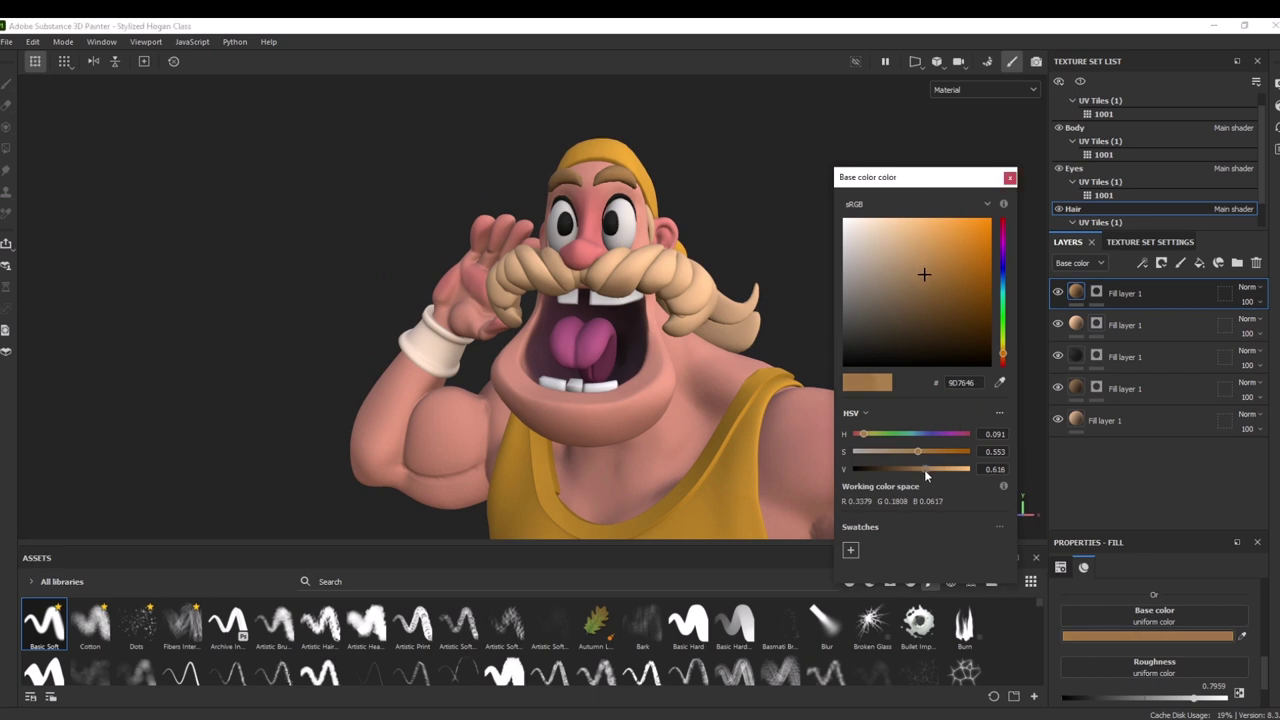
click(1008, 180)
Make Eyes the active texture set and lock the canvas of the close-up mouth reference image
alt+right_drag(908, 362, 873, 273)
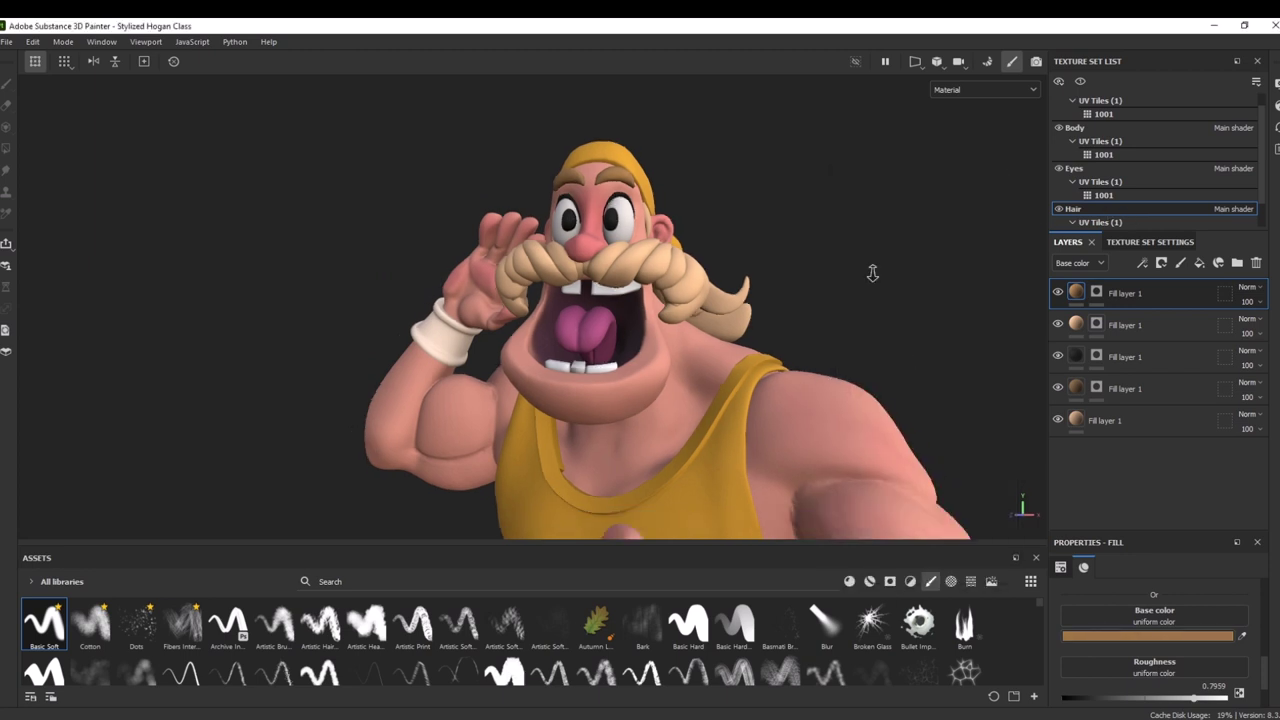
alt+drag(872, 273, 690, 302)
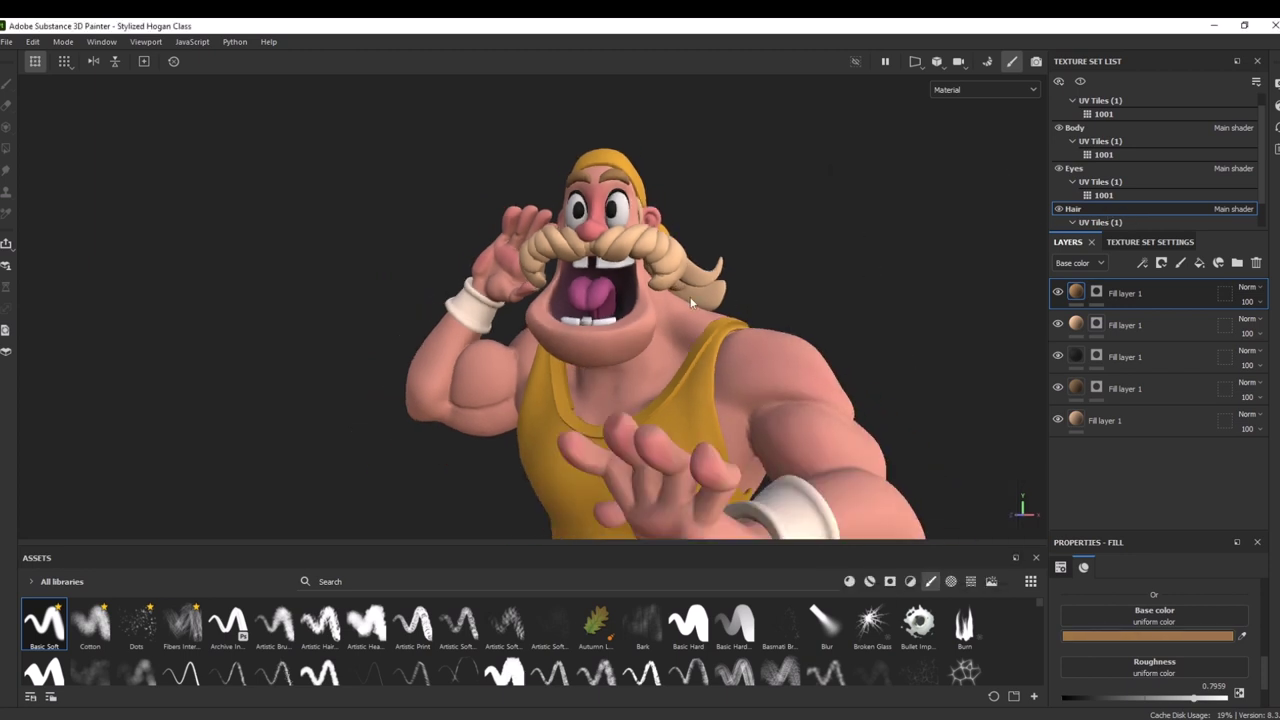
ctrl+alt+right_click(589, 297)
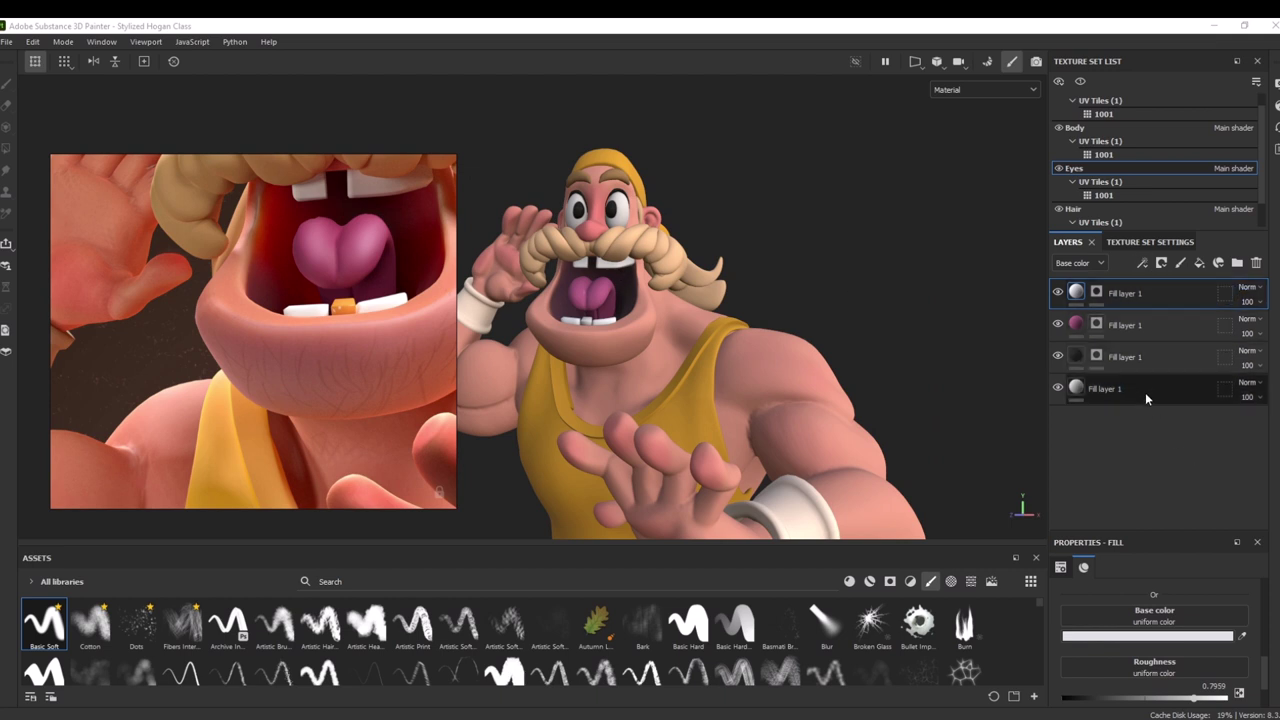
key(ctrl+r)
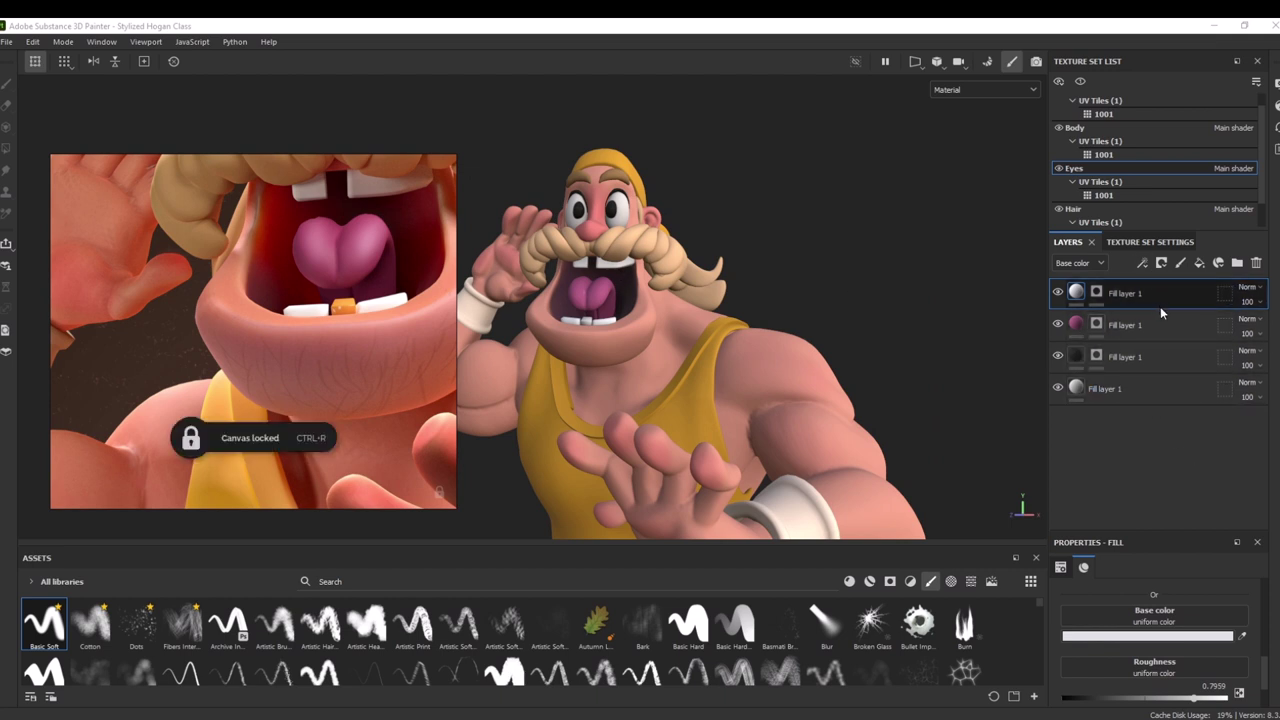
Copy the unmasked base fill to the top of the Eyes stack and sample its base color from the reference's gold tooth
click(1127, 387)
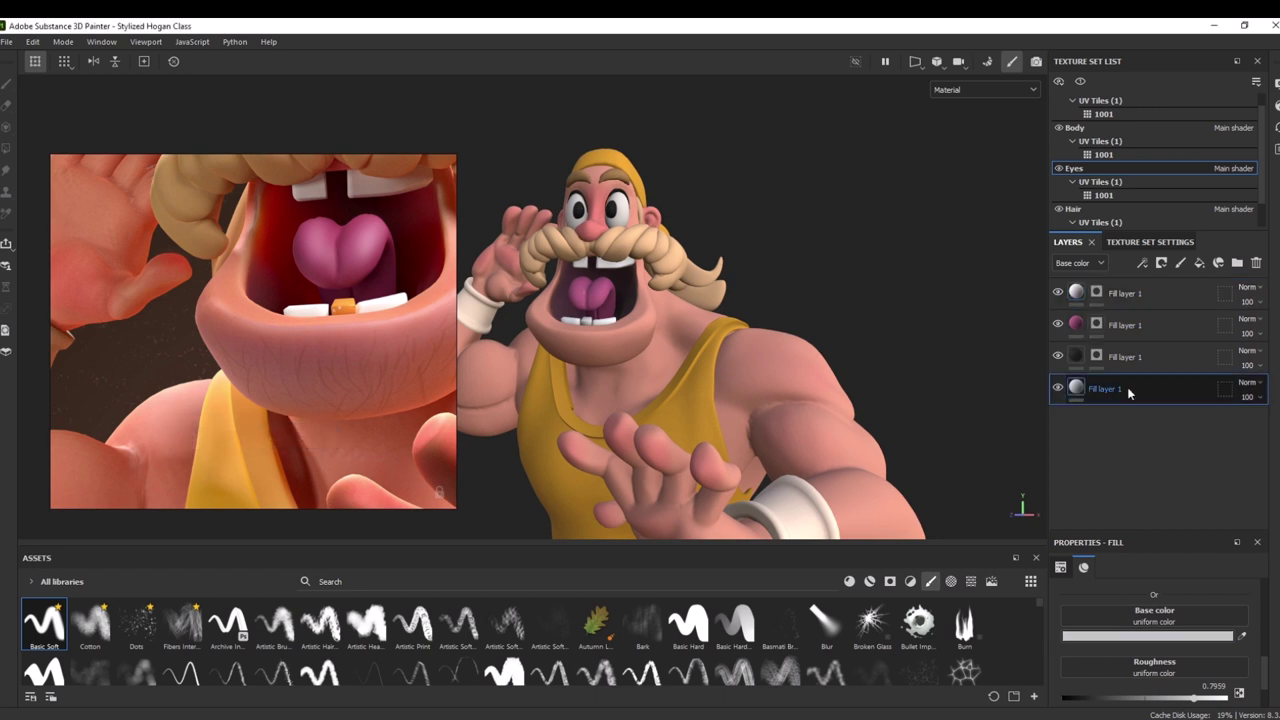
click(1145, 302)
key(ctrl+v)
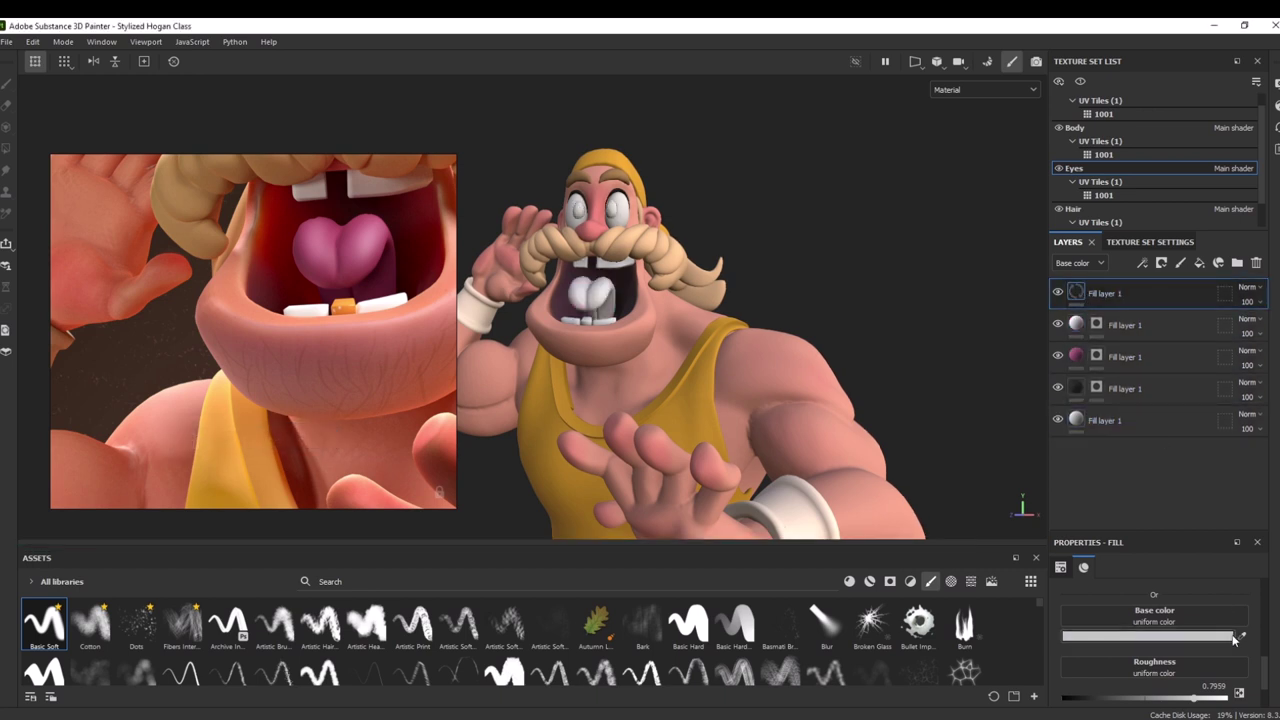
click(1244, 638)
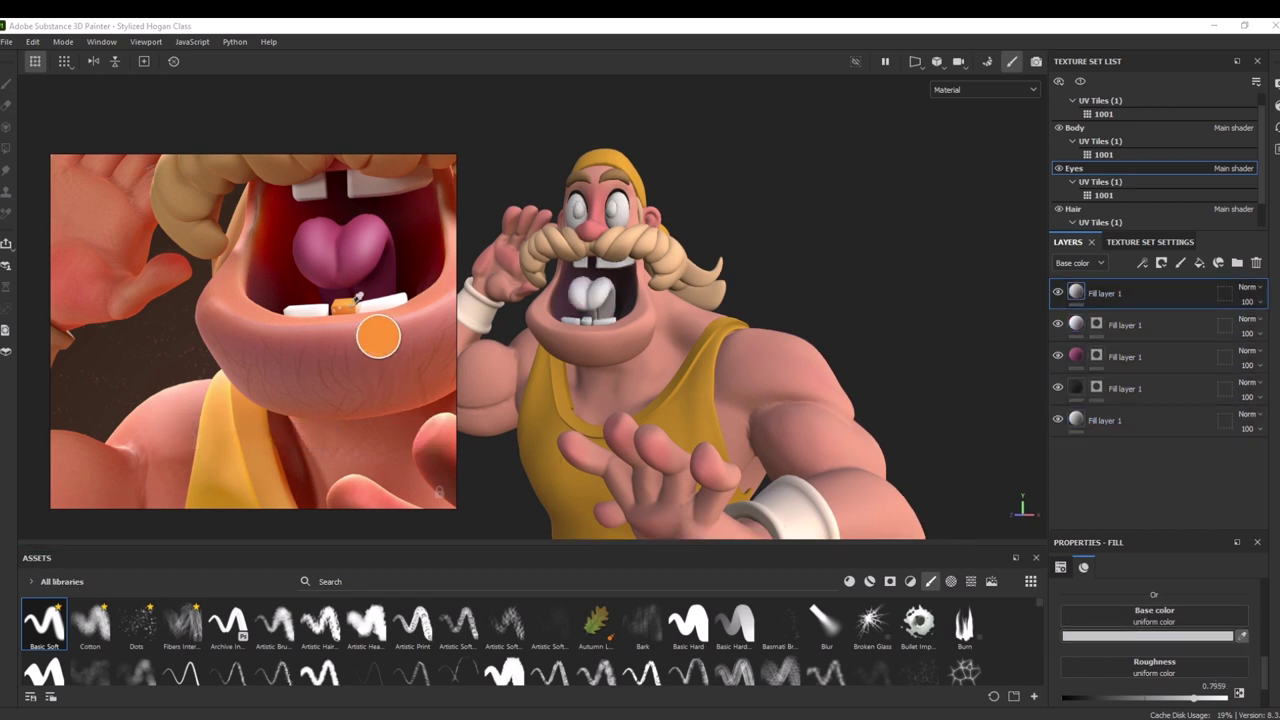
click(350, 312)
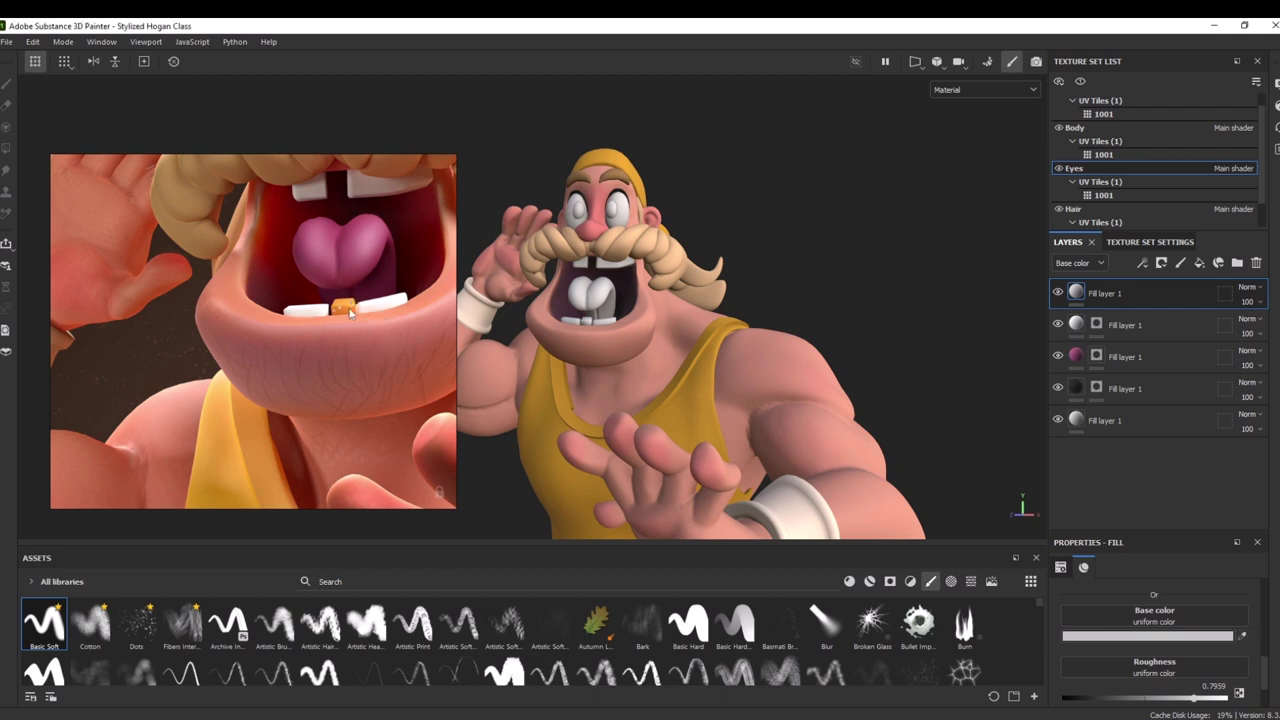
Add a black mask to the orange fill and reveal only the small middle lower tooth with a mesh-mode Polygon Fill
click(1161, 263)
click(1178, 299)
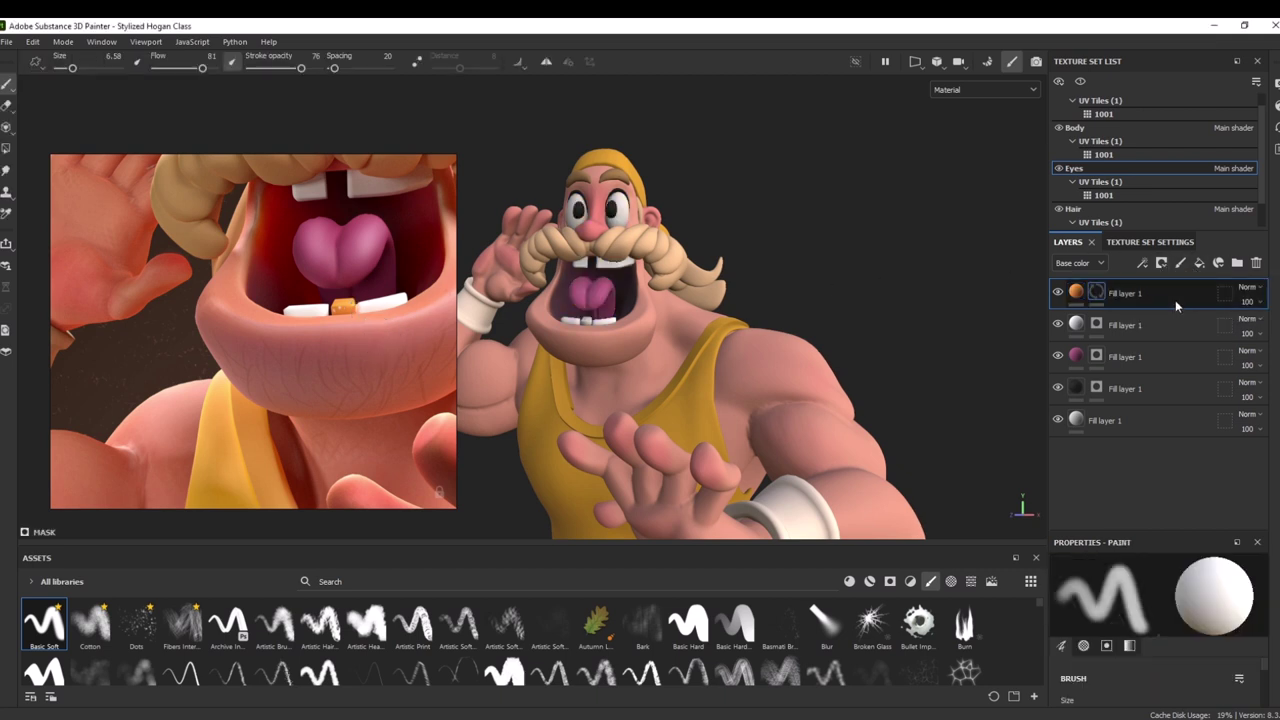
key(4)
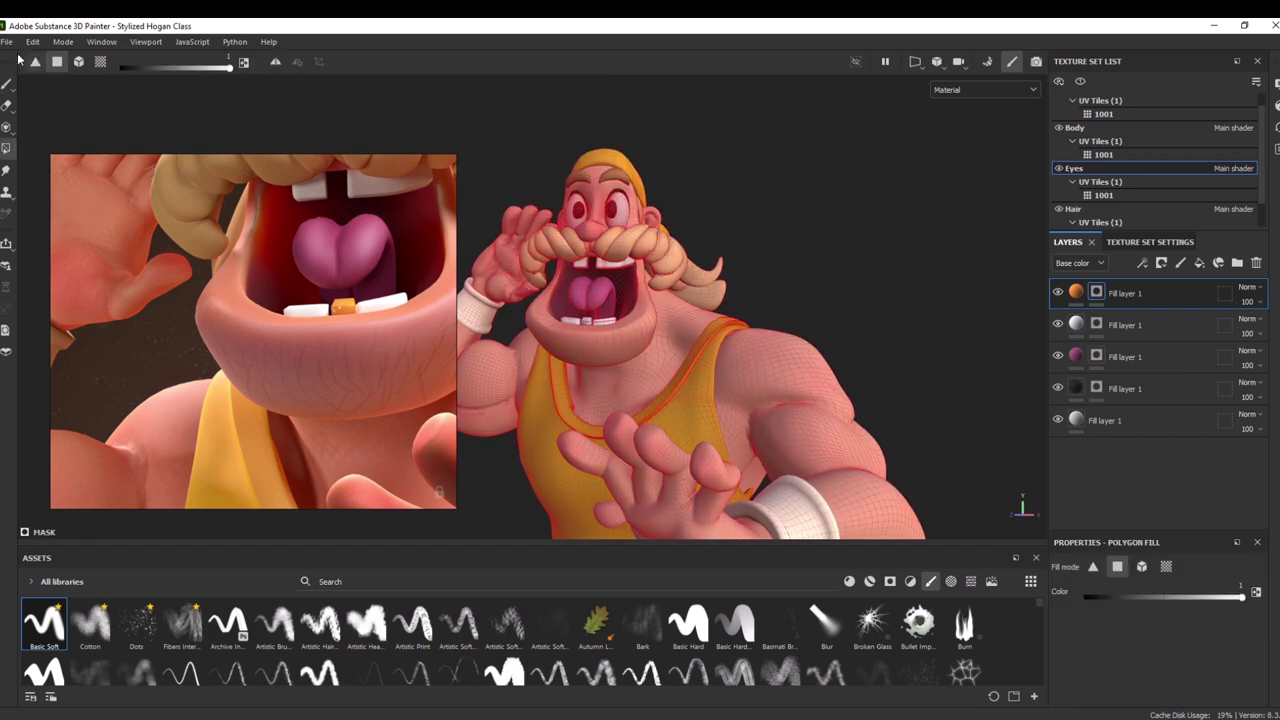
scroll(597, 318, up, 5)
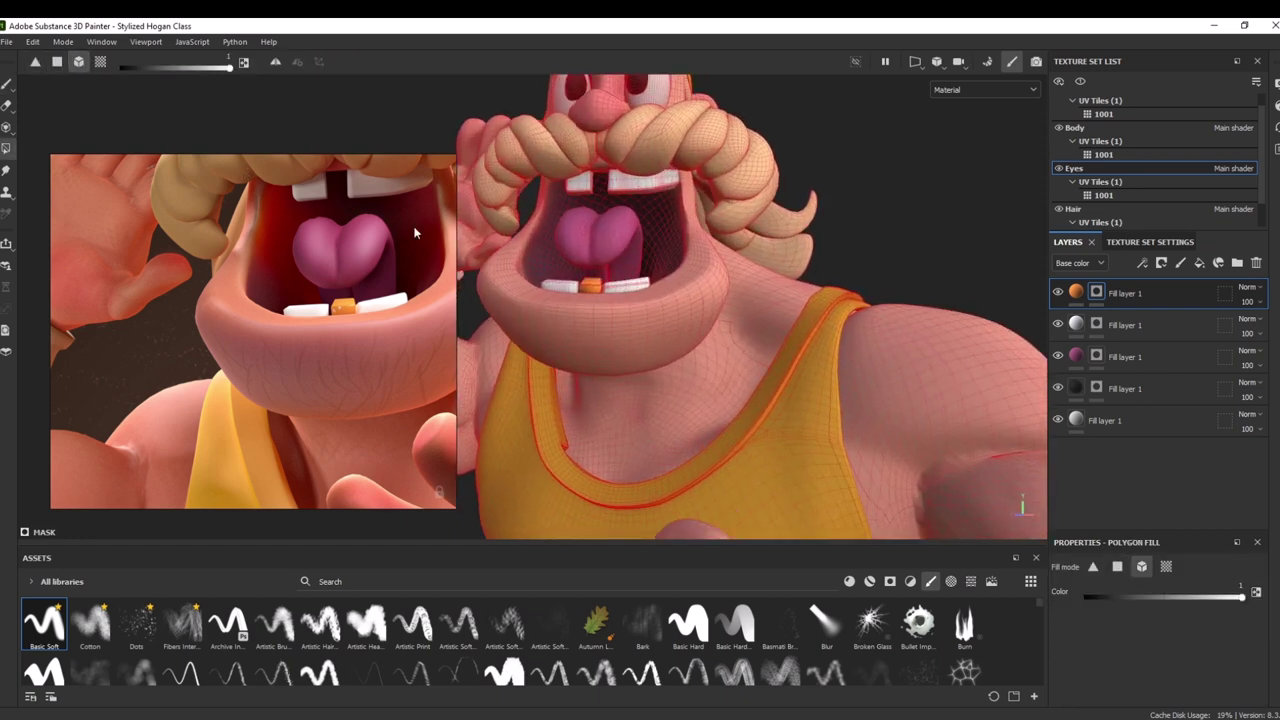
key(1)
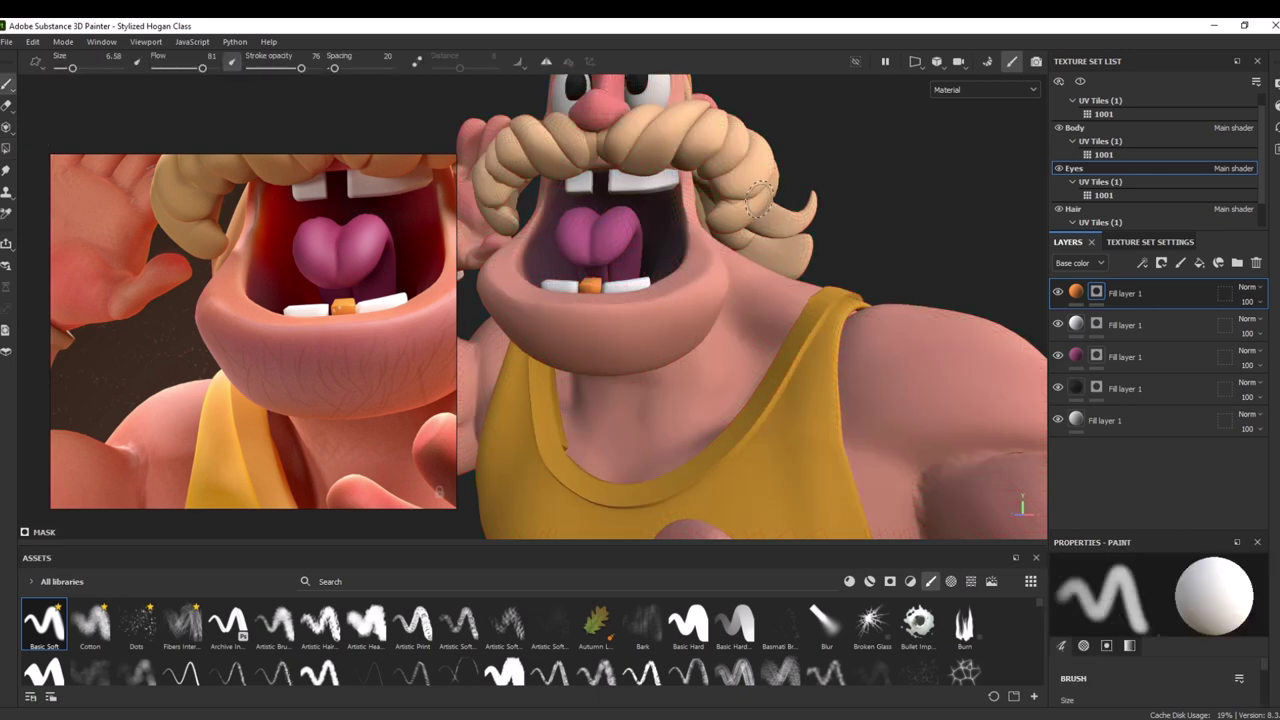
Duplicate the magenta tongue fill to the top of the Eyes layer stack and remove the copy's mask
alt+drag(894, 214, 714, 228)
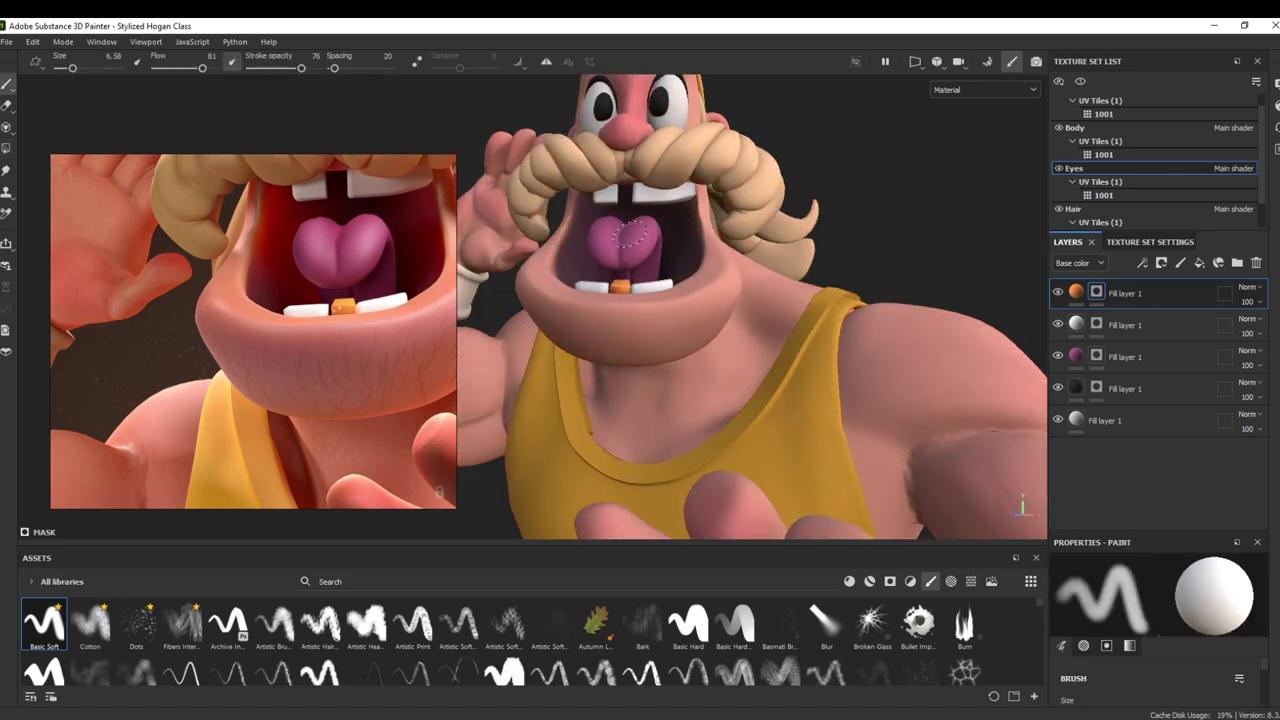
click(1131, 356)
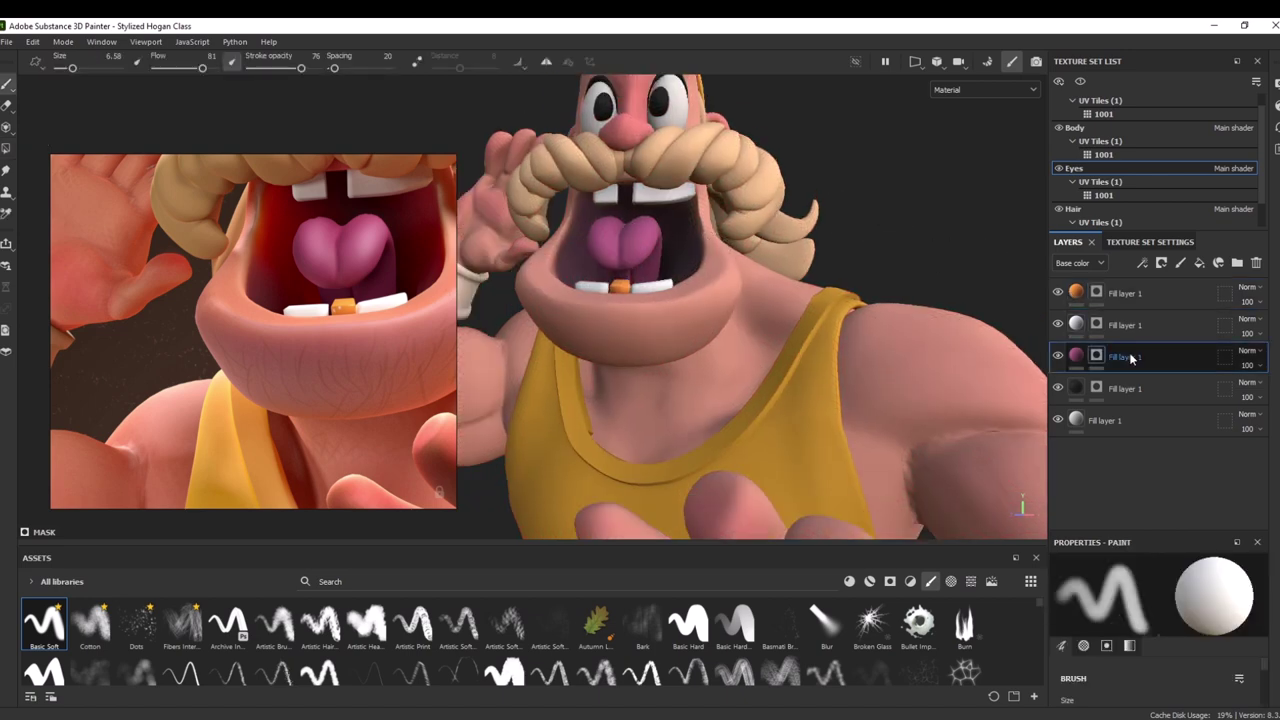
key(ctrl+c)
click(1134, 305)
key(ctrl+v)
right_click(1101, 296)
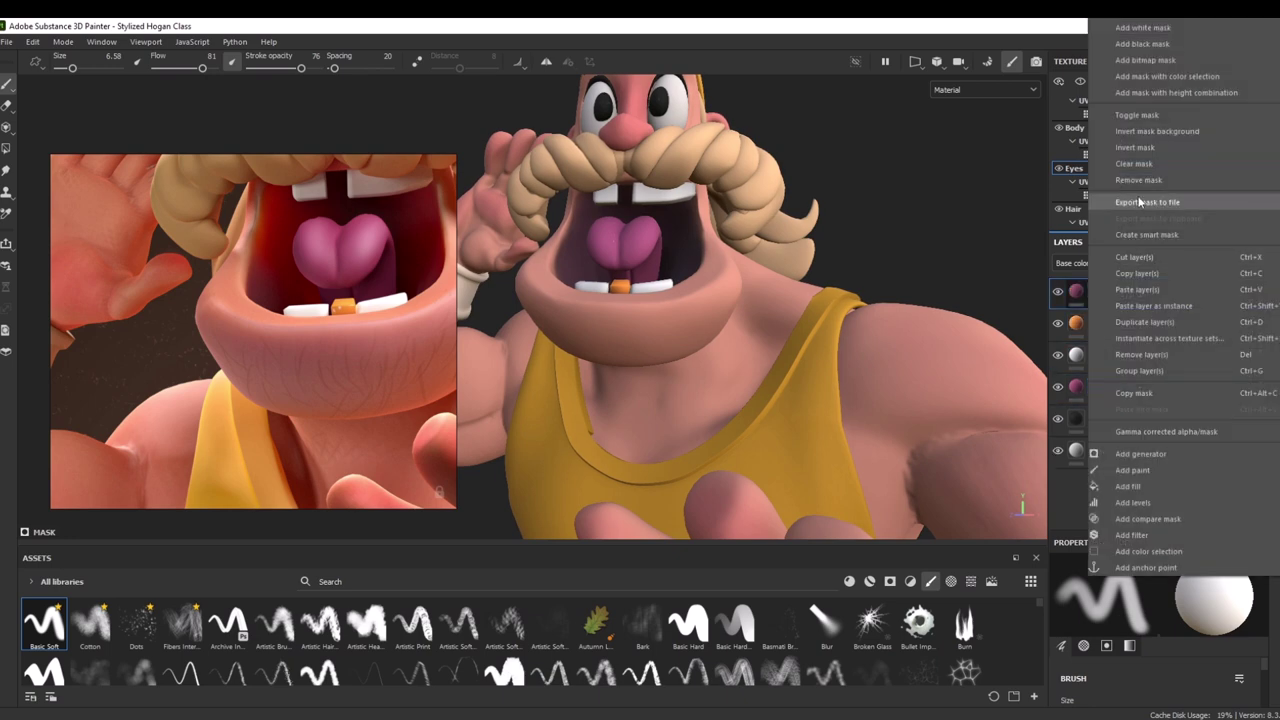
click(1120, 185)
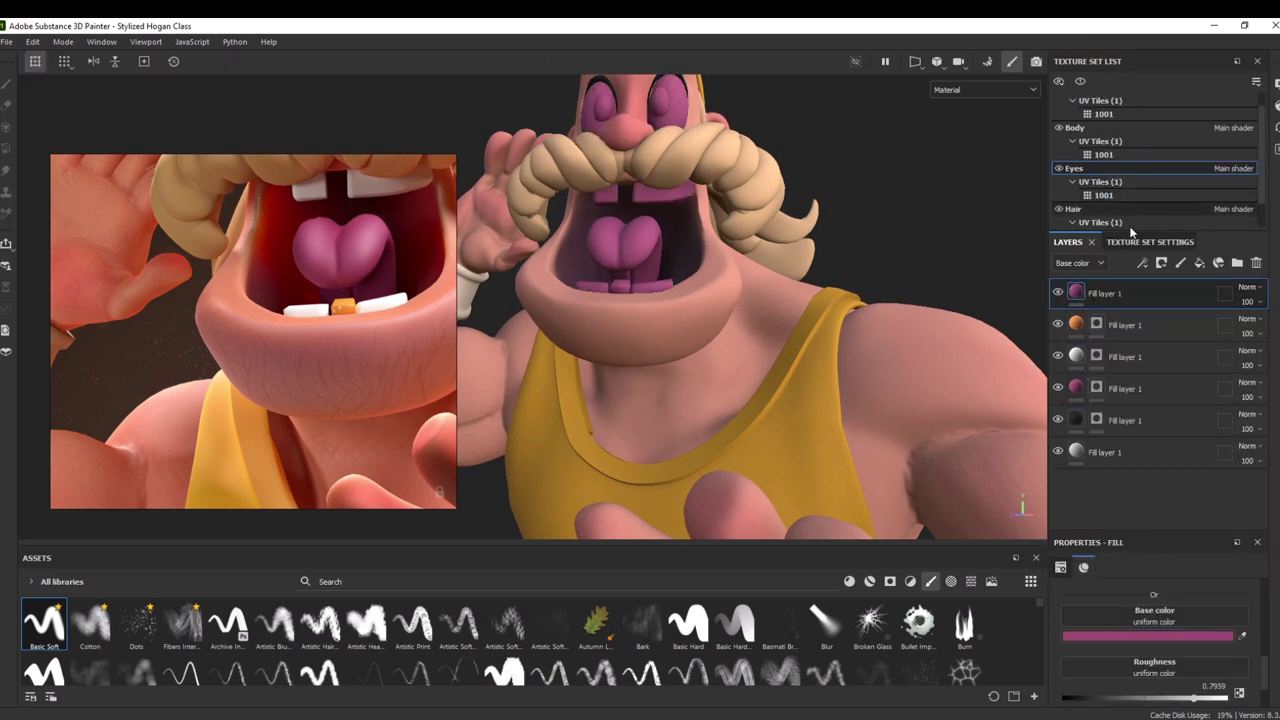
Set the tongue fill copy's base color to light pink EF84B0 and add a black mask to it
click(1148, 636)
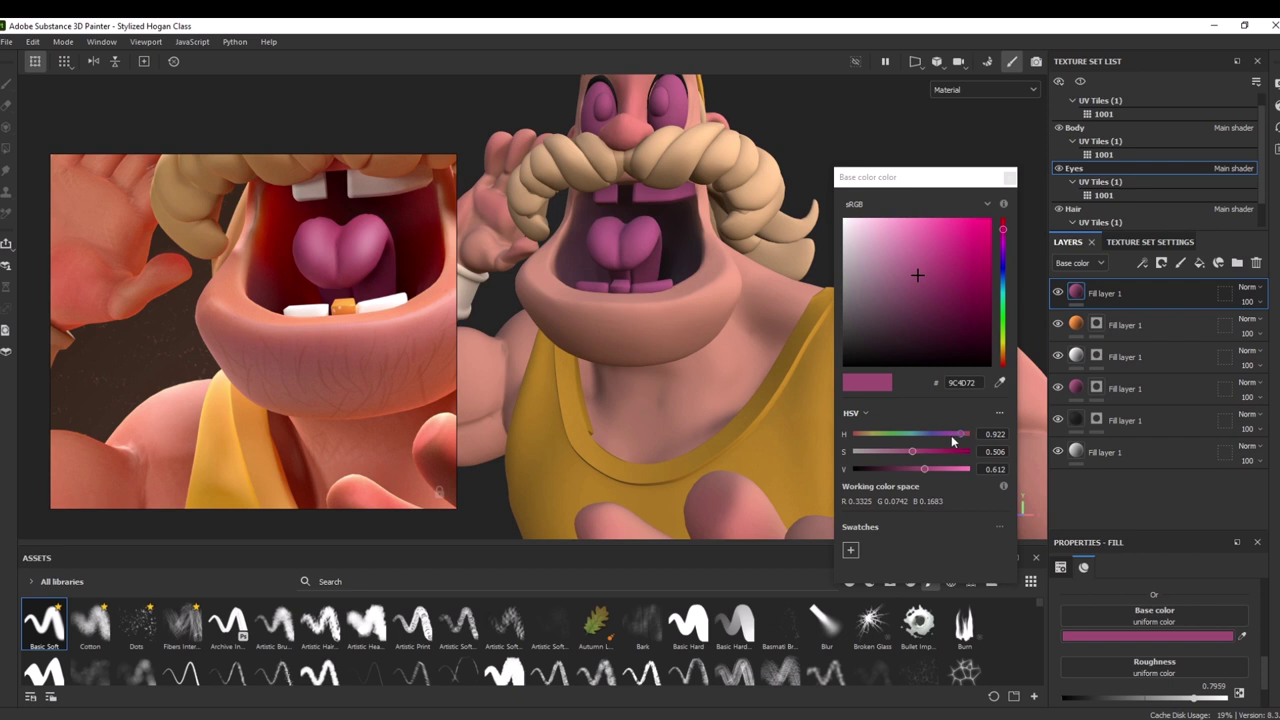
mouse_move(930, 468)
mouse_down()
mouse_move(966, 473)
mouse_move(907, 457)
mouse_up()
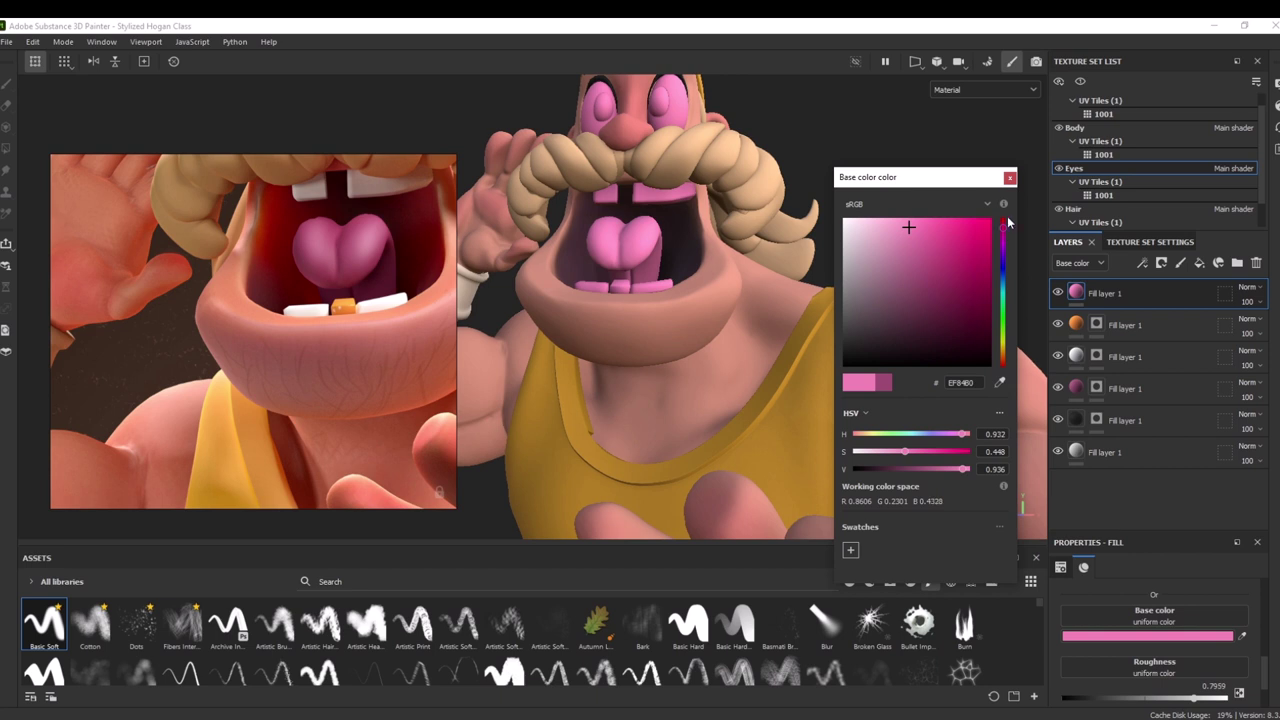
click(1010, 179)
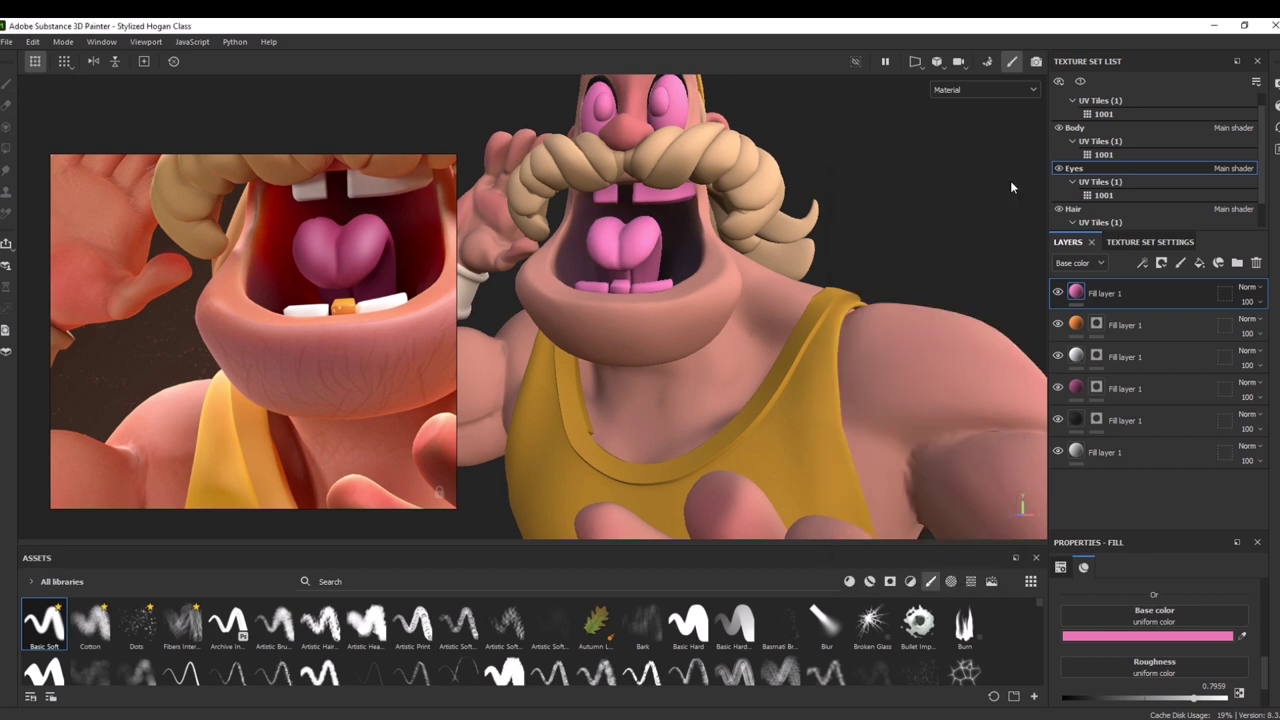
click(1160, 264)
click(1160, 298)
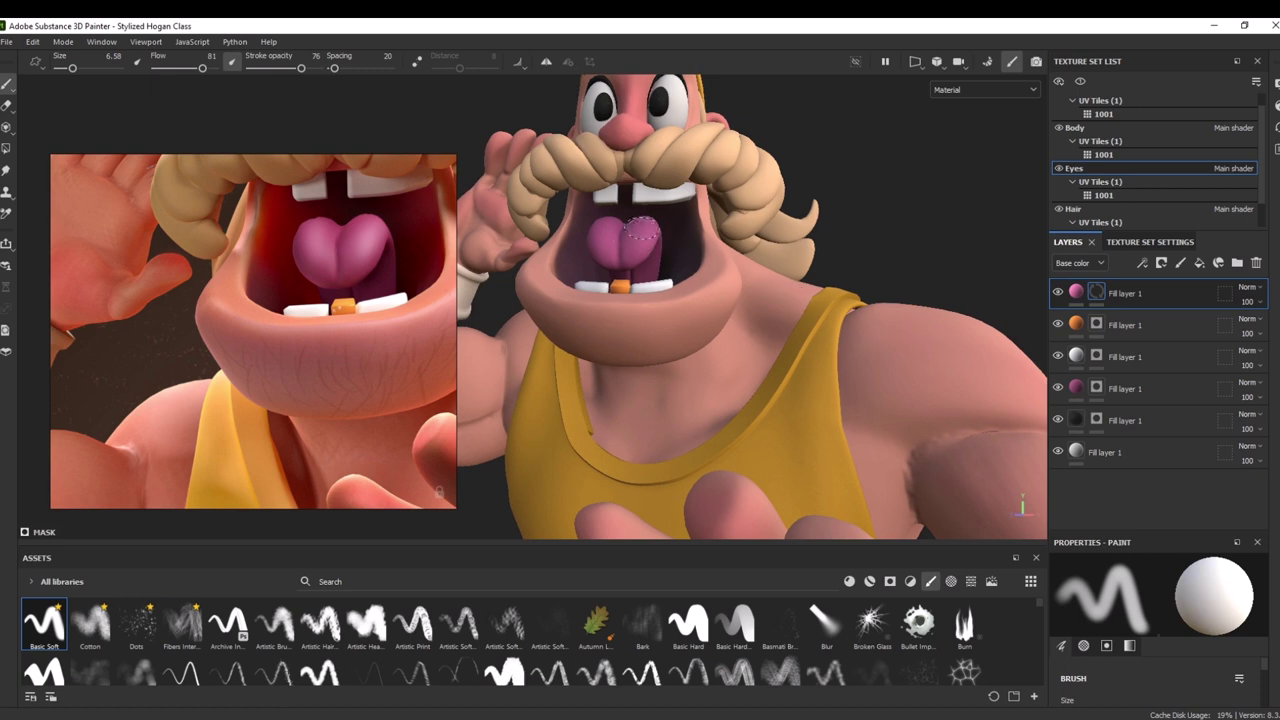
scroll(655, 337, up, 5)
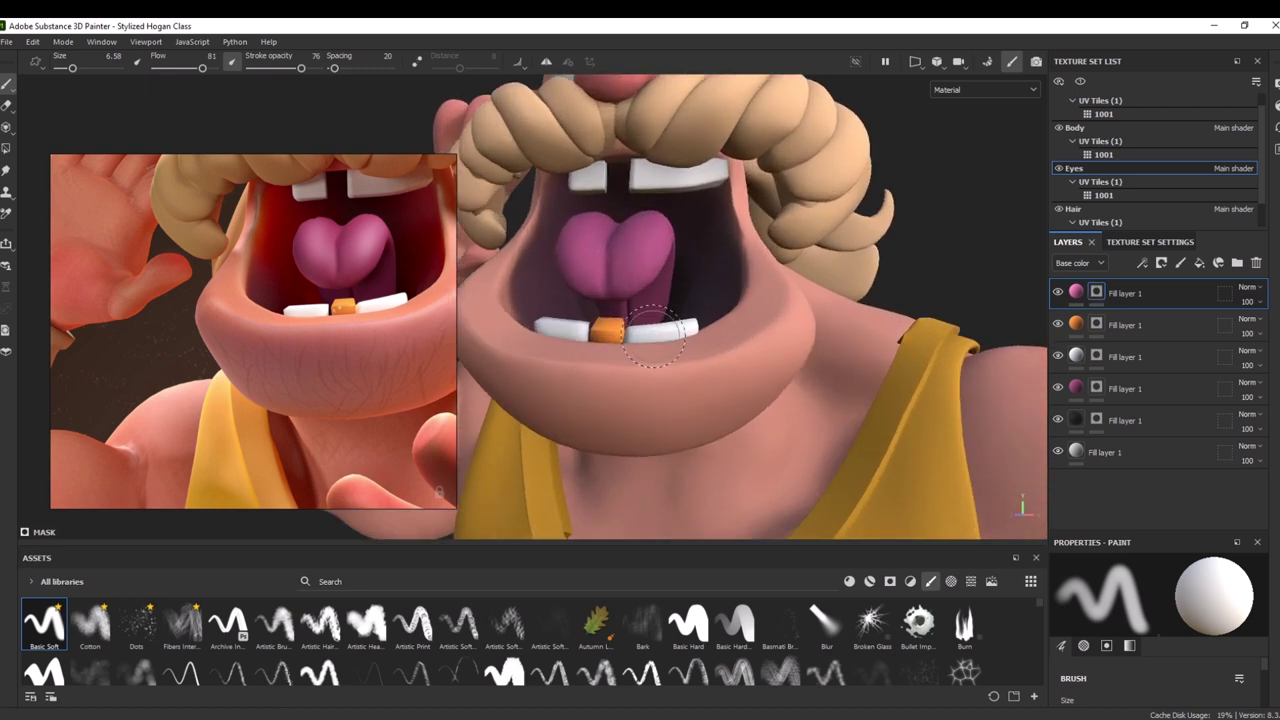
Paint the light pink fill's mask over both upper lobes of the tongue with a soft brush of size 7.65
key(bracketright)
key(bracketright)
key(bracketright)
mouse_move(642, 236)
mouse_down()
mouse_move(618, 242)
mouse_move(640, 225)
mouse_move(632, 268)
mouse_up()
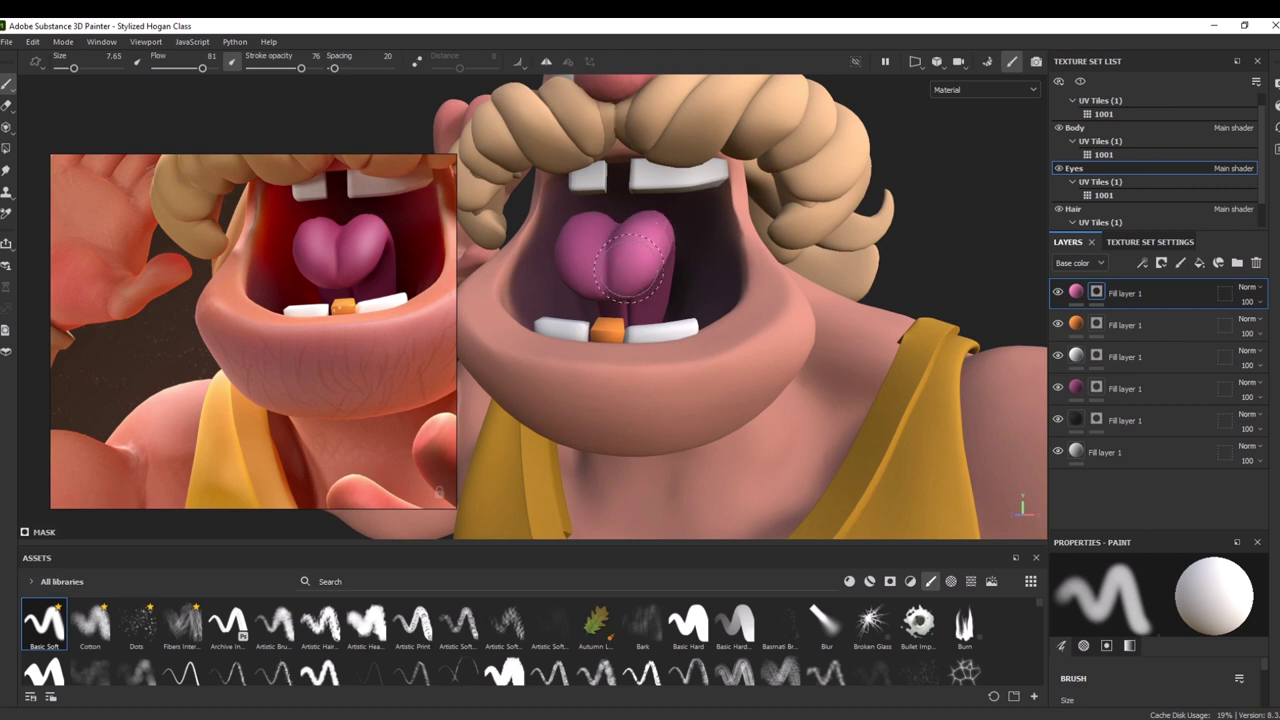
drag(575, 236, 590, 255)
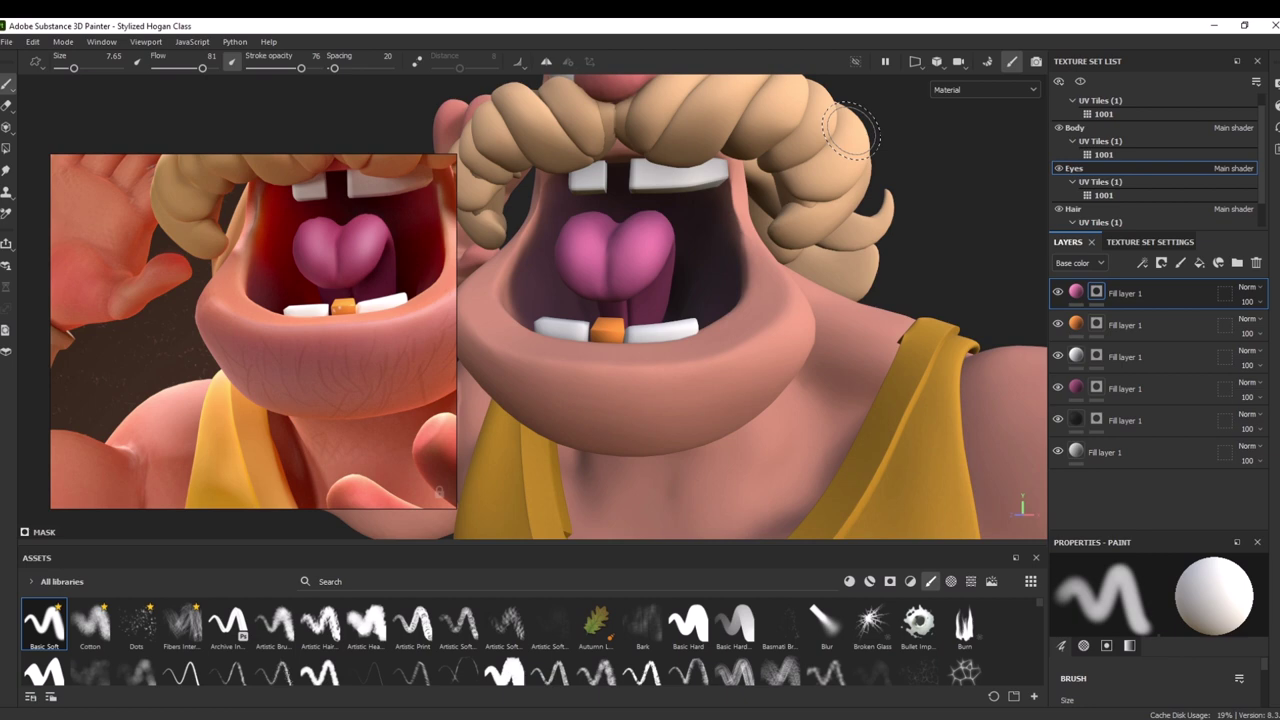
Examine the whole character's base colors and tonal variation from several angles
alt+right_drag(975, 285, 854, 166)
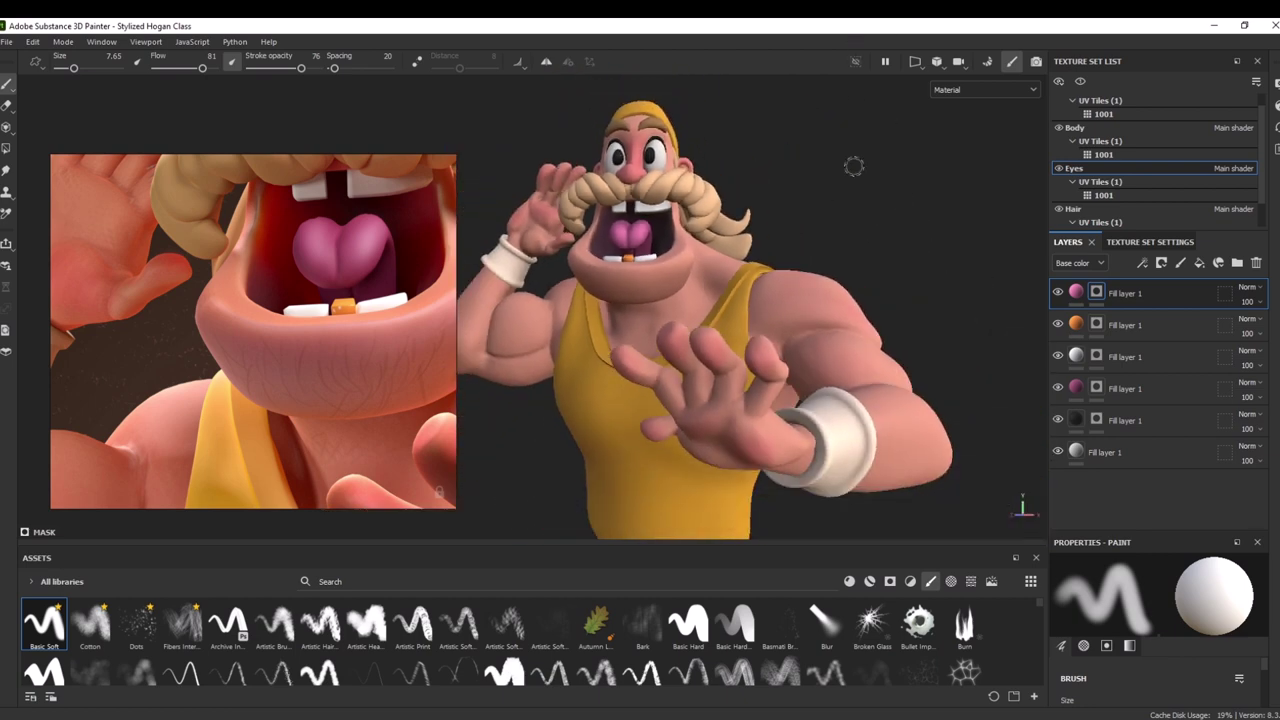
scroll(854, 166, down, 2)
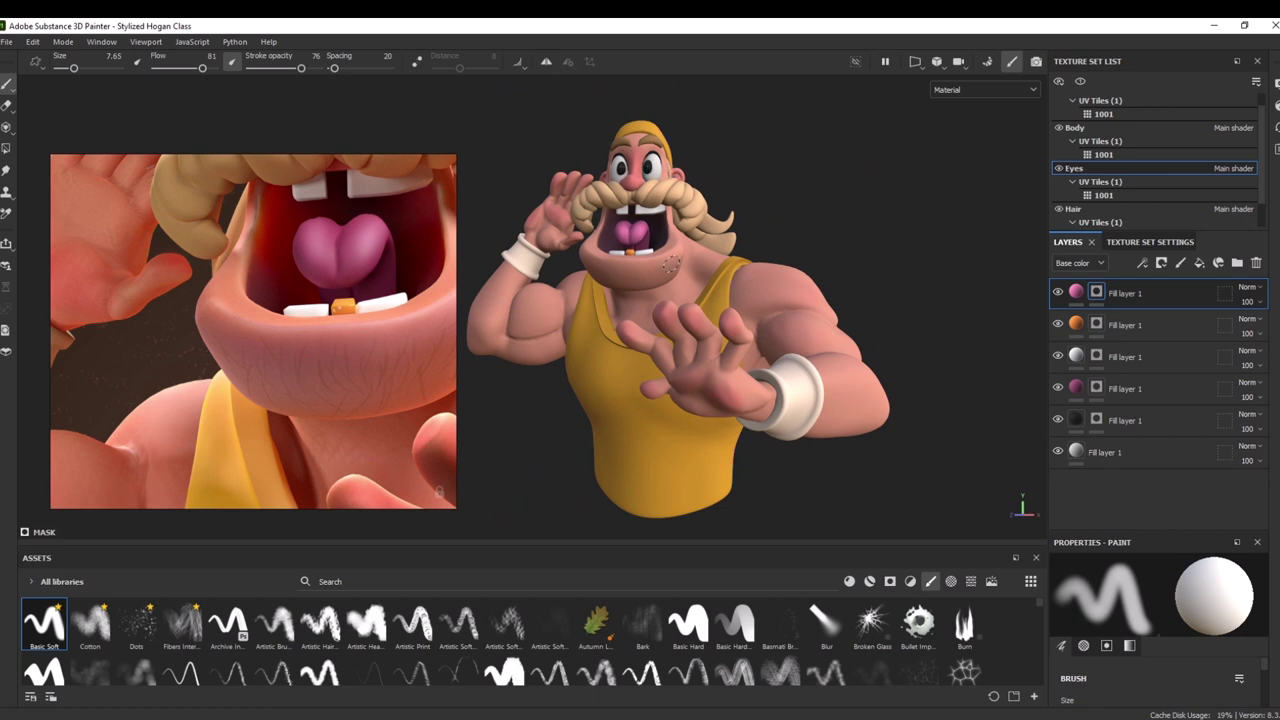
alt+drag(803, 240, 805, 196)
scroll(834, 211, up, 4)
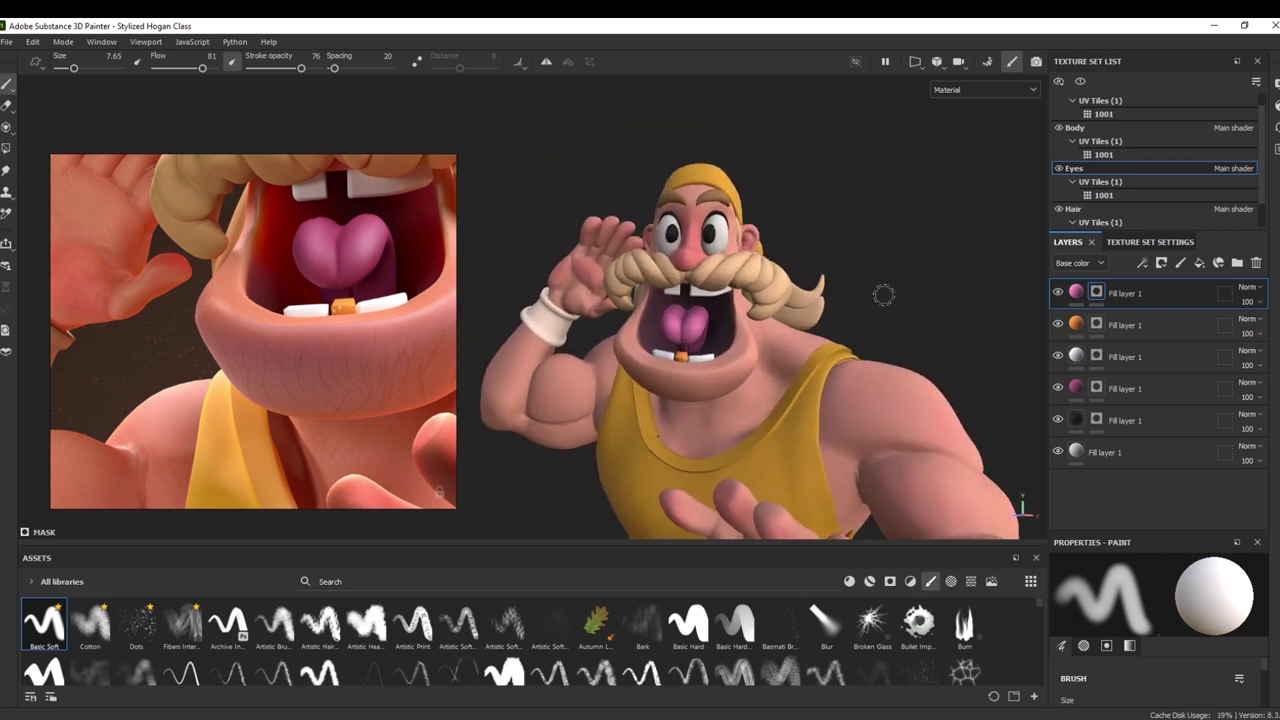
alt+drag(920, 322, 922, 165)
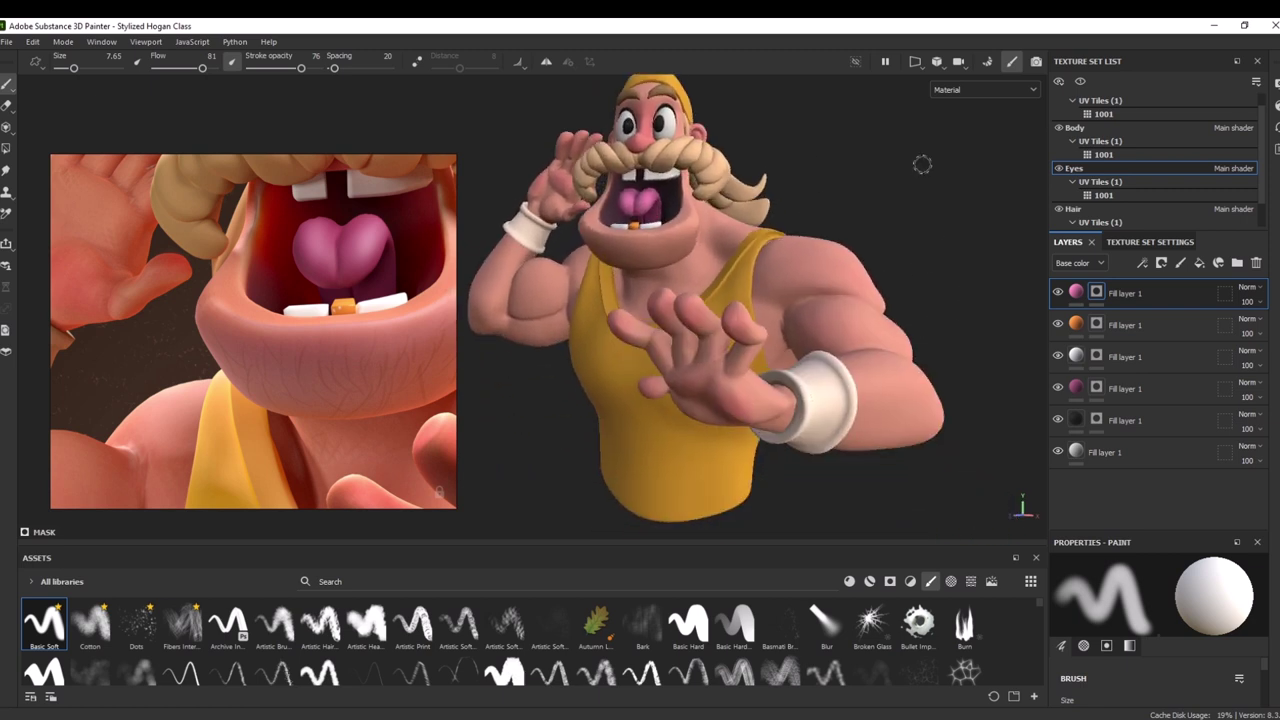
alt+drag(948, 212, 904, 217)
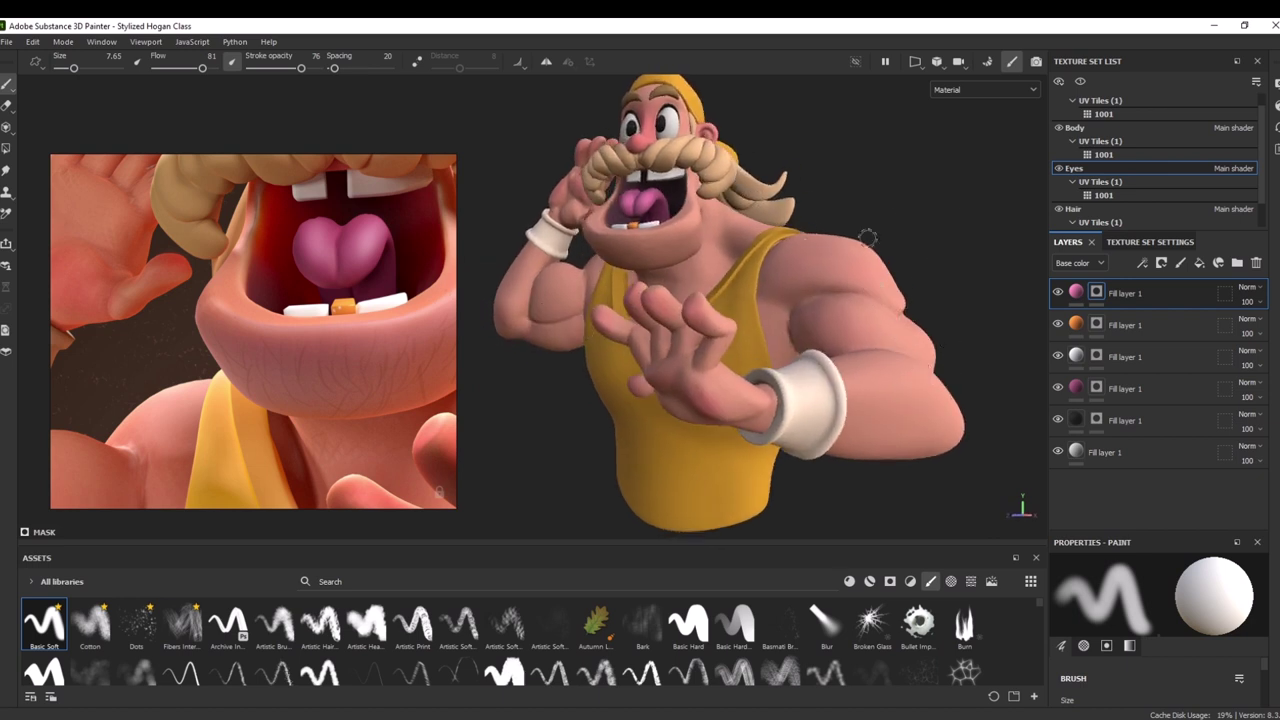
mouse_move(839, 139)
alt+mouse_down()
mouse_move(937, 120)
mouse_move(914, 131)
alt+mouse_up()
alt+right_drag(813, 142, 826, 186)
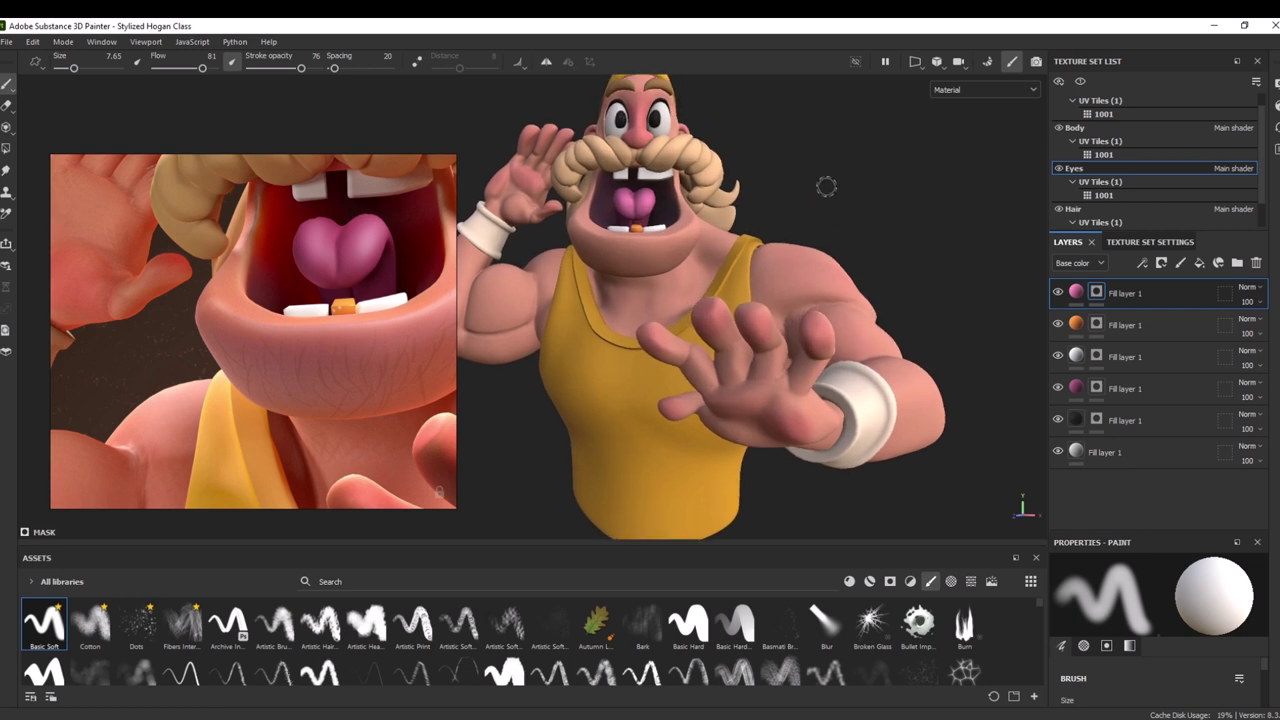
alt+middle_drag(815, 165, 1016, 193)
Make the Body texture set active with a brush size of 20.88, and frame the reference's full character with its shirt lettering
ctrl+alt+right_click(565, 308)
mouse_move(565, 308)
ctrl+right_down()
mouse_move(585, 305)
mouse_move(546, 449)
mouse_move(560, 440)
ctrl+right_up()
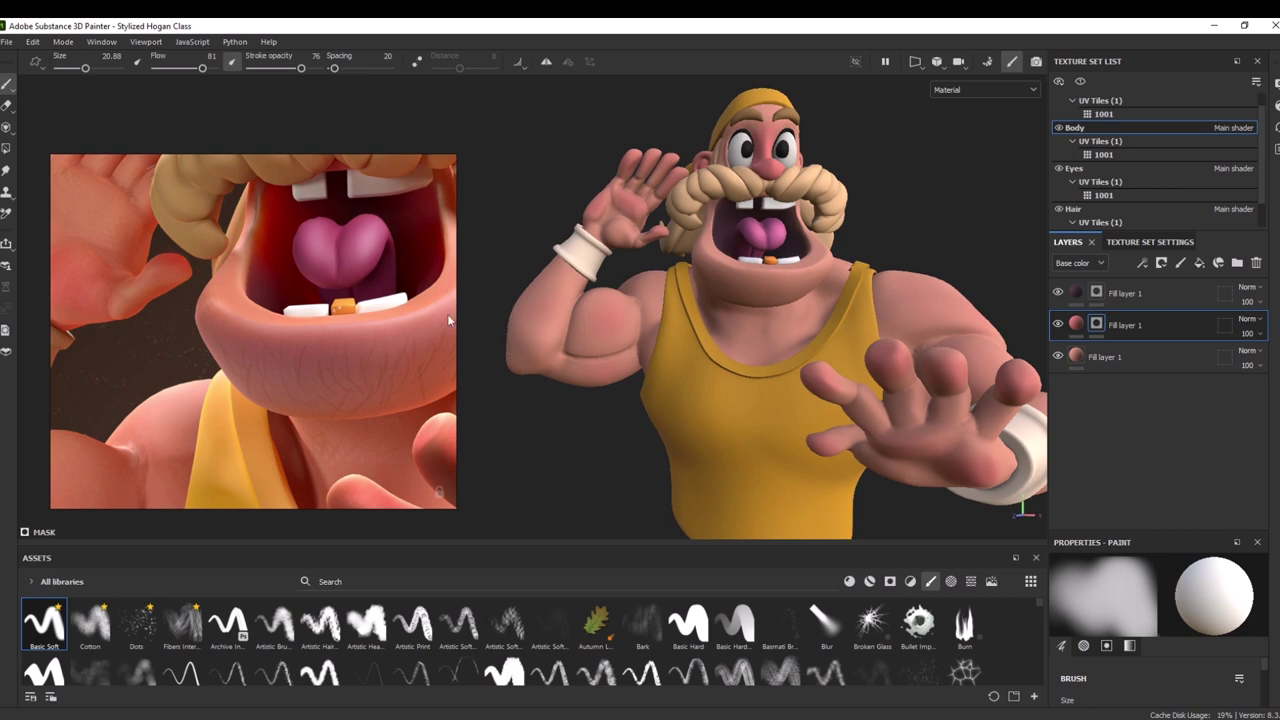
scroll(342, 396, down, 2)
middle_drag(322, 390, 251, 331)
middle_drag(383, 446, 279, 339)
scroll(317, 372, down, 4)
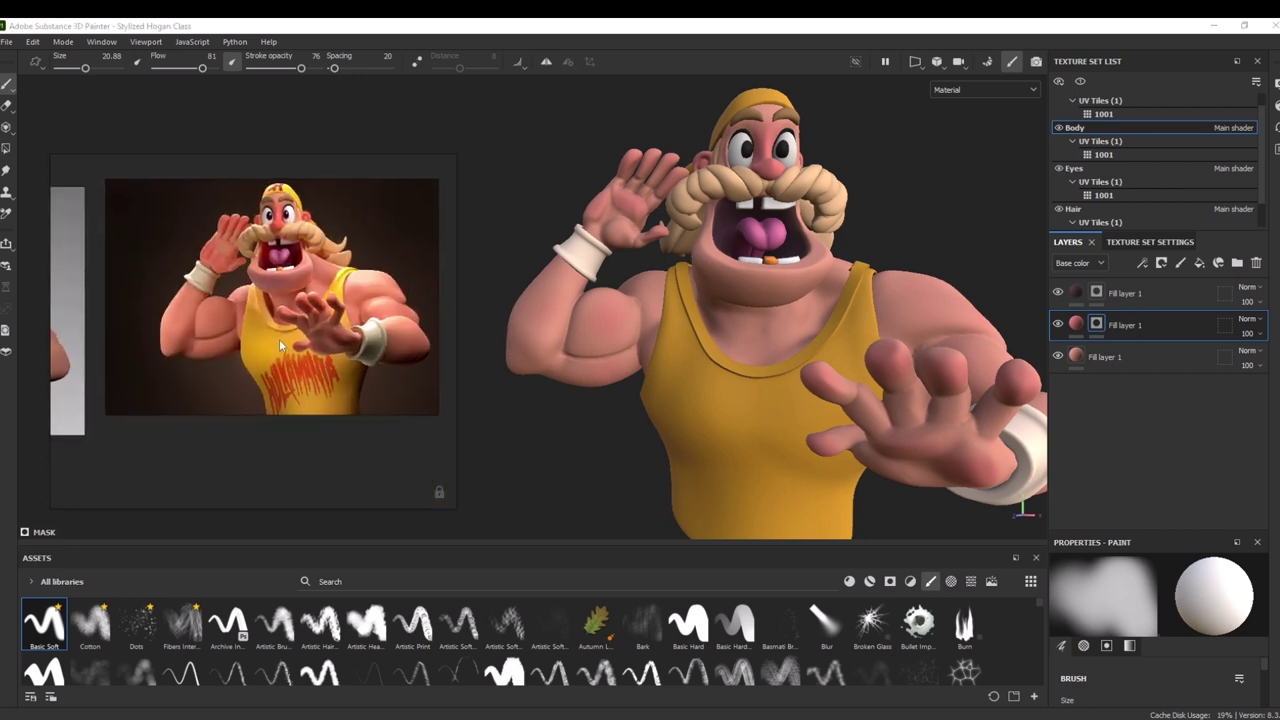
scroll(300, 370, up, 2)
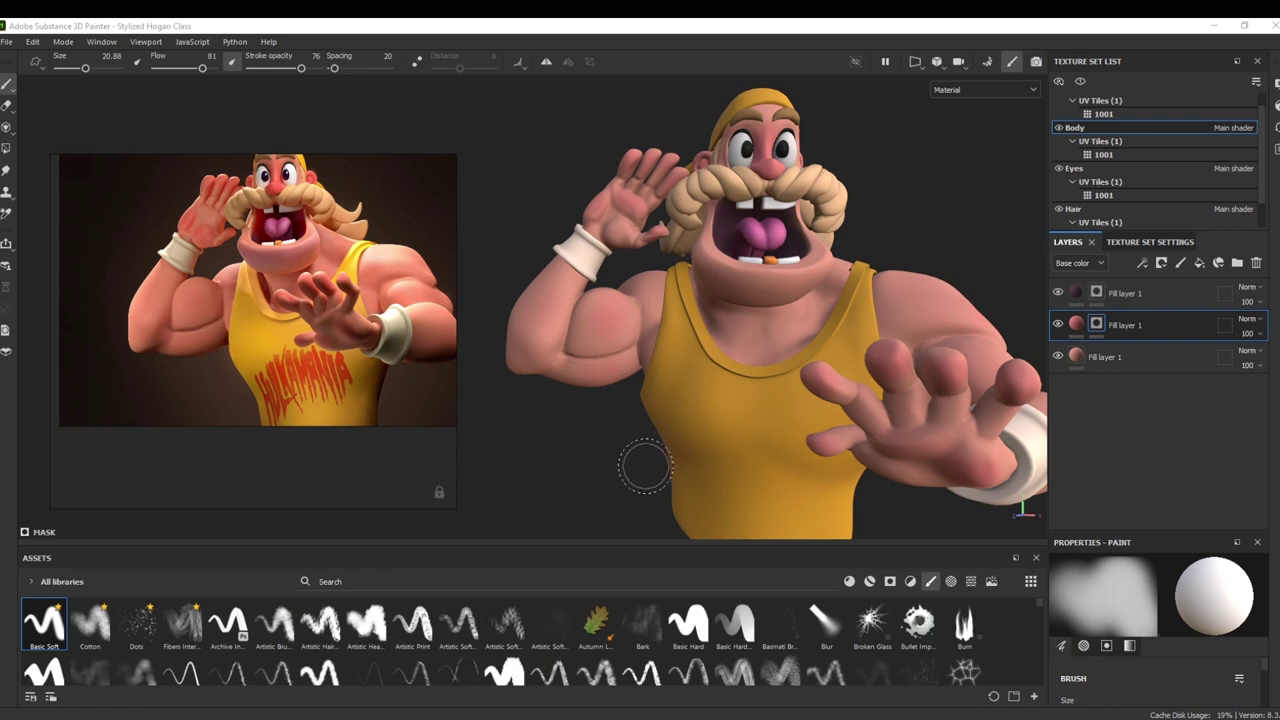
alt+right_drag(636, 474, 586, 385)
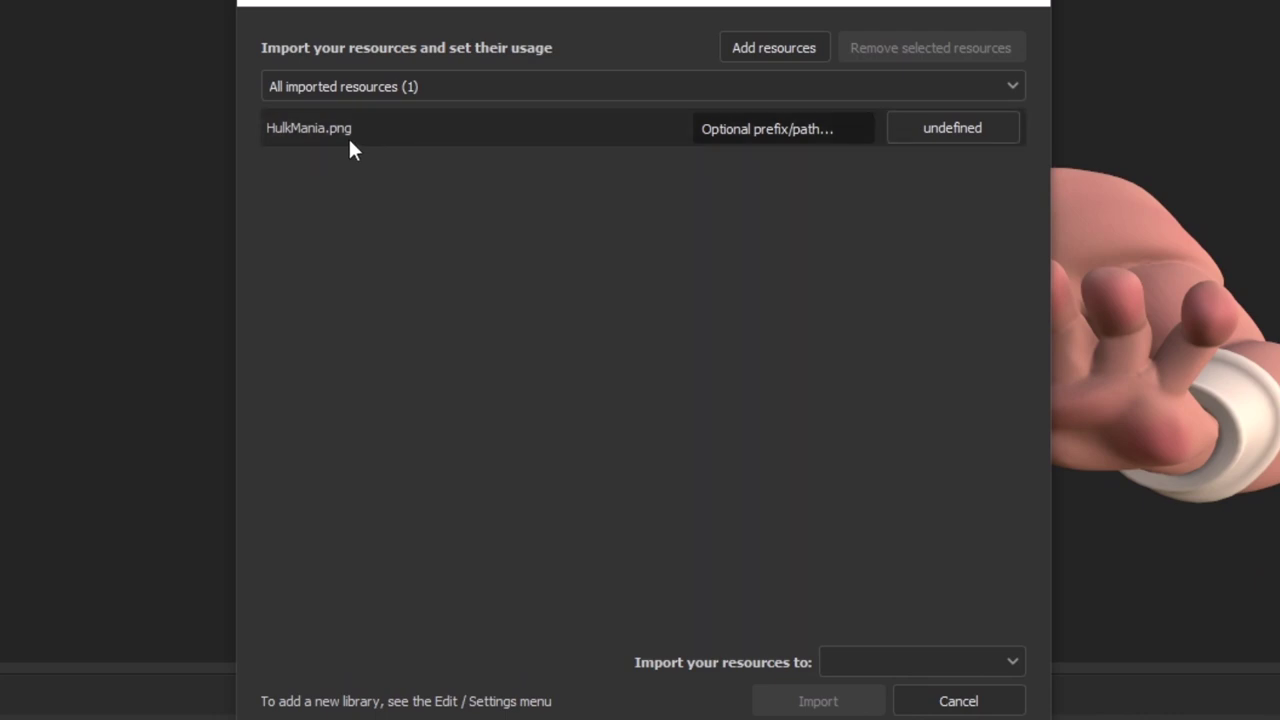
Import HulkMania.png as a texture into the project 'Stylized Hogan Class'
click(958, 129)
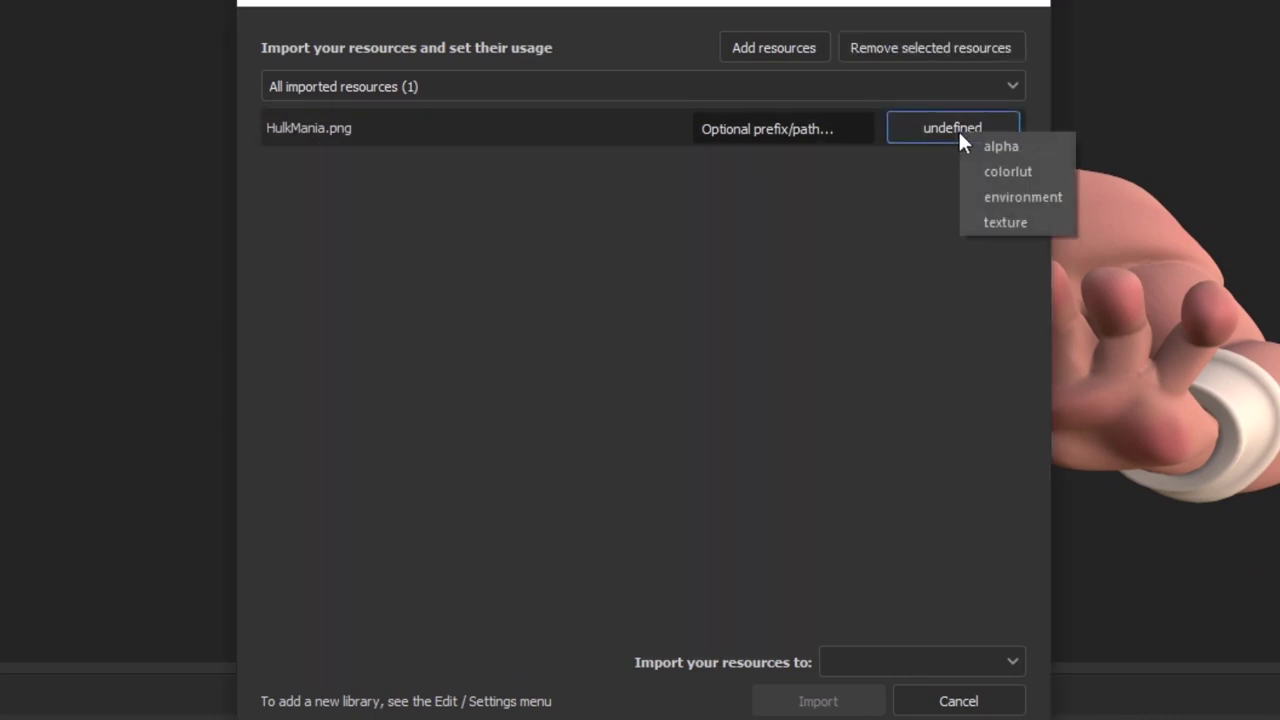
click(1010, 222)
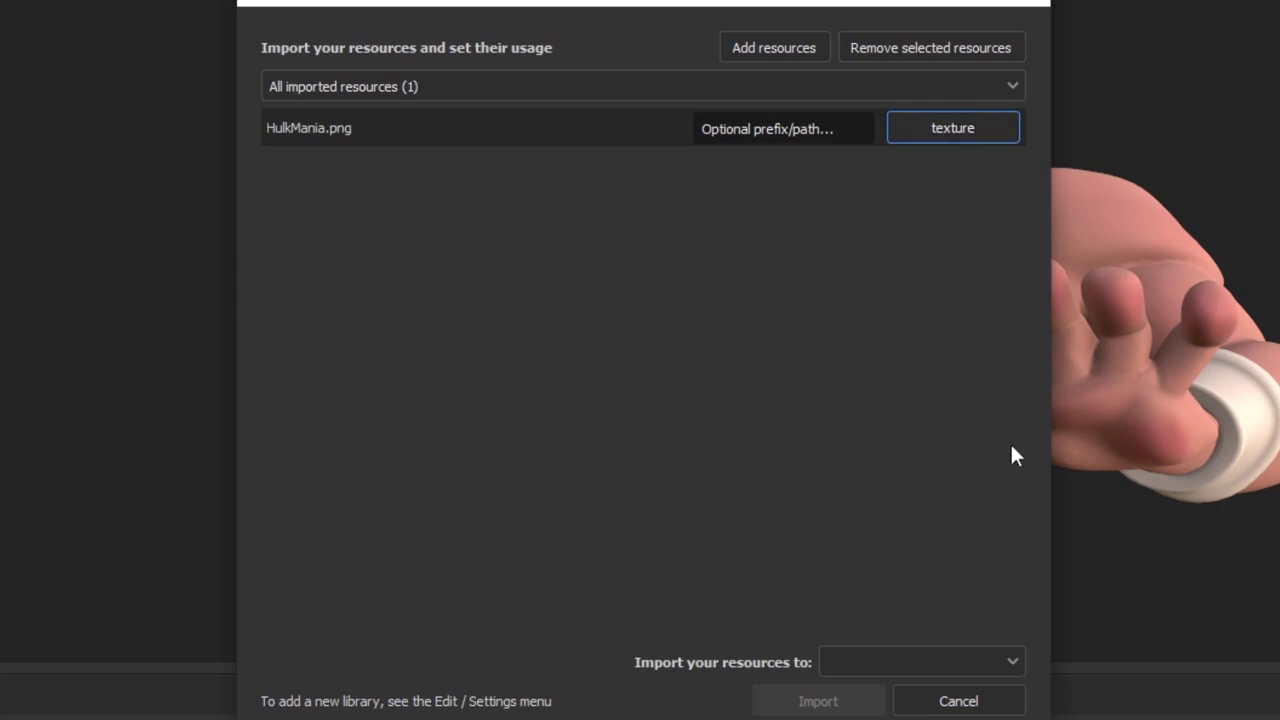
click(918, 666)
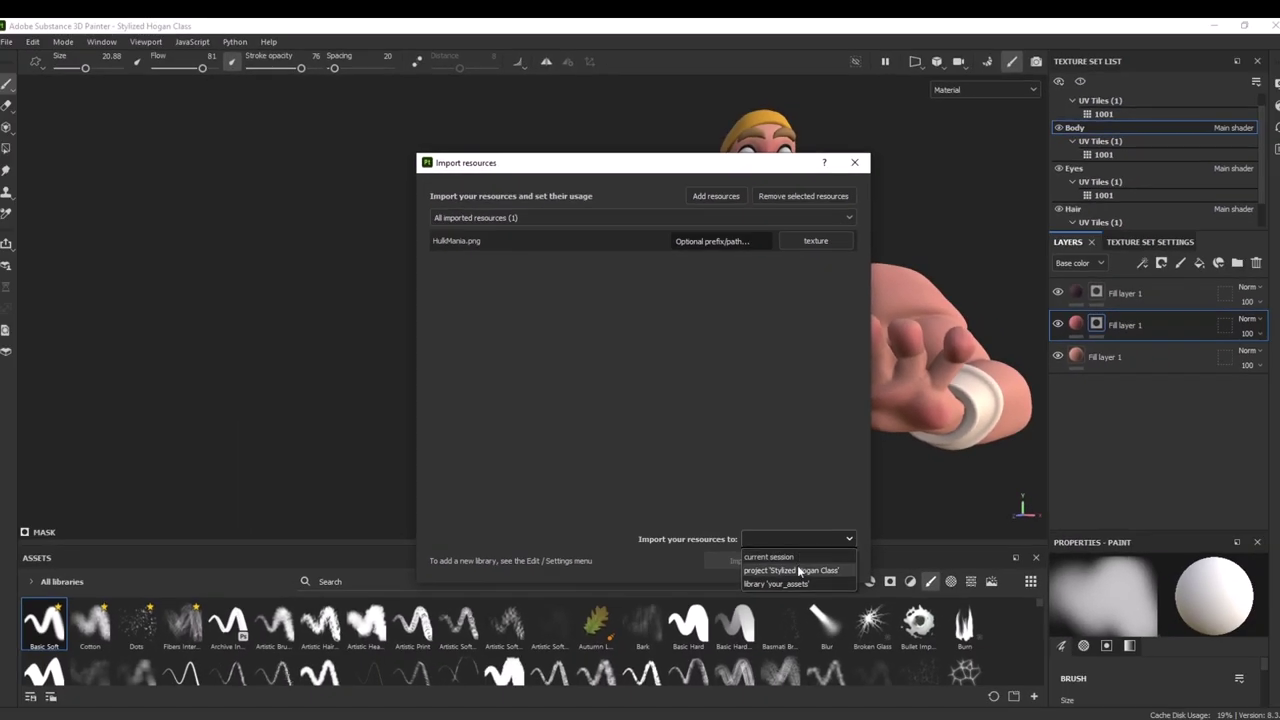
click(799, 570)
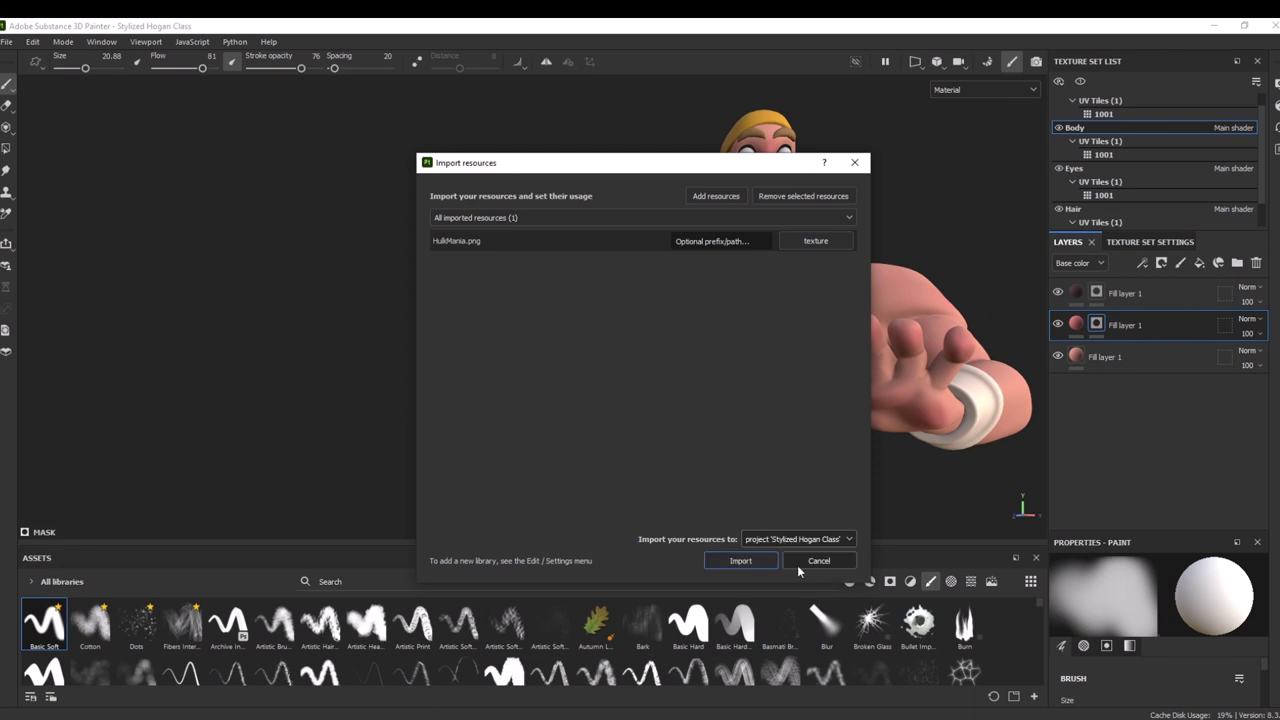
click(740, 560)
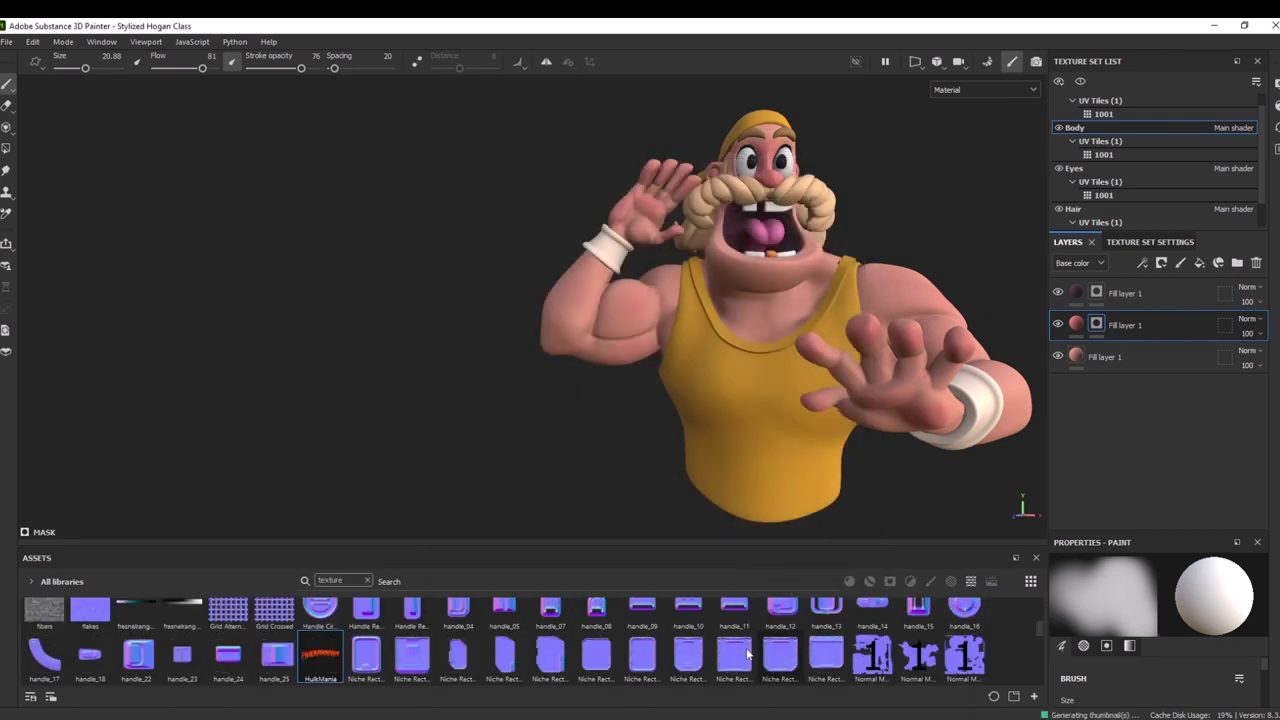
mouse_move(320, 656)
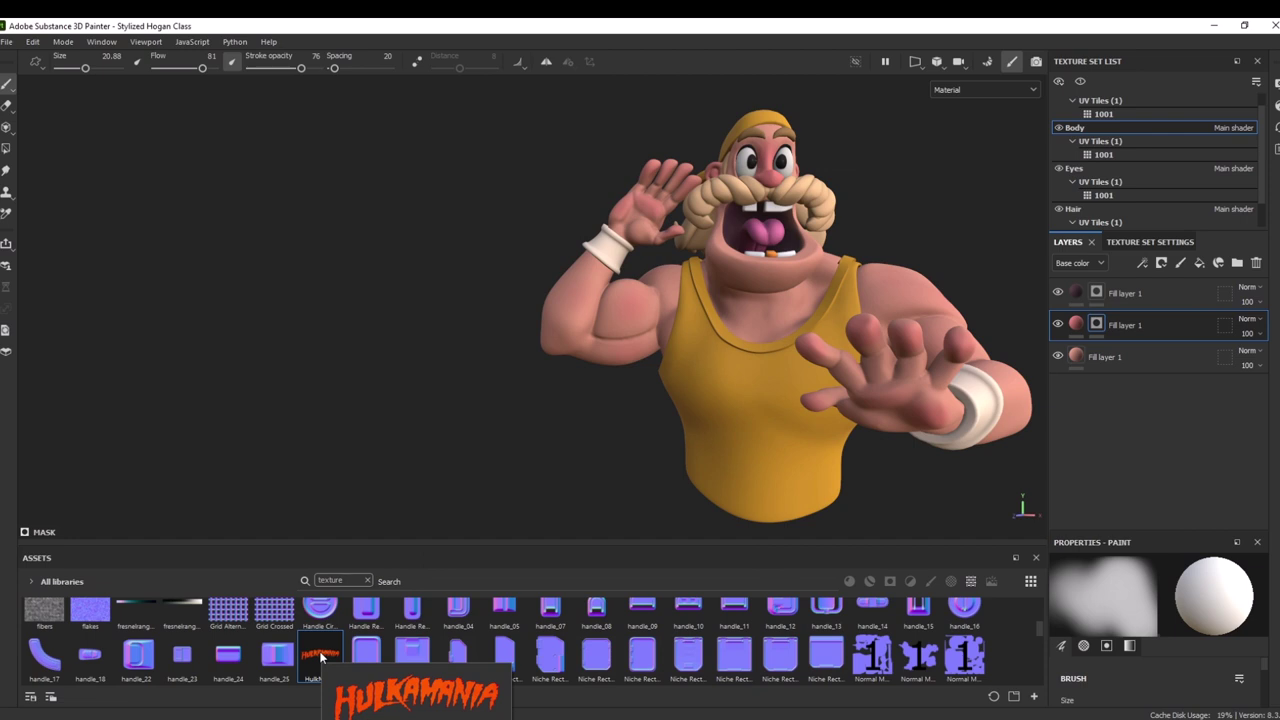
Add a fill layer at the top of the Apparel texture set and assign the HulkMania texture to its base color
ctrl+alt+right_click(784, 437)
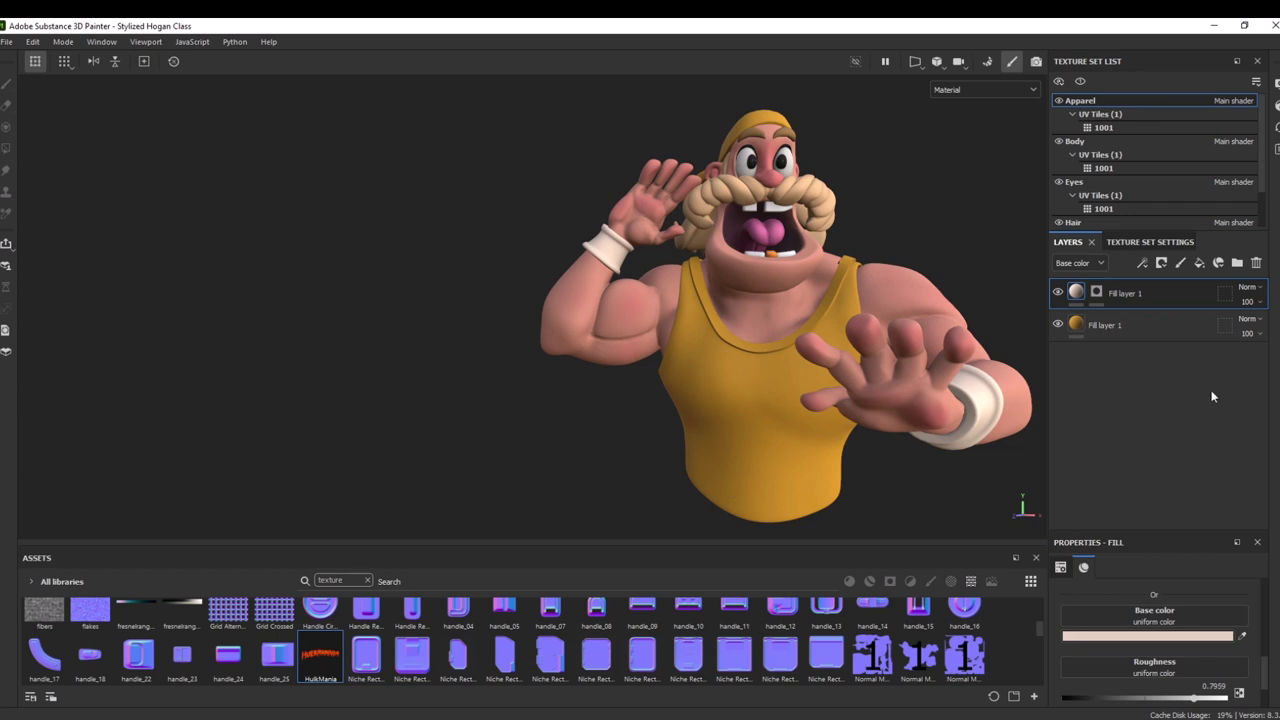
click(1202, 270)
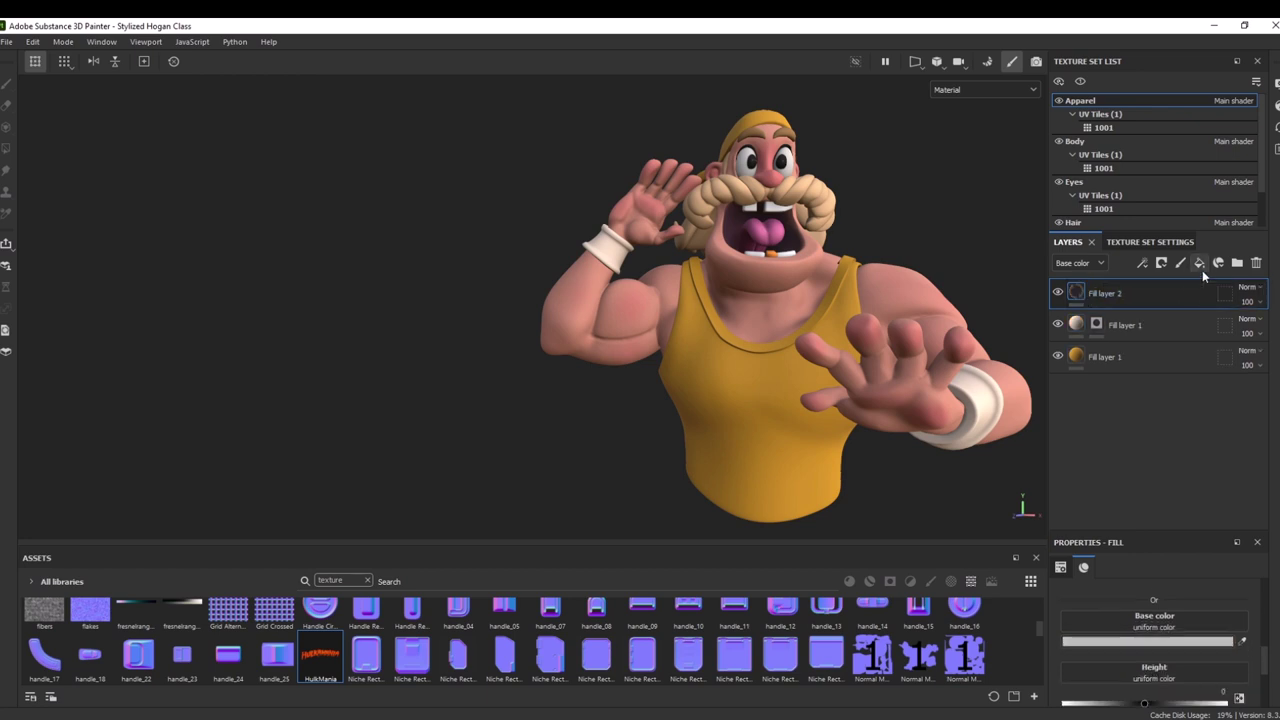
scroll(1270, 637, up, 5)
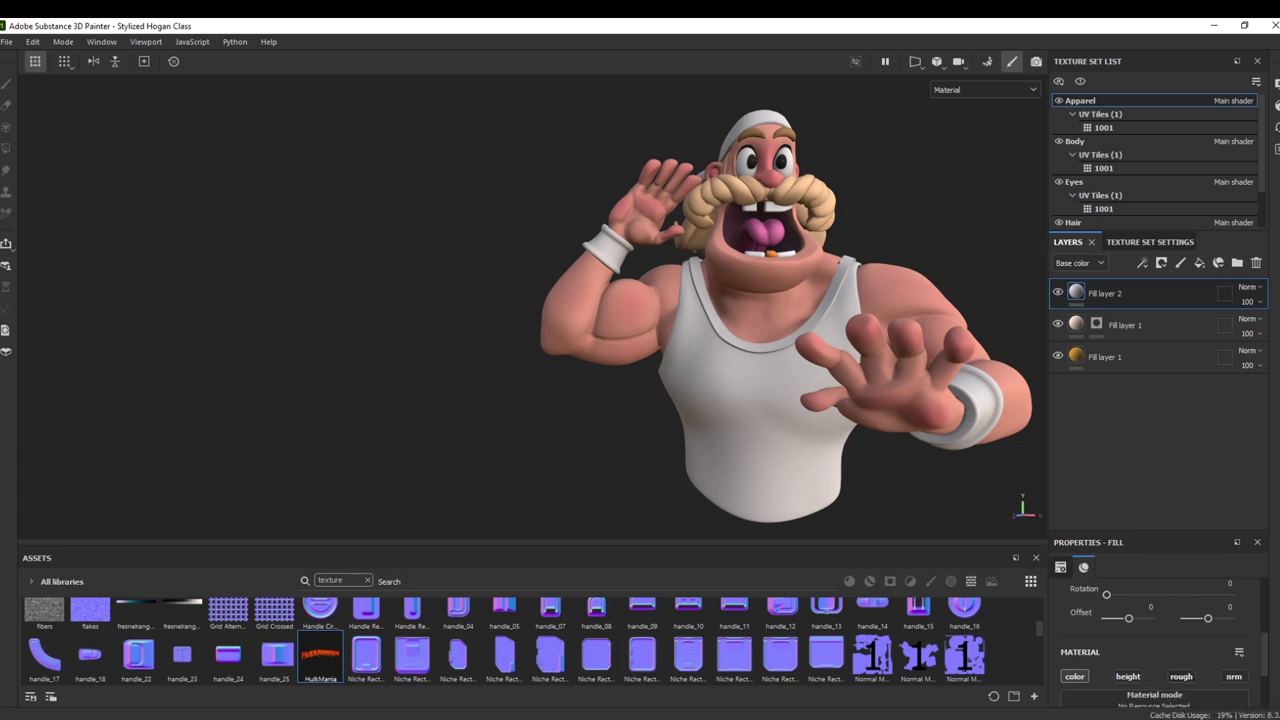
scroll(1270, 690, down, 2)
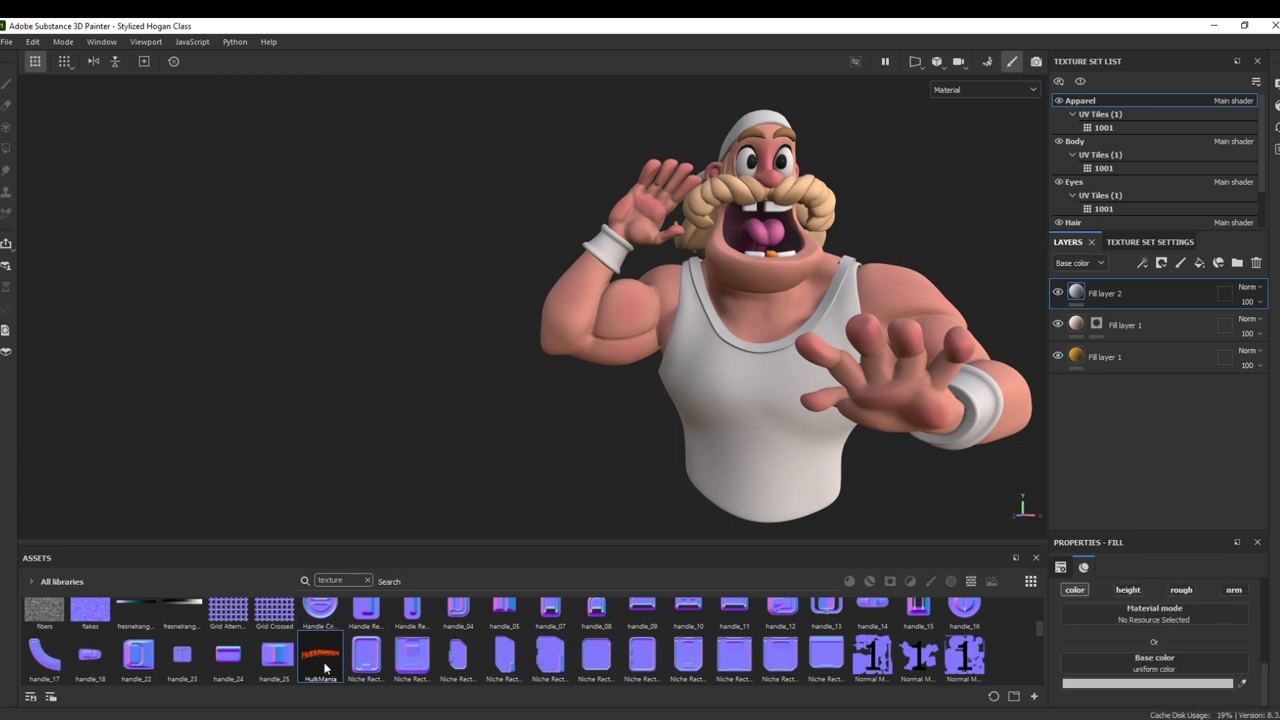
drag(323, 657, 1151, 658)
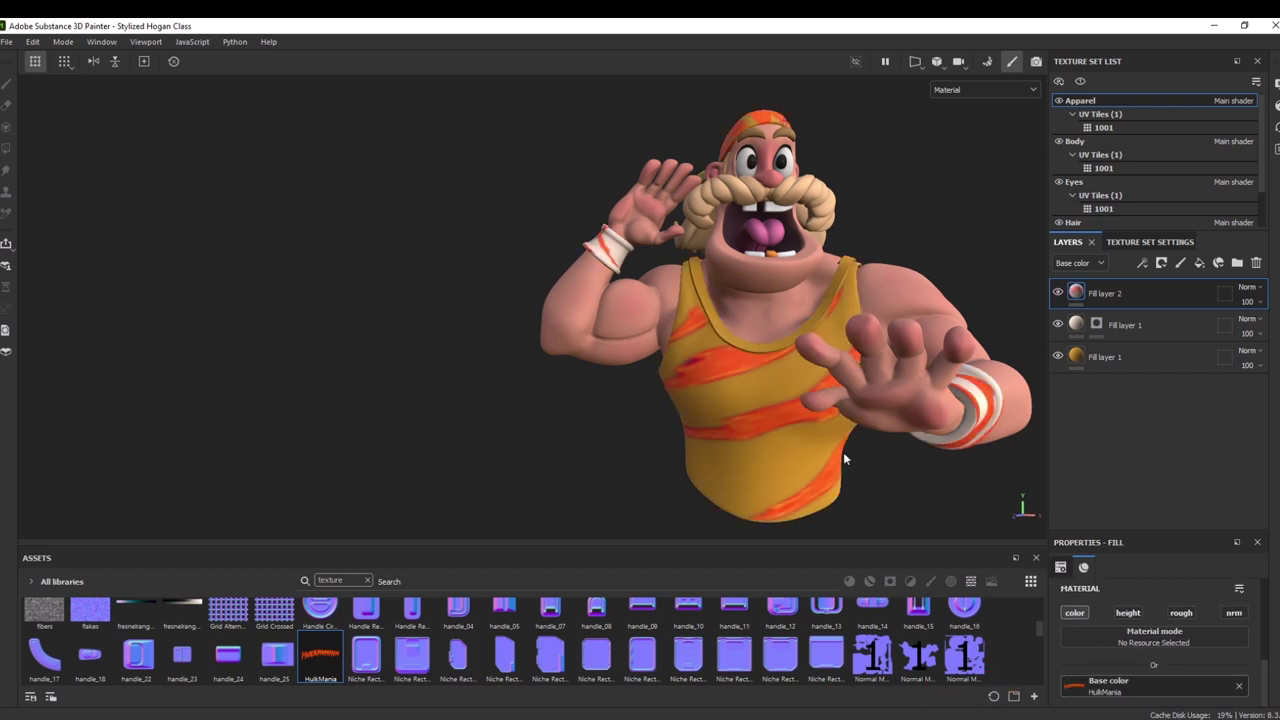
click(805, 442)
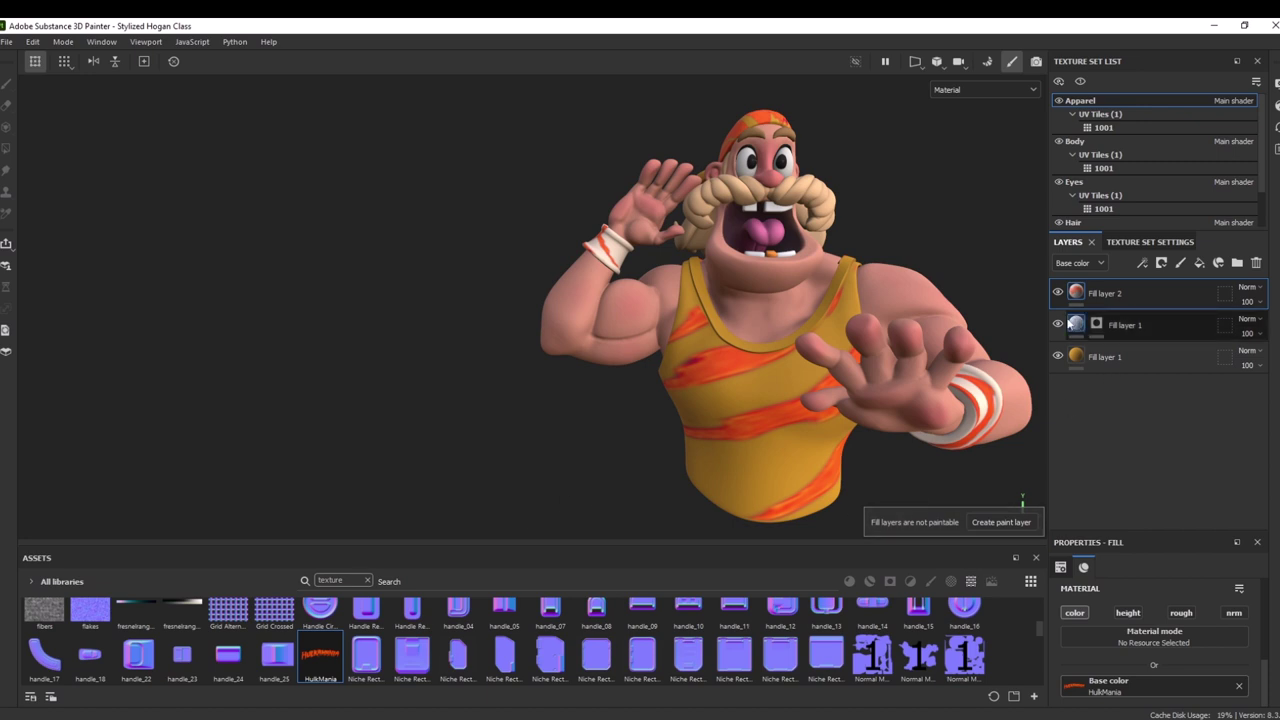
Set the HulkMania fill layer to Warp projection with UV Wrap set to None
scroll(1271, 663, up, 1)
scroll(1271, 640, up, 5)
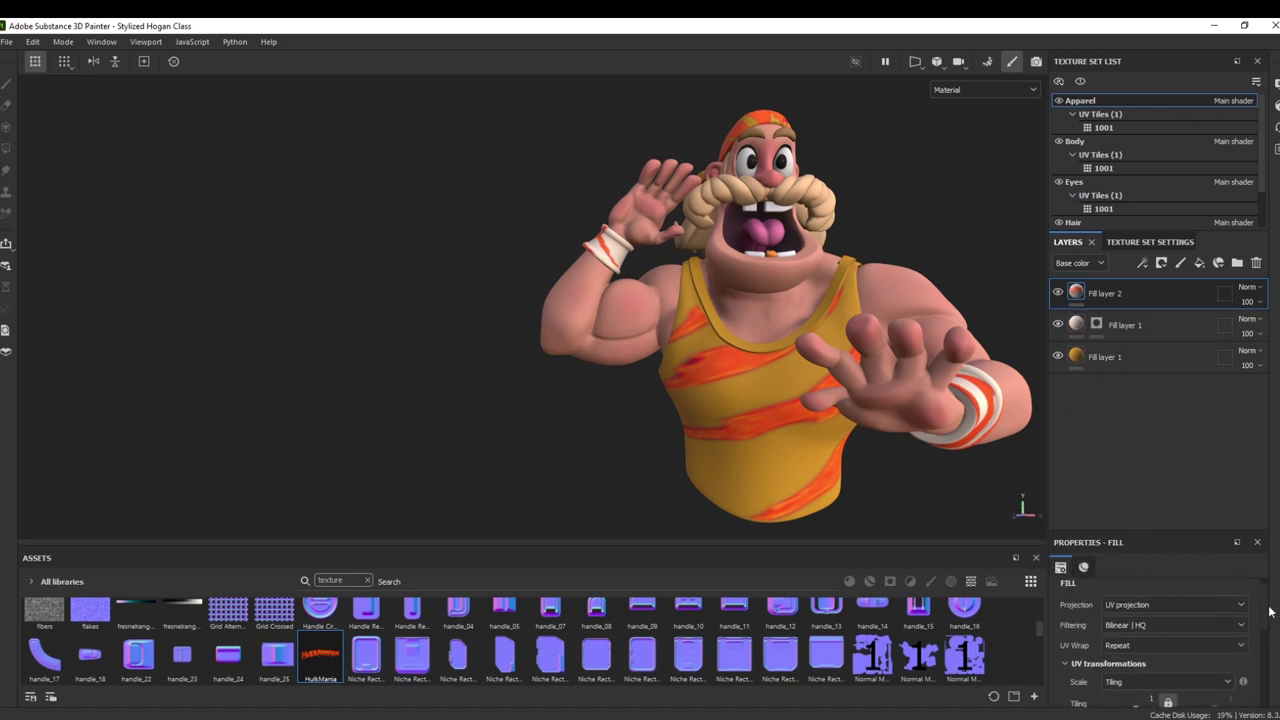
click(1118, 606)
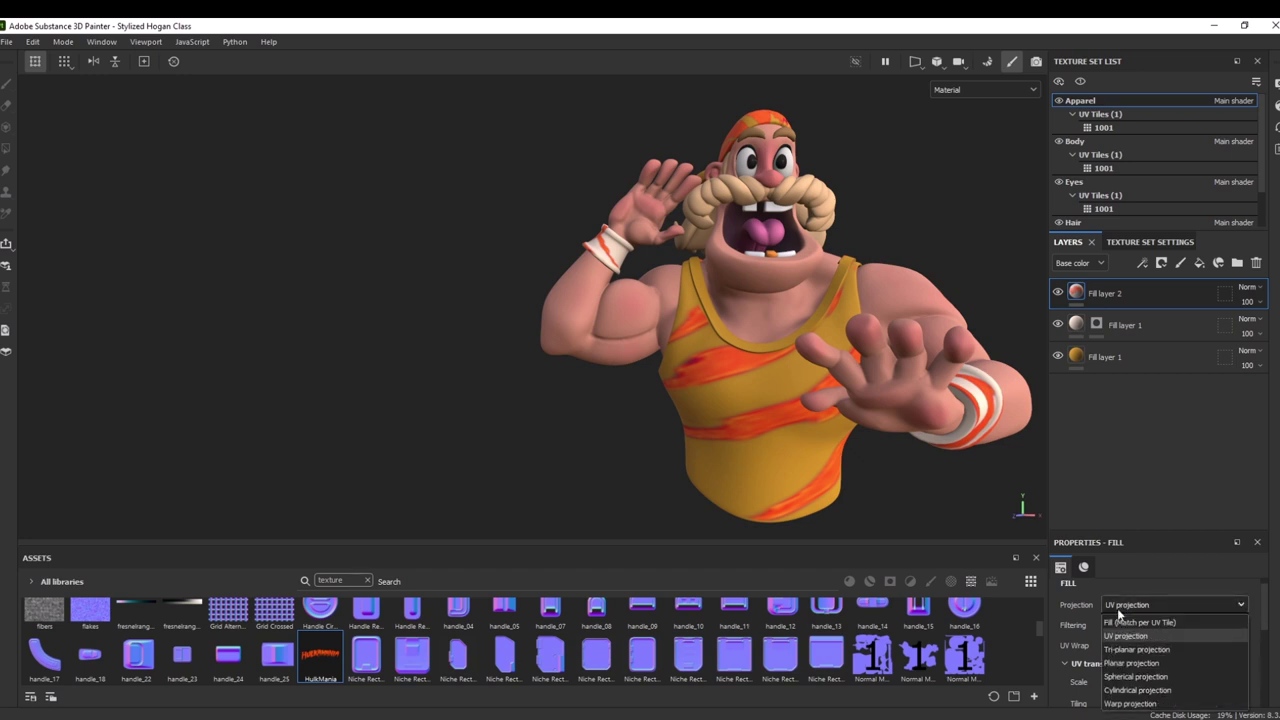
click(1133, 704)
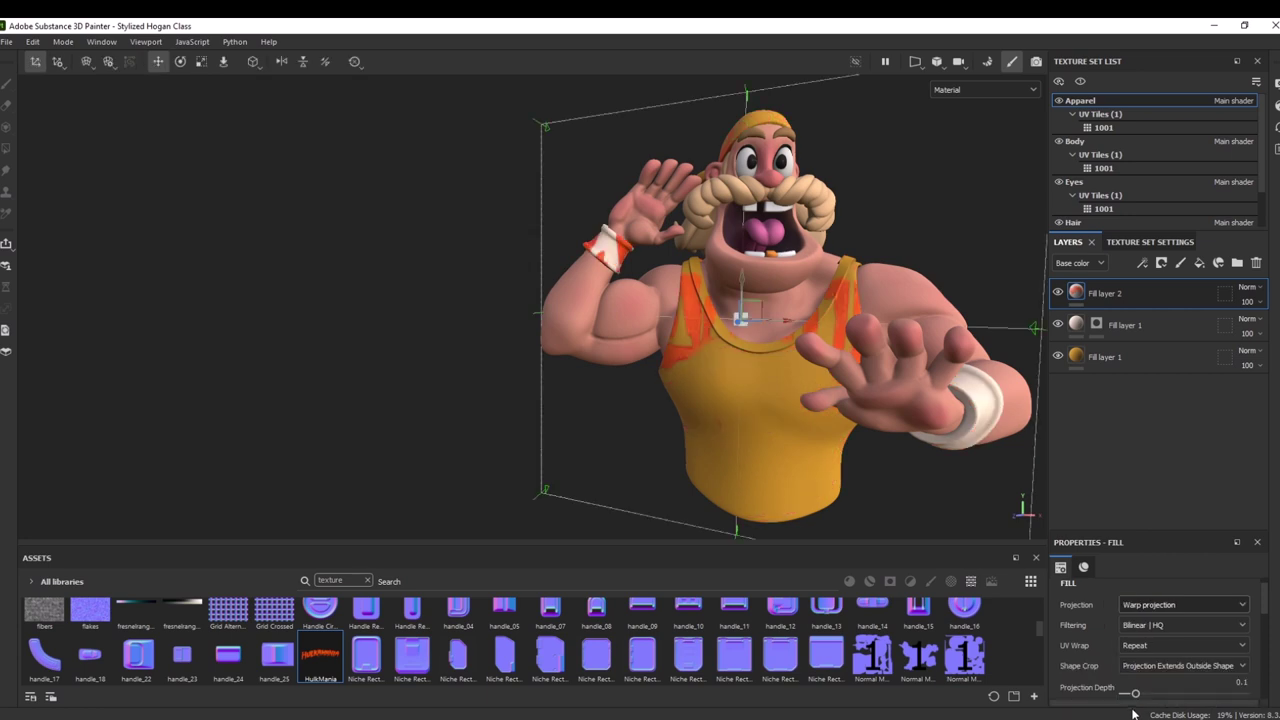
click(1149, 651)
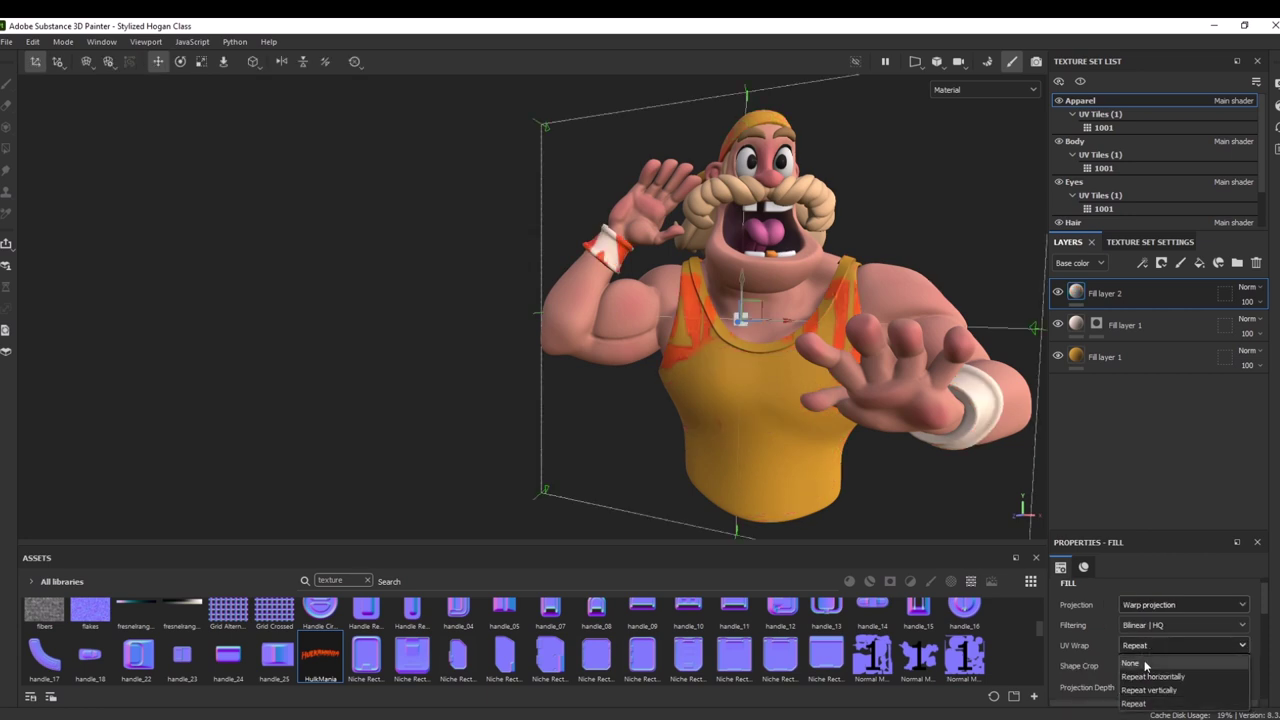
click(1146, 665)
Move the warp projection forward and down so the HulkMania lettering lands on the front of the tank top
alt+drag(400, 421, 368, 413)
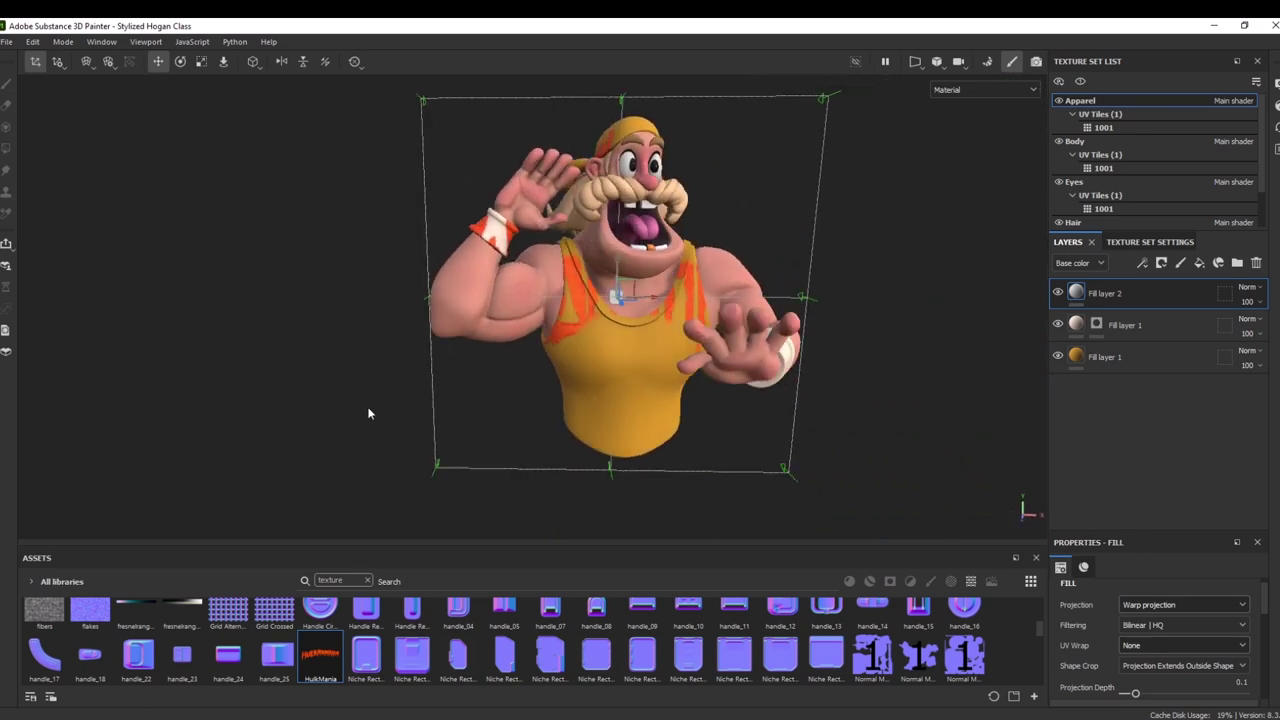
mouse_move(357, 342)
alt+mouse_down()
mouse_move(357, 414)
mouse_move(349, 363)
alt+mouse_up()
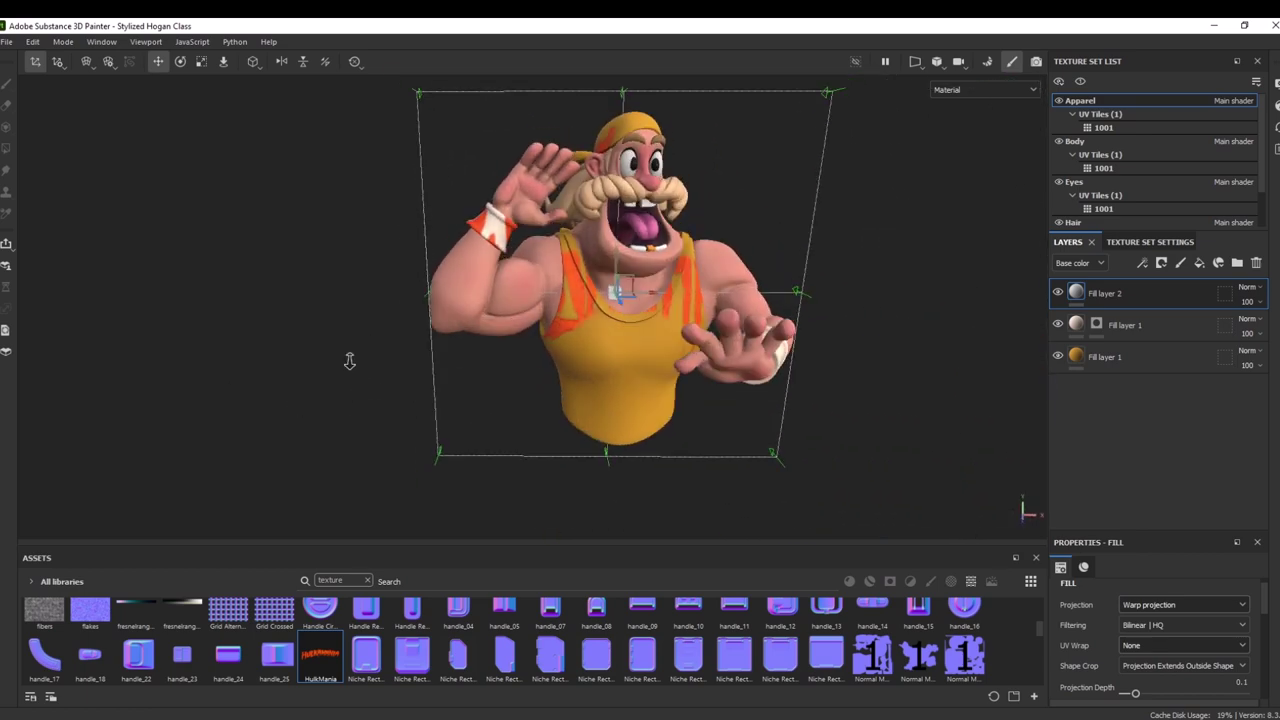
scroll(596, 281, up, 2)
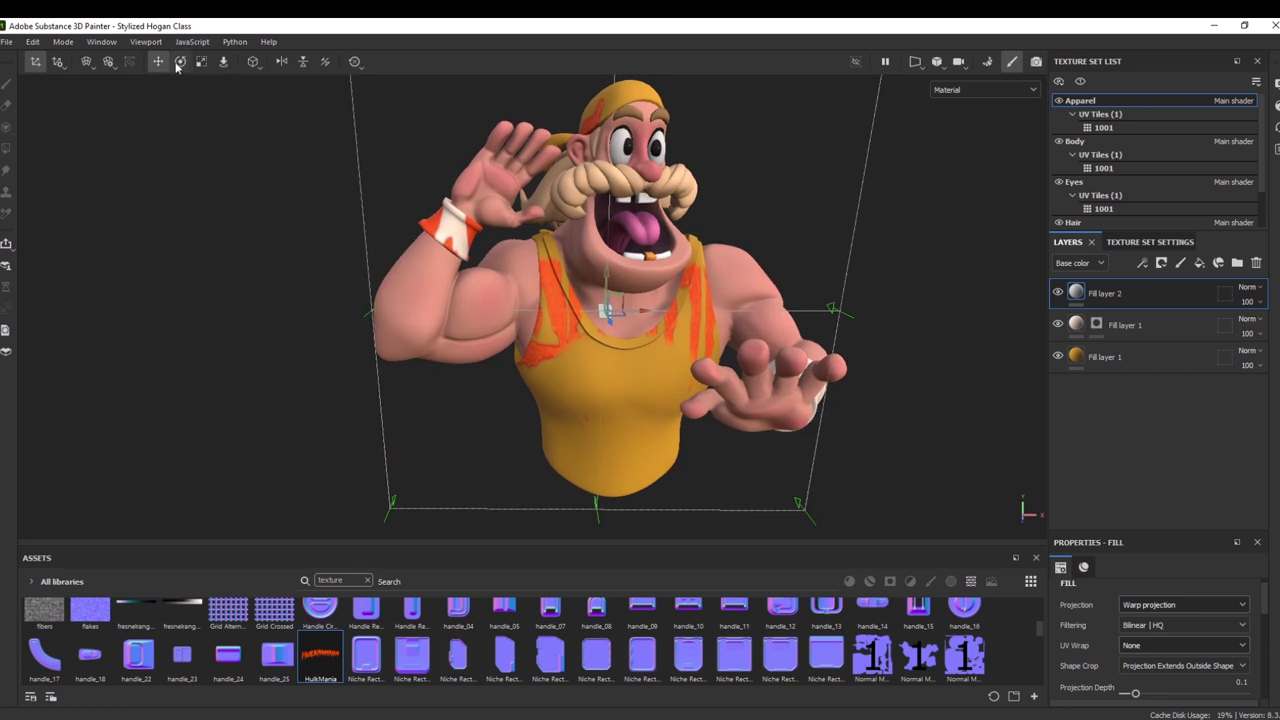
alt+drag(223, 323, 363, 352)
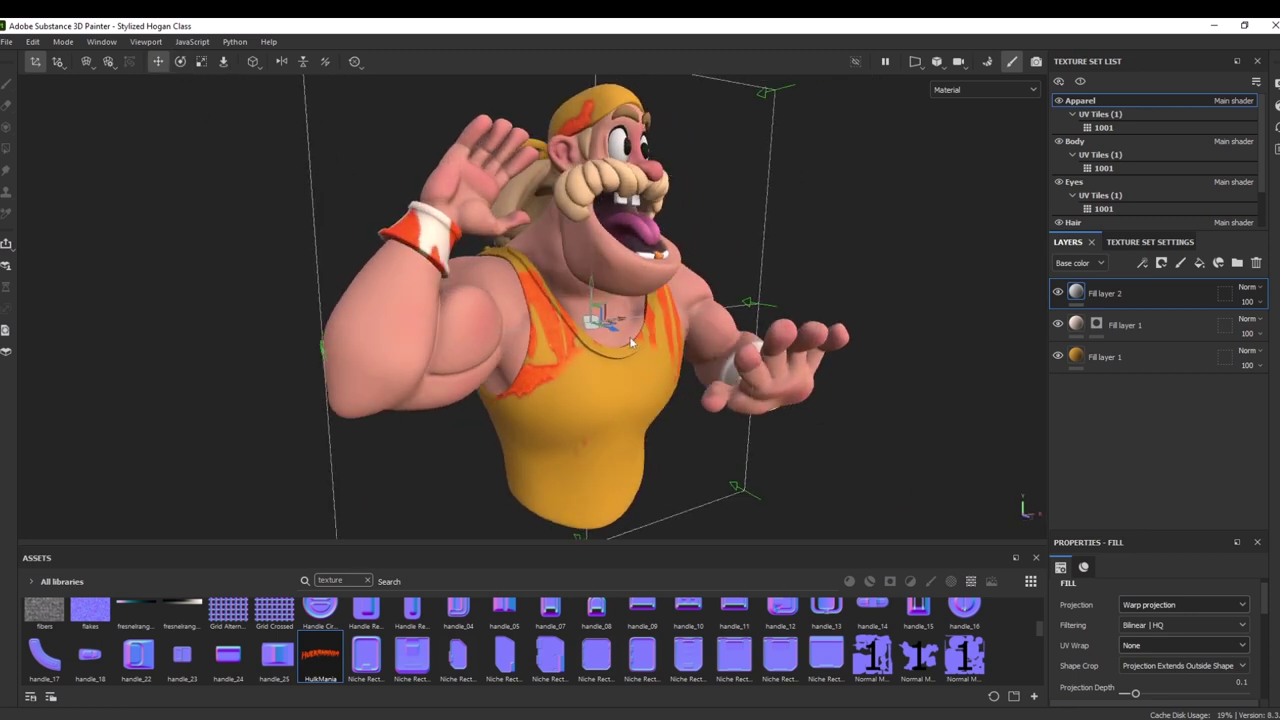
drag(607, 326, 528, 465)
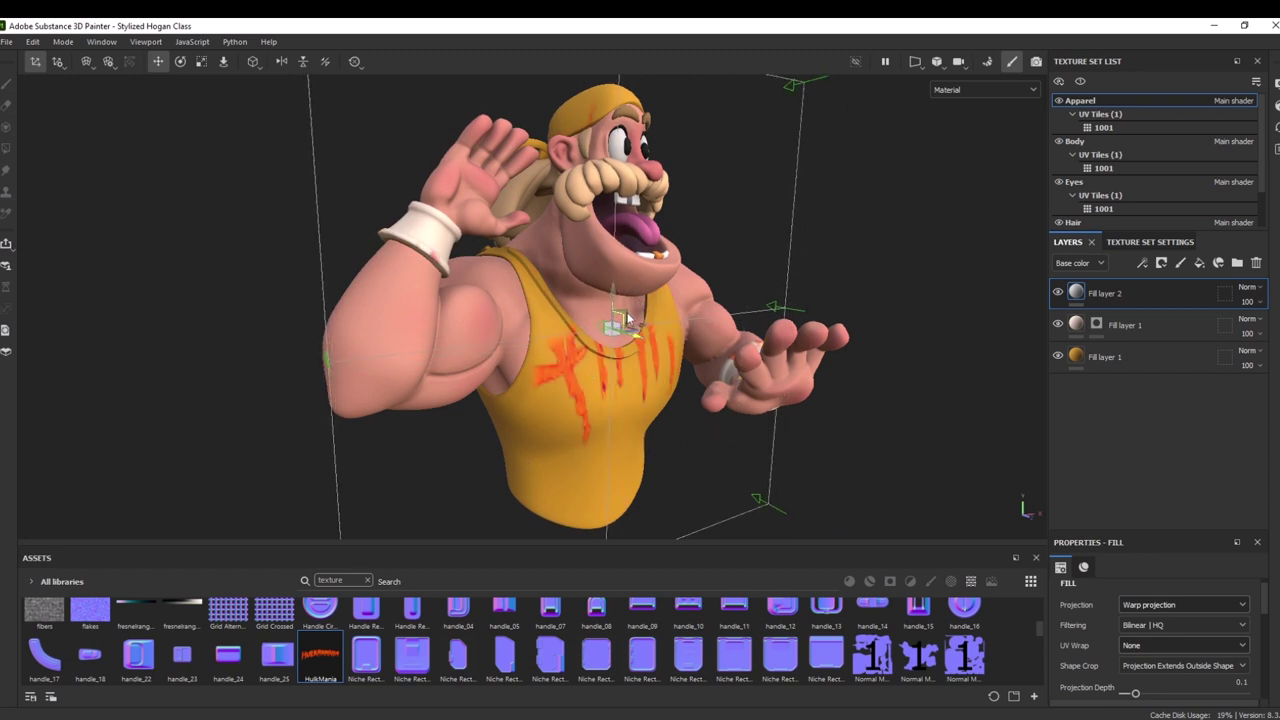
drag(628, 318, 630, 381)
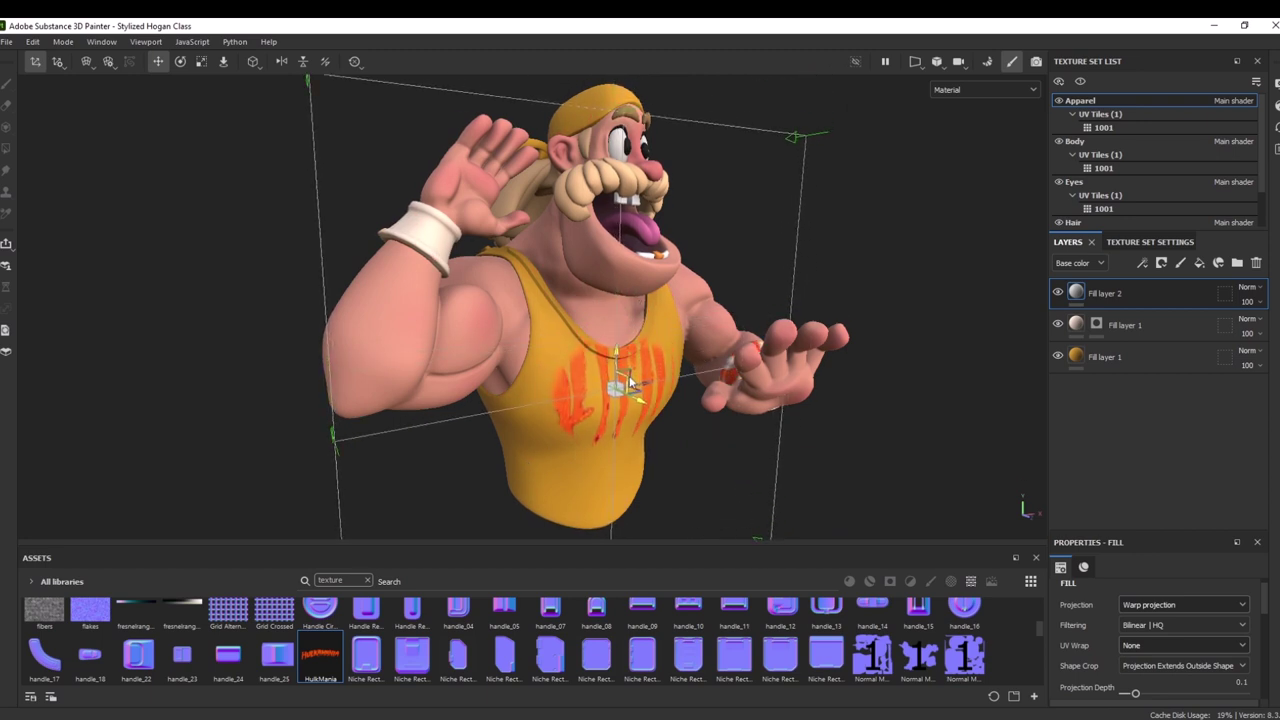
Scale the warp projection down uniformly until the whole HulkMania lettering fits on the tank top's chest
click(200, 62)
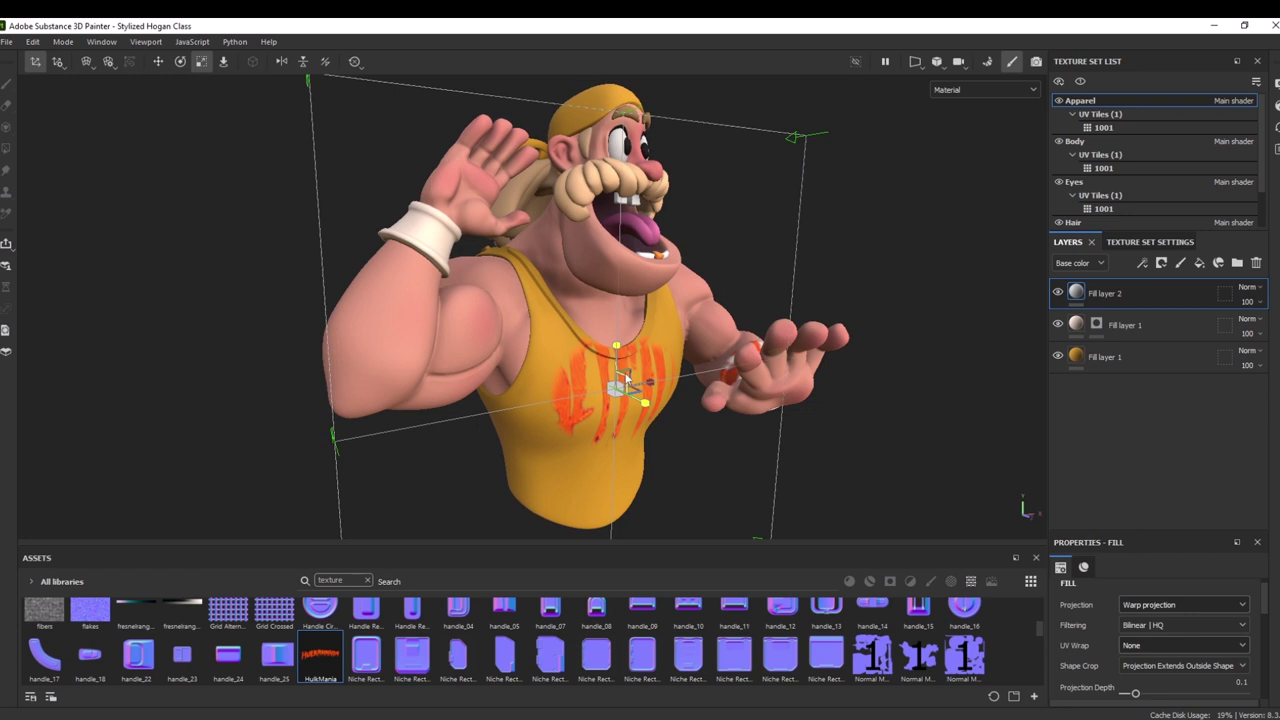
drag(619, 373, 446, 514)
alt+drag(663, 516, 645, 362)
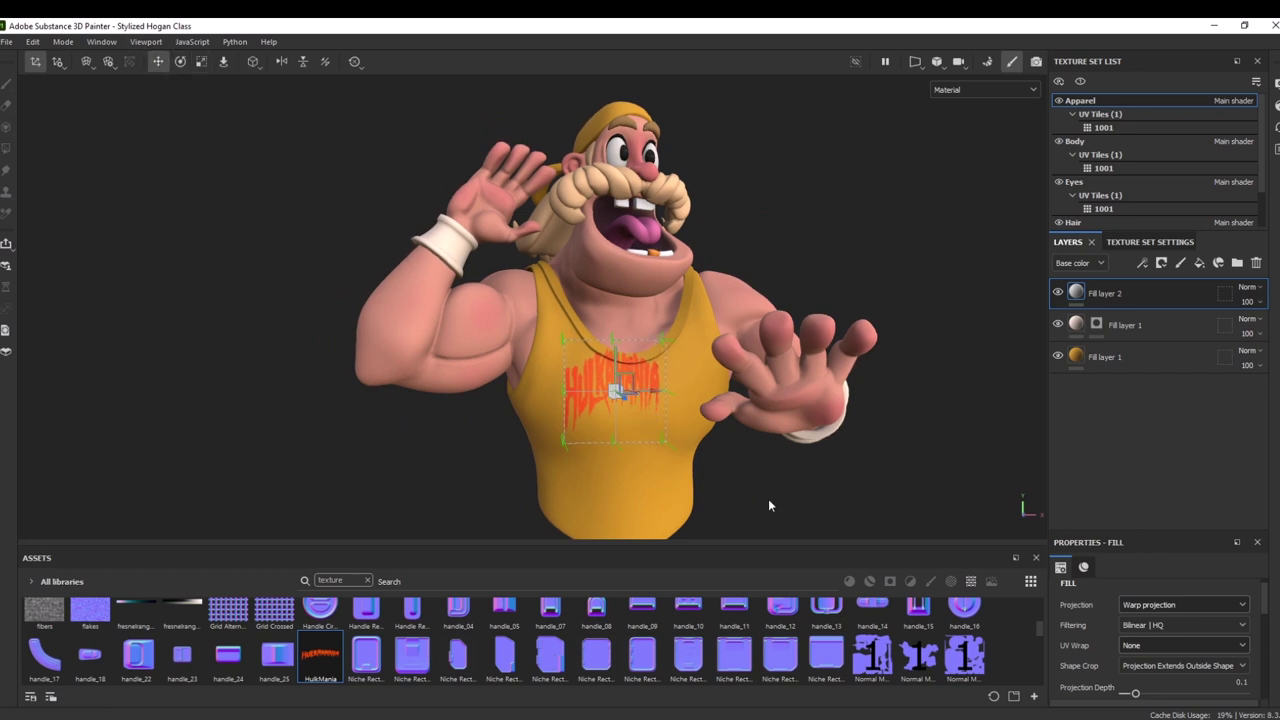
alt+drag(768, 505, 734, 457)
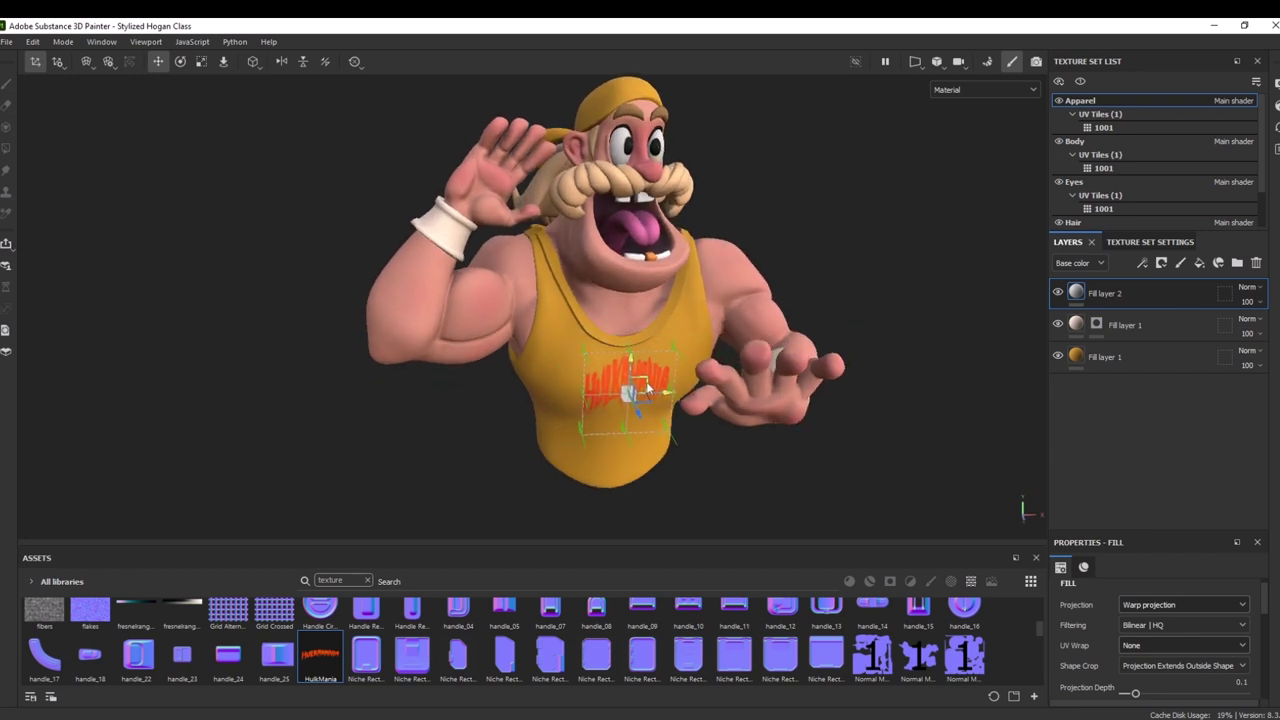
click(717, 488)
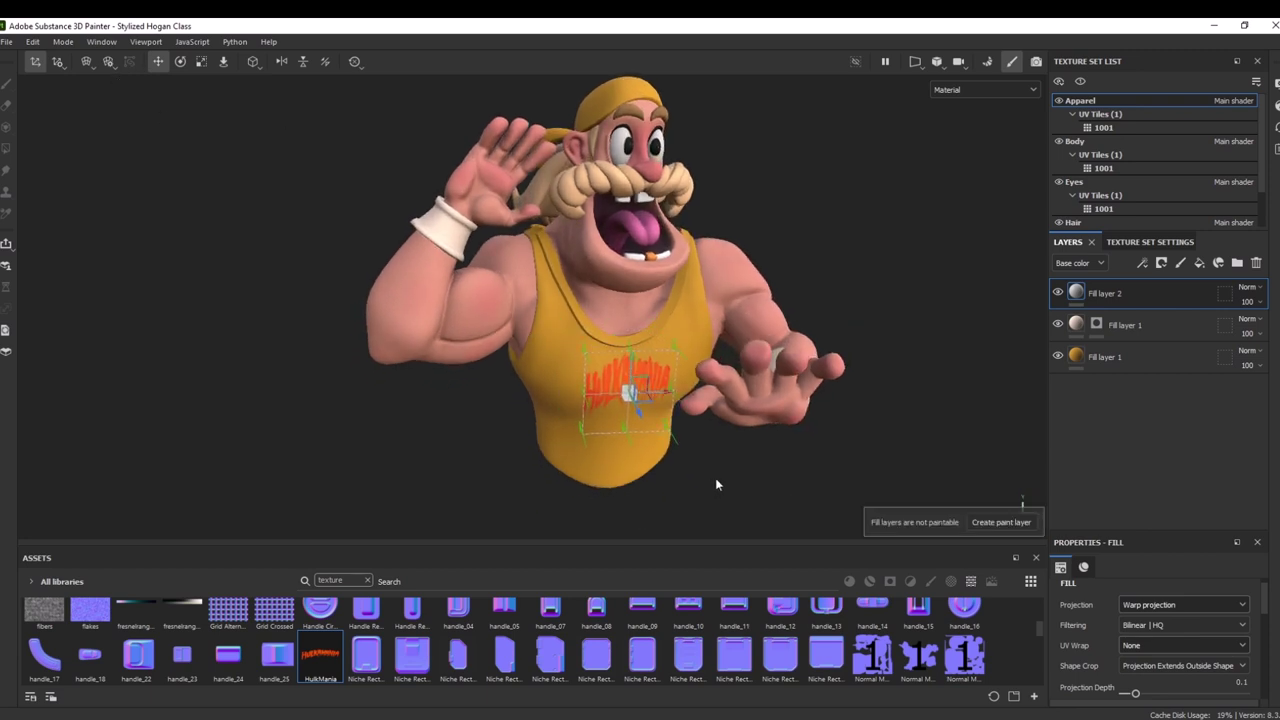
Rotate the HulkMania decal projection slightly so its lettering slopes upward across the tank top's chest
alt+drag(773, 488, 706, 422)
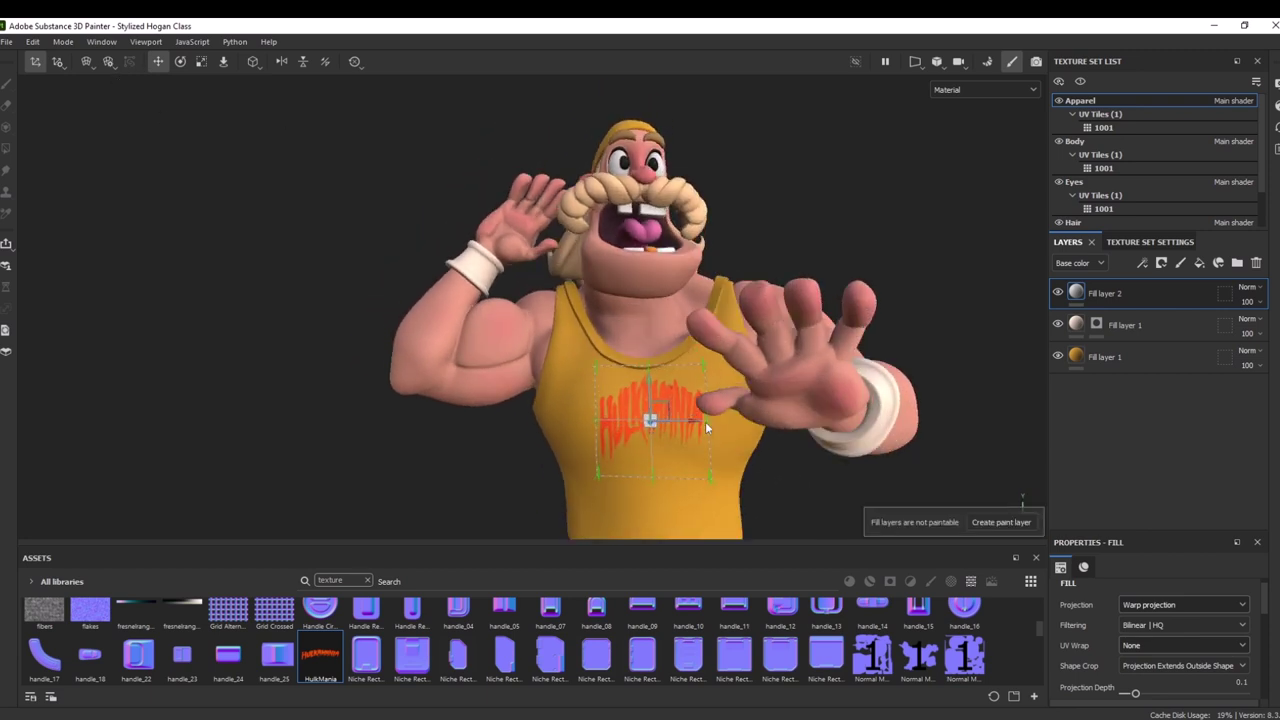
click(180, 61)
drag(695, 410, 697, 400)
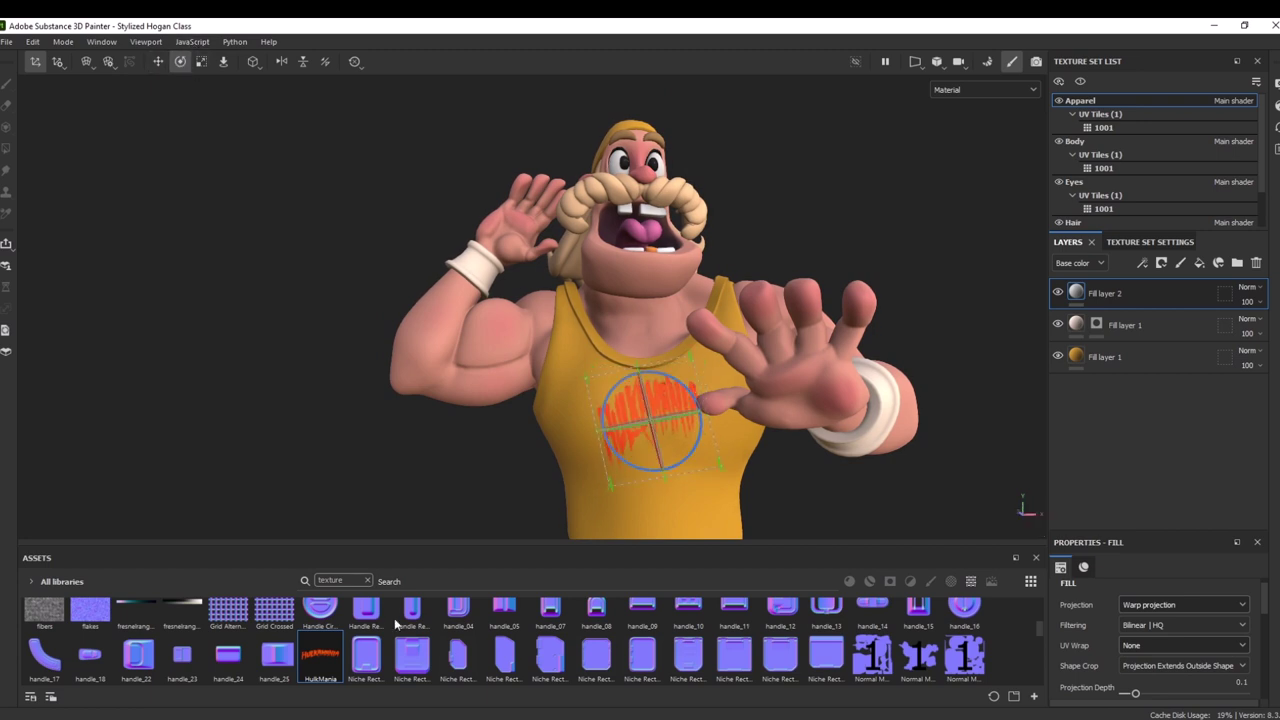
Scale up the HulkMania decal projection uniformly on the tank top's chest
mouse_move(326, 669)
alt+drag(303, 526, 360, 500)
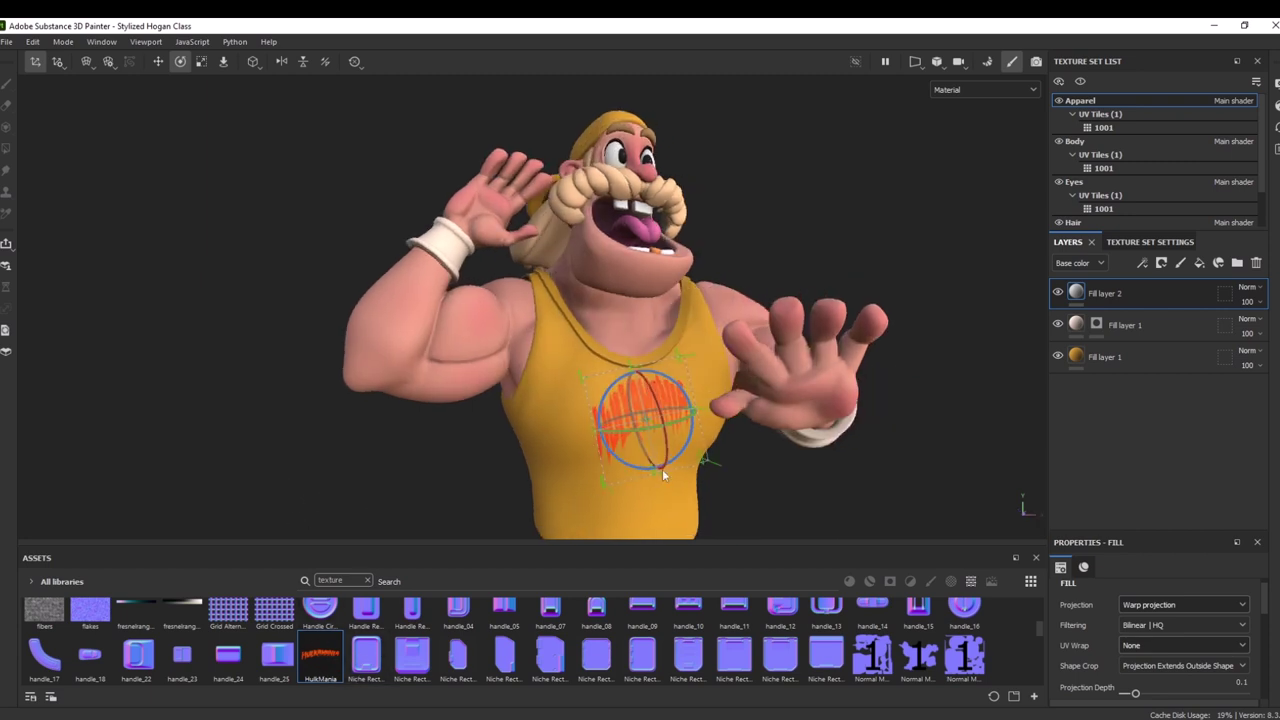
click(201, 62)
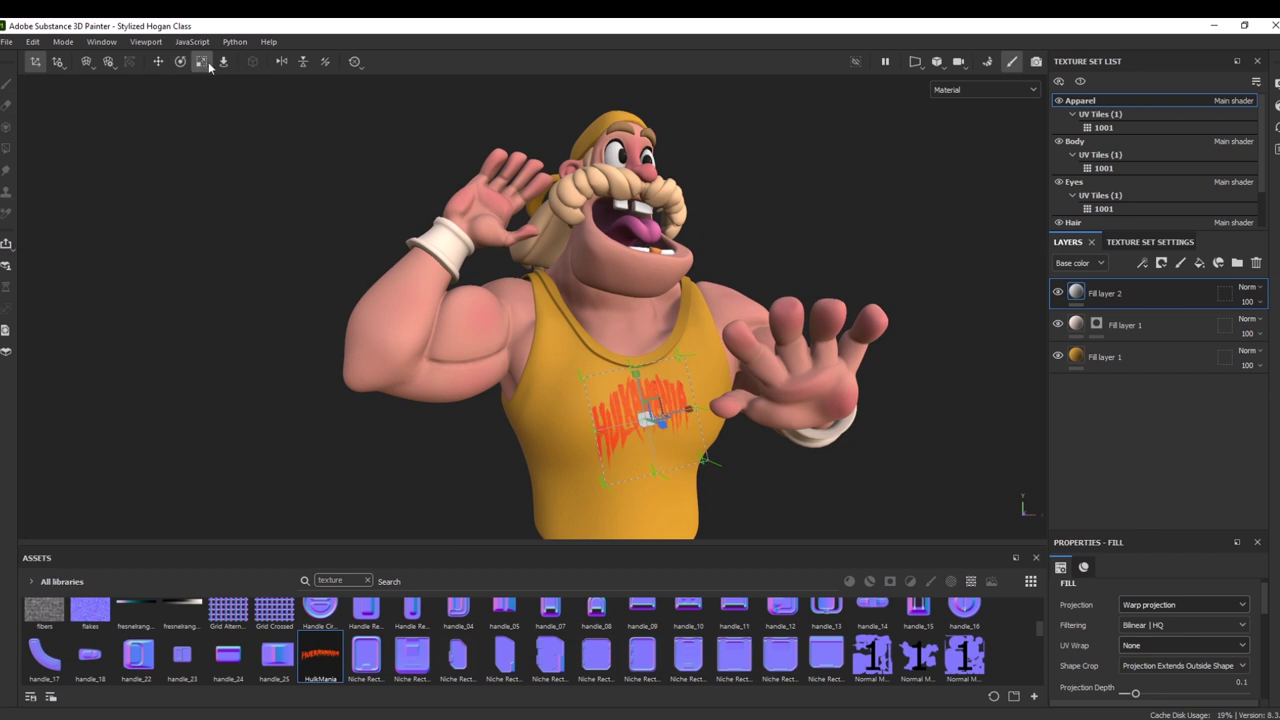
drag(655, 408, 773, 358)
key(w)
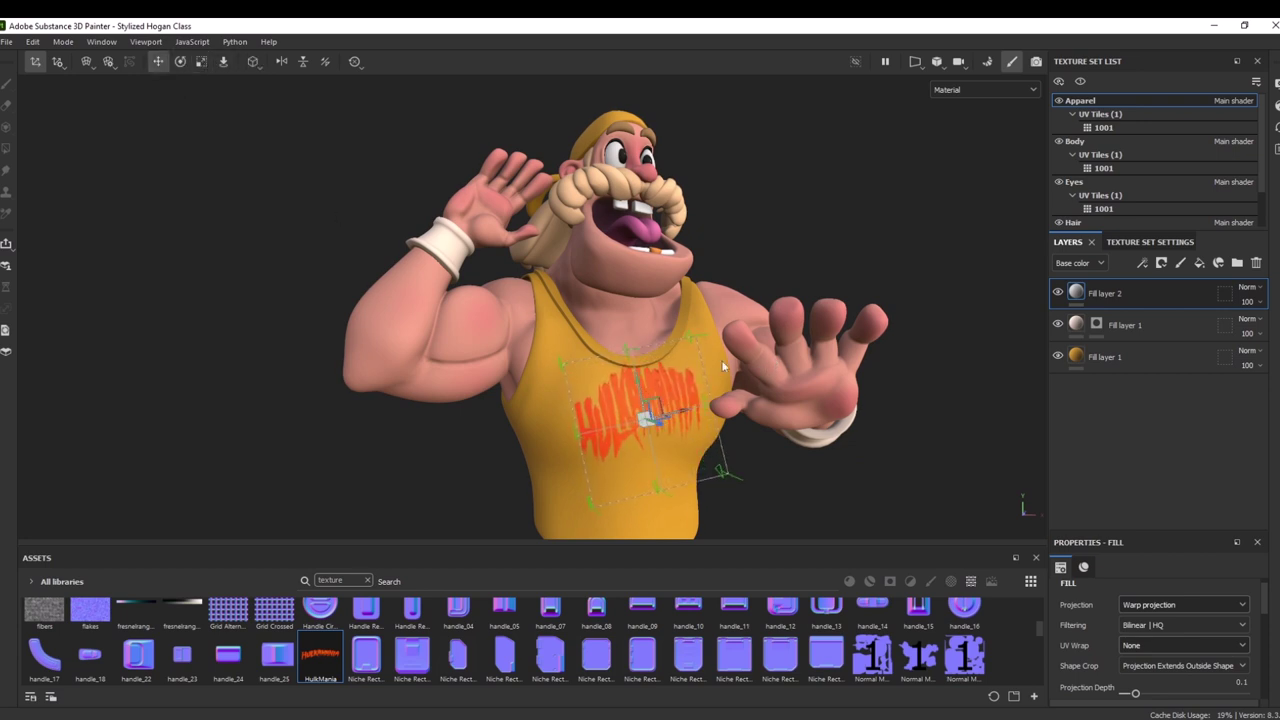
Compare the size and placement of the chest lettering with the reference picture
alt+drag(847, 519, 872, 532)
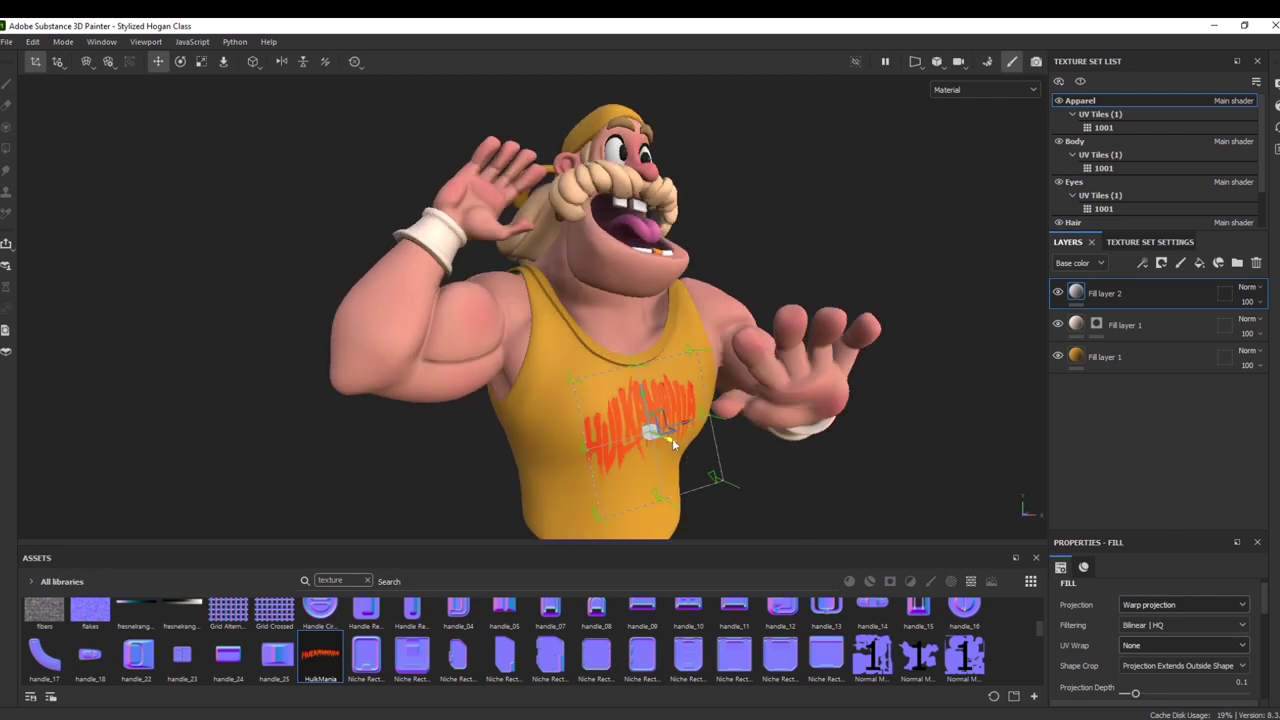
alt+drag(780, 490, 683, 471)
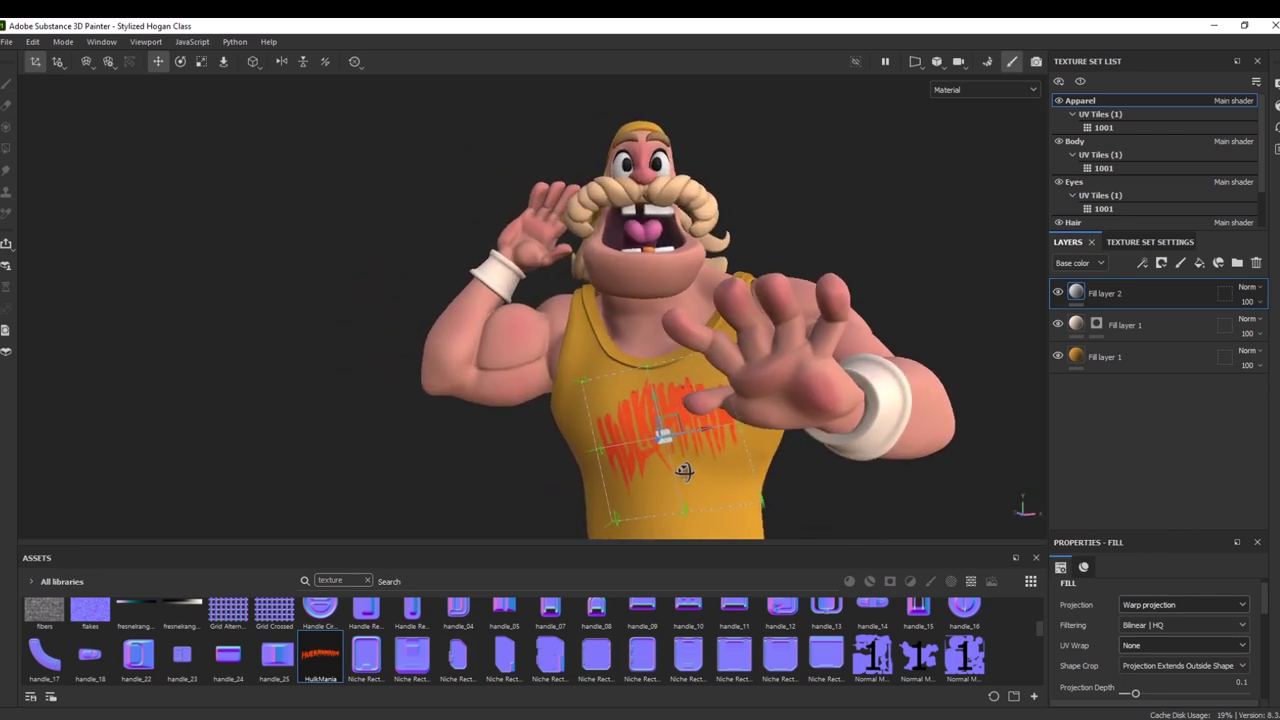
alt+right_drag(299, 475, 251, 279)
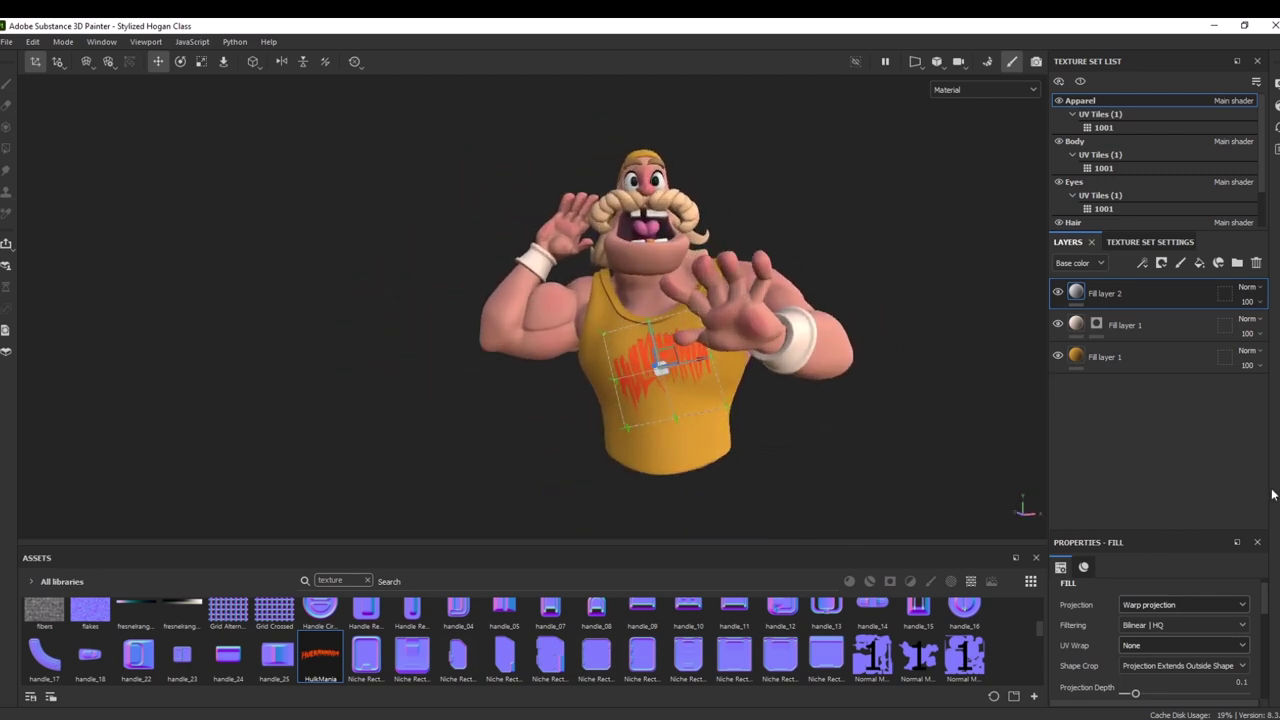
click(1110, 358)
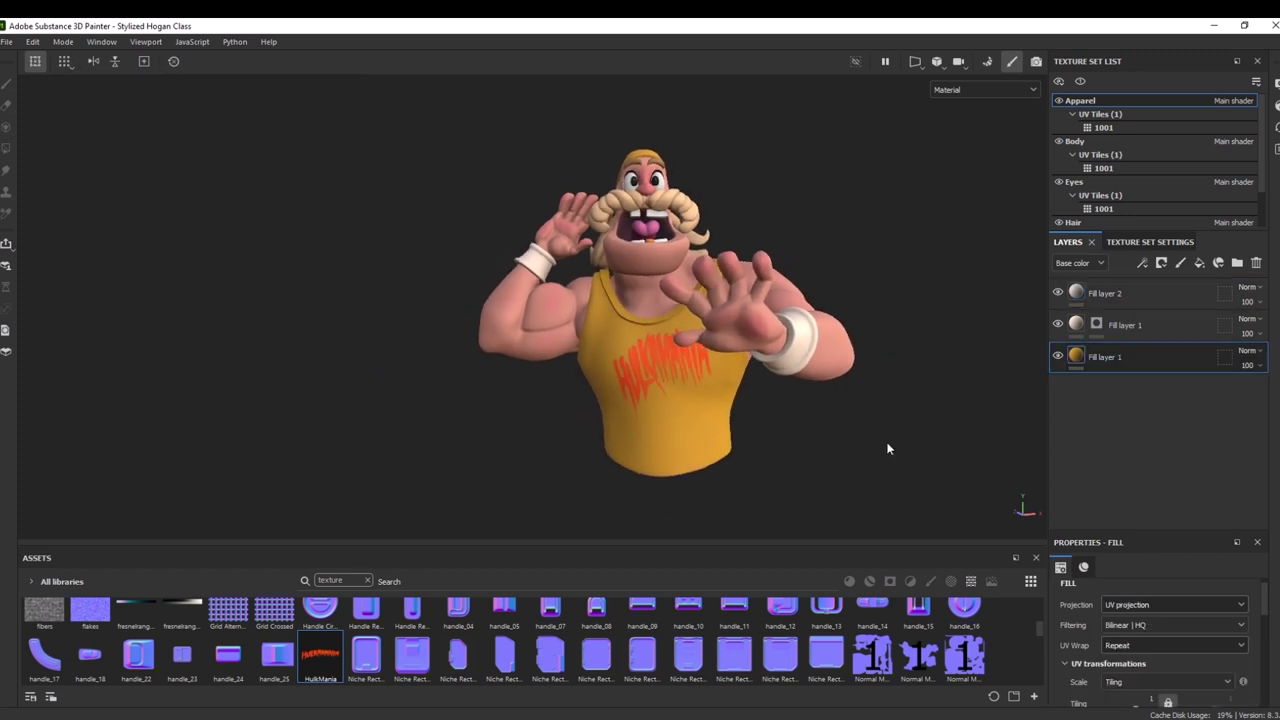
mouse_move(887, 449)
alt+mouse_down()
mouse_move(1006, 443)
mouse_move(900, 486)
mouse_move(829, 446)
mouse_move(857, 429)
mouse_move(871, 443)
alt+mouse_up()
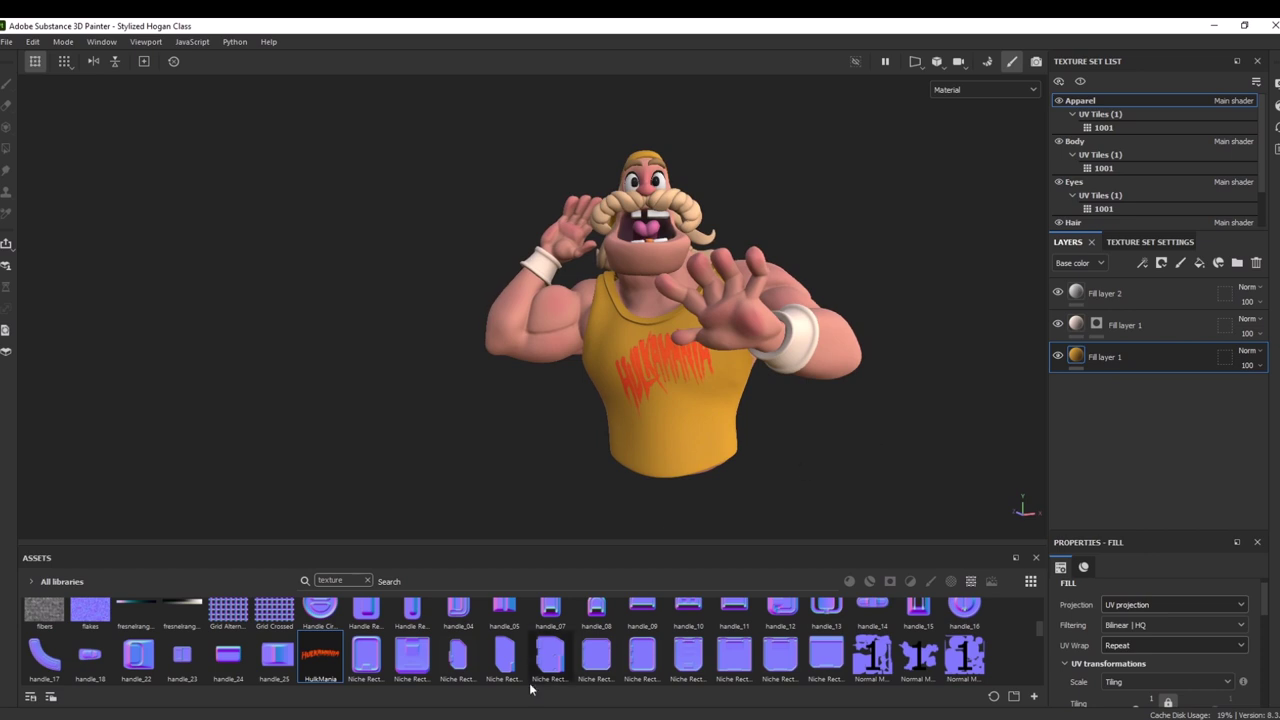
key(alt+Tab)
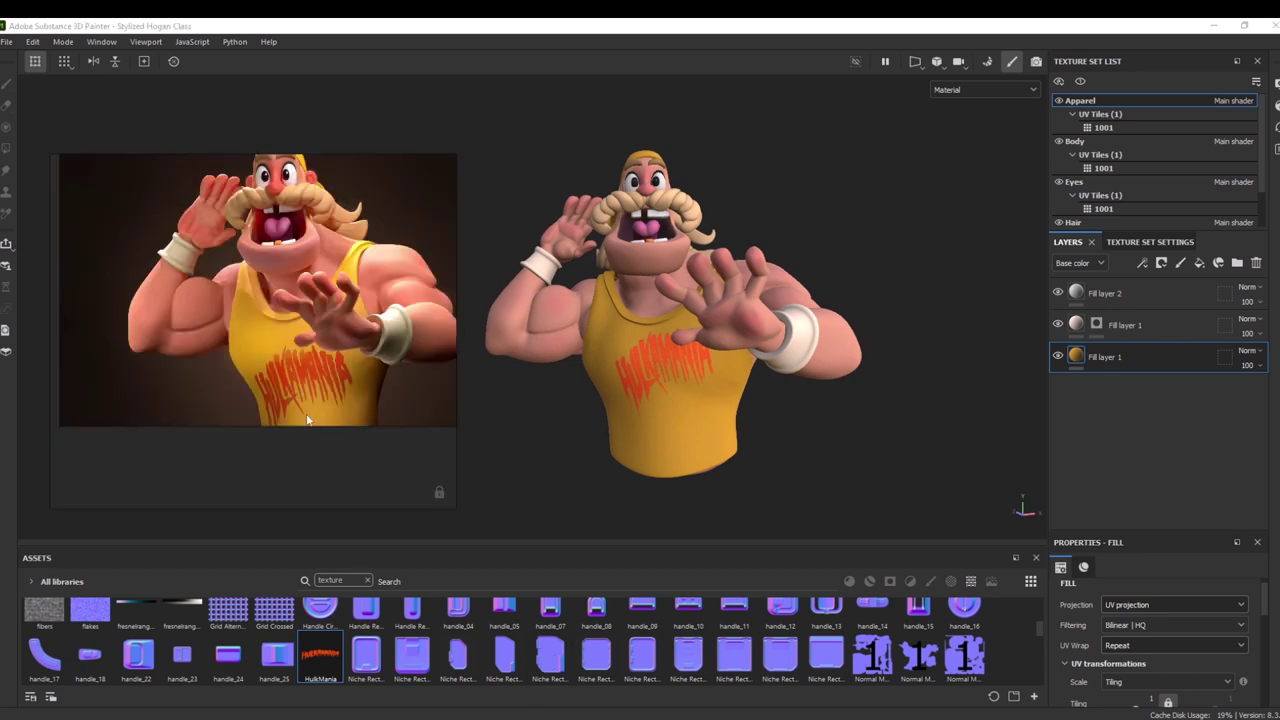
key(alt+Tab)
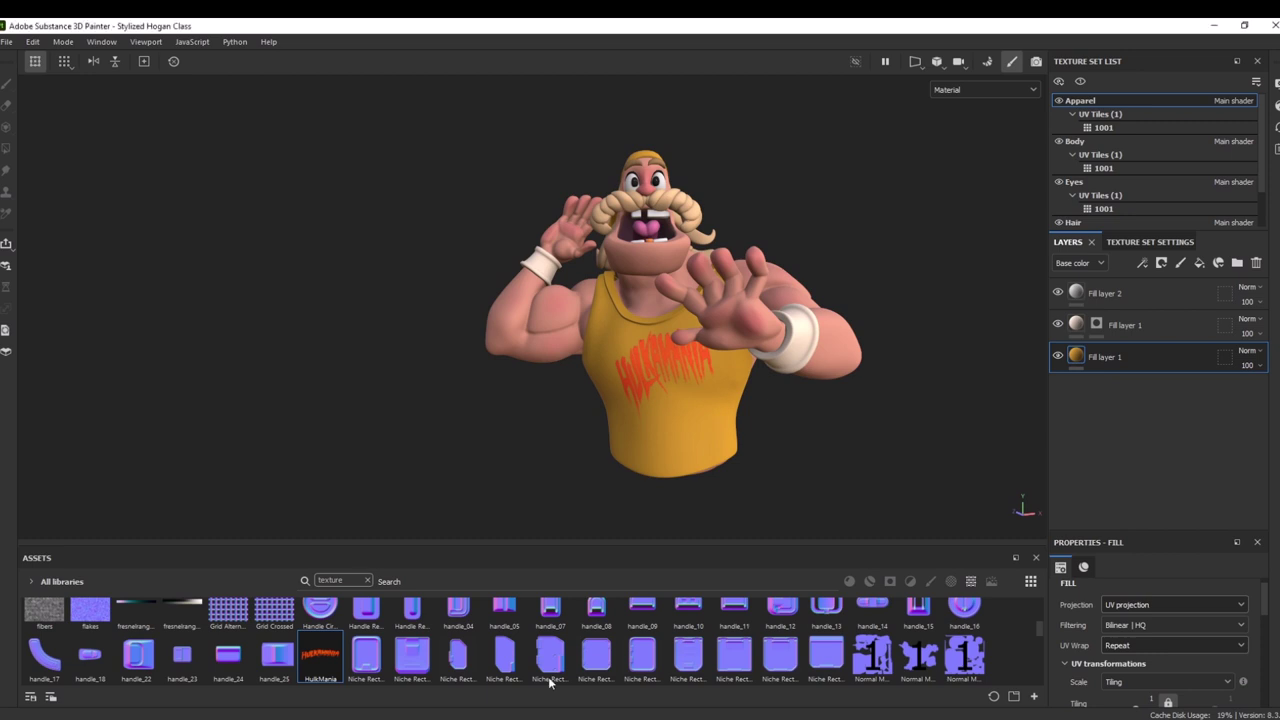
Enlarge the HulkMania projection on Fill layer 2 further so the lettering spans more of the chest
click(1105, 294)
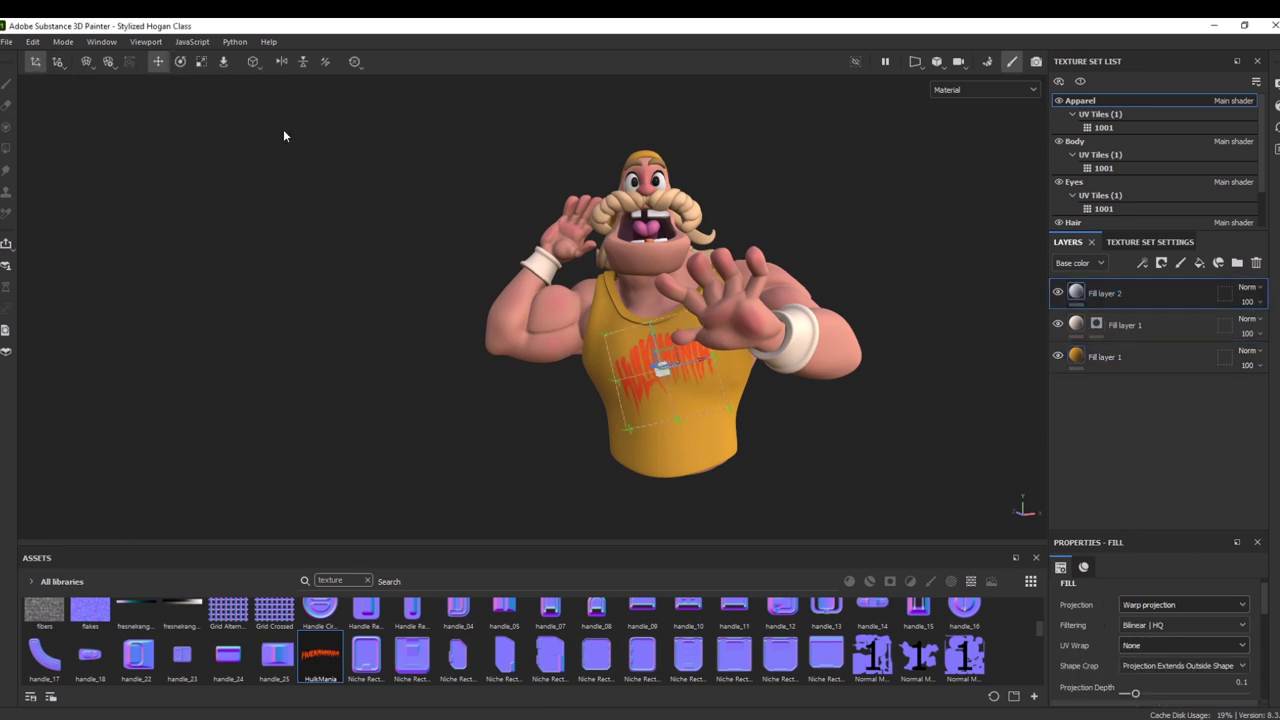
click(184, 65)
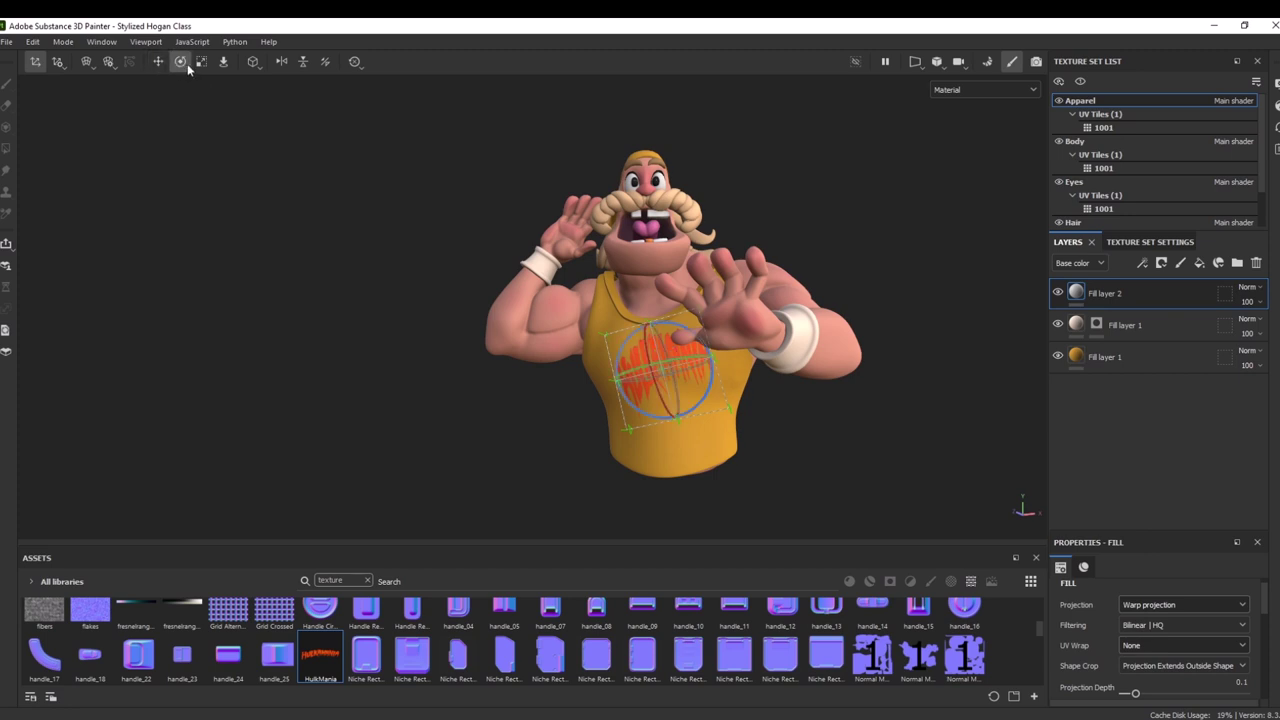
click(201, 67)
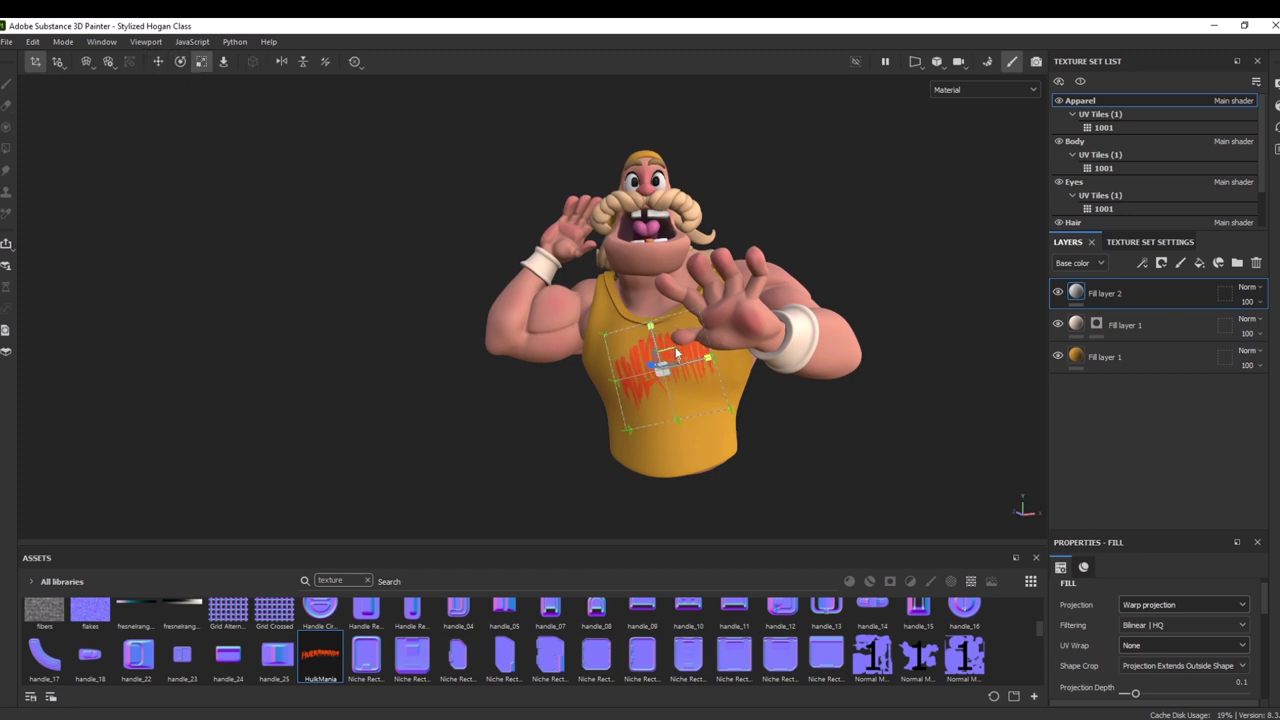
drag(670, 346, 735, 314)
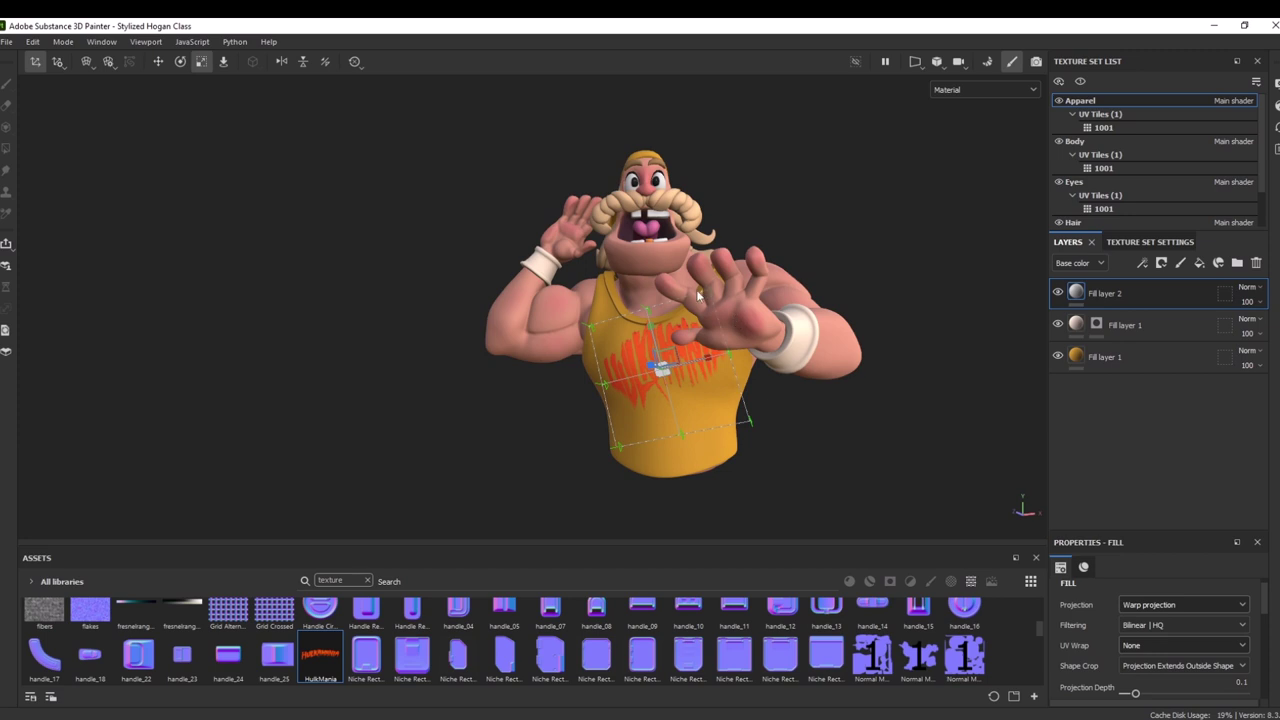
Move the HulkMania projection slightly lower on the tank top and adjust its sideways placement
click(157, 61)
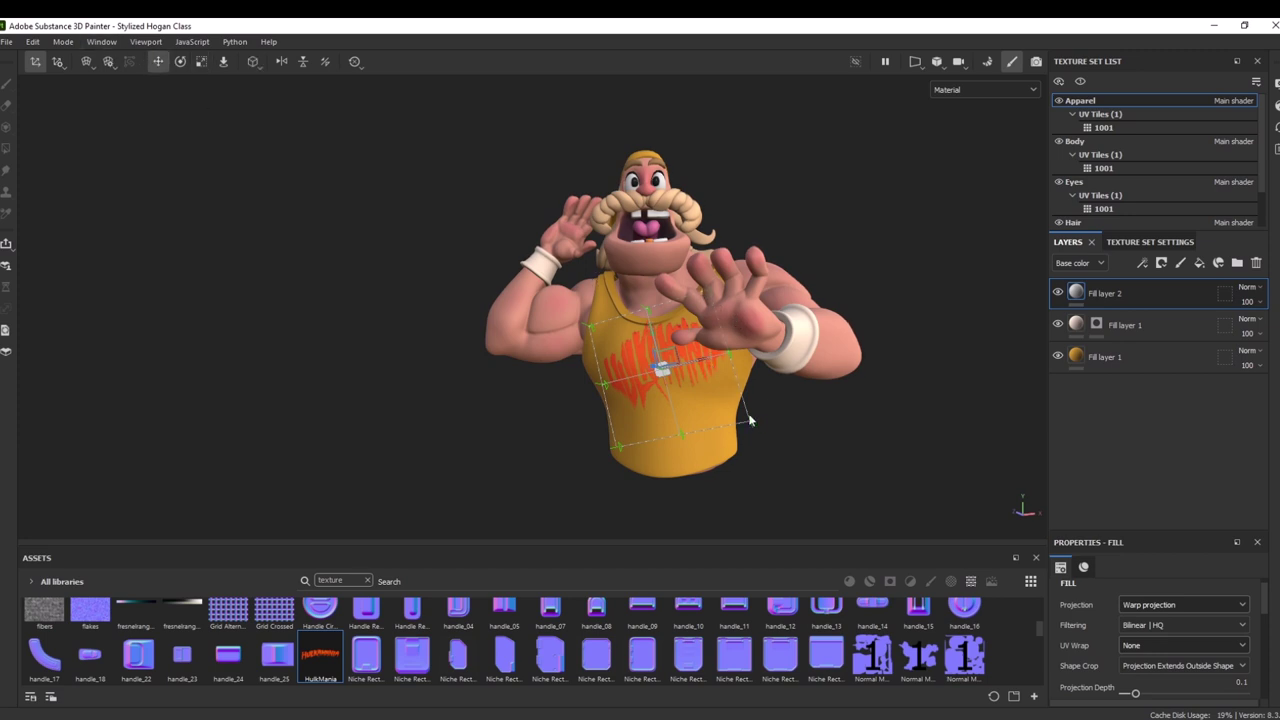
drag(674, 355, 684, 377)
alt+drag(511, 443, 702, 428)
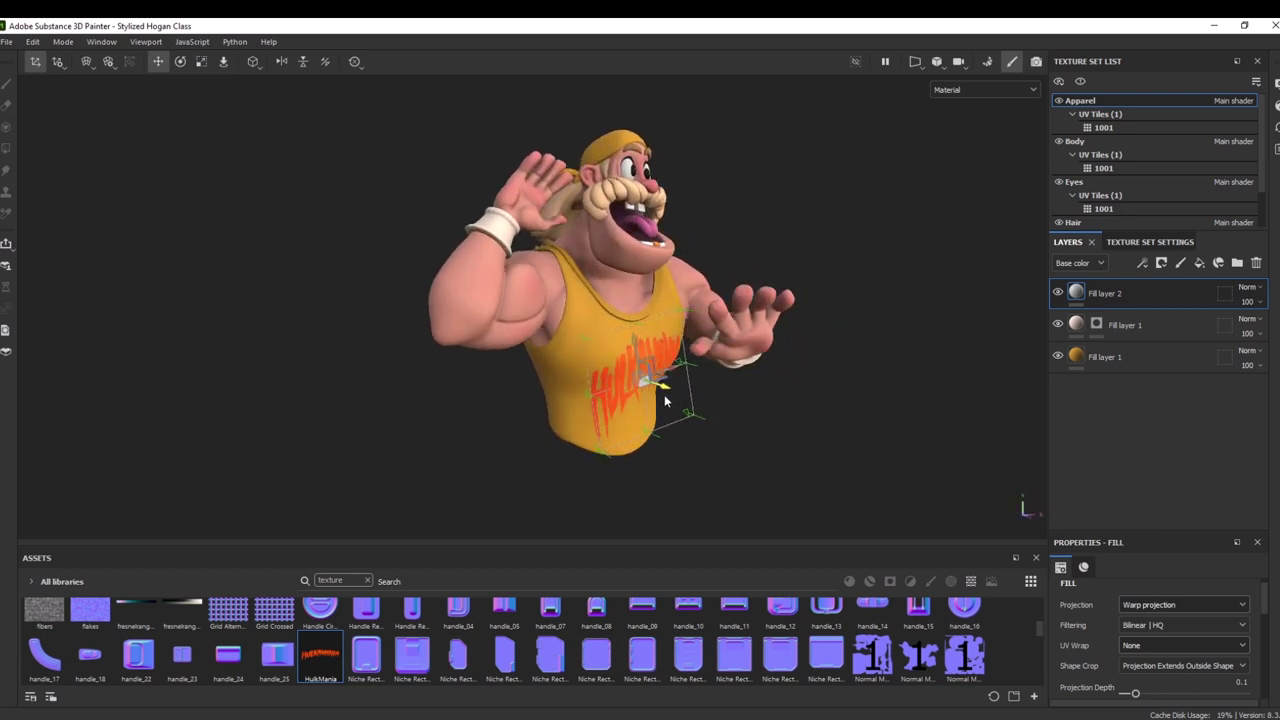
alt+drag(808, 471, 666, 285)
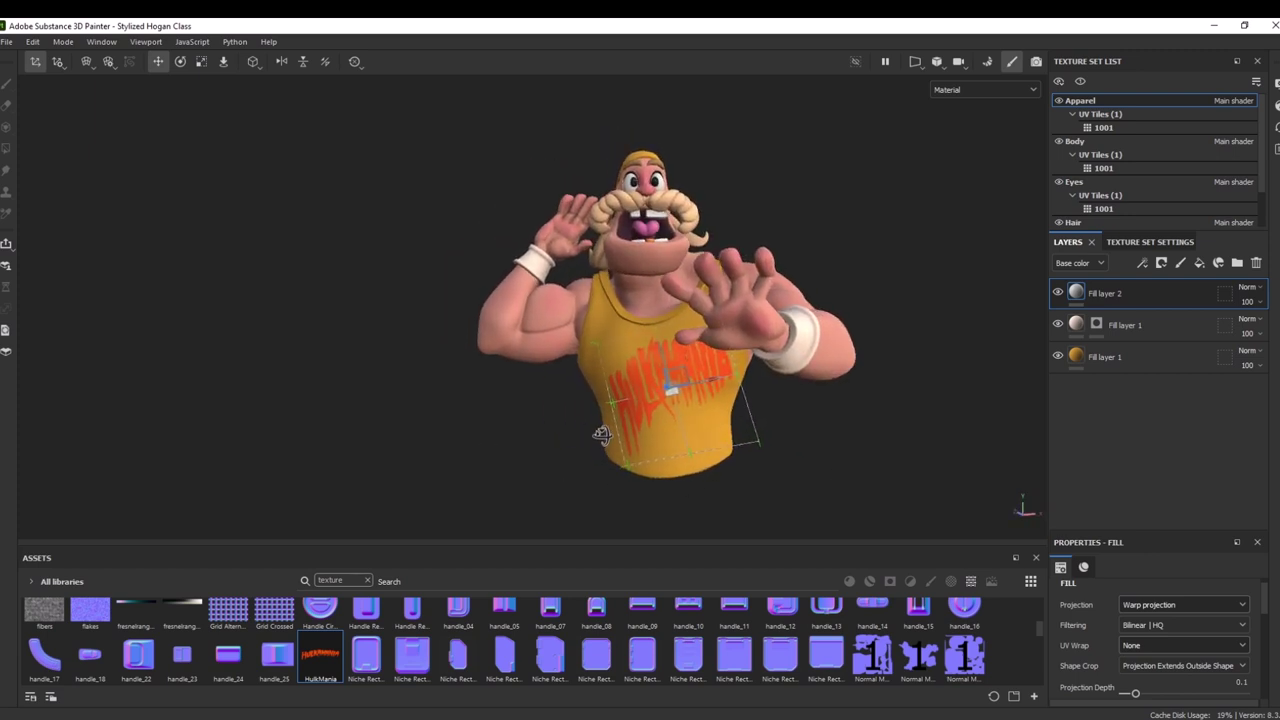
drag(685, 367, 585, 464)
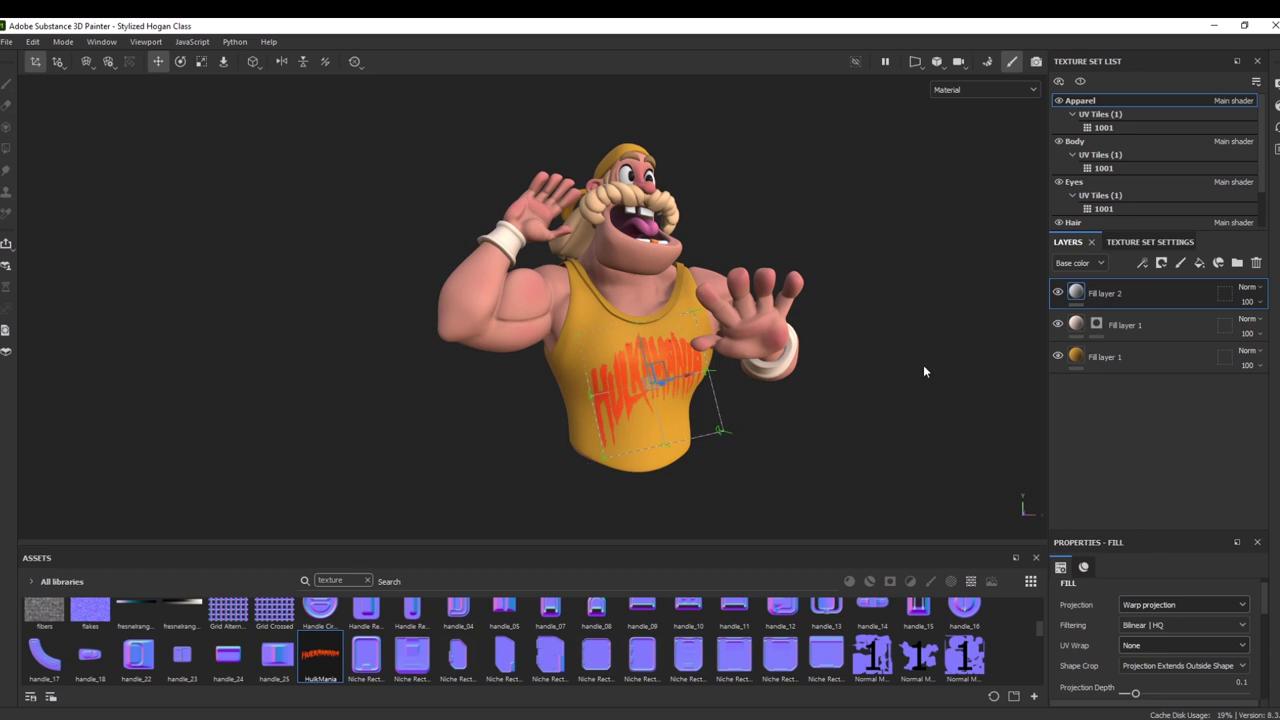
alt+drag(923, 365, 986, 338)
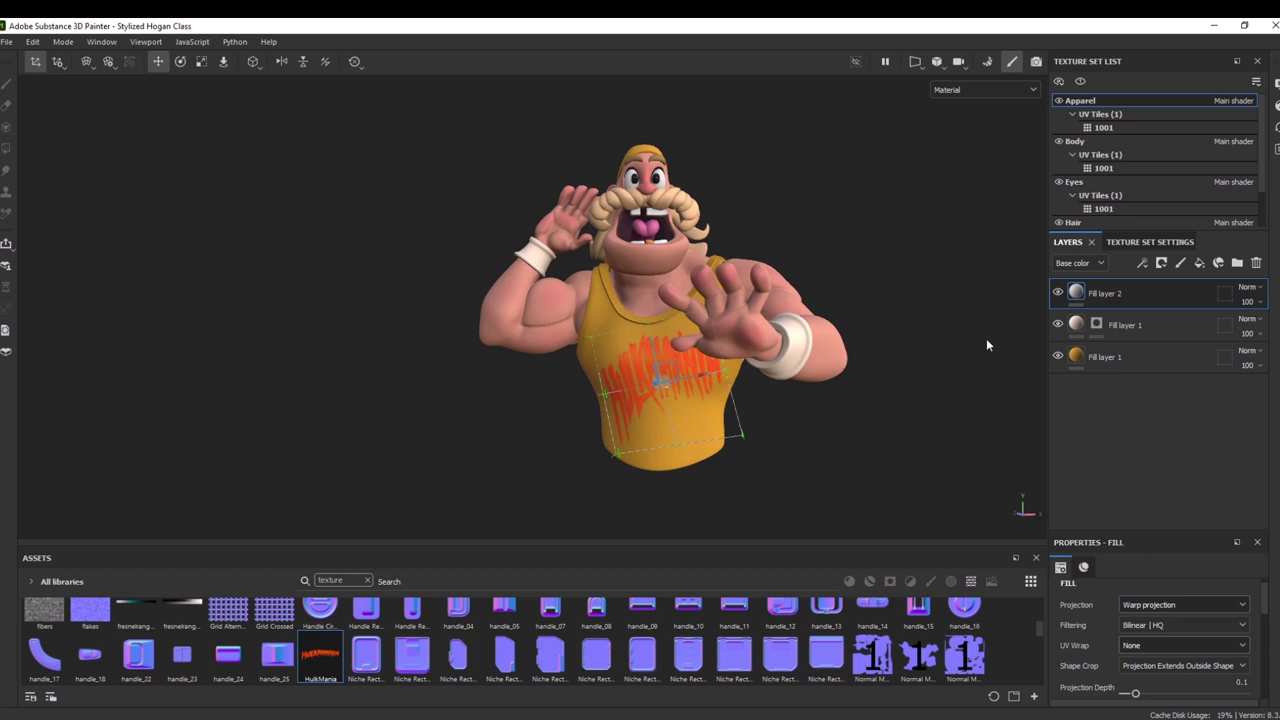
Inspect the chest lettering without its projection handles, along with the character's face and torso, from several angles
click(1141, 365)
alt+drag(854, 206, 882, 231)
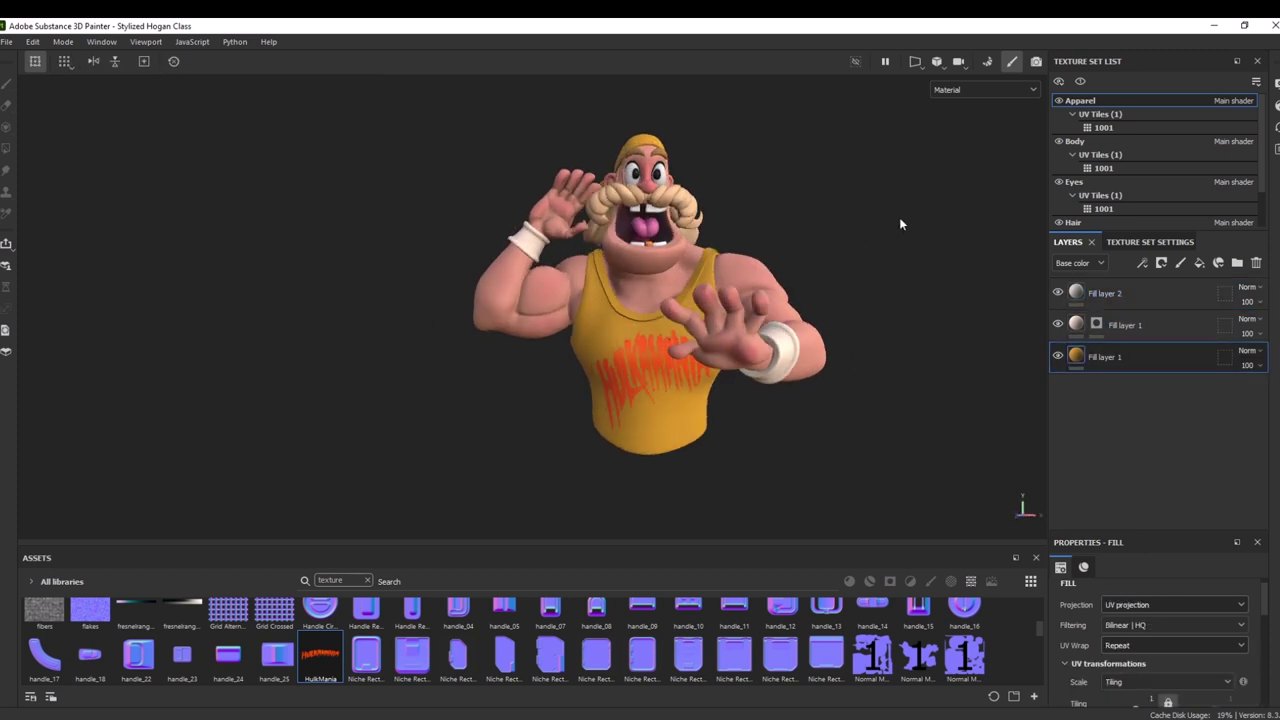
alt+right_drag(900, 224, 901, 310)
alt+drag(836, 190, 616, 215)
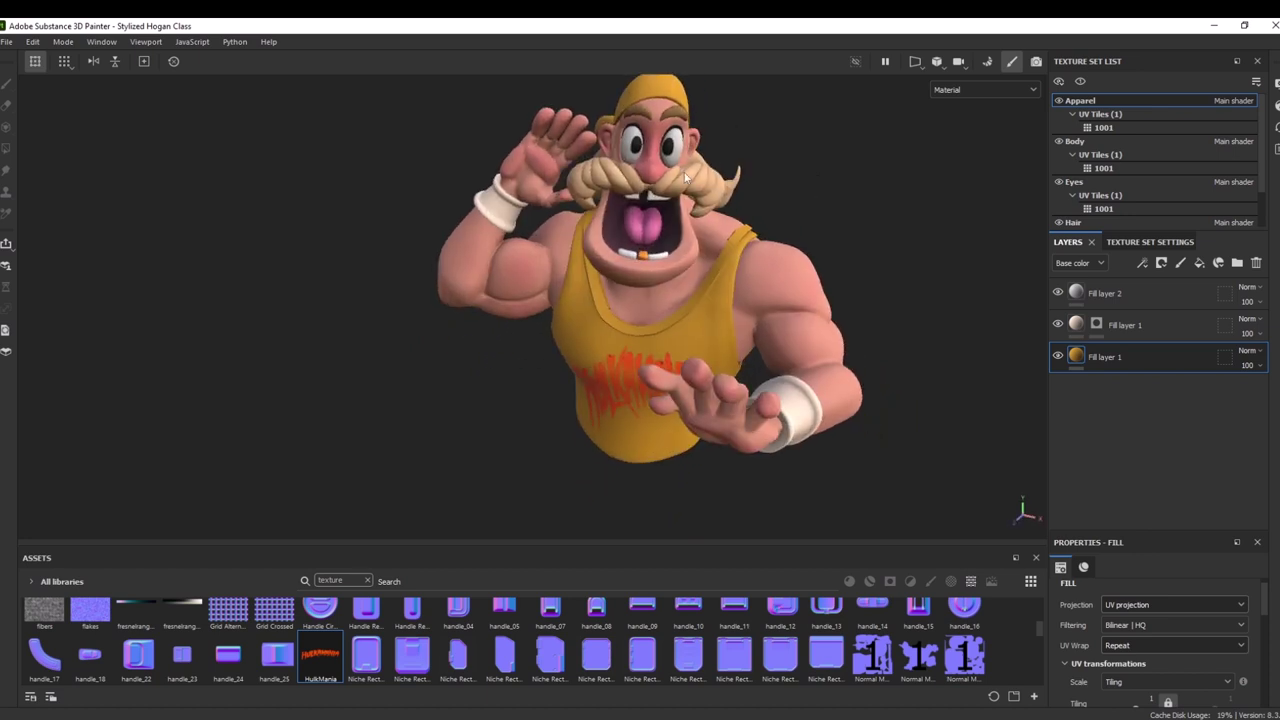
alt+drag(811, 188, 814, 120)
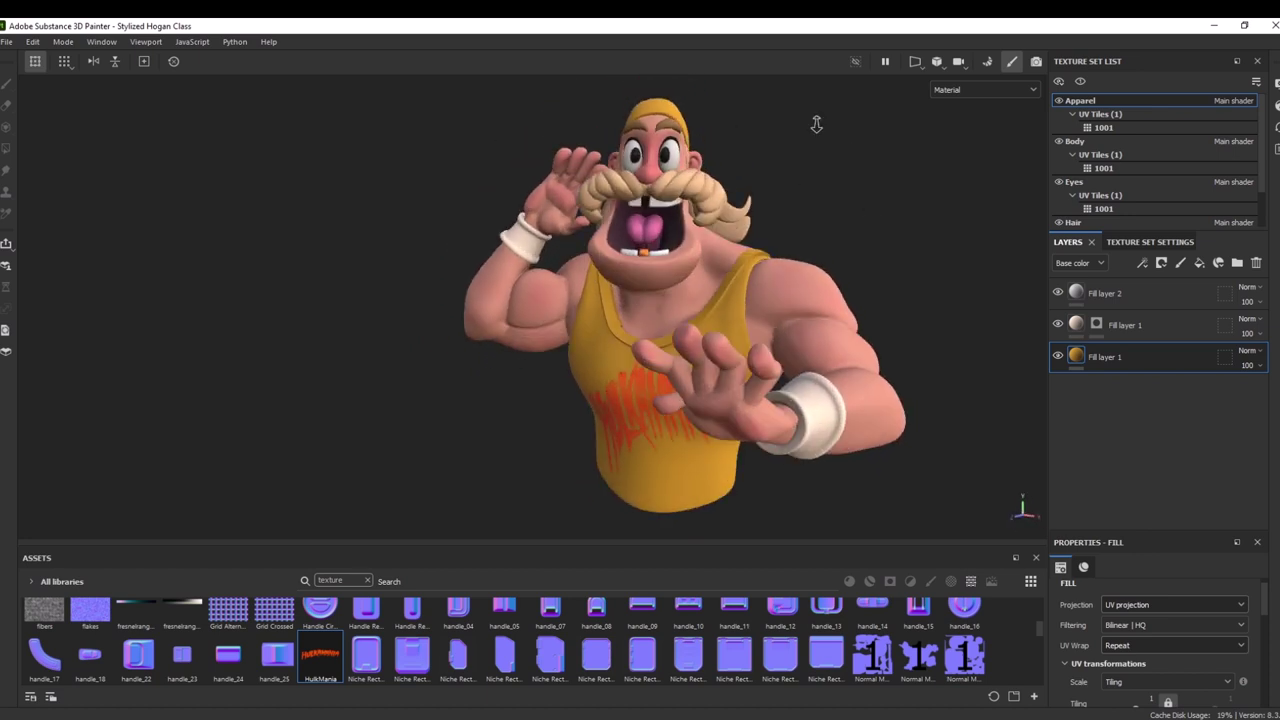
alt+right_drag(814, 120, 616, 267)
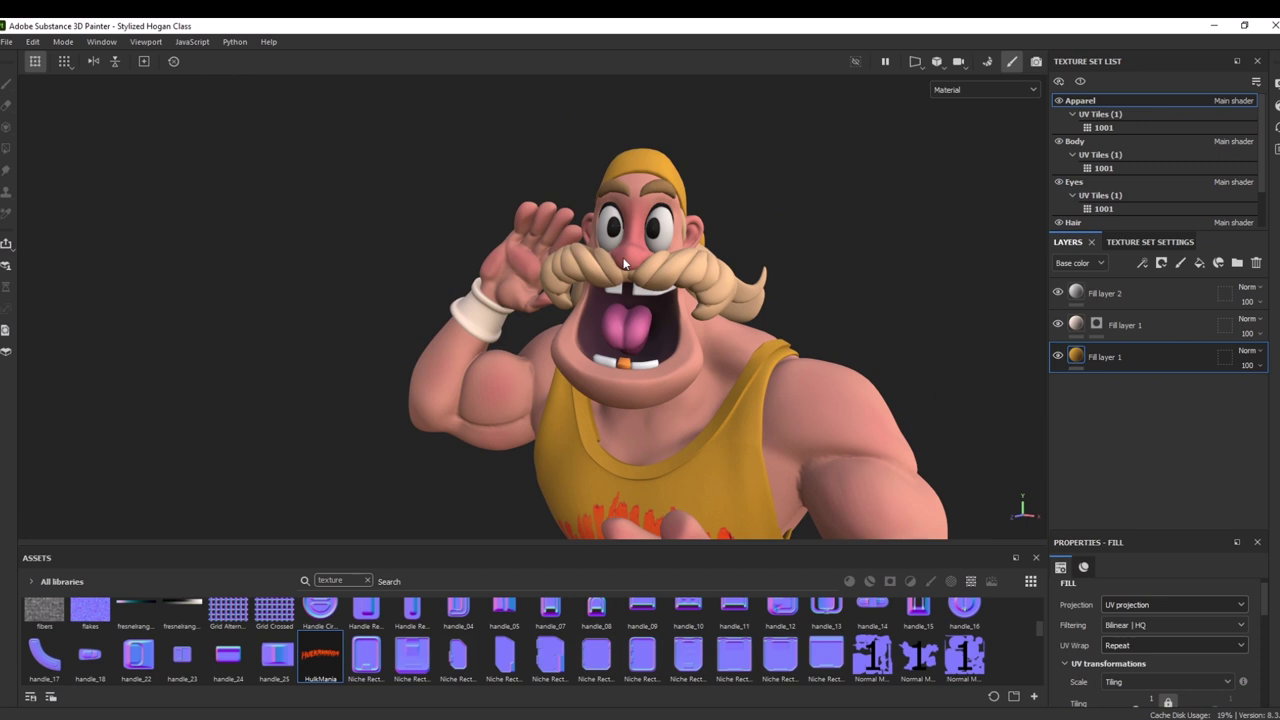
alt+drag(448, 271, 298, 322)
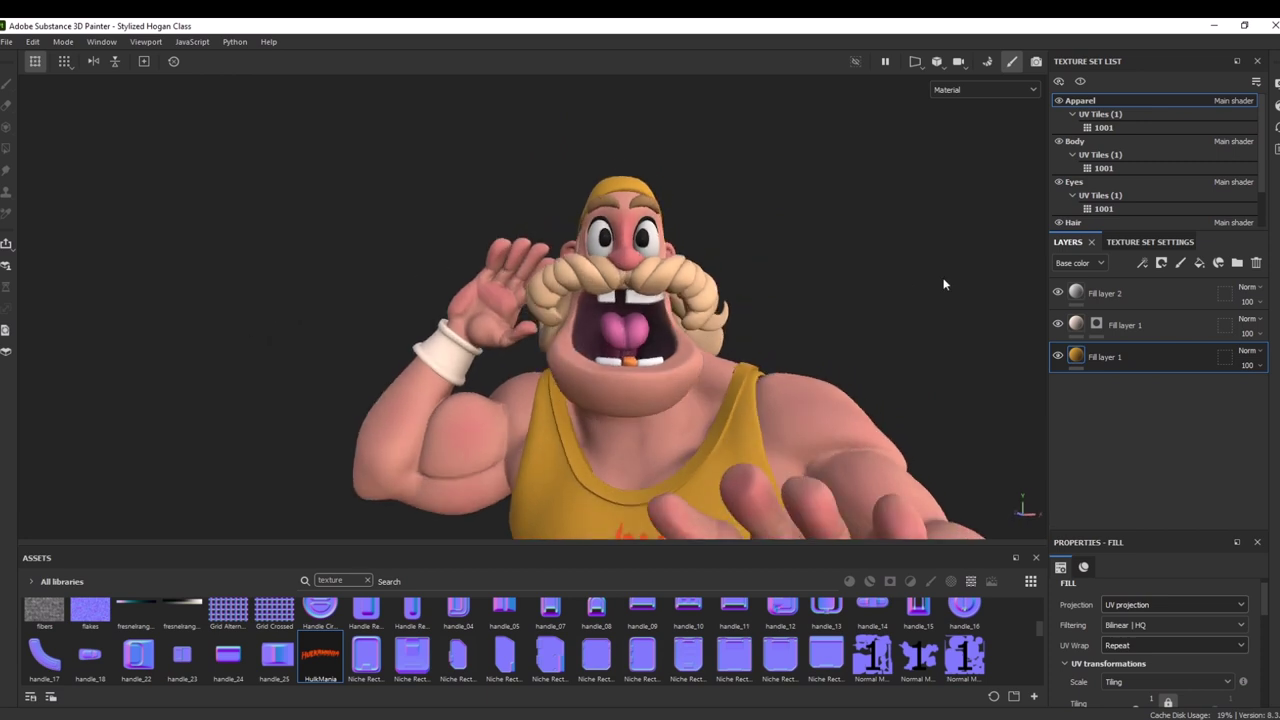
Duplicate the masked red fill layer in the Body texture set and remove the mask from the copy
click(1092, 142)
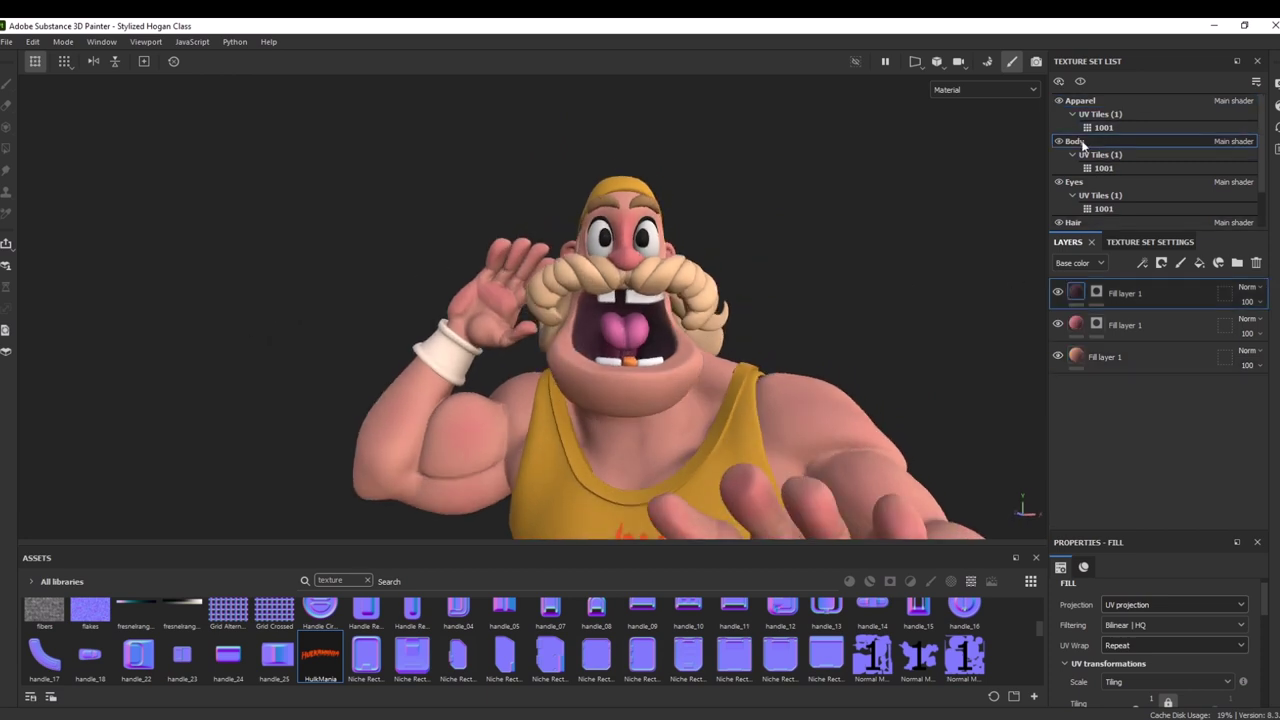
click(1158, 325)
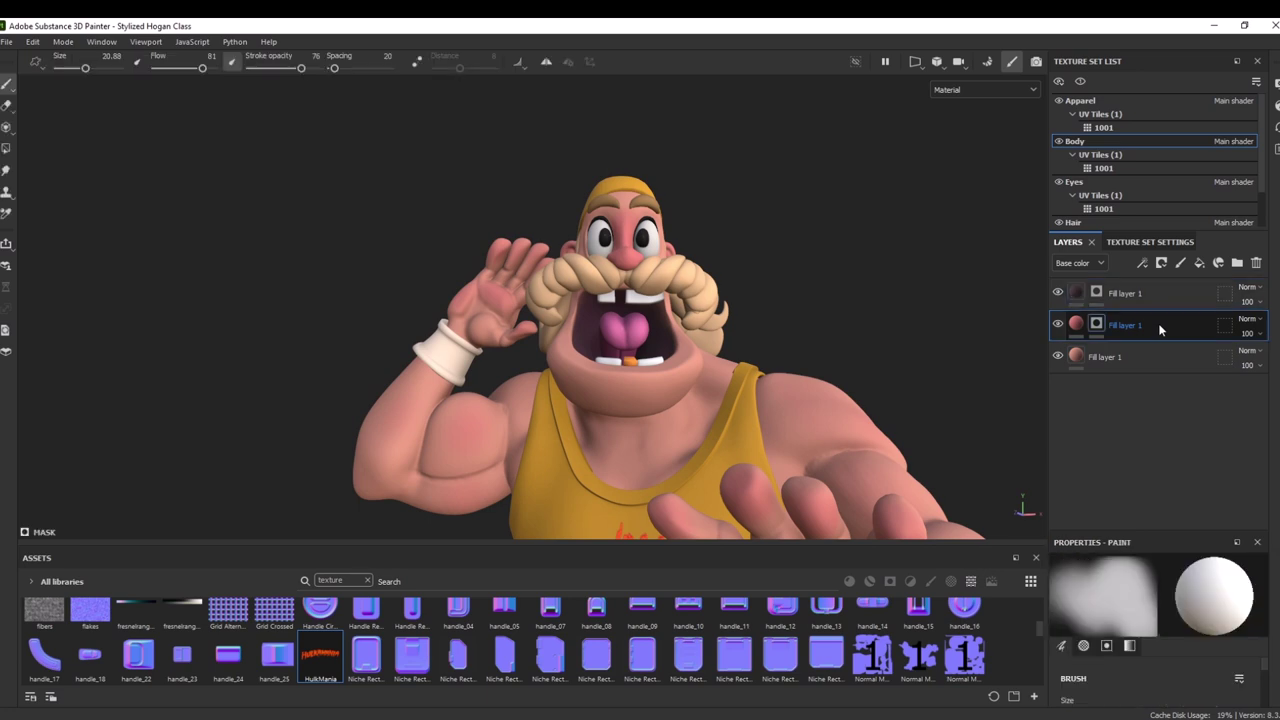
key(ctrl+d)
right_click(1096, 331)
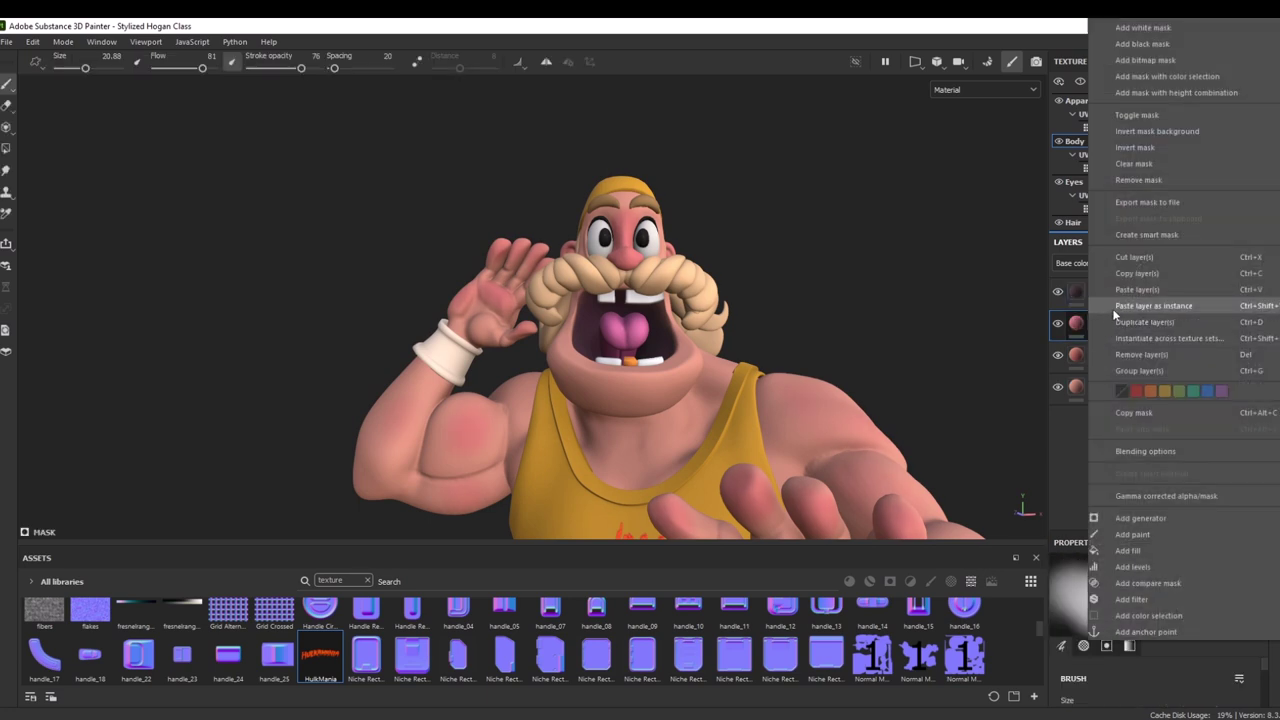
click(1147, 179)
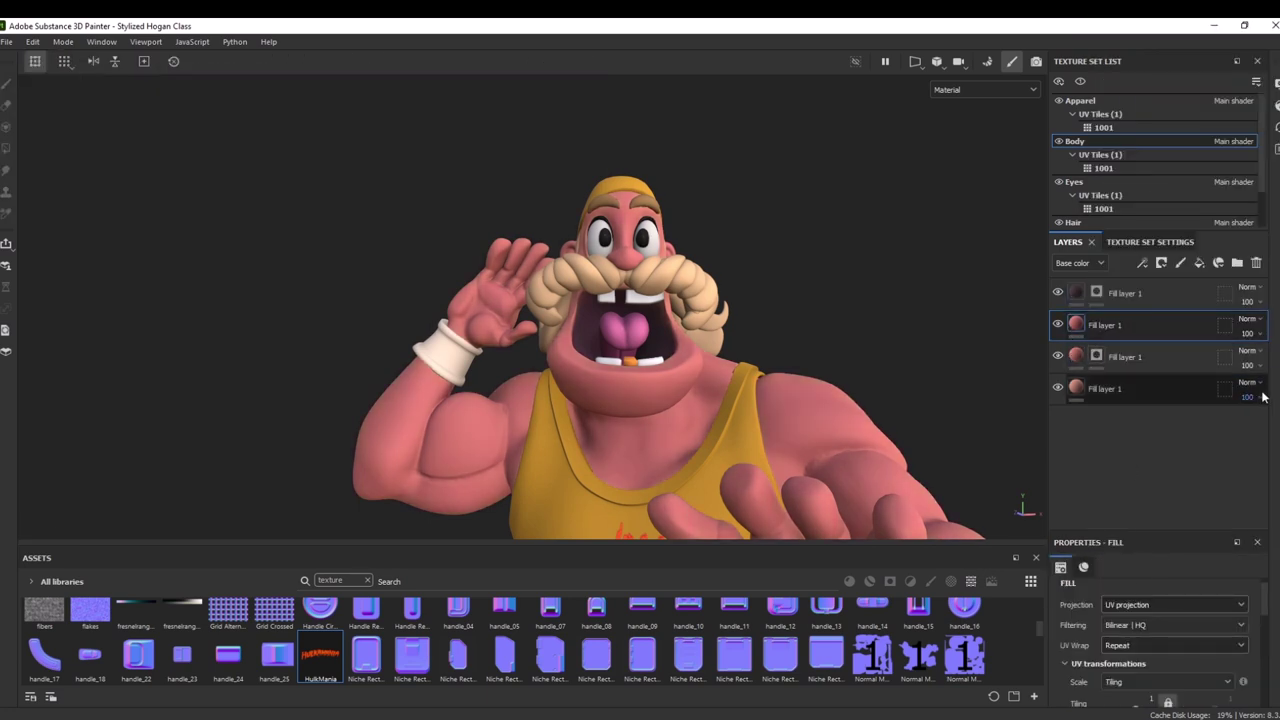
Set the duplicated fill layer's base color to a deeper, slightly warmer red around C65D55
drag(1265, 606, 1267, 671)
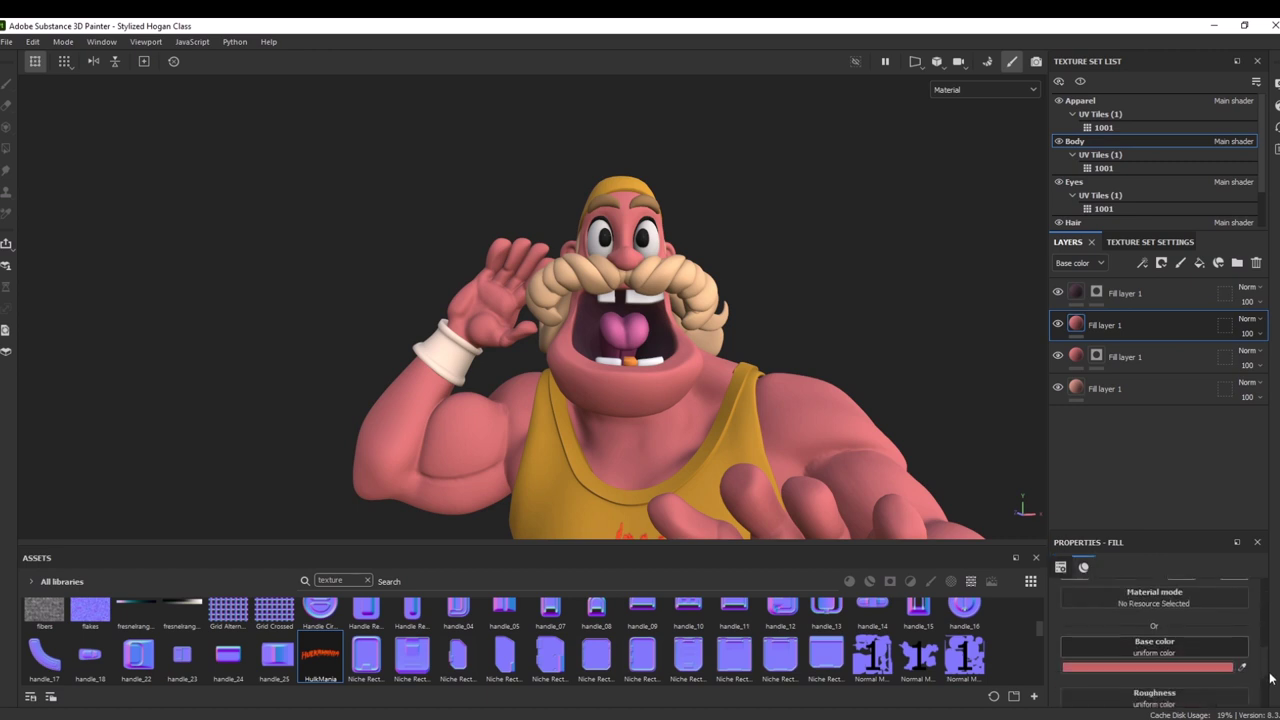
click(1182, 664)
drag(914, 456, 919, 458)
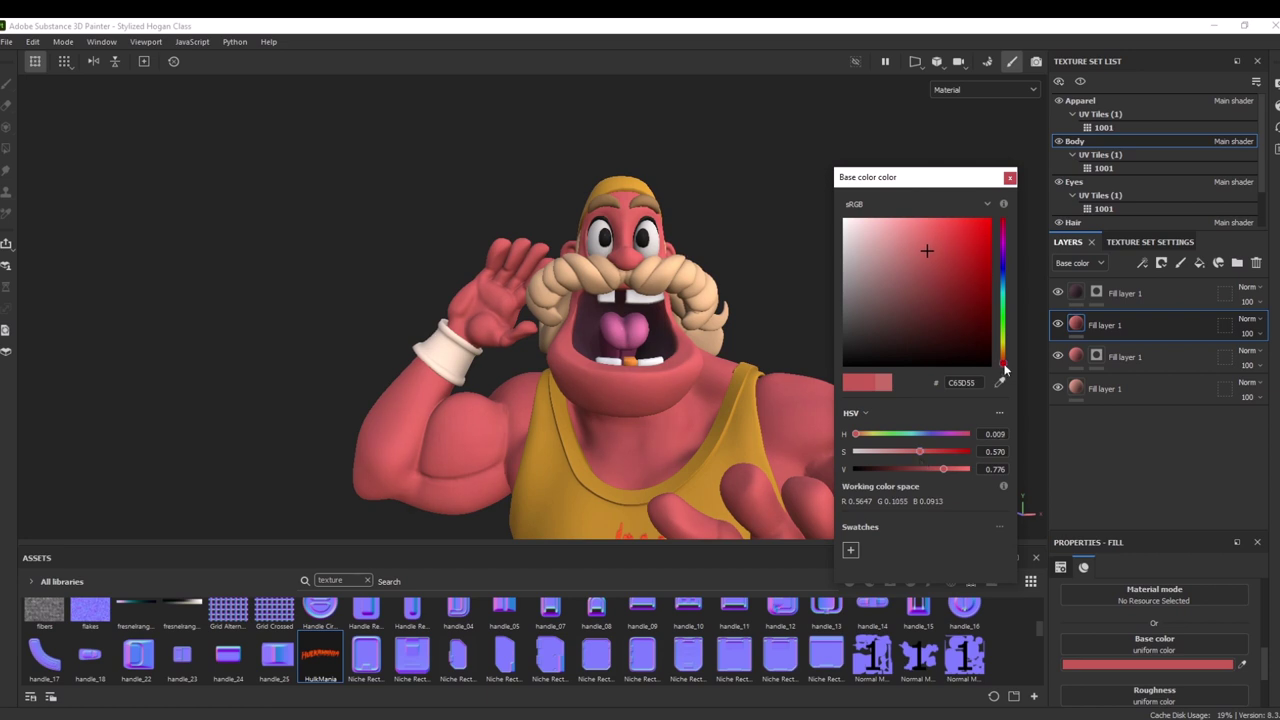
click(1010, 177)
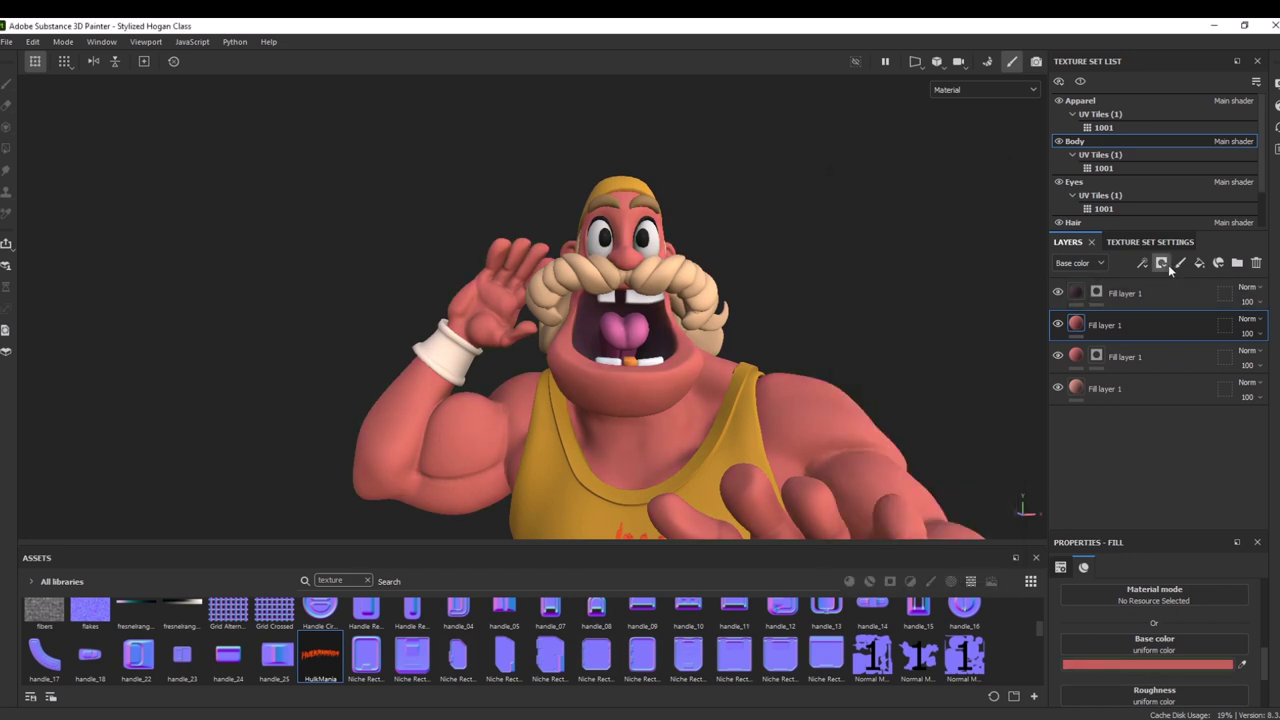
Add a black mask to the duplicated red fill layer and frame the face for mask painting
click(1166, 264)
click(1183, 298)
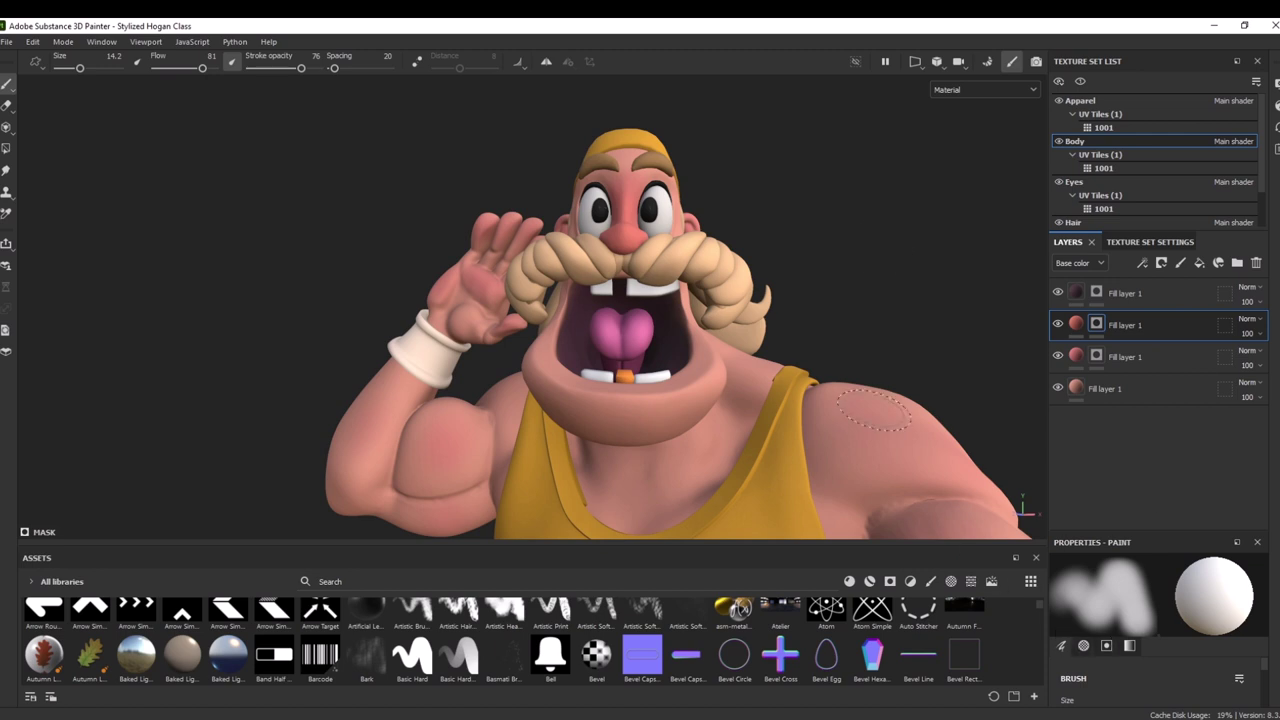
scroll(806, 295, up, 1)
alt+drag(850, 231, 897, 300)
scroll(897, 300, up, 1)
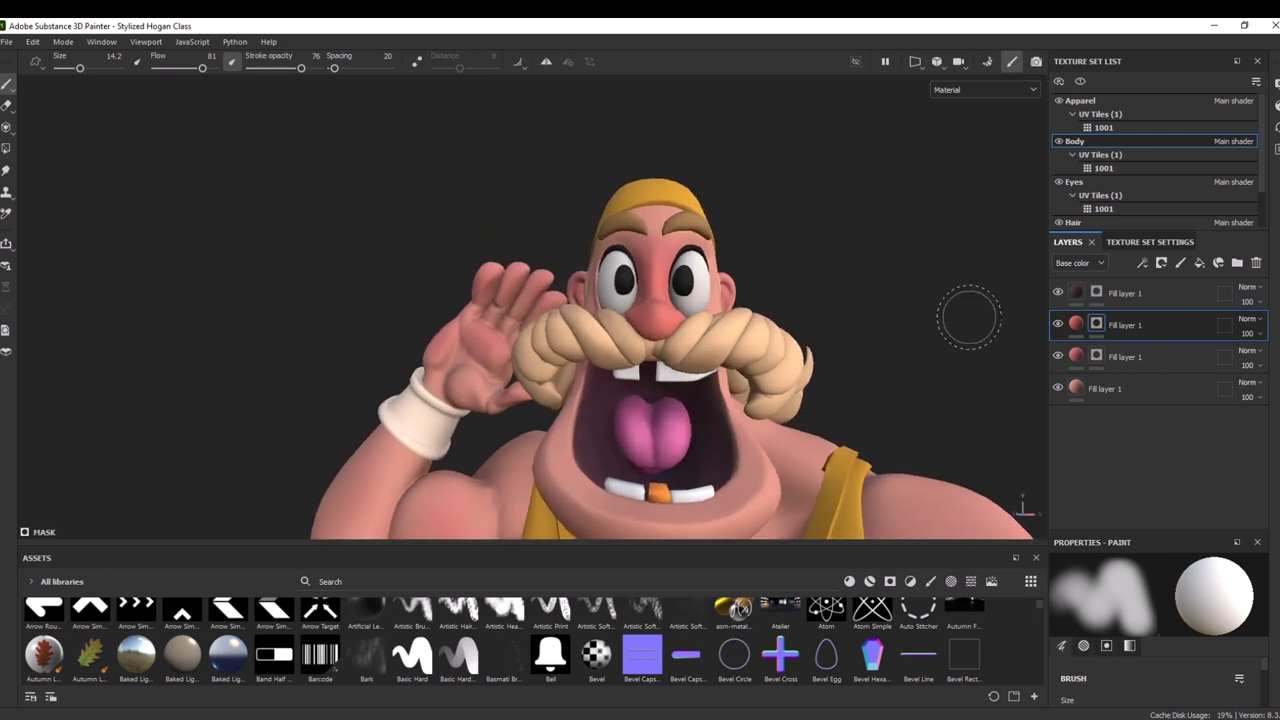
Compare the skin with the lower masked red fill layer hidden and shown, and check the face and raised hand
click(1058, 356)
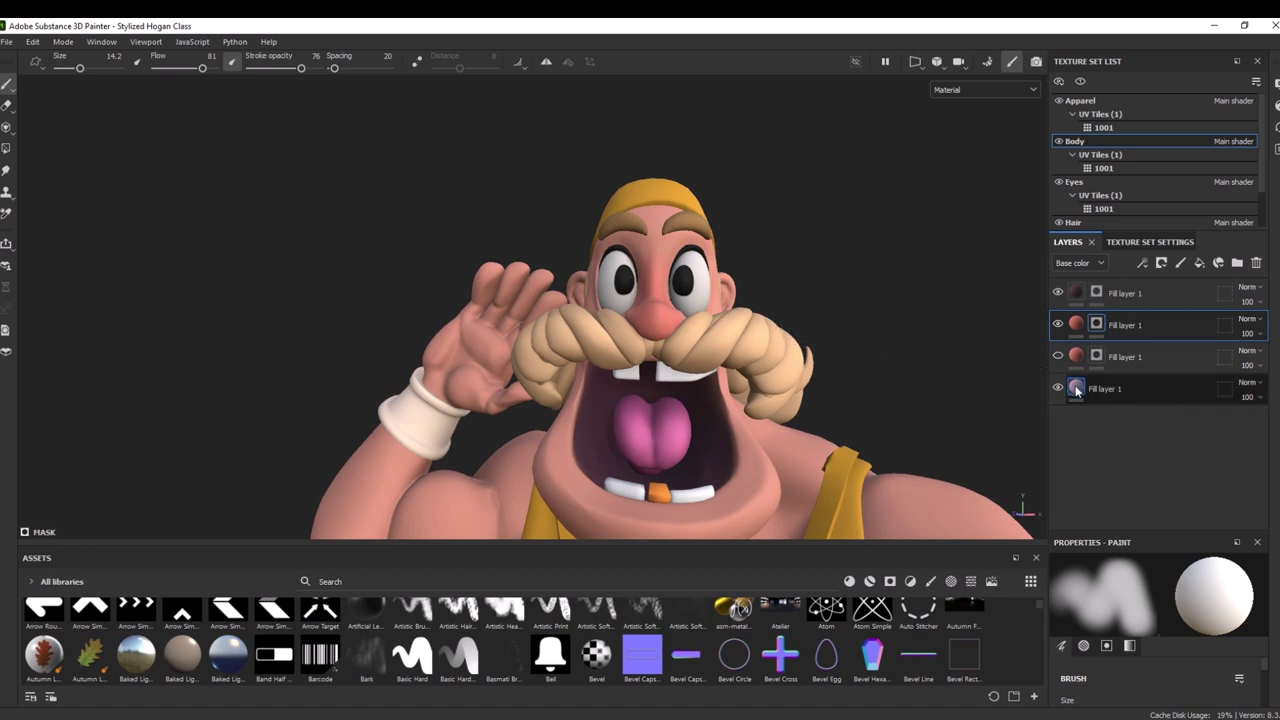
click(1057, 358)
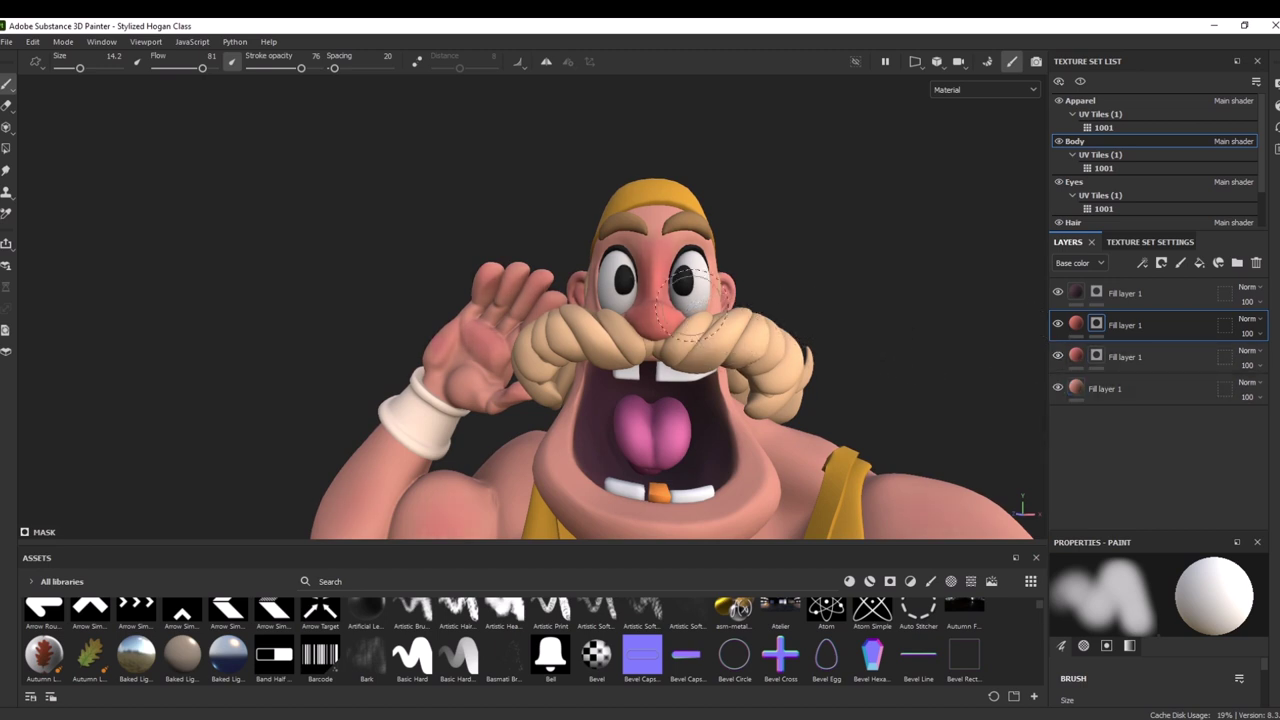
alt+drag(949, 240, 775, 262)
alt+drag(380, 398, 500, 378)
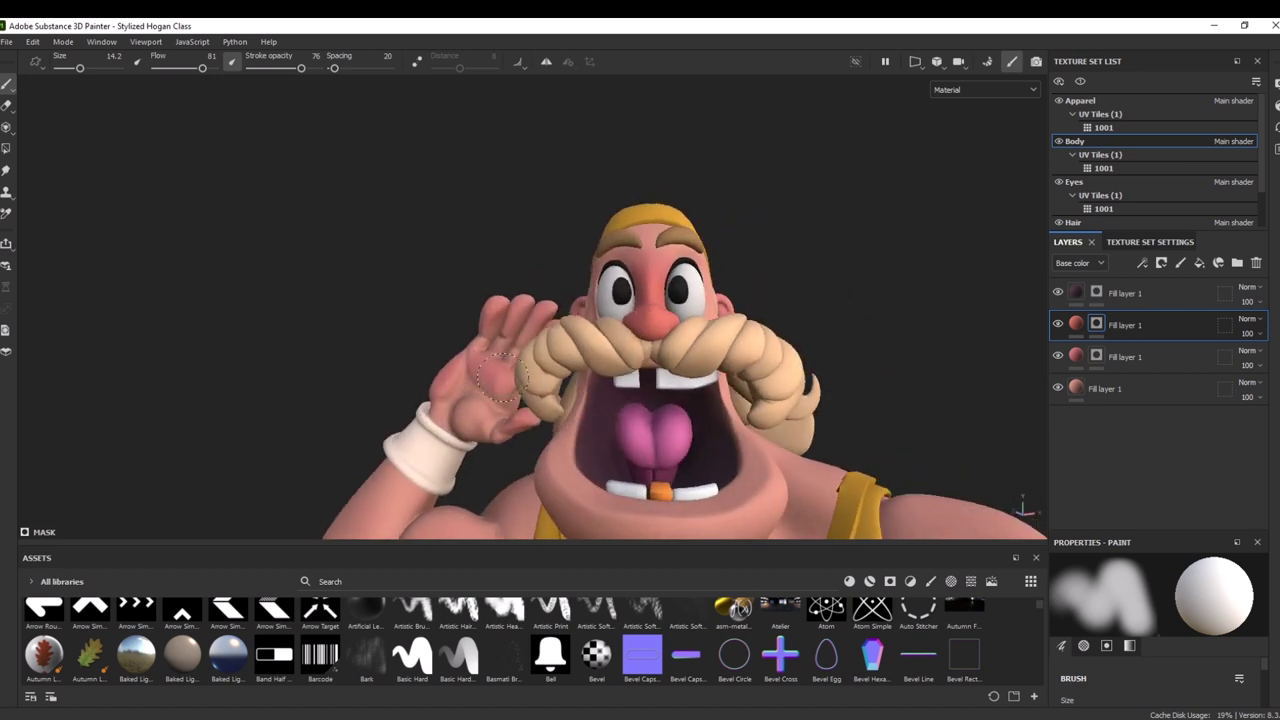
Paint the deeper red into the mask on the raised hand, using a brush size of 8.8 for the fingertips
mouse_move(515, 330)
alt+mouse_down()
mouse_move(354, 360)
mouse_move(410, 353)
mouse_move(418, 366)
mouse_move(432, 318)
alt+mouse_up()
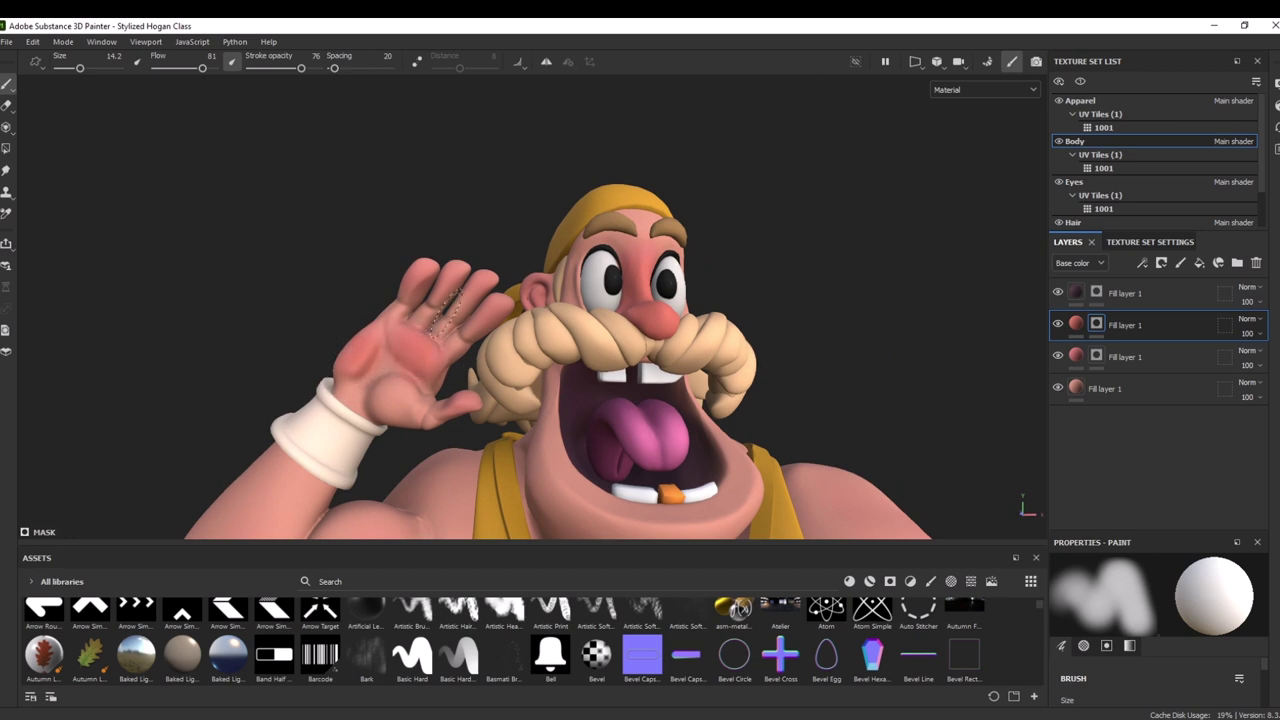
ctrl+right_drag(423, 266, 394, 266)
drag(424, 266, 416, 277)
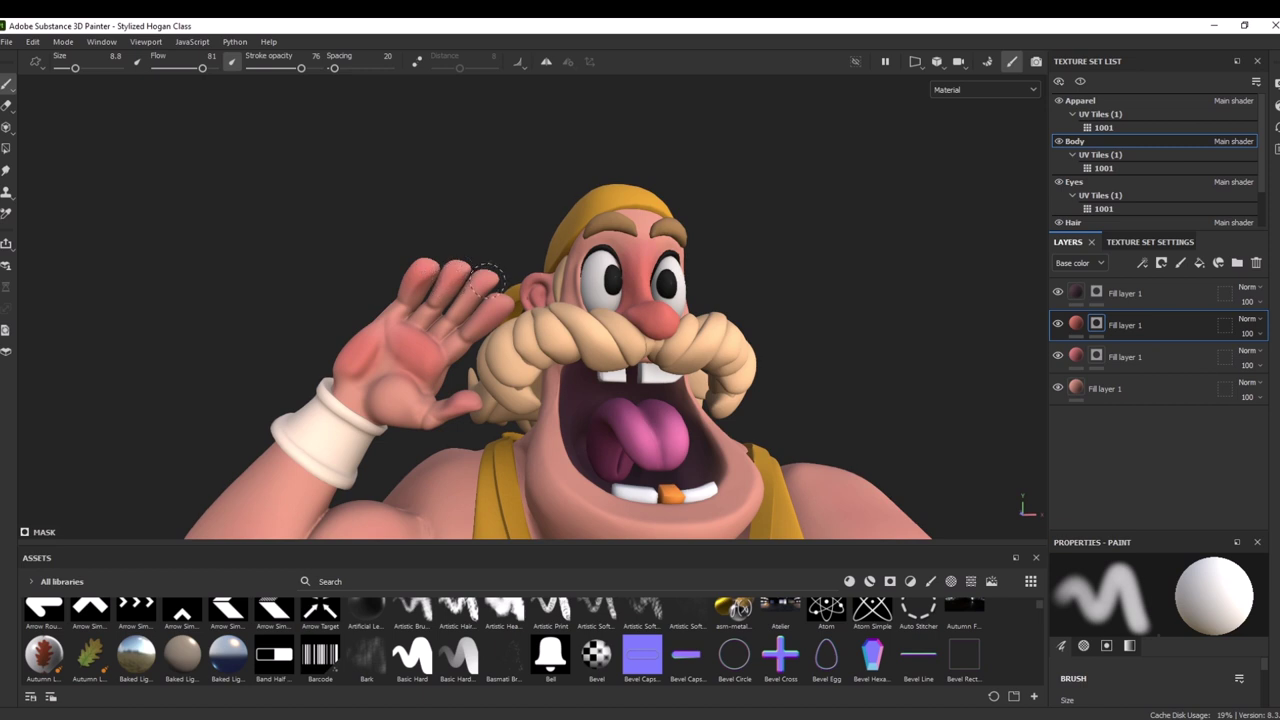
Inspect the red tone variation on the face, raised hand and arms from several angles
mouse_move(882, 356)
alt+middle_down()
mouse_move(883, 317)
mouse_move(854, 266)
alt+middle_up()
mouse_move(740, 318)
alt+mouse_down()
mouse_move(820, 277)
mouse_move(715, 315)
mouse_move(725, 310)
mouse_move(347, 312)
mouse_move(563, 250)
alt+mouse_up()
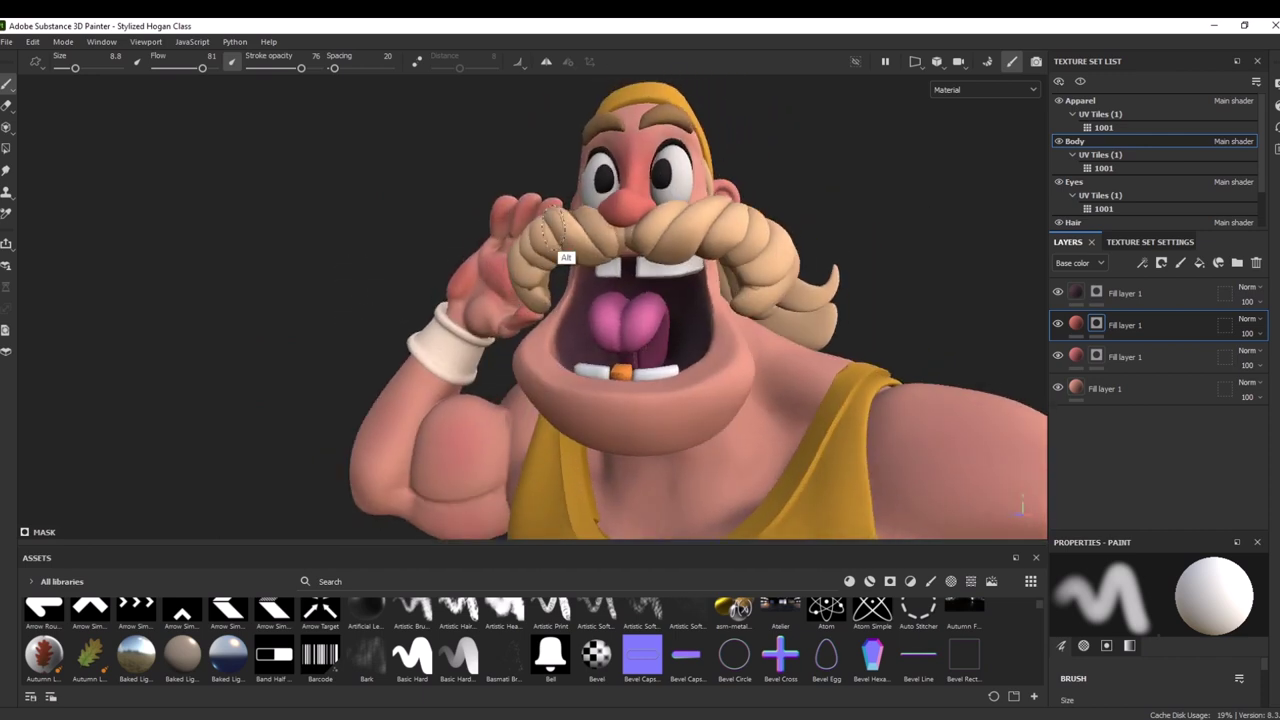
mouse_move(906, 129)
alt+mouse_down()
mouse_move(800, 257)
mouse_move(625, 292)
mouse_move(872, 191)
alt+mouse_up()
alt+drag(655, 283, 688, 262)
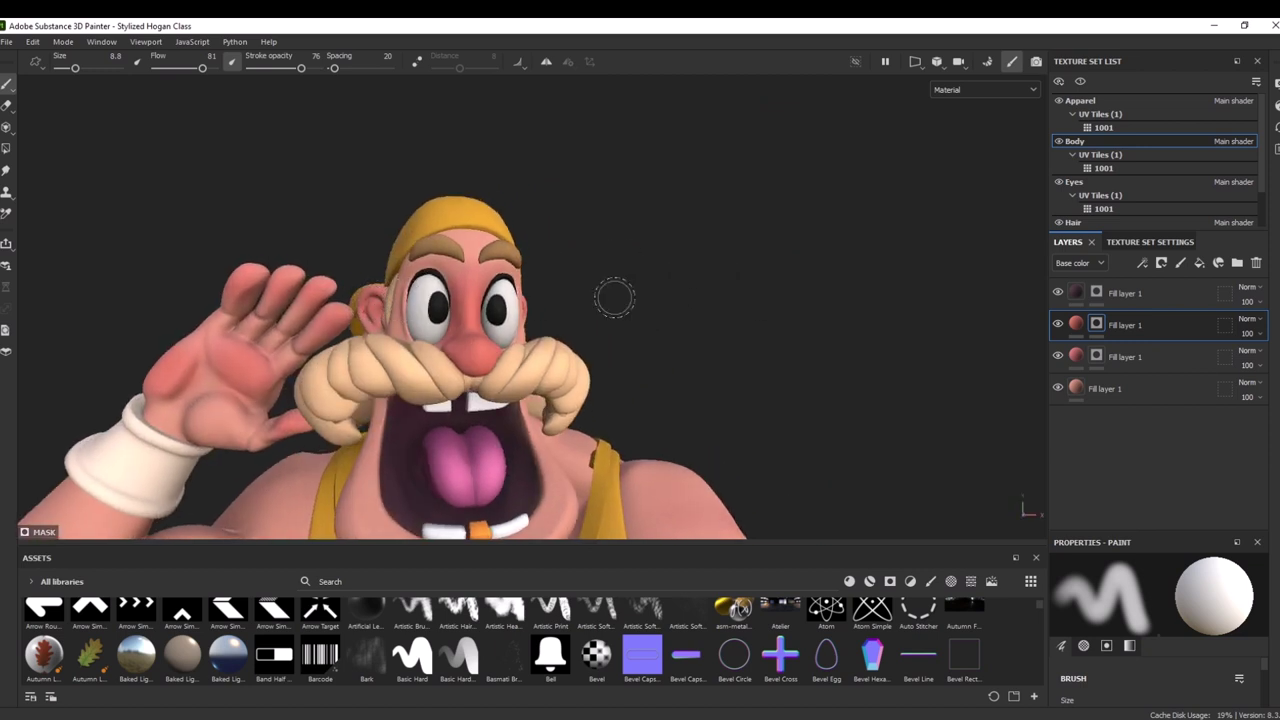
mouse_move(711, 311)
alt+mouse_down()
mouse_move(654, 354)
mouse_move(730, 402)
alt+mouse_up()
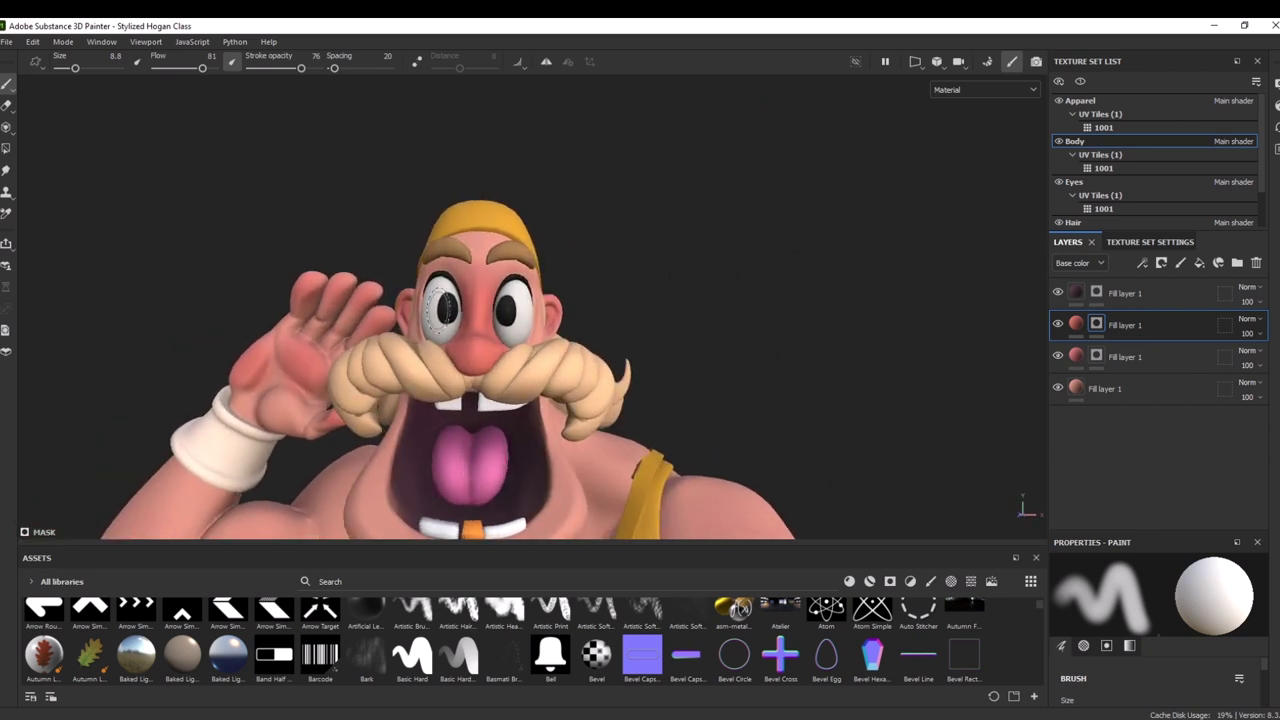
alt+drag(780, 281, 737, 280)
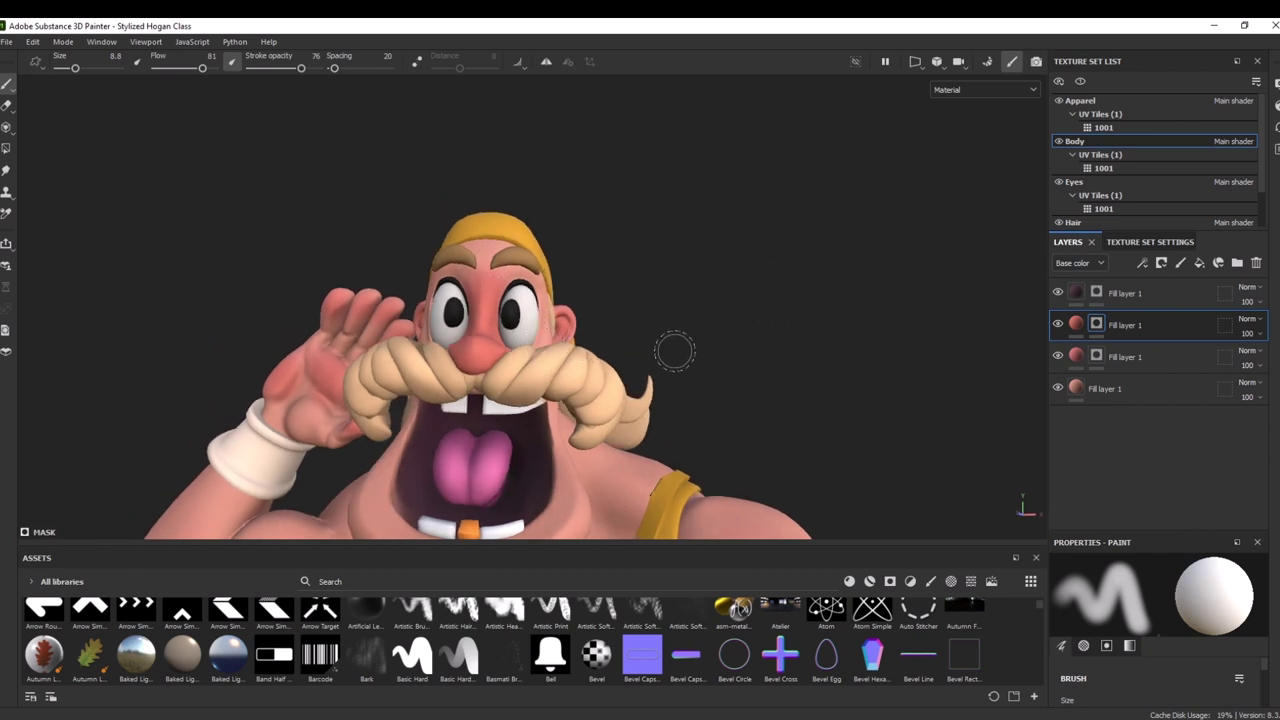
Add a fill layer above the other layers in the Eyes texture set and limit it to the roughness channel
click(1085, 184)
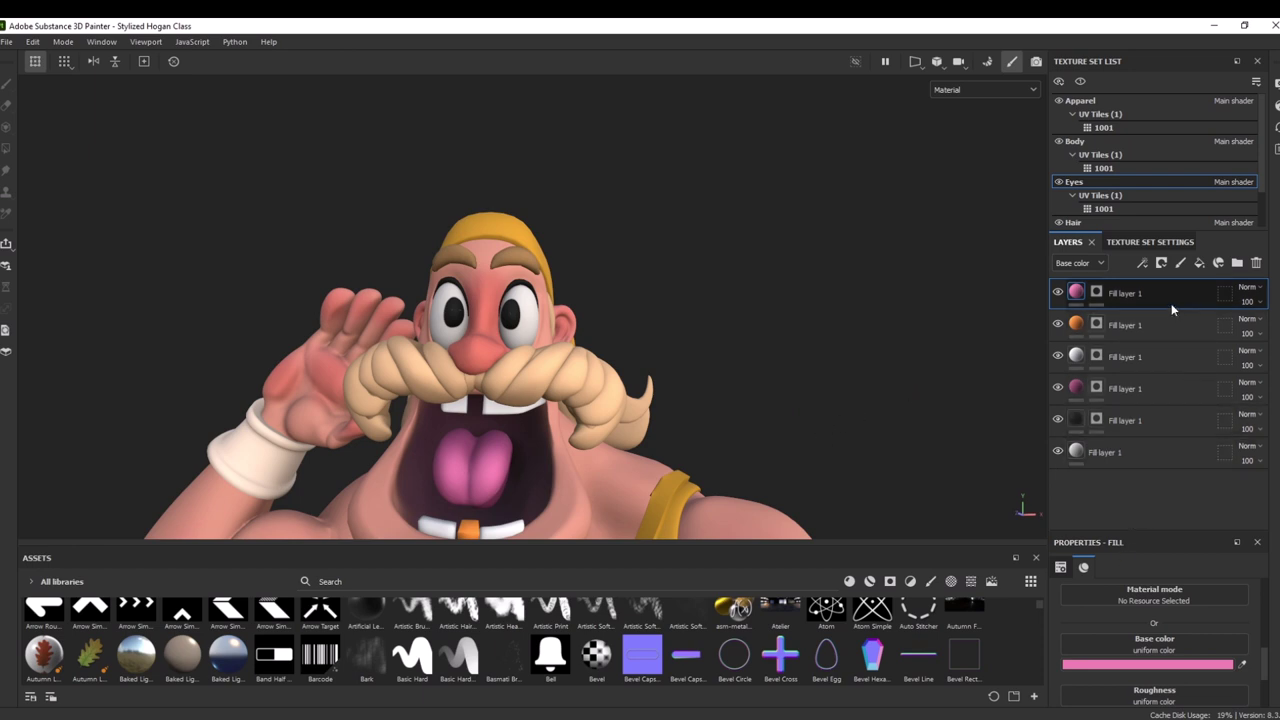
click(1200, 268)
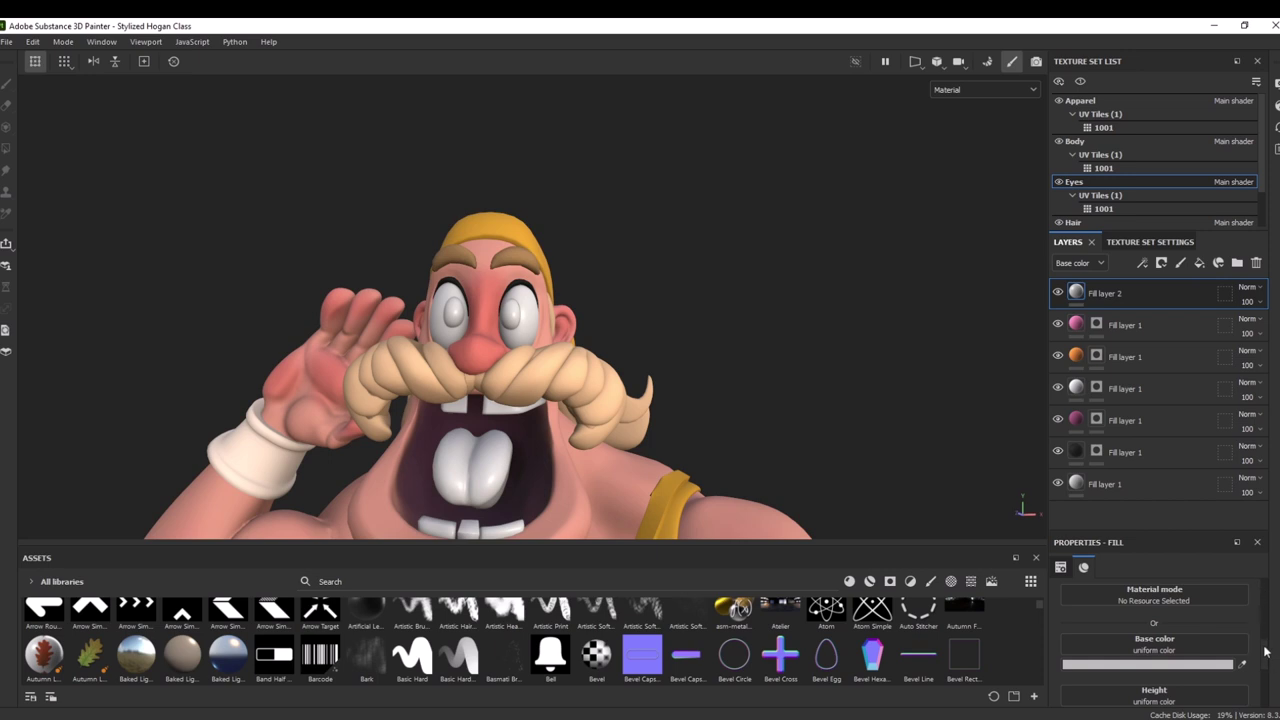
scroll(1265, 652, down, 5)
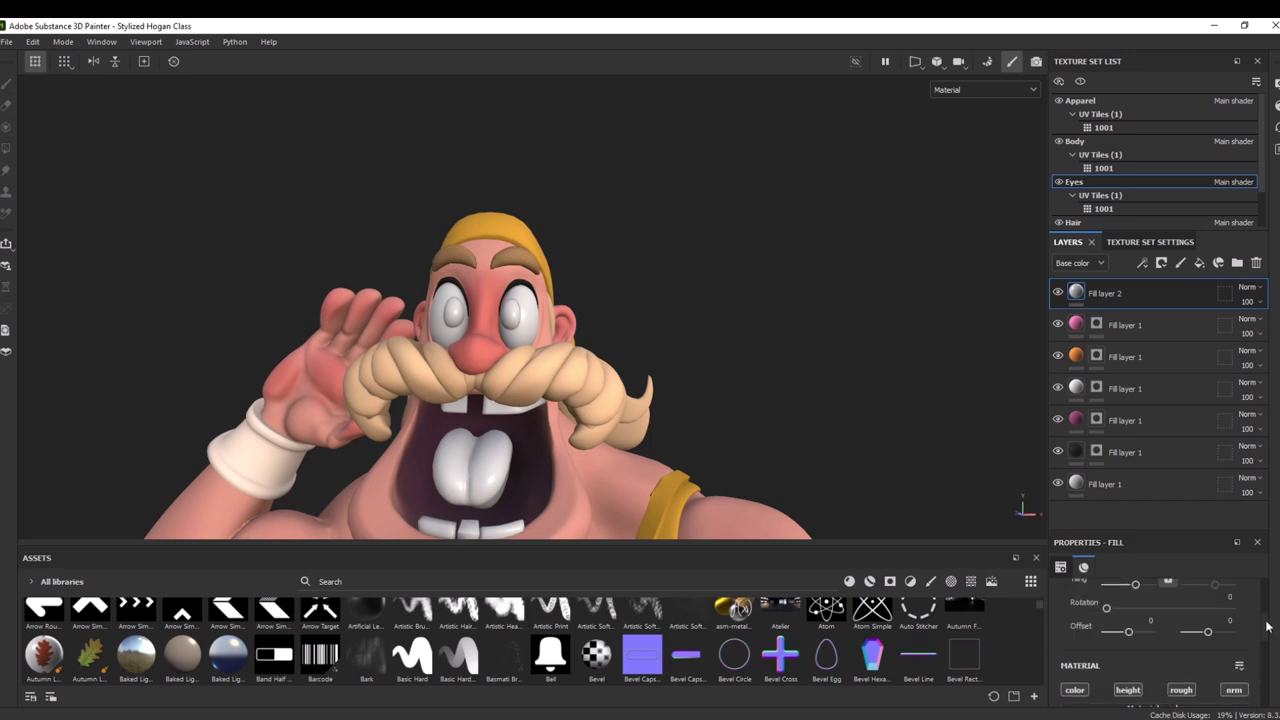
click(1180, 690)
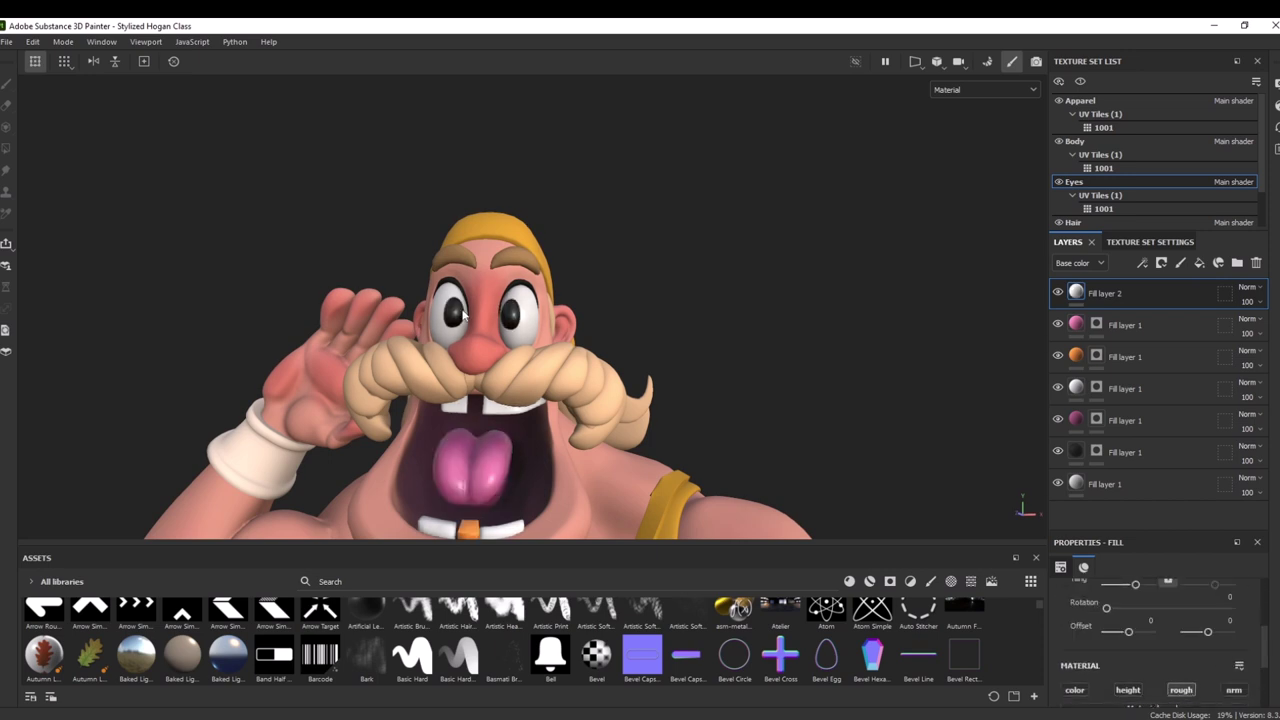
Rename the new fill layer in the Eyes texture set to R and set its roughness to 0.2
double_click(1094, 294)
key(BackSpace)
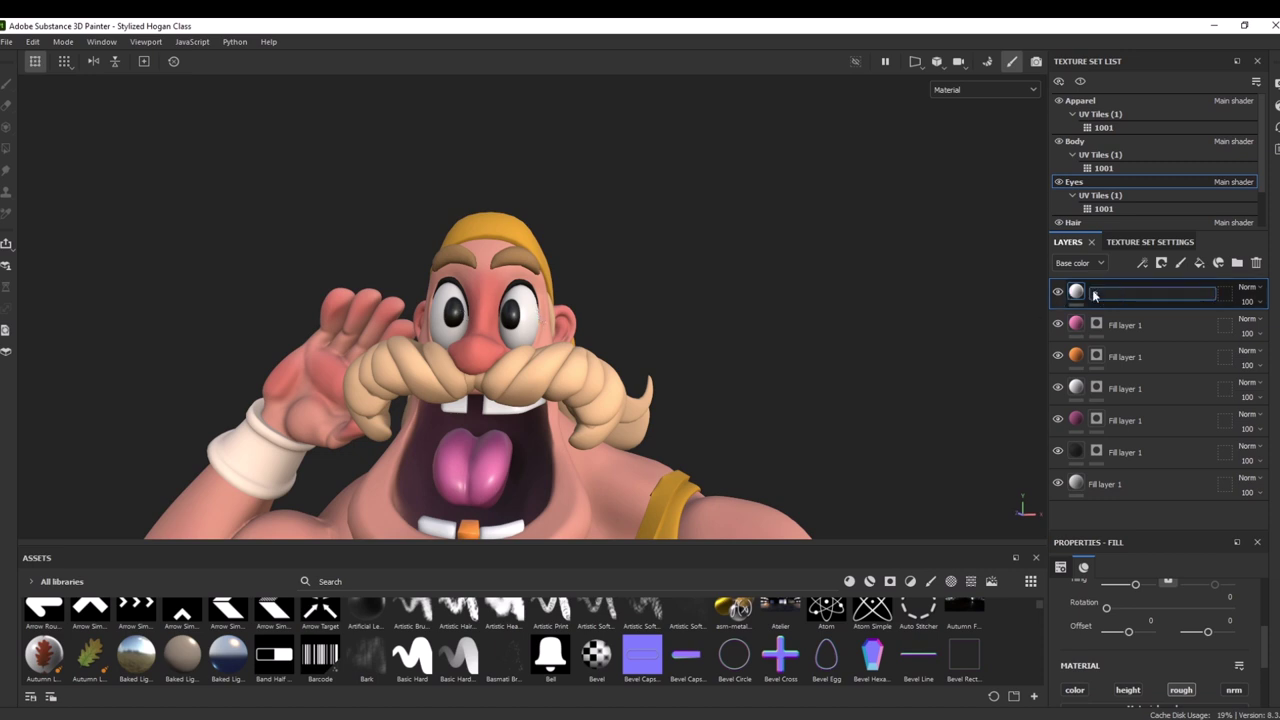
text(R)
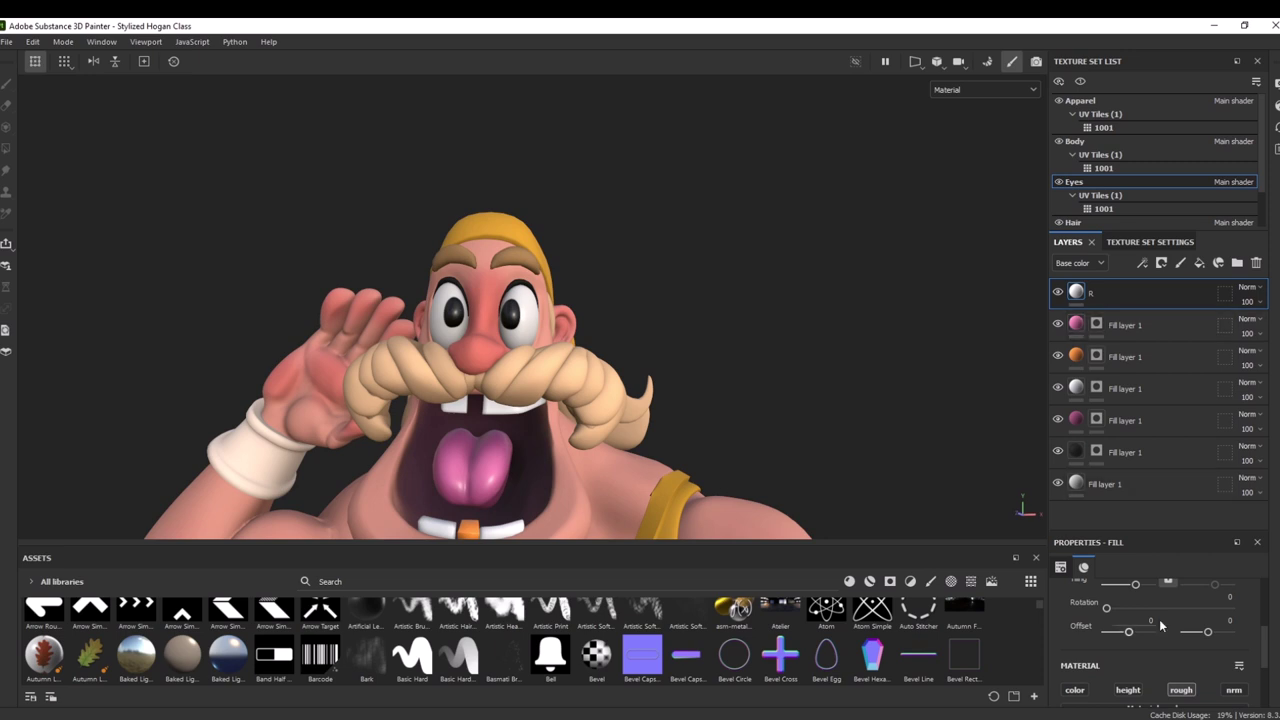
drag(1265, 628, 1270, 670)
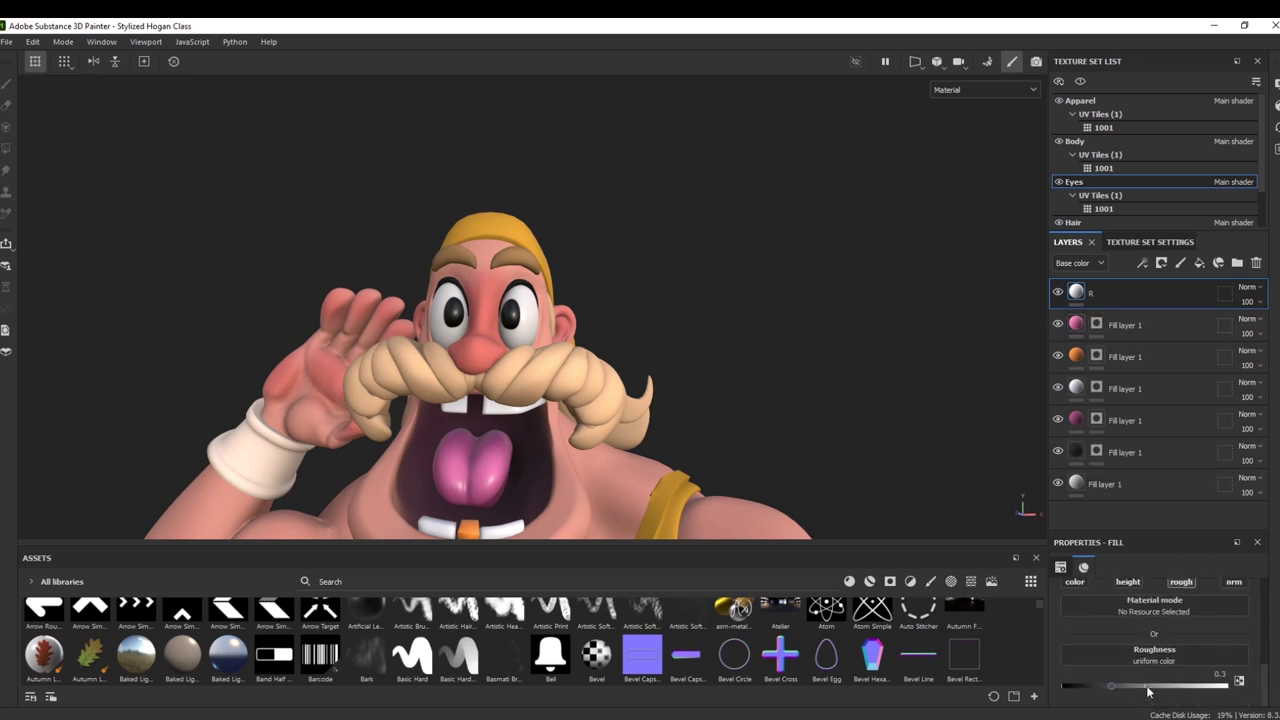
drag(1110, 689, 1095, 695)
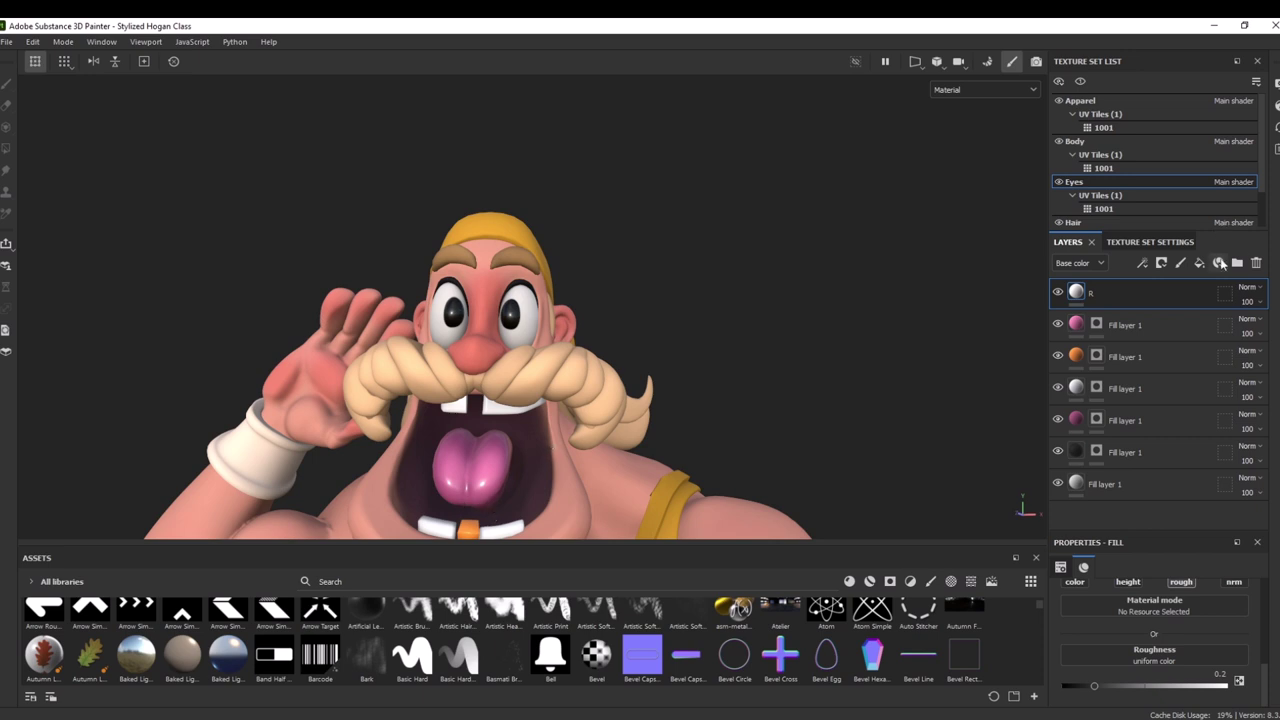
Add a black mask to the R layer and reveal the eyes in it with mesh-mode Polygon Fill, then return to the Paint tool
click(1161, 263)
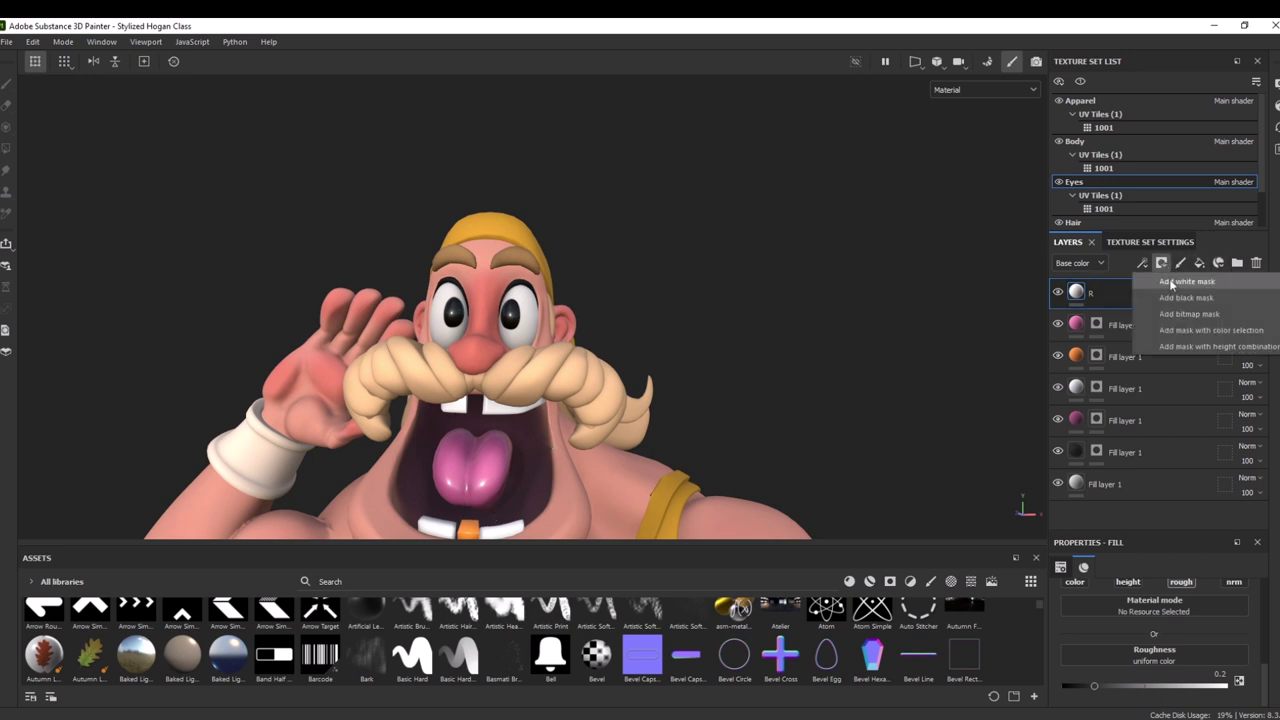
click(1175, 298)
scroll(677, 300, up, 3)
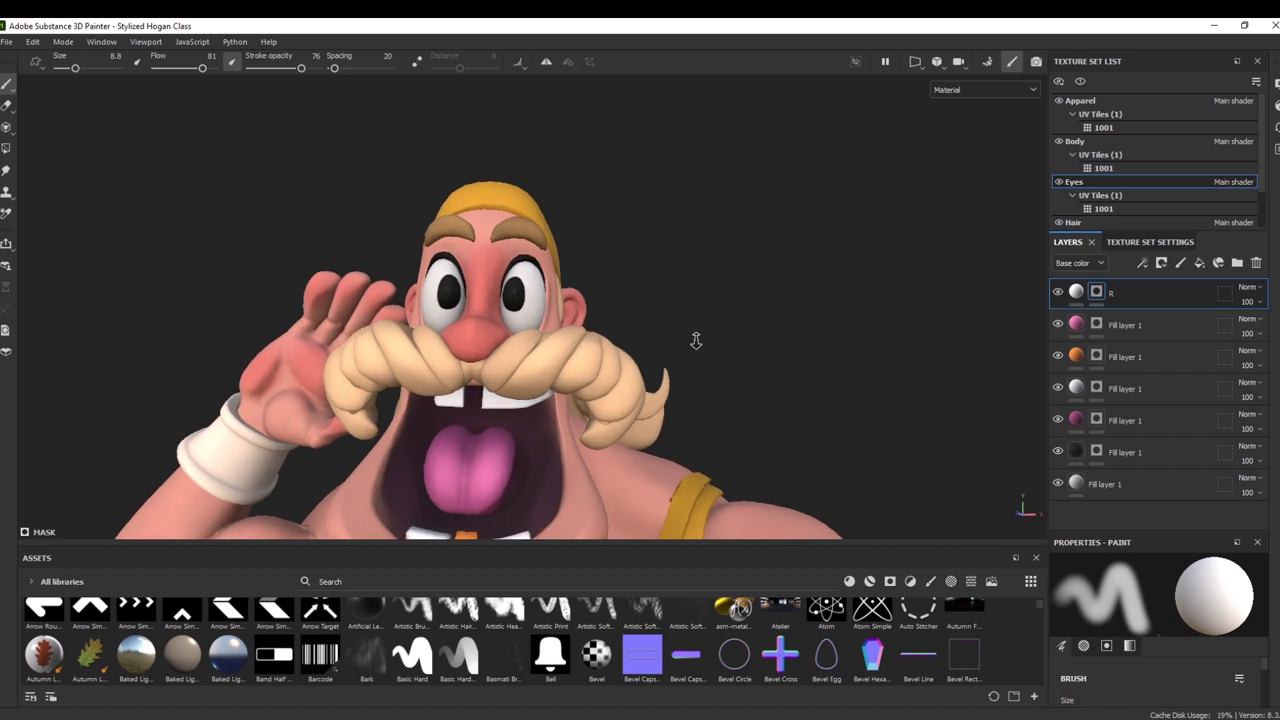
key(4)
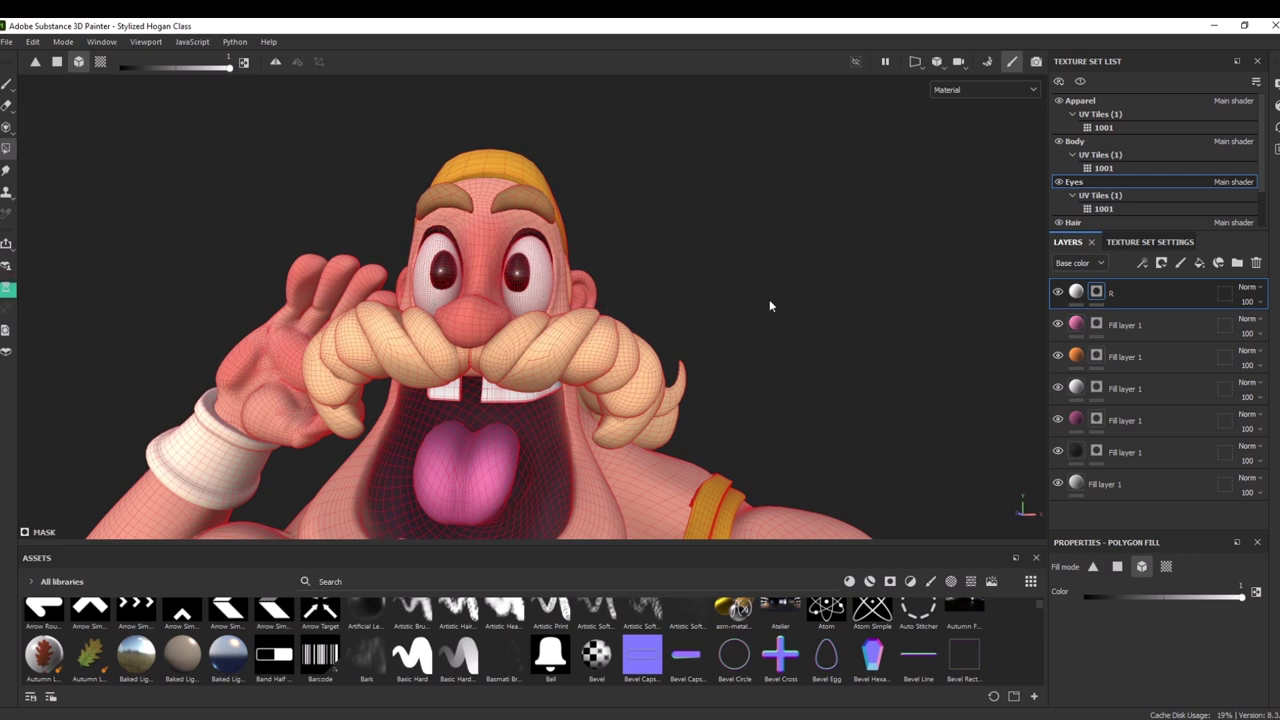
click(8, 88)
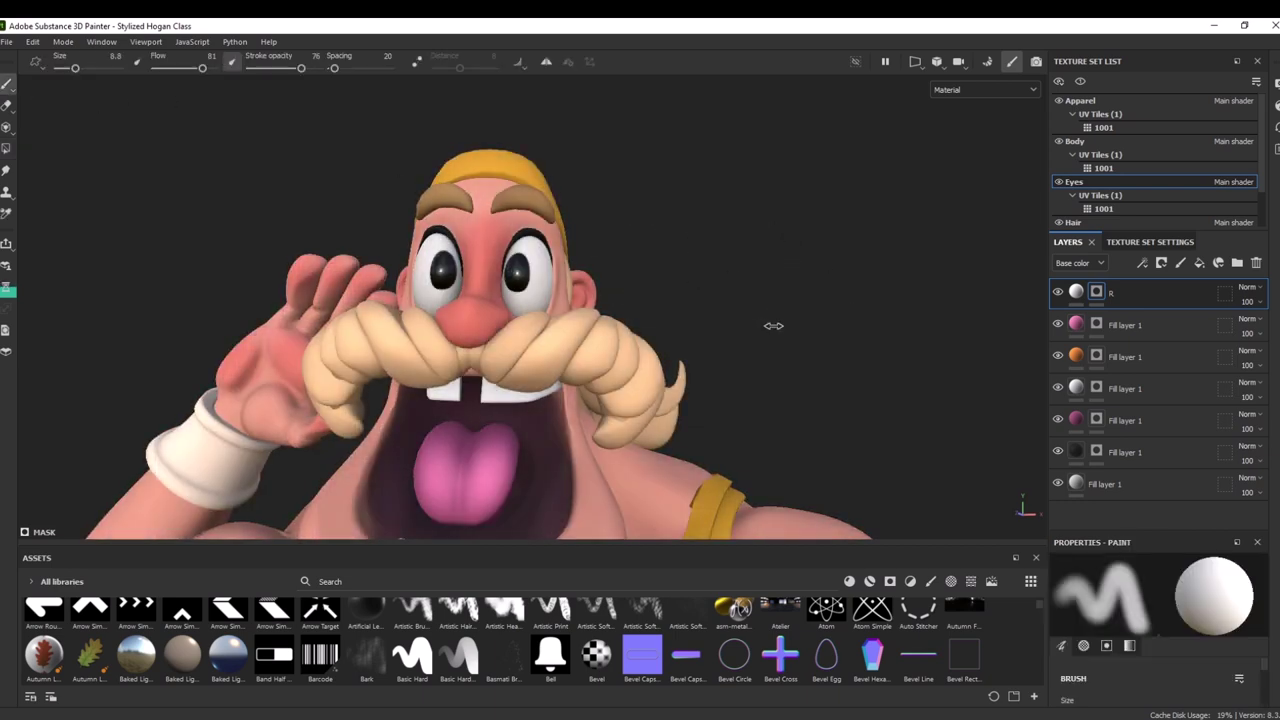
Inspect the whole character, including the eyes, shirt lettering and skin tones, from several angles
scroll(760, 320, down, 8)
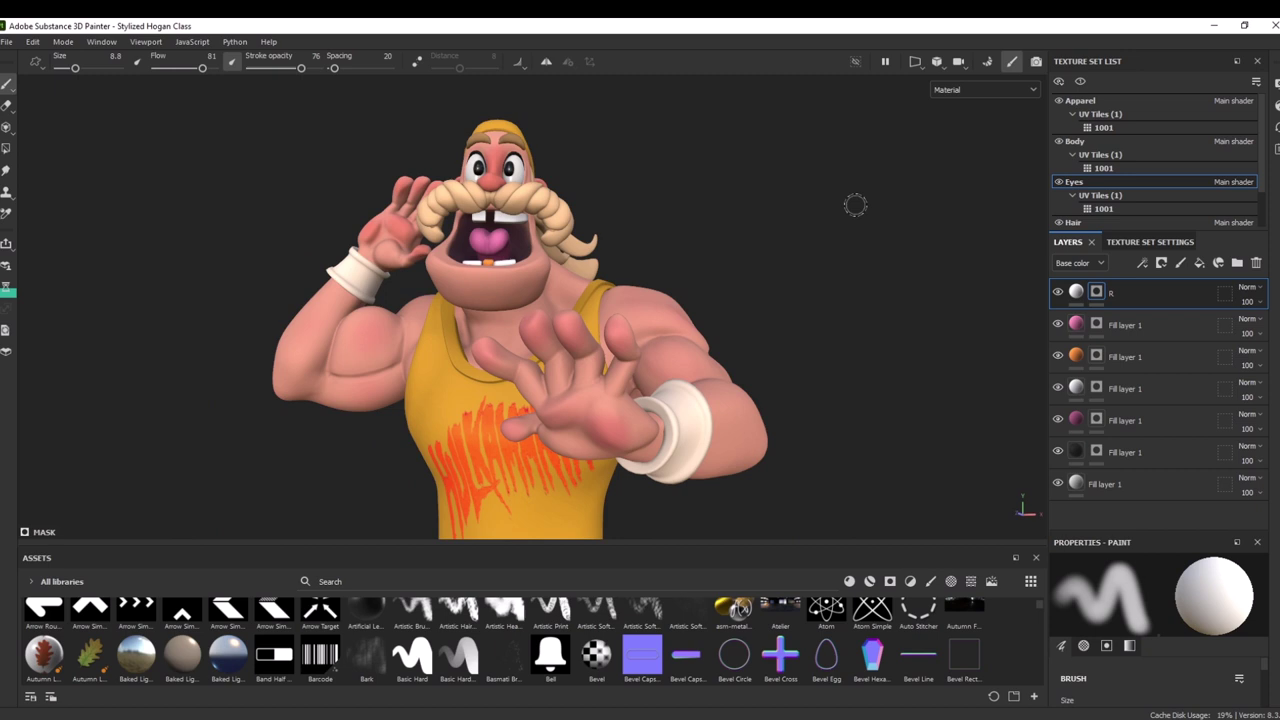
alt+drag(855, 205, 860, 234)
alt+right_drag(860, 234, 709, 287)
alt+middle_drag(709, 288, 872, 257)
mouse_move(853, 234)
alt+mouse_down()
mouse_move(937, 223)
mouse_move(869, 254)
mouse_move(817, 237)
alt+mouse_up()
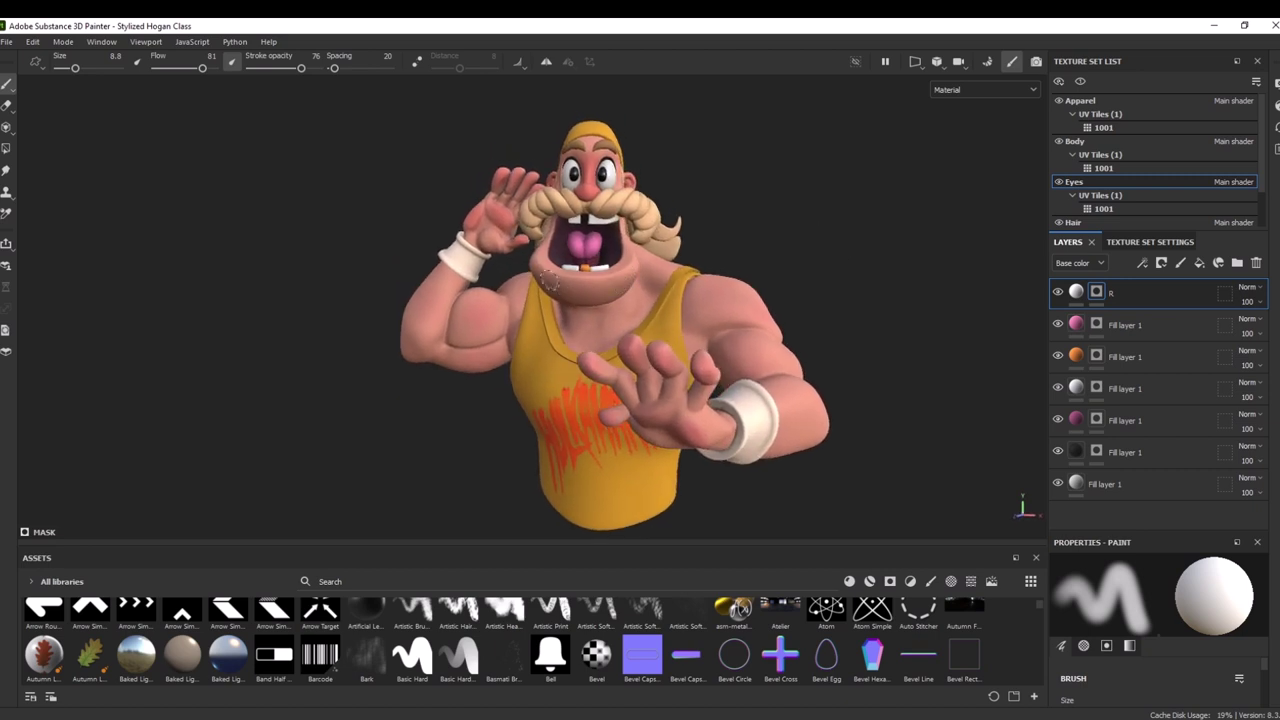
alt+drag(731, 197, 764, 142)
alt+drag(560, 290, 844, 211)
Switch to the reference image and examine the skin detail on the chin and neck up close
key(alt+Tab)
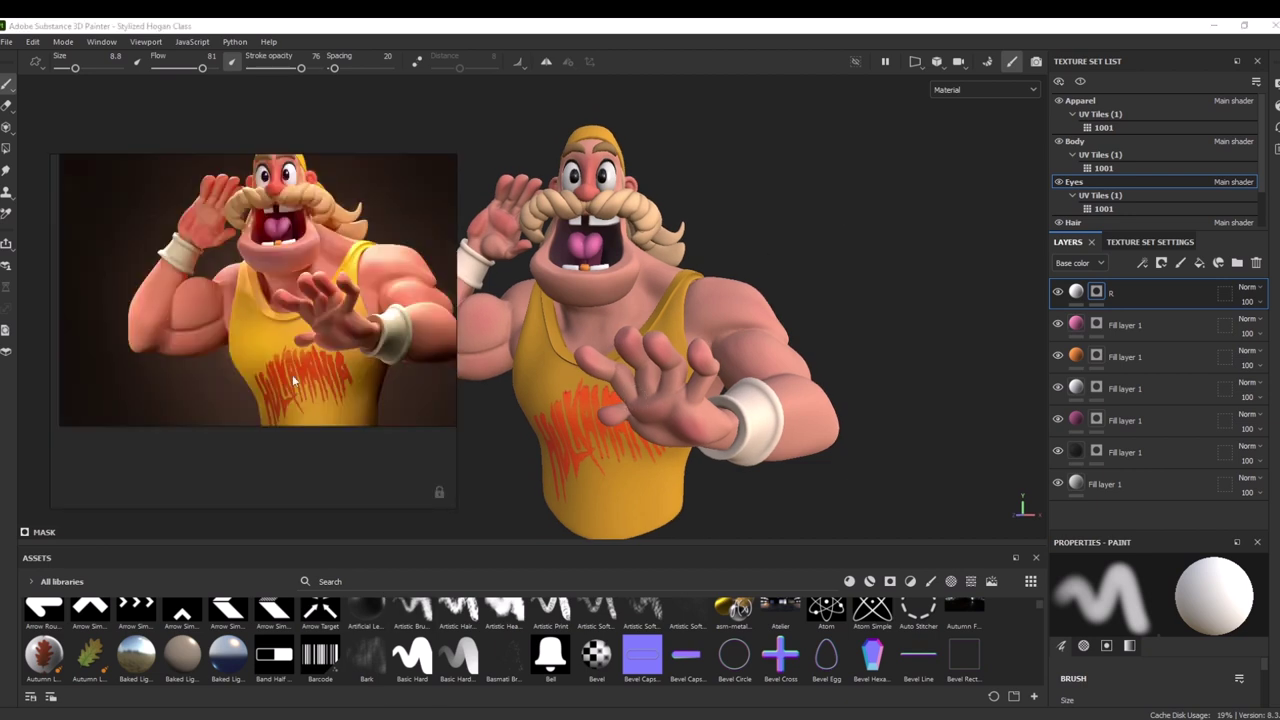
scroll(265, 261, up, 5)
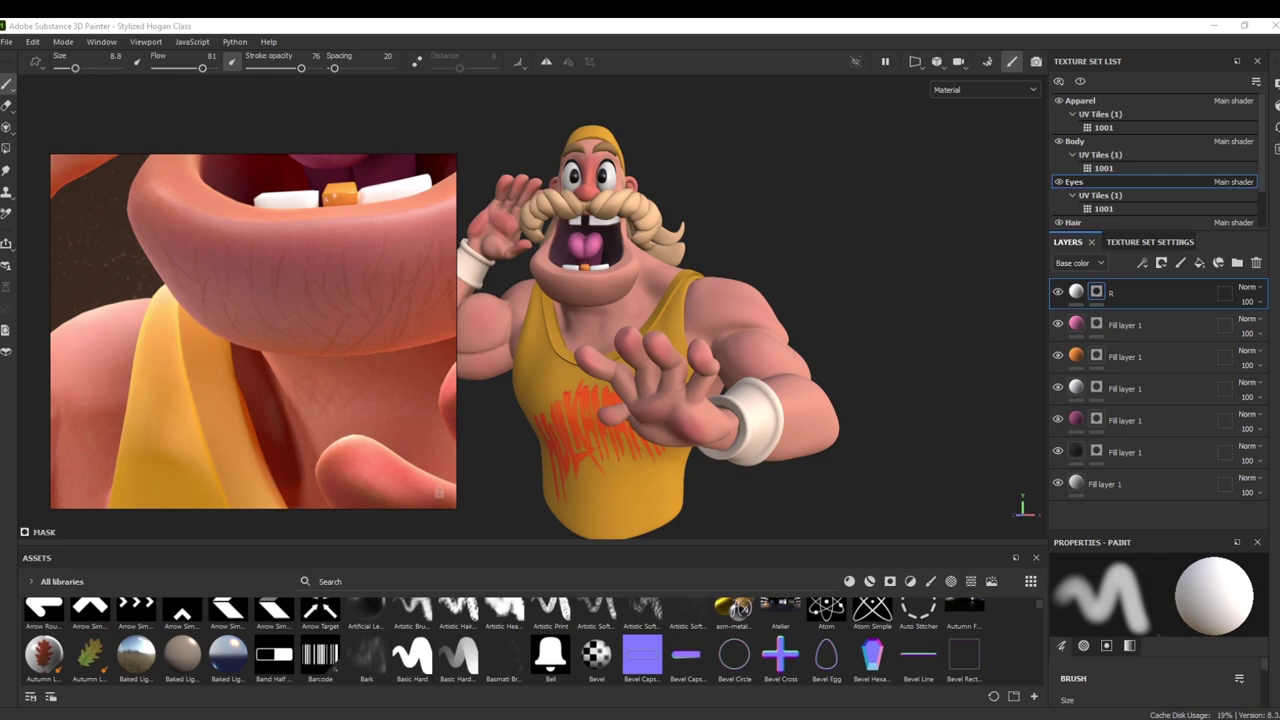
key(alt+Tab)
Copy the unmasked base skin fill layer in the Body texture set and paste it above all the other layers
scroll(889, 254, up, 4)
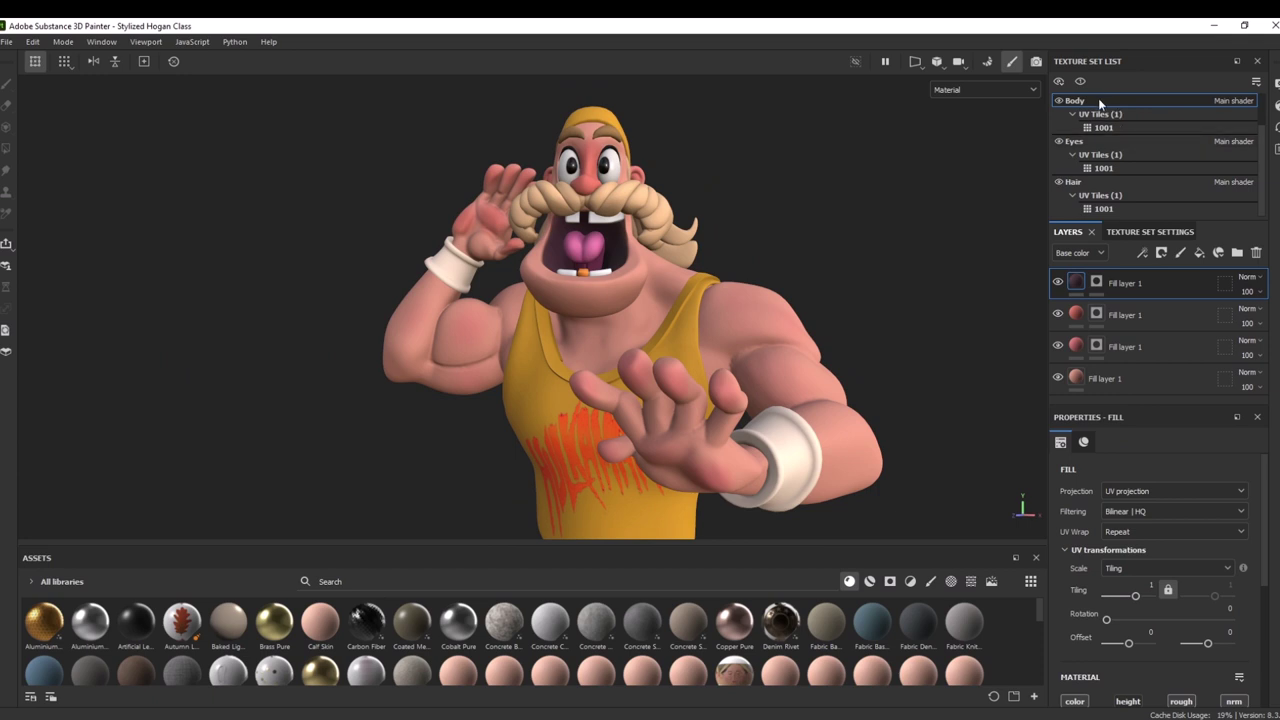
click(1119, 350)
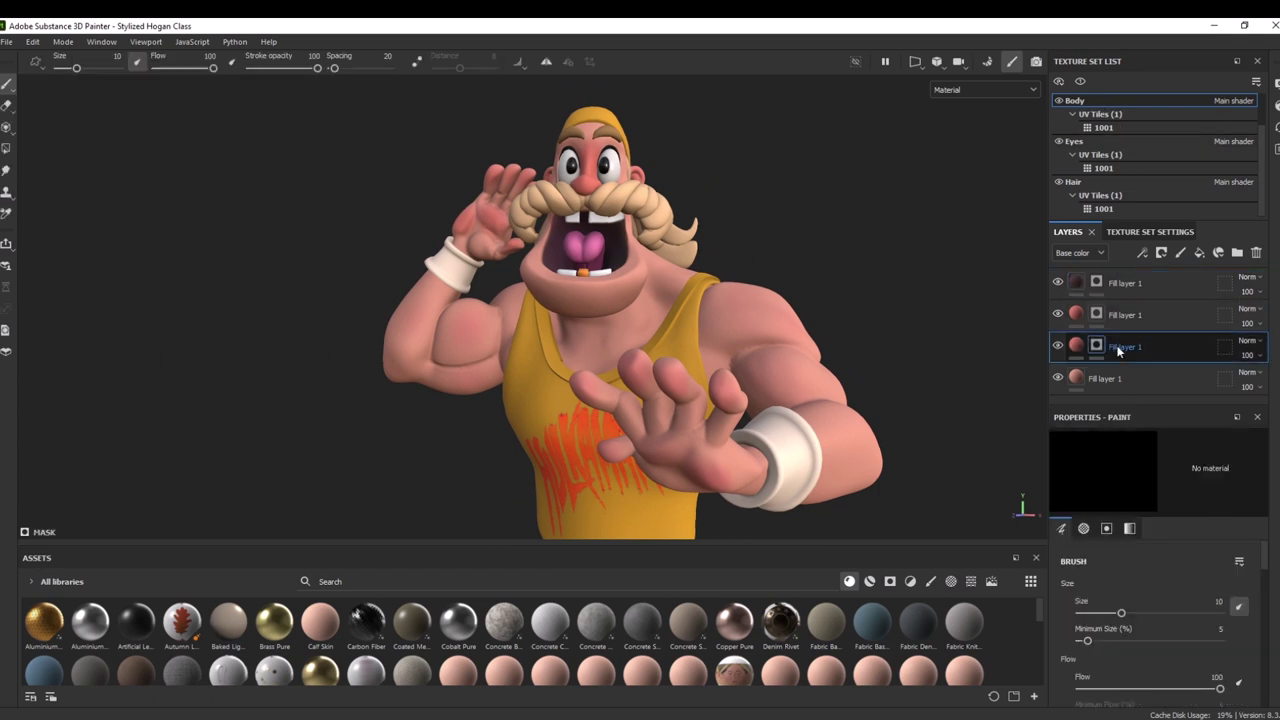
click(1126, 381)
click(1123, 285)
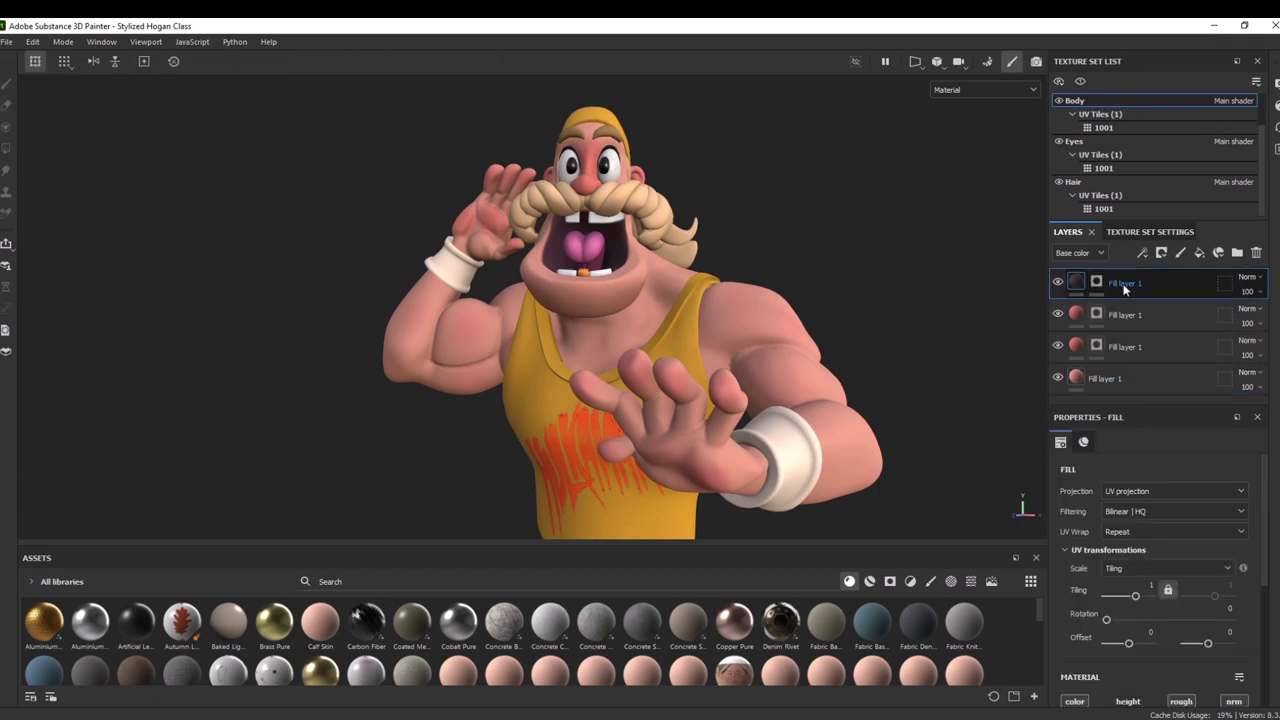
key(ctrl+v)
alt+right_drag(787, 204, 805, 219)
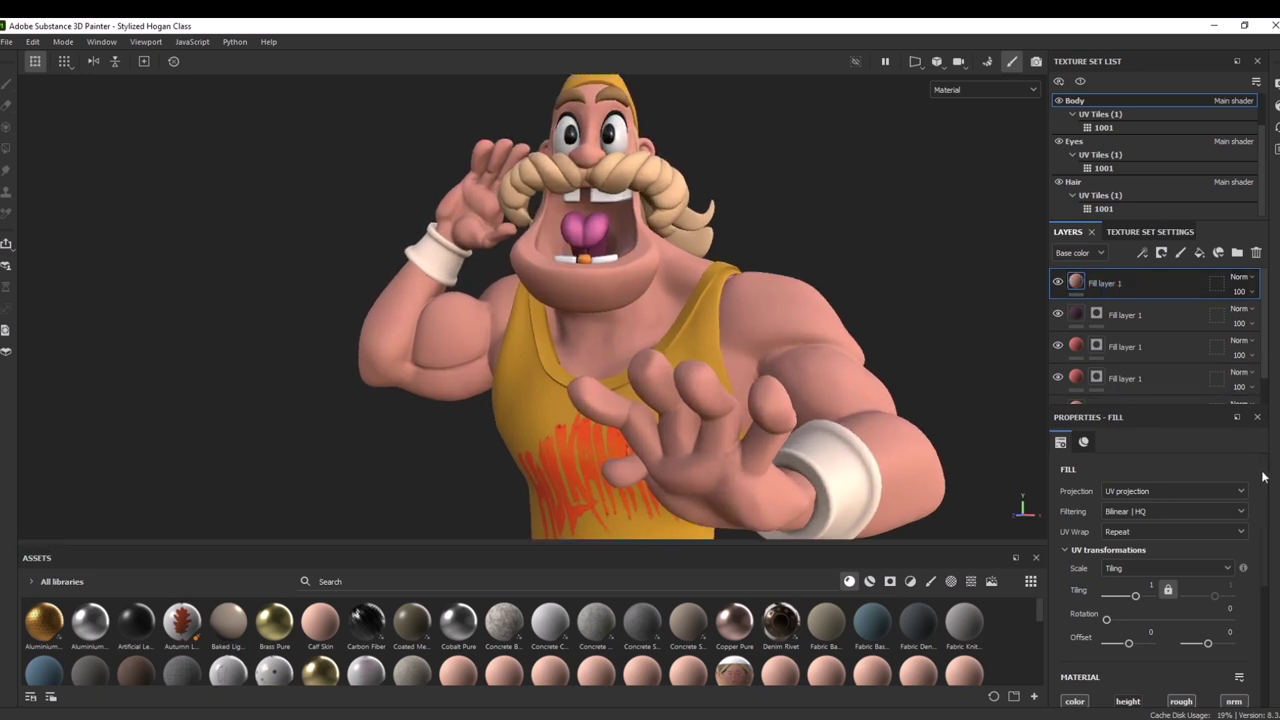
Set the copied skin layer's base color to a darker, more saturated brick red around A54E36
scroll(1195, 560, down, 5)
click(1195, 579)
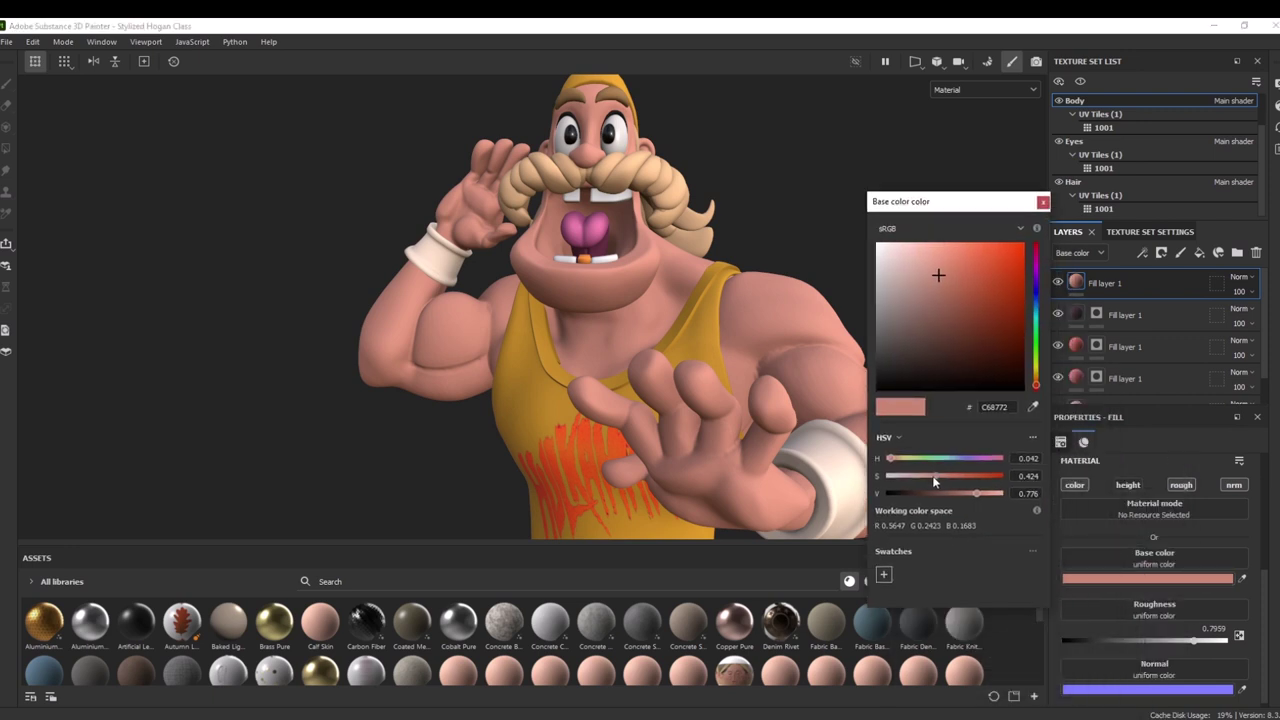
drag(934, 478, 968, 476)
drag(1037, 392, 1037, 387)
drag(976, 493, 961, 495)
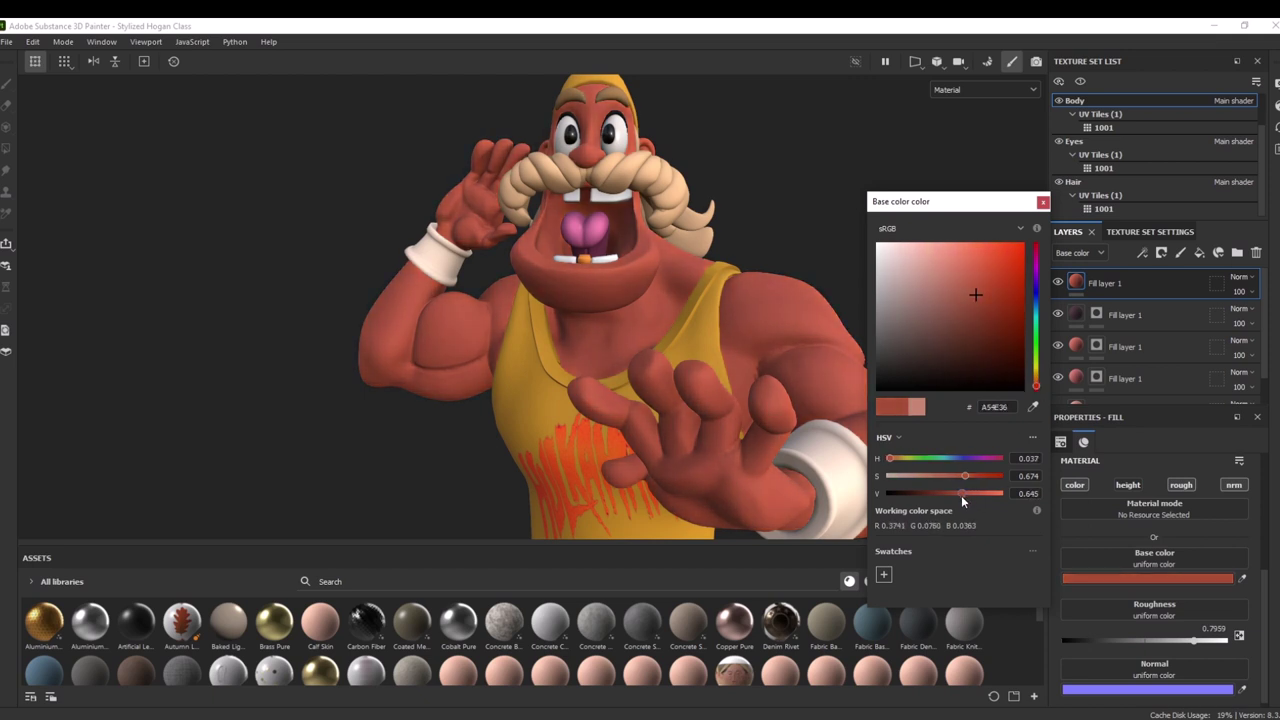
drag(1037, 386, 1037, 390)
click(1042, 202)
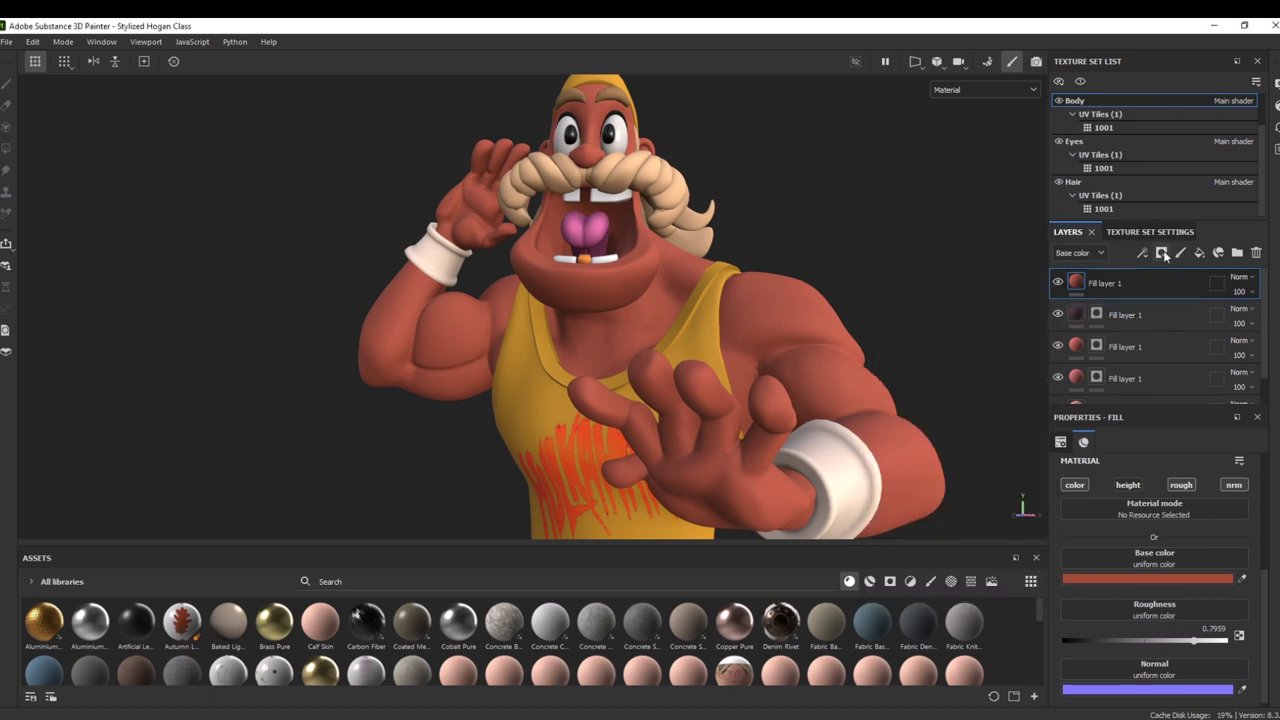
Add a black mask to the brick-red fill layer at the top of the Body layer stack
click(1162, 253)
click(1177, 288)
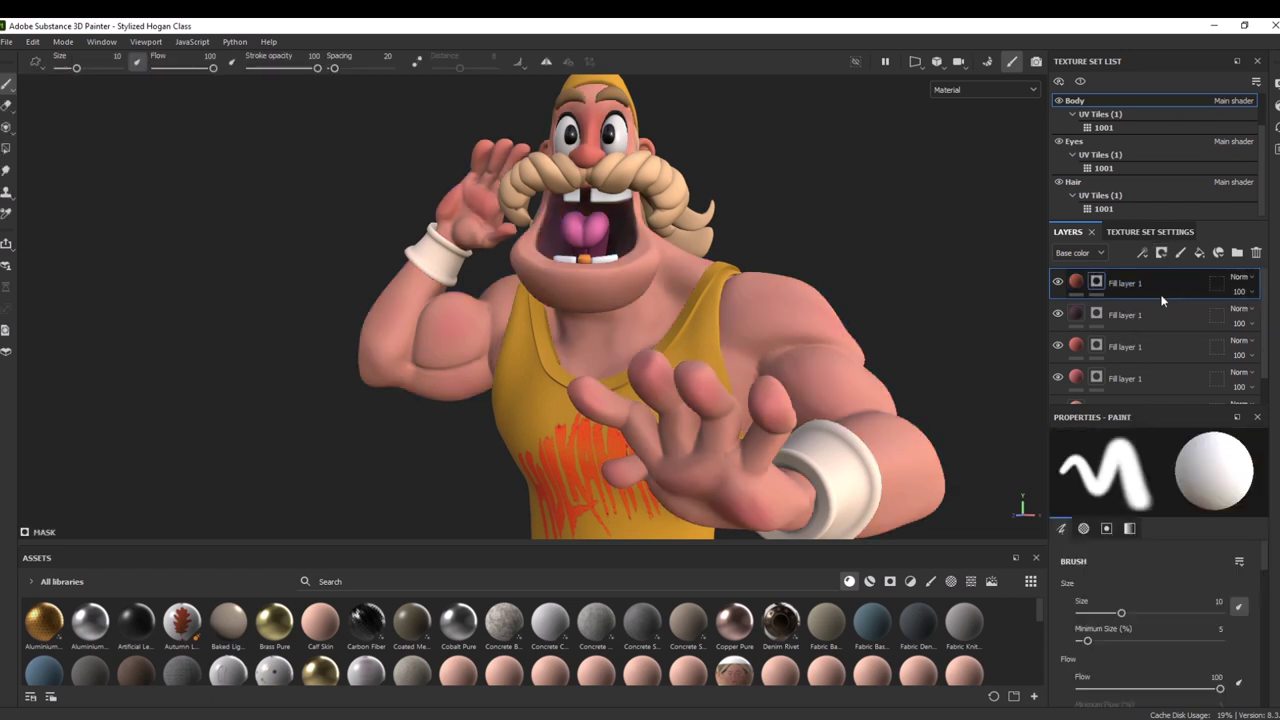
mouse_move(1264, 355)
mouse_down()
mouse_move(1271, 376)
mouse_move(1277, 354)
mouse_up()
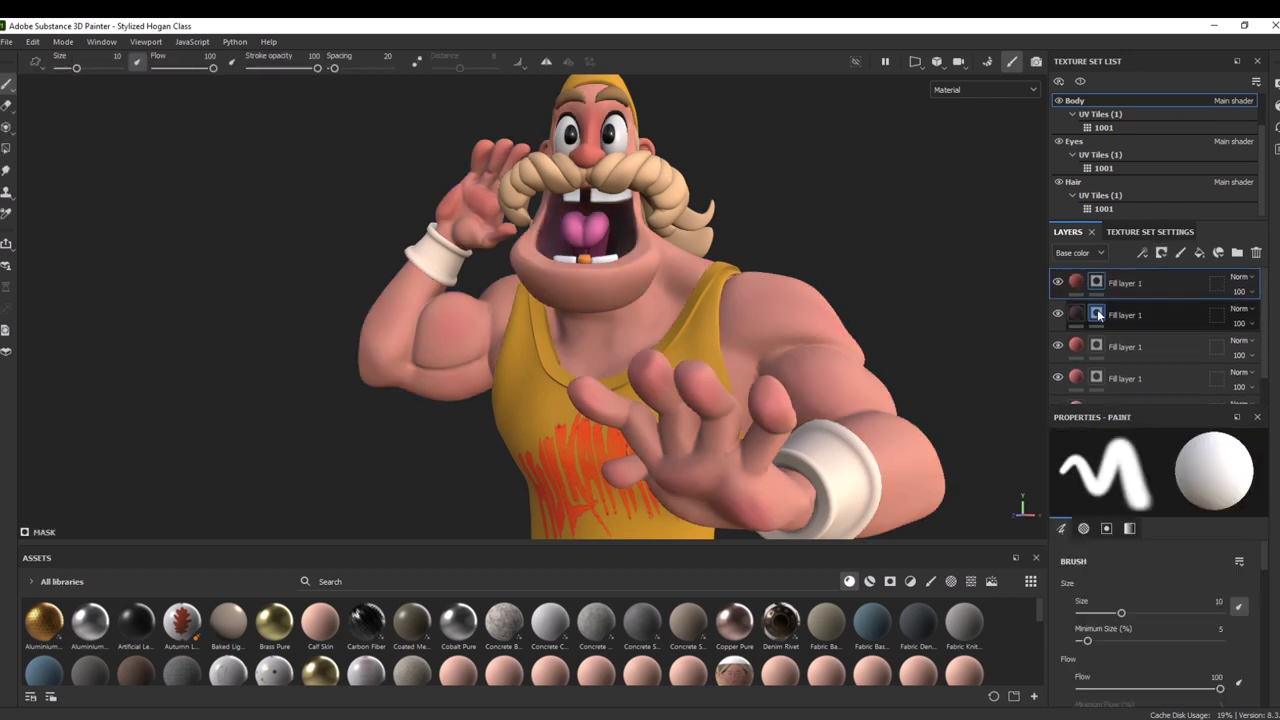
double_click(1150, 285)
mouse_move(1138, 285)
mouse_down()
mouse_move(1147, 390)
mouse_move(1156, 279)
mouse_move(1140, 280)
mouse_up()
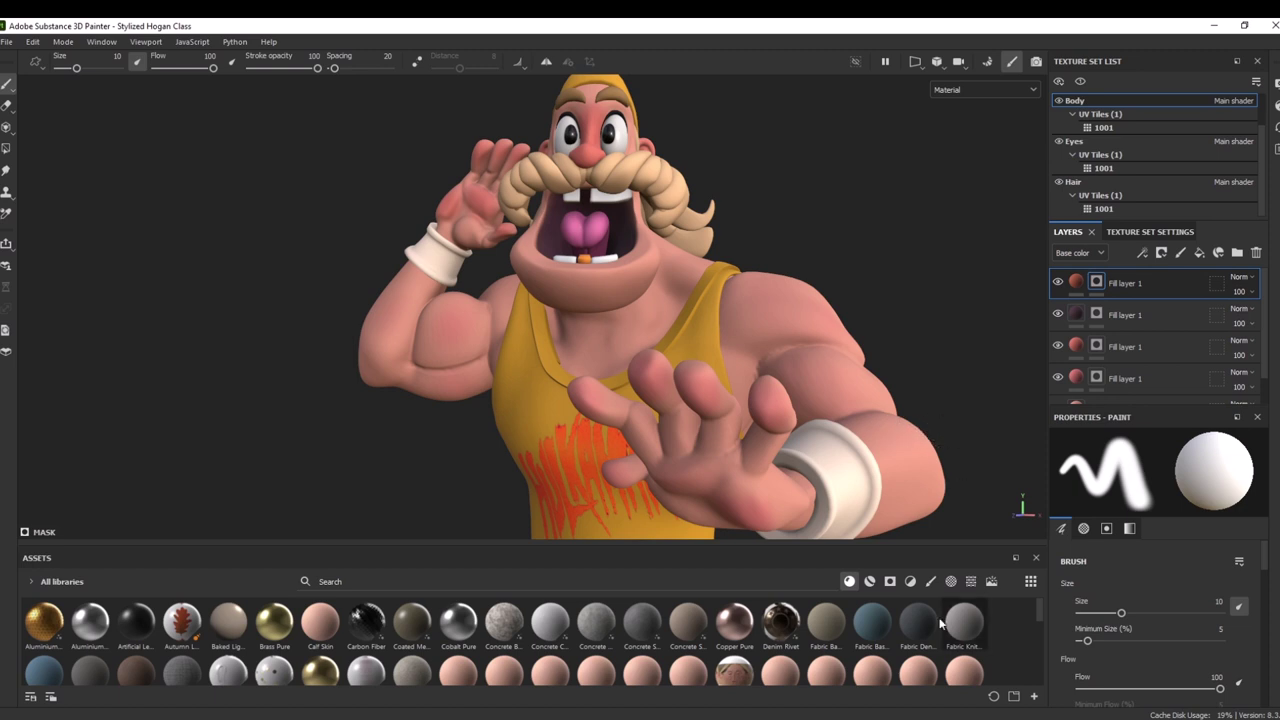
Search the brush library for Kyle's brushes, add Kyle's Concept Brushes - Fast Grass 4 to favorites, and select it
click(930, 581)
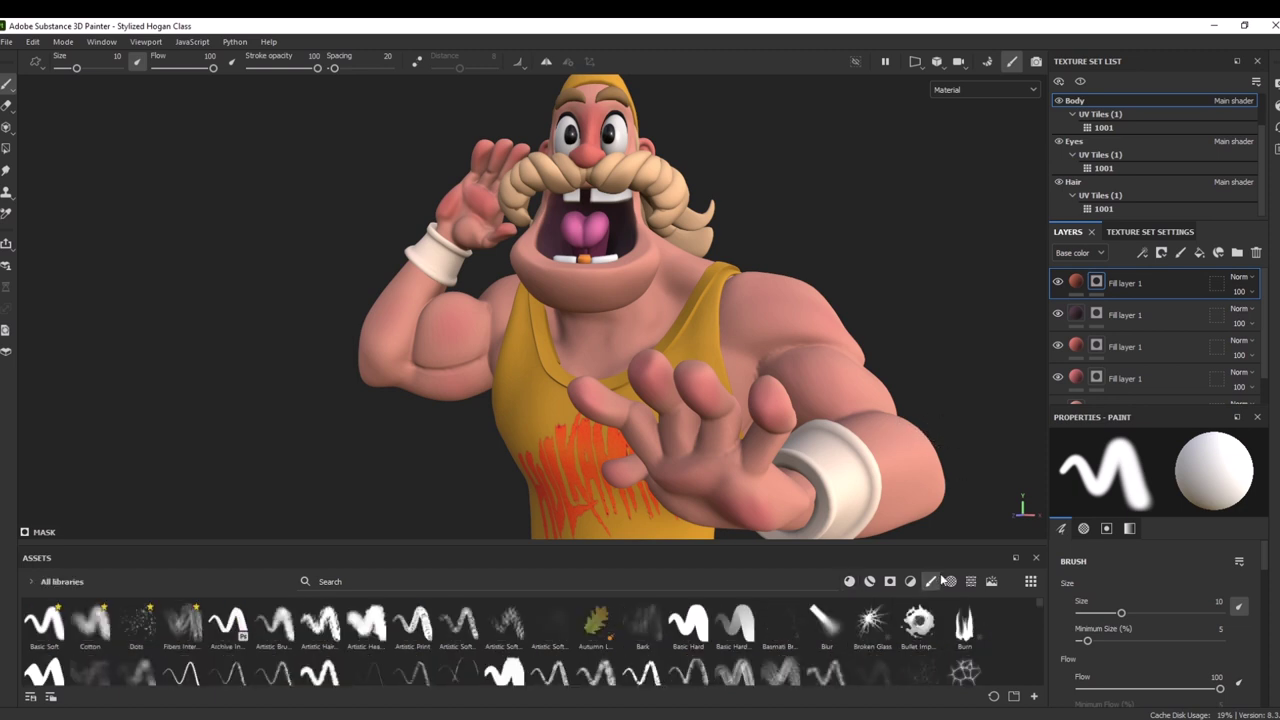
click(444, 580)
text(k)
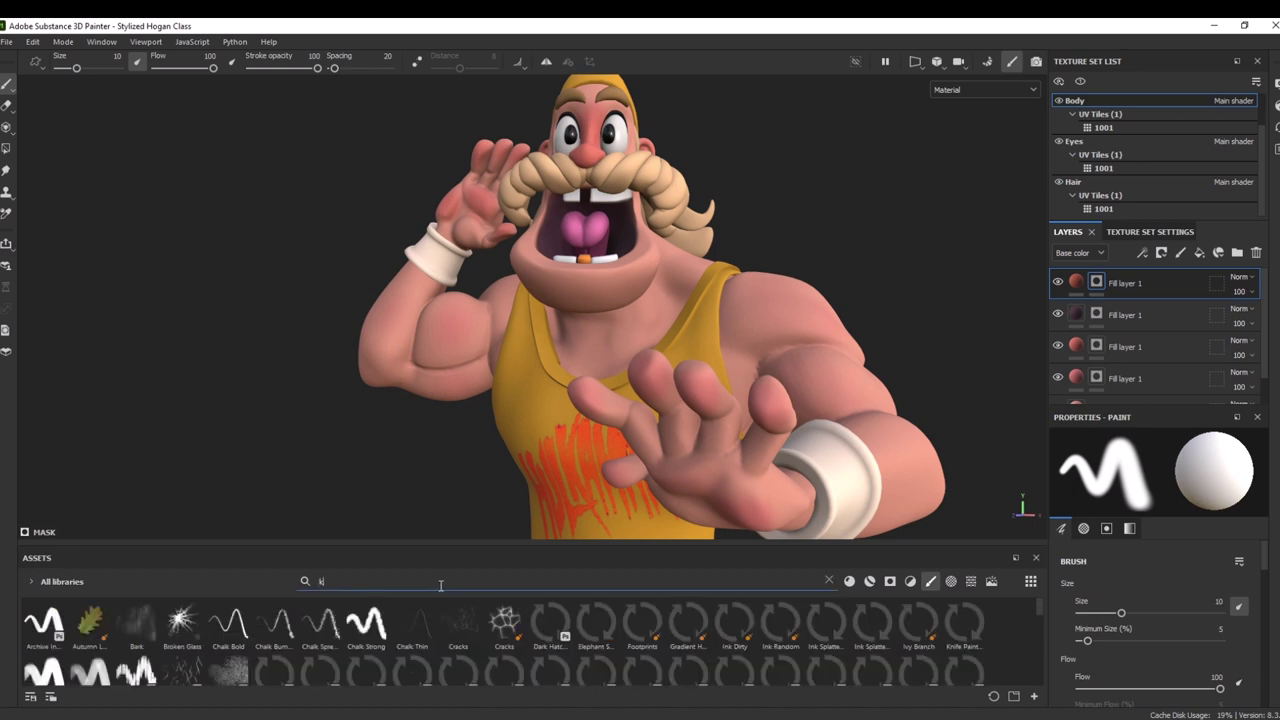
text(y)
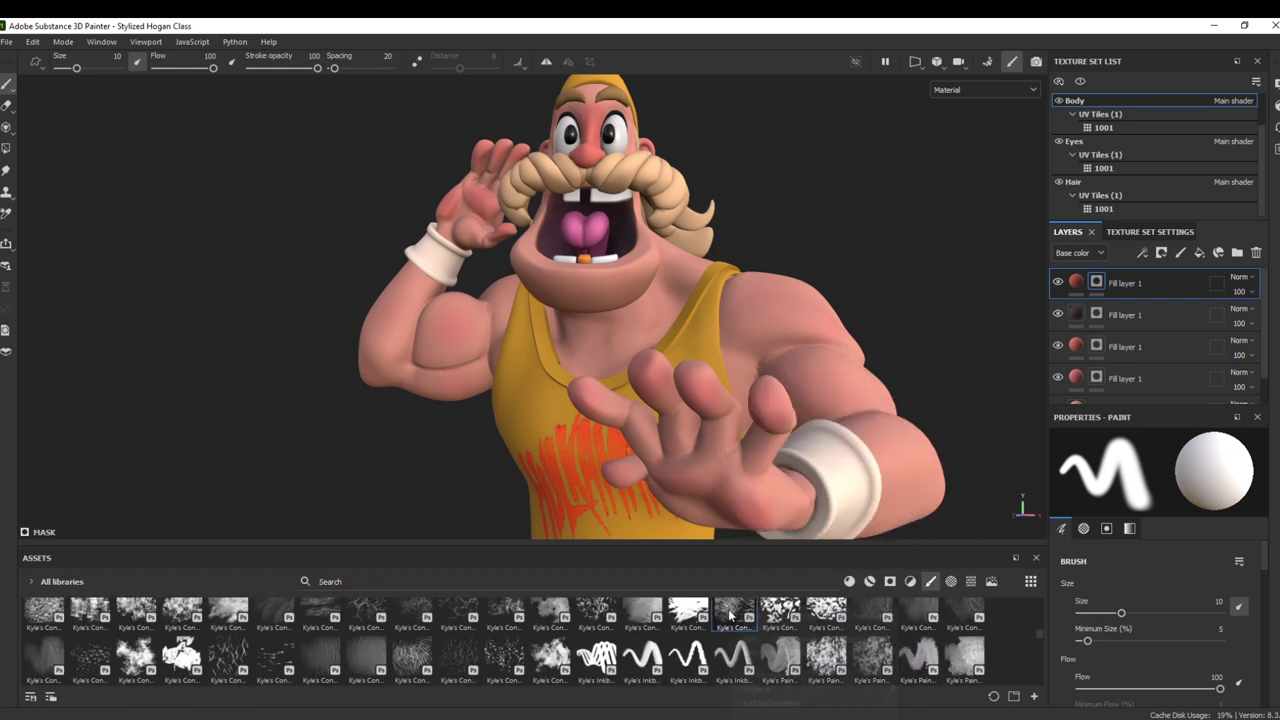
right_click(731, 612)
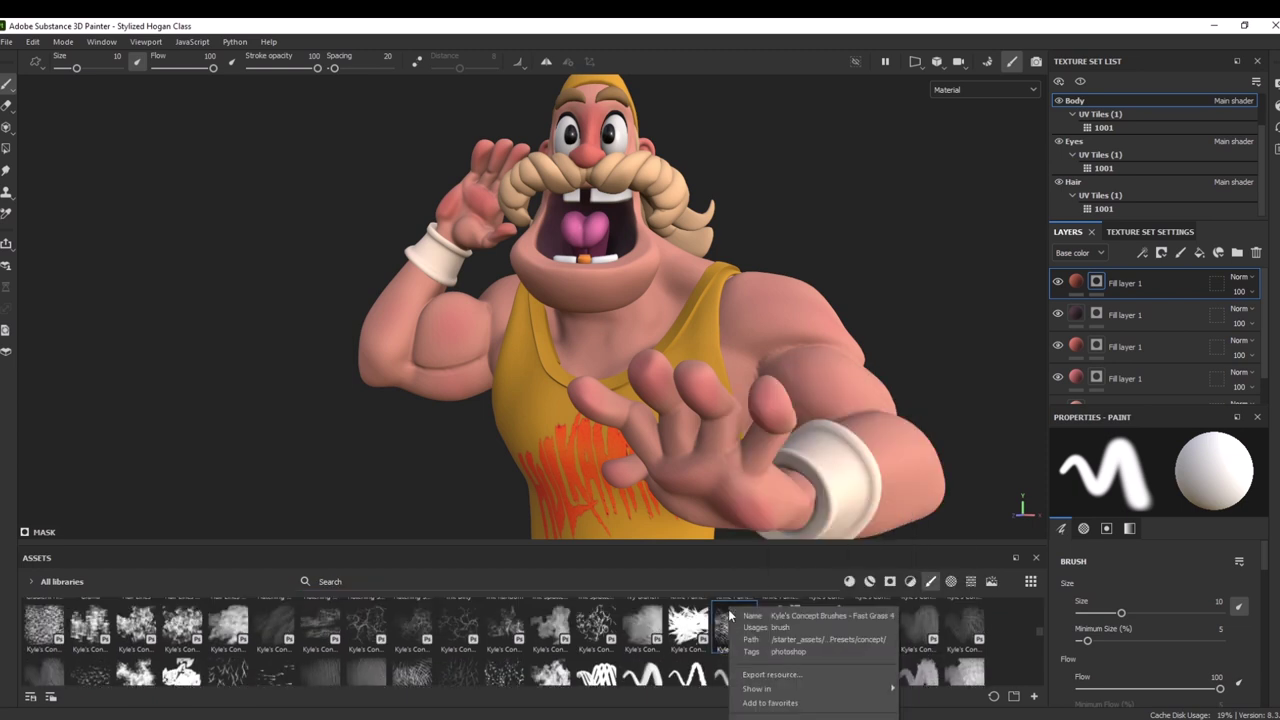
click(788, 704)
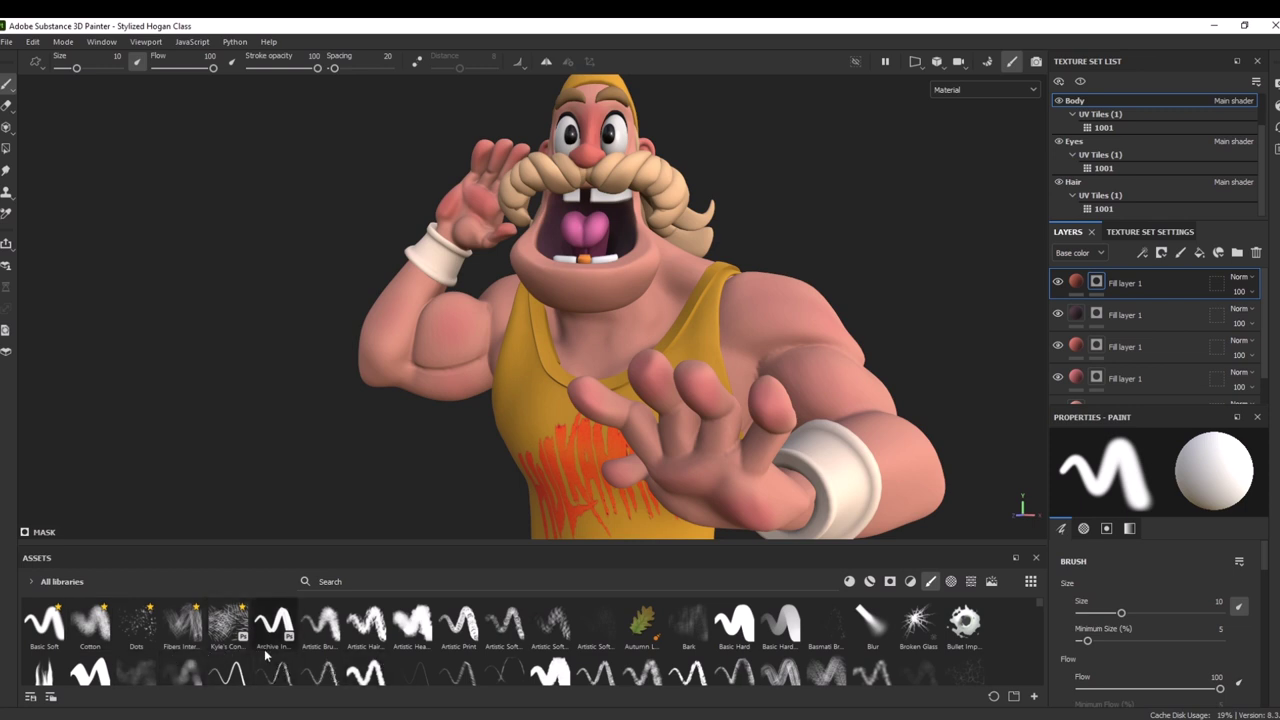
click(228, 622)
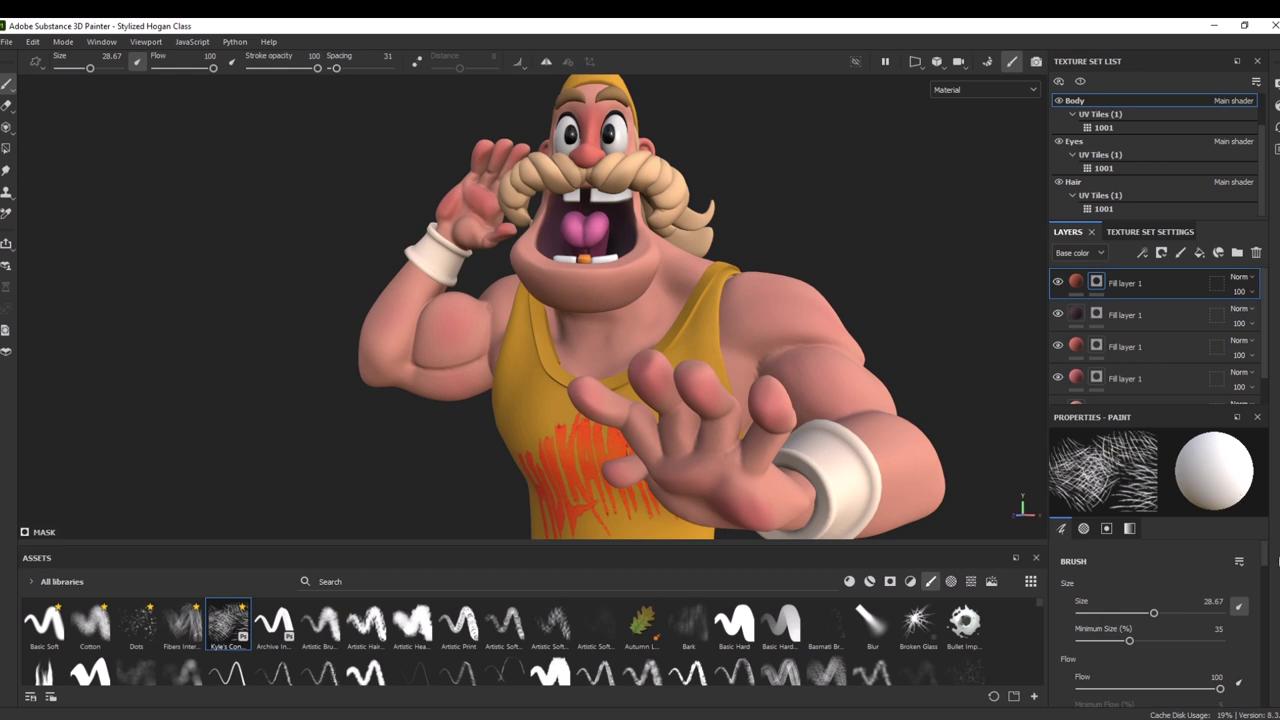
Set the grass brush's angle to about 335 and its spacing to 111
scroll(1266, 568, down, 4)
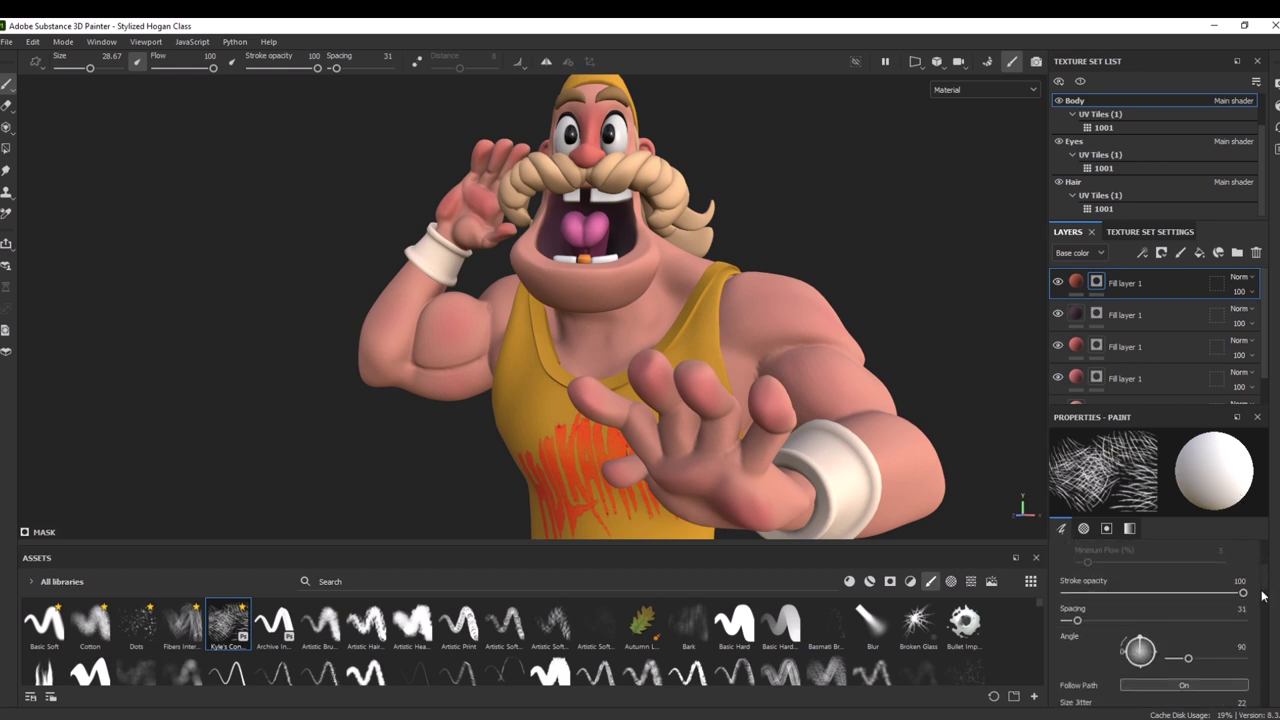
scroll(1264, 598, down, 2)
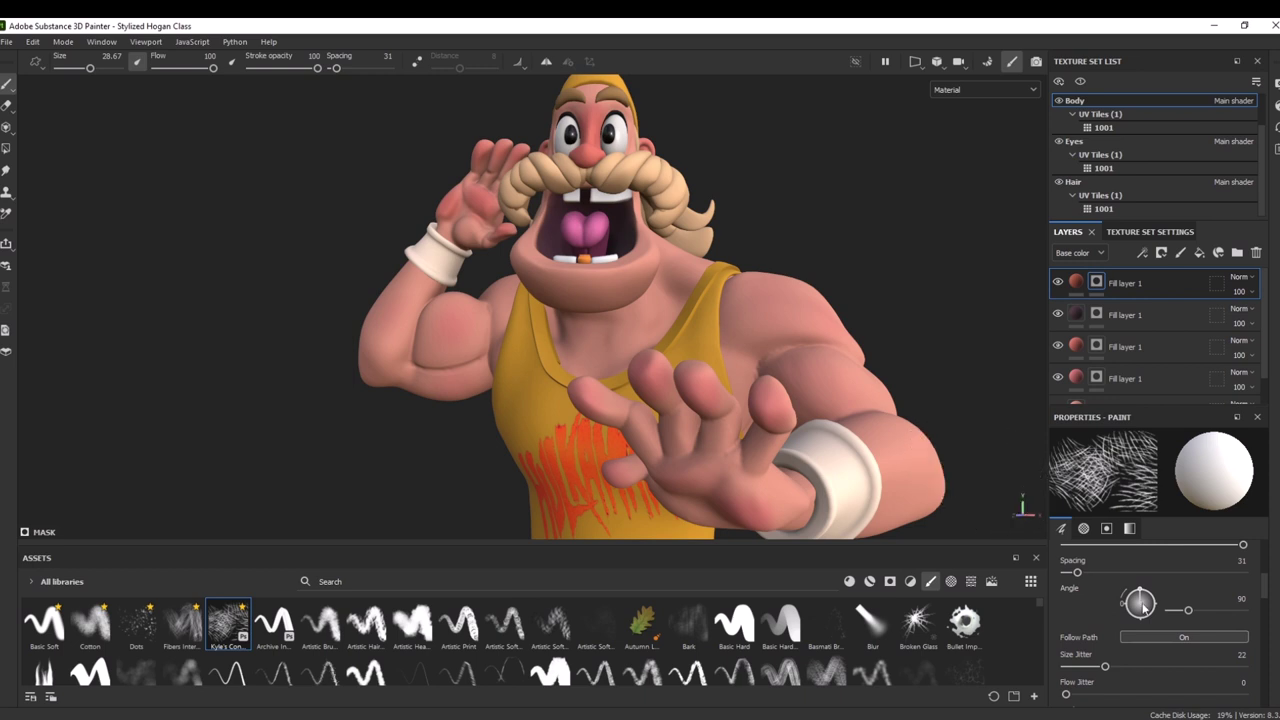
drag(1148, 608, 1117, 618)
drag(1077, 572, 1114, 573)
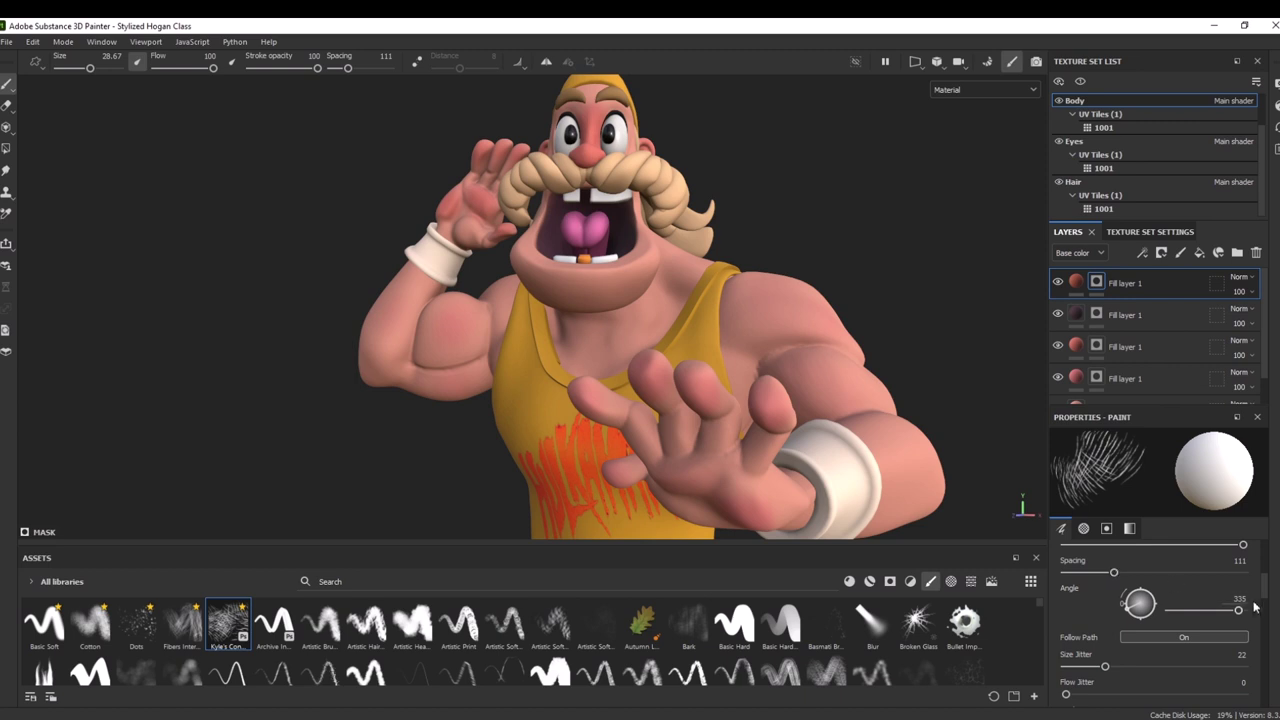
scroll(1262, 597, up, 5)
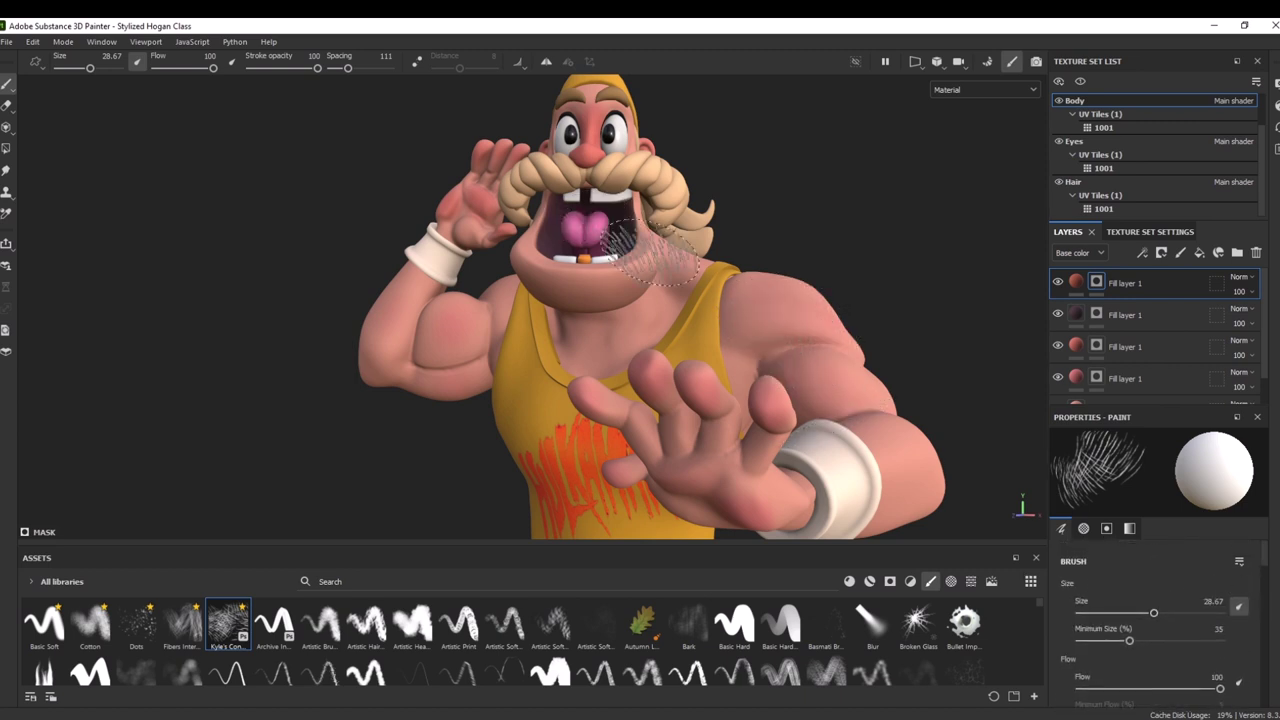
Set the grass brush to size 32.21, flow 82 and stroke opacity 79, with pen pressure controlling flow instead of size
scroll(705, 172, up, 3)
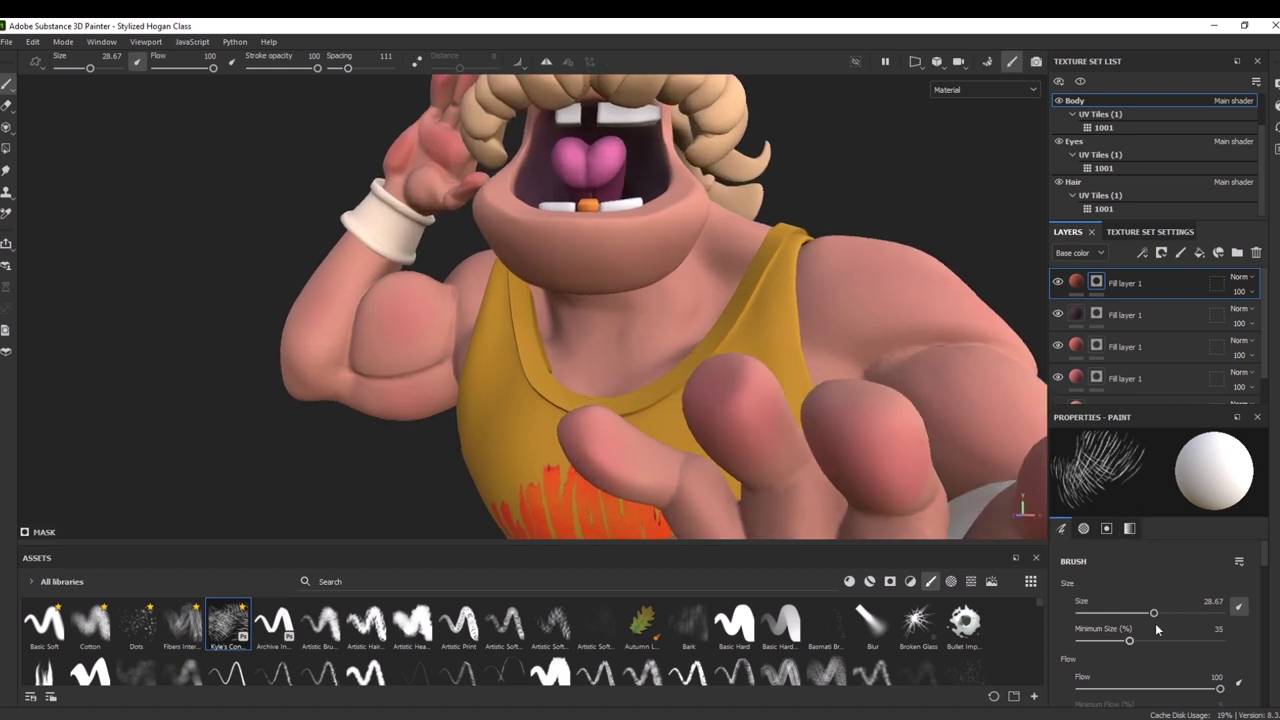
drag(1153, 613, 1158, 613)
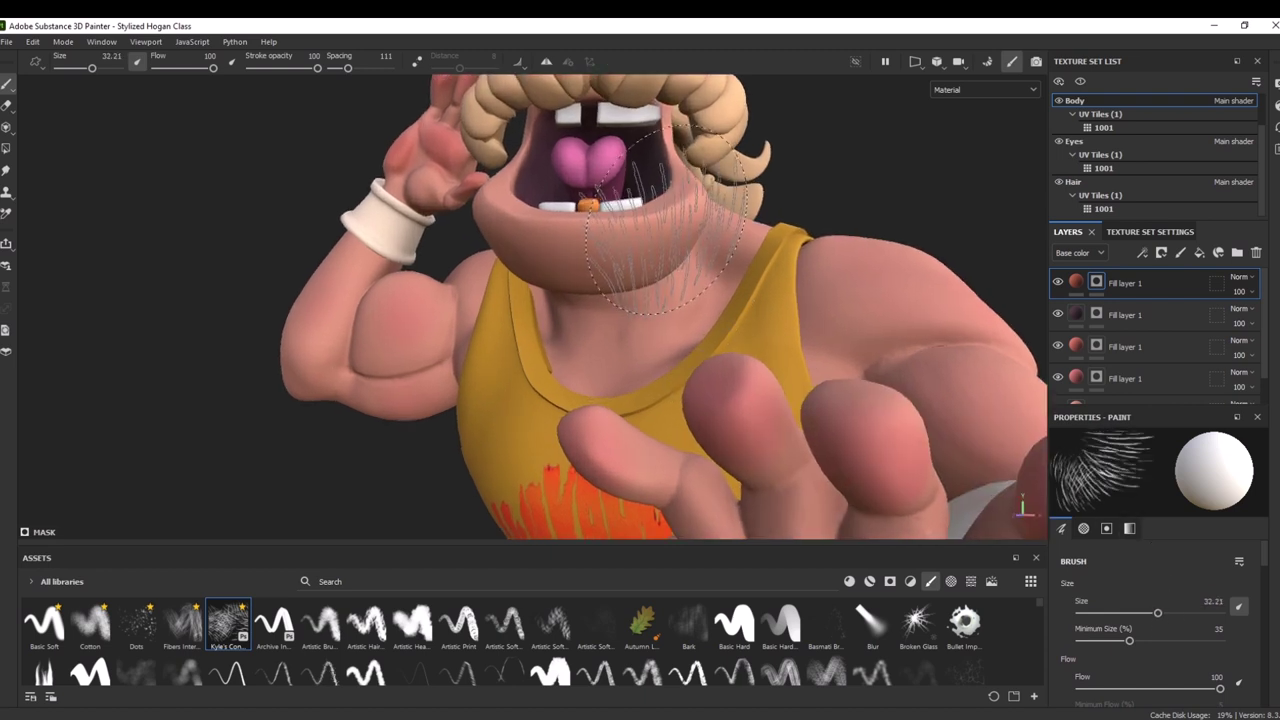
click(139, 62)
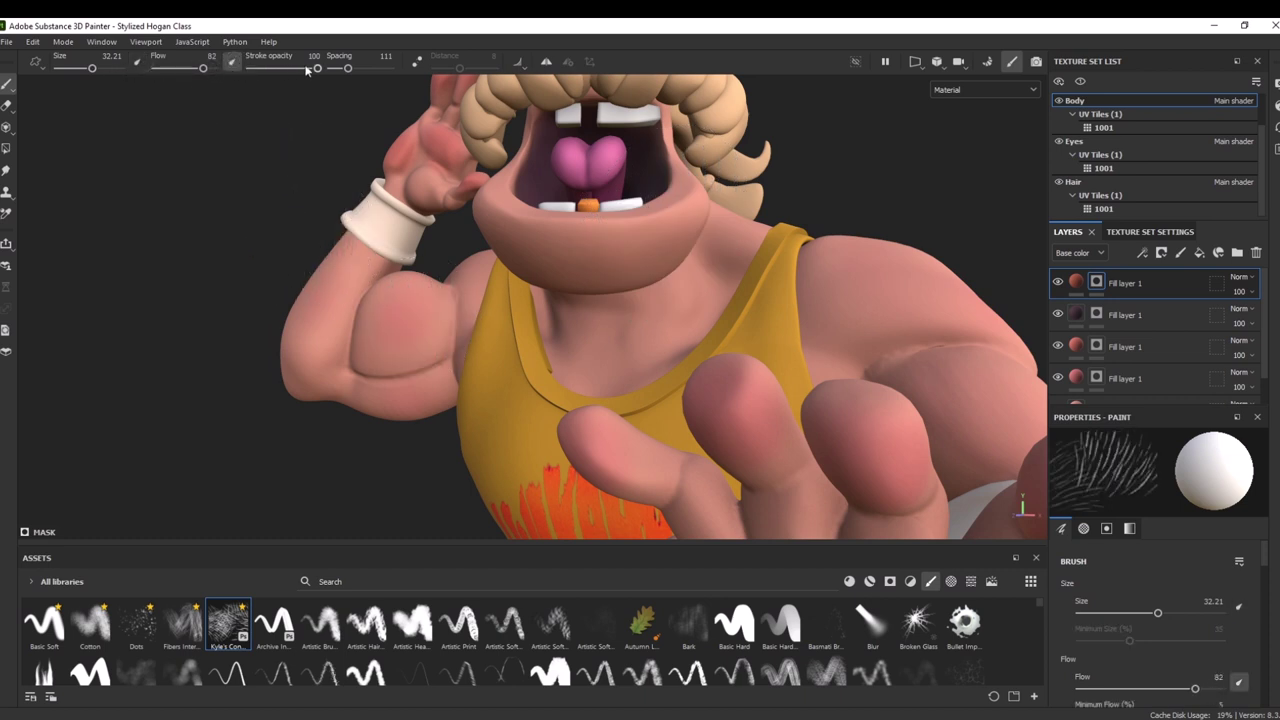
drag(307, 68, 303, 68)
Paint fine brick-red hair-like strokes across the chin and around both sides of the jaw in the layer mask
alt+drag(830, 155, 690, 195)
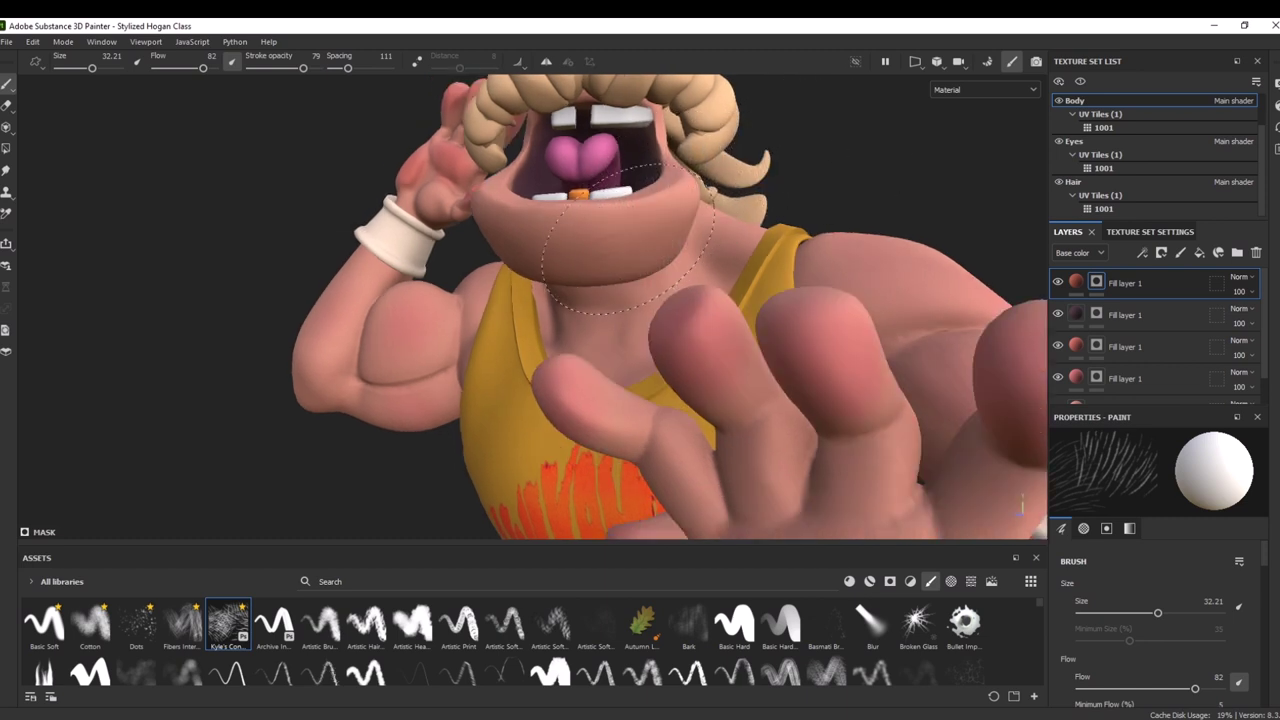
mouse_move(628, 237)
mouse_down()
mouse_move(615, 240)
mouse_move(657, 222)
mouse_up()
mouse_move(830, 171)
alt+mouse_down()
mouse_move(914, 194)
mouse_move(900, 200)
alt+mouse_up()
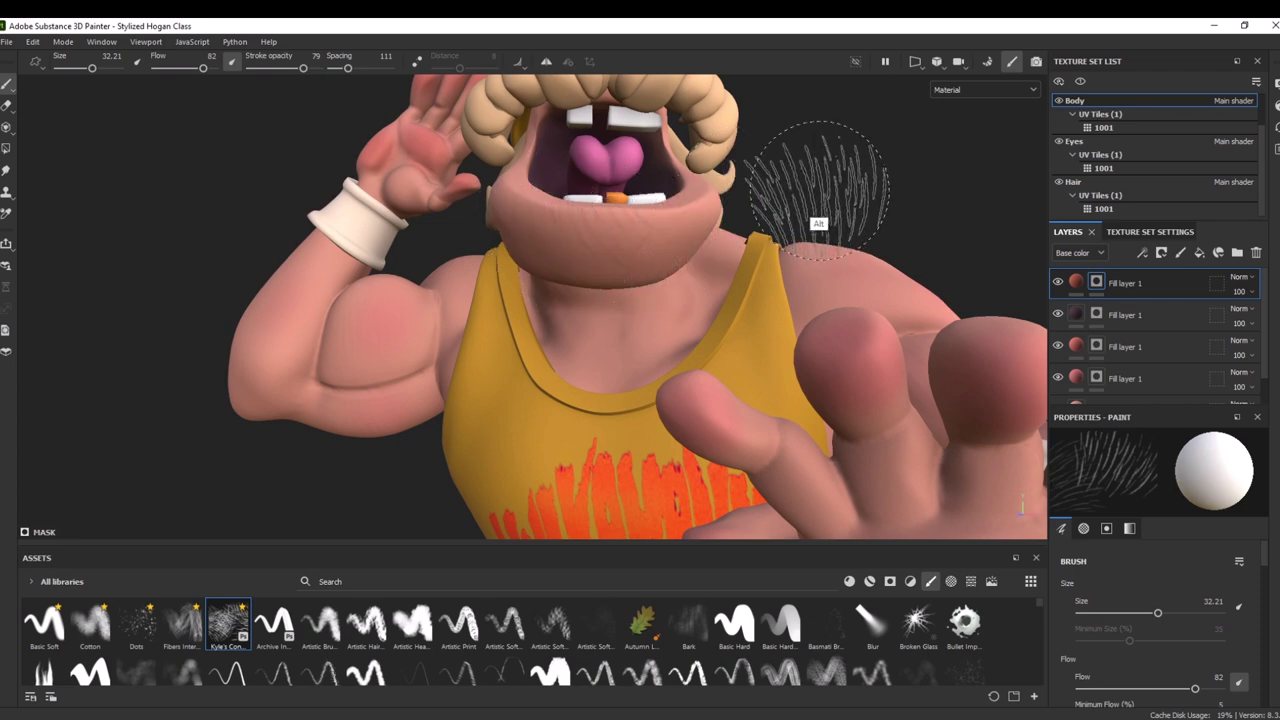
mouse_move(818, 190)
alt+mouse_down()
mouse_move(890, 195)
mouse_move(655, 245)
alt+mouse_up()
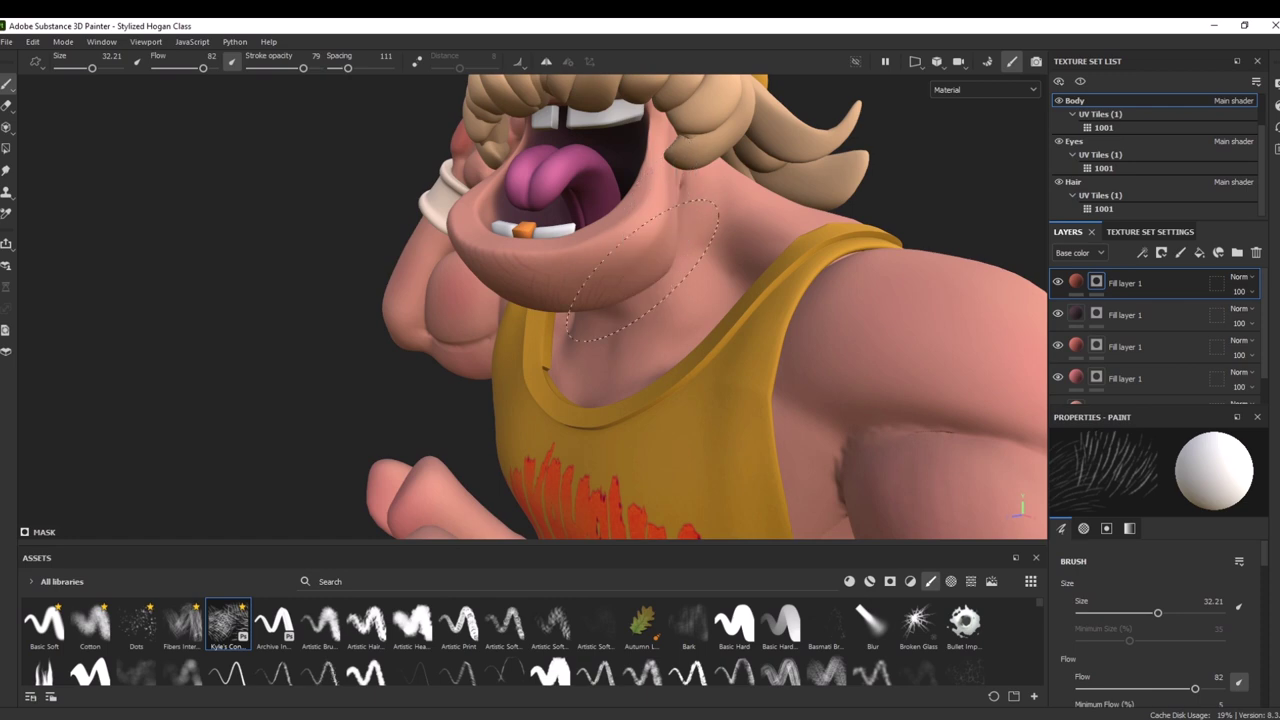
alt+drag(338, 406, 262, 322)
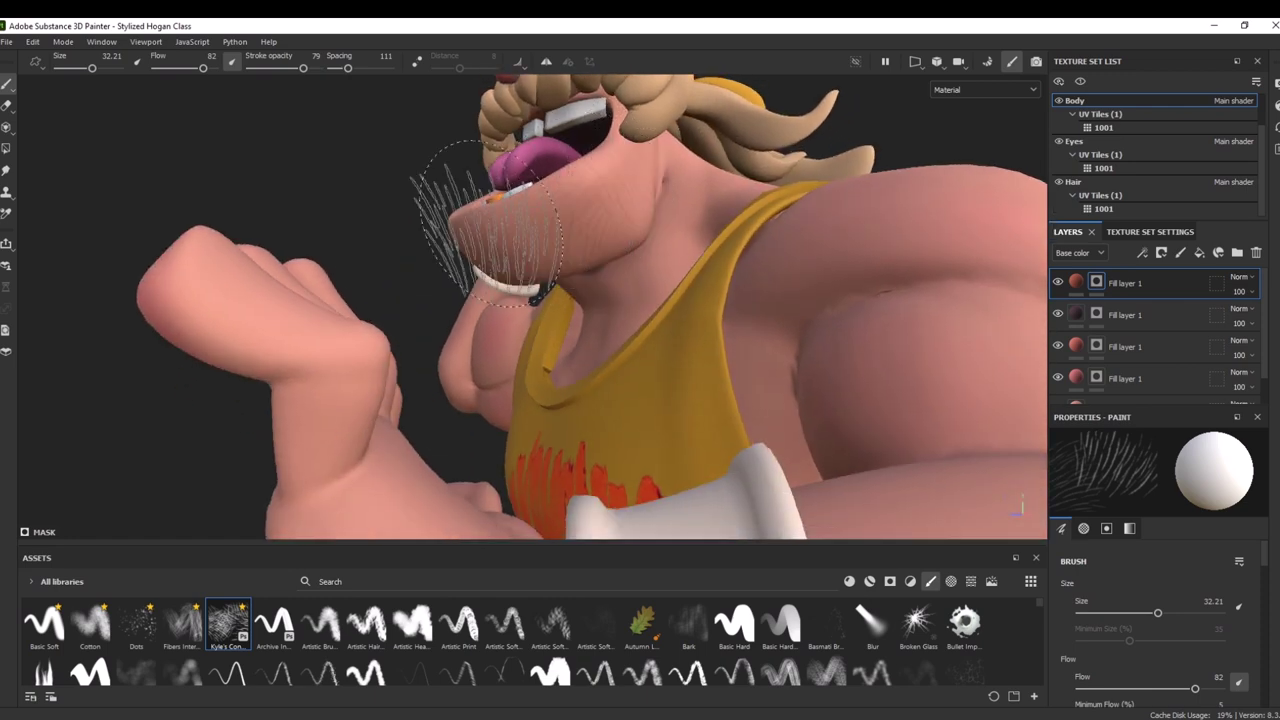
mouse_move(440, 180)
alt+mouse_down()
mouse_move(430, 210)
mouse_move(450, 200)
alt+mouse_up()
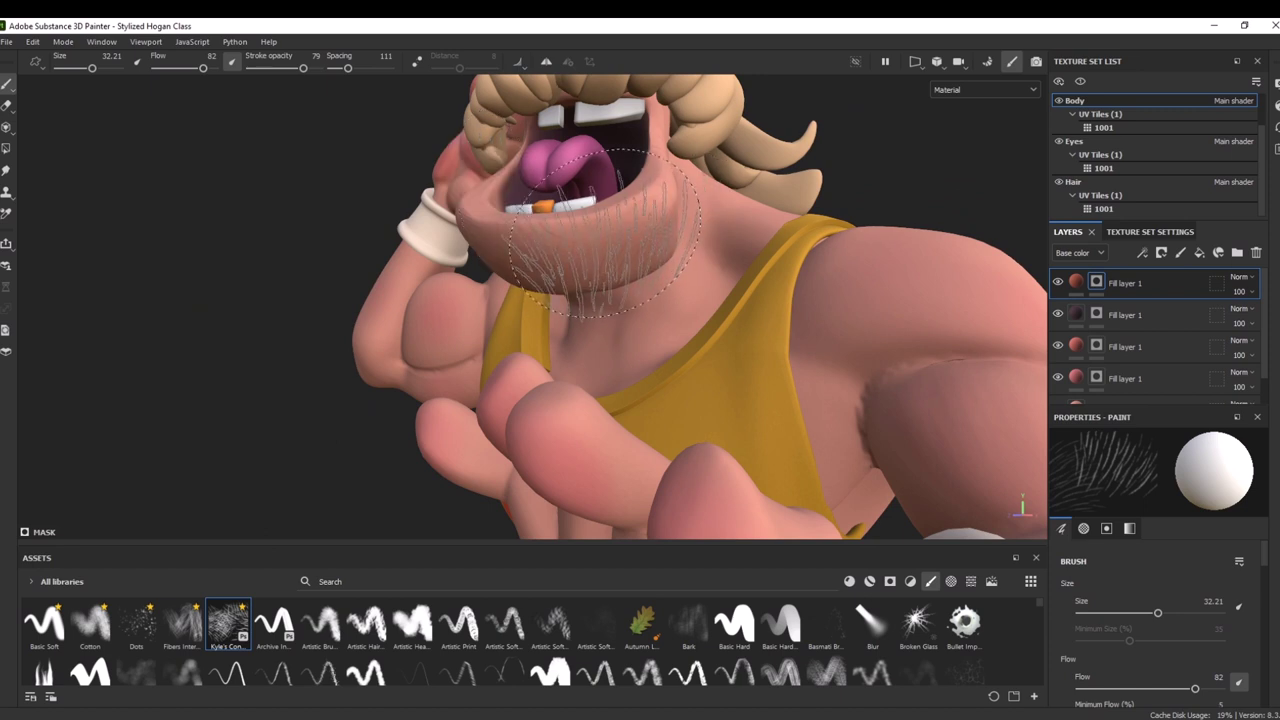
drag(588, 236, 611, 215)
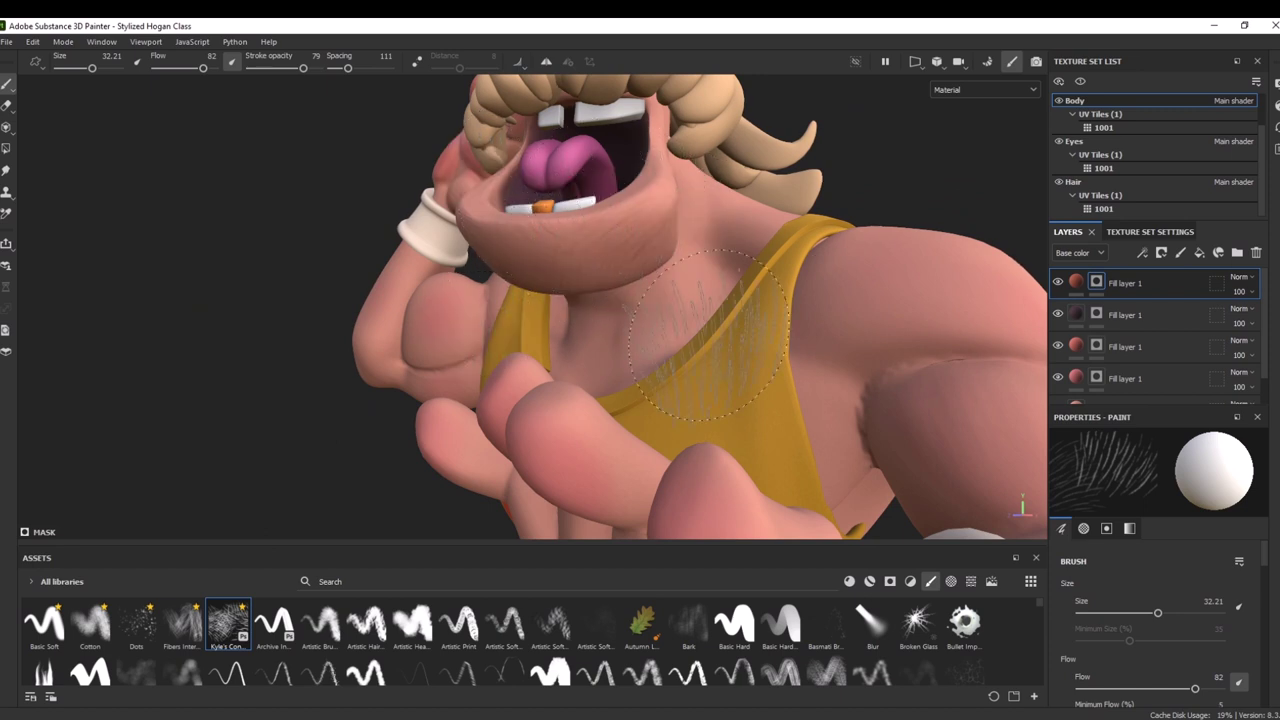
alt+right_drag(895, 410, 866, 29)
mouse_move(952, 282)
alt+mouse_down()
mouse_move(828, 259)
mouse_move(1092, 258)
mouse_move(849, 238)
mouse_move(888, 262)
alt+mouse_up()
alt+right_drag(890, 250, 848, 340)
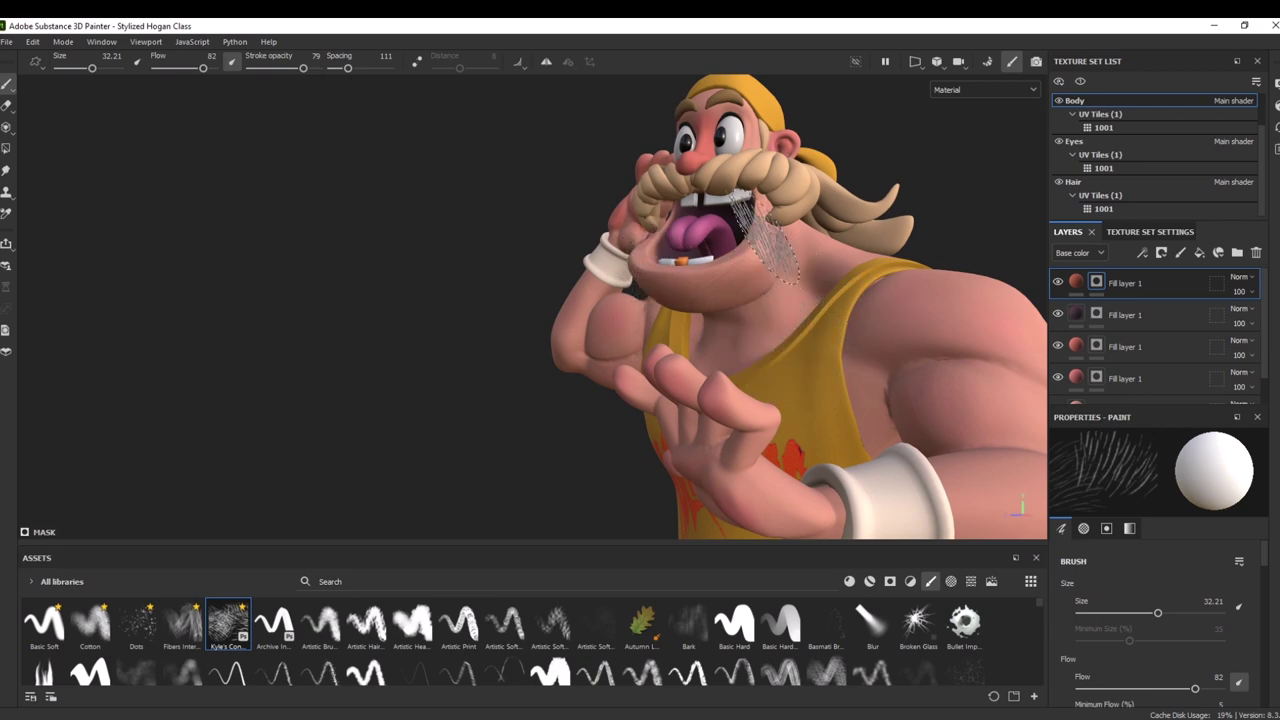
alt+drag(492, 245, 520, 245)
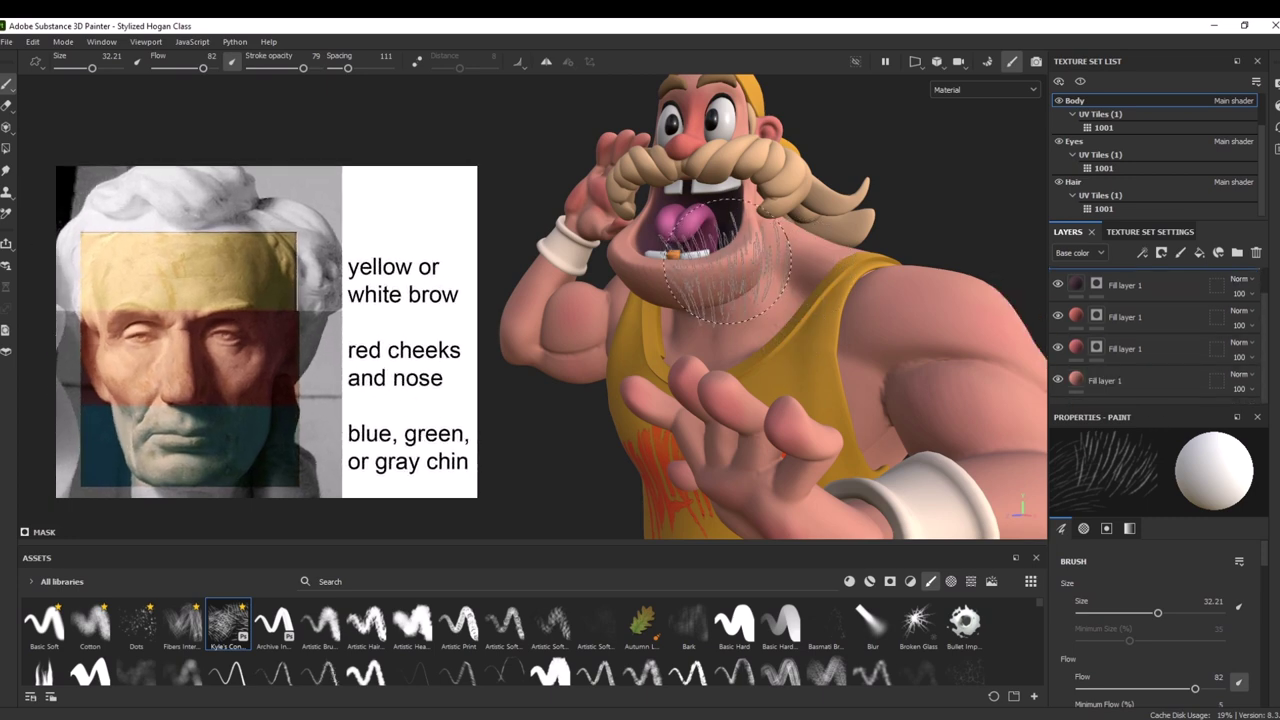
alt+drag(900, 165, 765, 255)
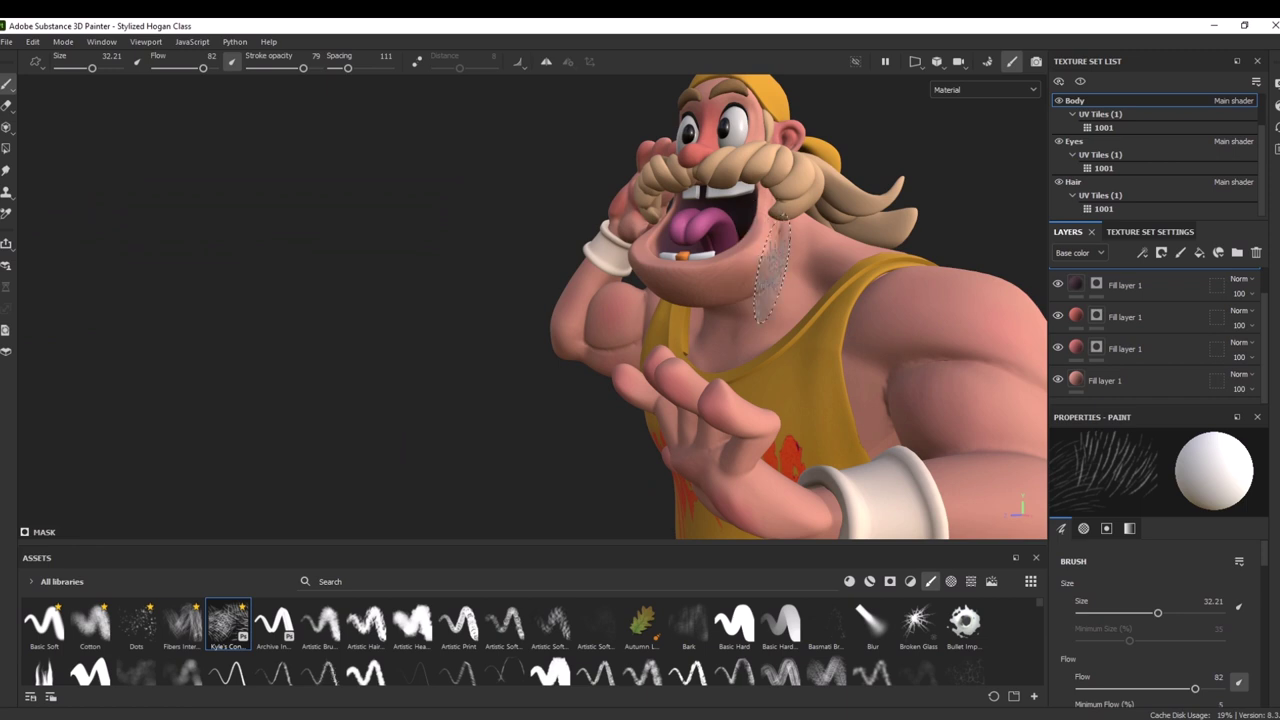
Duplicate the unmasked base skin layer, recolor the upper copy greyish blue 687796 and give it a black mask
click(1110, 383)
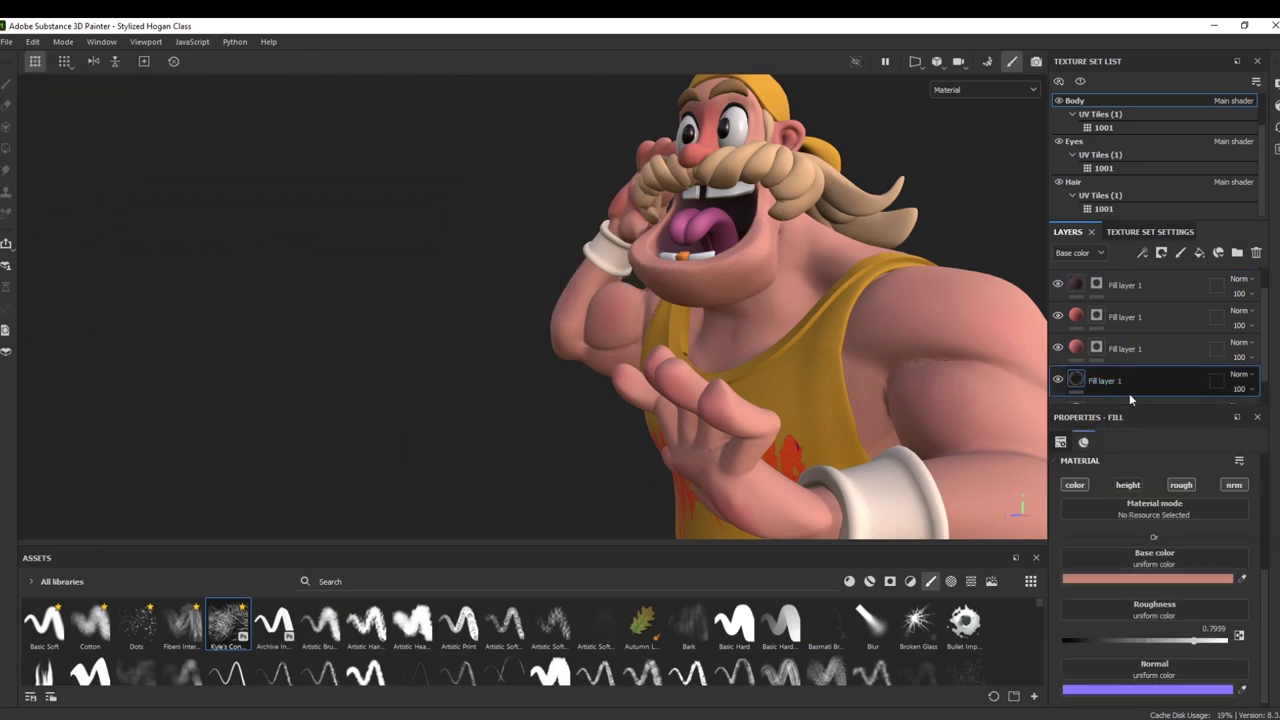
click(1193, 583)
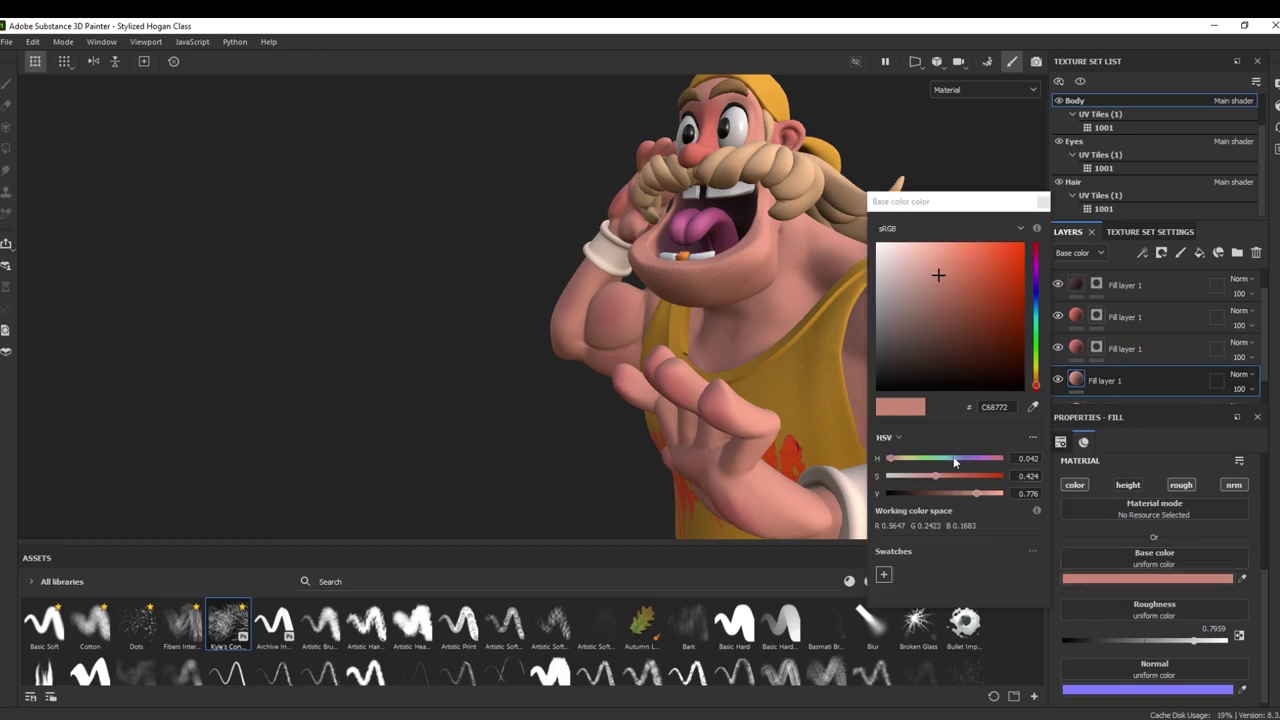
drag(1039, 328, 1042, 298)
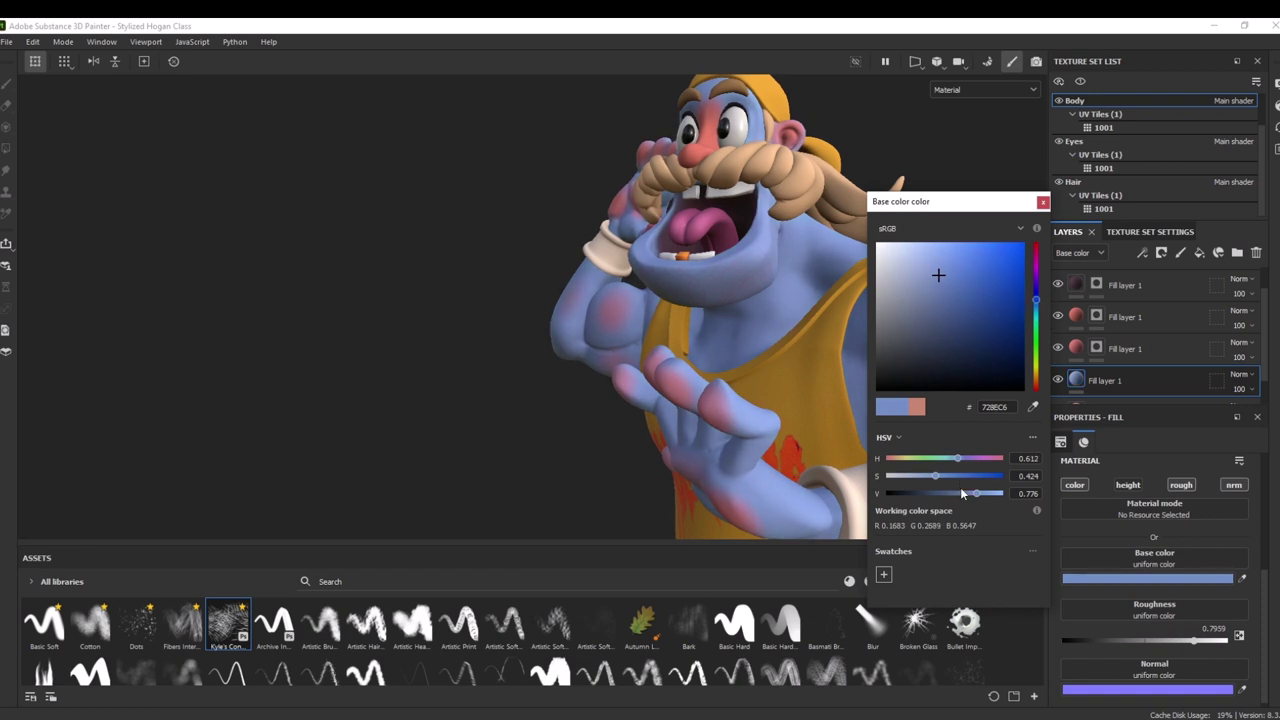
mouse_move(961, 490)
mouse_down()
mouse_move(941, 473)
mouse_move(922, 478)
mouse_move(953, 494)
mouse_up()
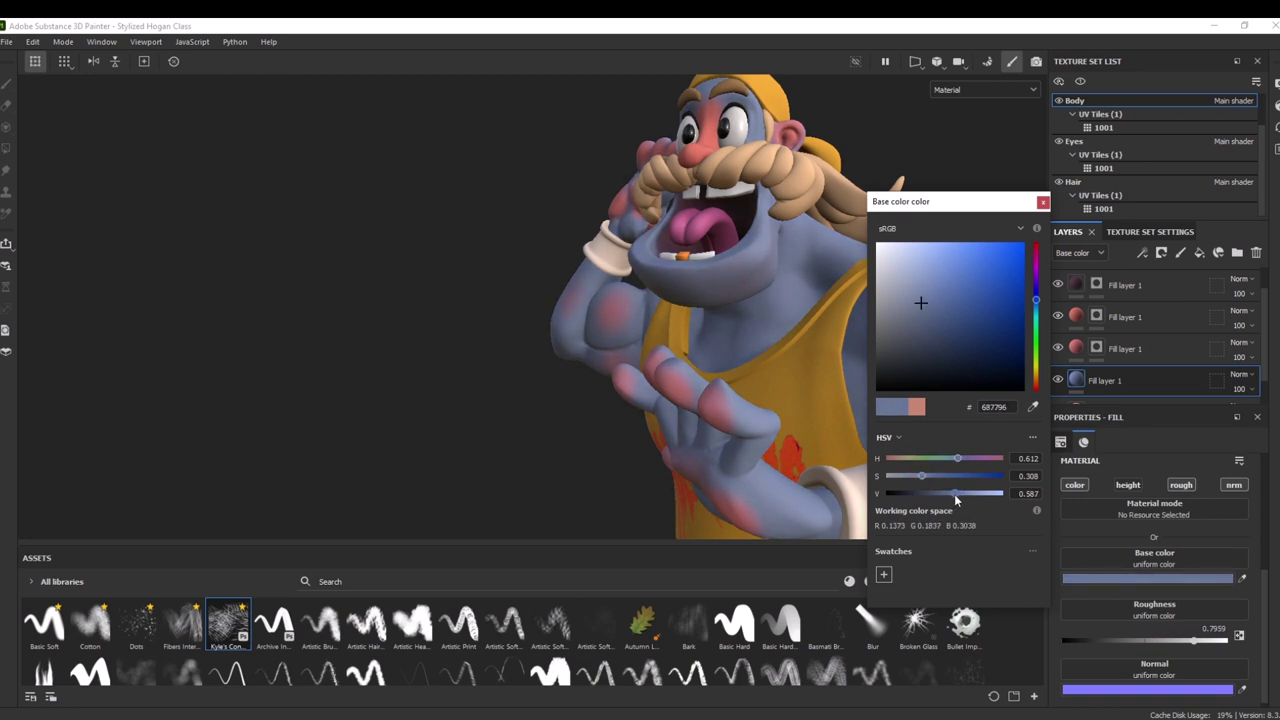
click(1043, 202)
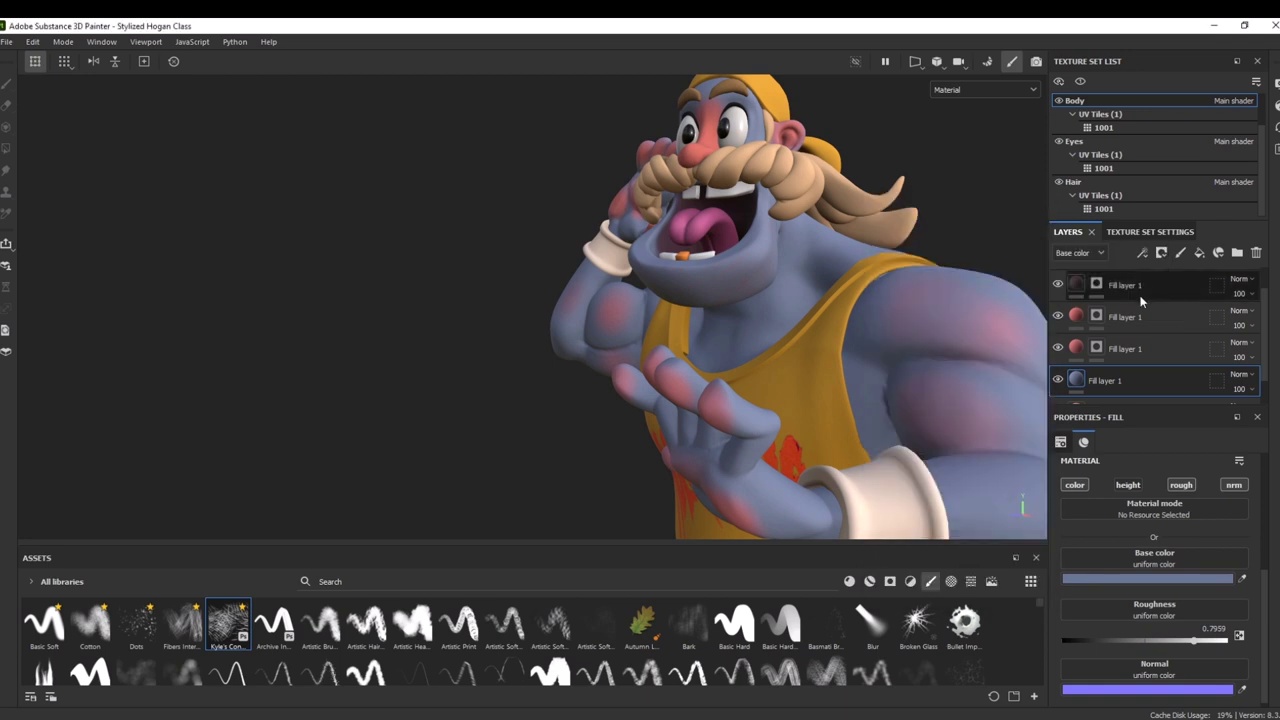
click(1159, 253)
click(1175, 289)
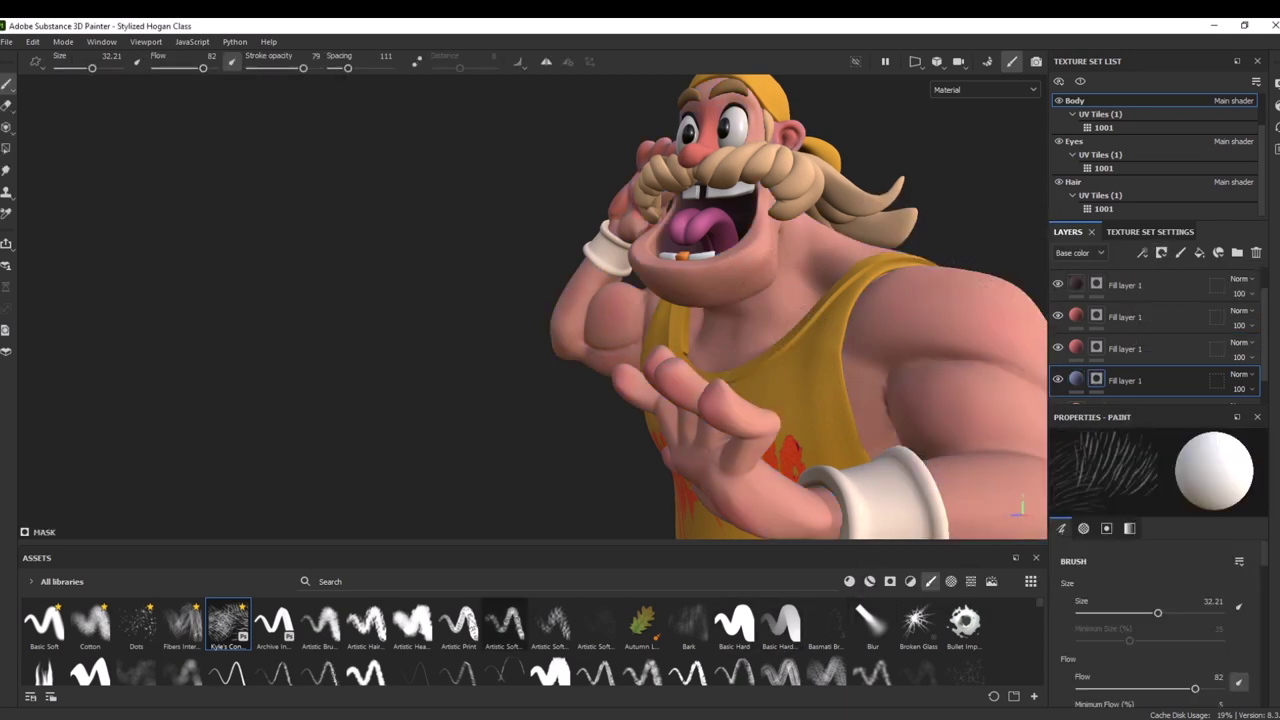
Choose the Basic Soft brush at size about 21, flow 66 and stroke opacity 84, with pen pressure on flow only
click(44, 622)
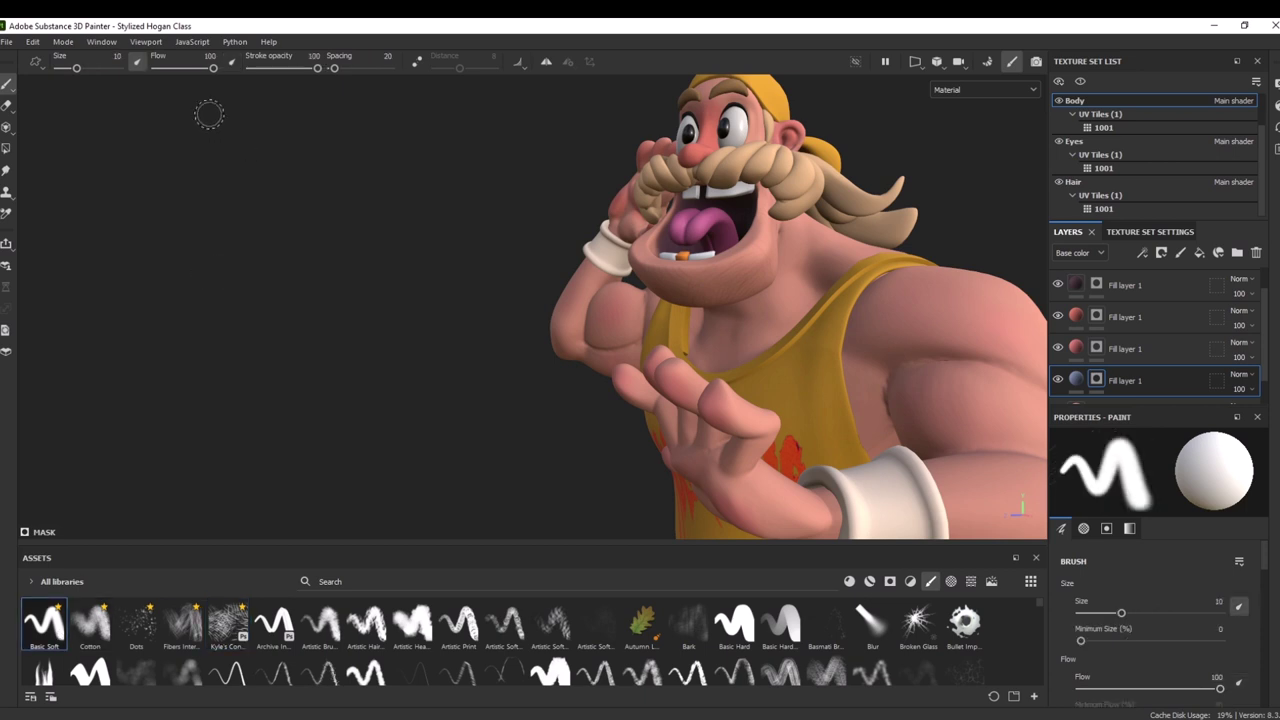
drag(212, 68, 209, 69)
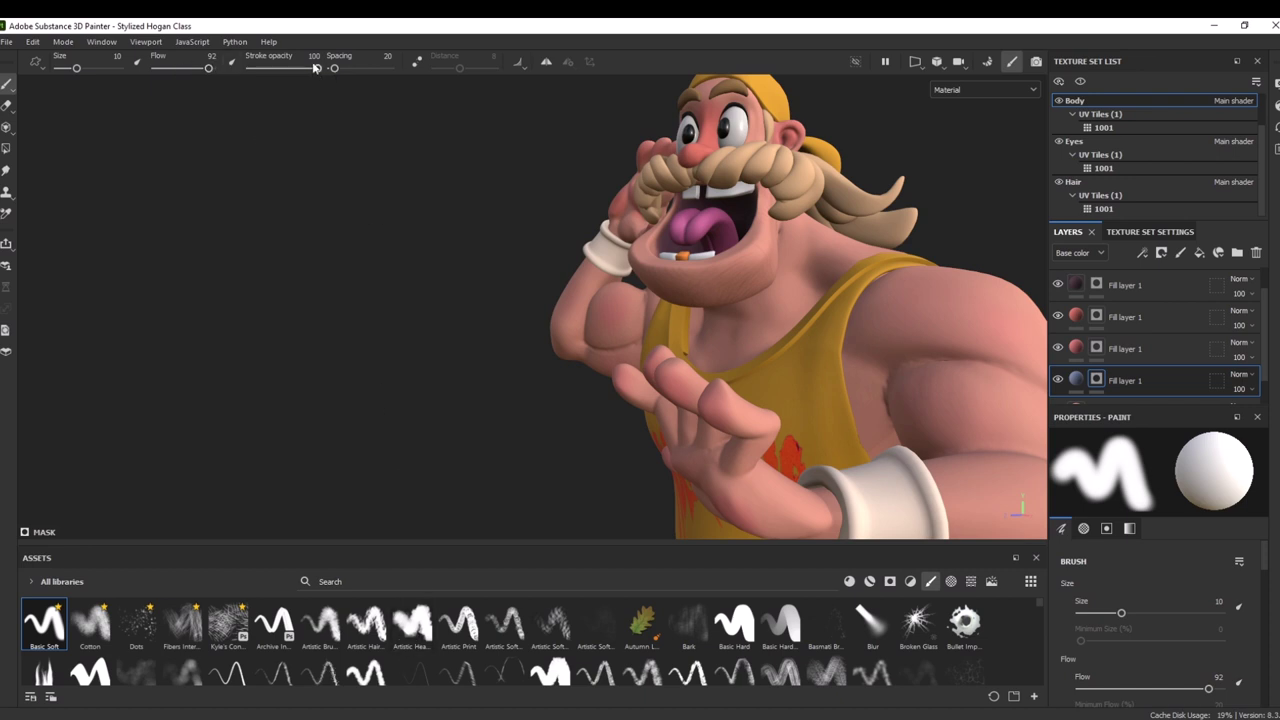
drag(319, 68, 307, 68)
alt+right_drag(925, 192, 794, 374)
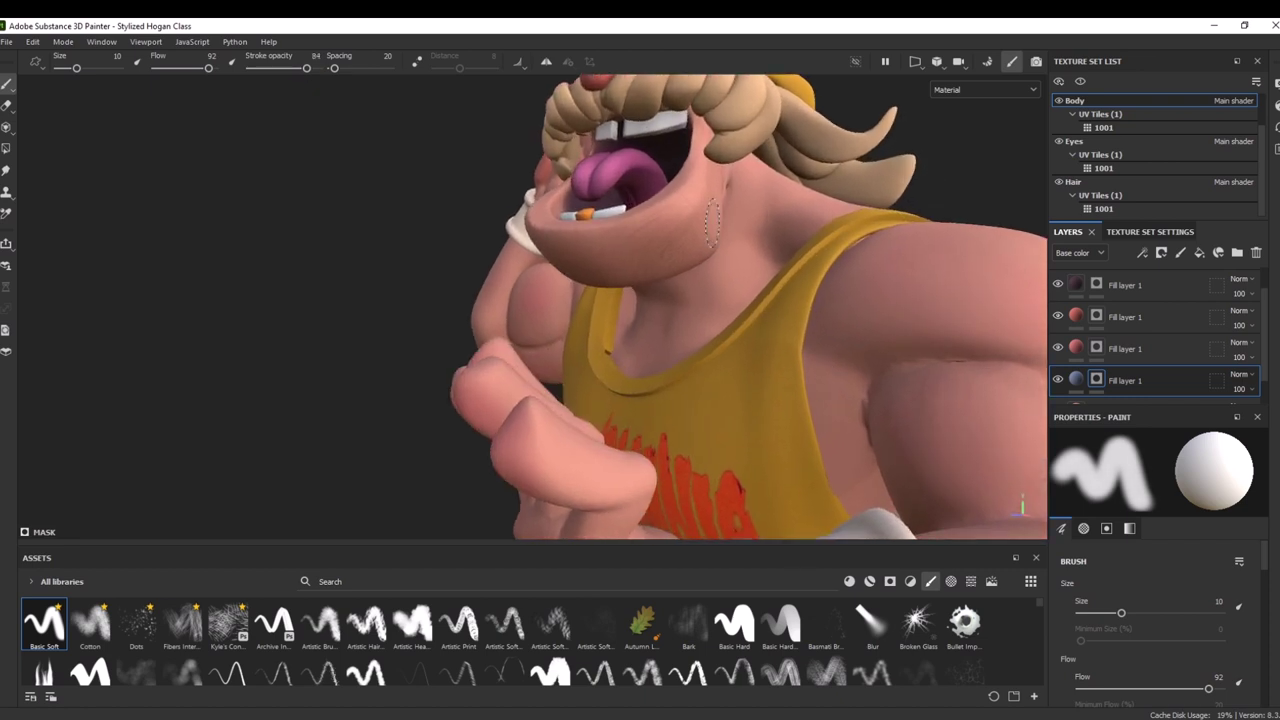
ctrl+right_drag(700, 200, 700, 200)
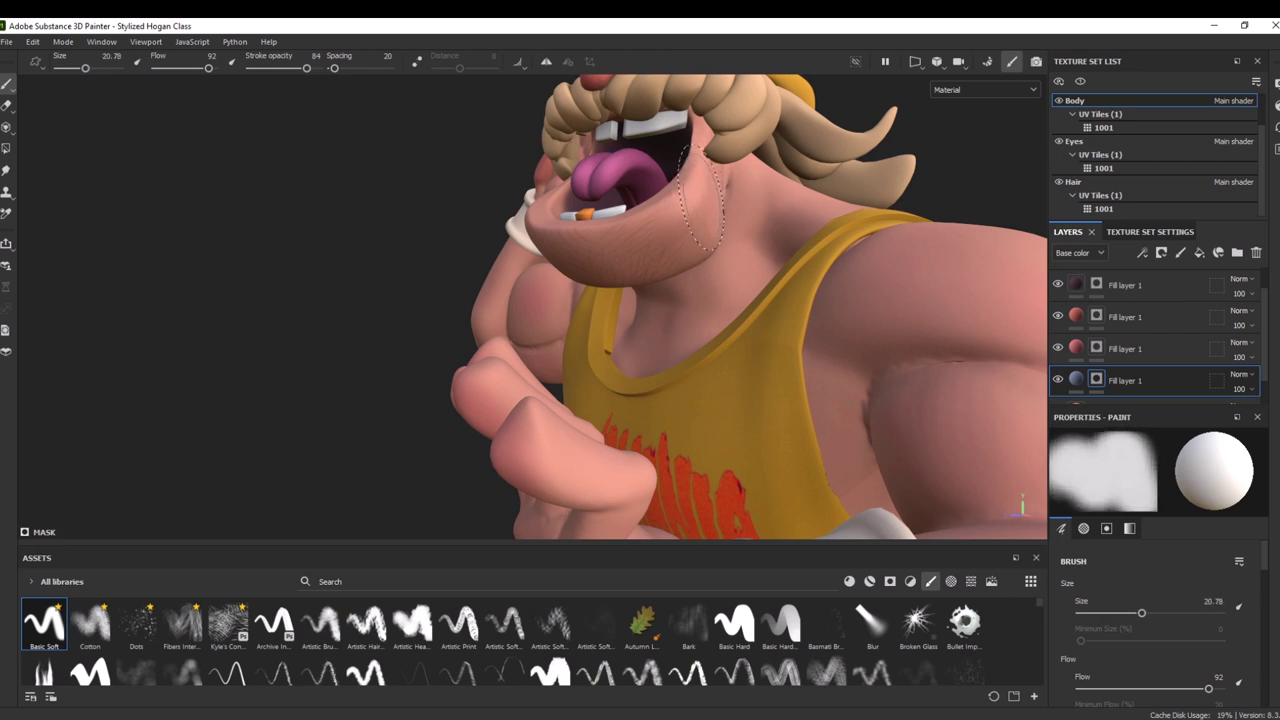
click(231, 64)
drag(208, 68, 193, 68)
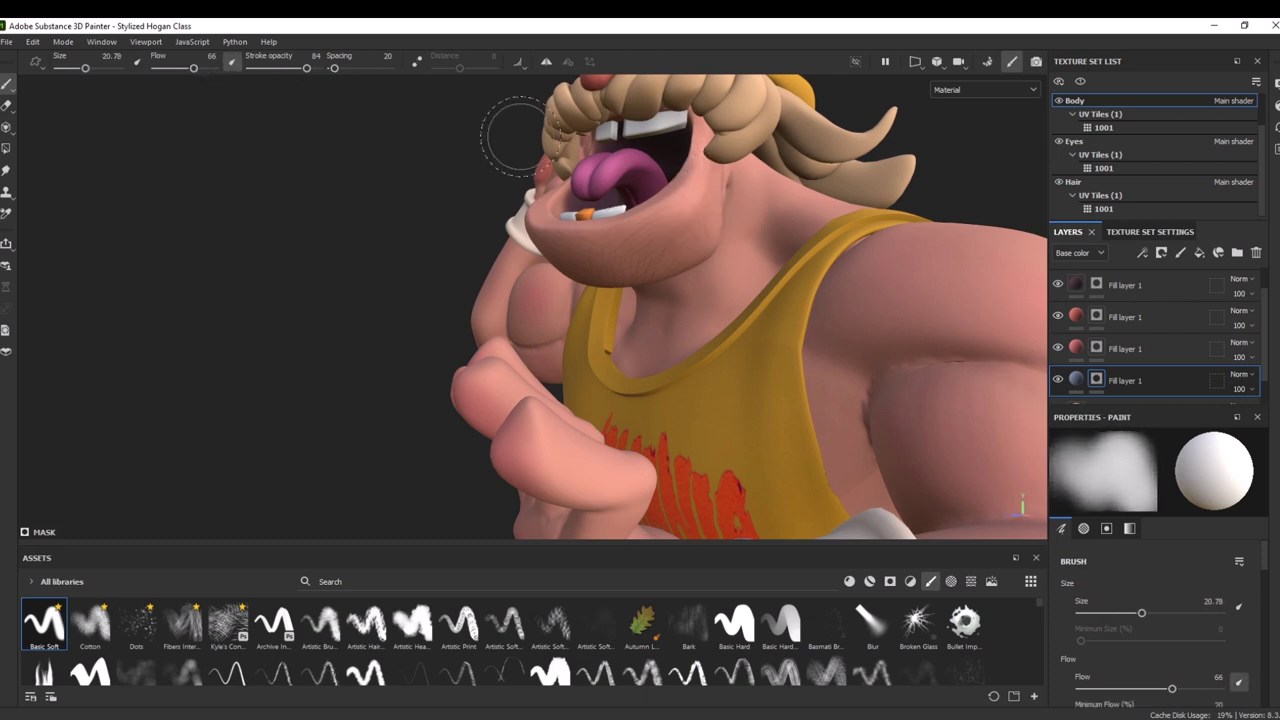
Paint a soft greyish-blue tint across the chin and along the jaw in the layer mask, with brush sizes 24.58 and 30.88
ctrl+right_drag(675, 233, 680, 233)
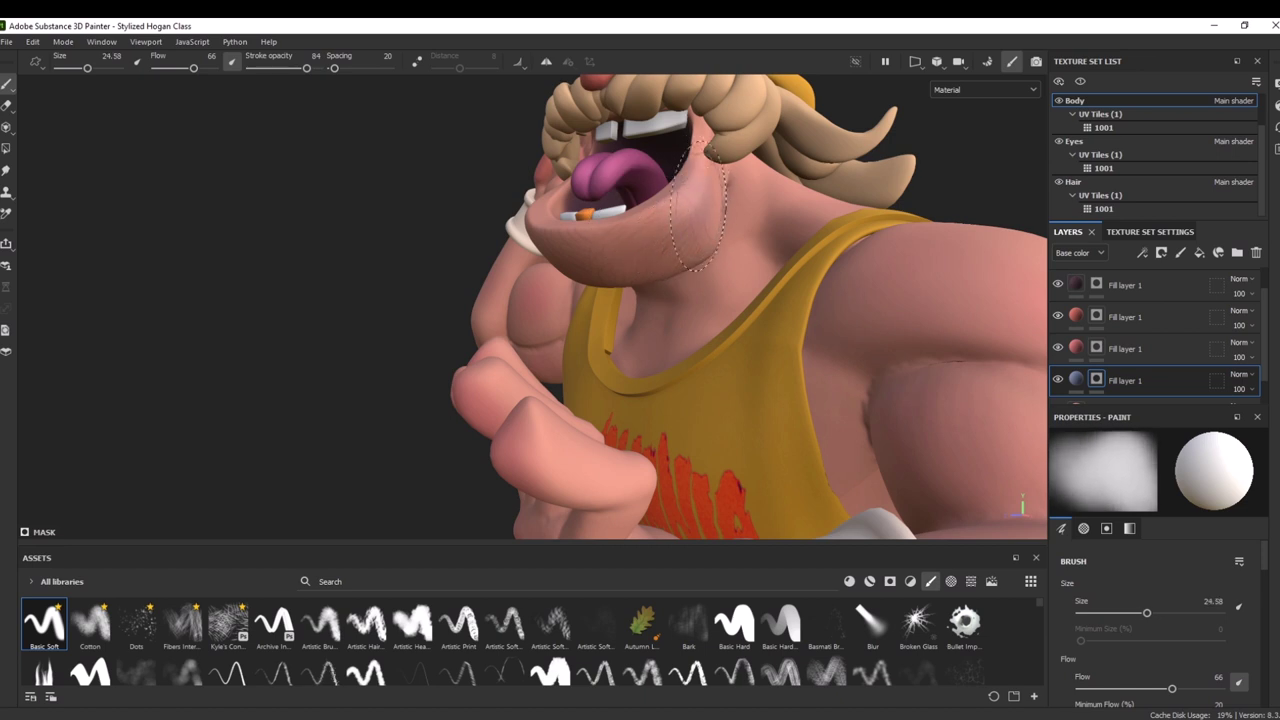
alt+drag(350, 318, 446, 298)
ctrl+right_drag(609, 253, 618, 253)
drag(609, 253, 590, 258)
alt+drag(232, 316, 349, 323)
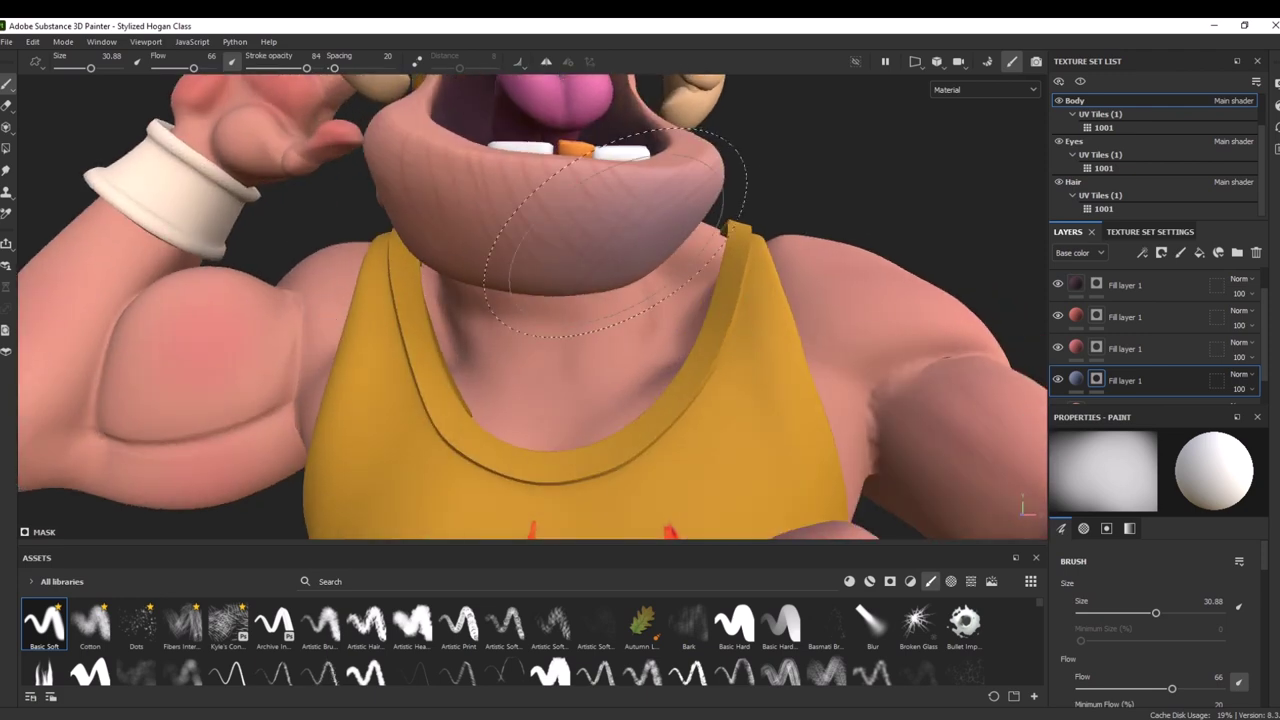
scroll(604, 215, up, 3)
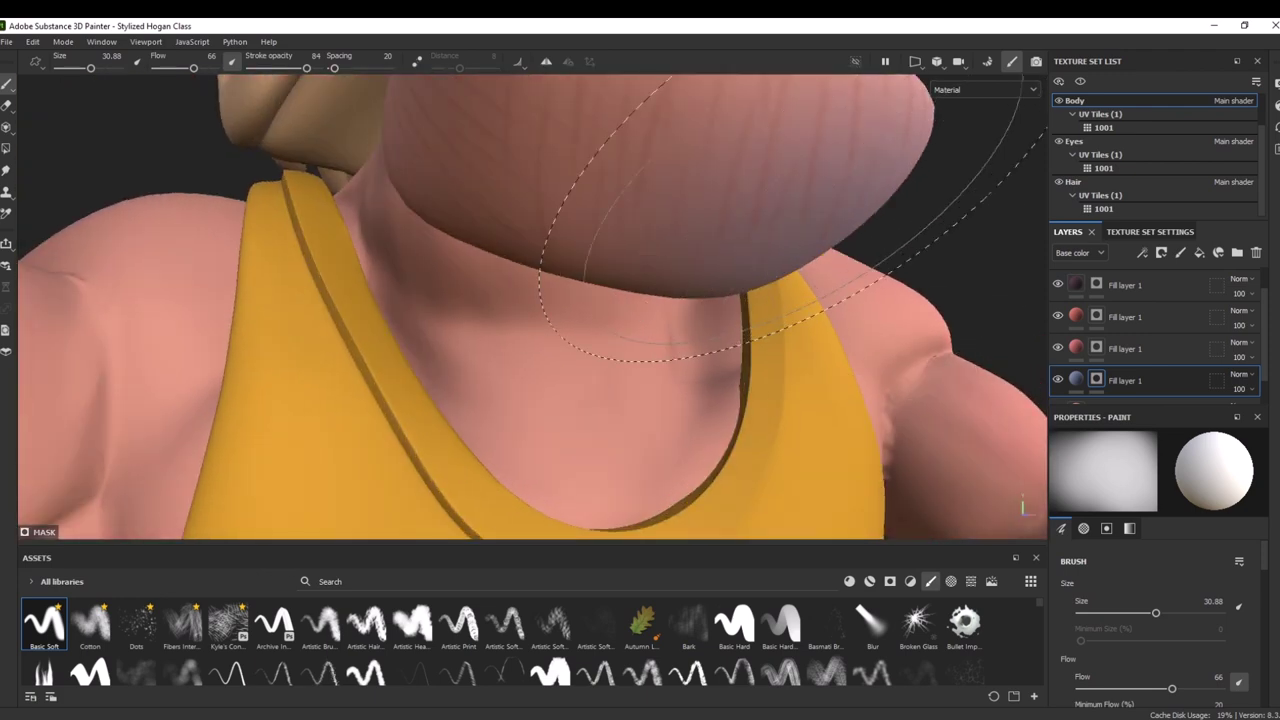
mouse_move(870, 383)
alt+right_down()
mouse_move(870, 233)
mouse_move(893, 138)
alt+right_up()
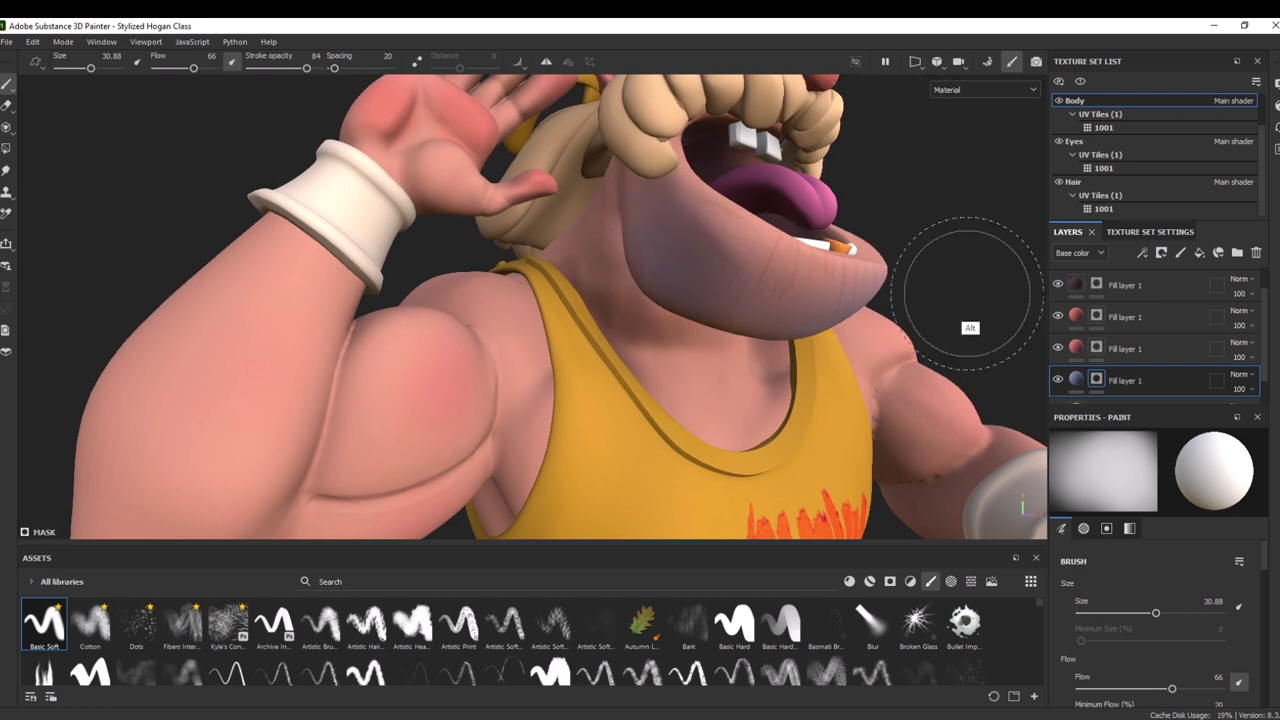
mouse_move(969, 329)
alt+mouse_down()
mouse_move(600, 351)
mouse_move(462, 320)
alt+mouse_up()
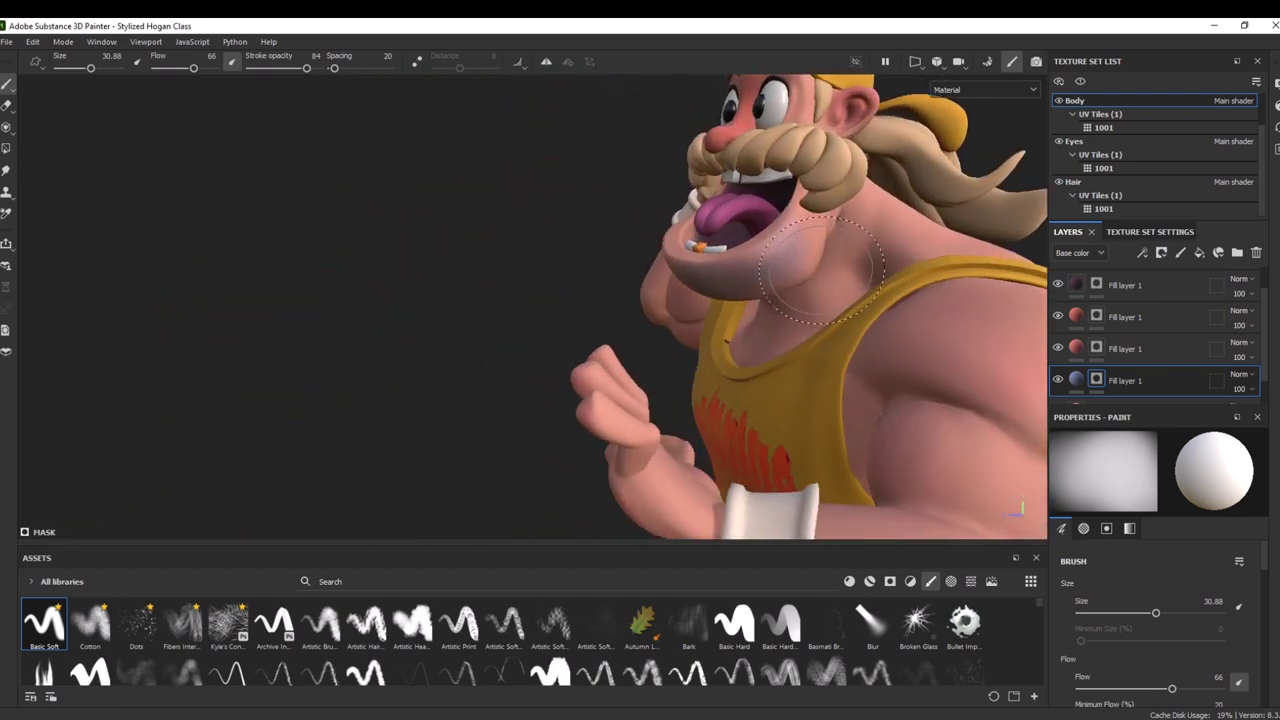
alt+drag(589, 323, 588, 265)
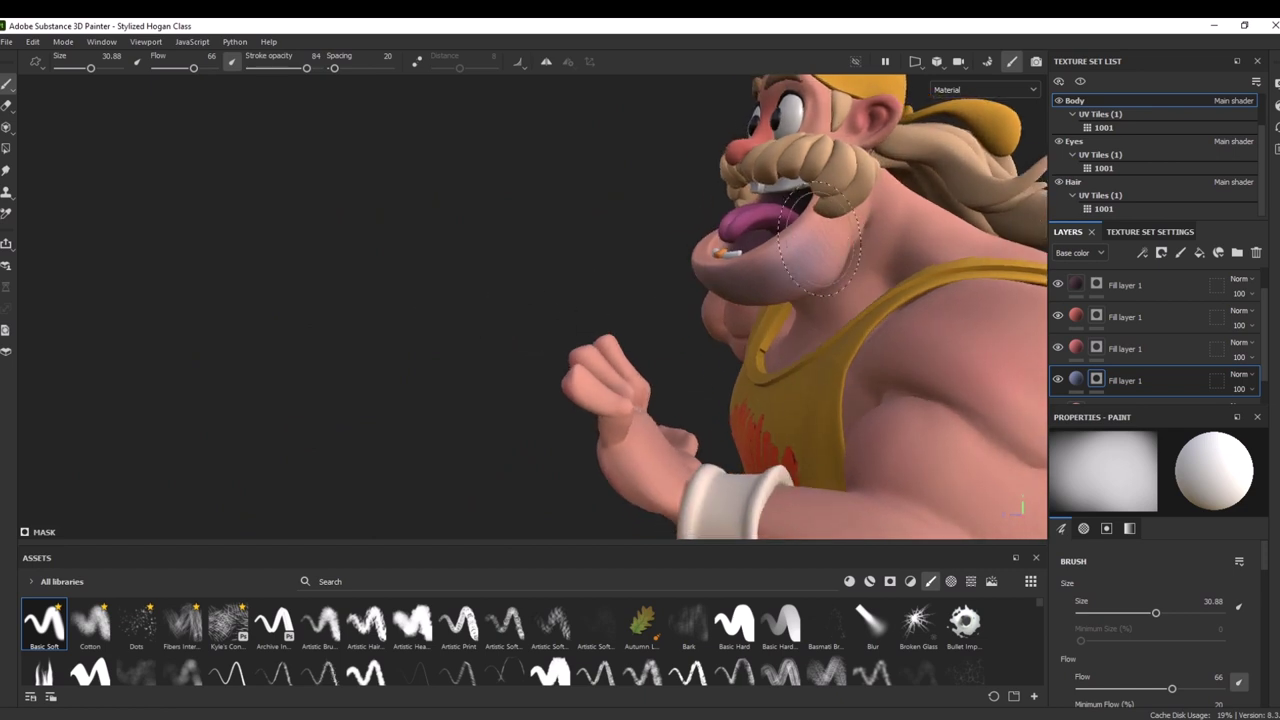
Extend the greyish-blue tint over both sides of the jaw and below the lower lip, reducing the brush to 24.58 and 15.68
ctrl+right_drag(827, 222, 790, 222)
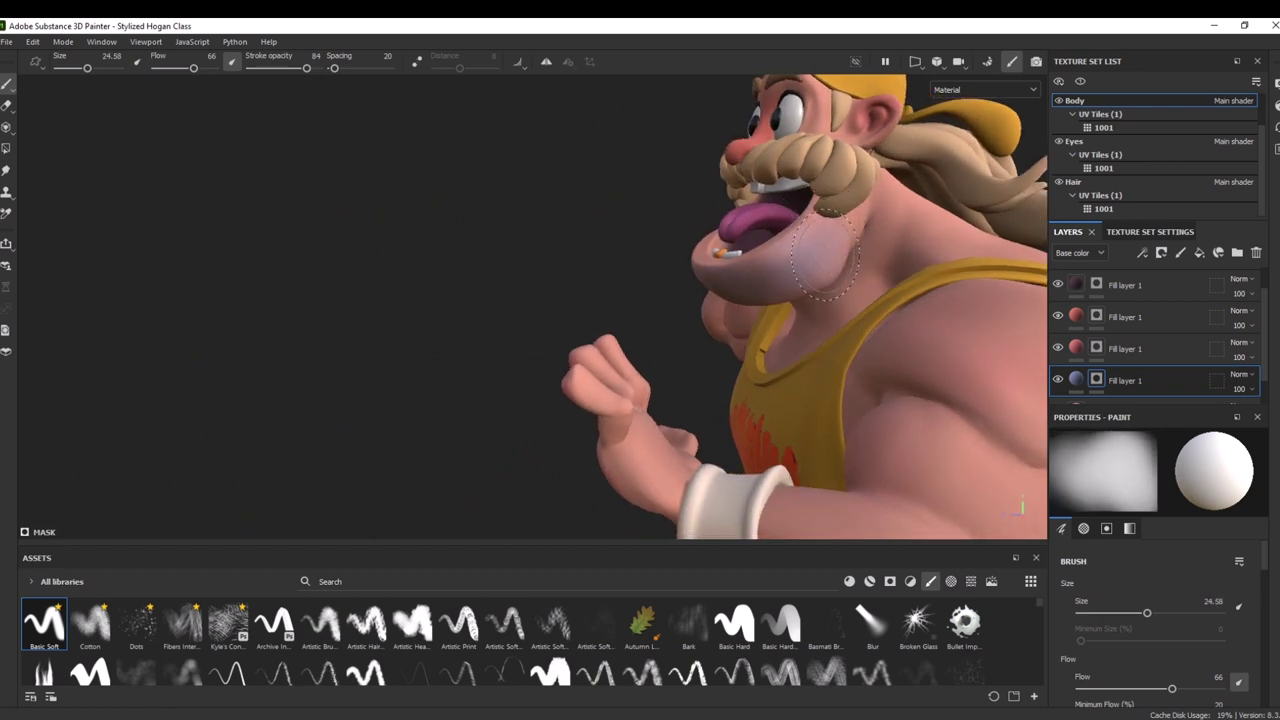
alt+drag(548, 282, 700, 268)
ctrl+right_drag(767, 245, 714, 245)
drag(767, 246, 742, 250)
alt+drag(478, 330, 460, 389)
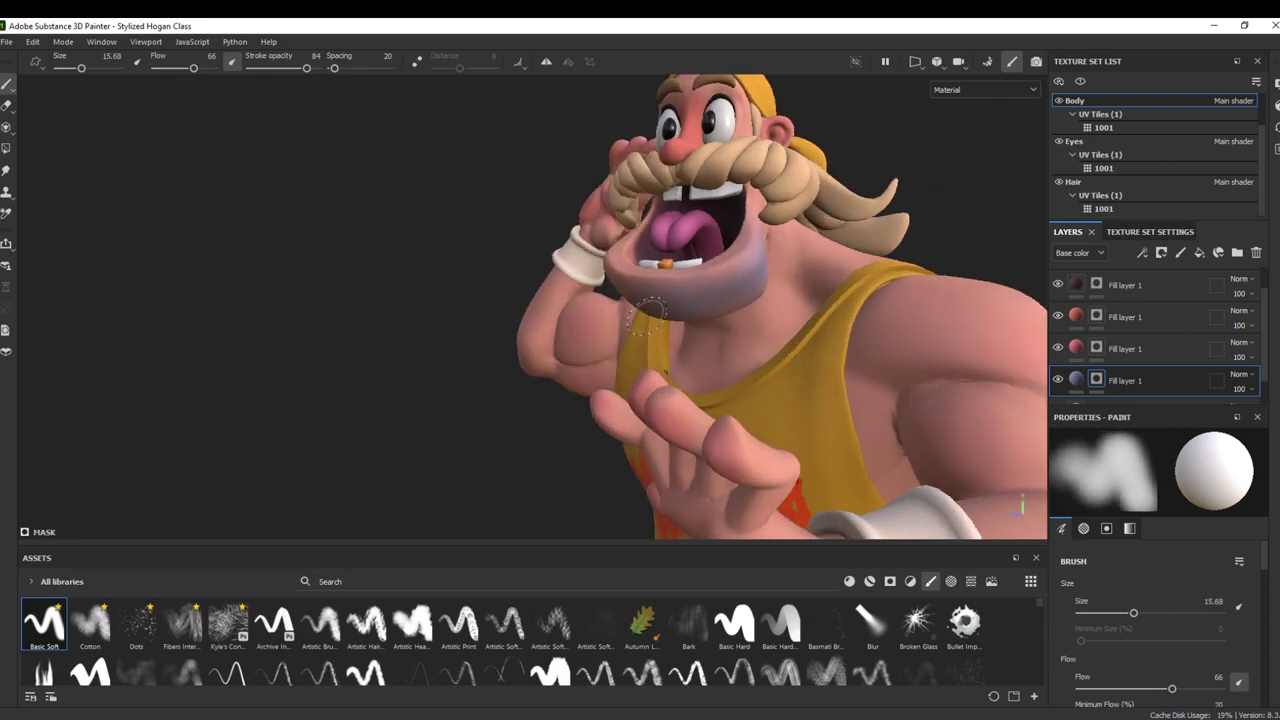
alt+drag(388, 418, 545, 410)
alt+drag(323, 409, 400, 425)
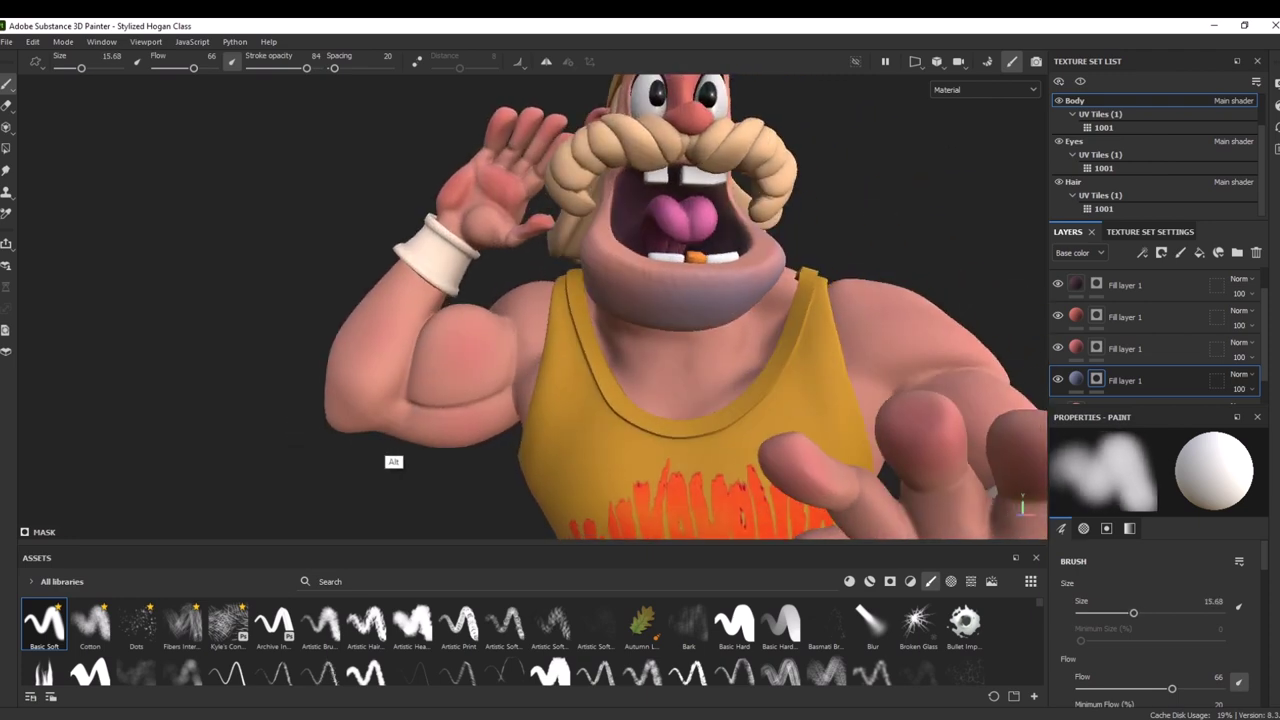
alt+drag(892, 228, 1040, 240)
alt+drag(962, 214, 626, 197)
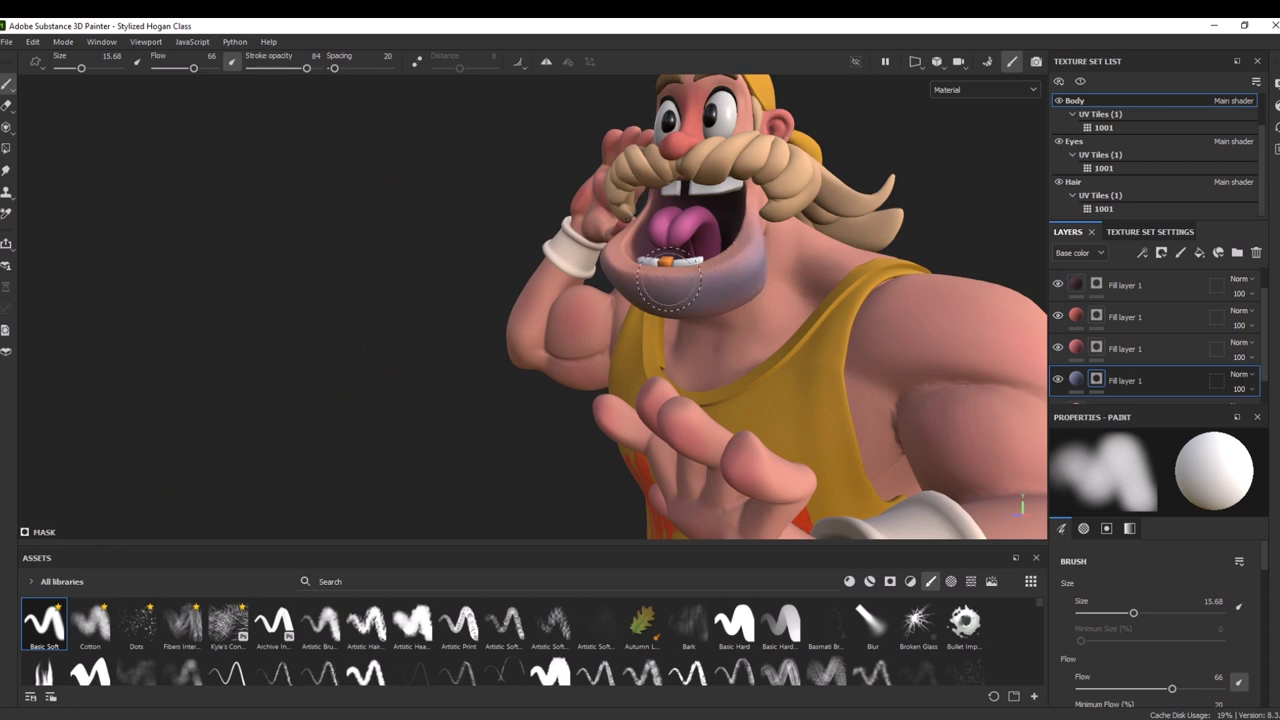
Lower the greyish-blue chin layer's opacity to 71
alt+right_drag(946, 256, 897, 150)
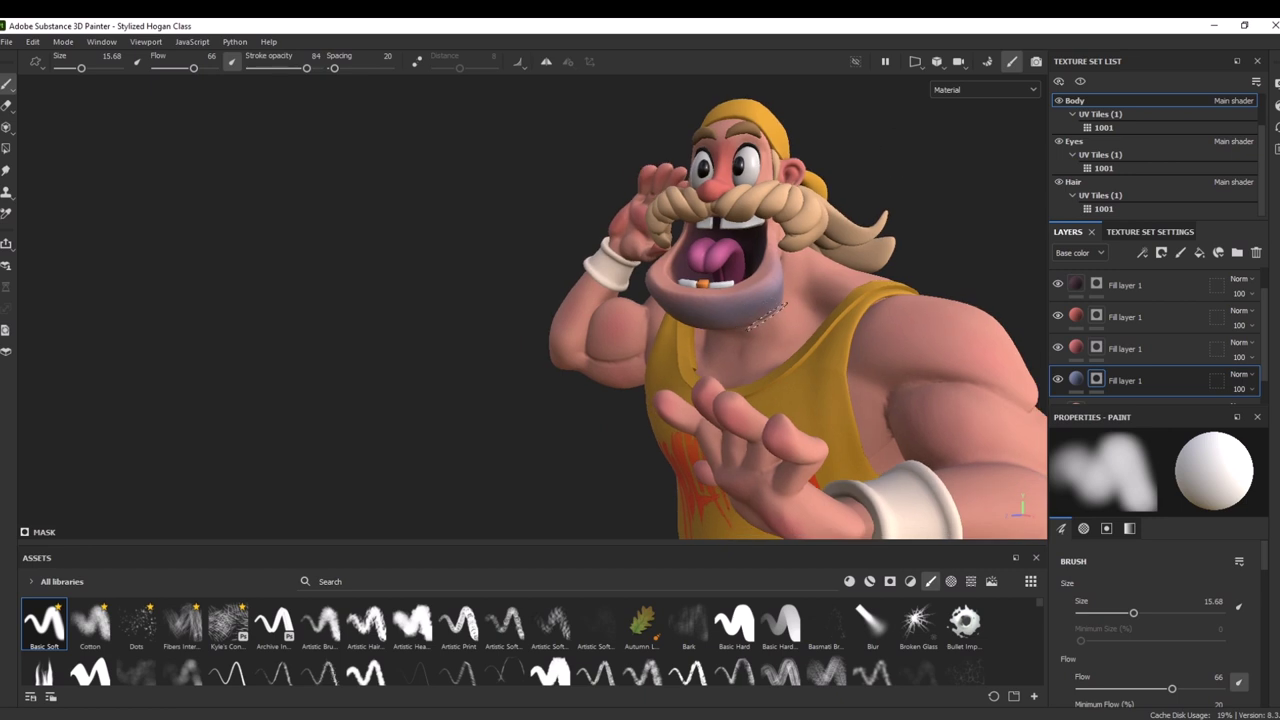
click(1245, 390)
drag(1276, 416, 1261, 426)
alt+right_drag(878, 305, 816, 144)
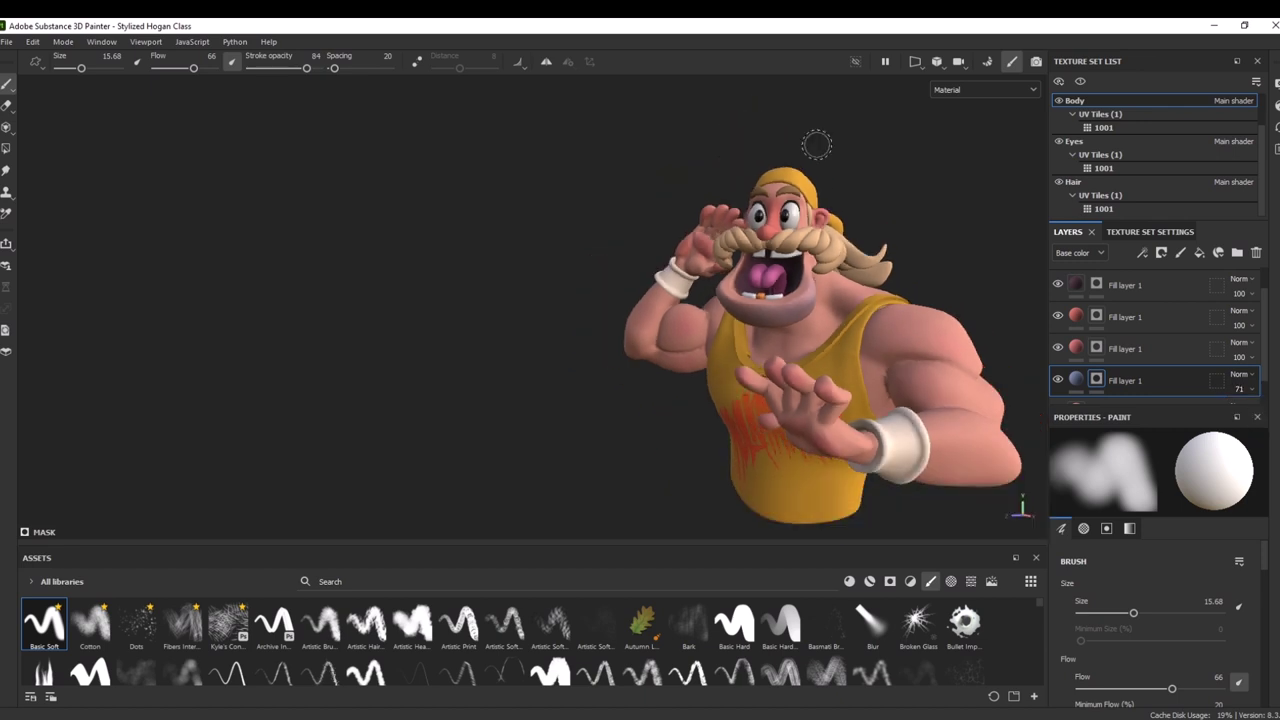
Refine the bluish tint at the side of the jaw with brush sizes 20.78 and 15.68, and set the layer's opacity to 68
alt+drag(954, 238, 749, 229)
alt+right_drag(744, 287, 757, 543)
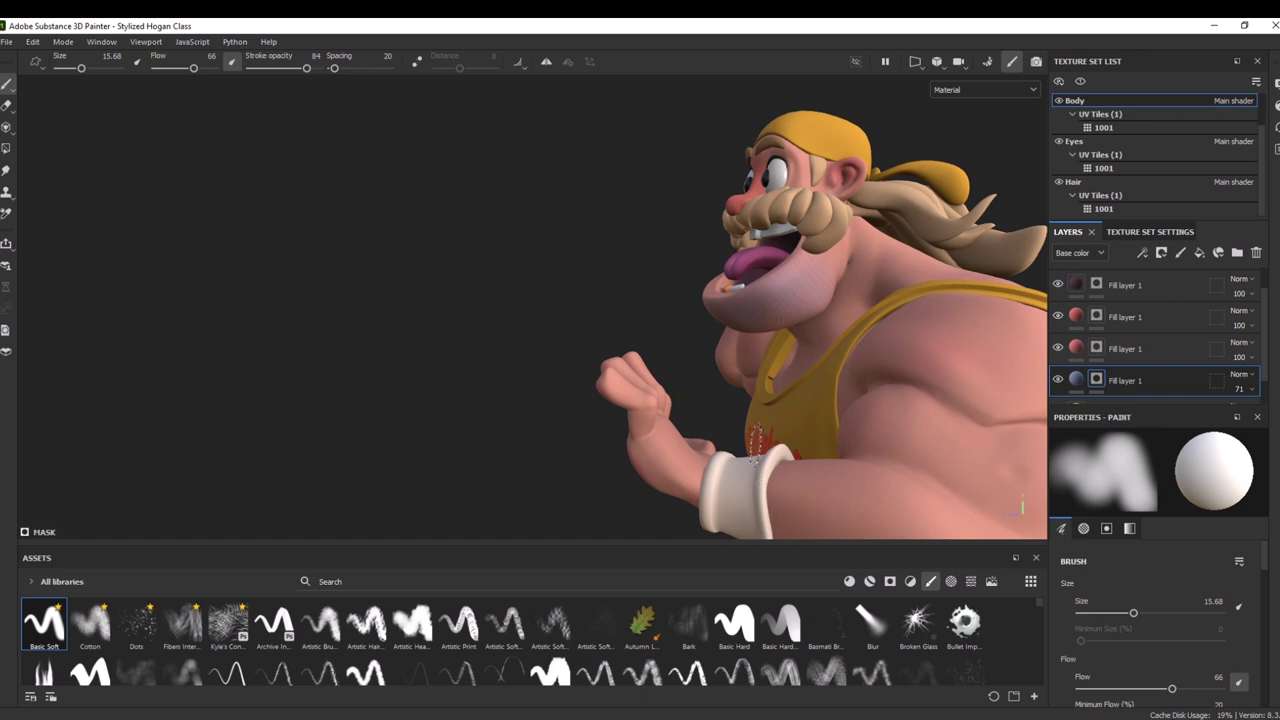
ctrl+right_drag(795, 318, 813, 316)
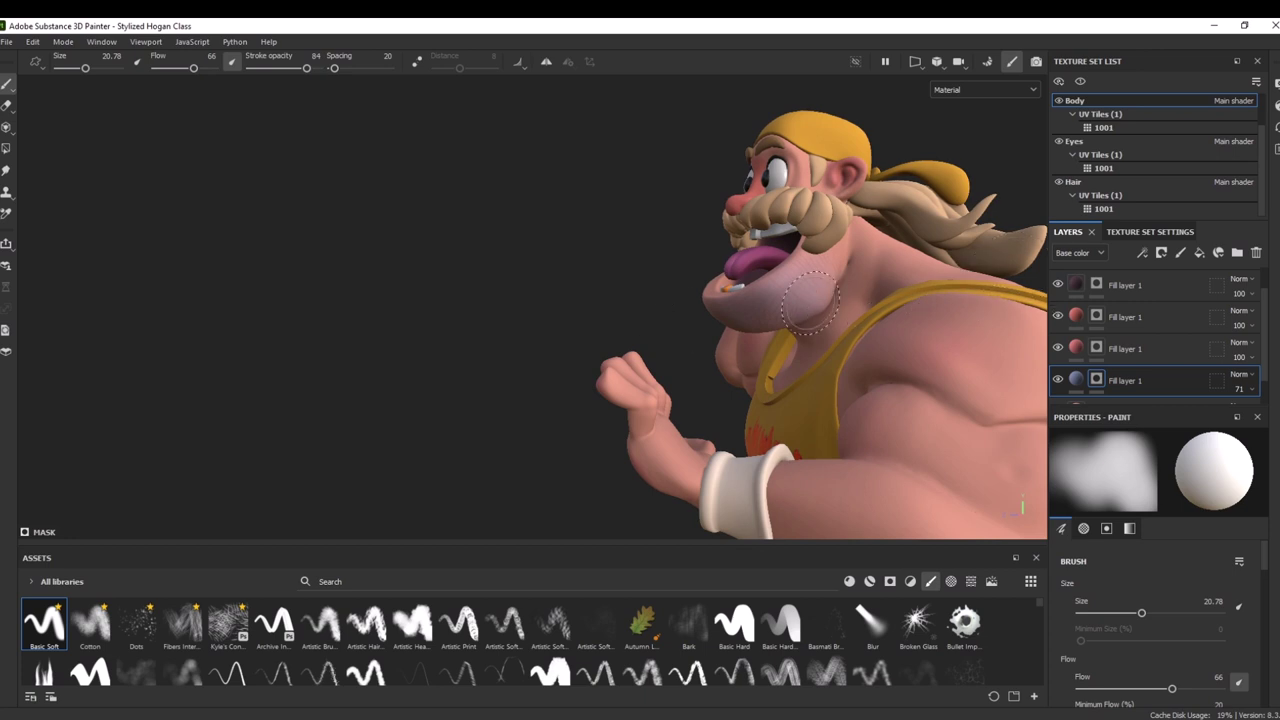
ctrl+right_drag(810, 302, 802, 302)
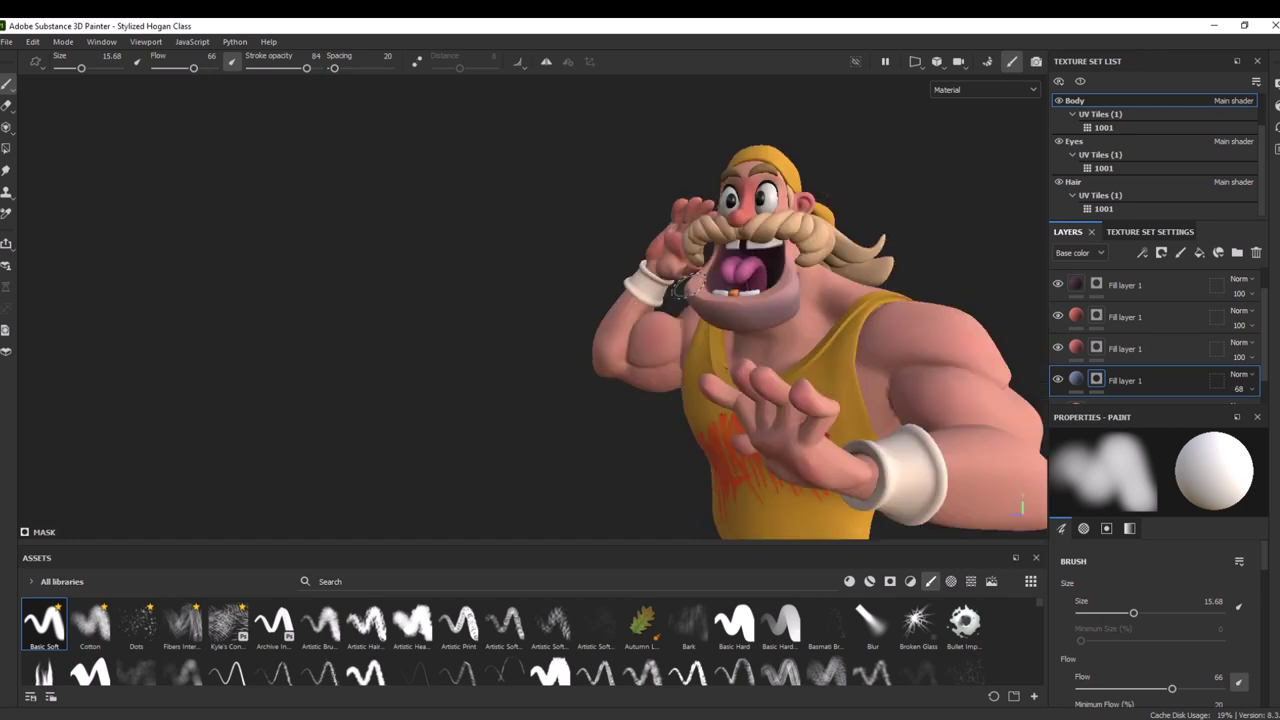
Shift the hue of the chin layer's base color toward cyan, to 688596
click(1077, 385)
click(1173, 579)
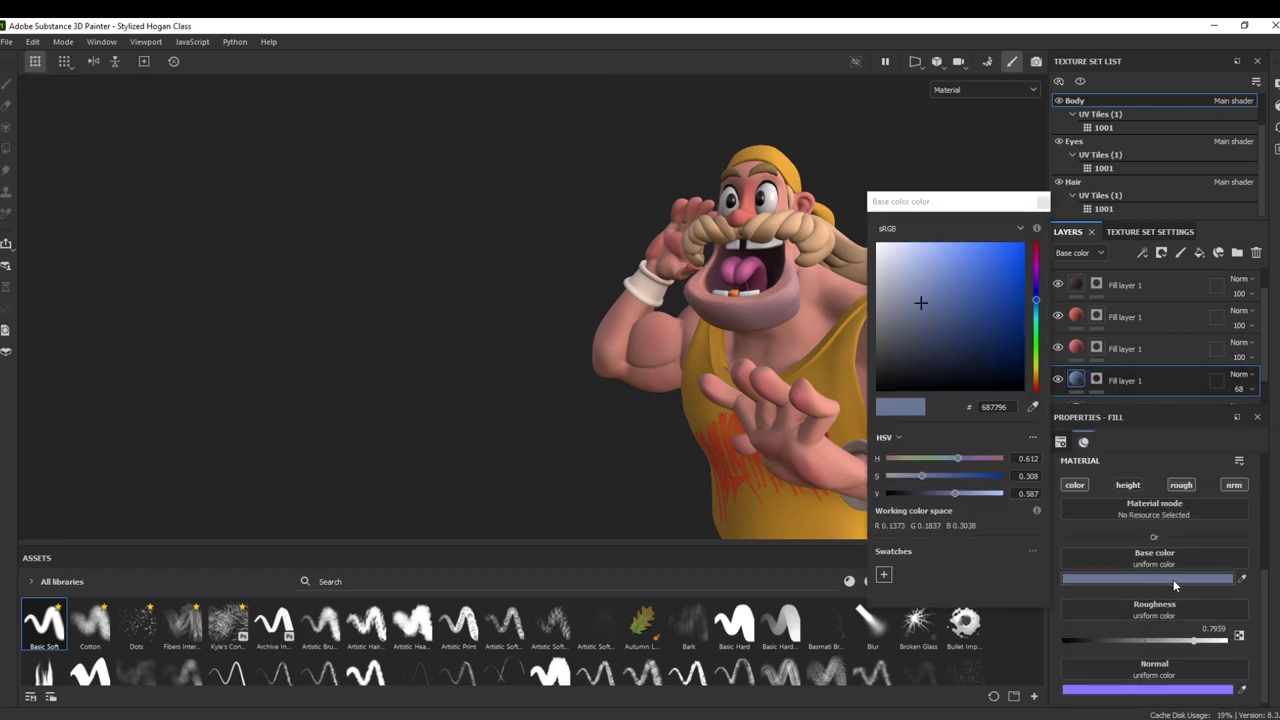
drag(1033, 318, 1042, 313)
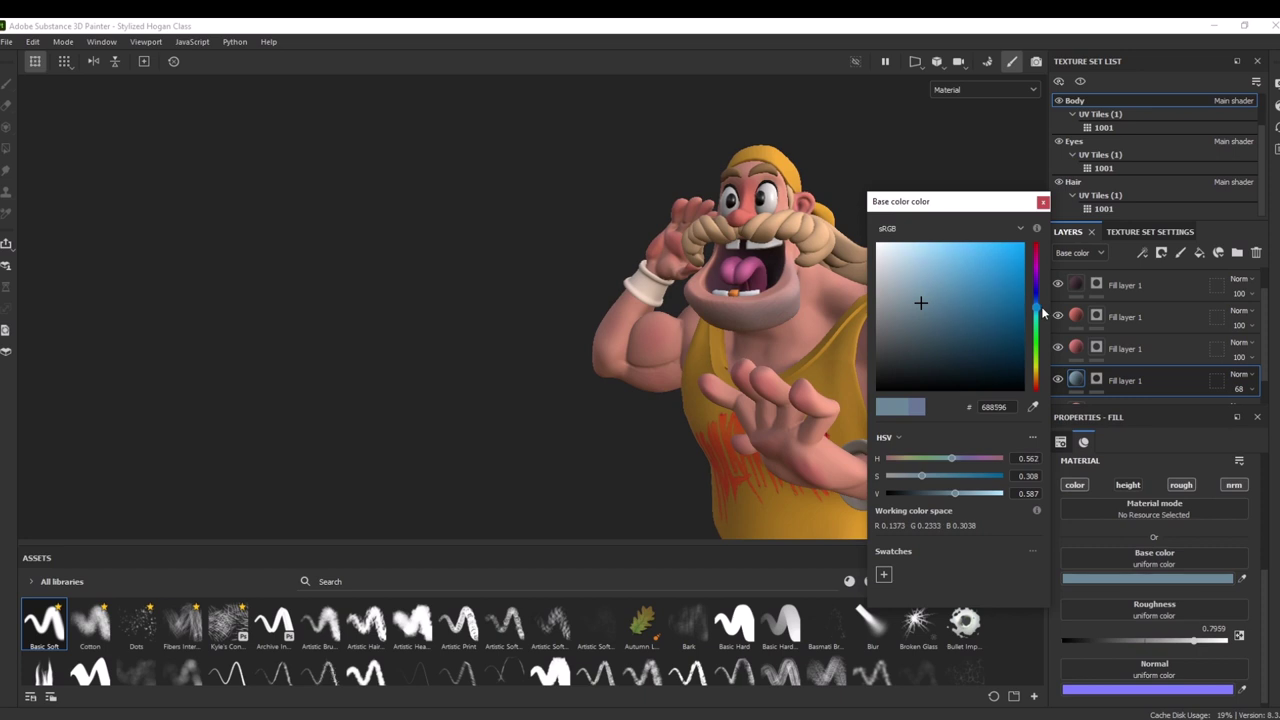
click(1043, 202)
Examine the recolored chin and jaw up close and from a distance, from the front and the side
scroll(495, 315, down, 3)
alt+drag(602, 336, 524, 339)
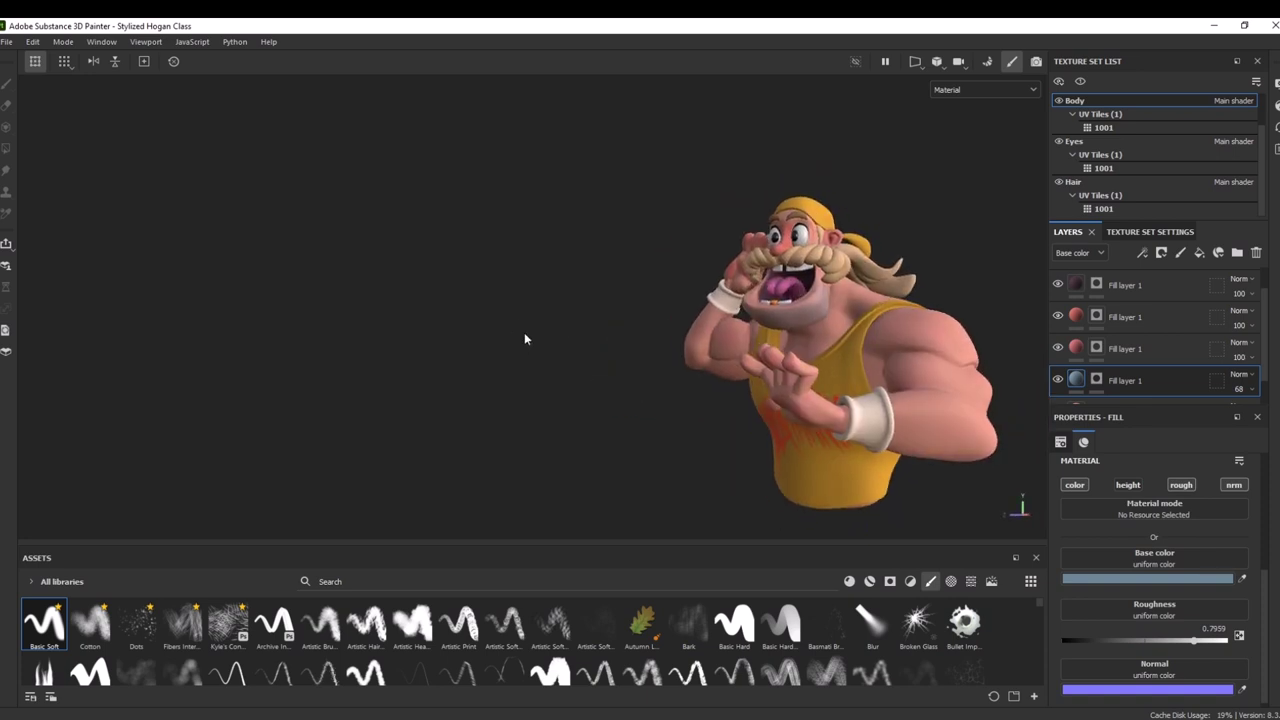
scroll(789, 400, up, 2)
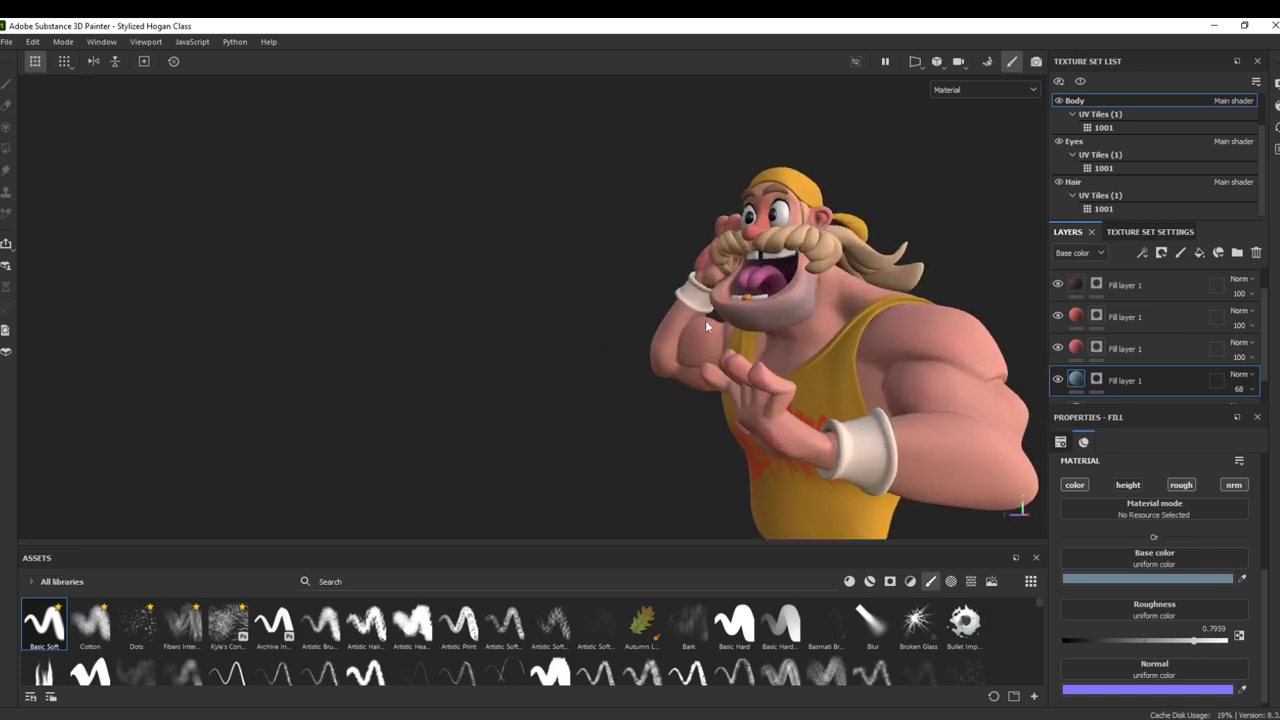
alt+drag(813, 268, 871, 290)
alt+right_drag(871, 291, 703, 586)
alt+right_drag(505, 280, 686, 316)
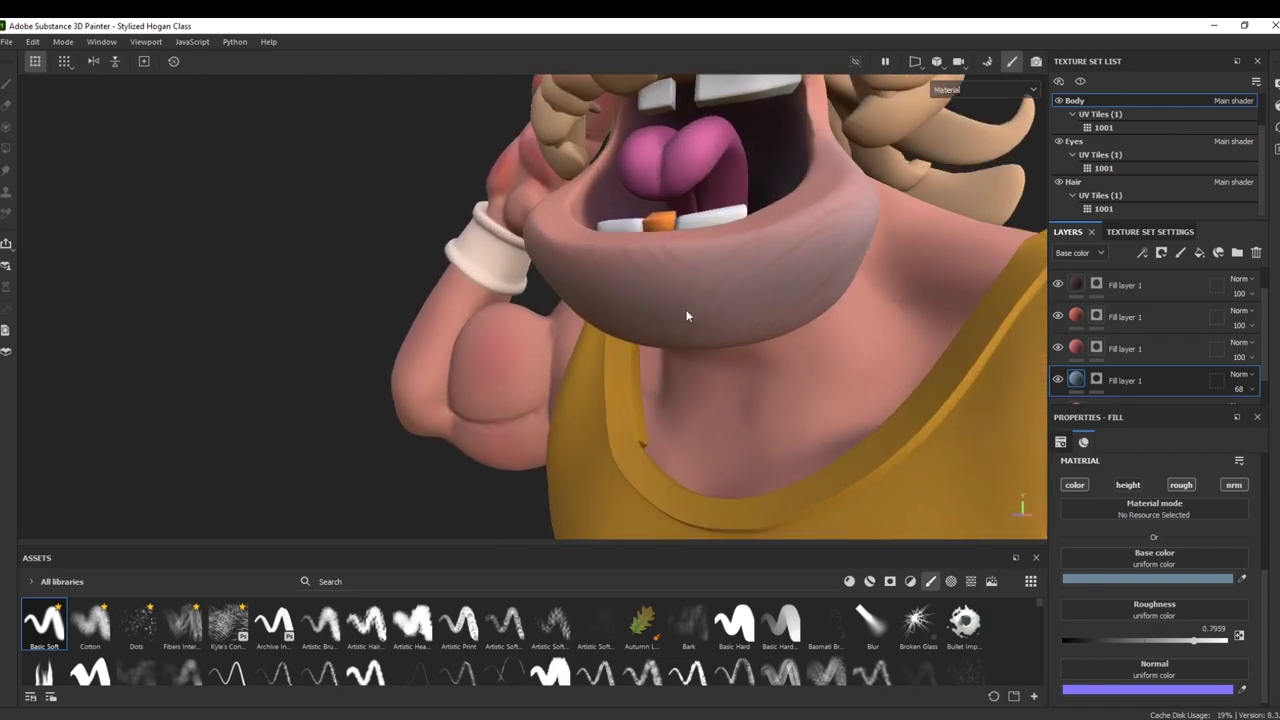
alt+right_drag(409, 451, 453, 320)
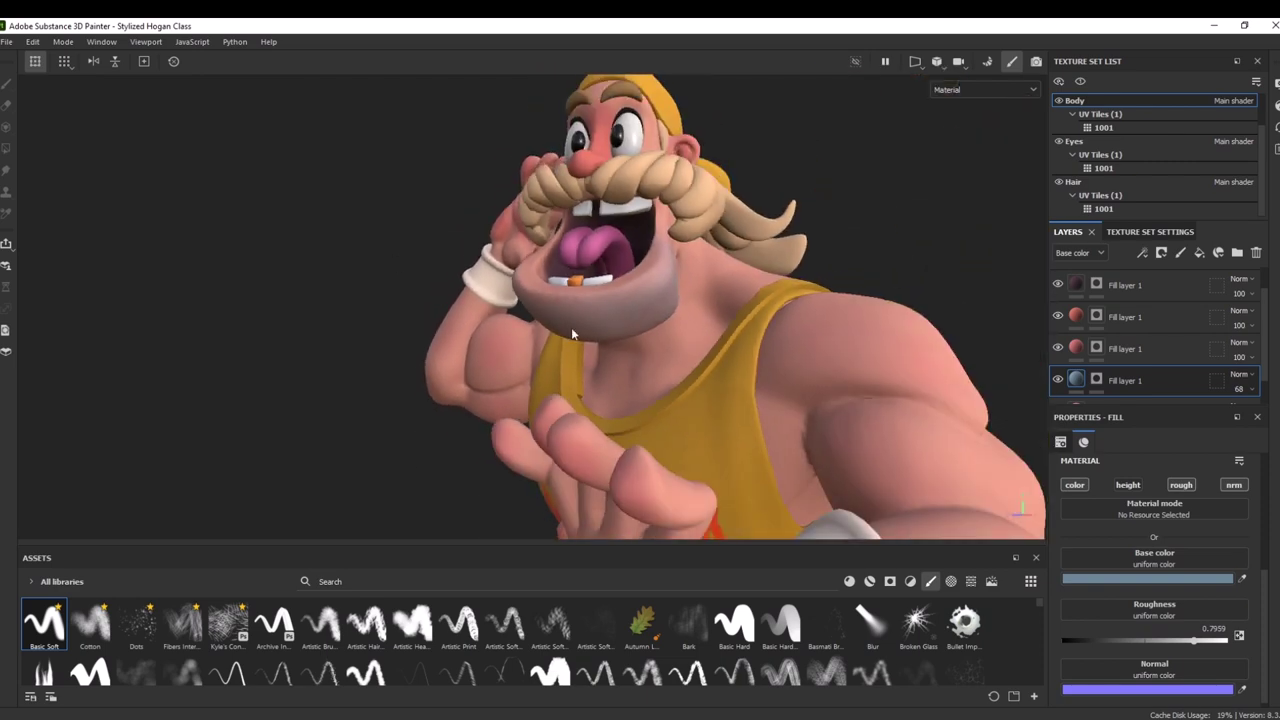
alt+drag(375, 330, 602, 313)
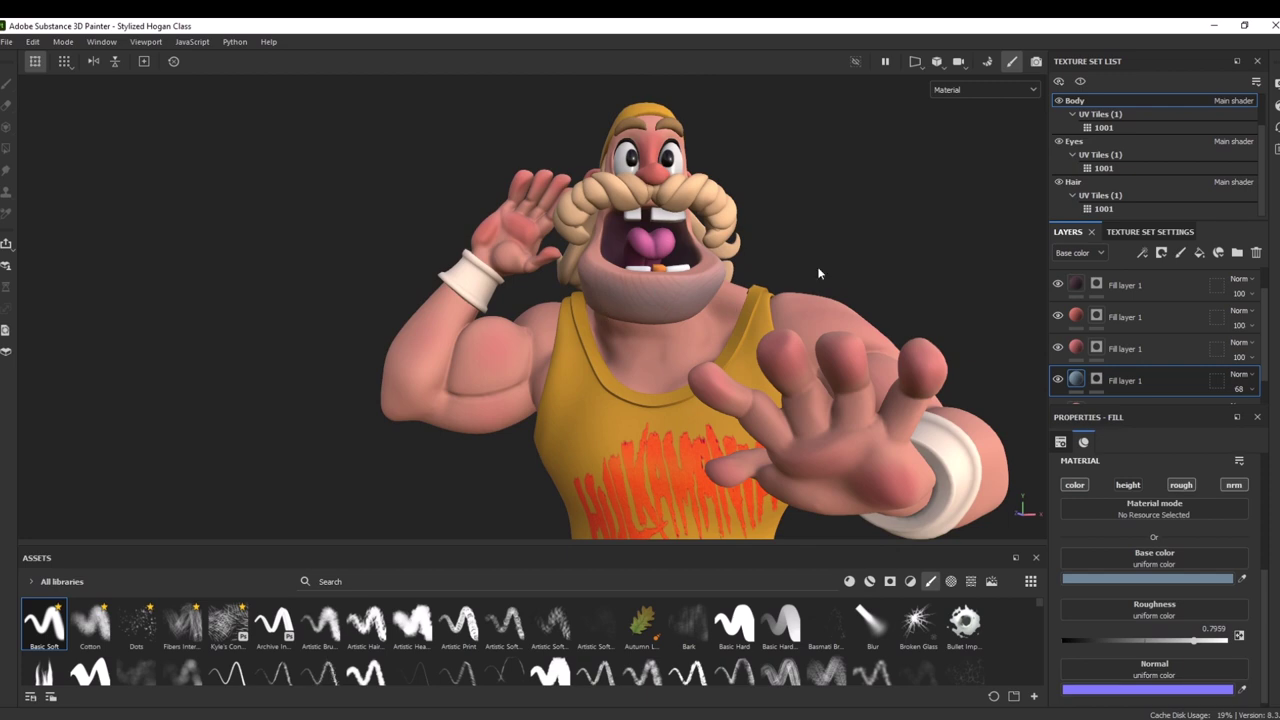
alt+drag(867, 168, 566, 294)
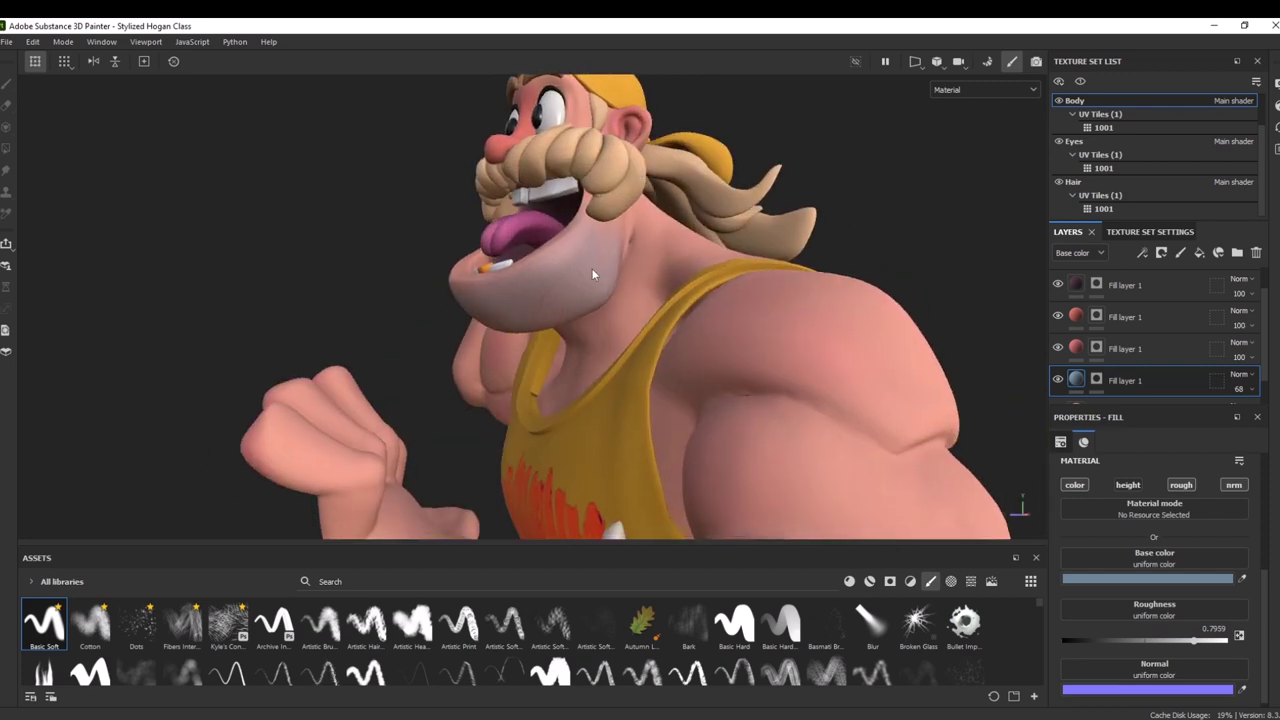
alt+drag(373, 341, 466, 315)
scroll(346, 246, down, 3)
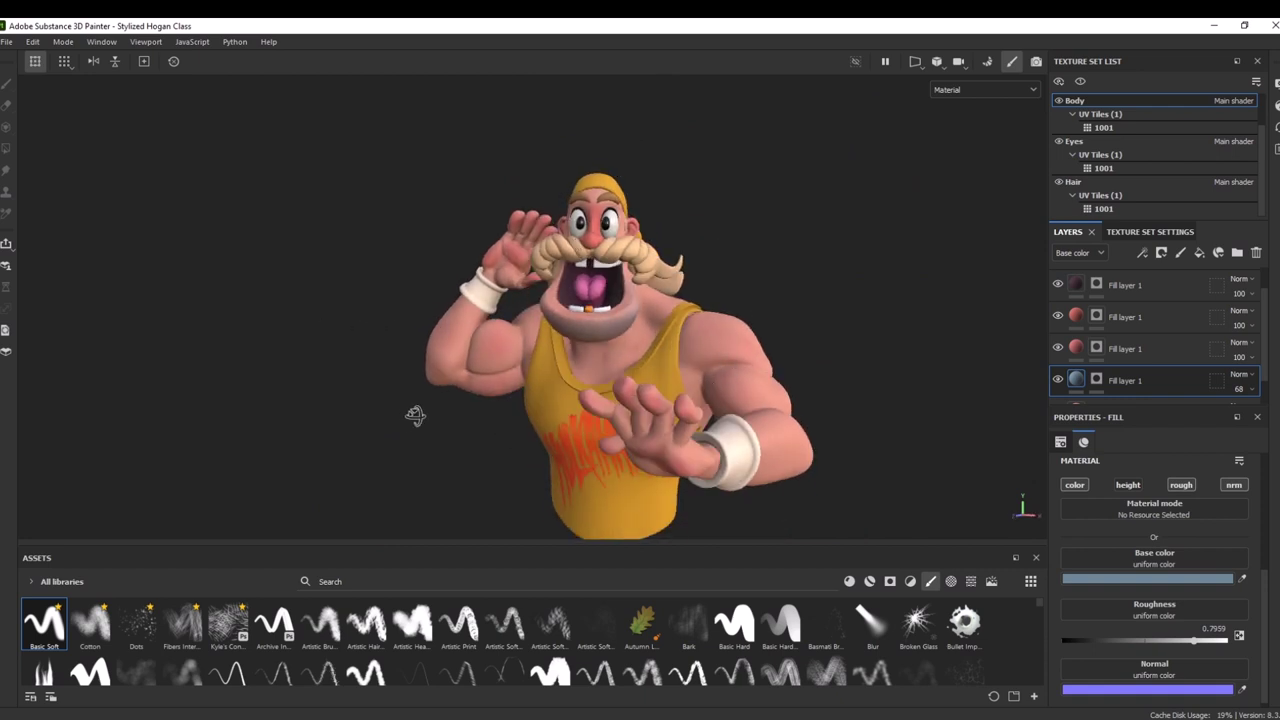
alt+drag(417, 417, 475, 410)
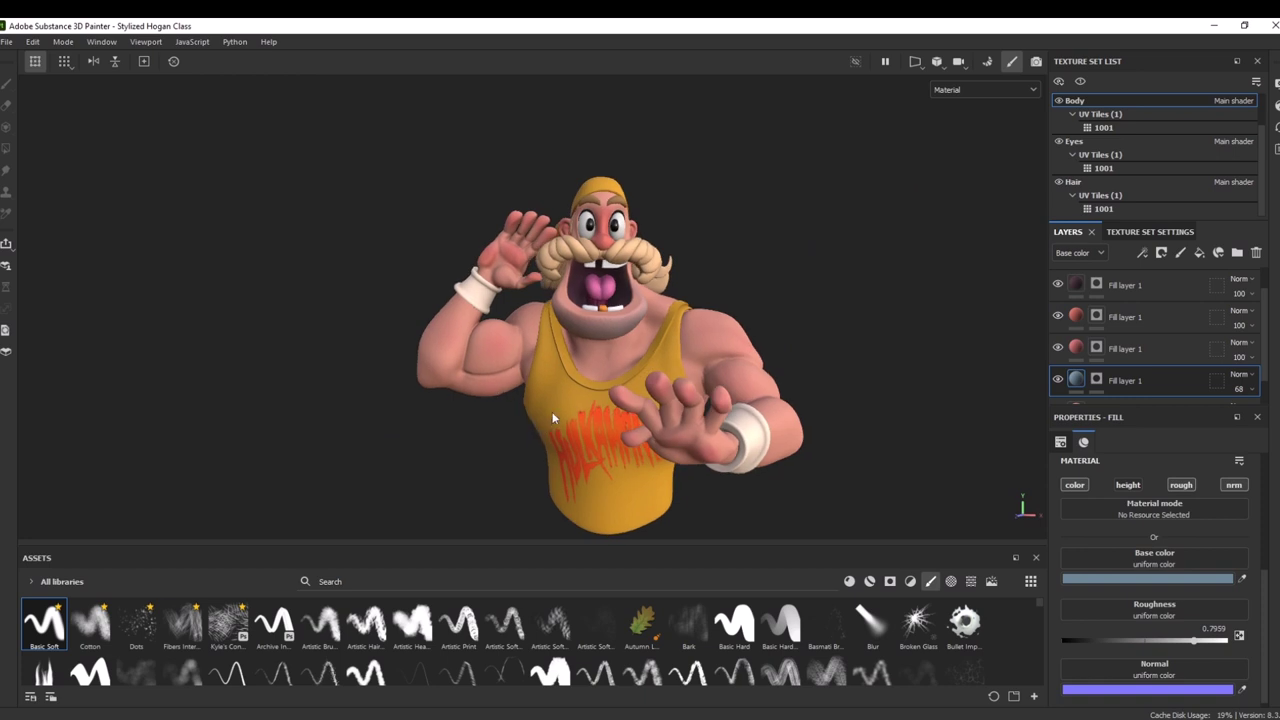
Search the material assets for "fab" and select the Apparel texture set
click(850, 581)
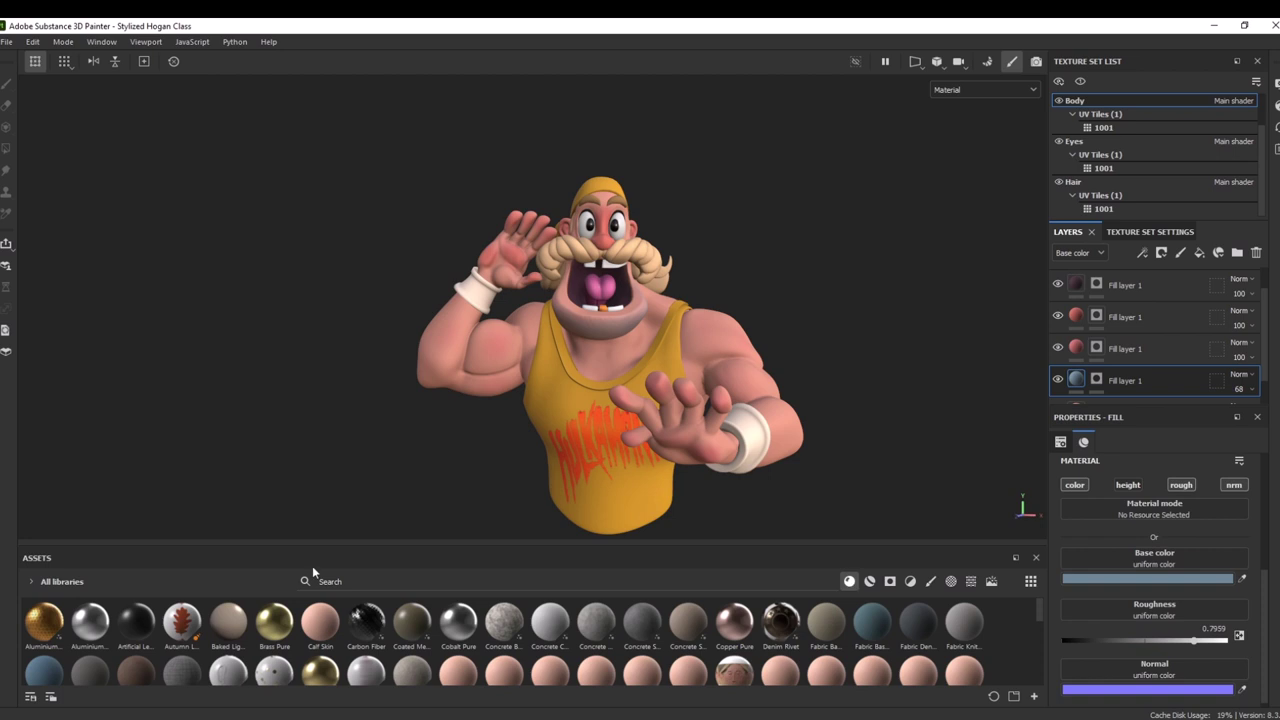
click(378, 584)
text(fab)
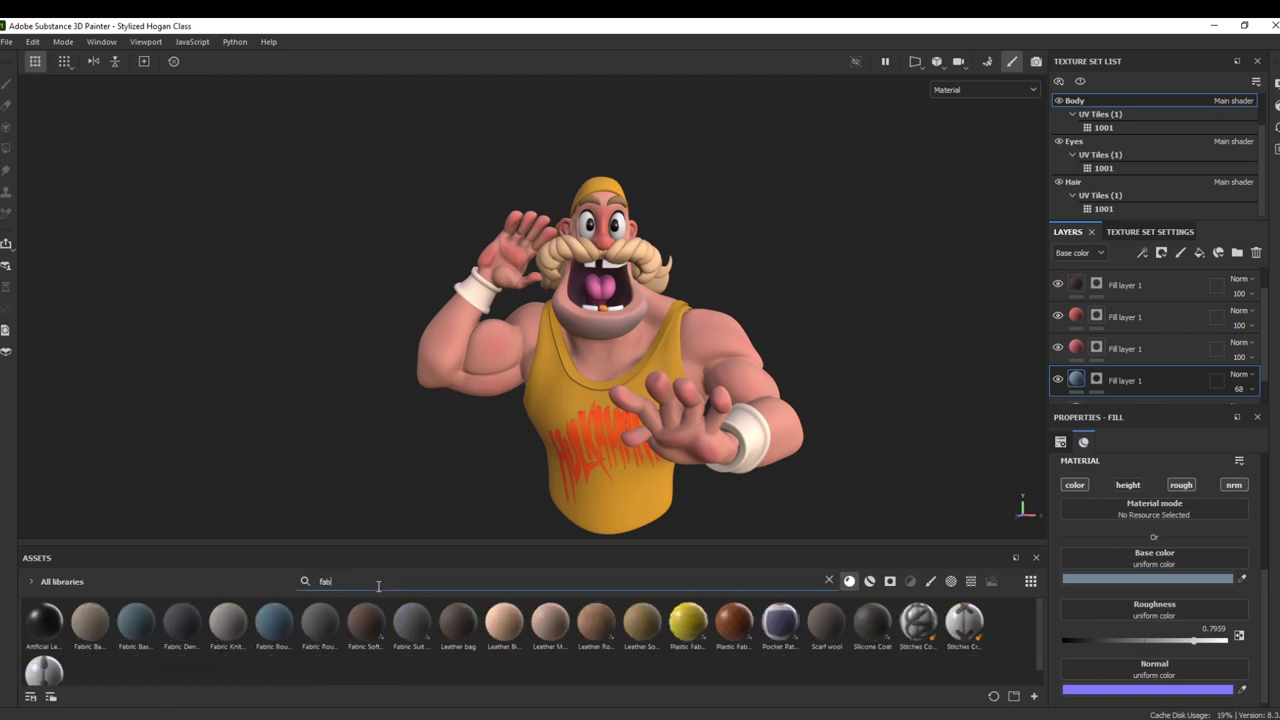
mouse_move(555, 626)
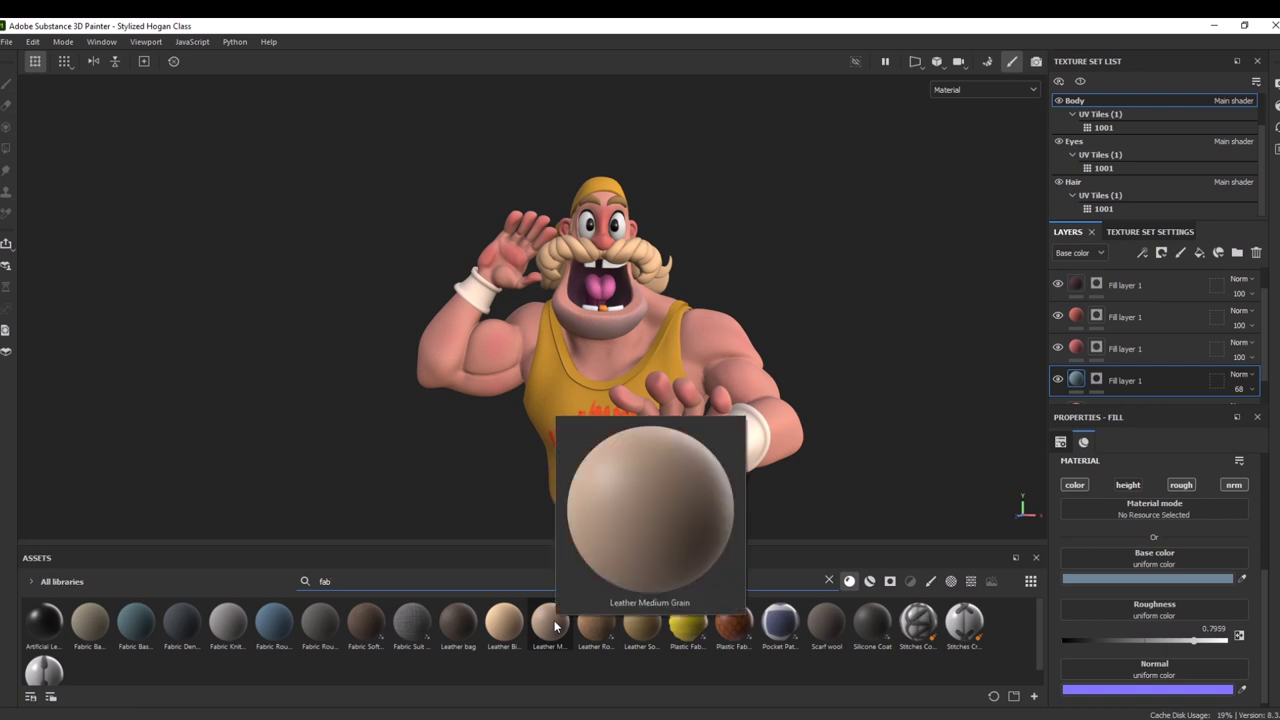
mouse_move(513, 628)
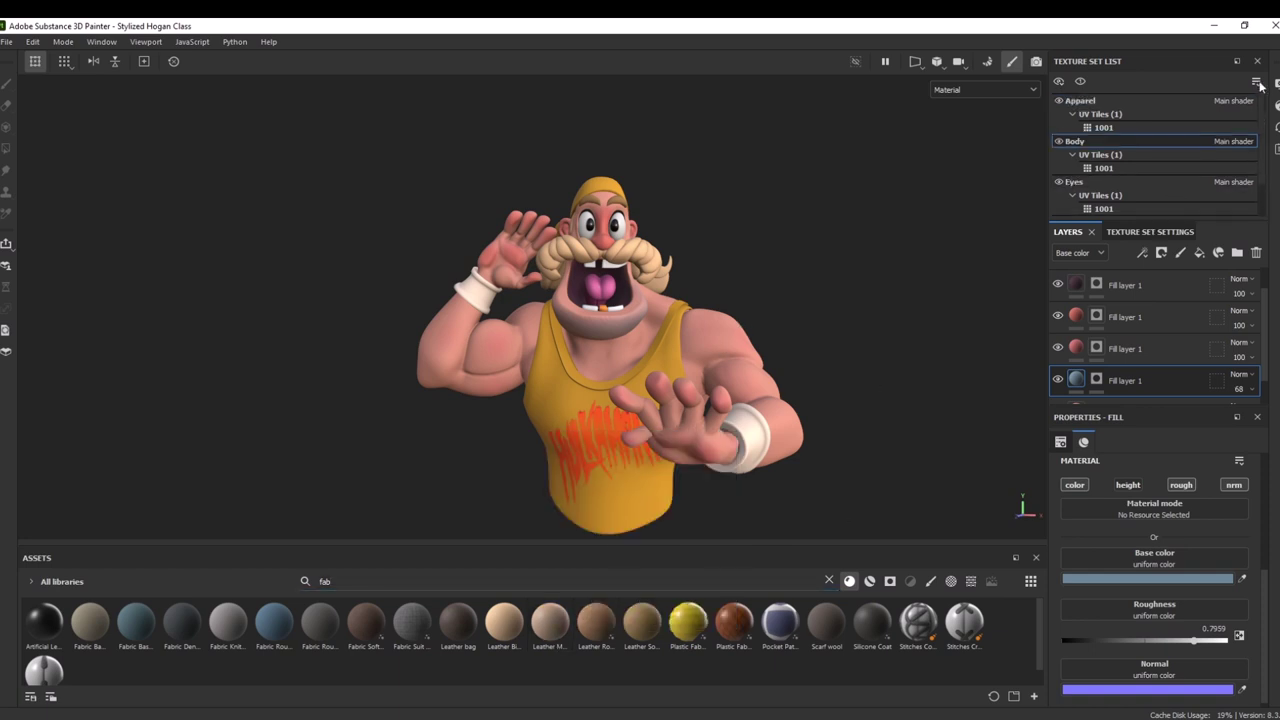
scroll(1260, 175, up, 1)
click(1085, 101)
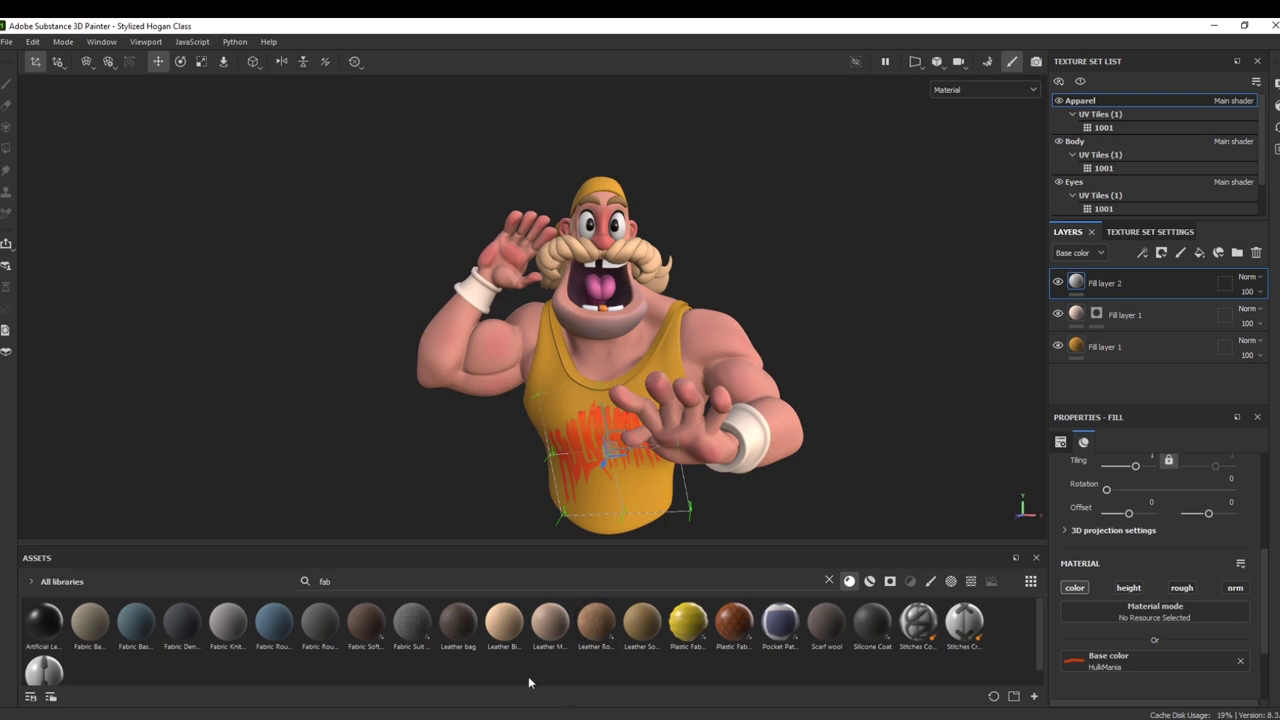
drag(550, 622, 558, 384)
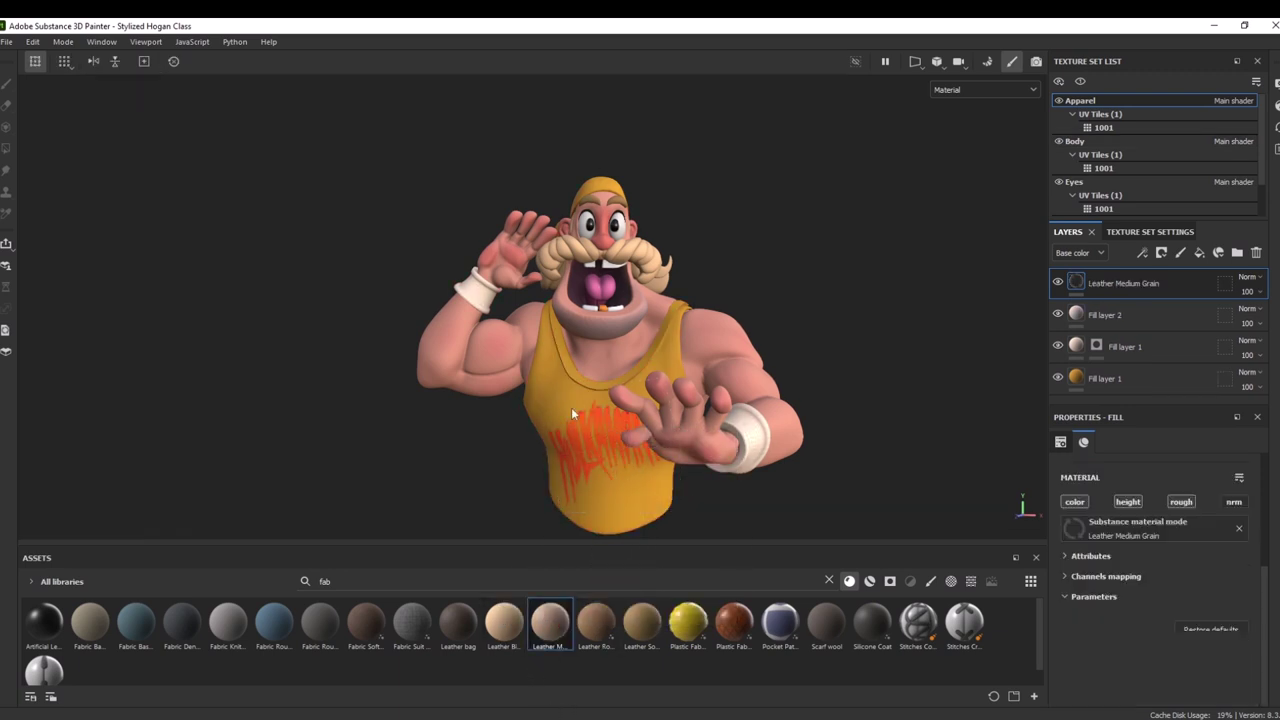
scroll(863, 360, up, 3)
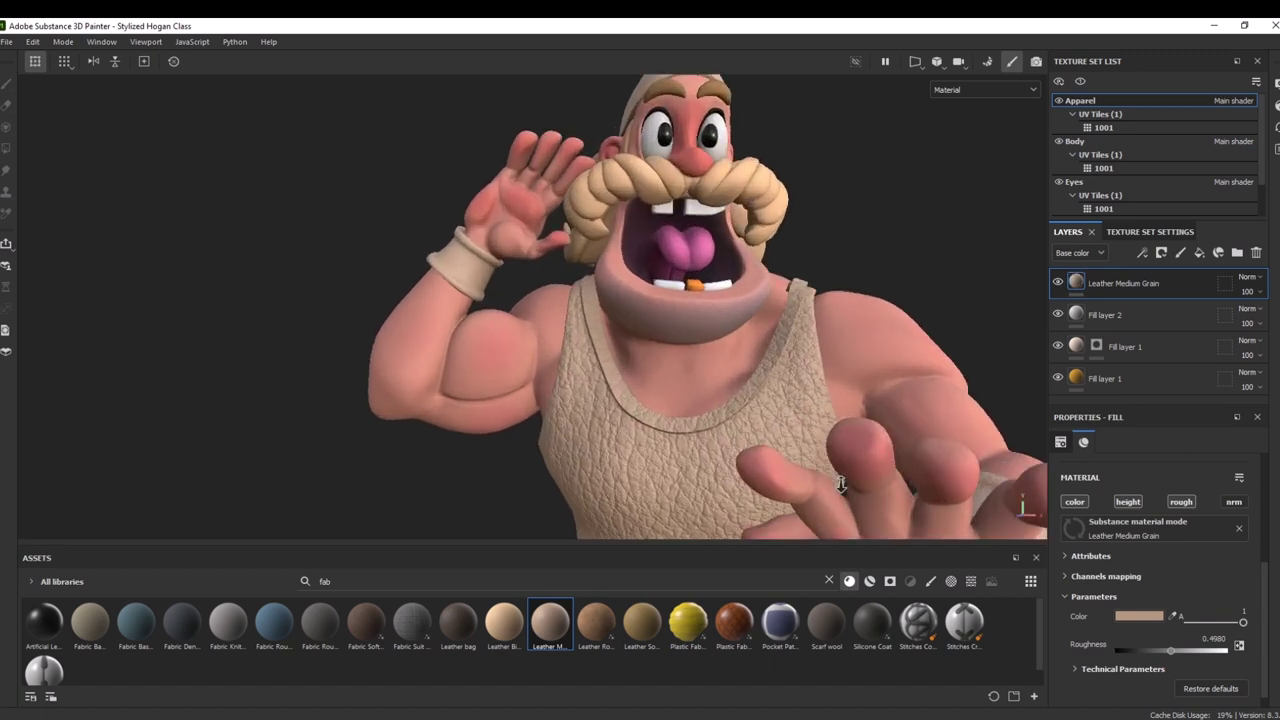
key(ctrl+z)
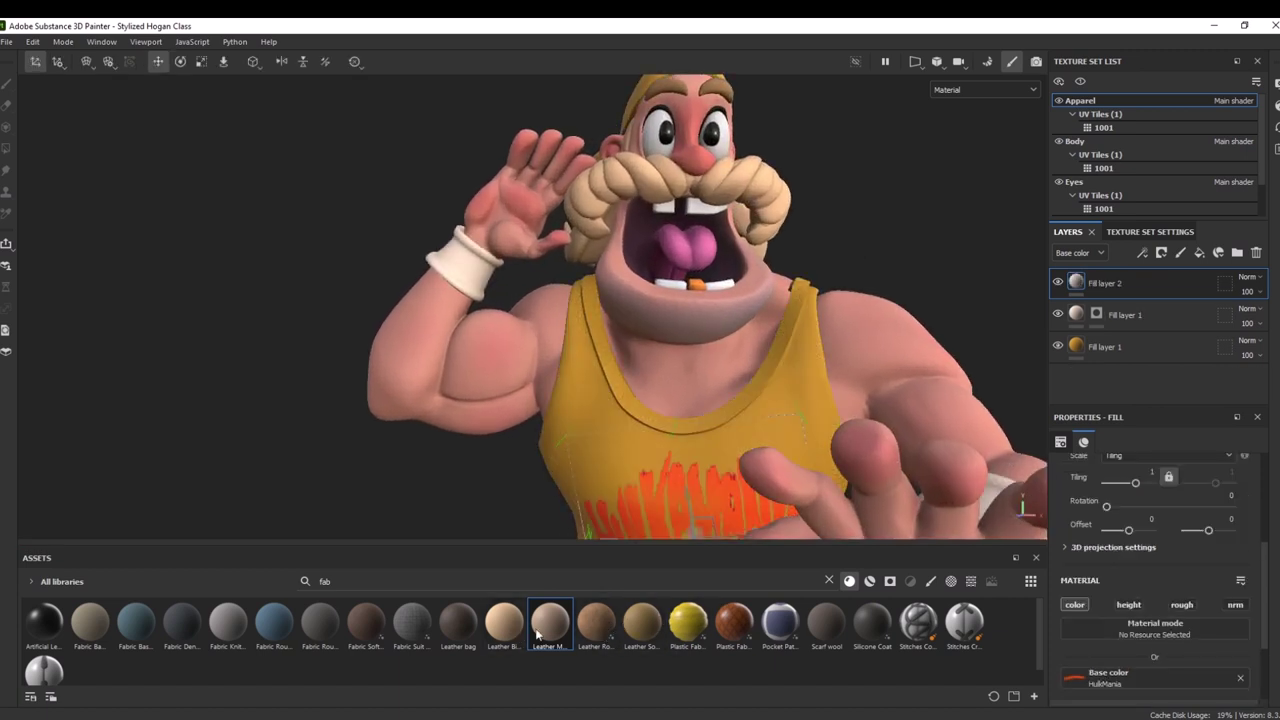
Apply the Leather Medium Grain material to the tank top as a new layer above the existing apparel layers
mouse_move(537, 634)
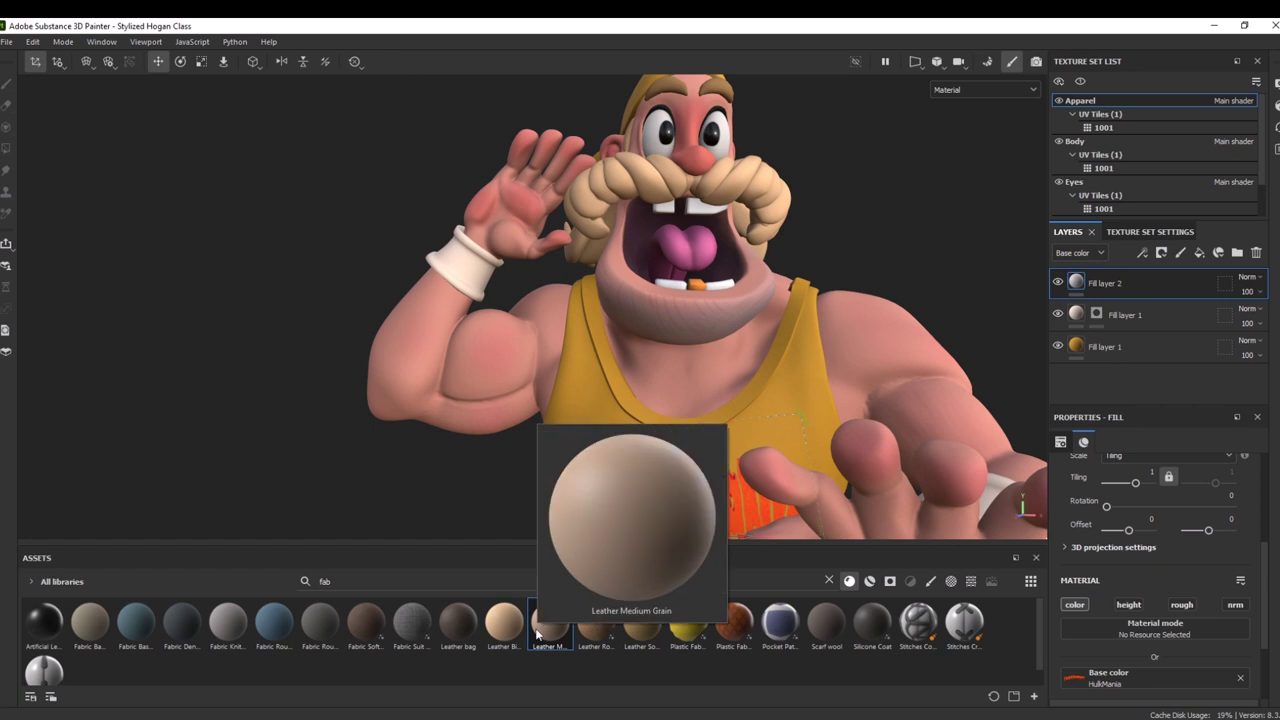
drag(537, 634, 600, 450)
key(f)
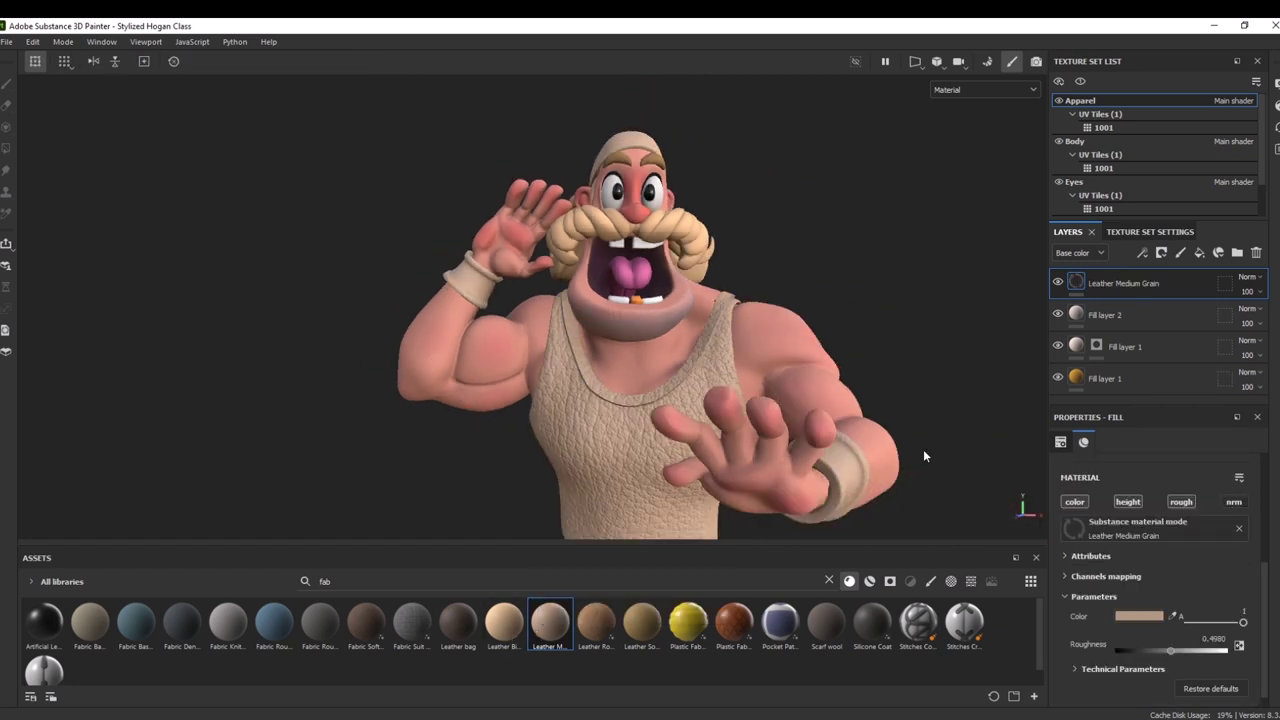
Set the Leather Medium Grain layer's tiling to 9.26 and check the finer grain on the tank top
scroll(1147, 549, up, 3)
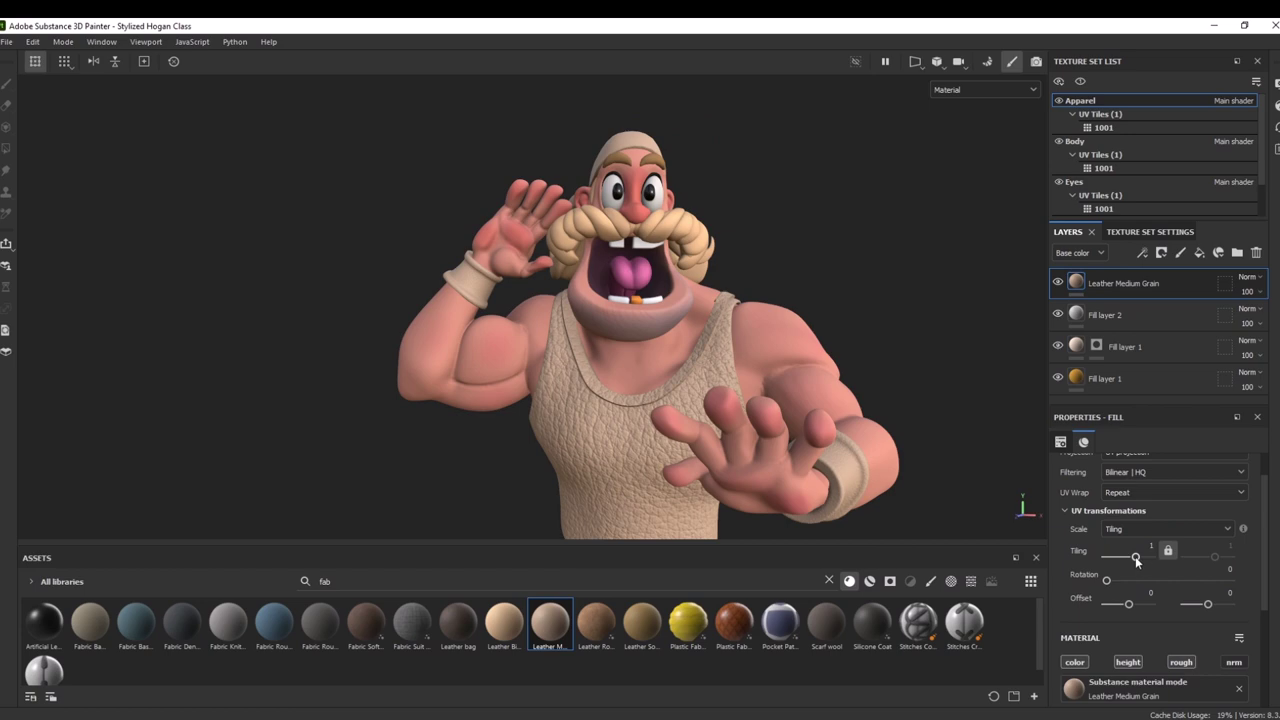
drag(1135, 556, 1143, 561)
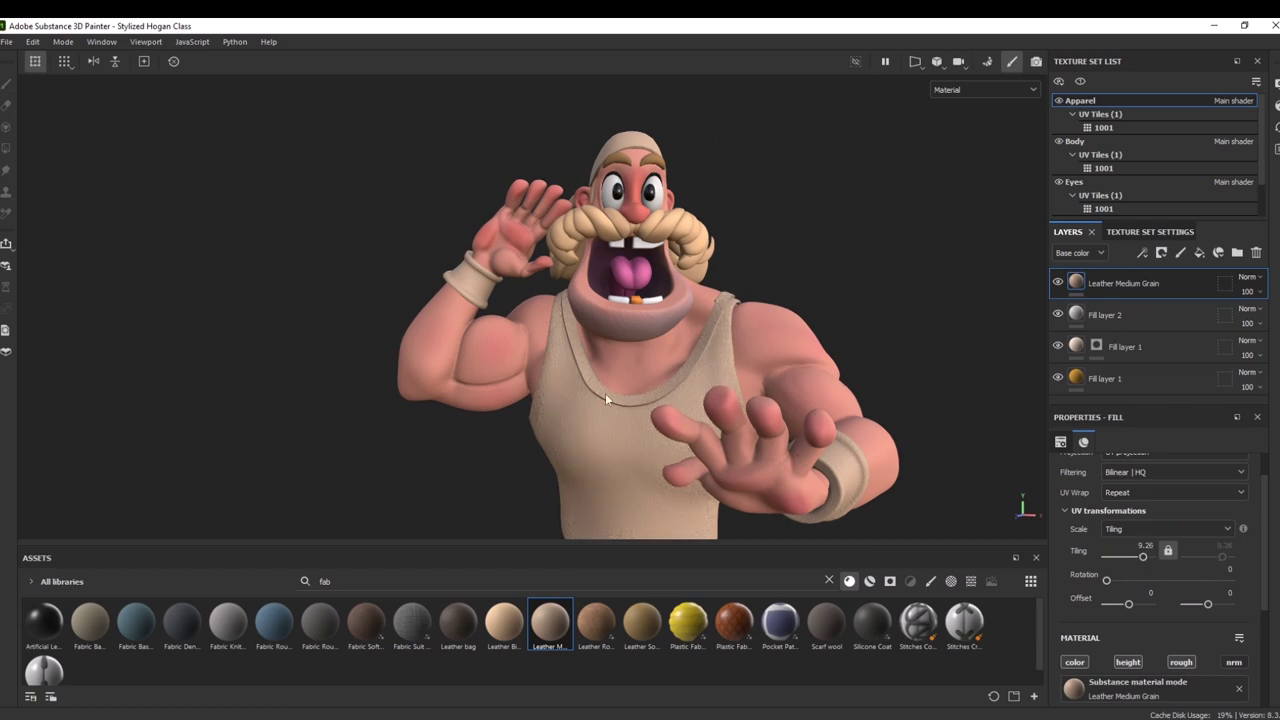
alt+right_drag(470, 410, 466, 509)
alt+middle_drag(447, 258, 446, 244)
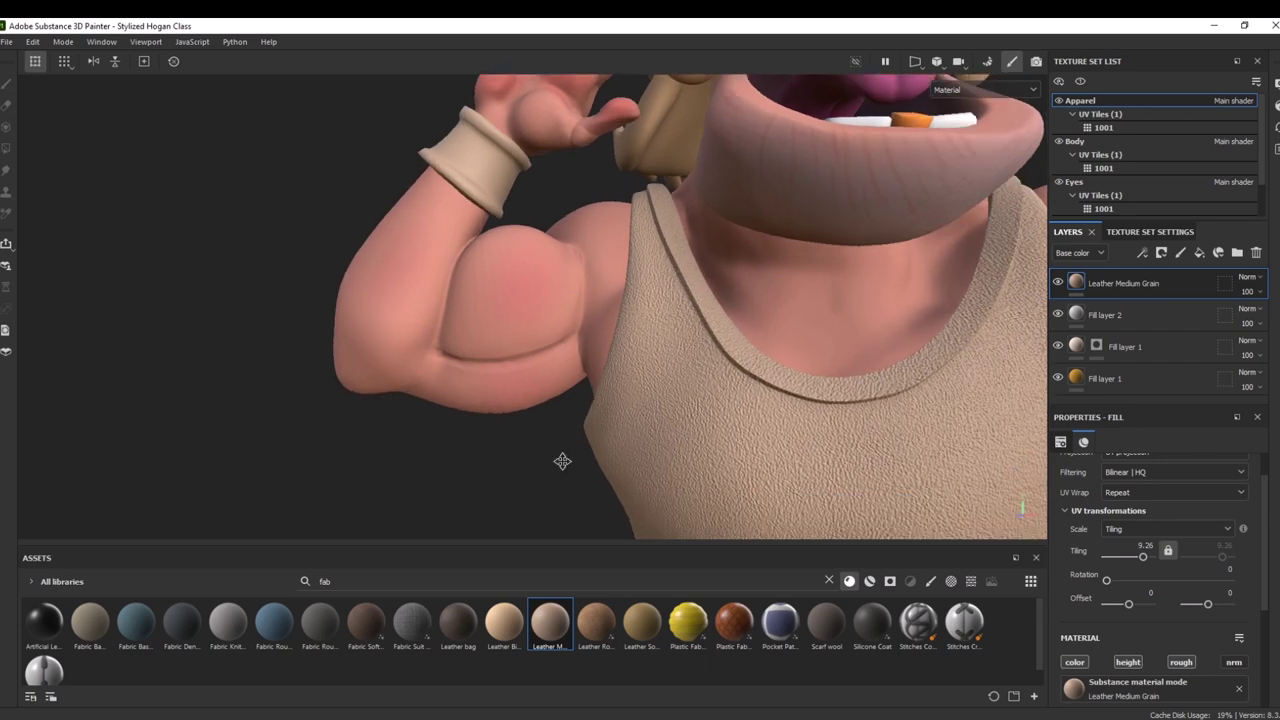
alt+right_drag(578, 488, 467, 376)
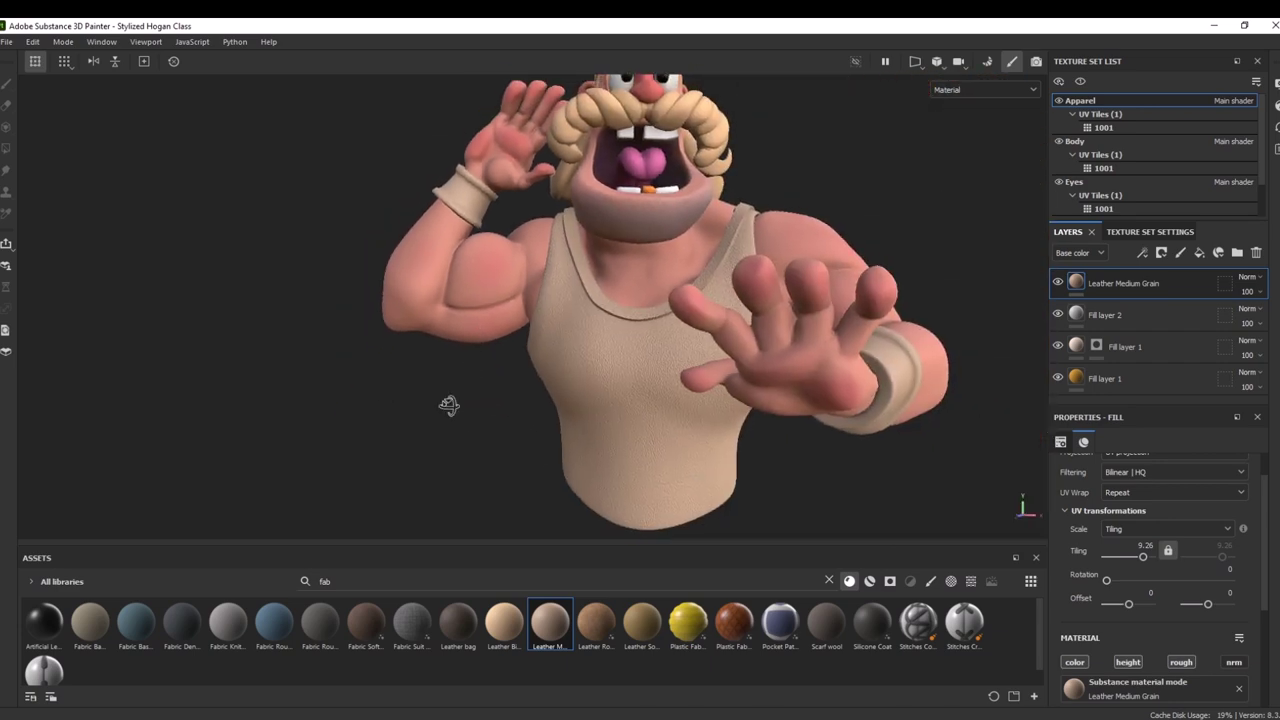
alt+drag(448, 405, 417, 383)
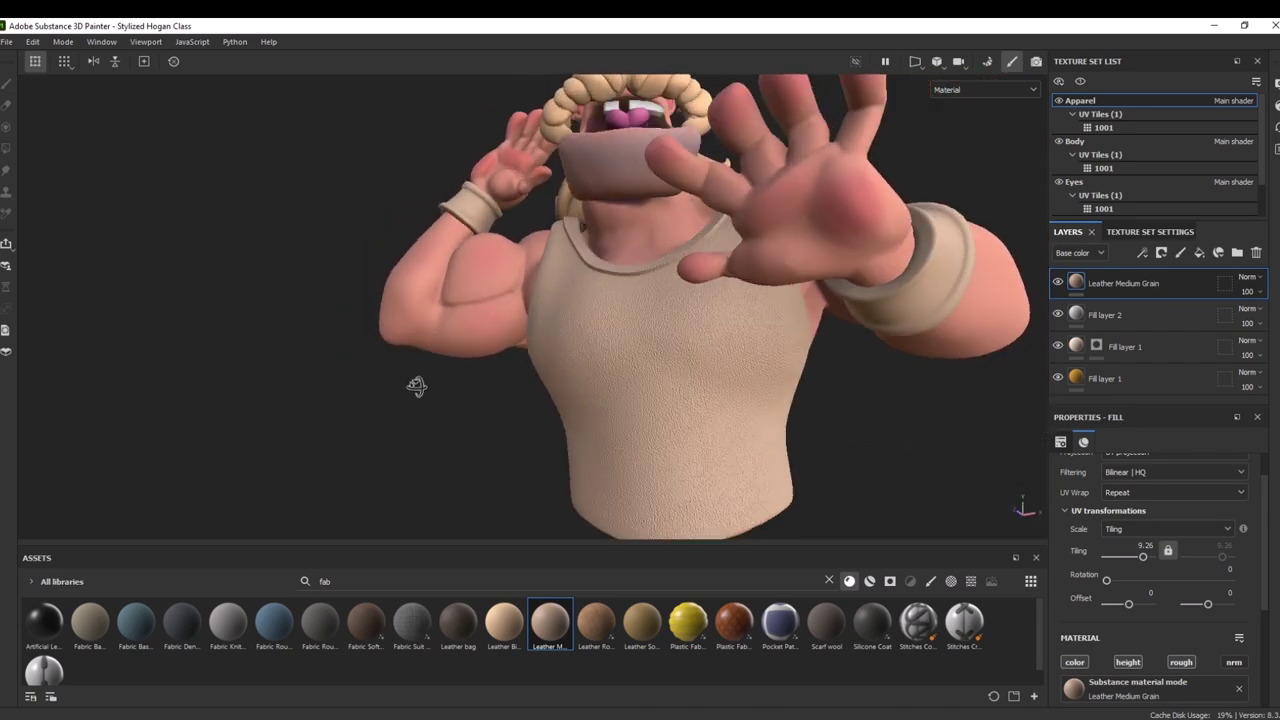
Set the leather material's color to DC9A2B by sampling the tank top's yellow with the leather layer hidden, and show the layer again
click(1058, 283)
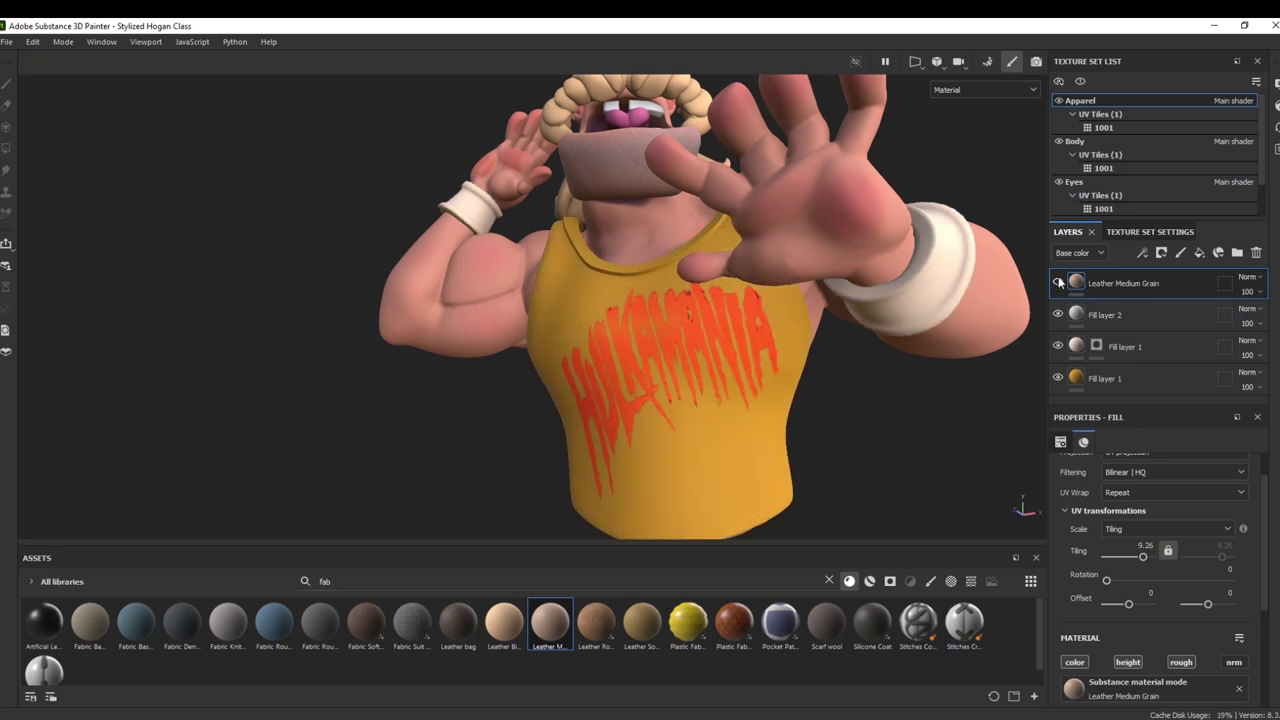
click(1086, 384)
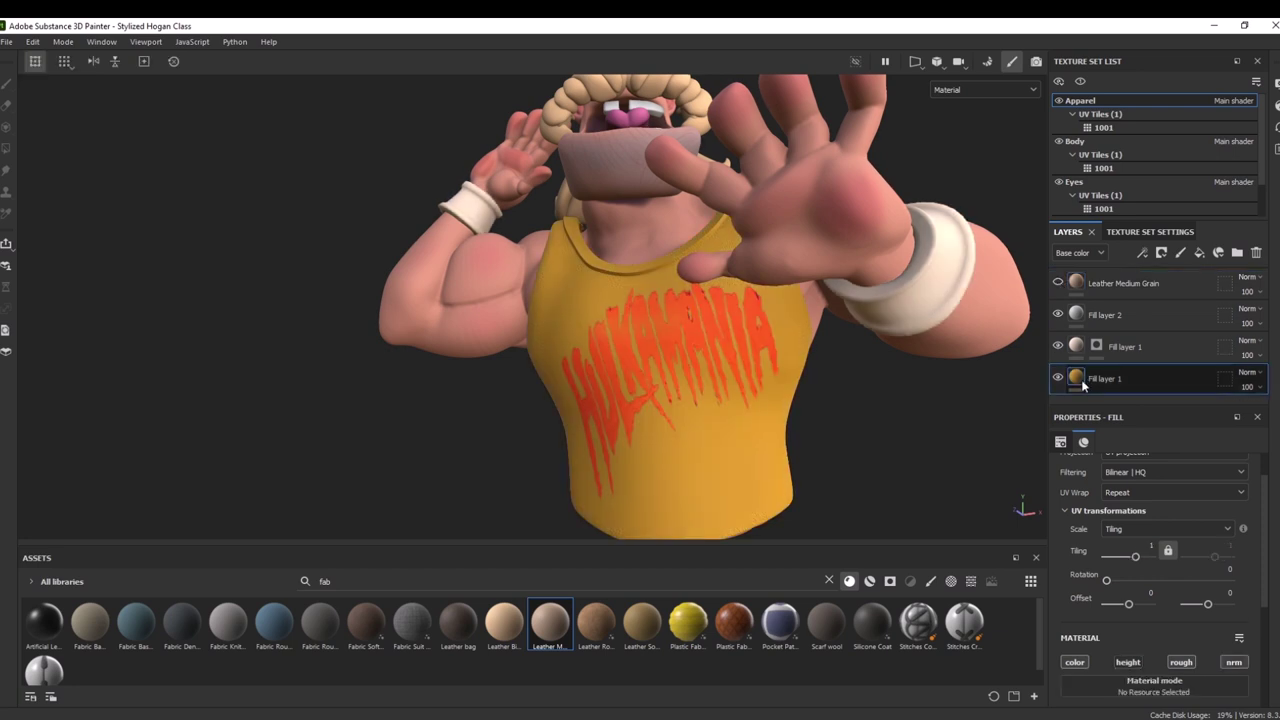
scroll(1272, 533, down, 1)
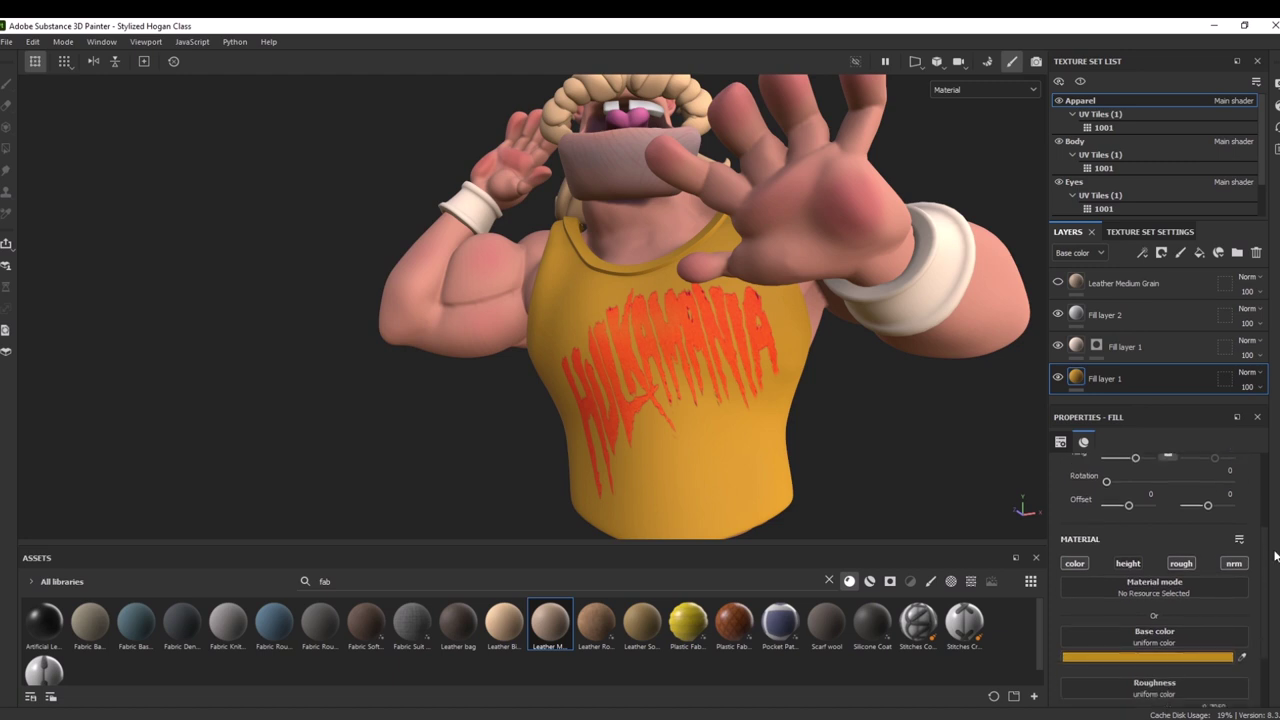
click(1075, 283)
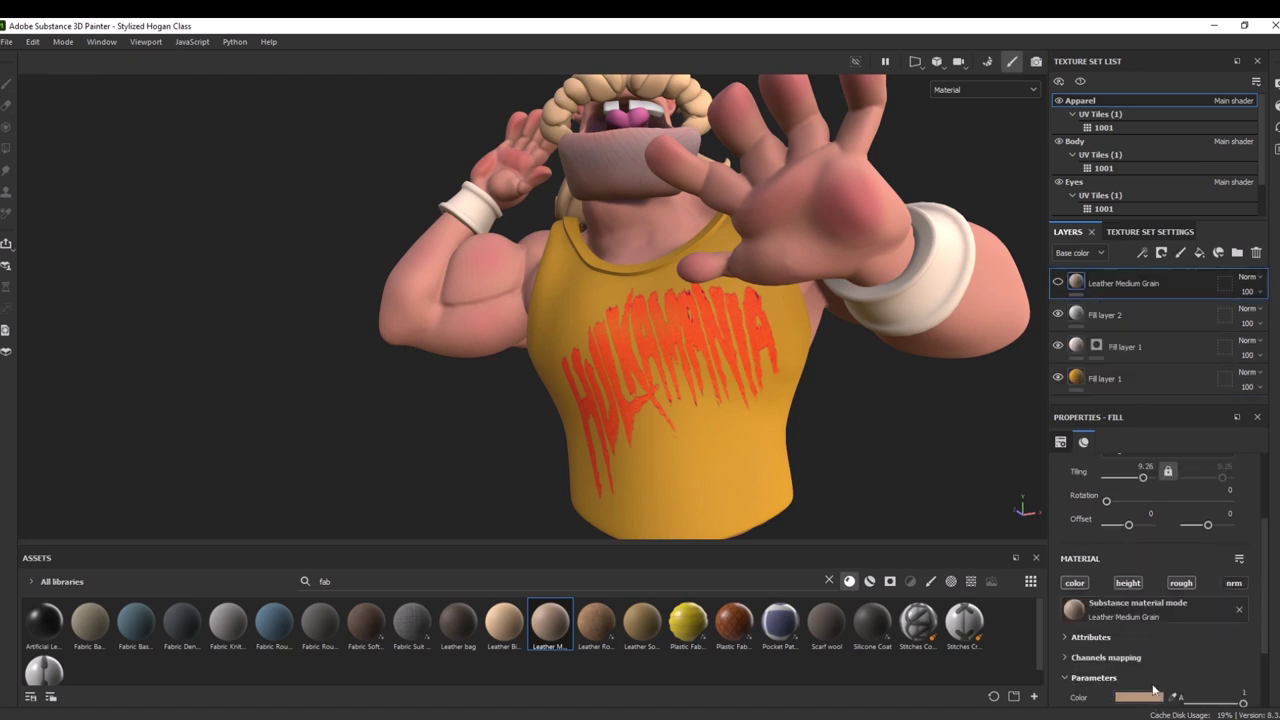
scroll(1158, 688, down, 1)
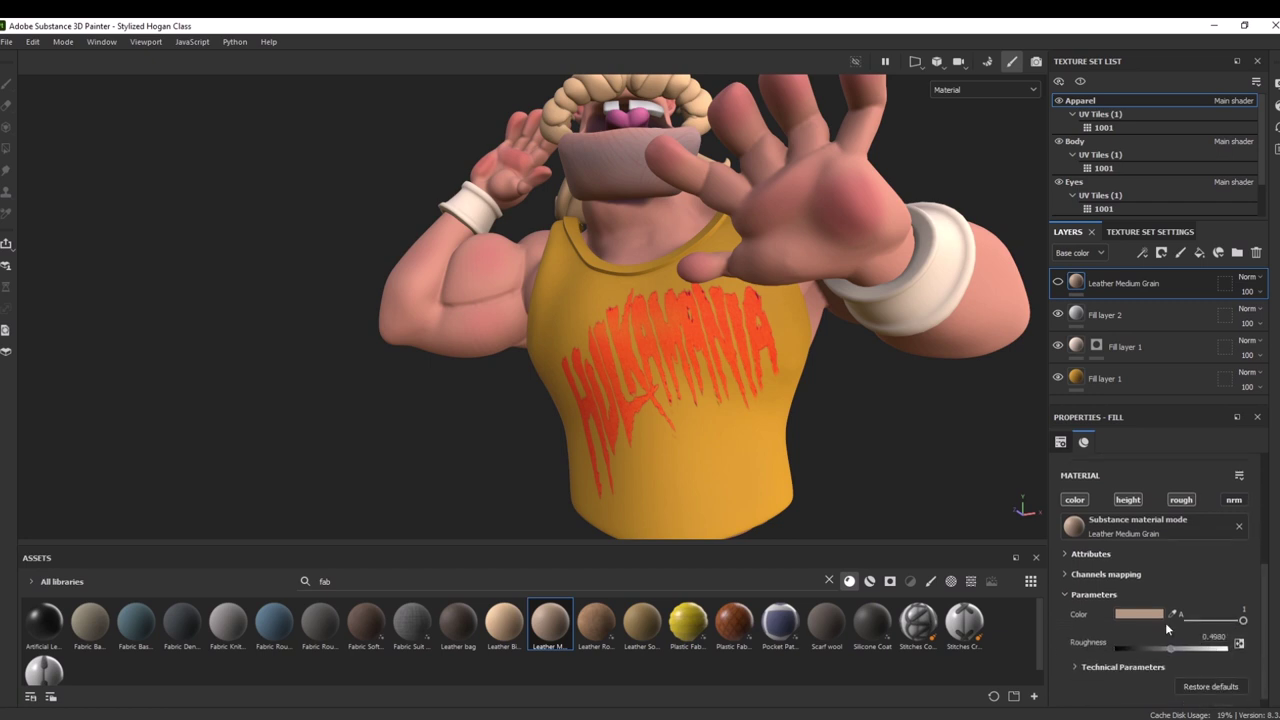
click(1139, 614)
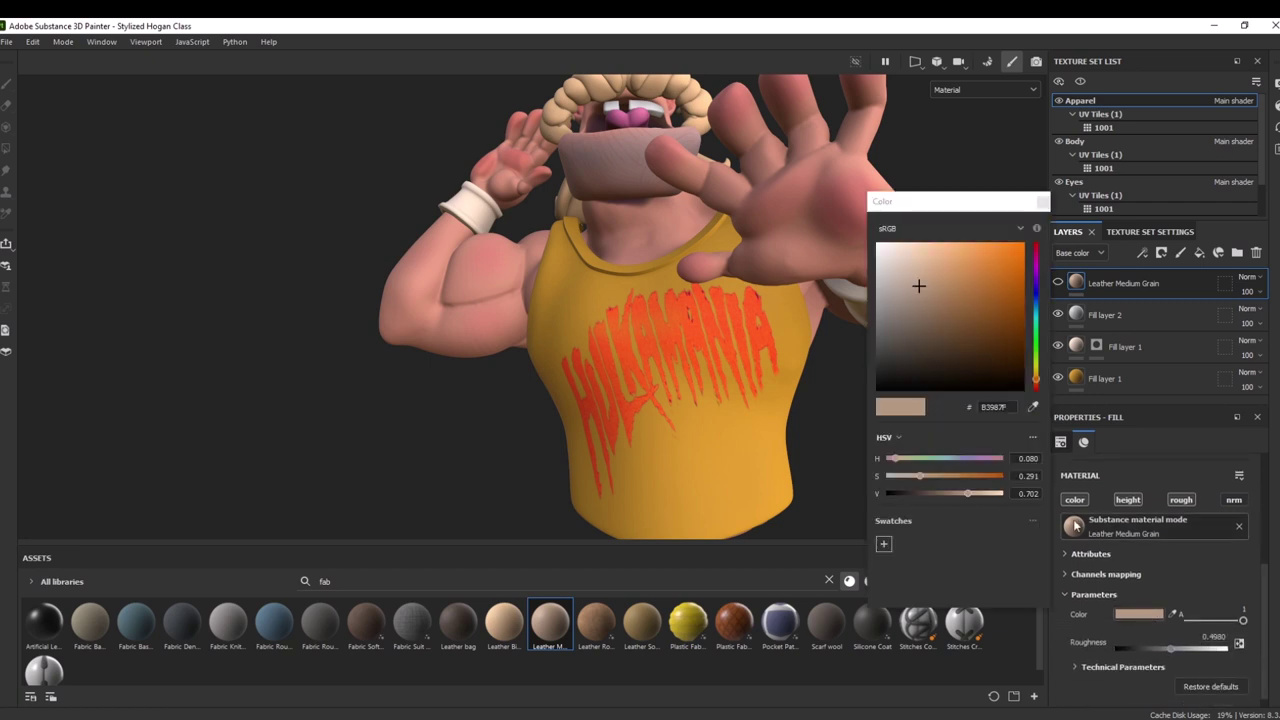
click(1033, 407)
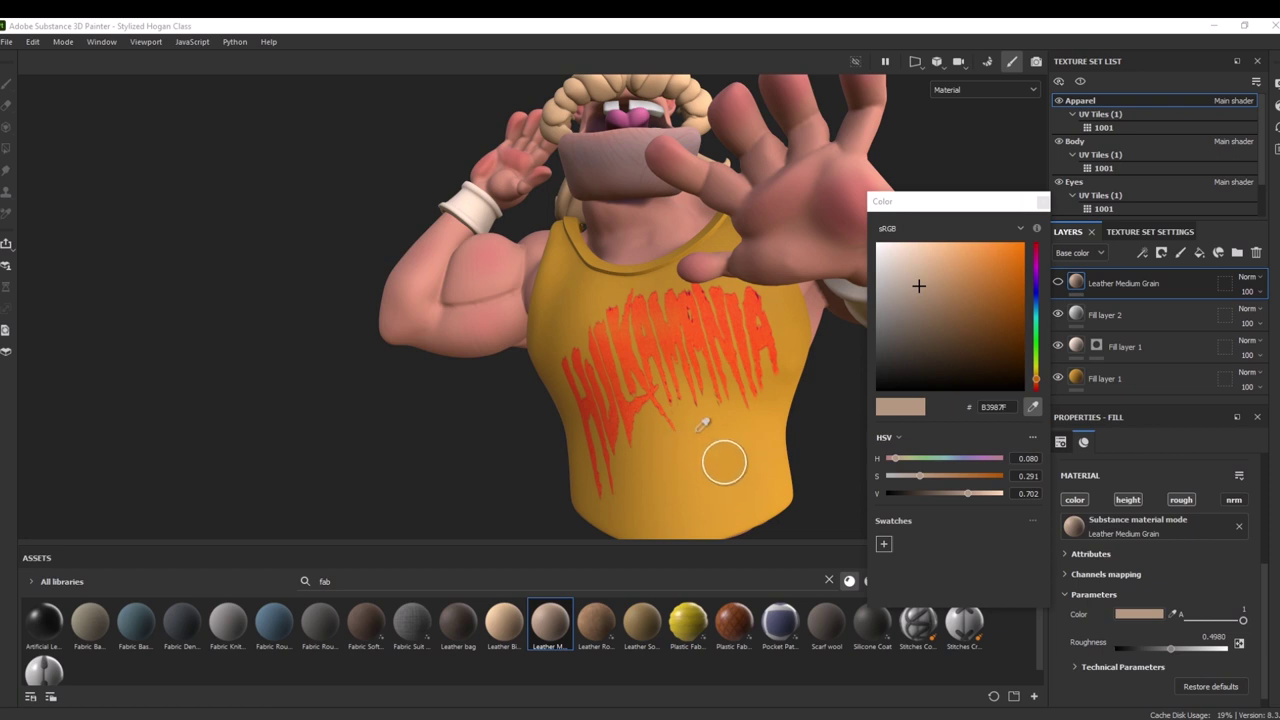
click(695, 437)
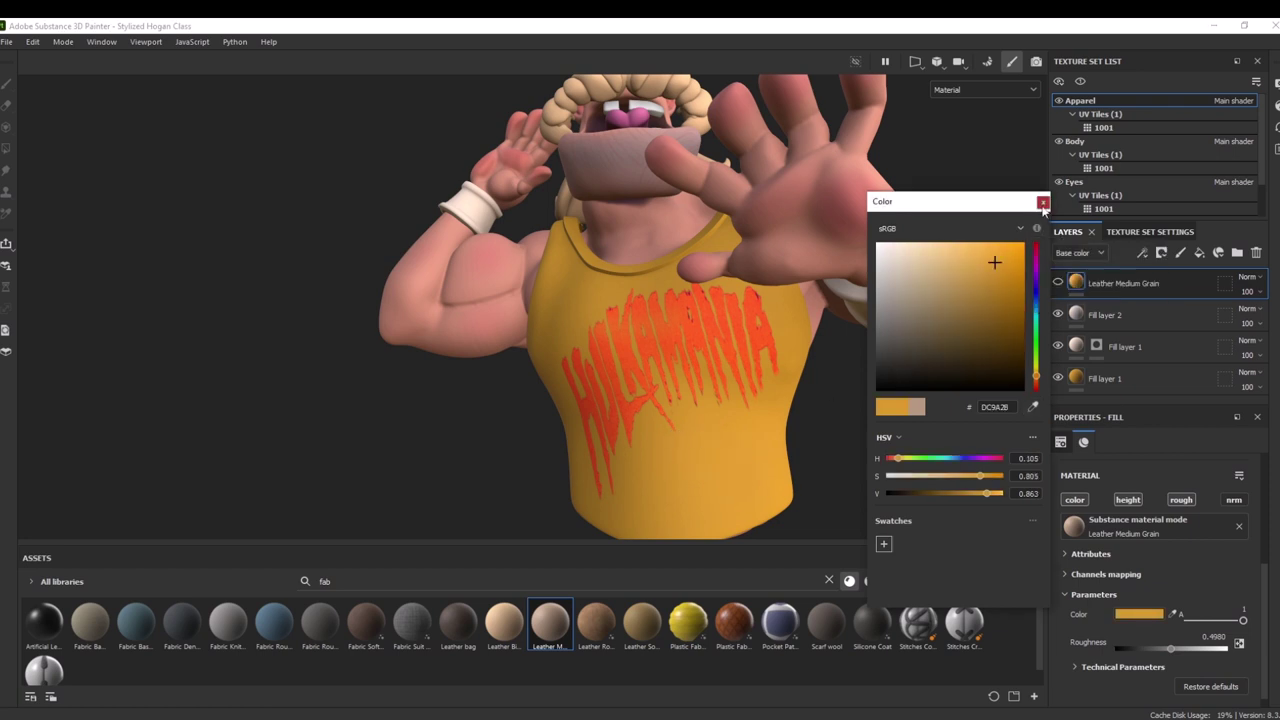
click(1043, 201)
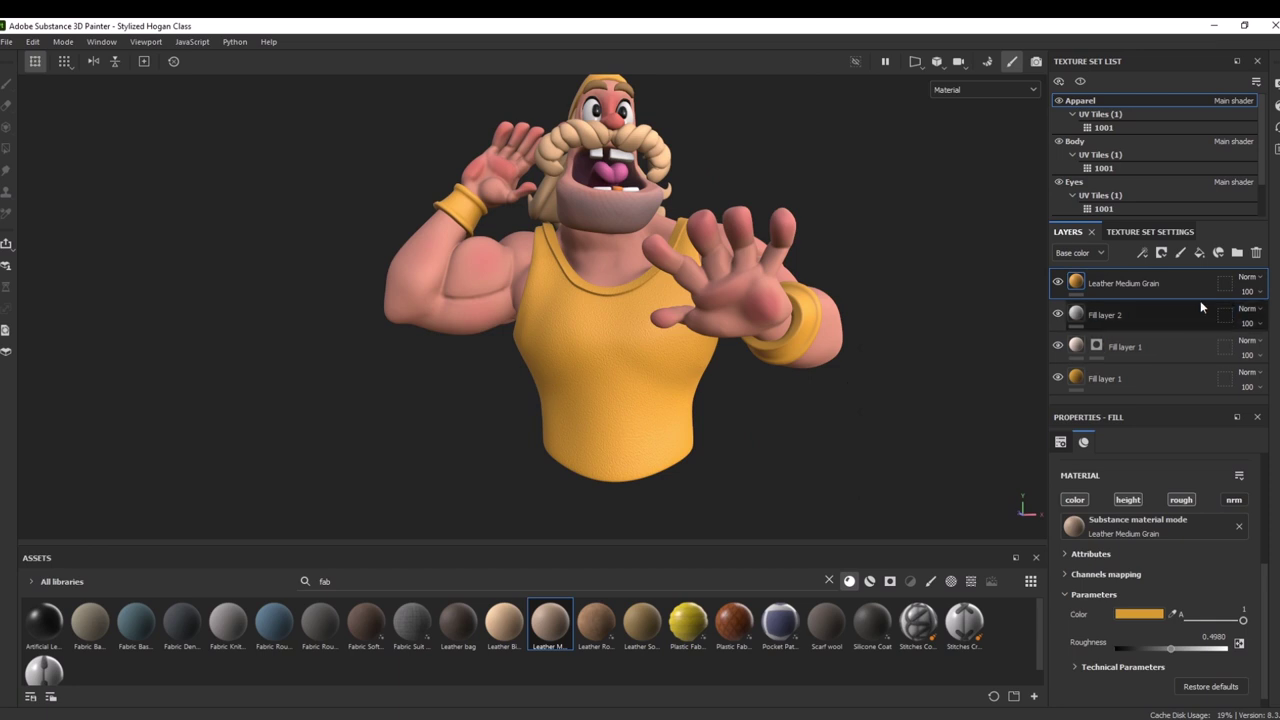
Move the Leather Medium Grain layer directly below the HulkMania logo layer, Fill layer 2
drag(1160, 298, 1142, 324)
alt+drag(935, 398, 810, 401)
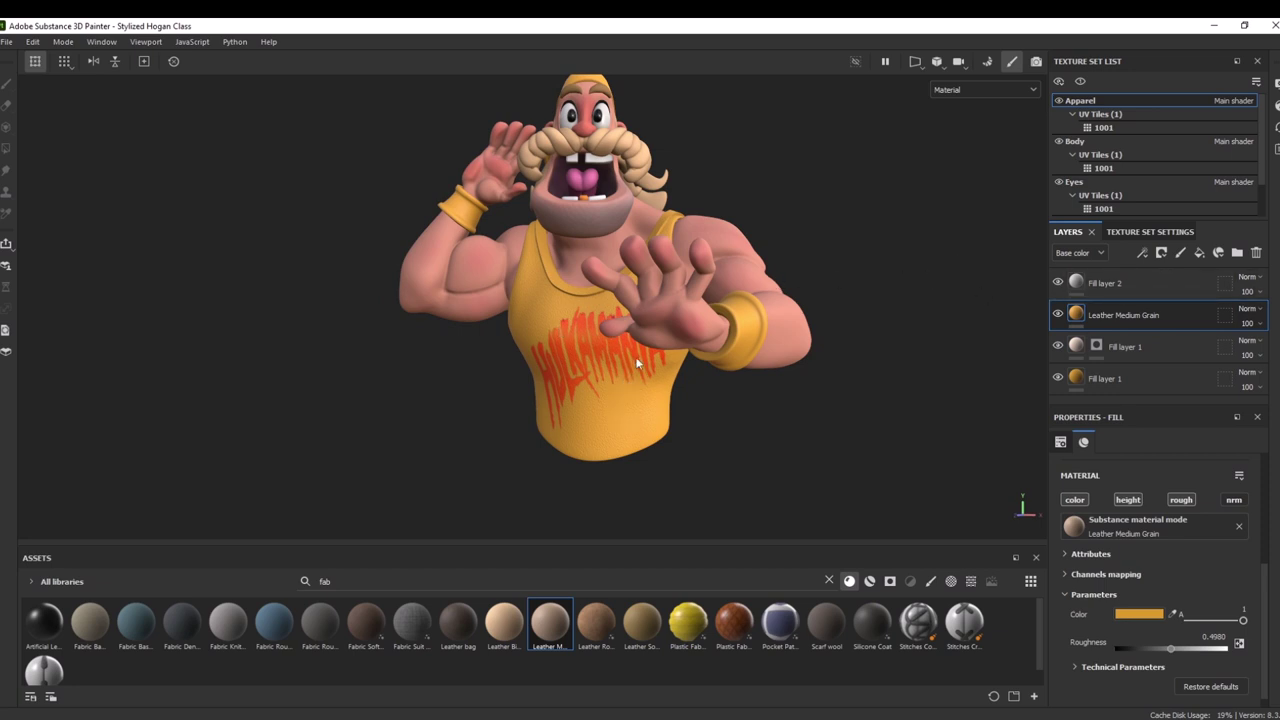
alt+right_drag(689, 140, 691, 235)
alt+drag(650, 455, 588, 206)
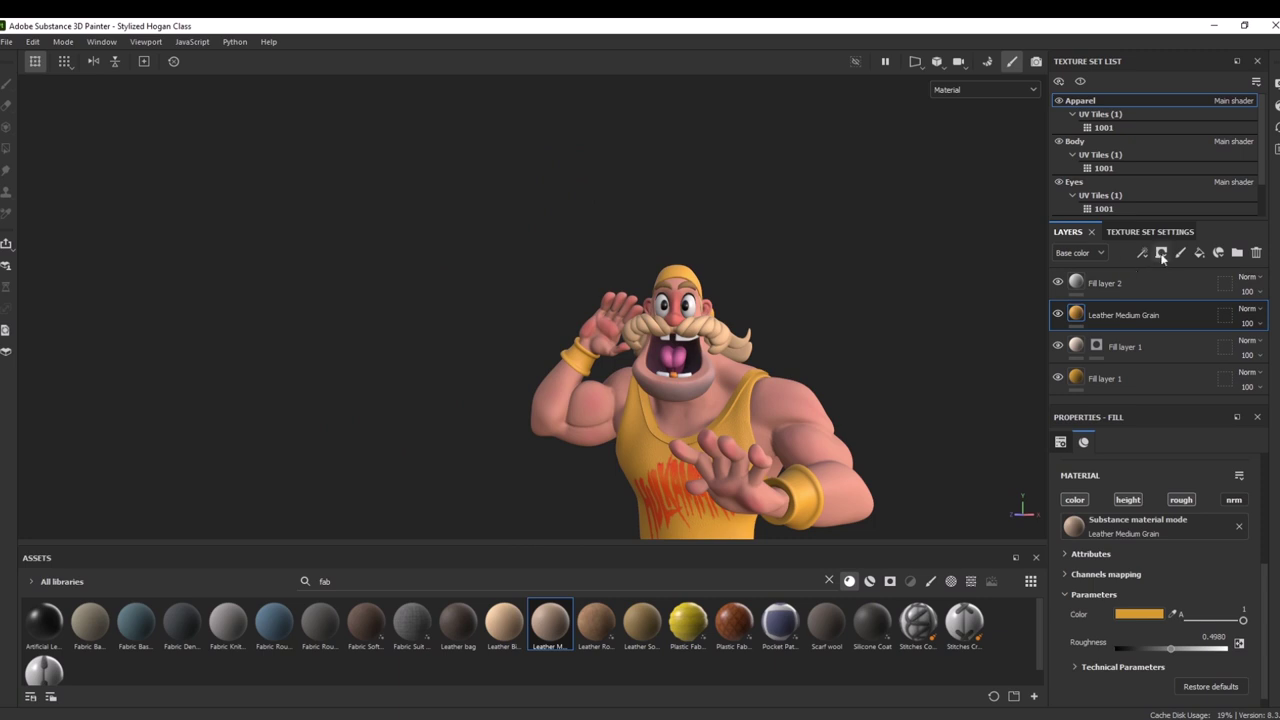
Add a black mask to the Leather Medium Grain layer and reveal it only on the tank top using polygon fill
click(1161, 254)
click(1183, 291)
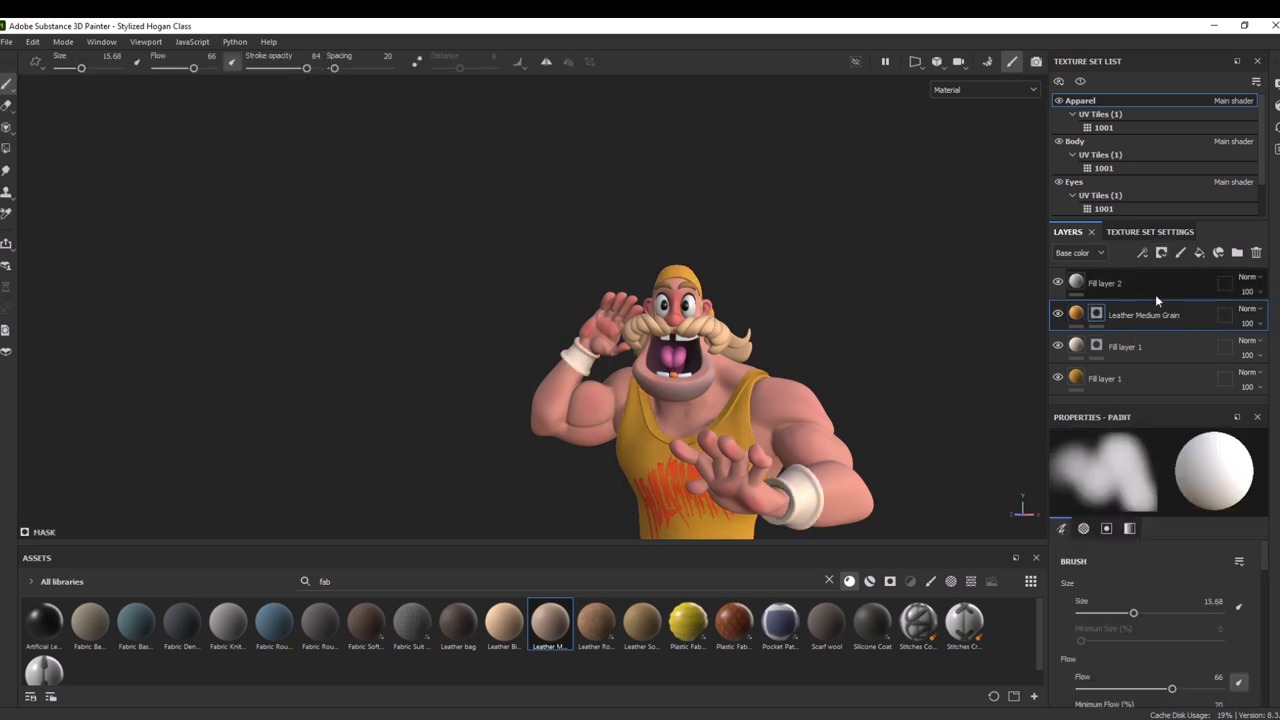
key(4)
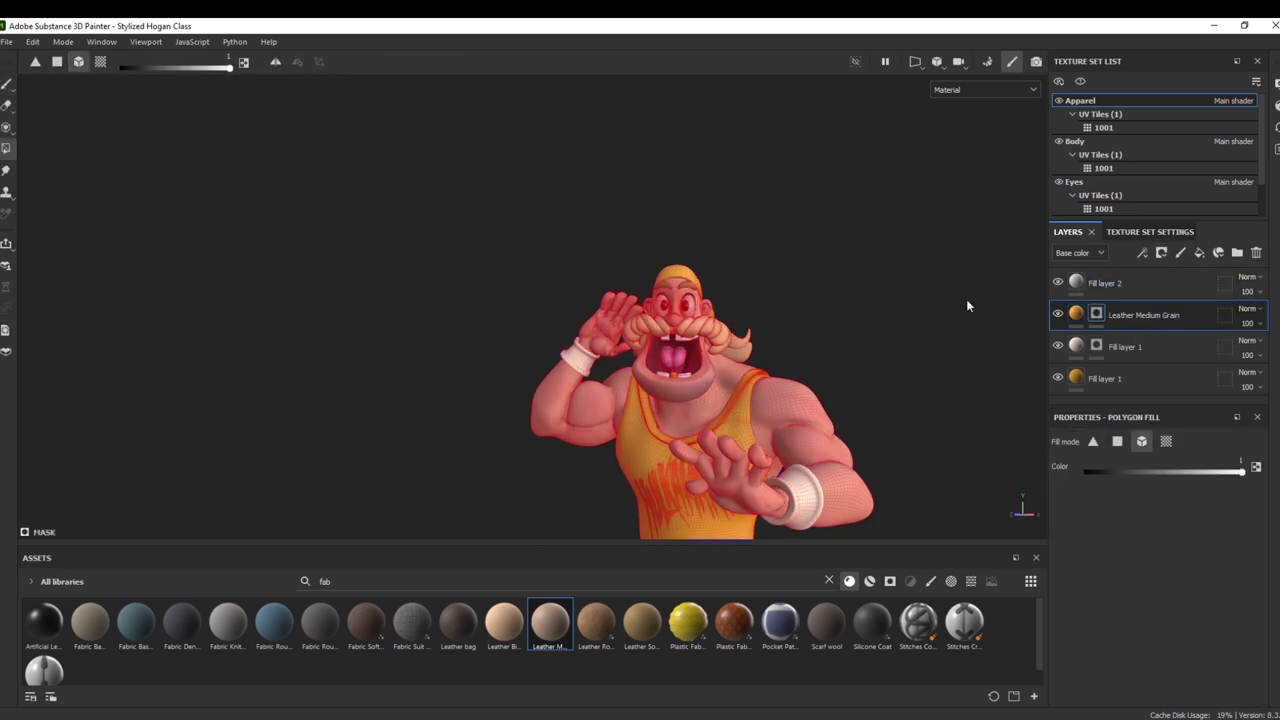
key(1)
mouse_move(943, 343)
alt+right_down()
mouse_move(786, 360)
mouse_move(814, 246)
alt+right_up()
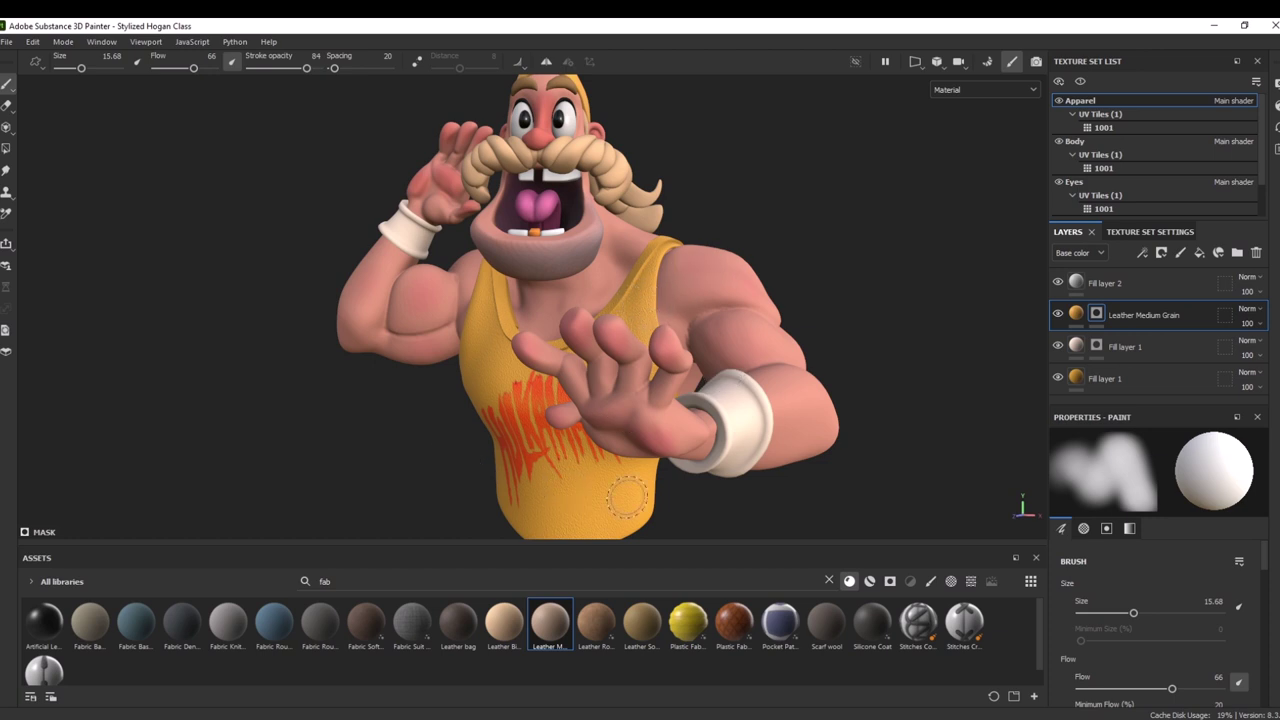
Place a copy of the yellow base fill above all apparel layers and set its base color to dark brown 4D4129
click(1144, 382)
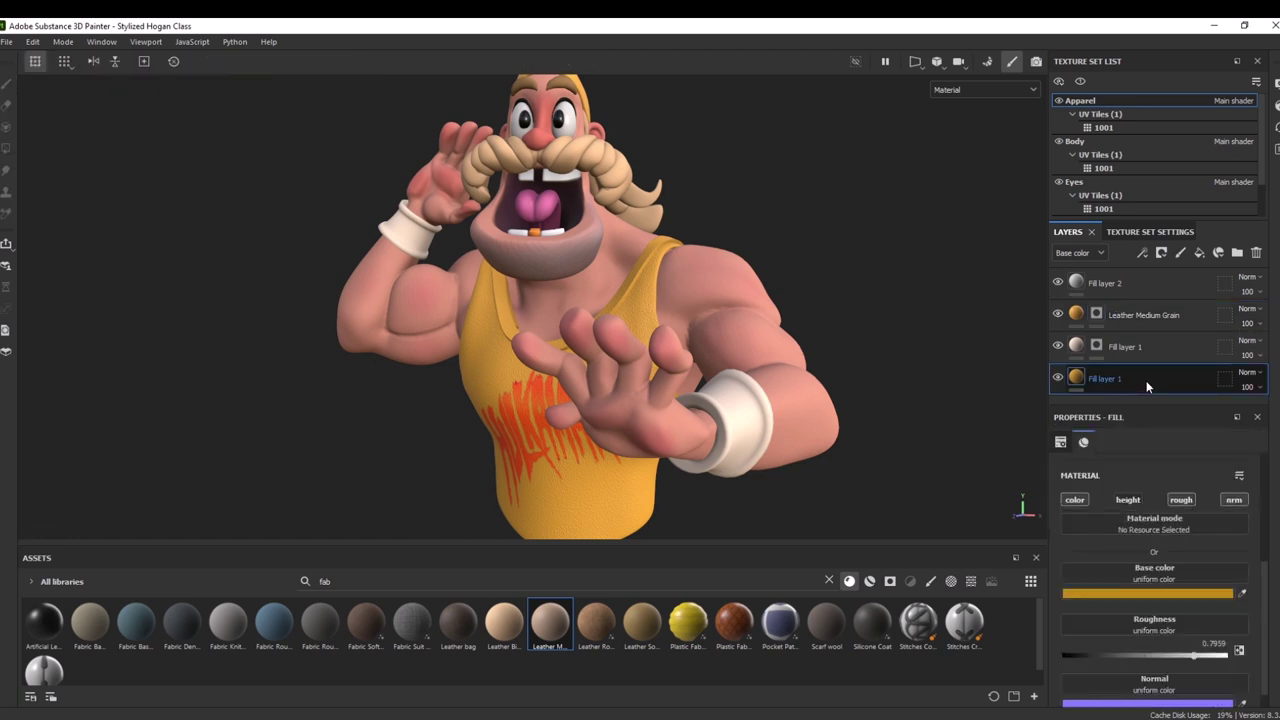
drag(1146, 380, 1144, 284)
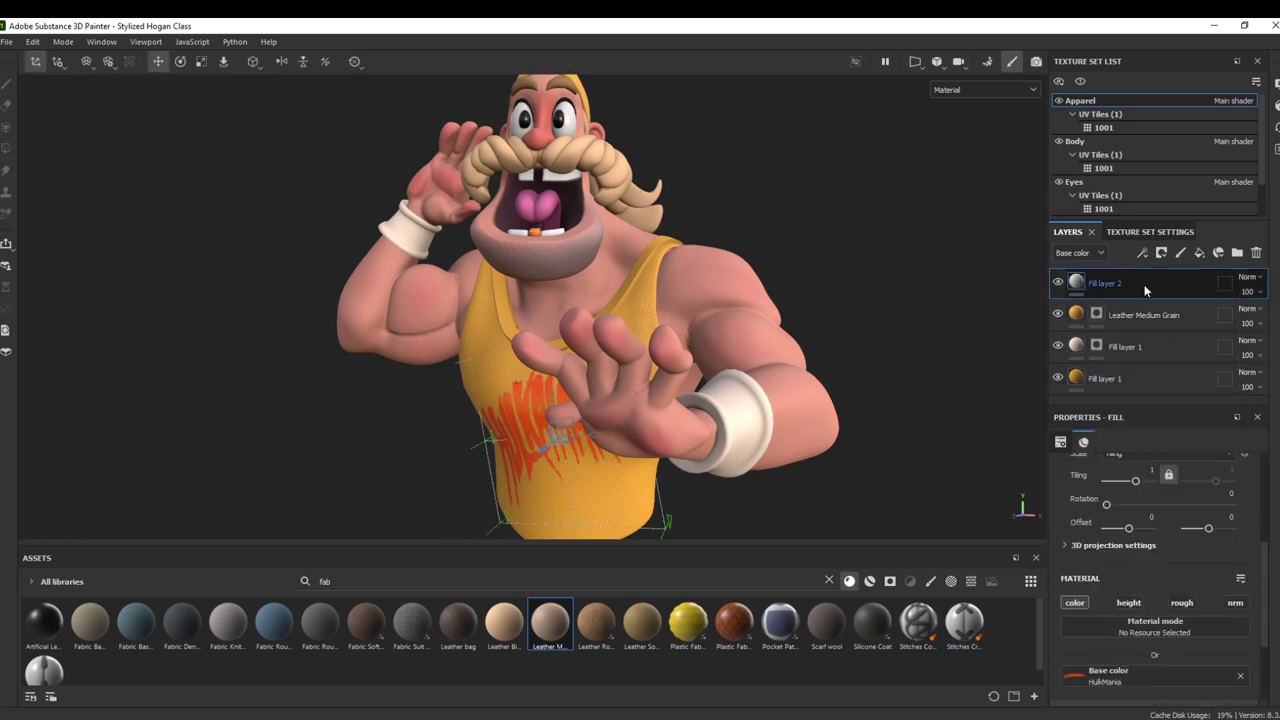
click(1211, 593)
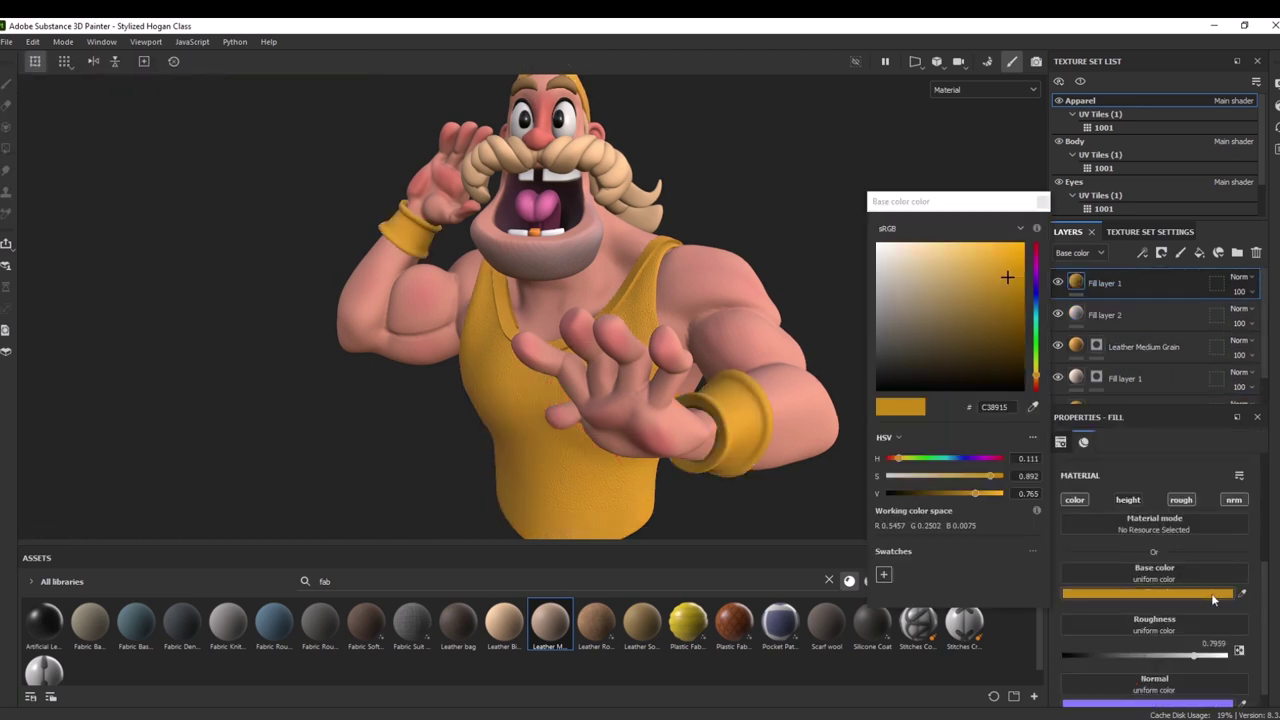
mouse_move(970, 494)
mouse_down()
mouse_move(925, 494)
mouse_move(957, 477)
mouse_up()
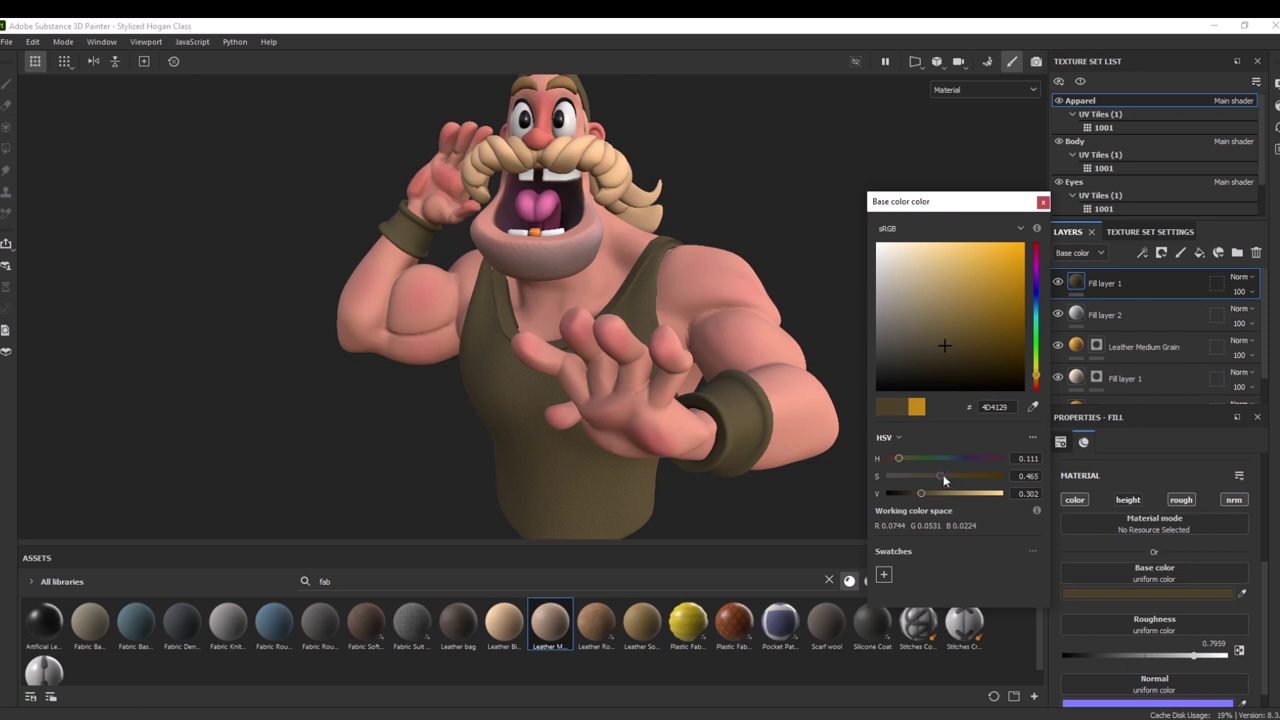
click(1043, 202)
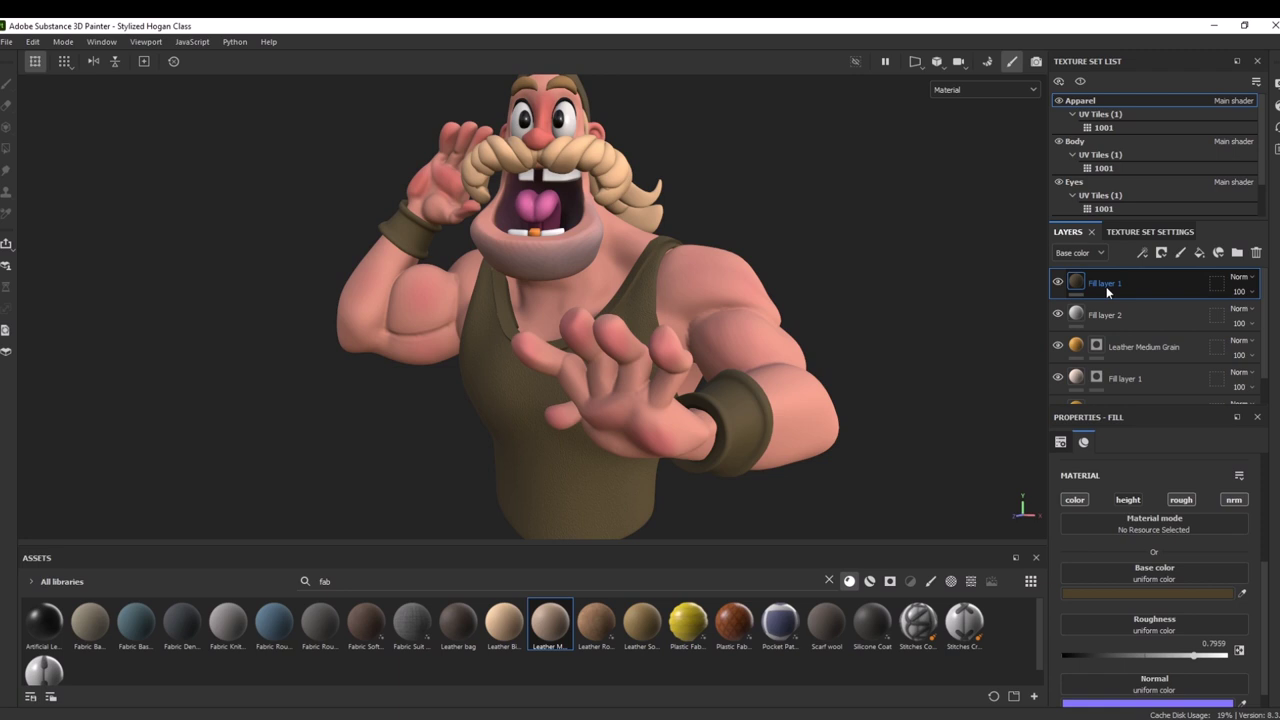
Add a black mask to the dark brown fill and clear the asset search to list the brushes
scroll(1106, 286, down, 1)
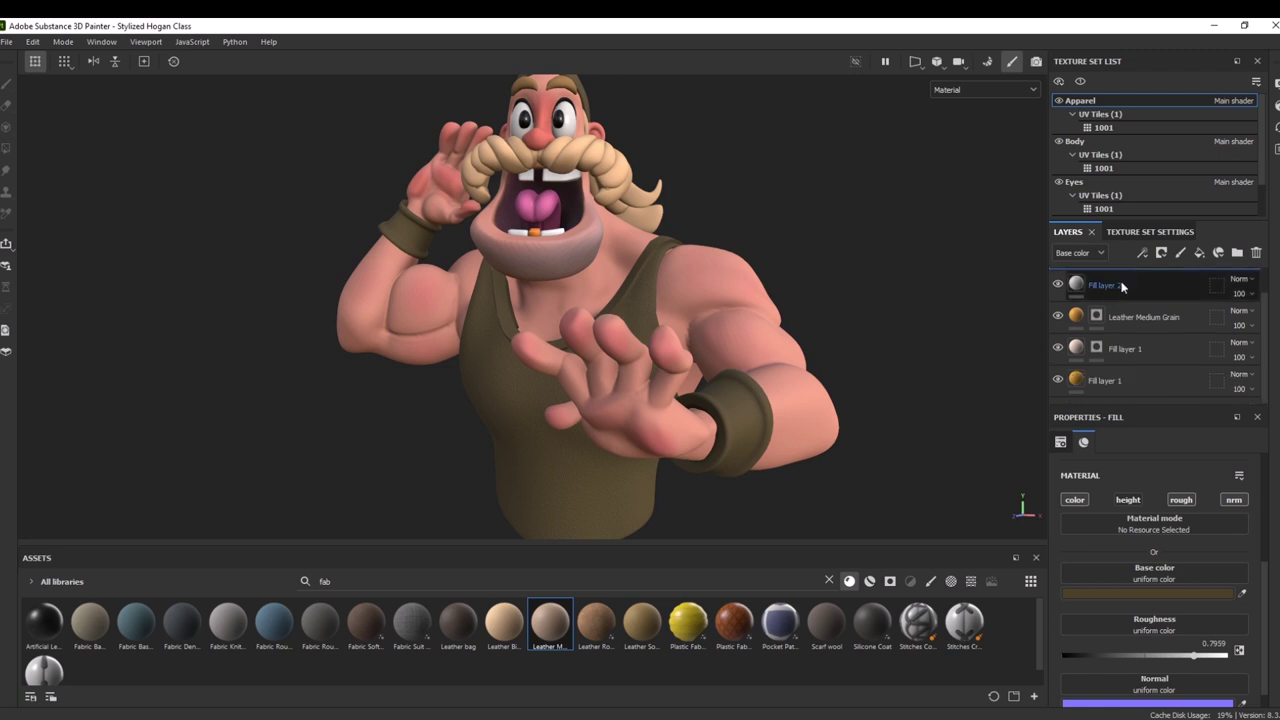
click(1161, 252)
click(1171, 284)
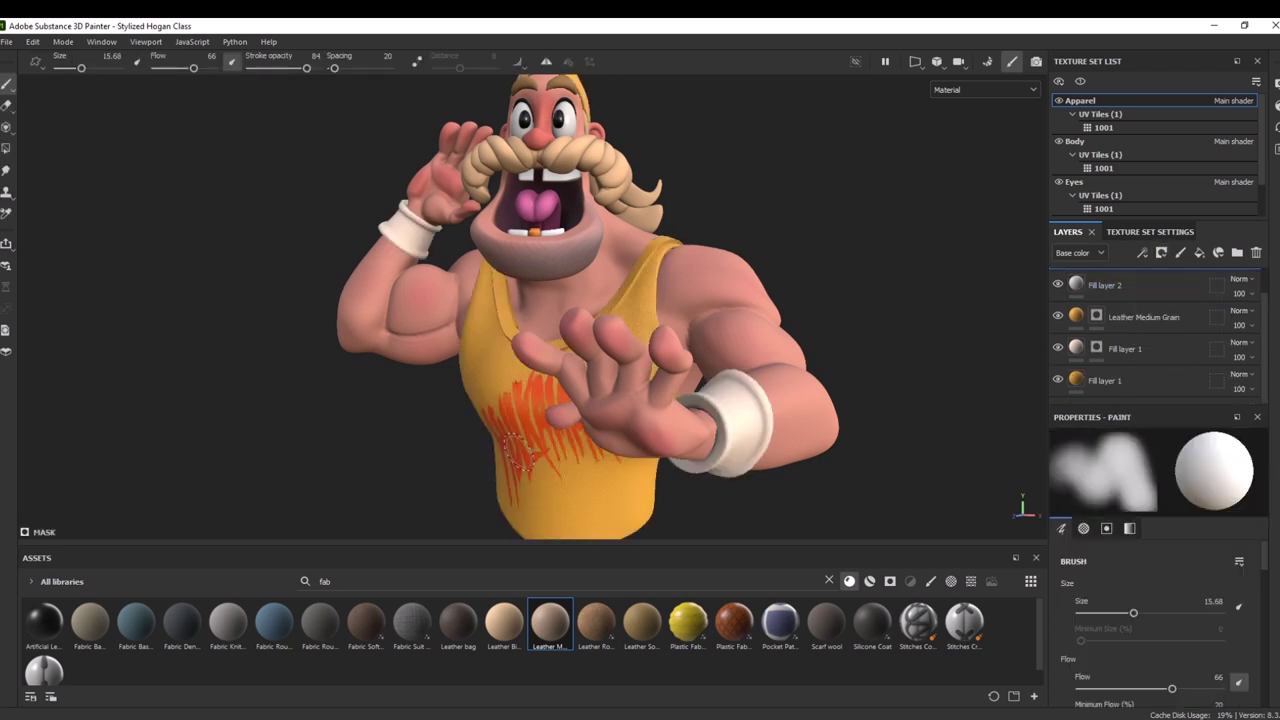
click(829, 581)
click(930, 581)
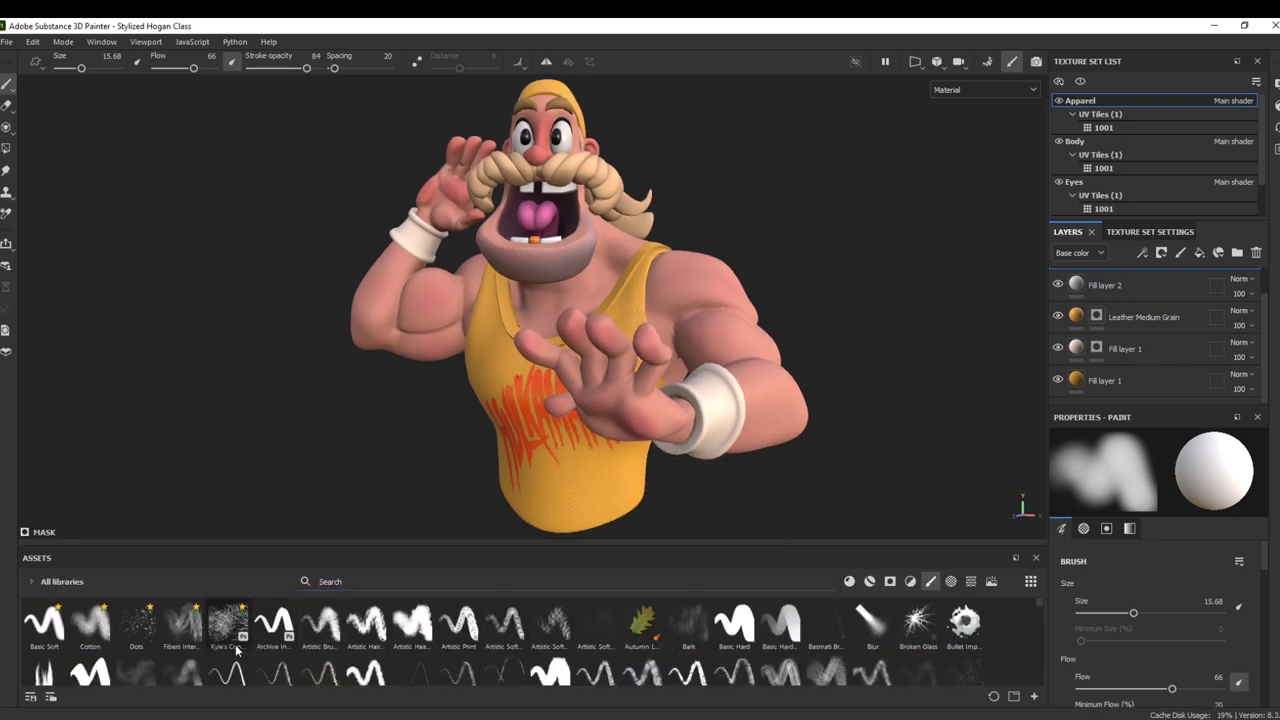
Paint soft dark shading near the tank top's lower edge in the brown fill's mask, enlarging the brush to 60.14
mouse_move(307, 376)
alt+right_down()
mouse_move(363, 374)
mouse_move(354, 420)
alt+right_up()
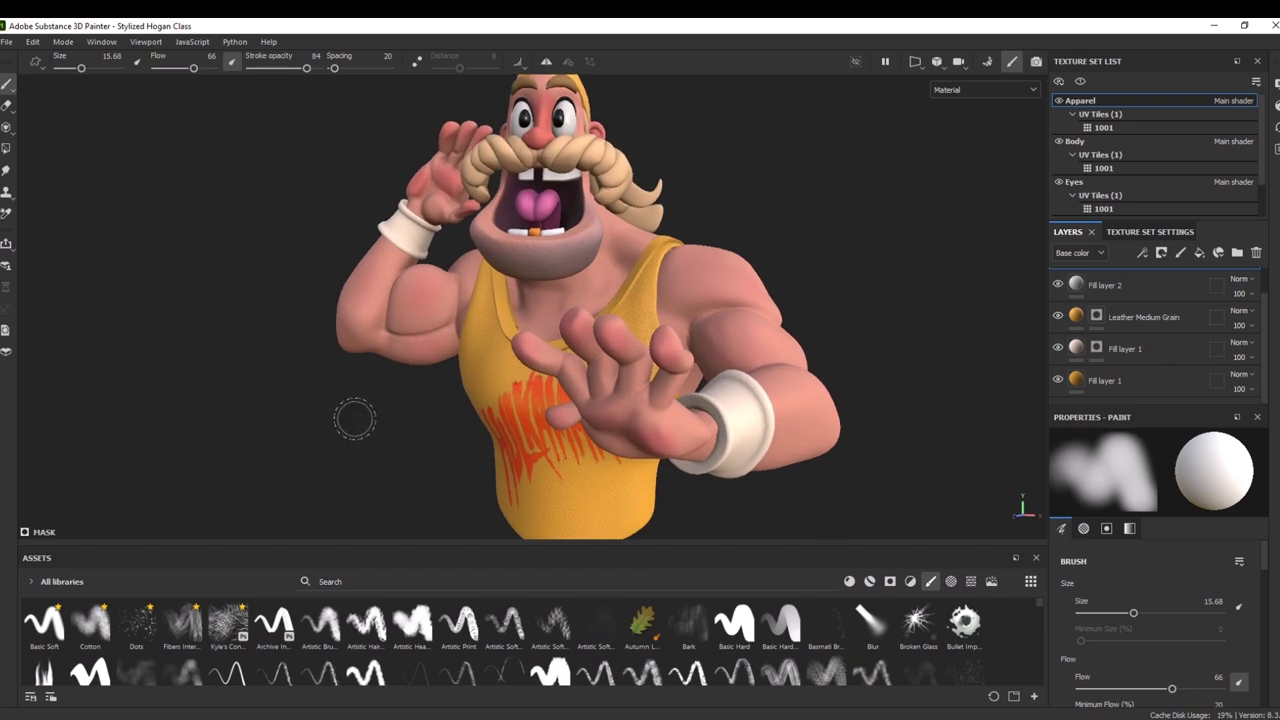
alt+middle_drag(408, 344, 420, 309)
alt+middle_drag(340, 371, 489, 329)
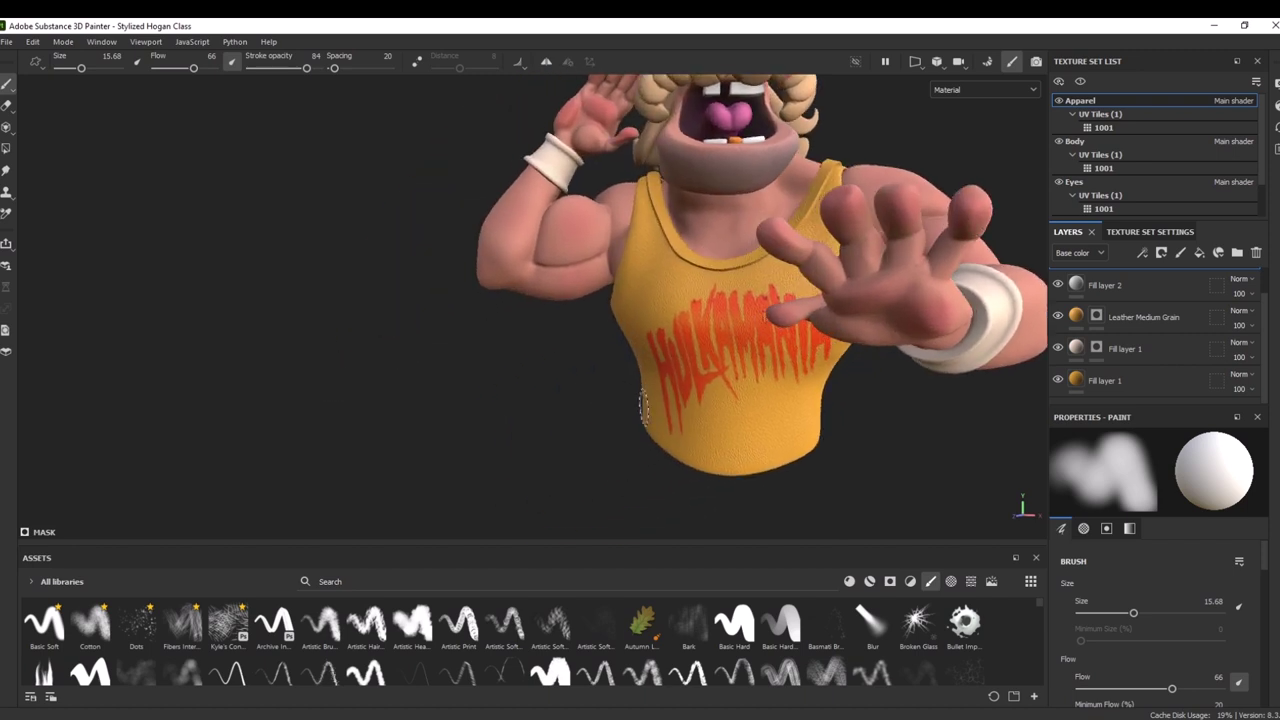
key(bracketright)
key(bracketright)
key(bracketright)
key(bracketright)
key(bracketright)
key(bracketright)
key(bracketright)
key(bracketright)
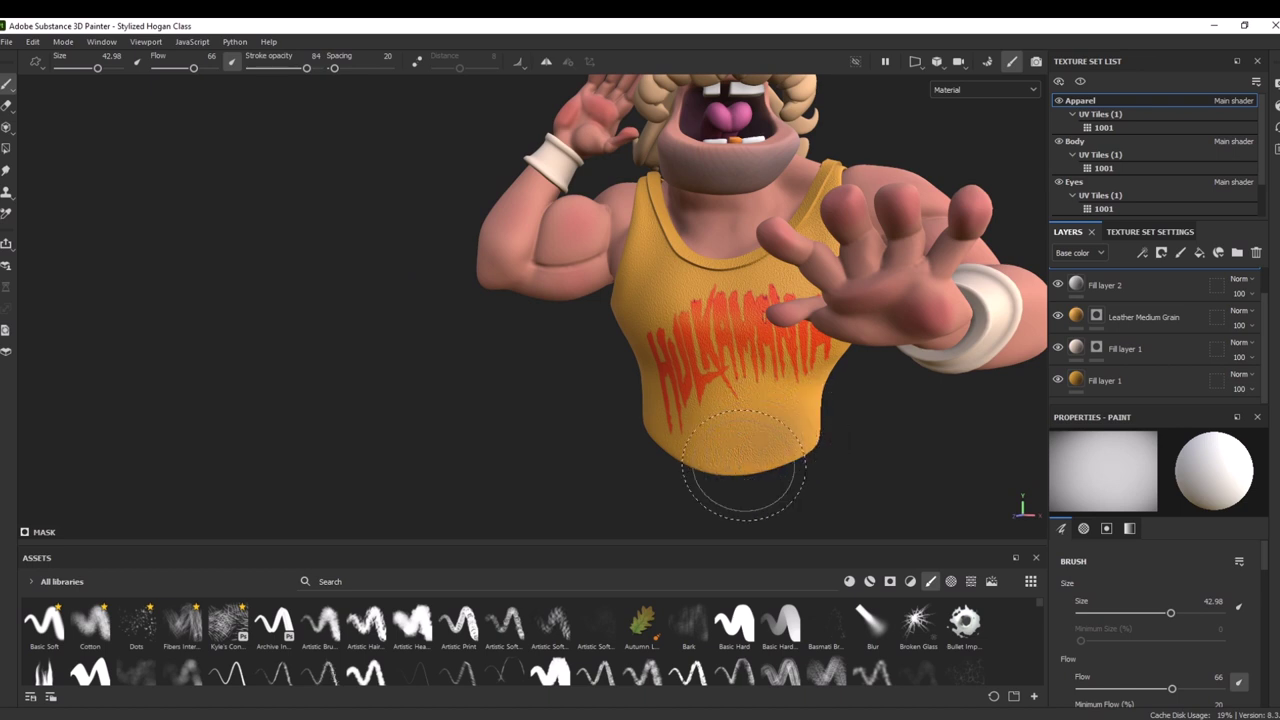
mouse_move(682, 452)
ctrl+right_down()
mouse_move(670, 472)
mouse_move(686, 457)
mouse_move(729, 471)
ctrl+right_up()
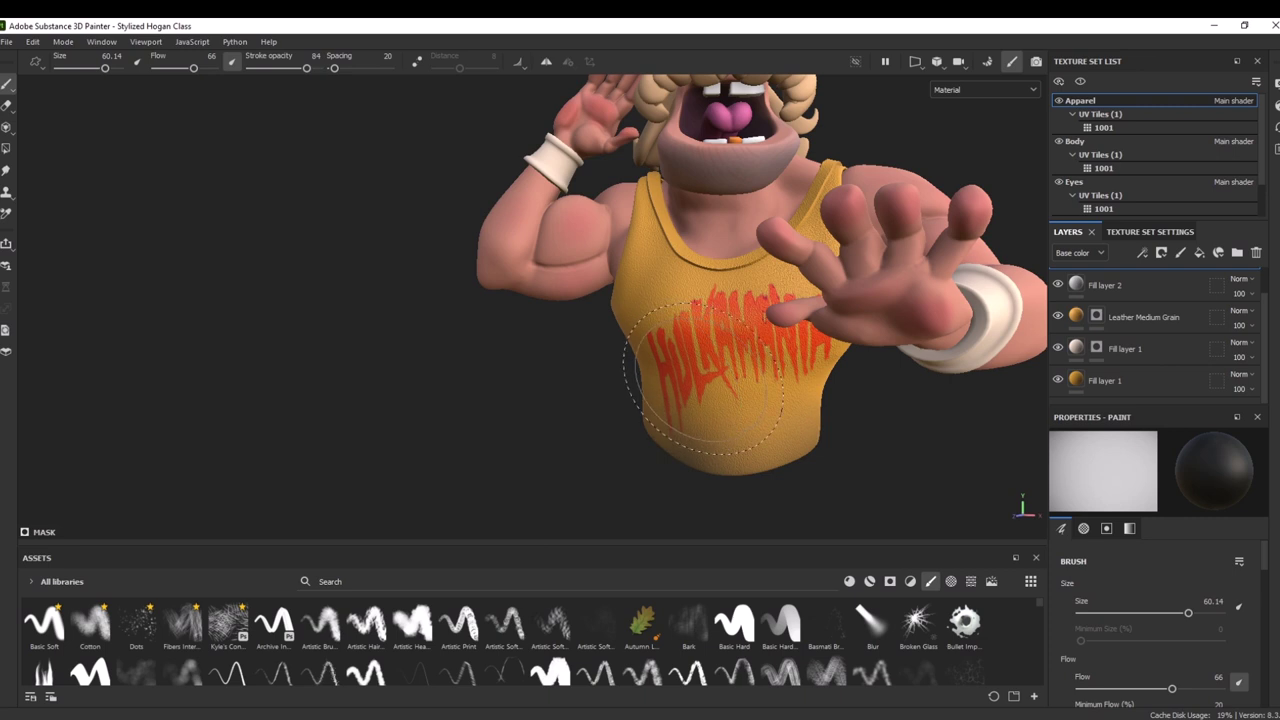
Extend and even out the dark gradient around the tank top's lower hem, viewing it from several angles
mouse_move(640, 390)
alt+mouse_down()
mouse_move(500, 414)
mouse_move(540, 420)
alt+mouse_up()
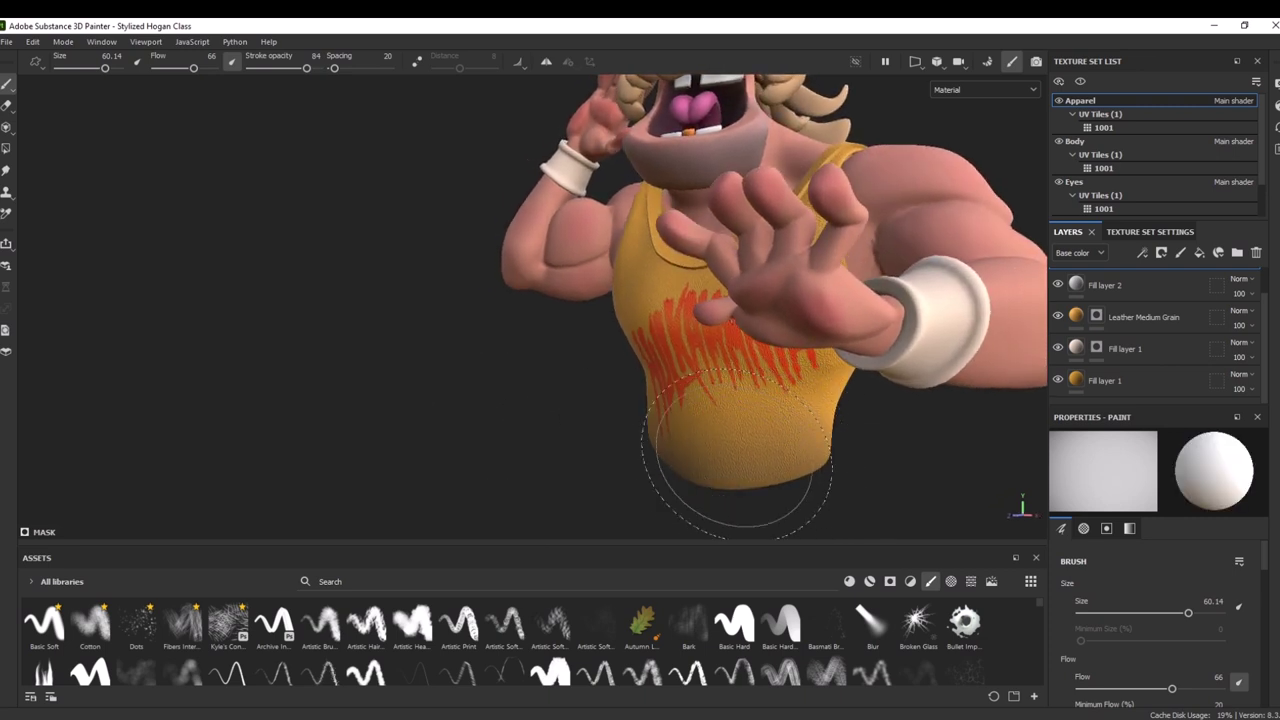
mouse_move(738, 458)
alt+mouse_down()
mouse_move(651, 464)
mouse_move(705, 462)
alt+mouse_up()
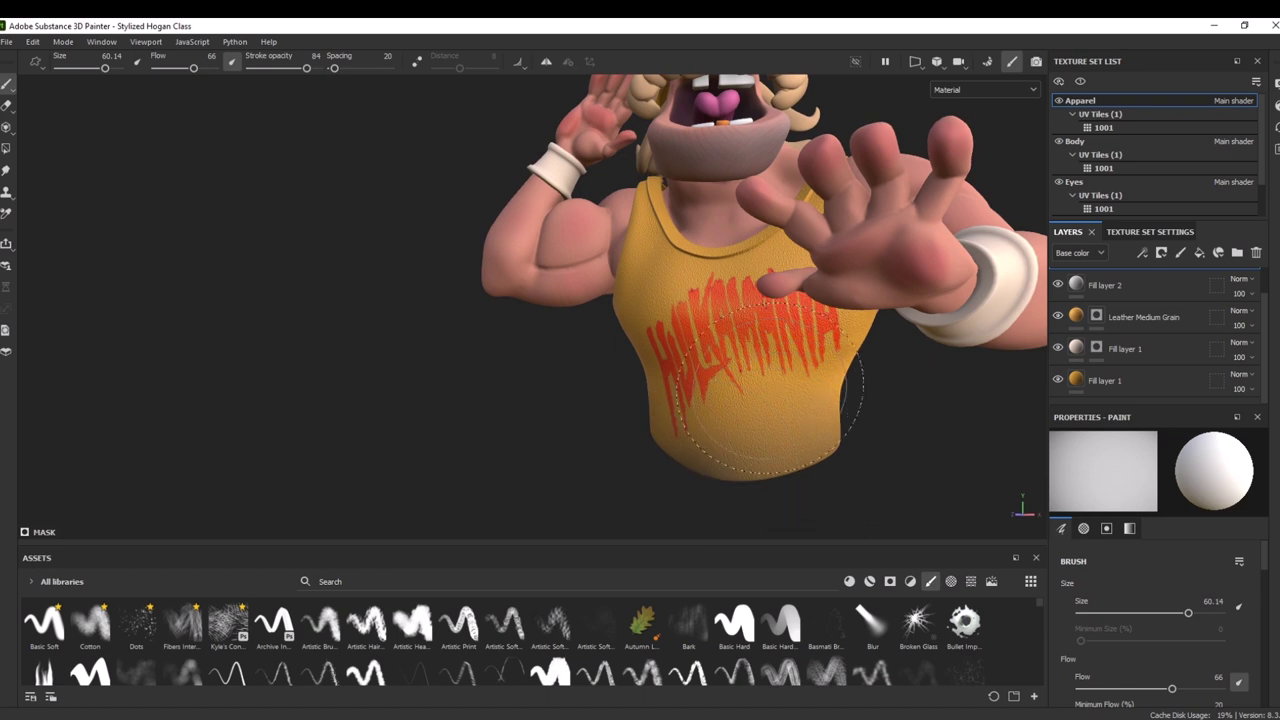
alt+right_drag(520, 450, 380, 283)
mouse_move(493, 275)
alt+mouse_down()
mouse_move(477, 280)
mouse_move(602, 324)
alt+mouse_up()
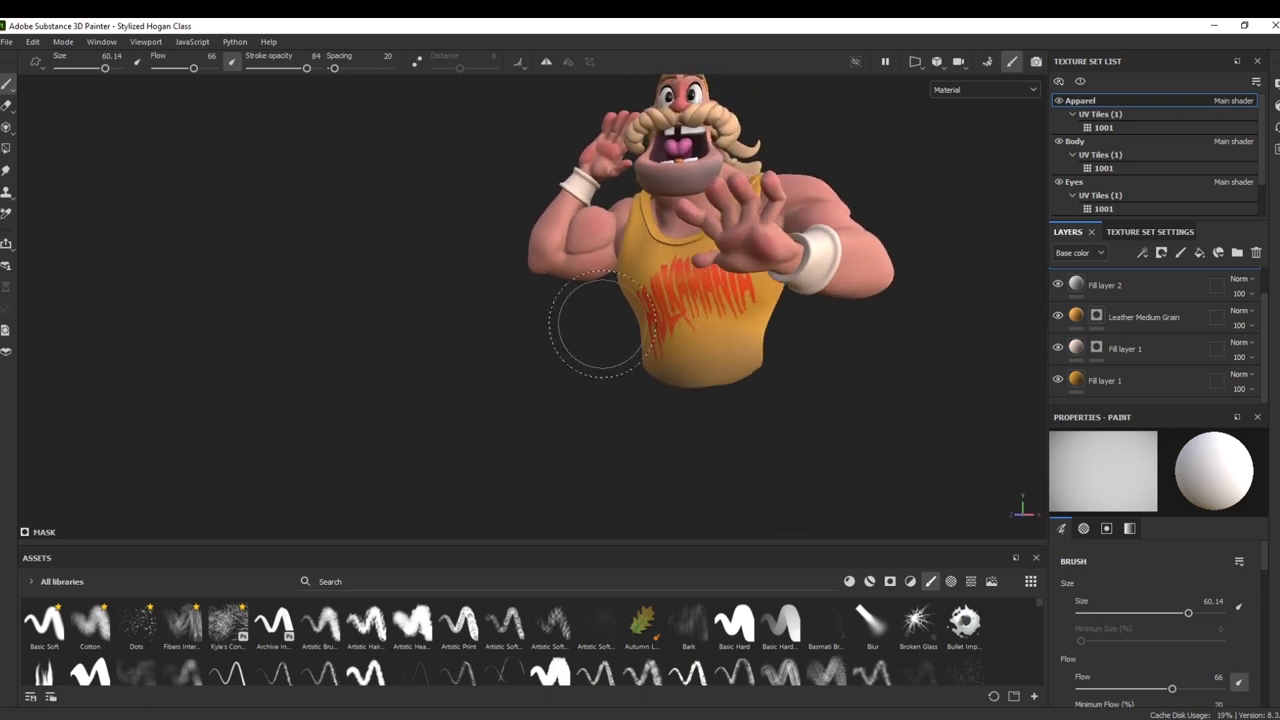
Change the base color of the top masked brown fill to a dark reddish brown, 502C22
scroll(1185, 310, up, 1)
click(1075, 285)
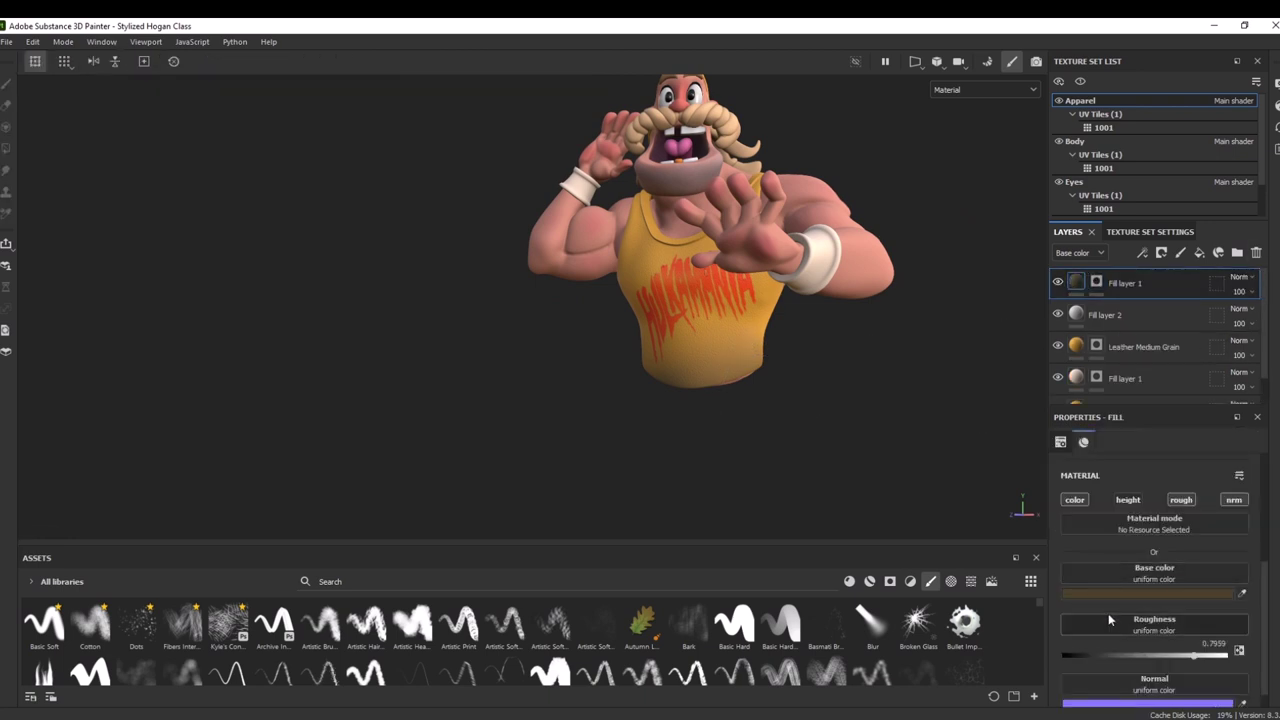
click(1122, 591)
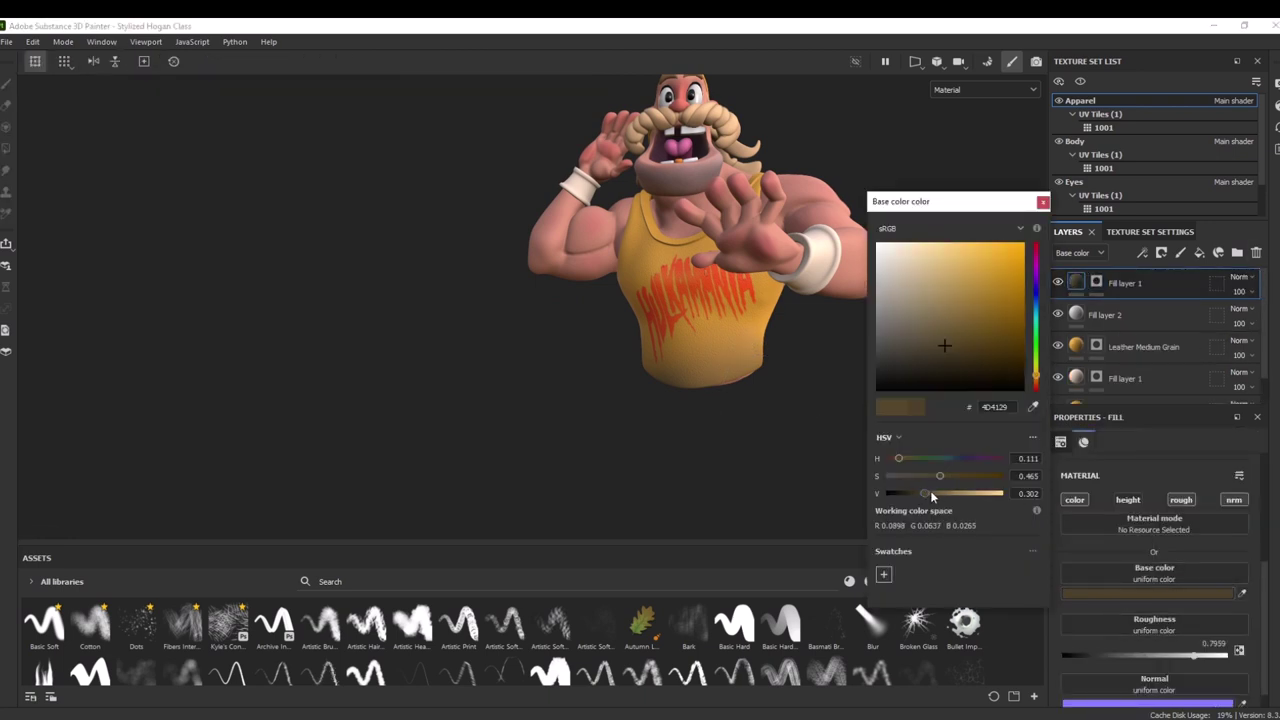
drag(932, 495, 951, 478)
drag(1038, 378, 1036, 390)
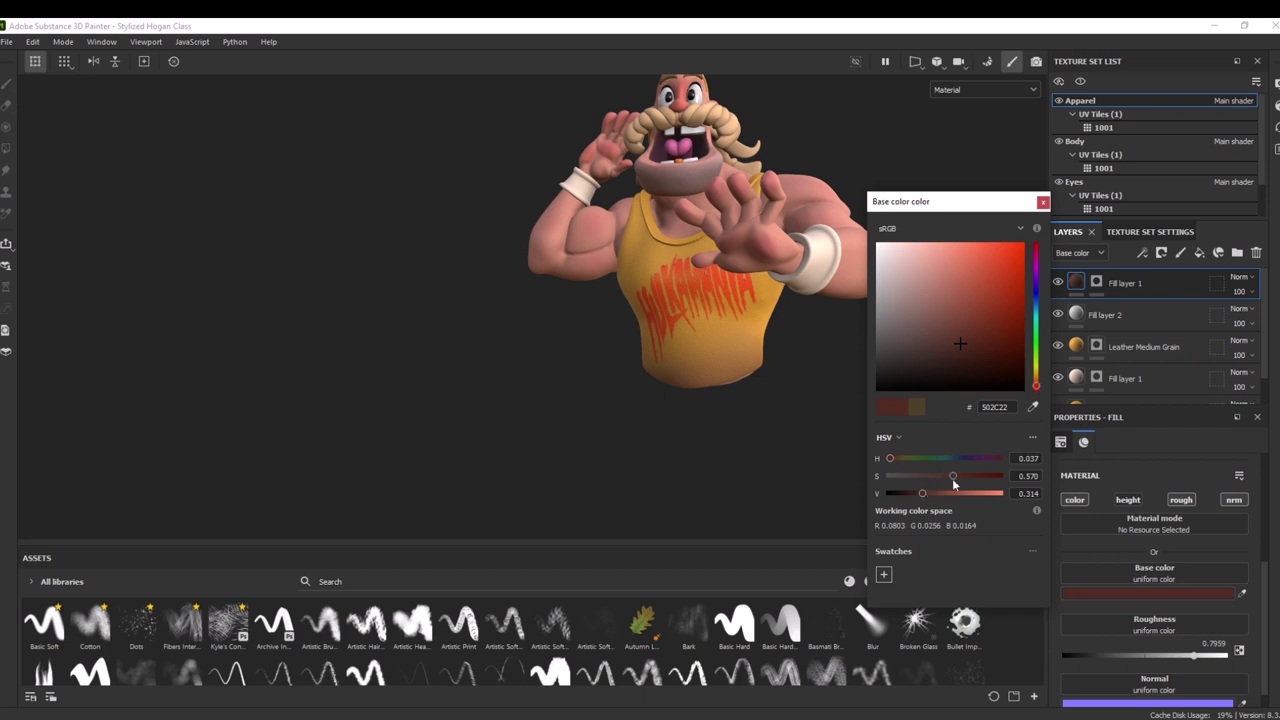
click(1043, 201)
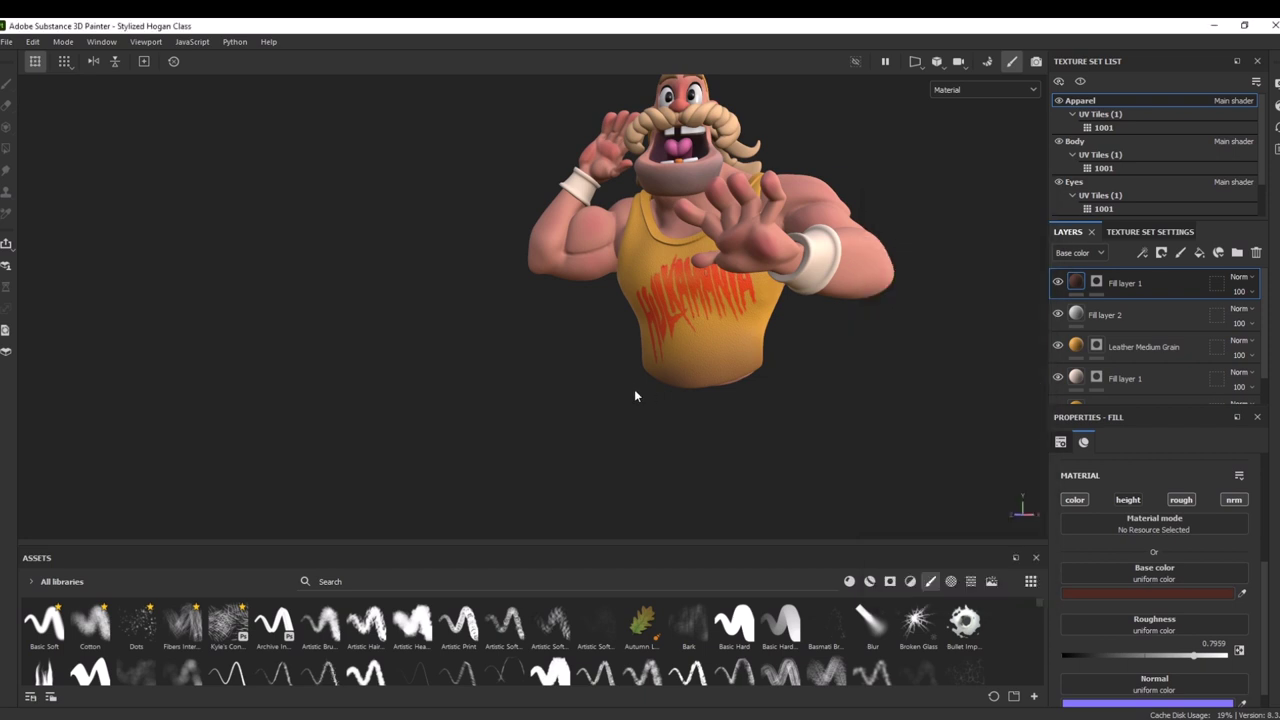
Soften the upper edge of the hem gradient by painting black in the reddish-brown fill's mask
click(1096, 283)
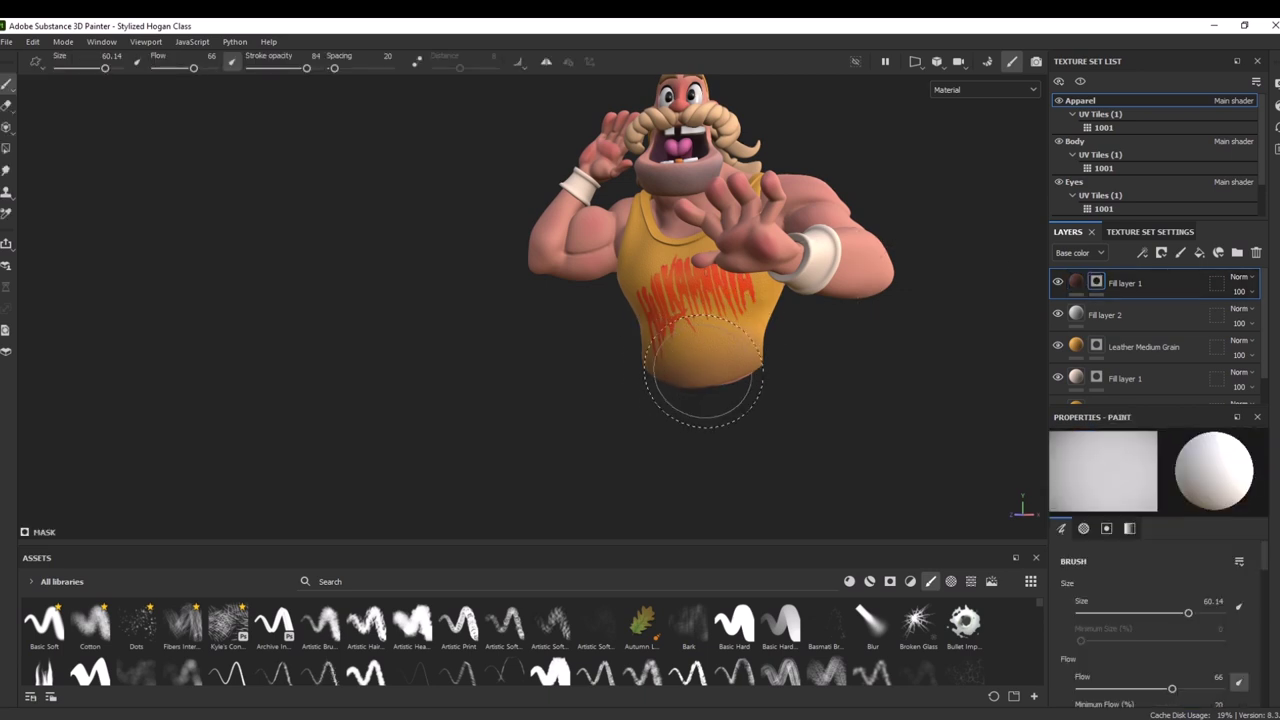
key(x)
mouse_move(697, 332)
mouse_down()
mouse_move(676, 346)
mouse_move(678, 326)
mouse_up()
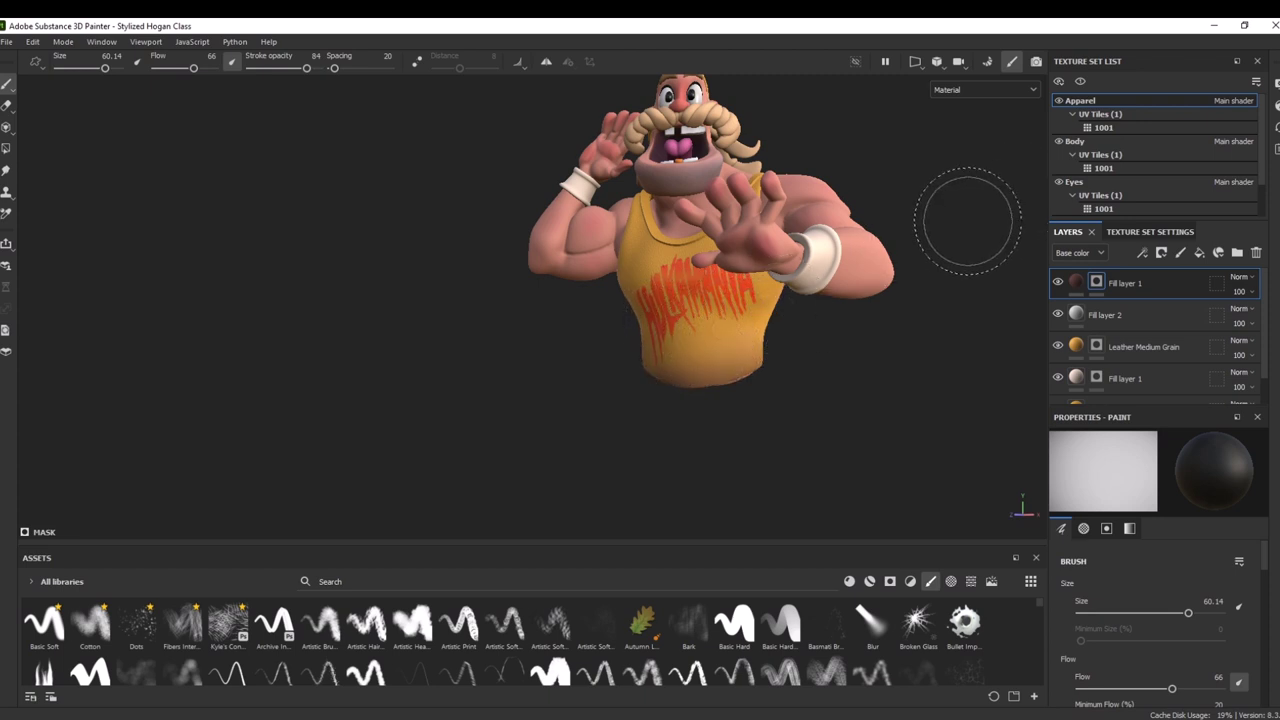
scroll(829, 300, down, 1)
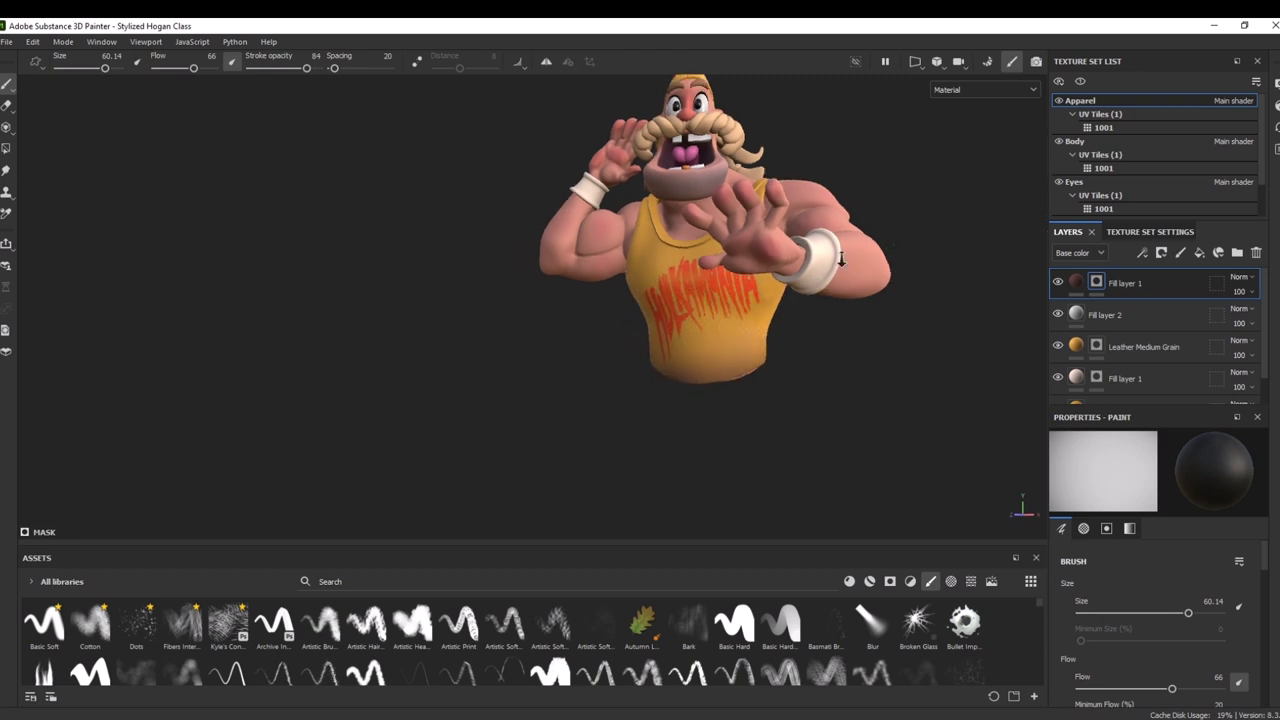
mouse_move(951, 294)
alt+mouse_down()
mouse_move(937, 403)
mouse_move(966, 329)
alt+mouse_up()
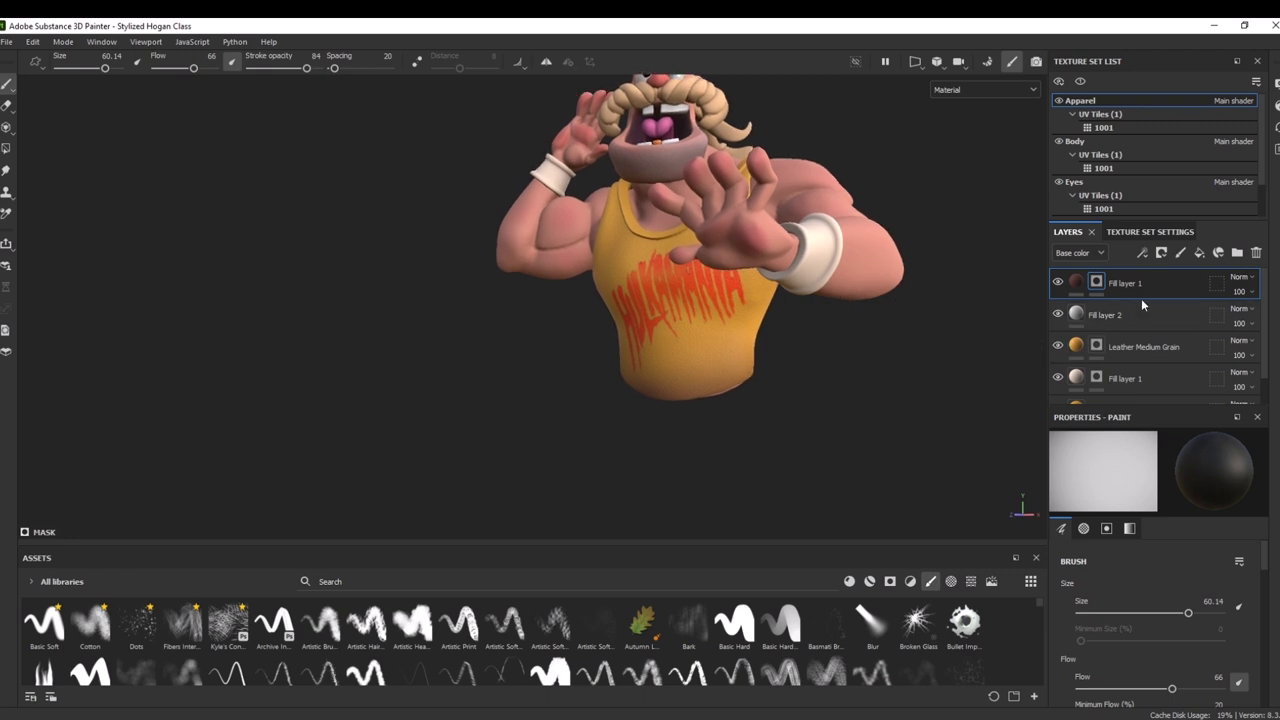
Duplicate the reddish-brown fill and replace the copy's painted mask with a fresh black mask
key(ctrl+d)
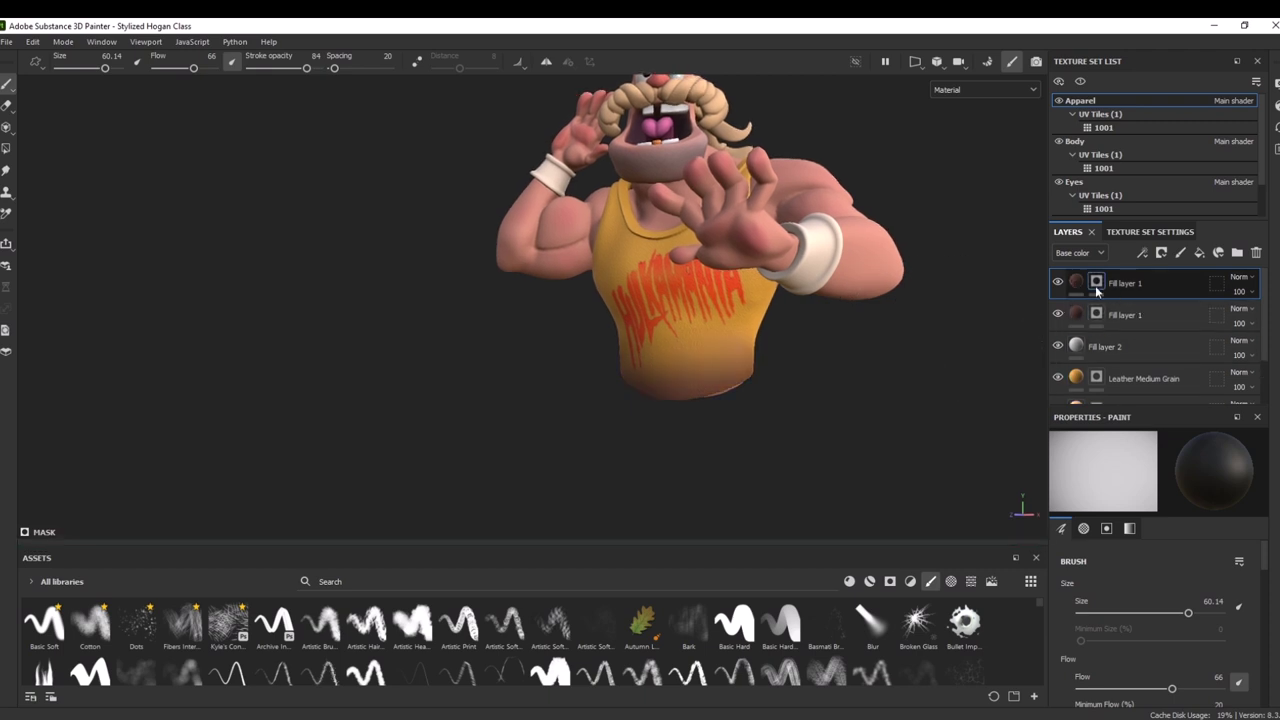
right_click(1095, 286)
click(1160, 180)
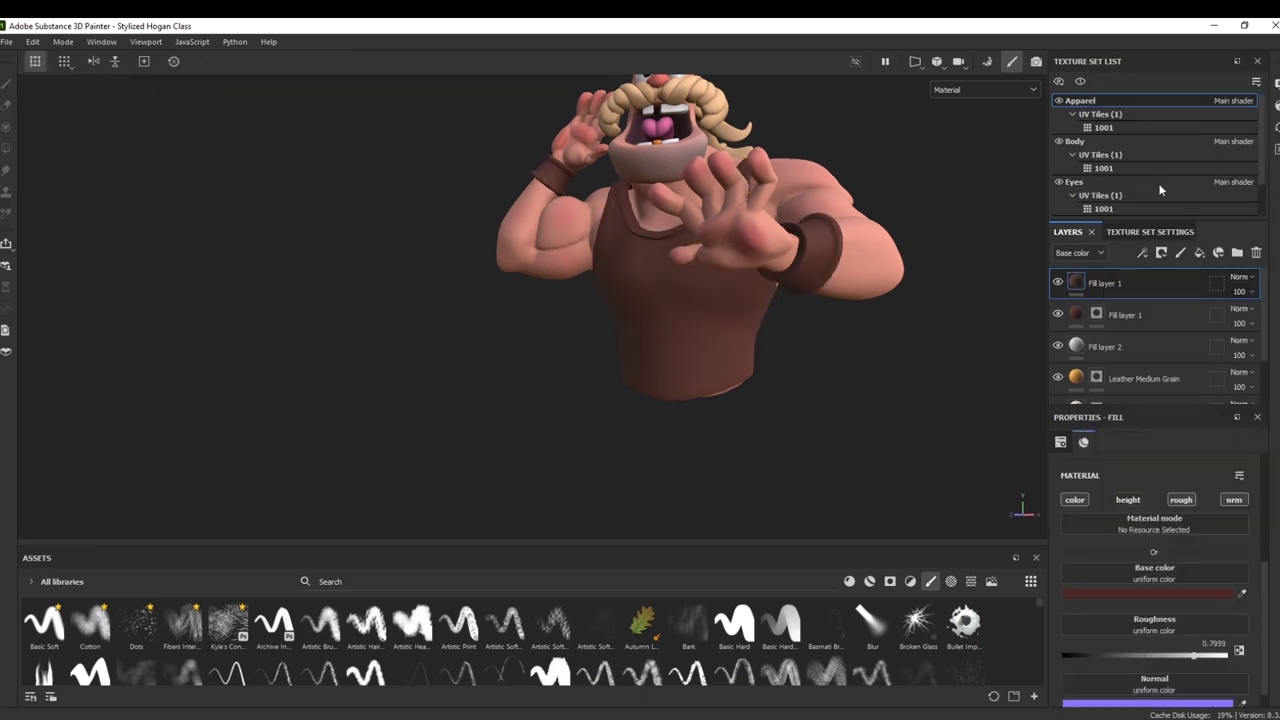
click(1161, 253)
click(1166, 272)
Add a Position generator to the duplicated fill's black mask
click(1141, 253)
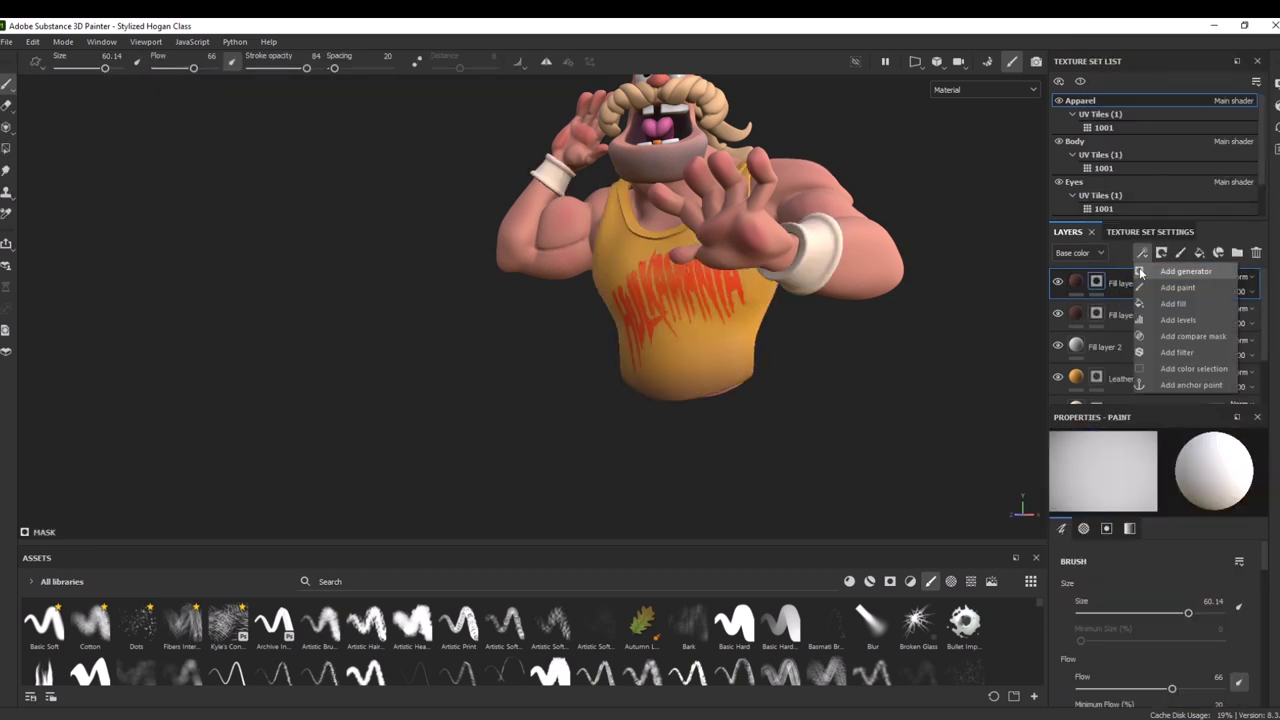
click(1138, 263)
click(1177, 475)
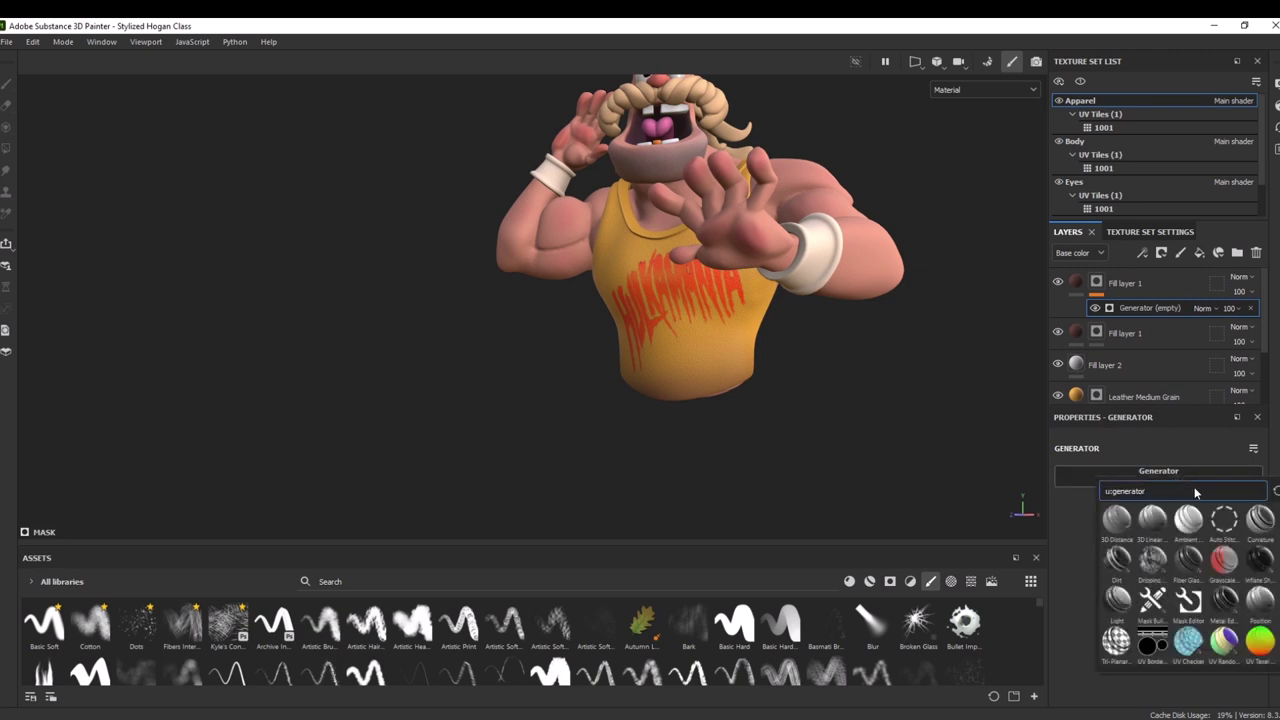
click(1262, 605)
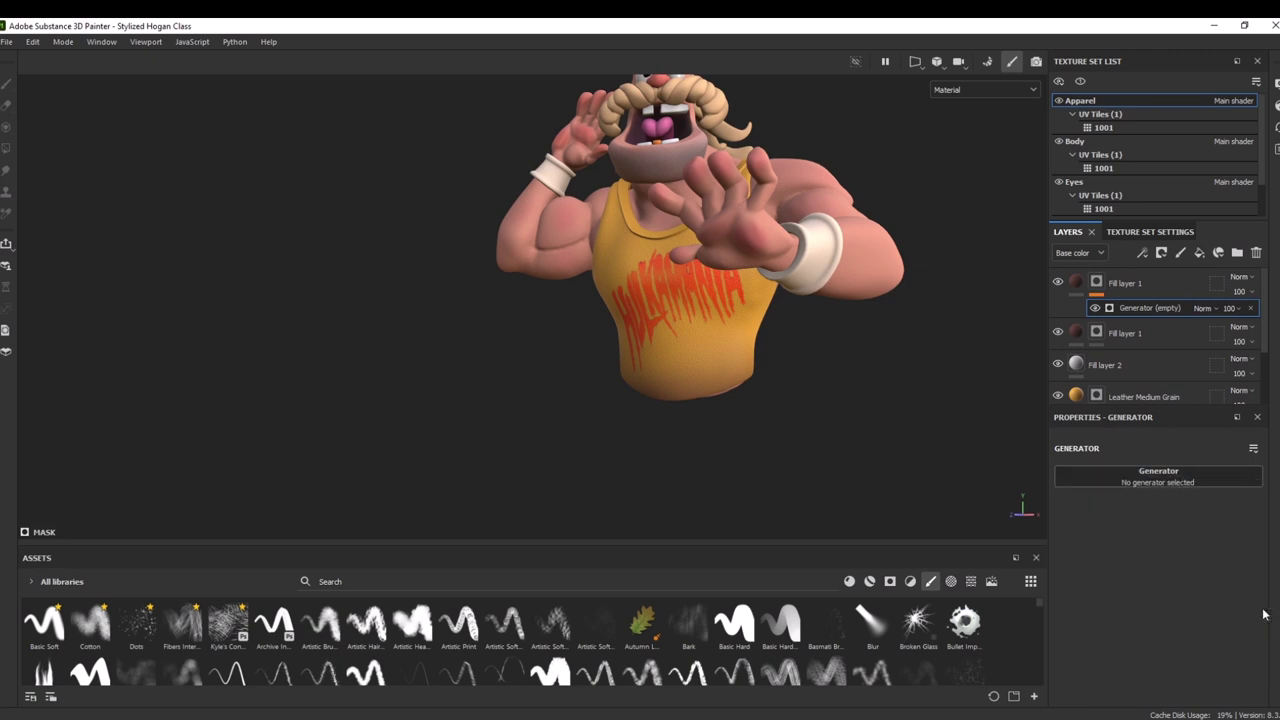
alt+right_drag(942, 310, 941, 372)
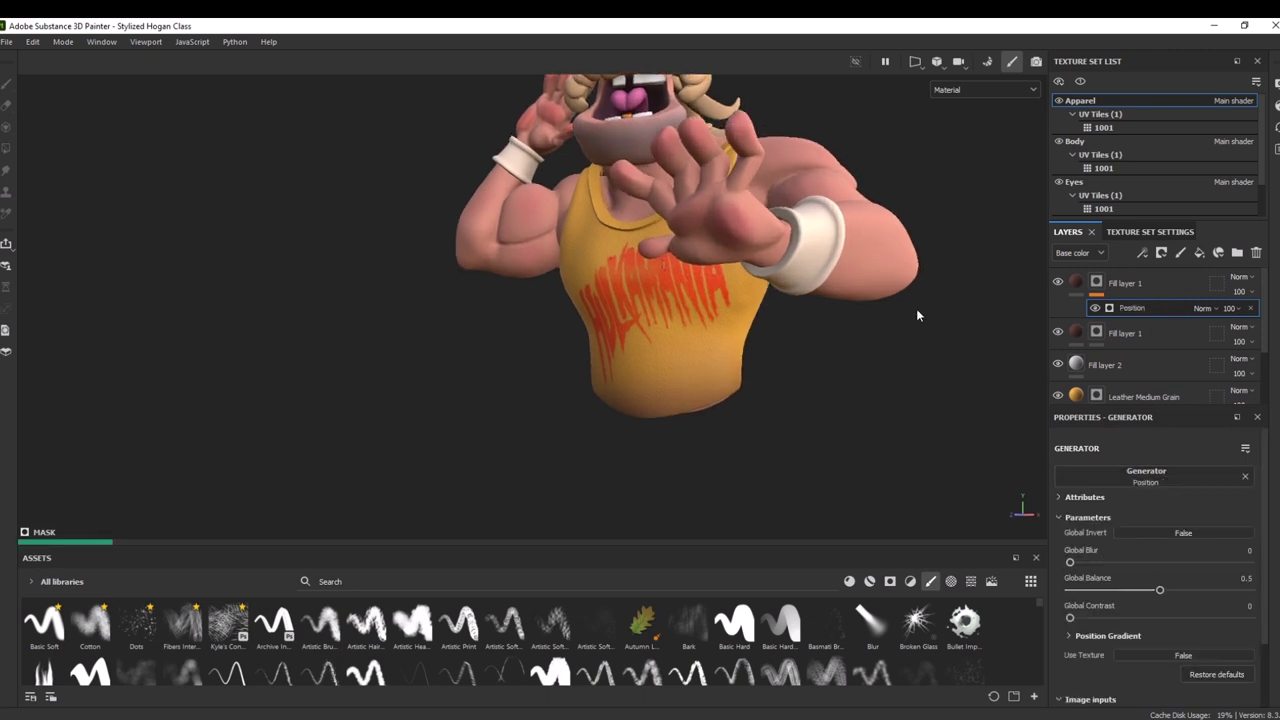
alt+middle_drag(917, 312, 899, 355)
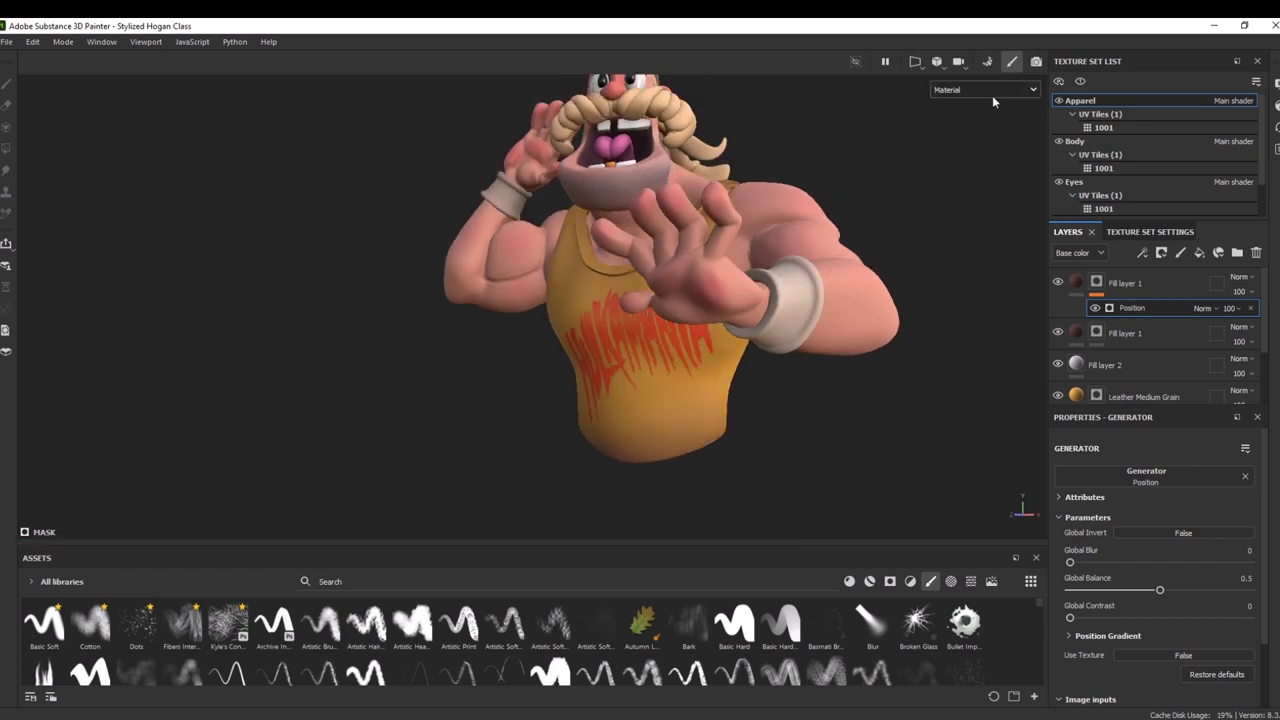
Set the Position generator's Global Invert to True and Global Balance to 0.76, comparing the base color and material views
key(c)
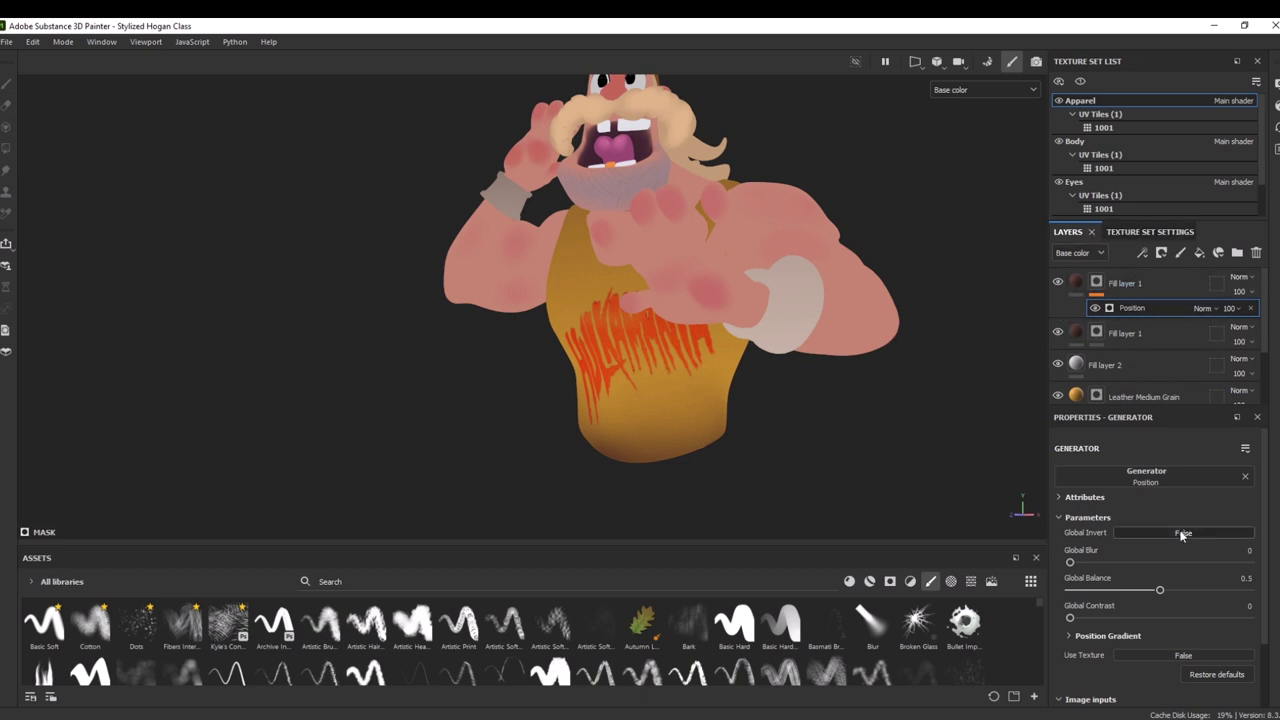
drag(1160, 592, 1152, 591)
key(m)
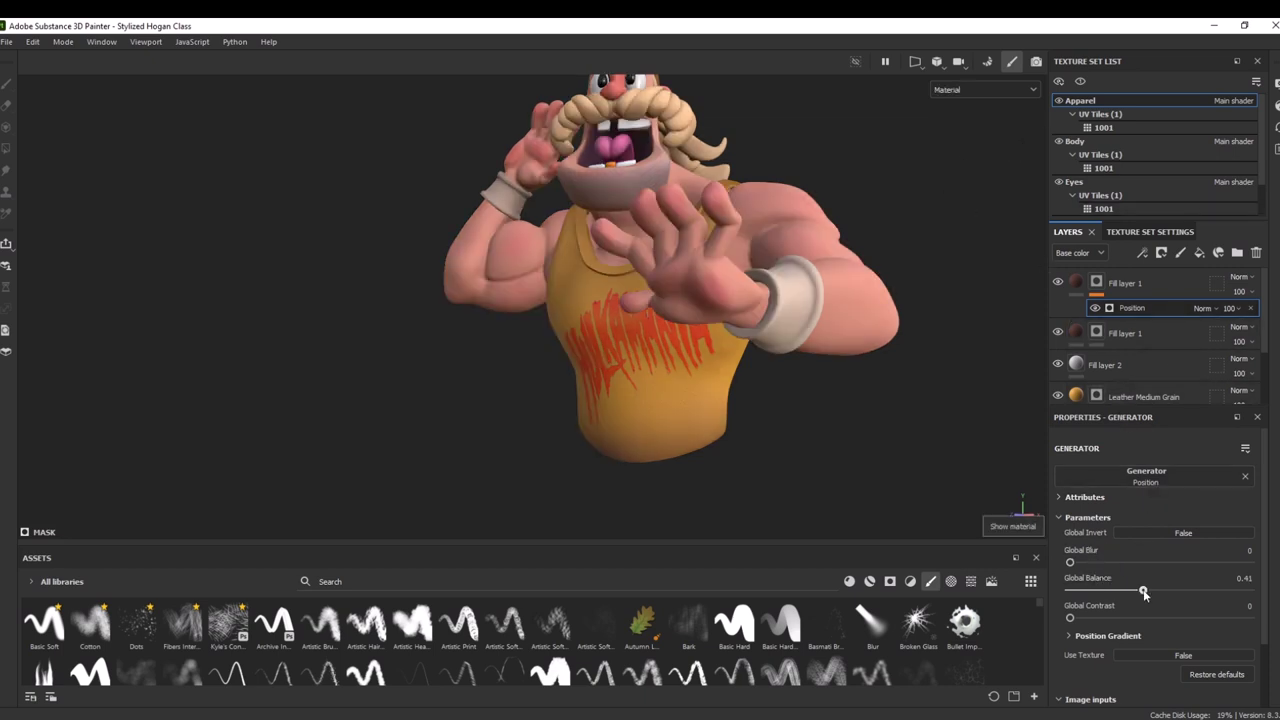
mouse_move(1143, 592)
mouse_down()
mouse_move(1128, 592)
mouse_move(1140, 593)
mouse_up()
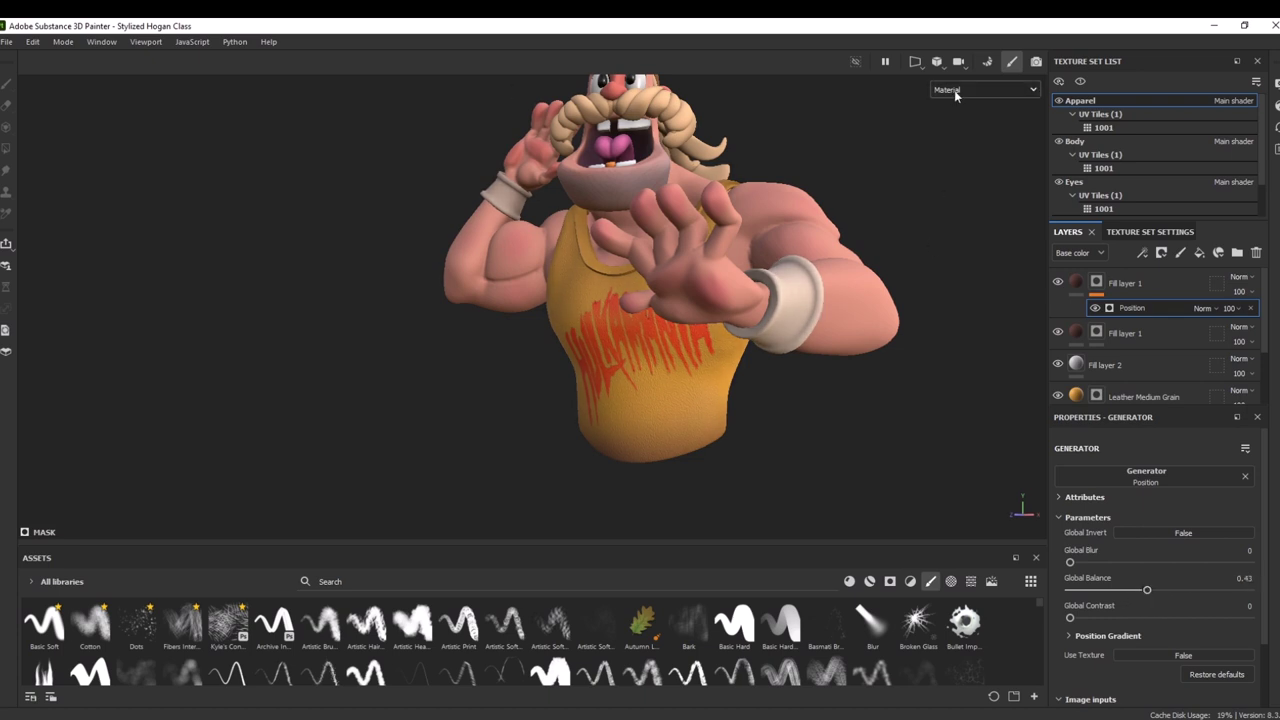
click(1165, 532)
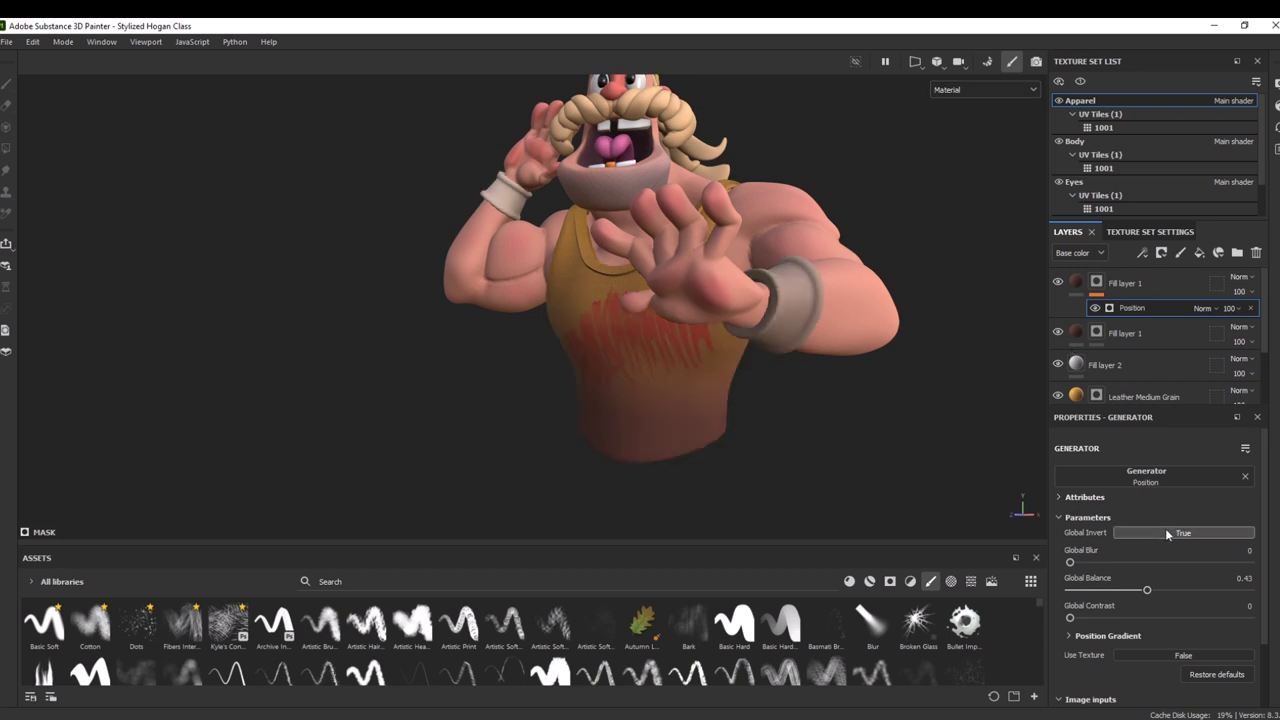
mouse_move(1074, 617)
mouse_down()
mouse_move(1130, 617)
mouse_move(996, 608)
mouse_up()
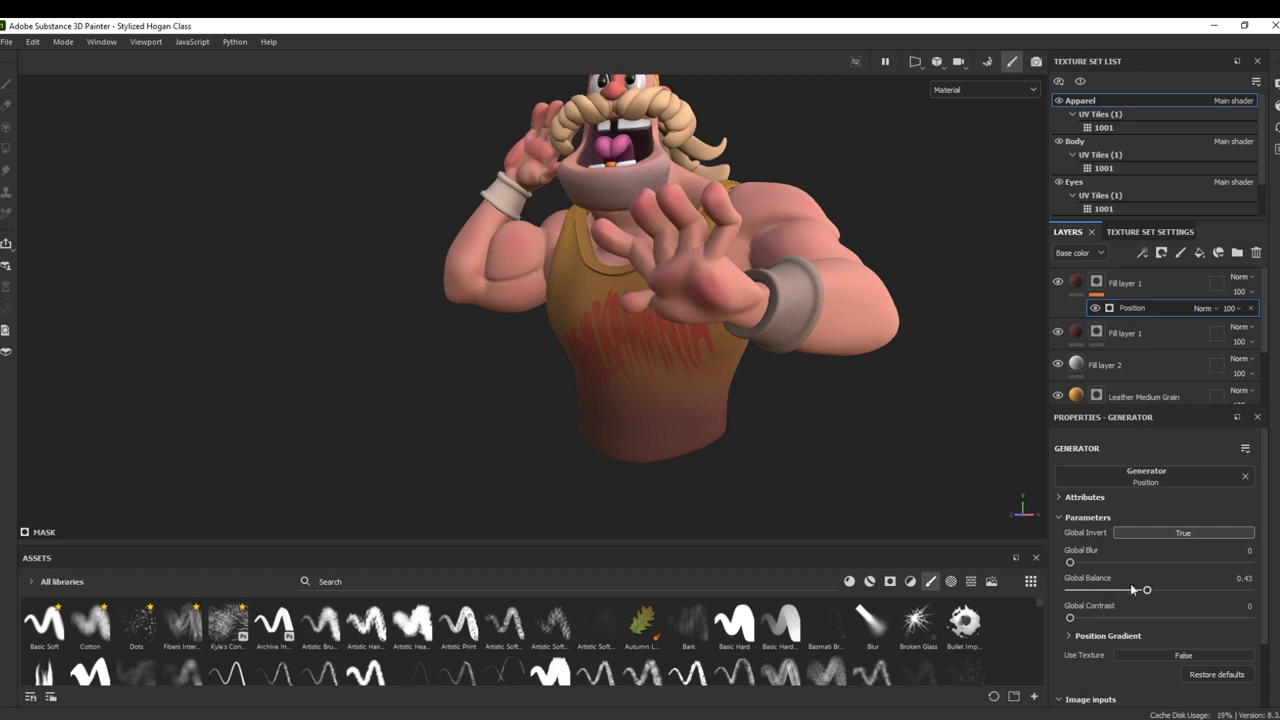
drag(1144, 592, 1219, 590)
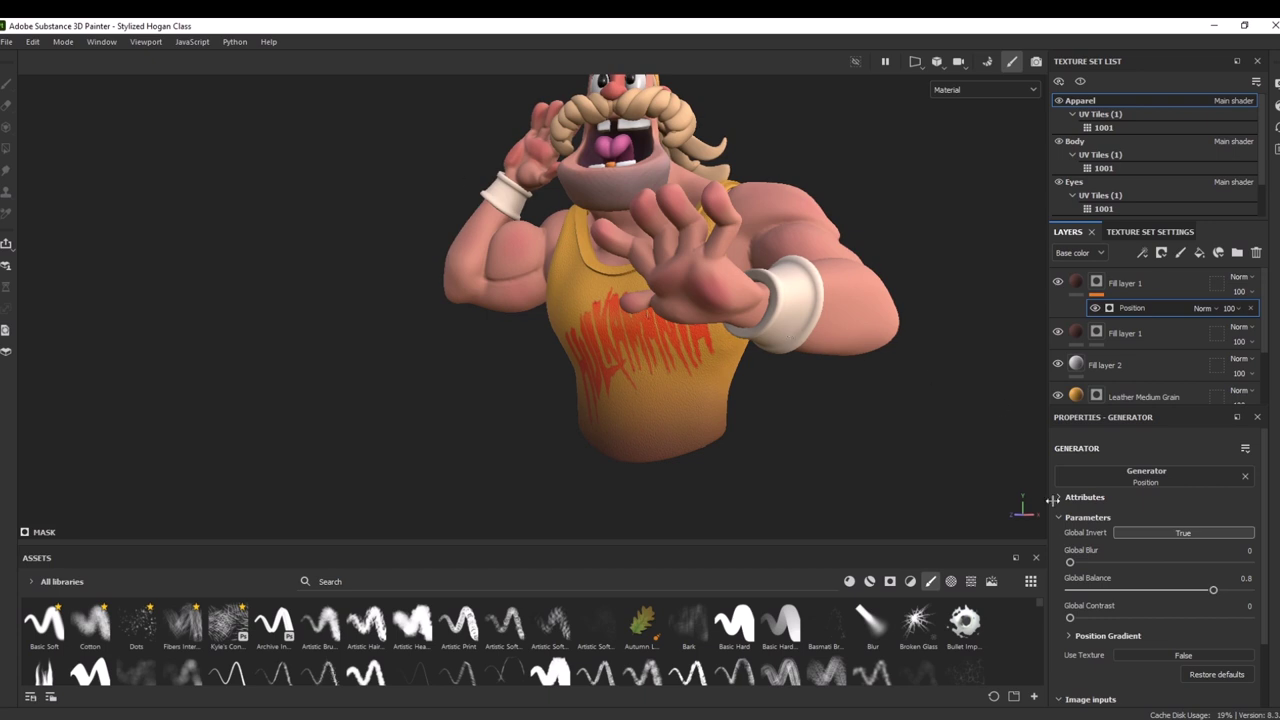
mouse_move(1212, 597)
mouse_down()
mouse_move(1226, 603)
mouse_move(1207, 612)
mouse_up()
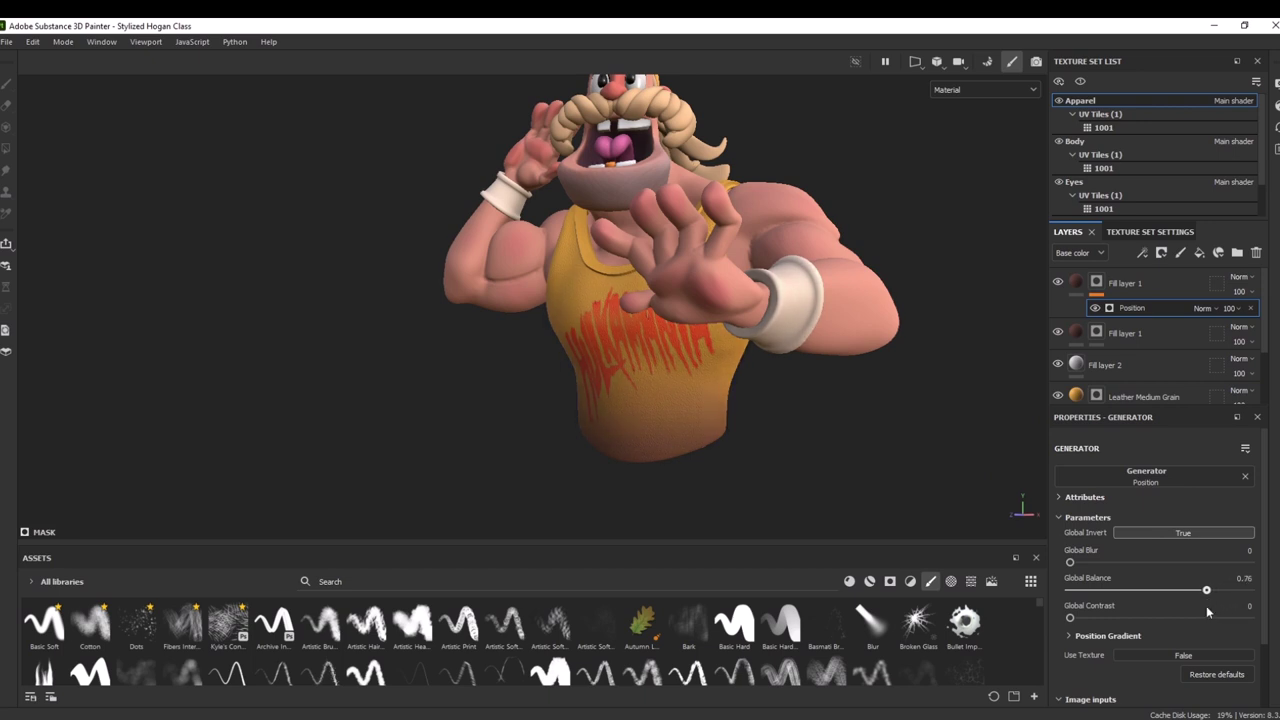
Create a folder above the fill that uses the Position generator, move that fill into it, and name the folder "position"
click(1128, 284)
click(1237, 252)
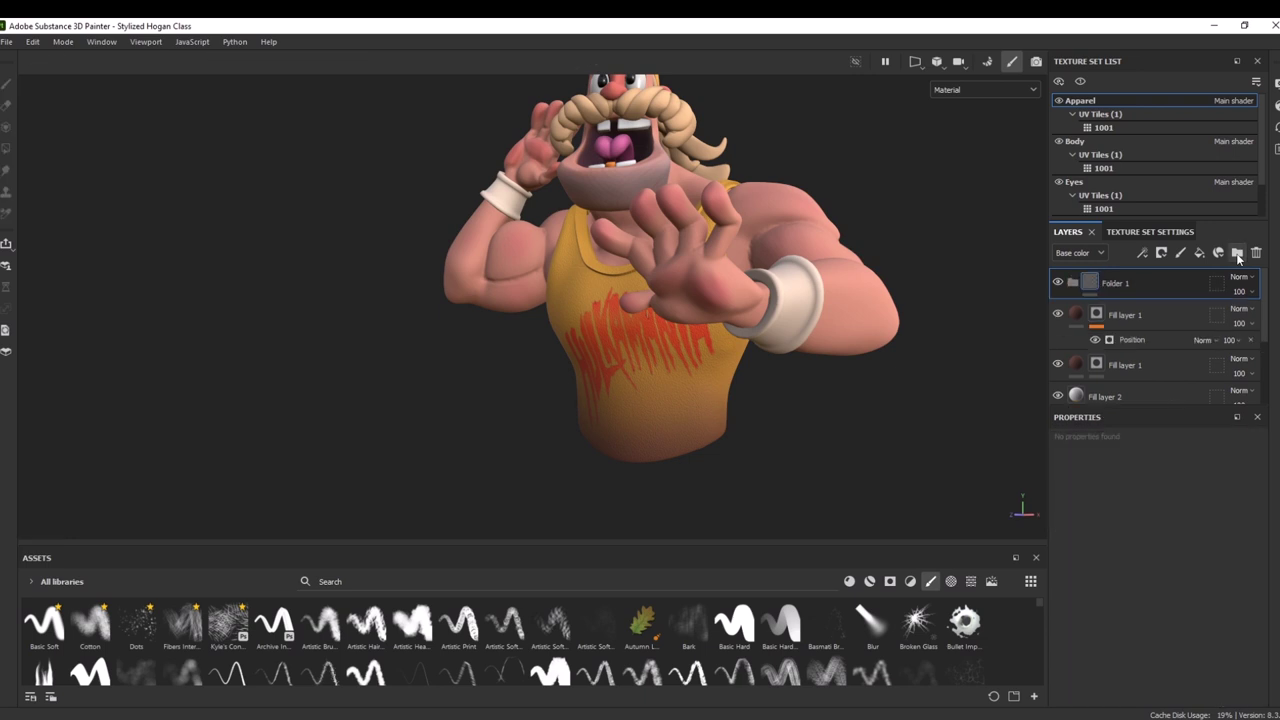
drag(1130, 316, 1125, 287)
double_click(1114, 284)
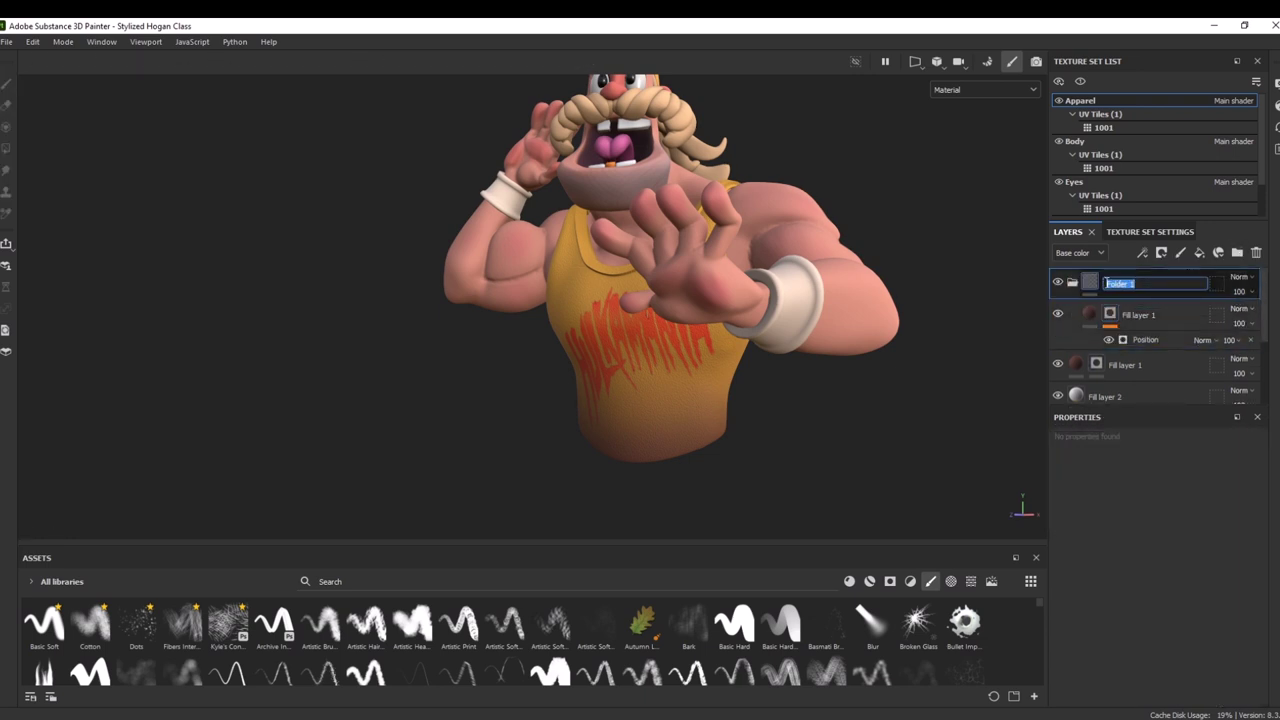
text(position)
key(Return)
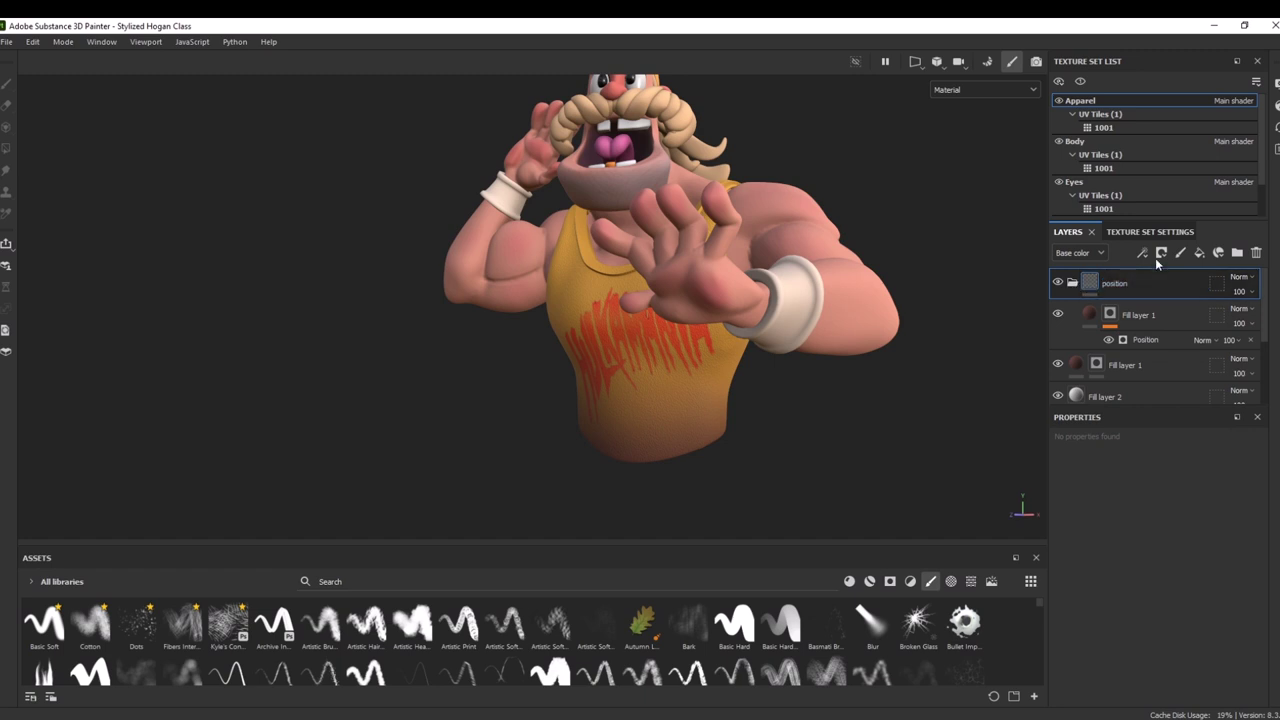
Add a black mask to the position folder and activate Polygon Fill in mesh mode for the apparel
click(1161, 253)
click(1174, 283)
key(4)
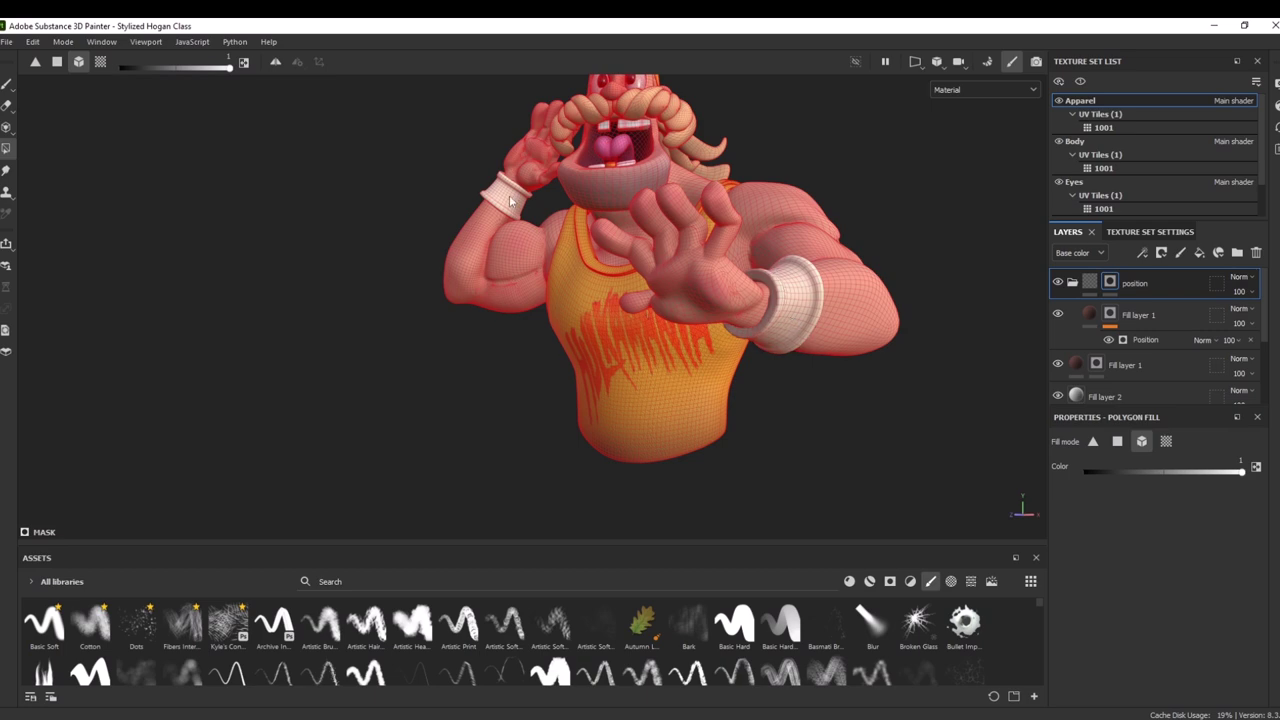
alt+right_drag(338, 229, 263, 323)
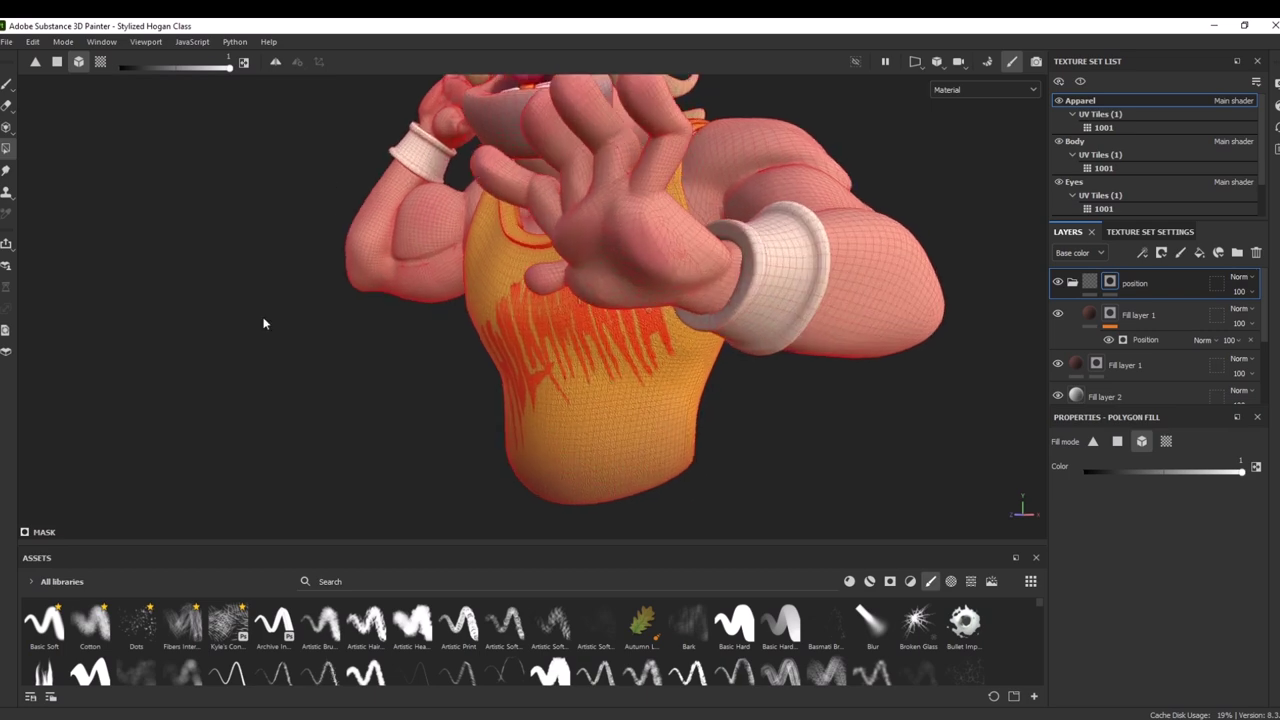
alt+drag(264, 323, 403, 373)
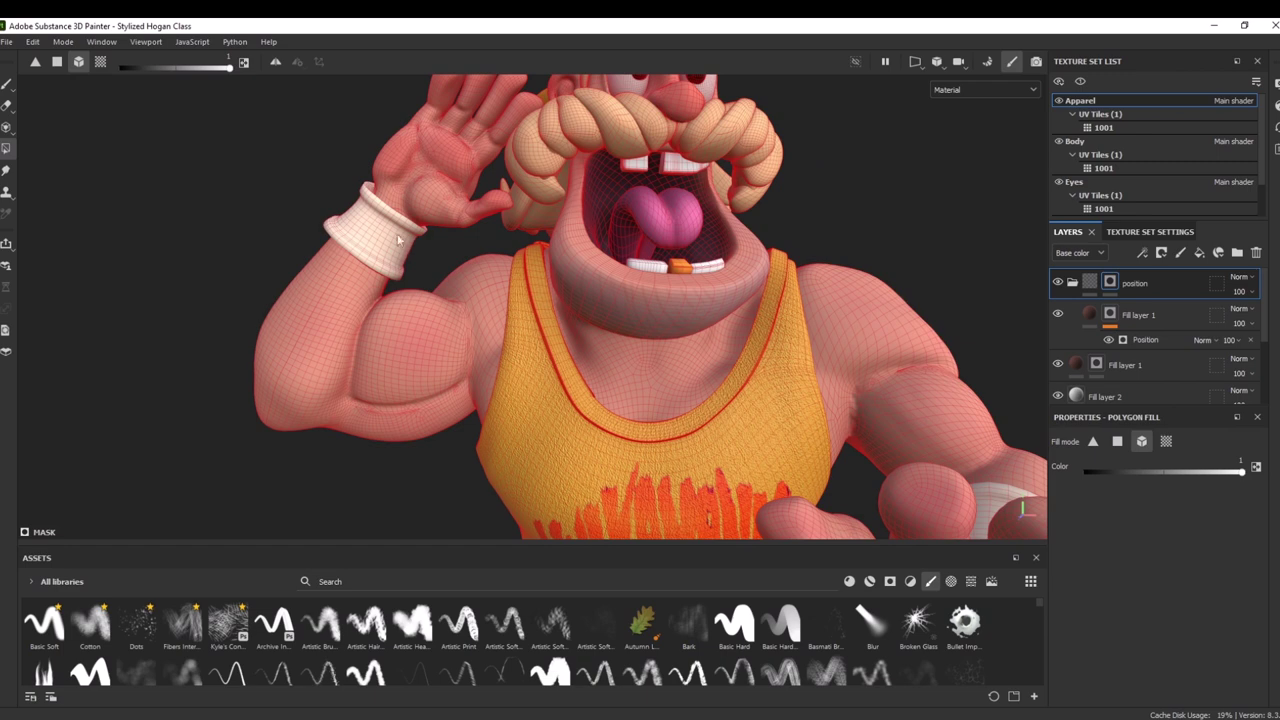
alt+right_drag(645, 446, 726, 450)
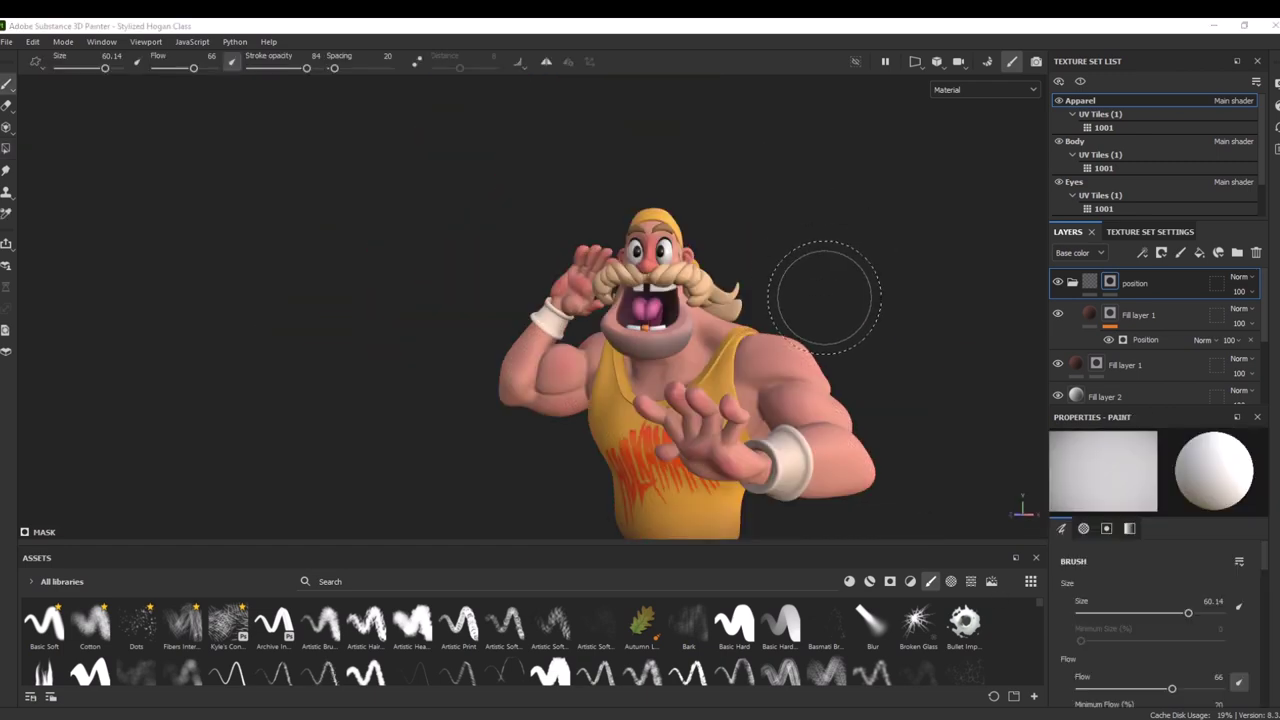
Review the available size options for the Body texture set in the texture set settings
alt+right_drag(838, 150, 866, 200)
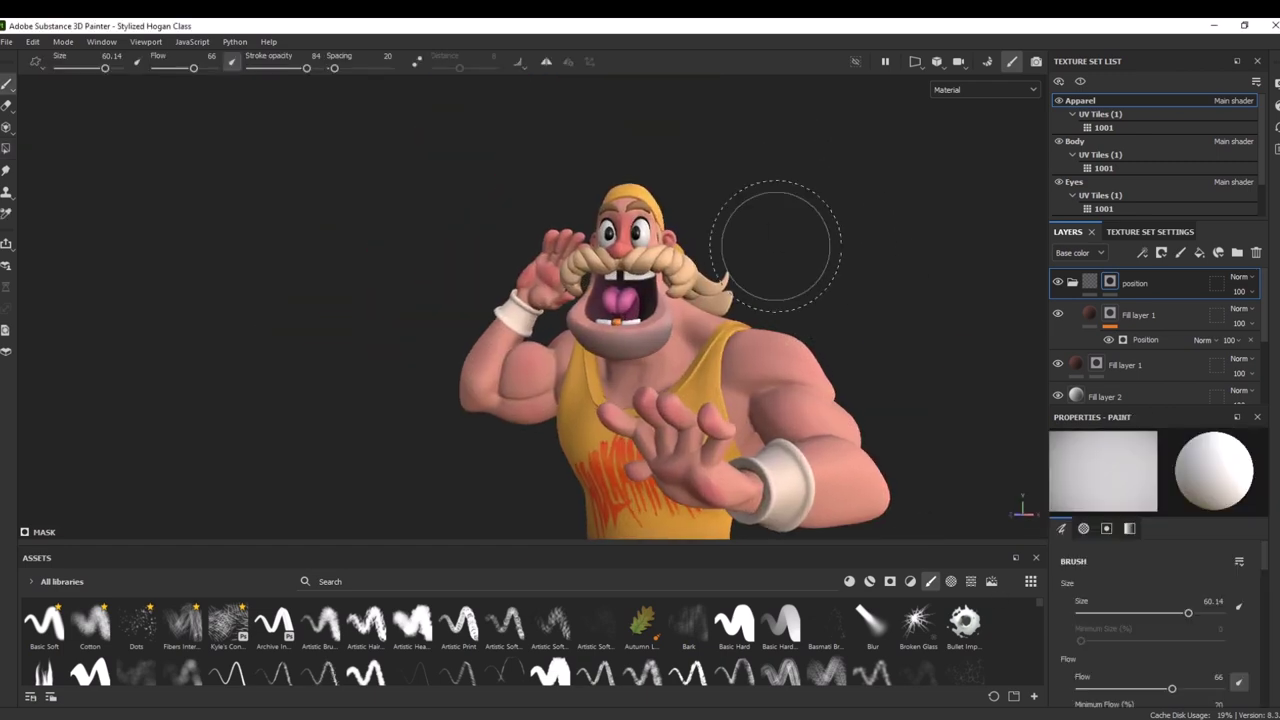
alt+right_drag(774, 249, 839, 236)
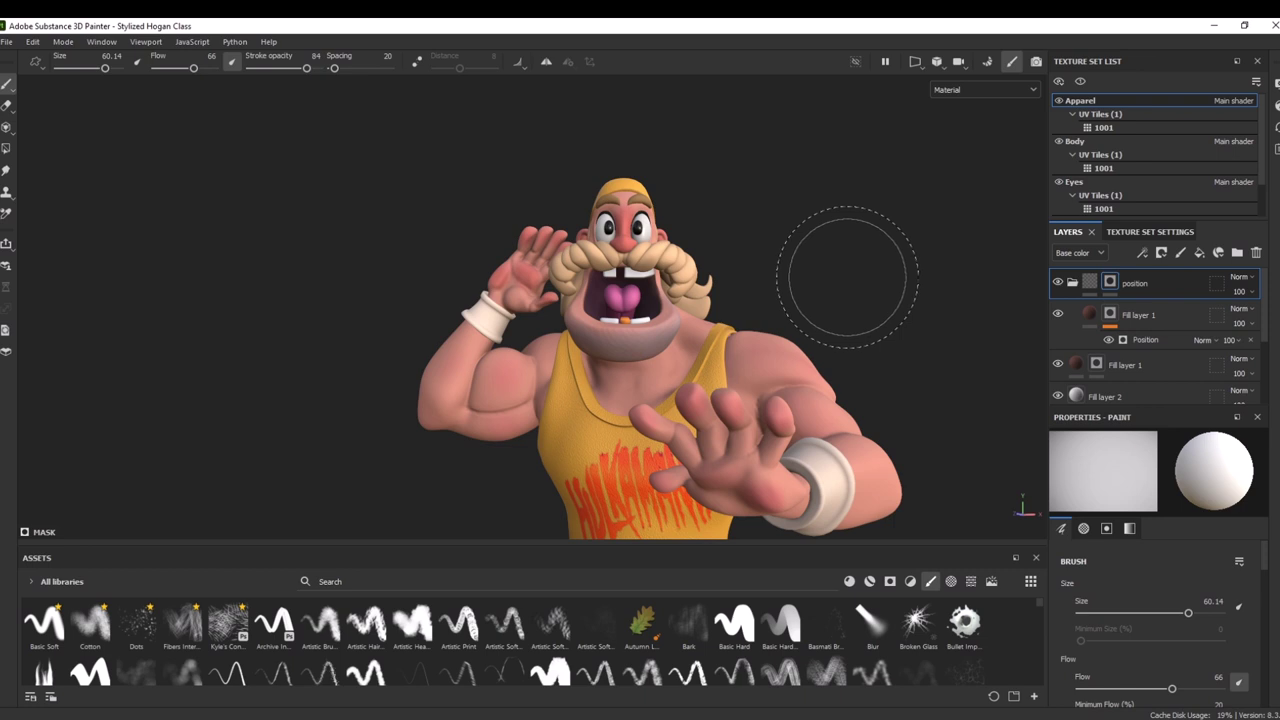
click(1150, 231)
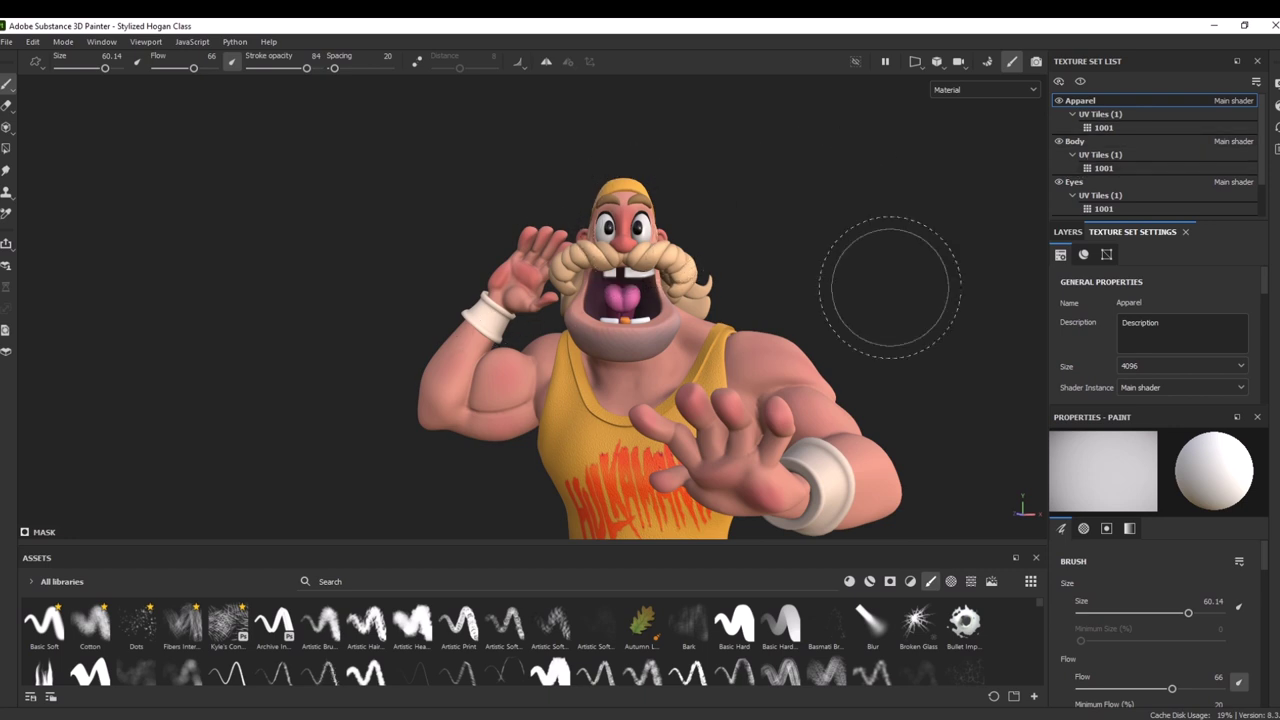
click(1075, 143)
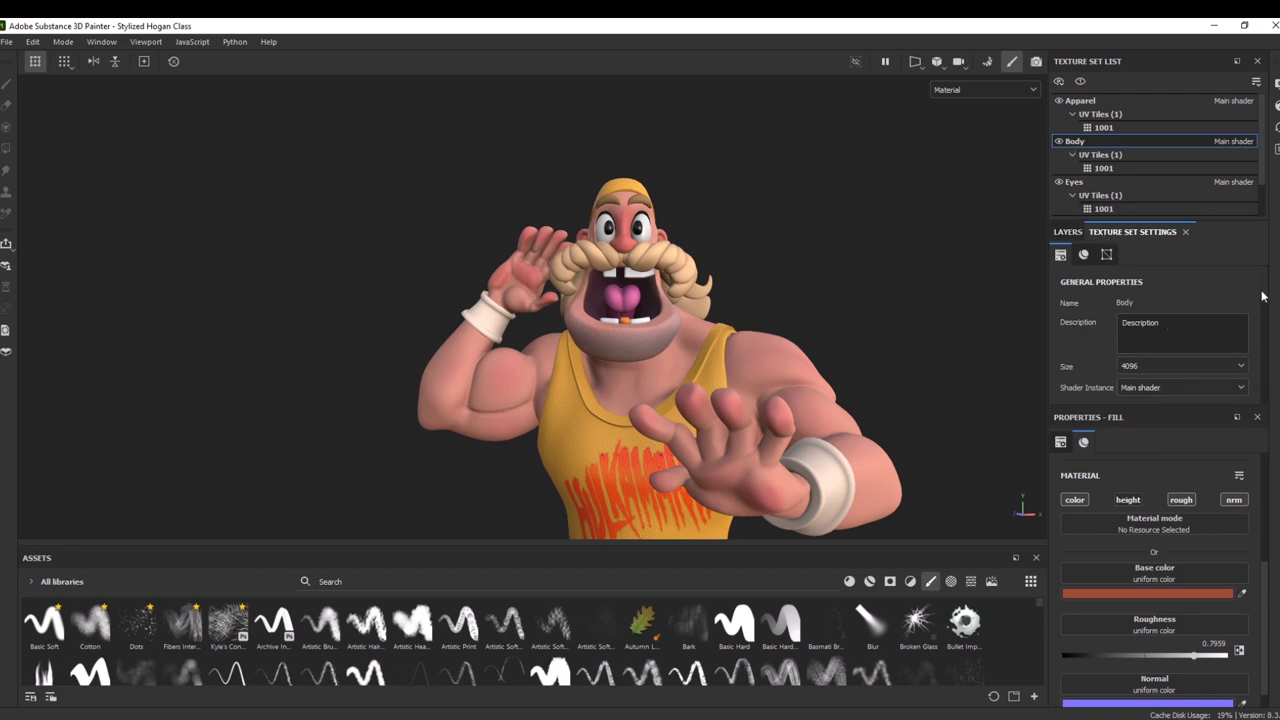
scroll(1177, 343, down, 1)
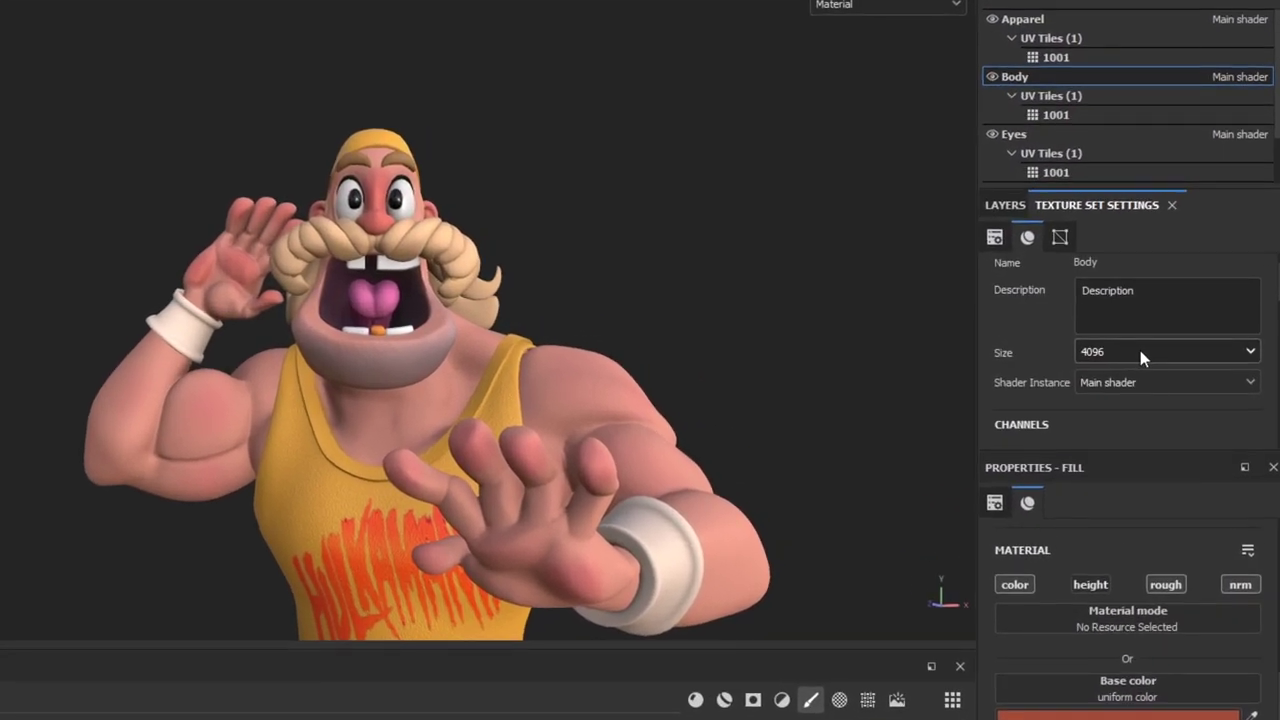
click(1142, 352)
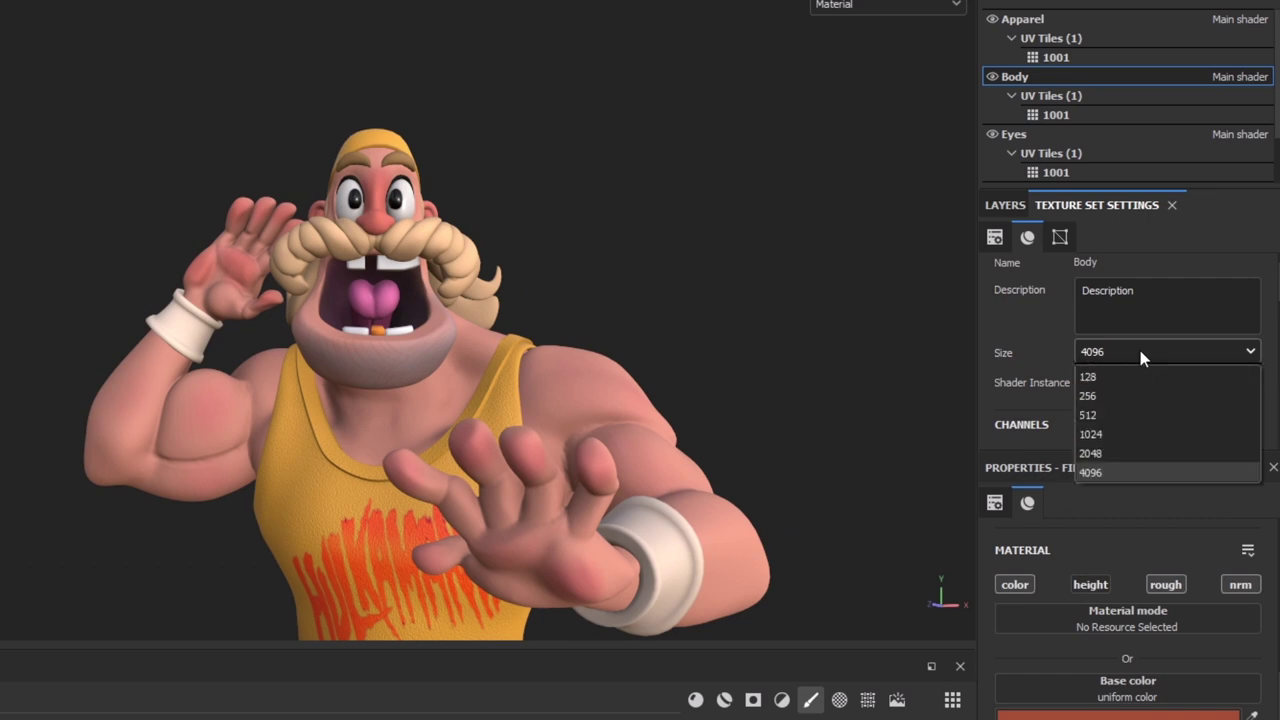
click(1029, 323)
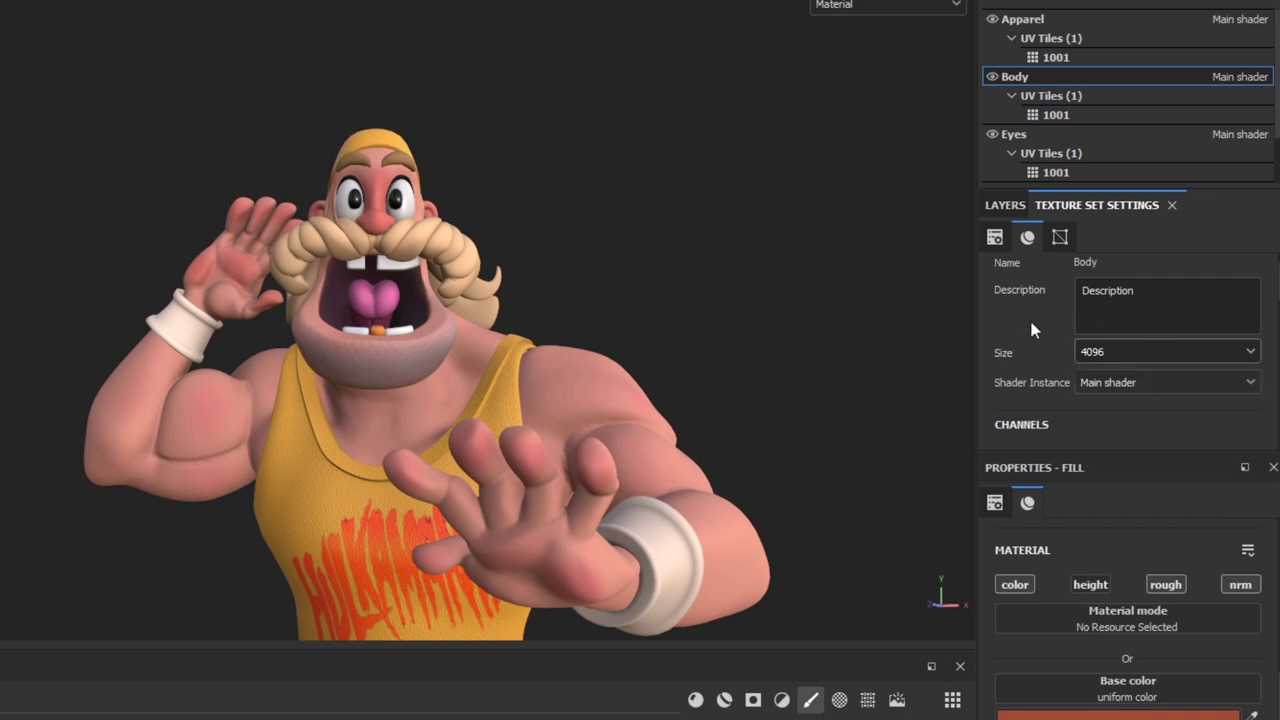
Set the Apparel texture set's size to 2048
click(1037, 22)
click(1126, 356)
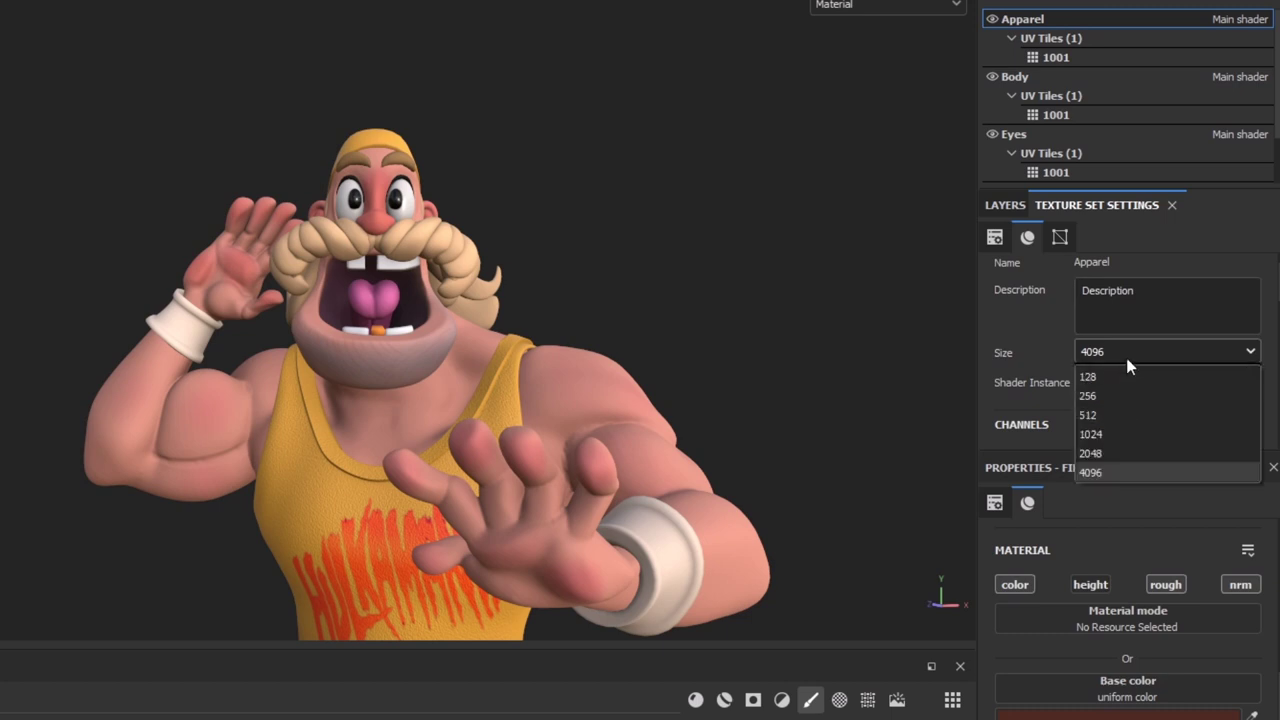
click(1109, 450)
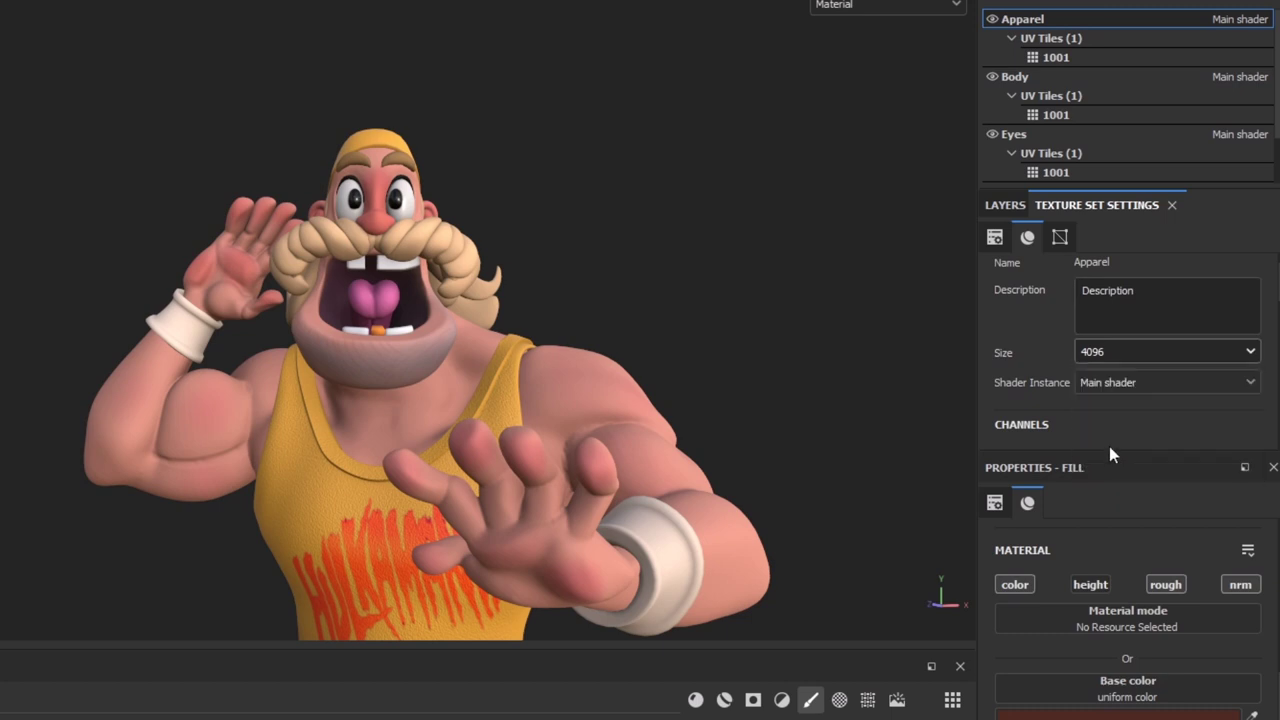
Set the Eyes texture set's size to 1024
click(1020, 137)
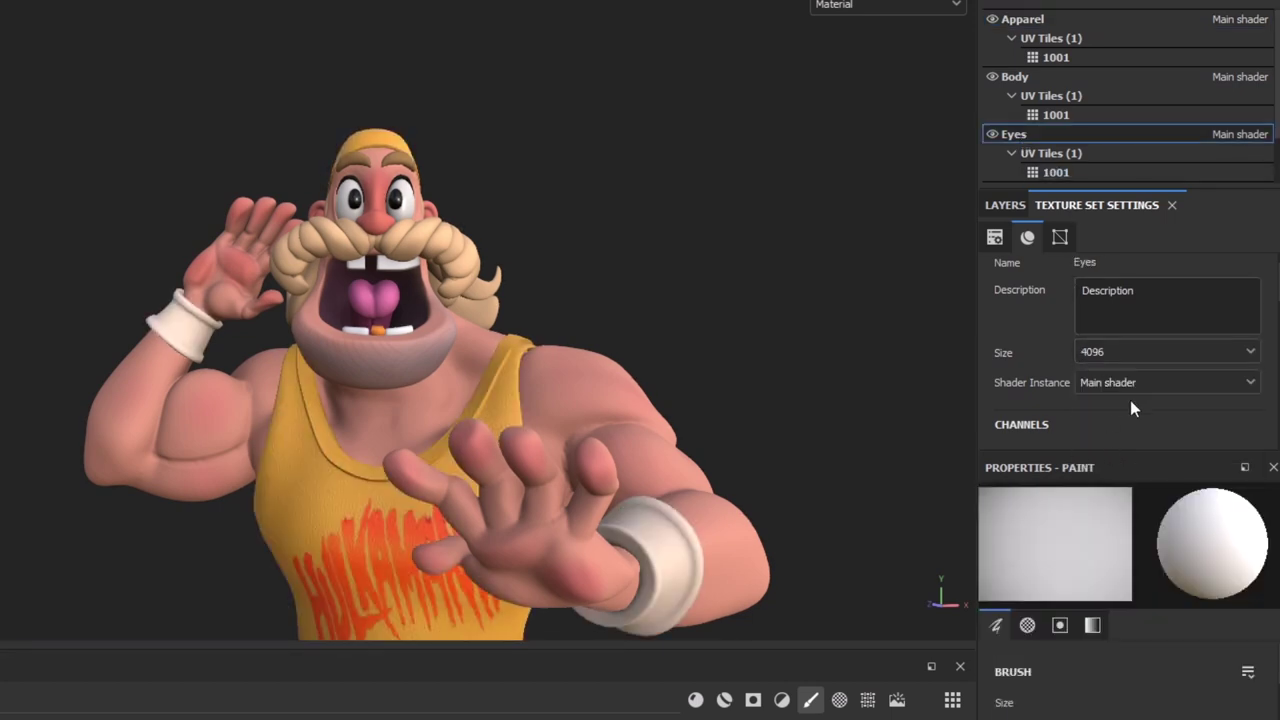
click(1143, 352)
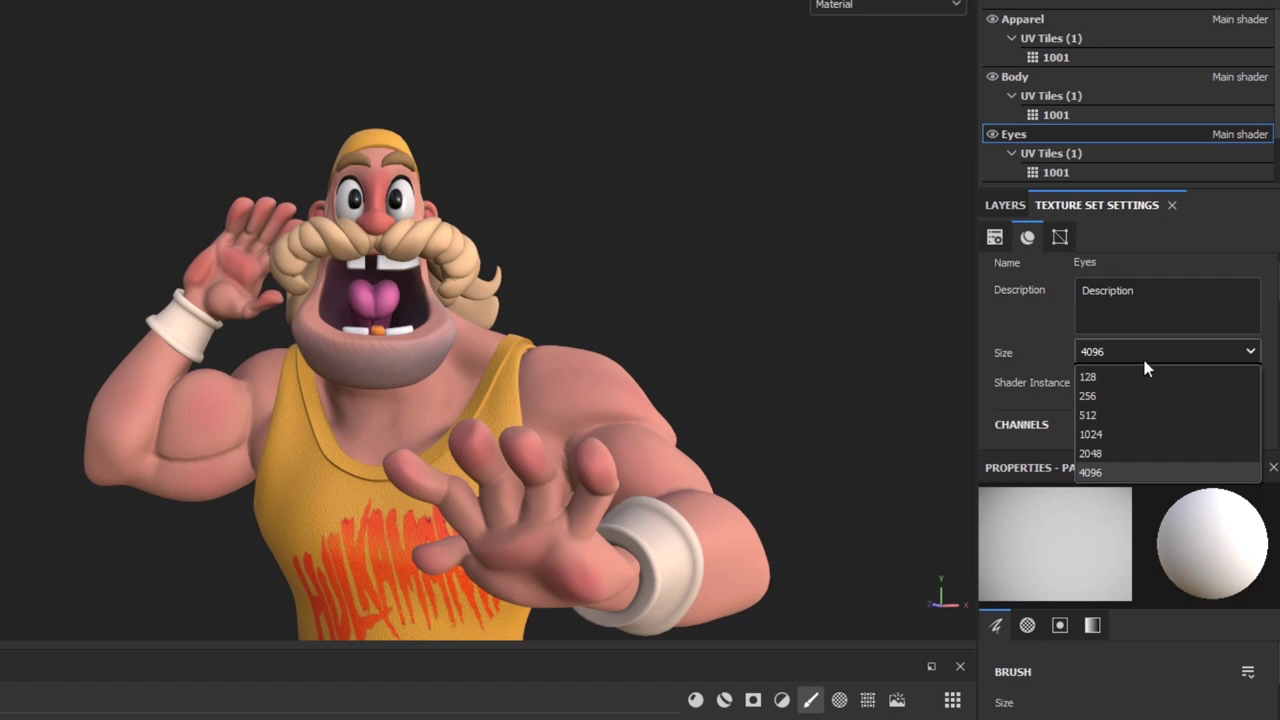
click(1112, 435)
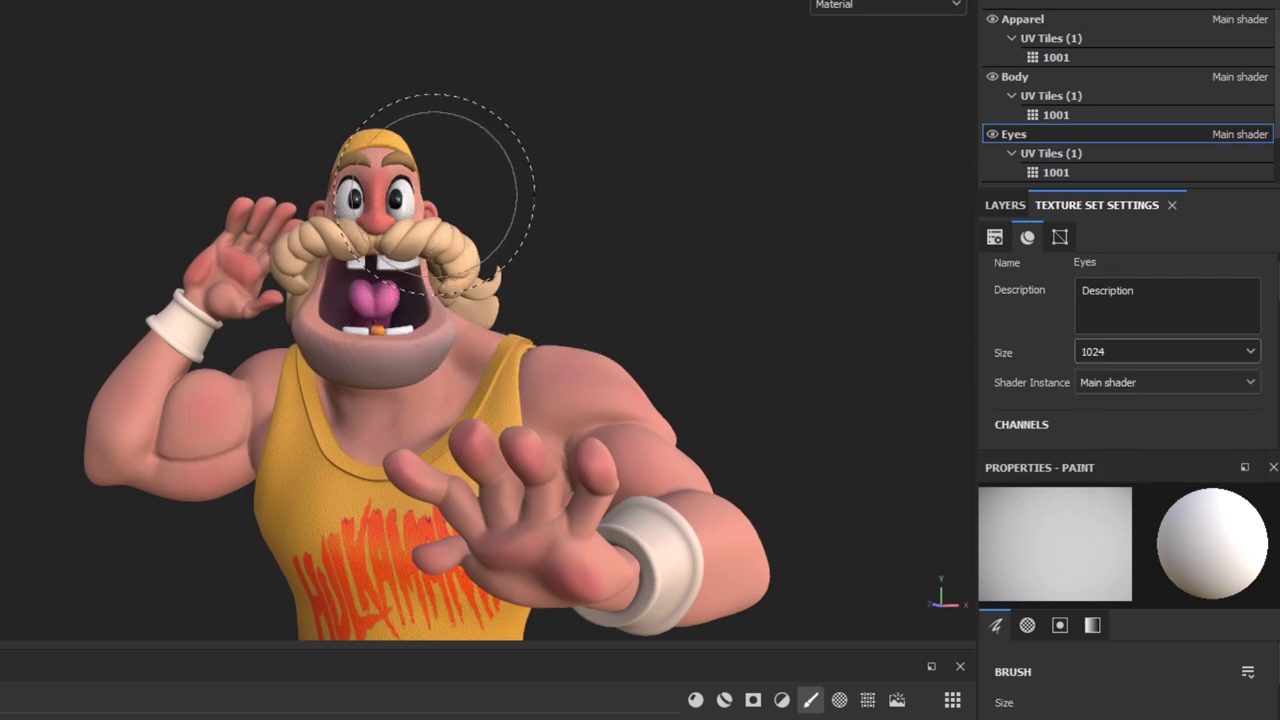
Set the Hair texture set's size to 2048 and reselect the Body texture set
scroll(1005, 145, down, 1)
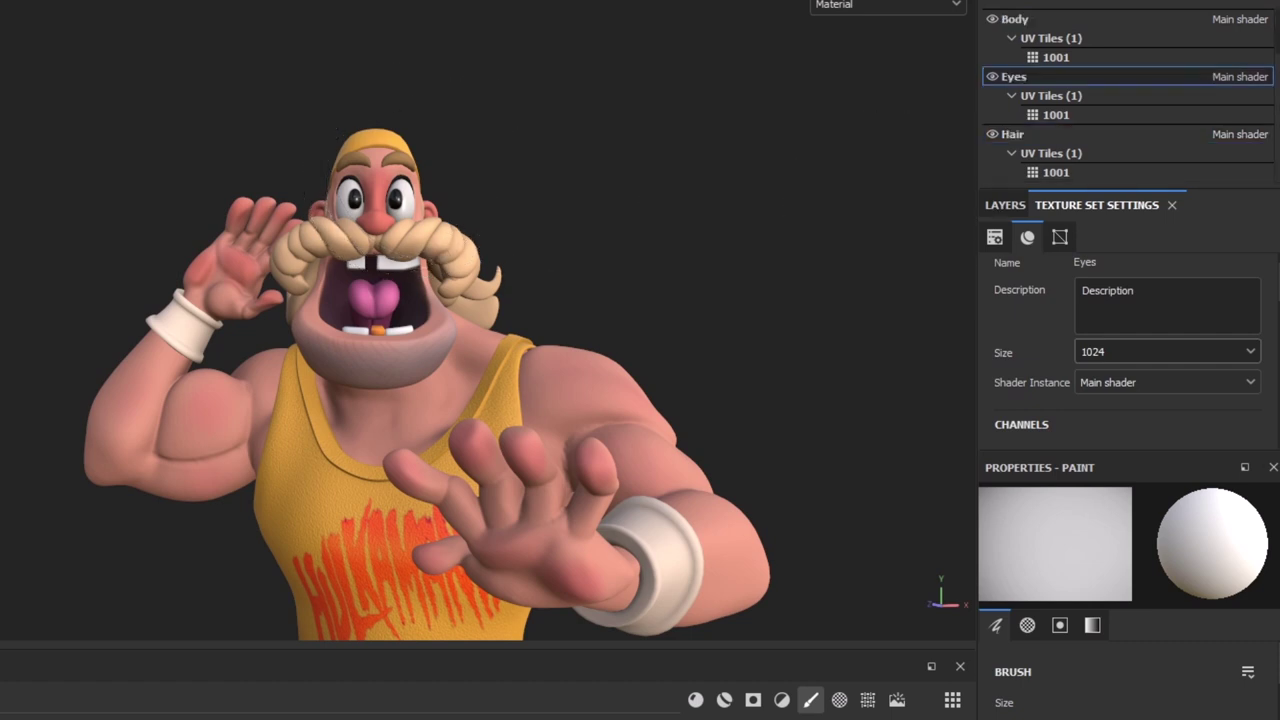
click(1010, 136)
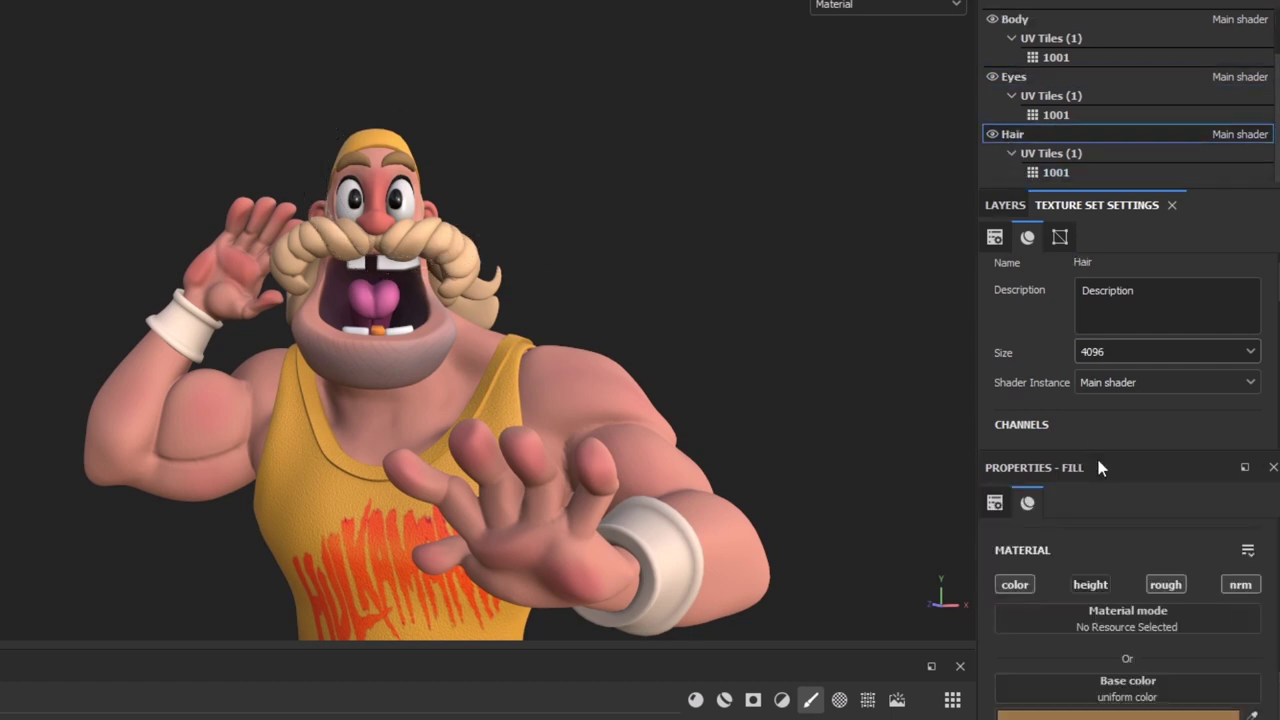
click(1136, 351)
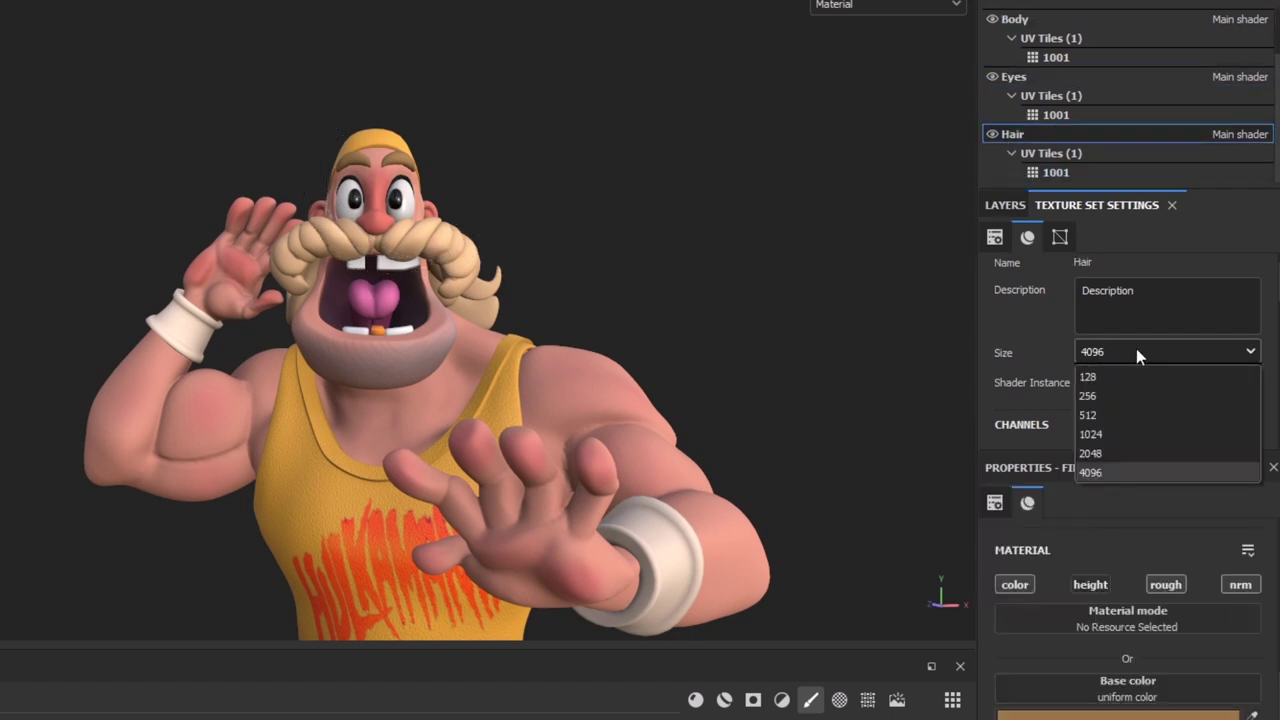
click(1111, 447)
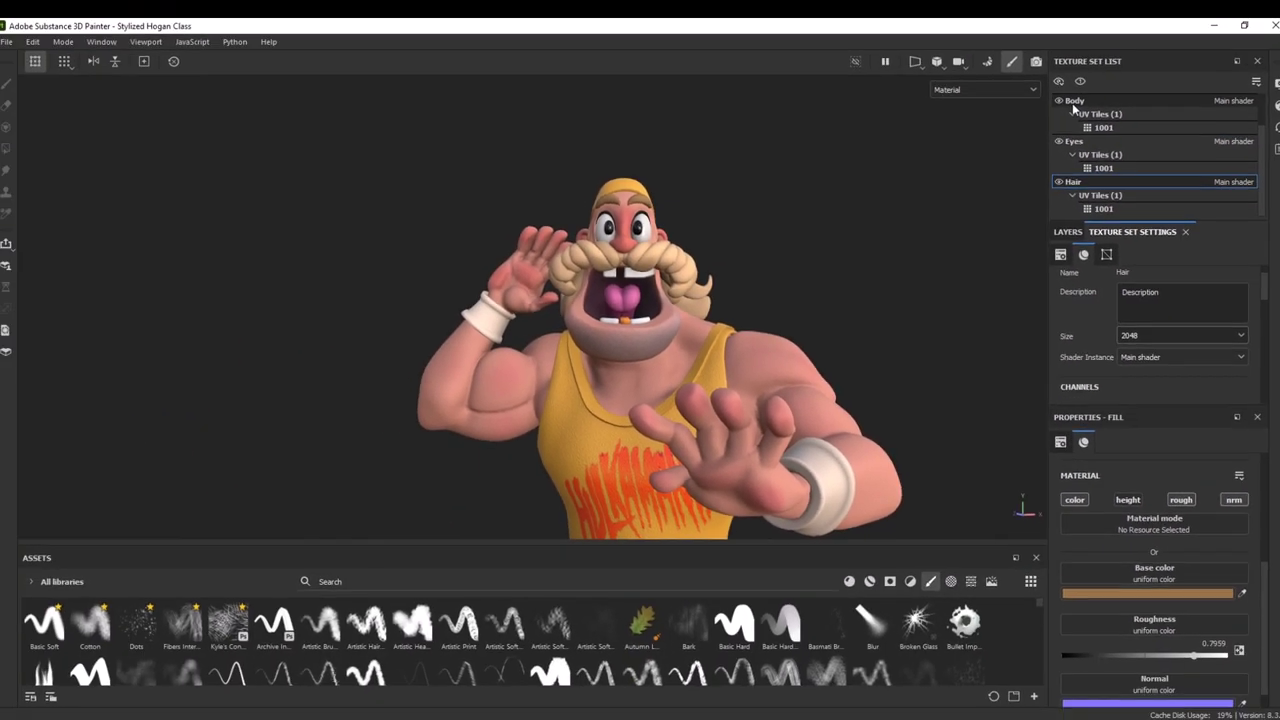
click(1010, 23)
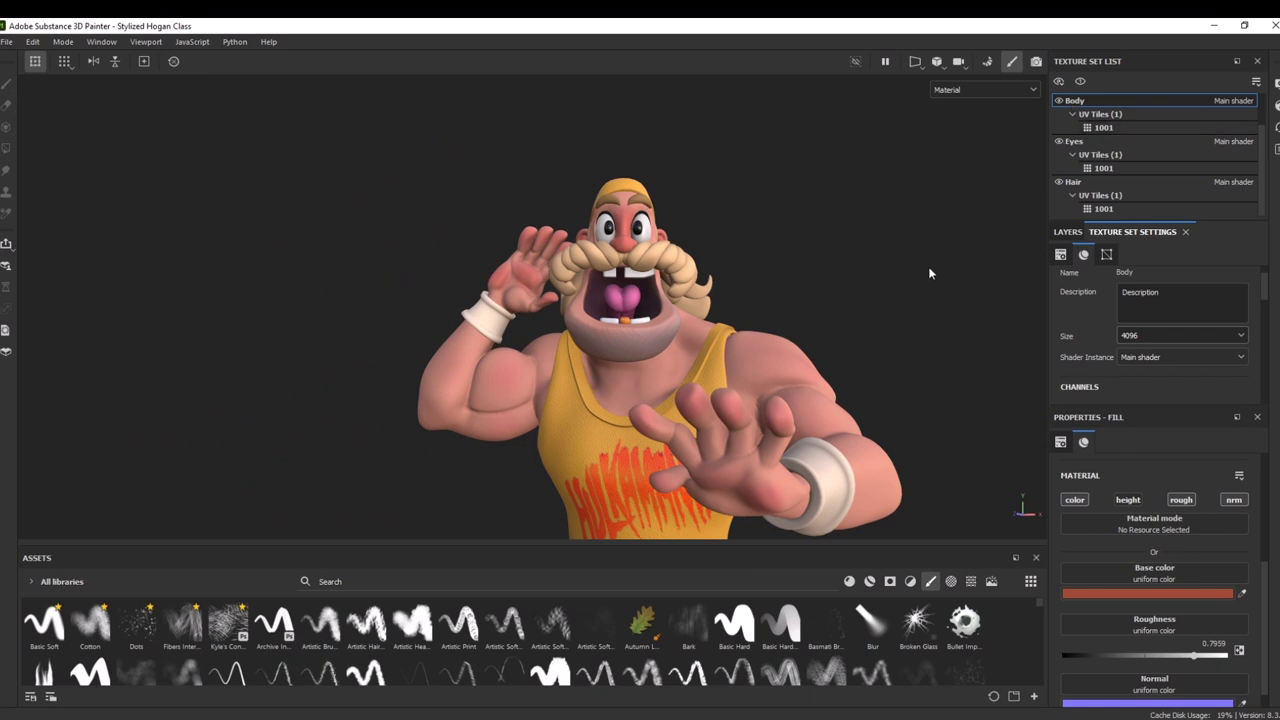
mouse_move(928, 266)
alt+mouse_down()
mouse_move(893, 277)
mouse_move(910, 264)
alt+mouse_up()
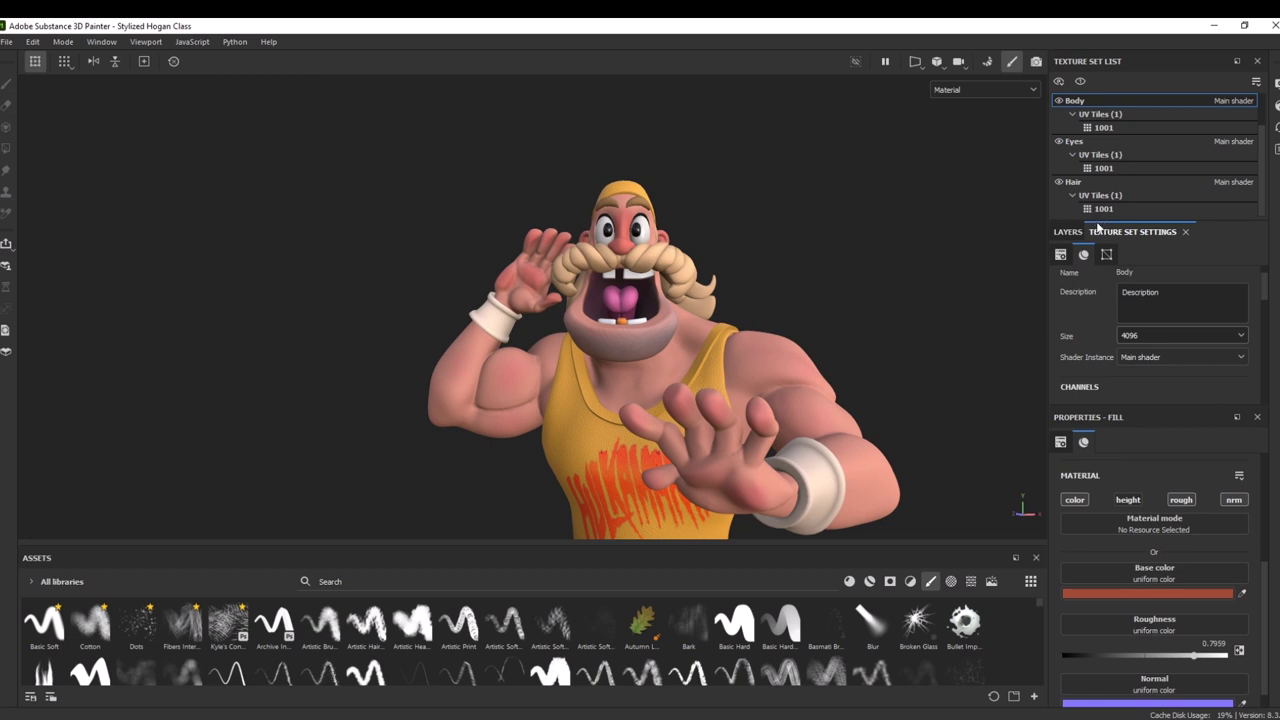
Open the texture export settings and create a new folder on the Desktop while browsing for the output directory
click(6, 43)
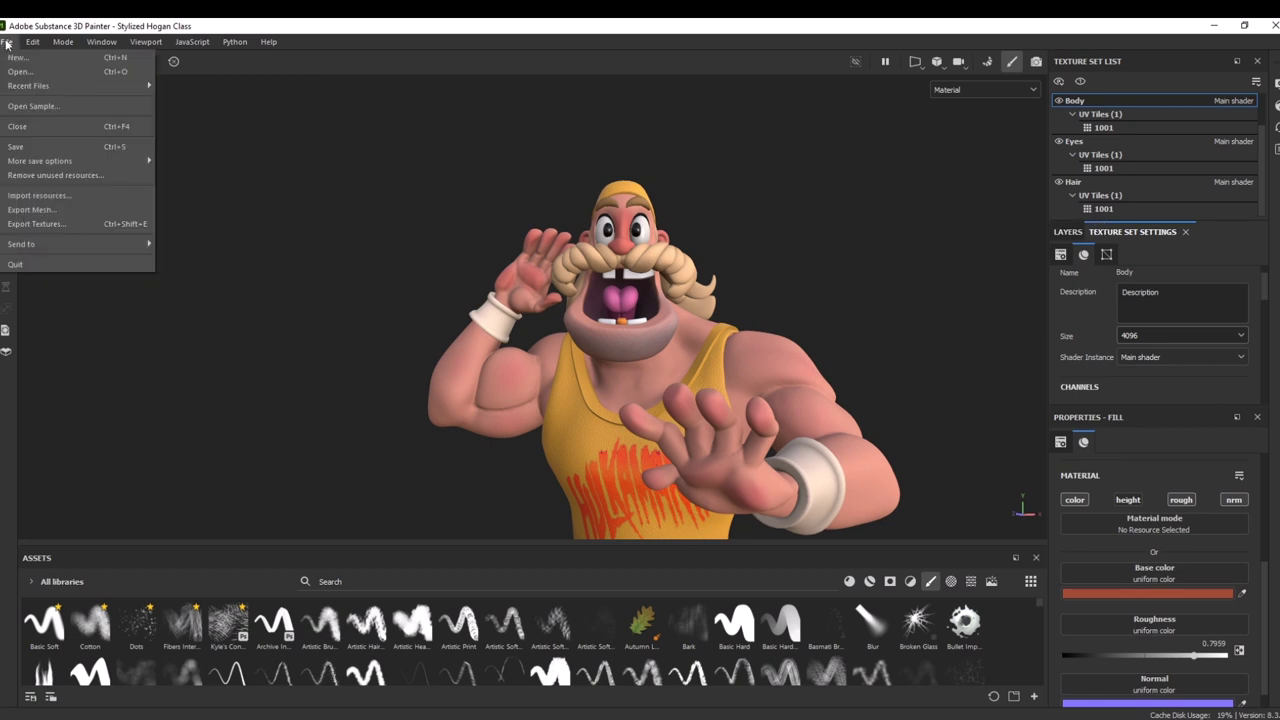
click(80, 225)
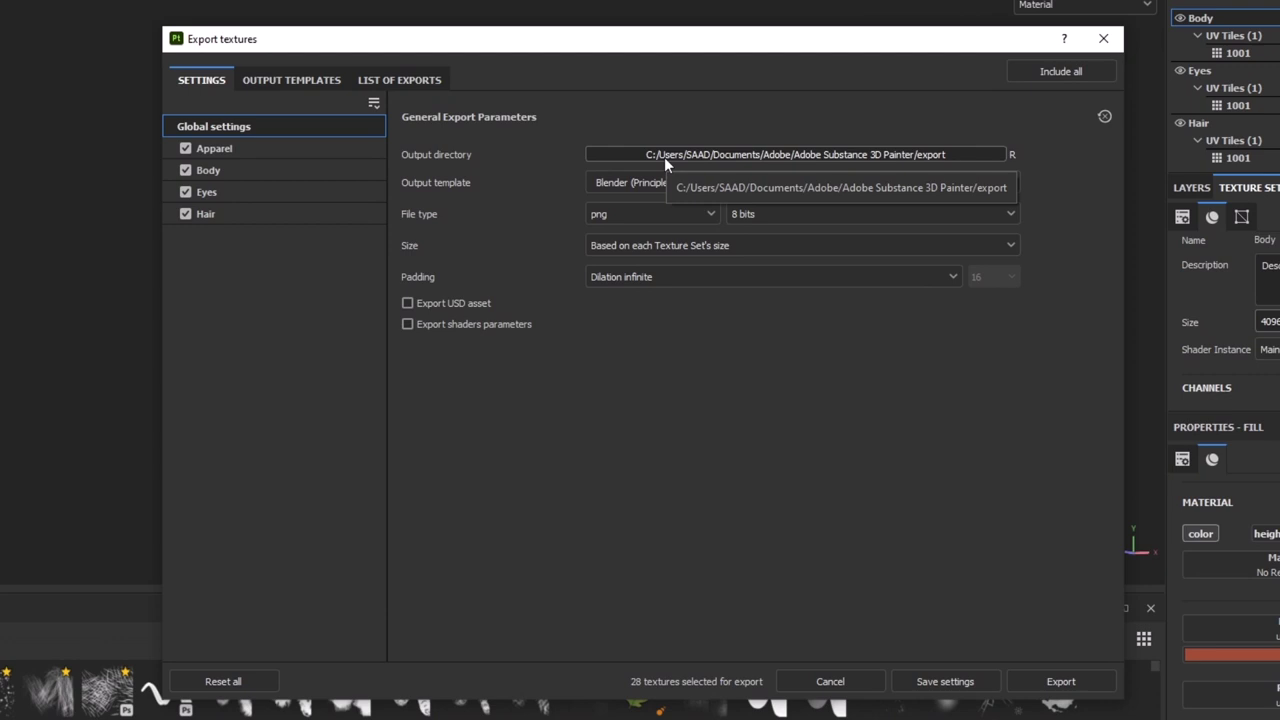
click(664, 157)
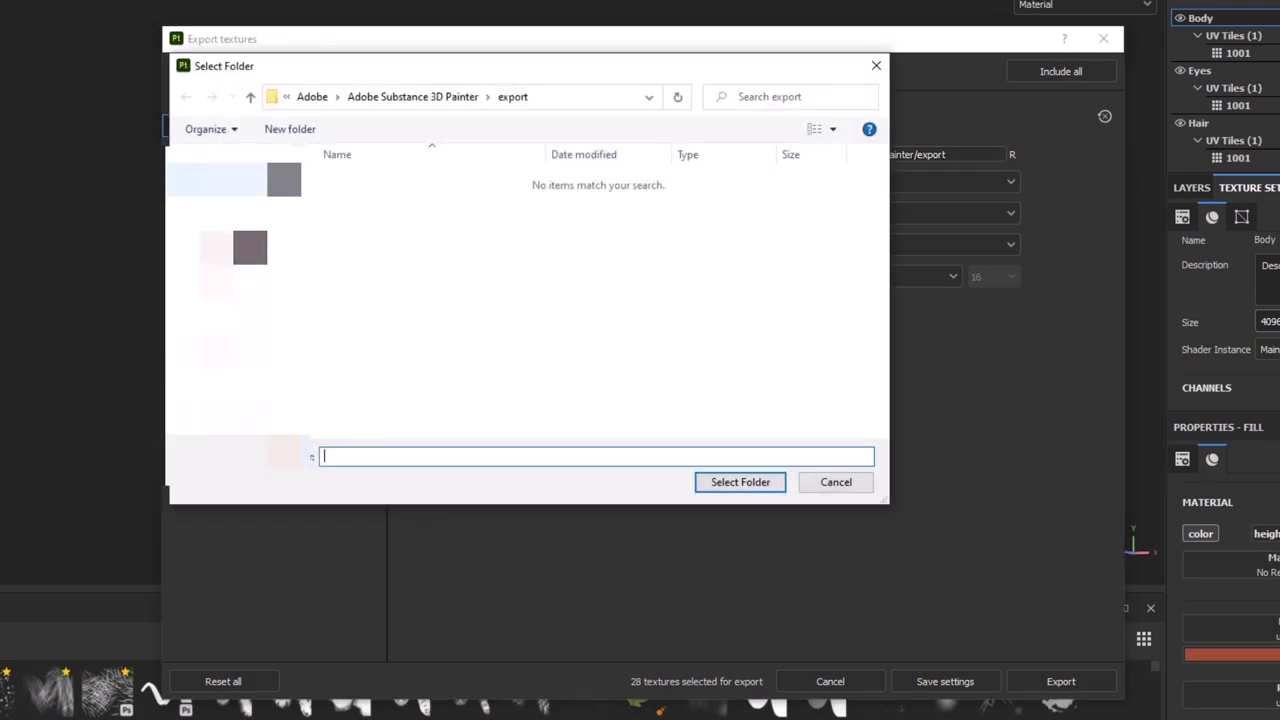
click(233, 247)
right_click(505, 332)
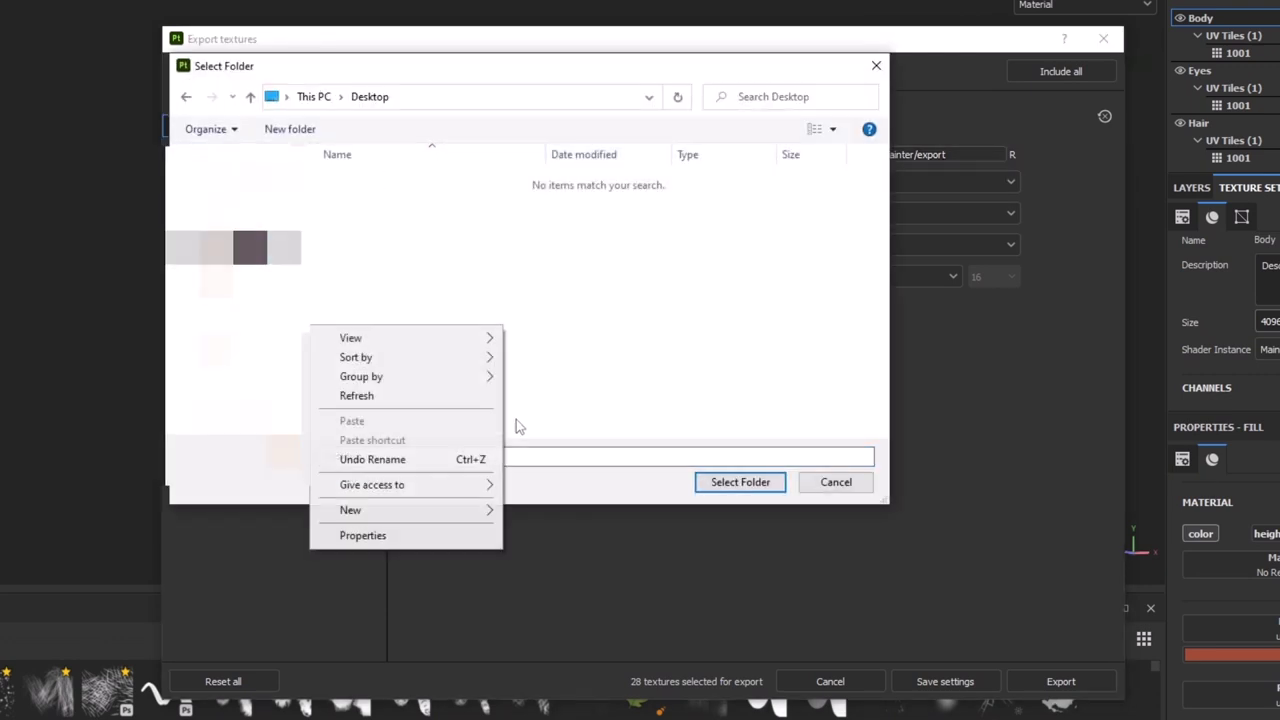
mouse_move(490, 512)
click(528, 508)
click(531, 323)
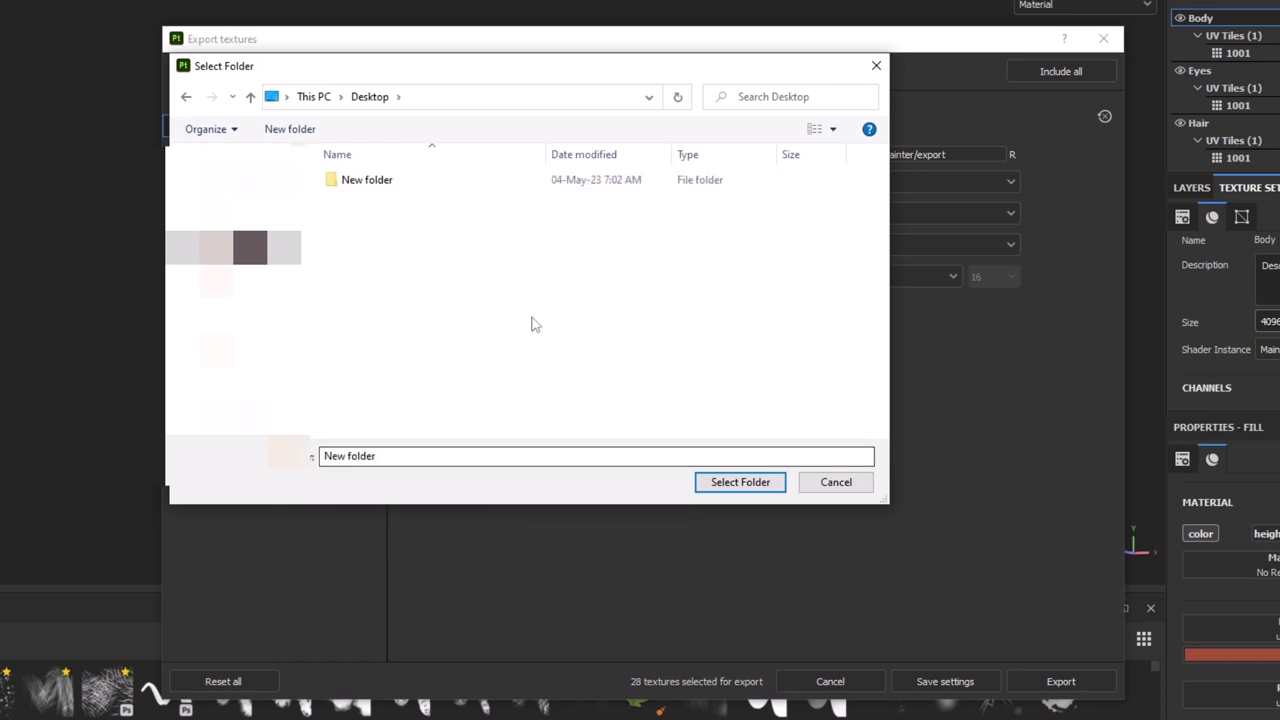
Use the new Desktop folder as the output directory and export all texture sets with the Blender (Principled BSDF) template as 8-bit png
click(380, 188)
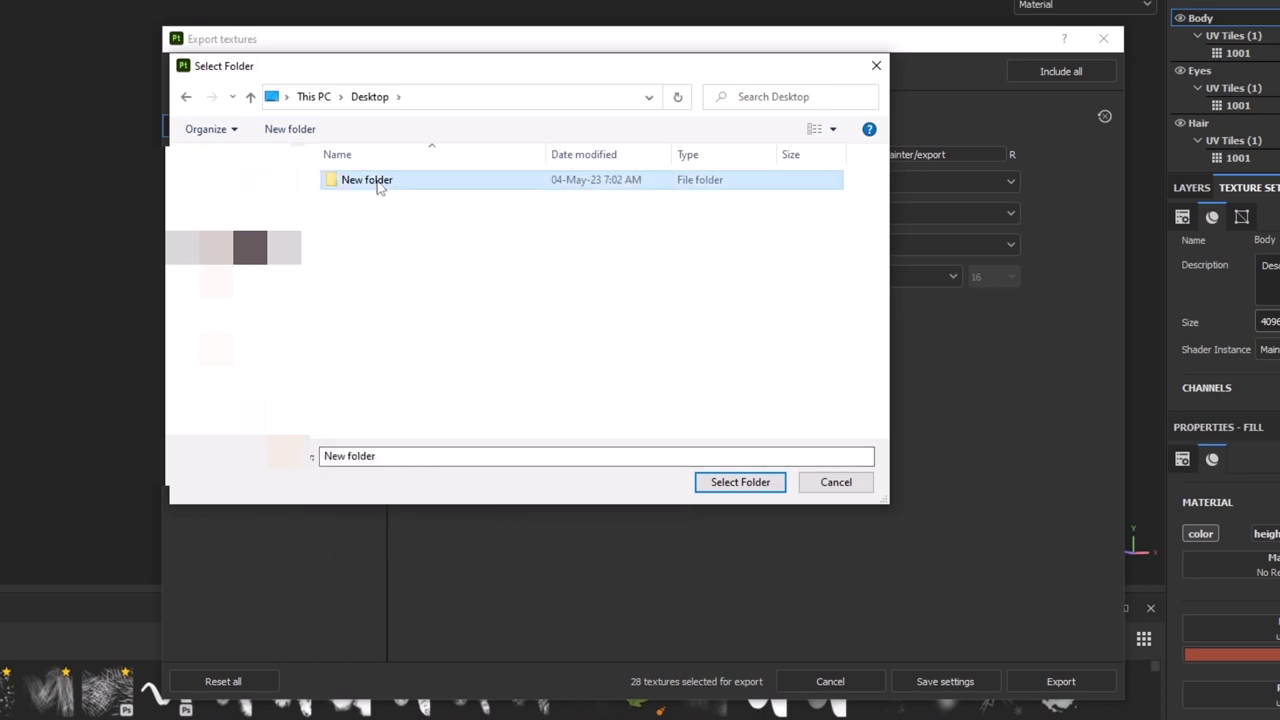
click(735, 482)
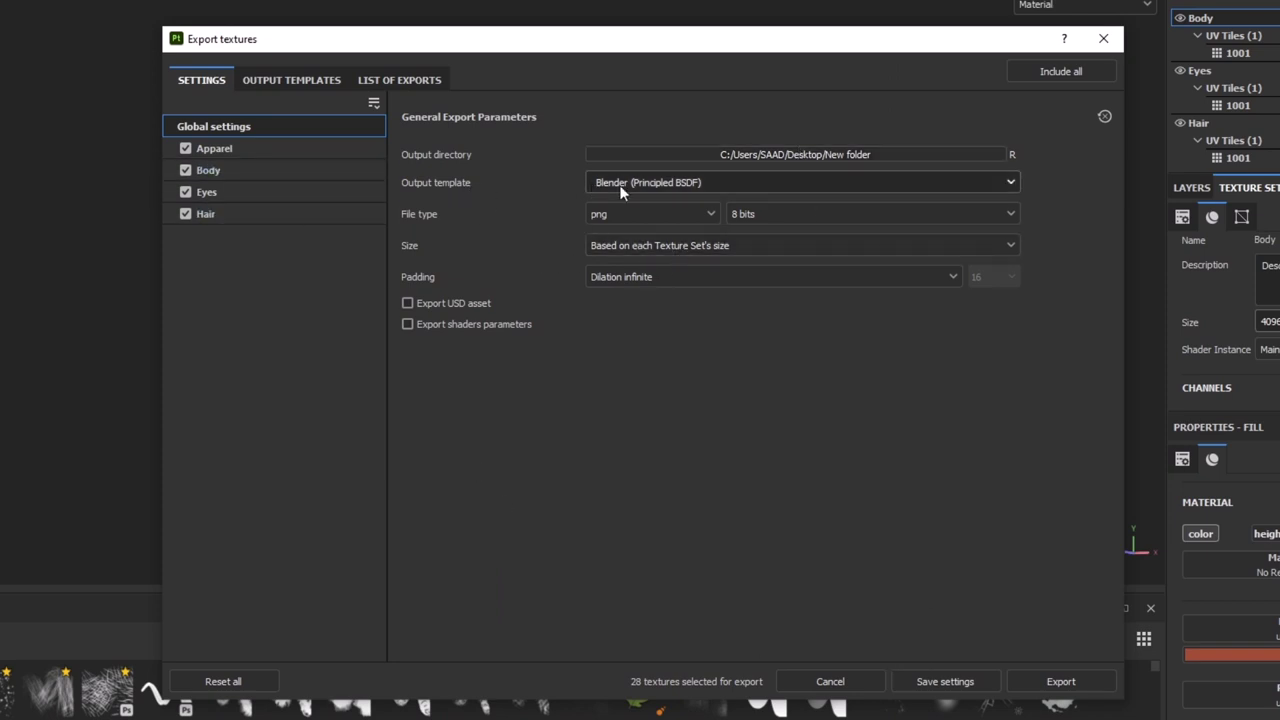
mouse_move(684, 185)
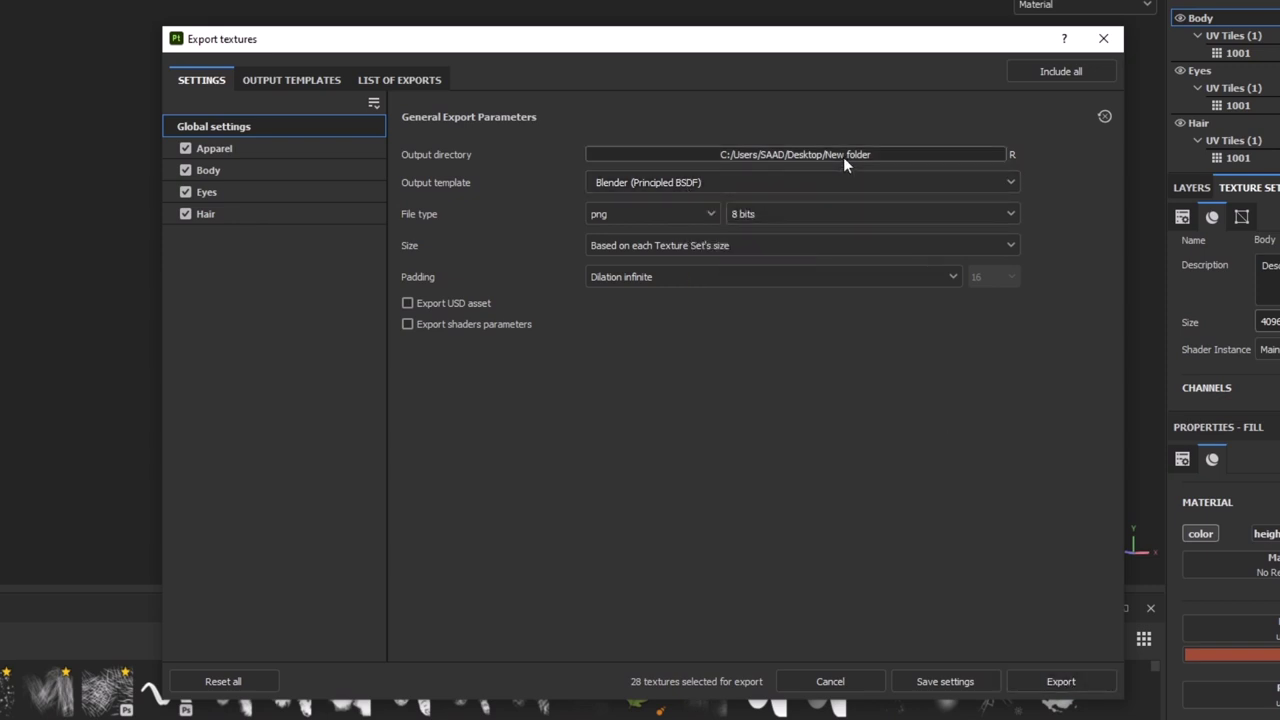
click(1083, 686)
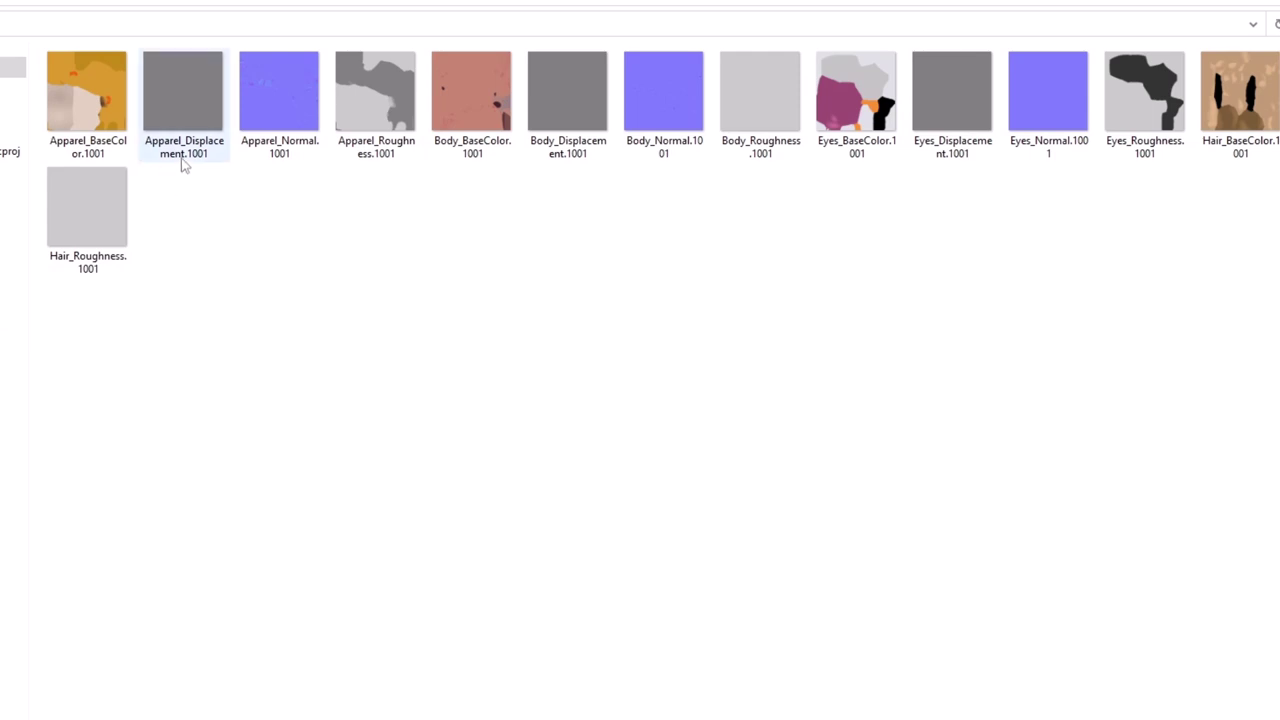
In File Explorer, create a folder named "Apparel" alongside the exported textures
right_click(338, 406)
mouse_move(320, 617)
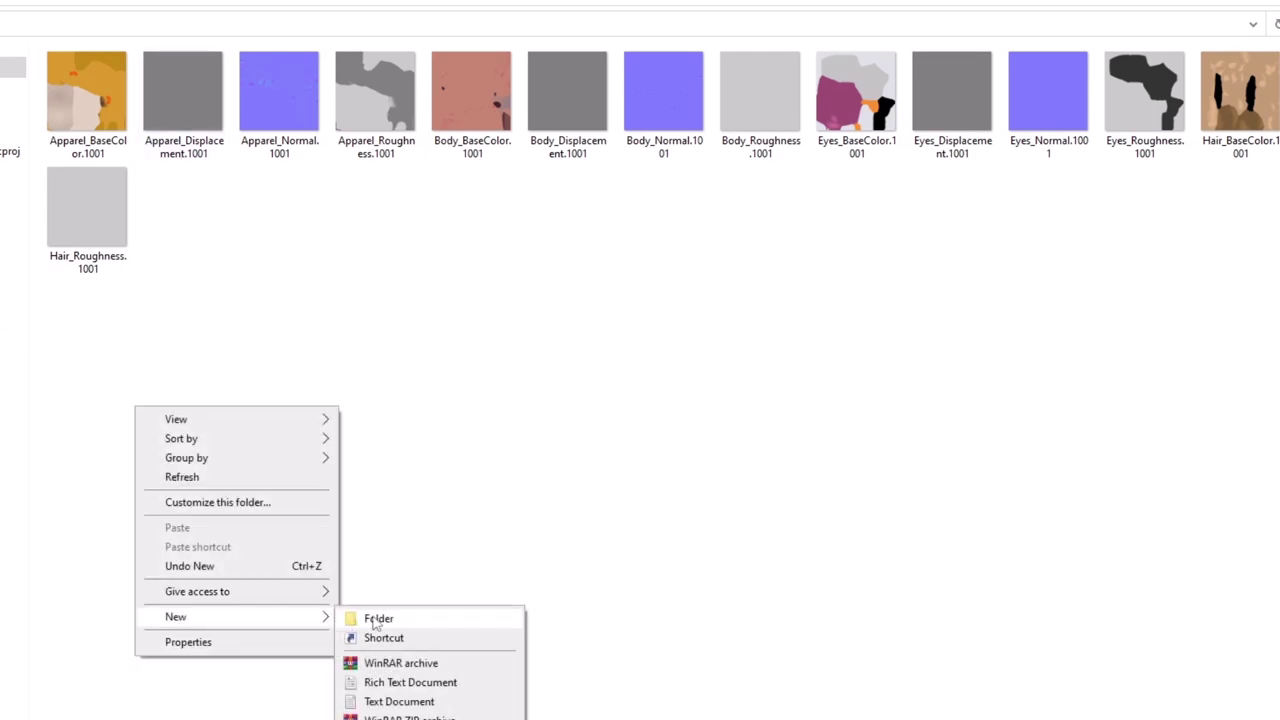
click(371, 615)
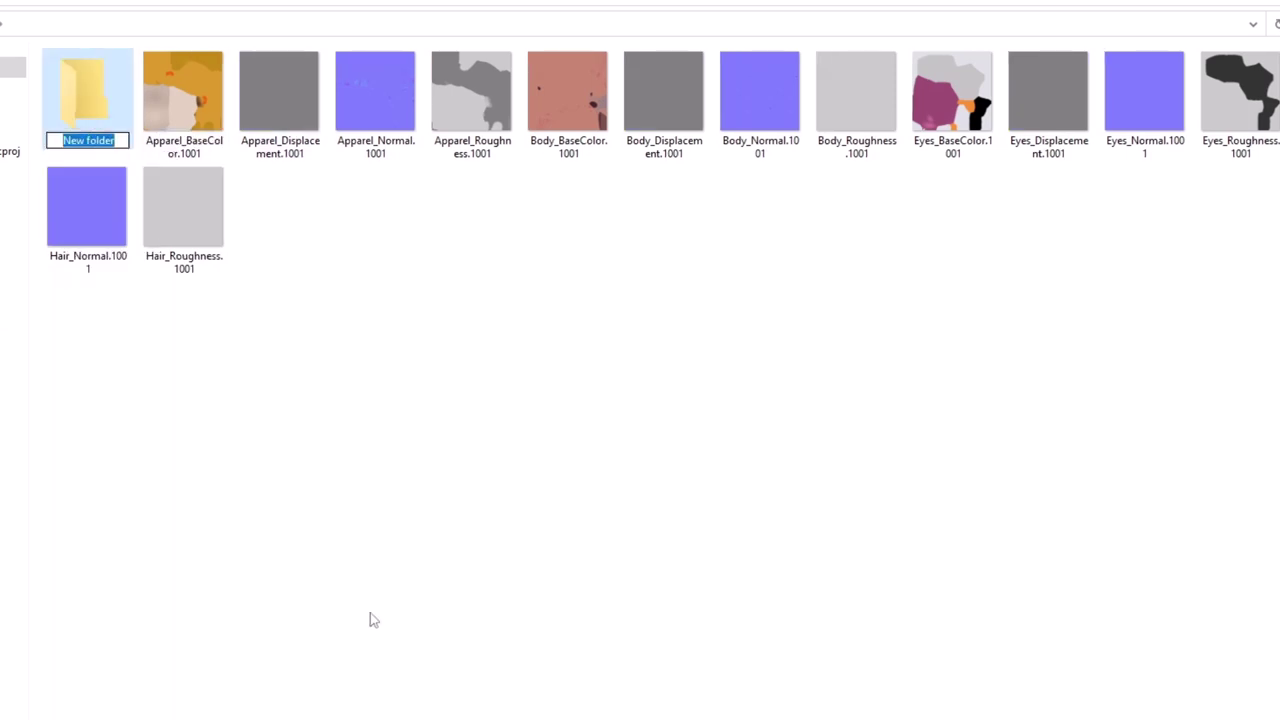
text(Apparel)
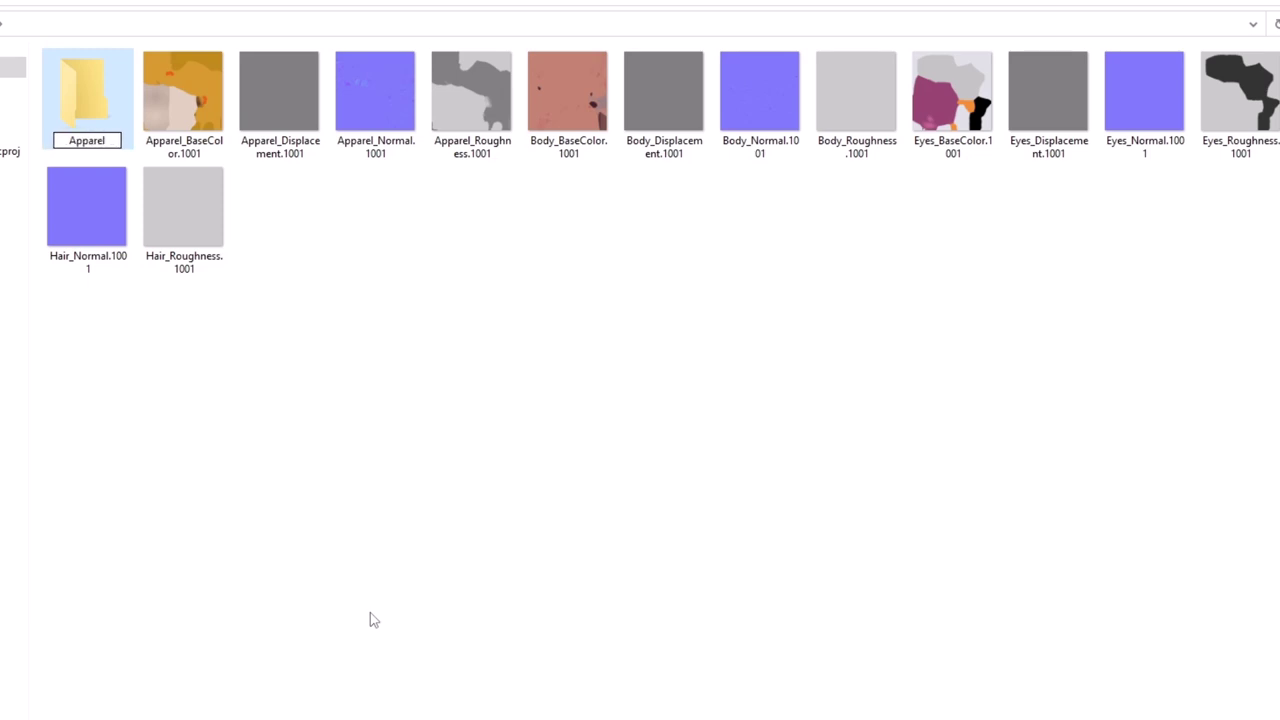
key(Return)
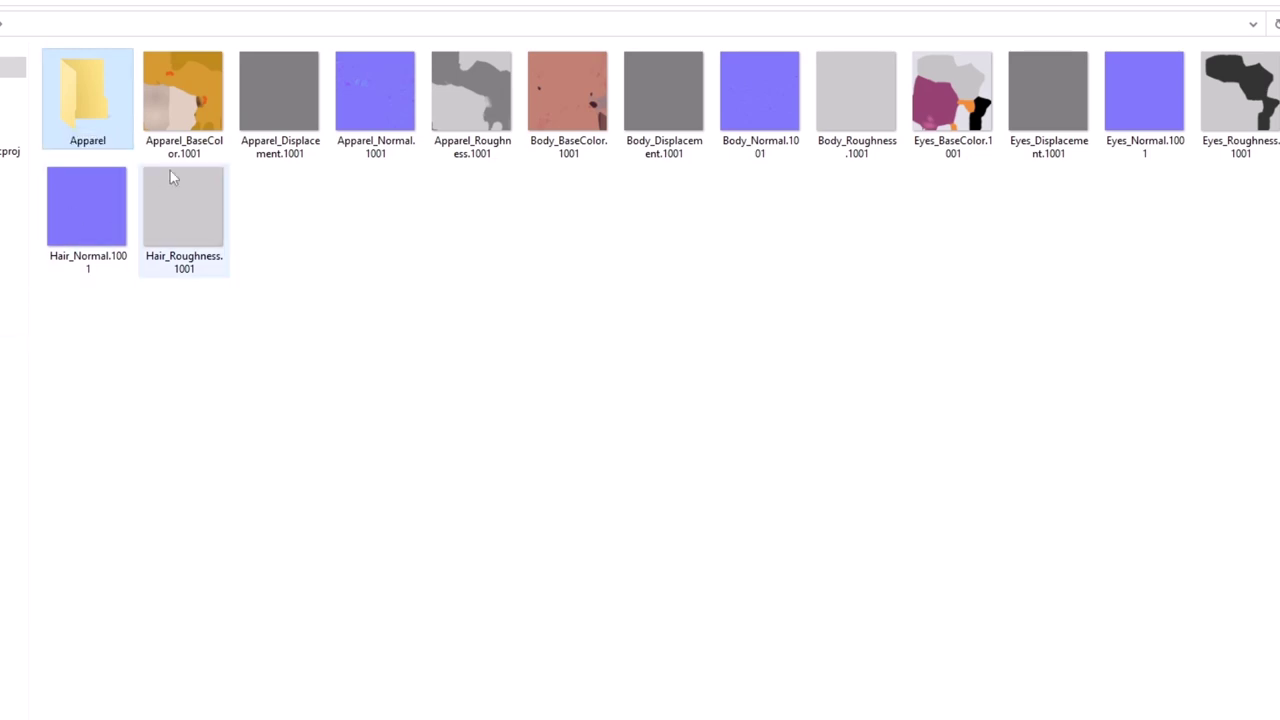
Move the Apparel BaseColor, Displacement, Normal and Roughness textures into the Apparel folder
click(186, 110)
ctrl+click(280, 115)
ctrl+click(375, 100)
ctrl+click(471, 100)
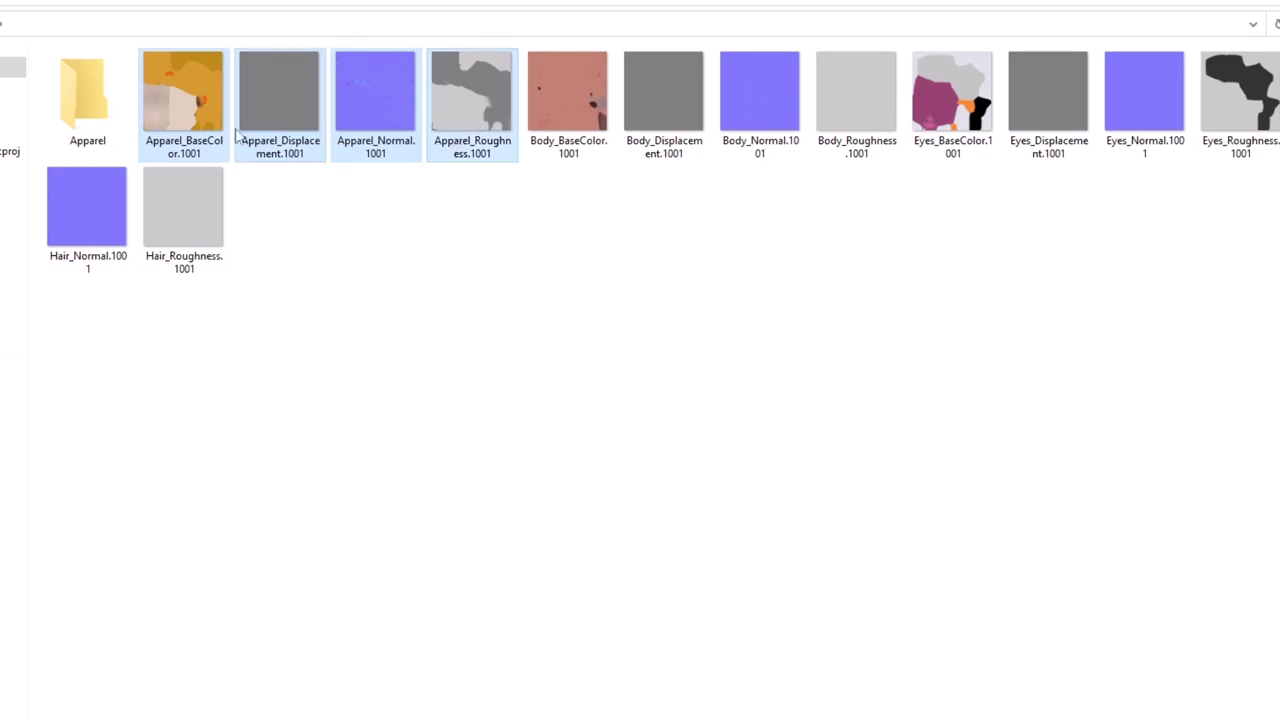
drag(471, 100, 95, 105)
Create a folder named "Body" and move the exported Body textures into it
right_click(395, 388)
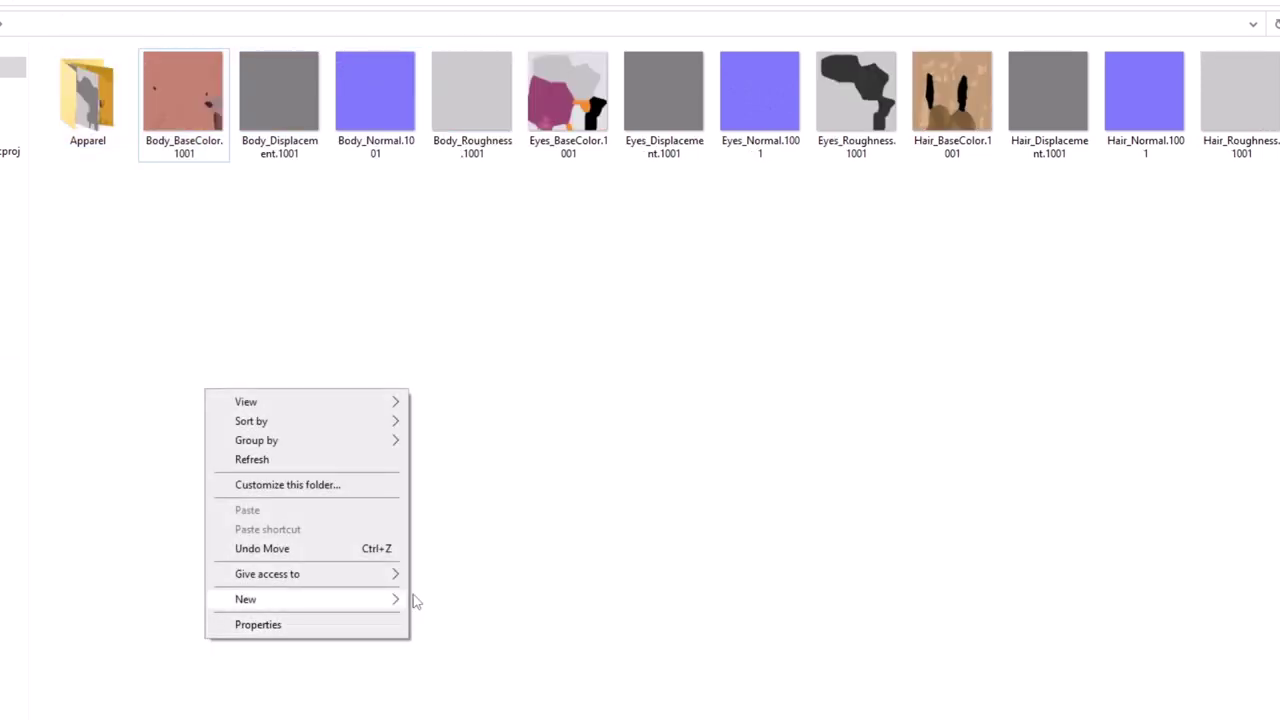
mouse_move(397, 601)
click(445, 602)
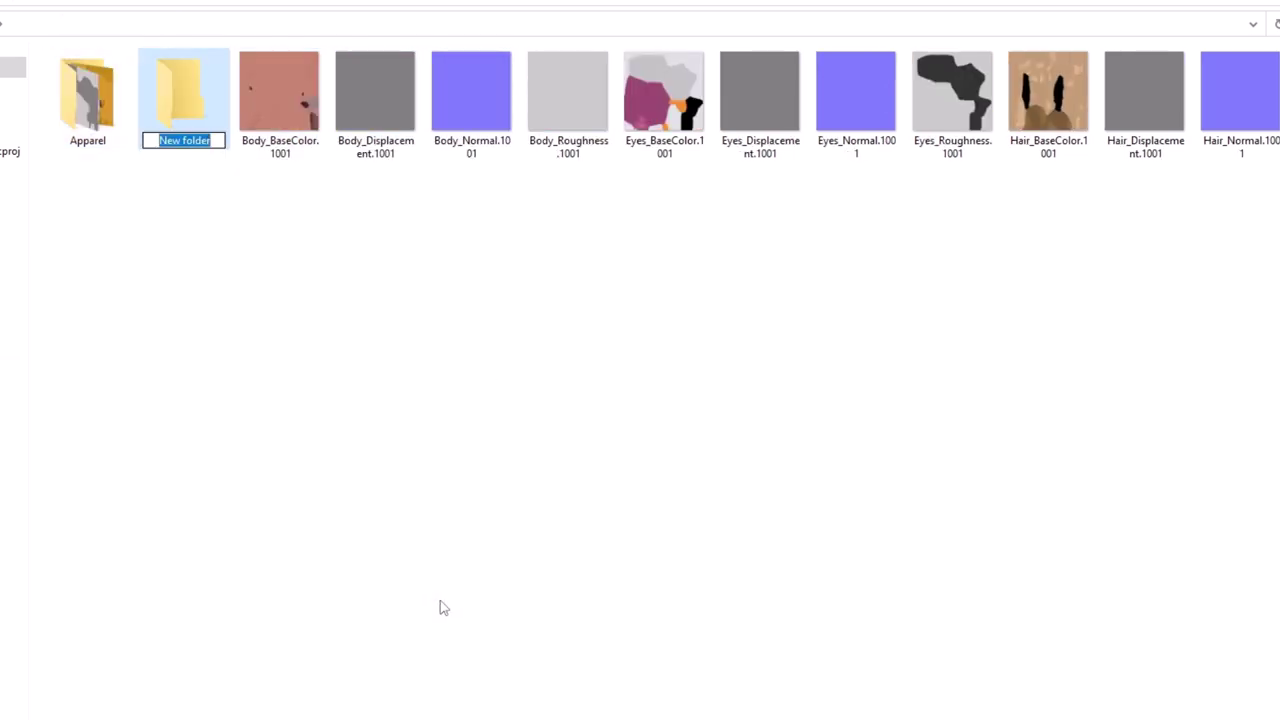
text(Body)
key(Return)
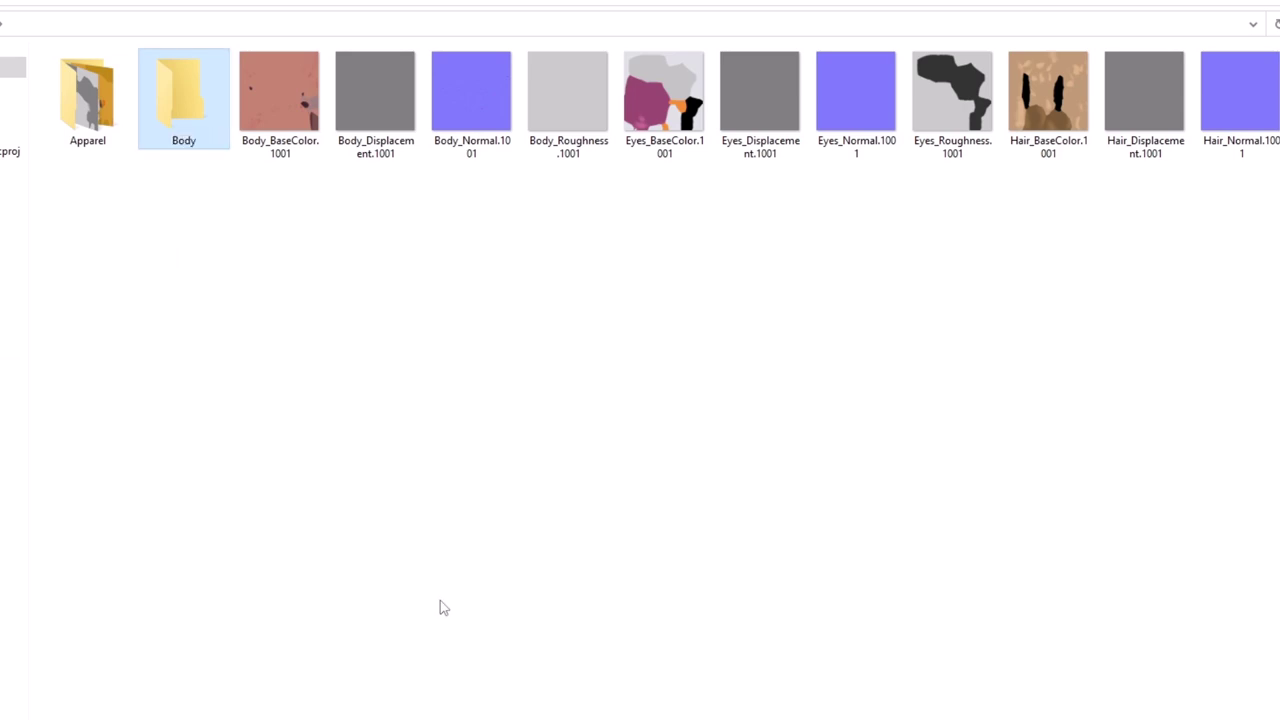
drag(543, 237, 225, 100)
drag(225, 100, 225, 100)
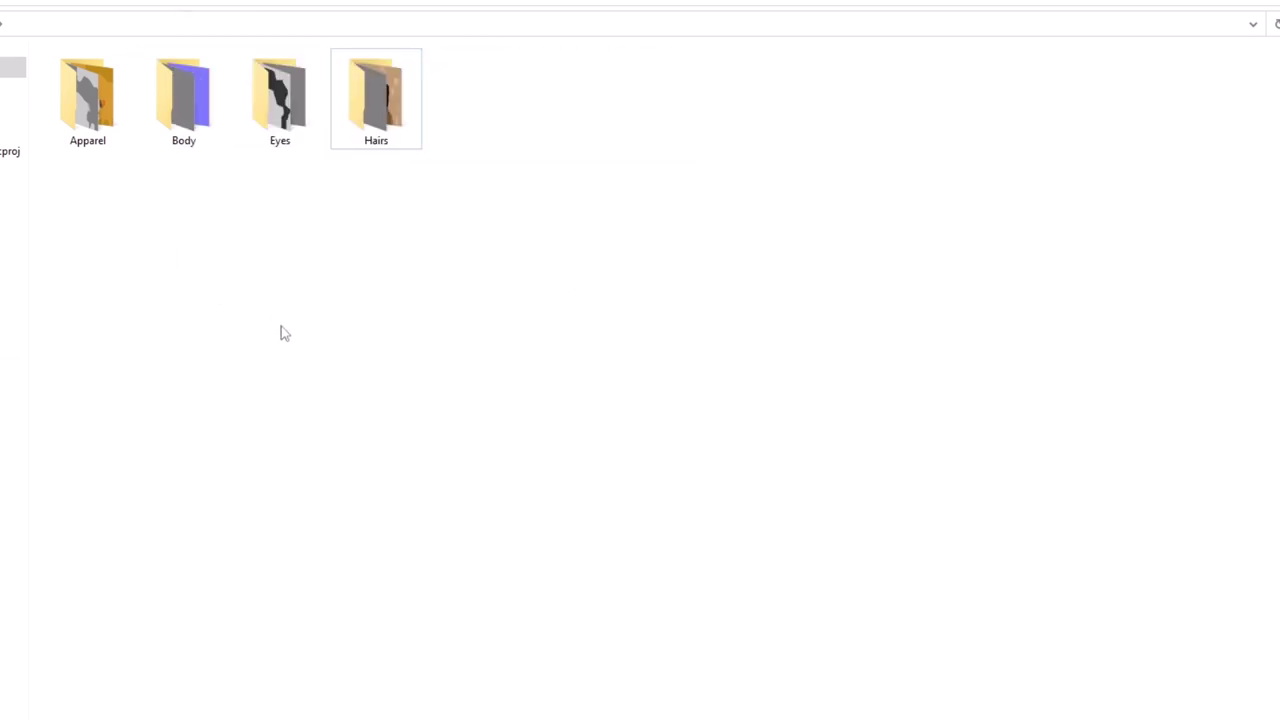